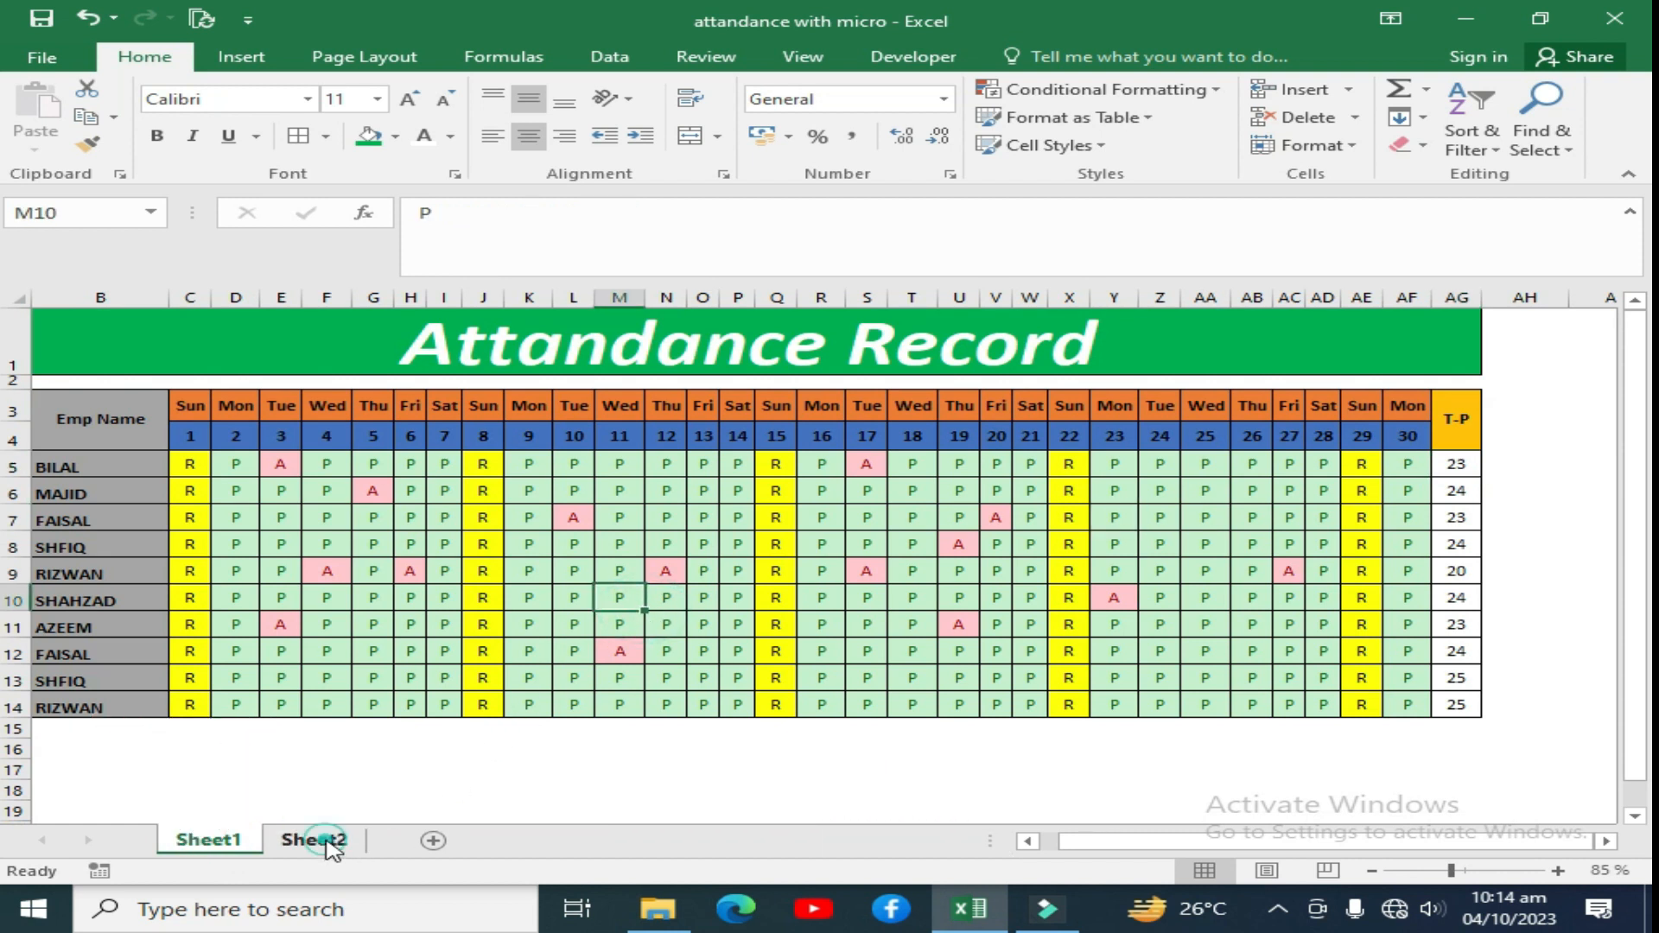
Look over the attendance record on Sheet1 and the salary sheet on Sheet2, including the Conveyance formula
left_click(358, 845)
left_click(601, 553)
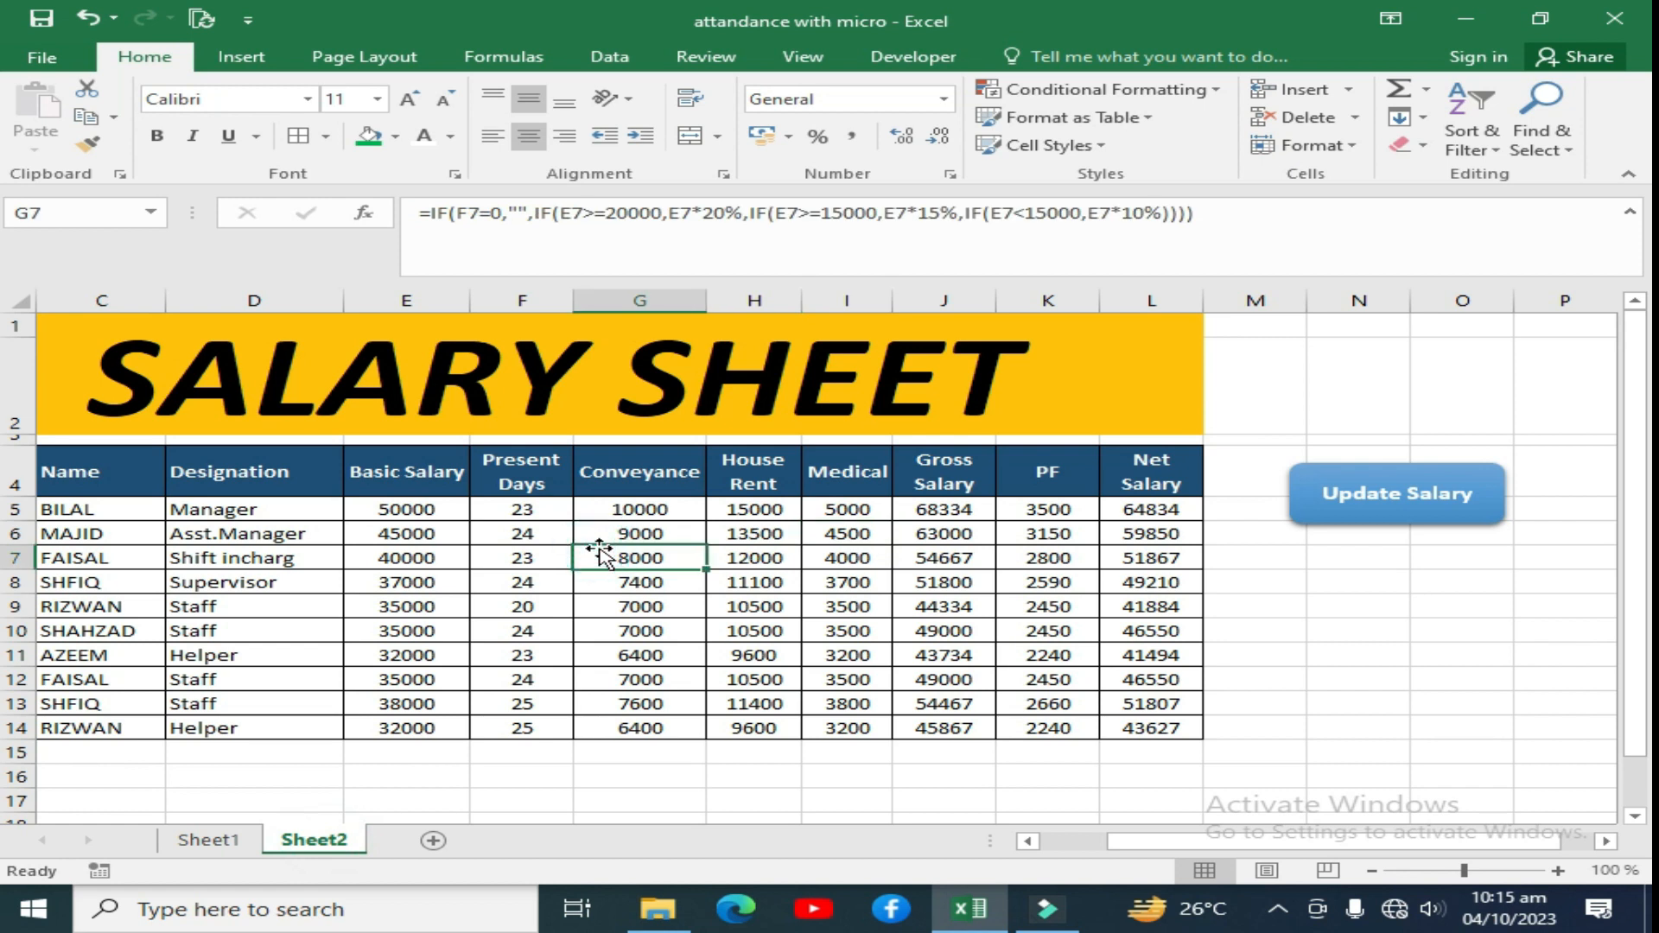
left_click(216, 842)
left_click(636, 511)
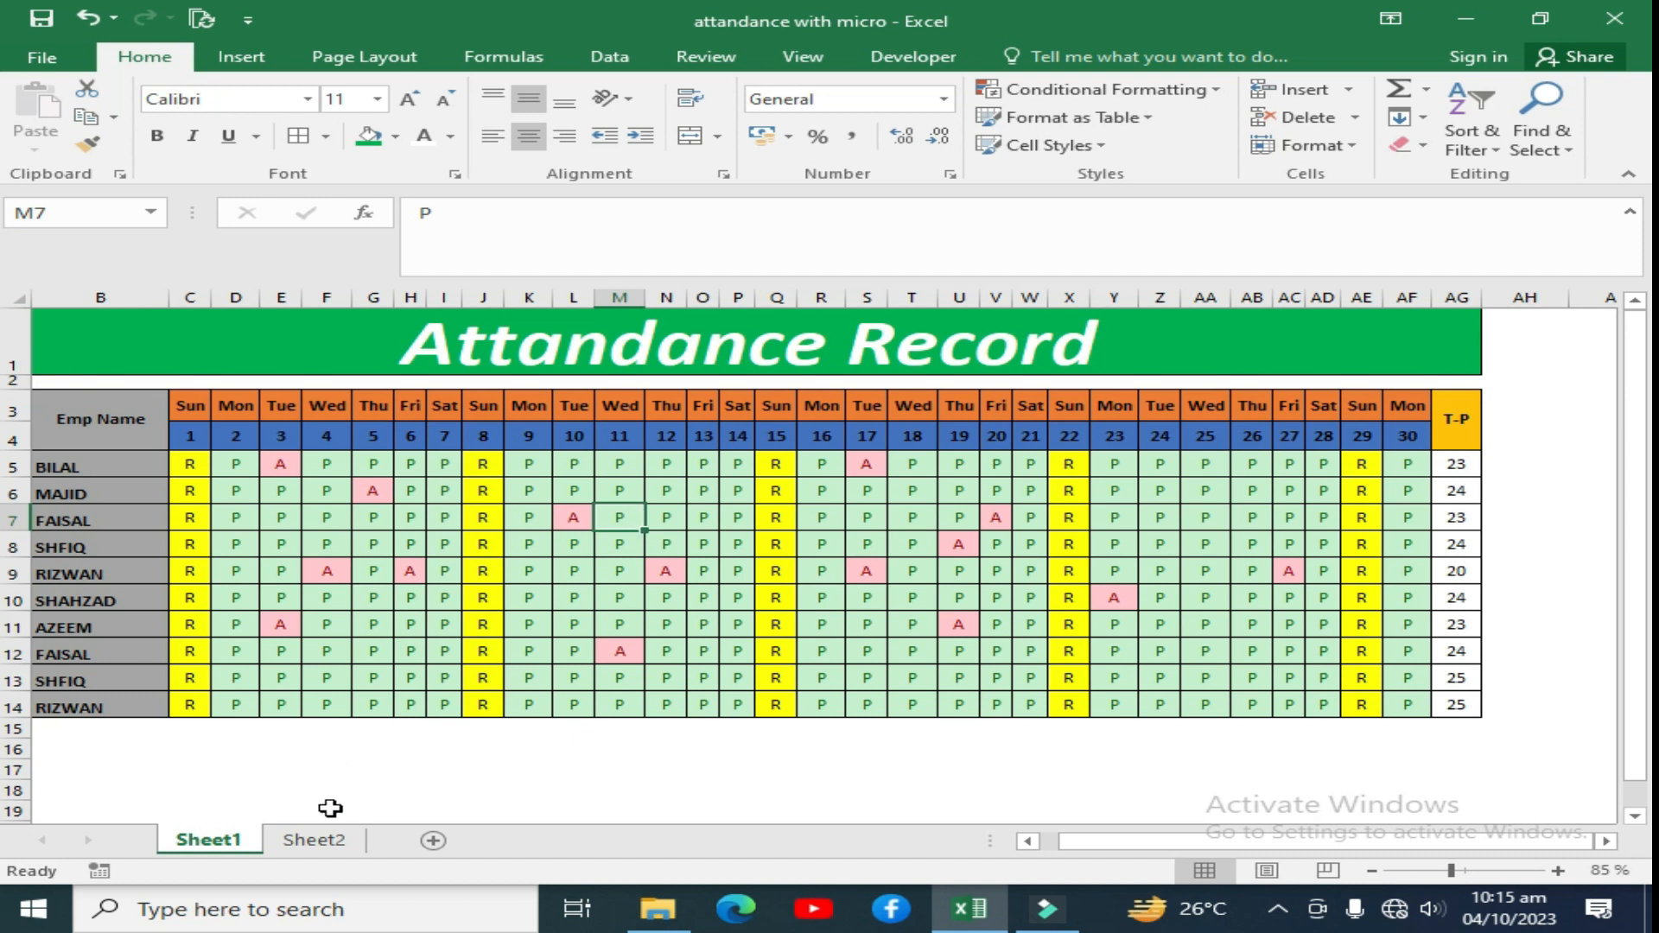
left_click(333, 839)
left_click(633, 549)
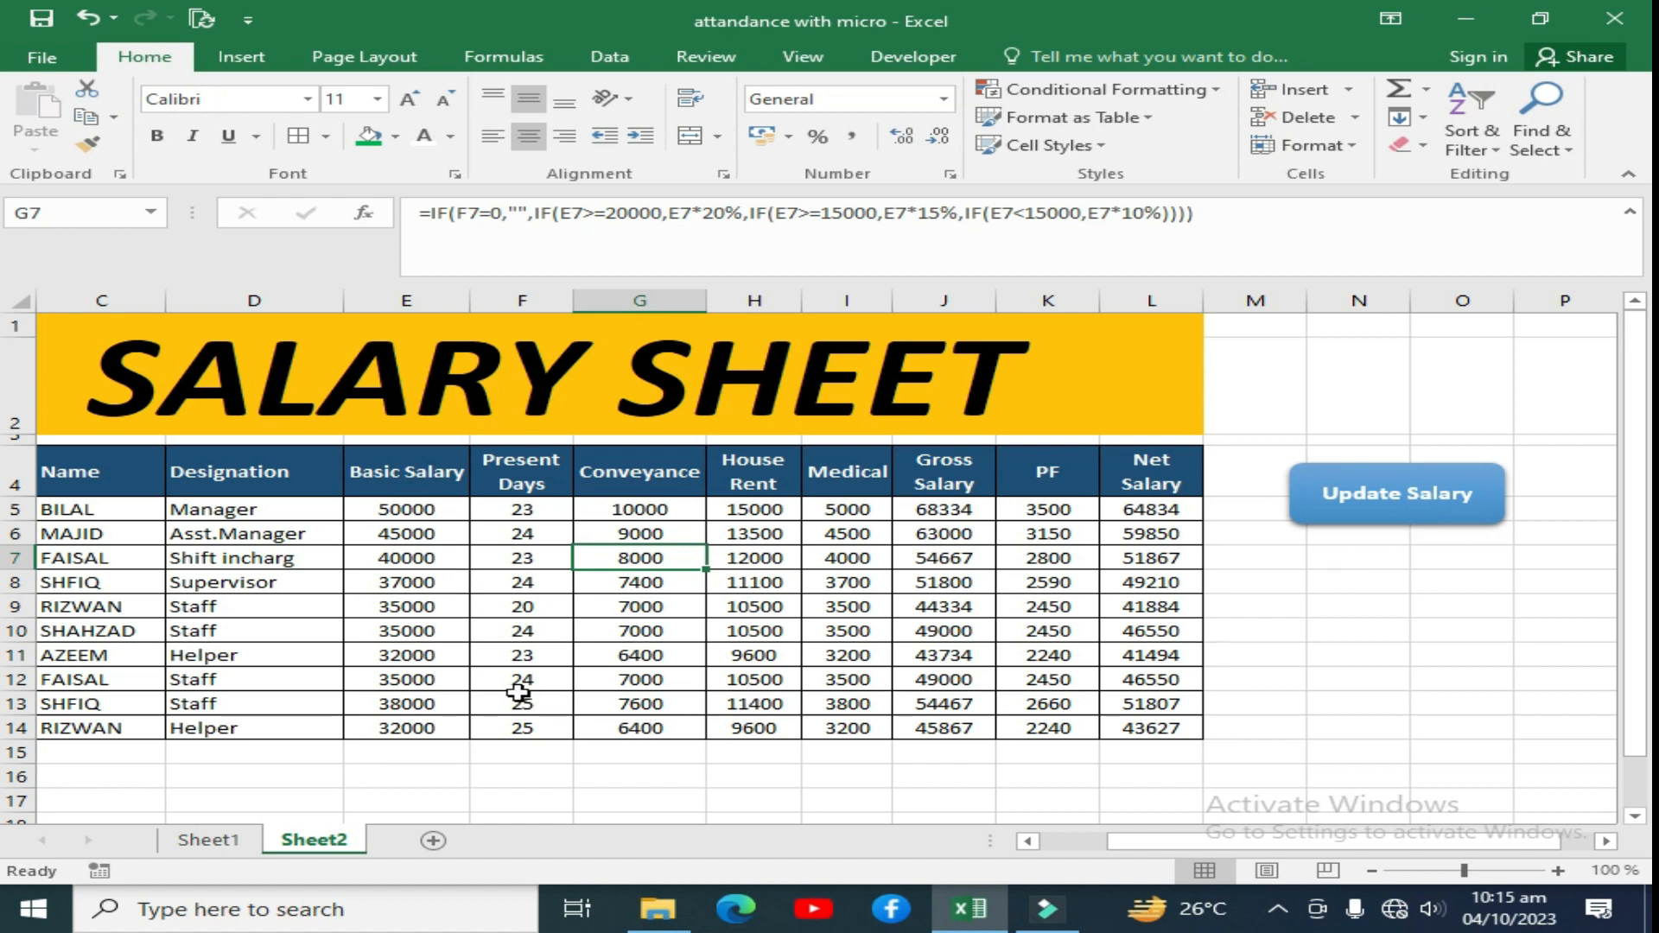
Clear the Present Days cells F5:F14 on the salary sheet
left_click(562, 533)
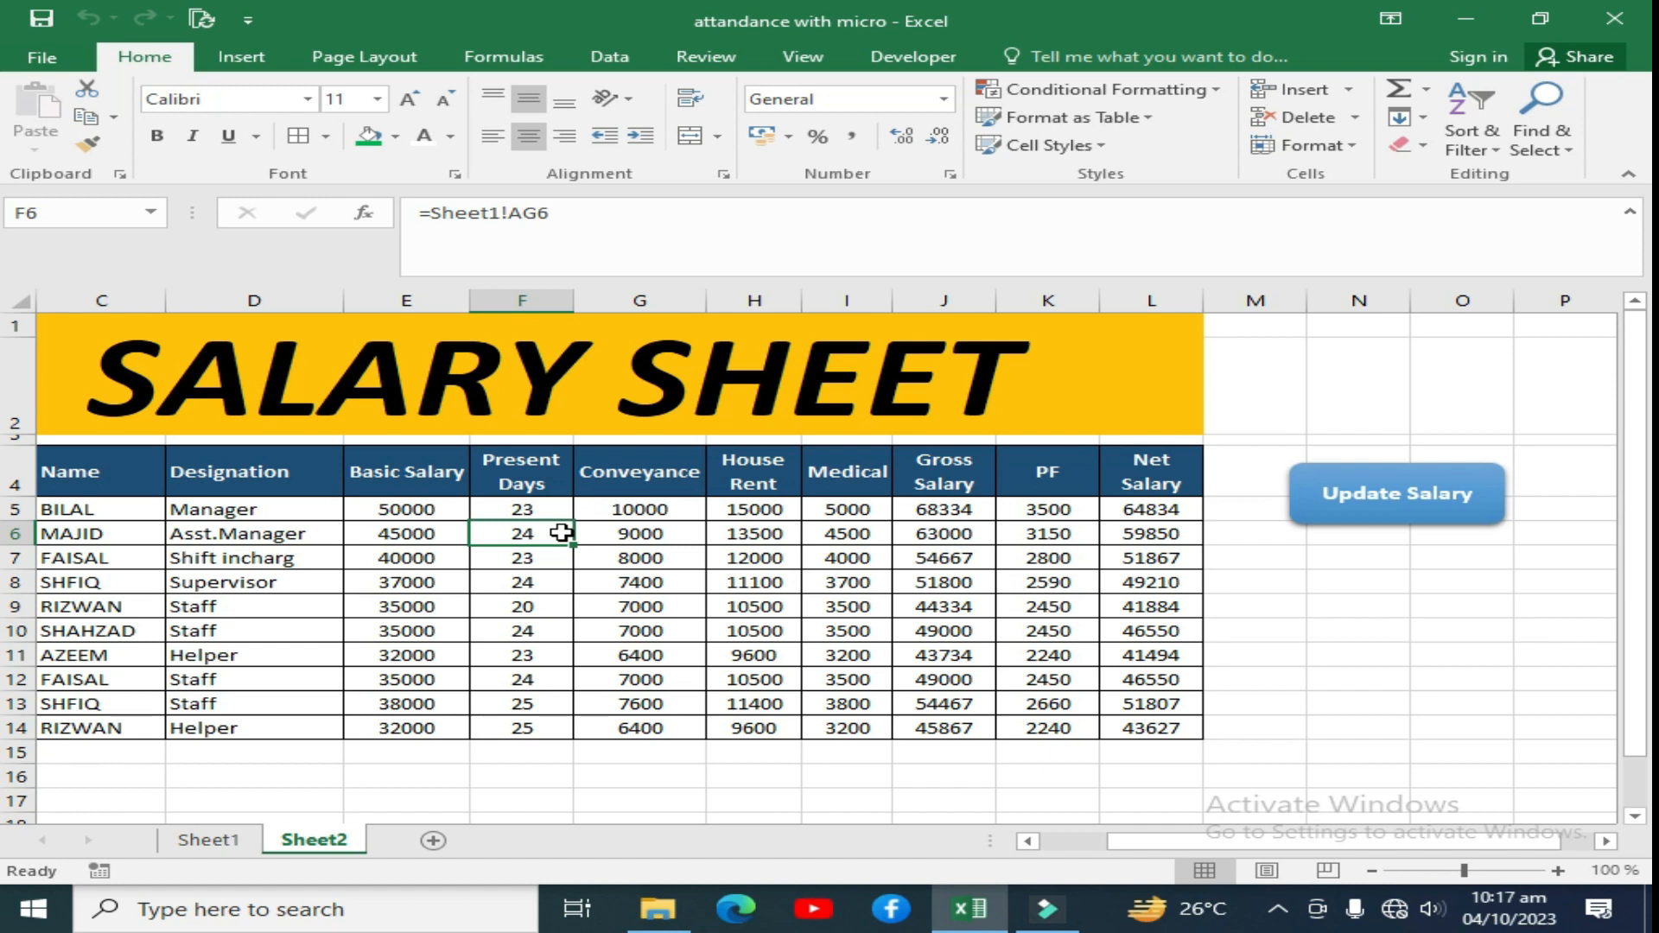
left_click_drag(545, 507, 527, 723)
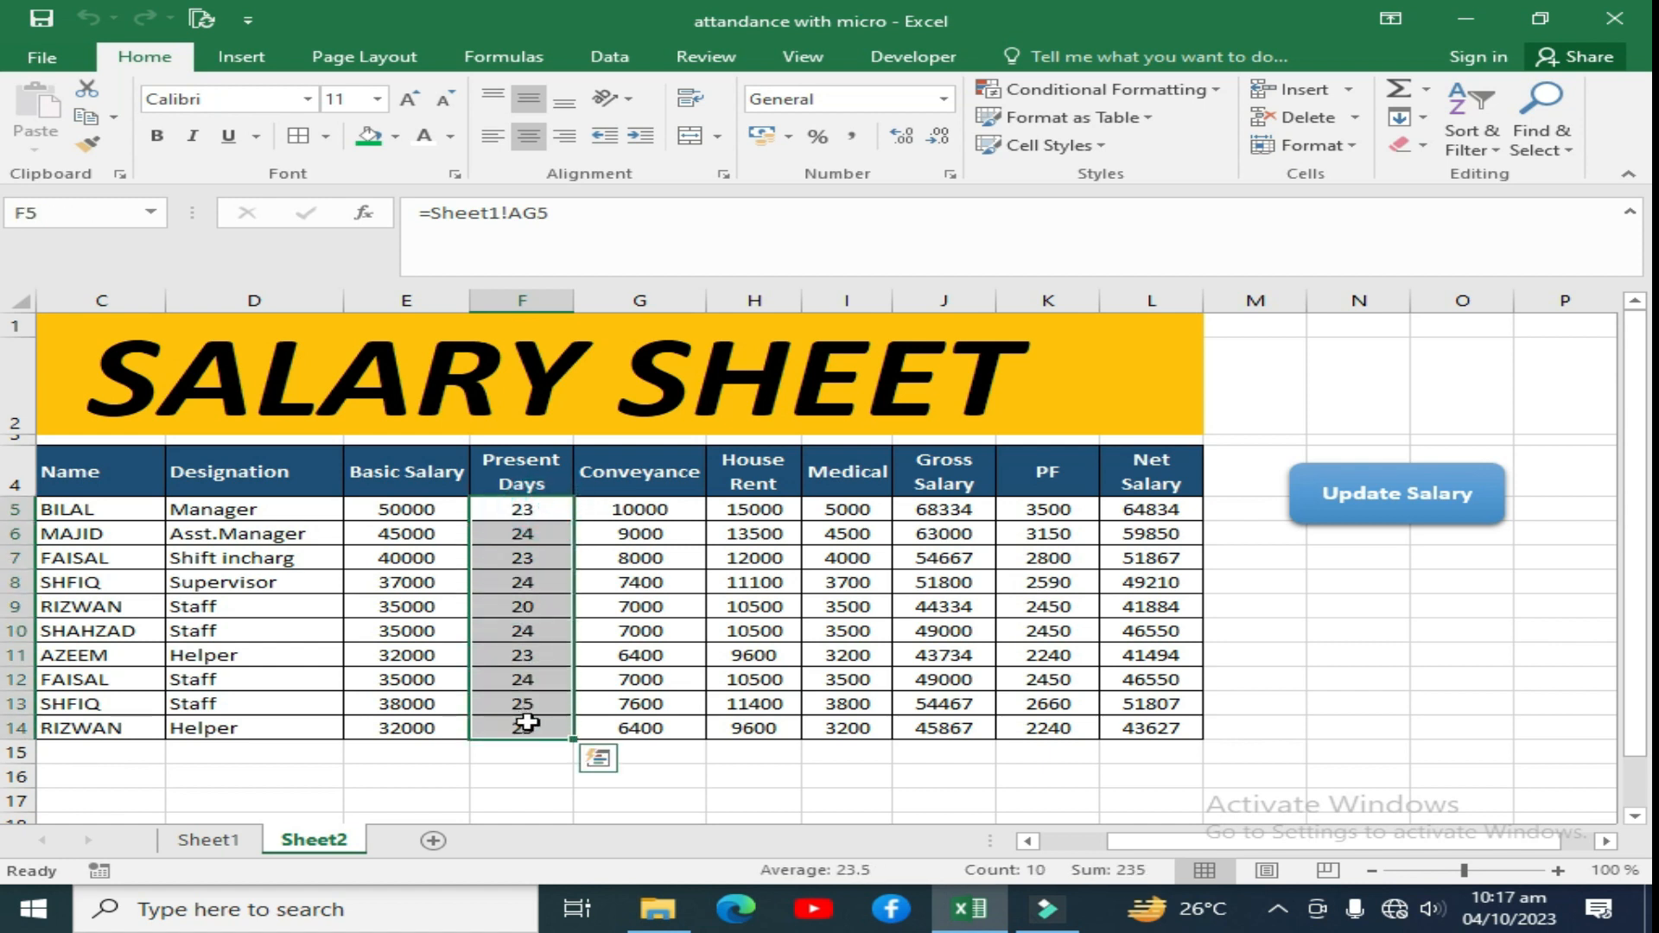
key("Delete")
left_click(546, 510)
Clear the attendance marks for days 23 to 28 in Y6:AD6 on Sheet1
left_click(199, 845)
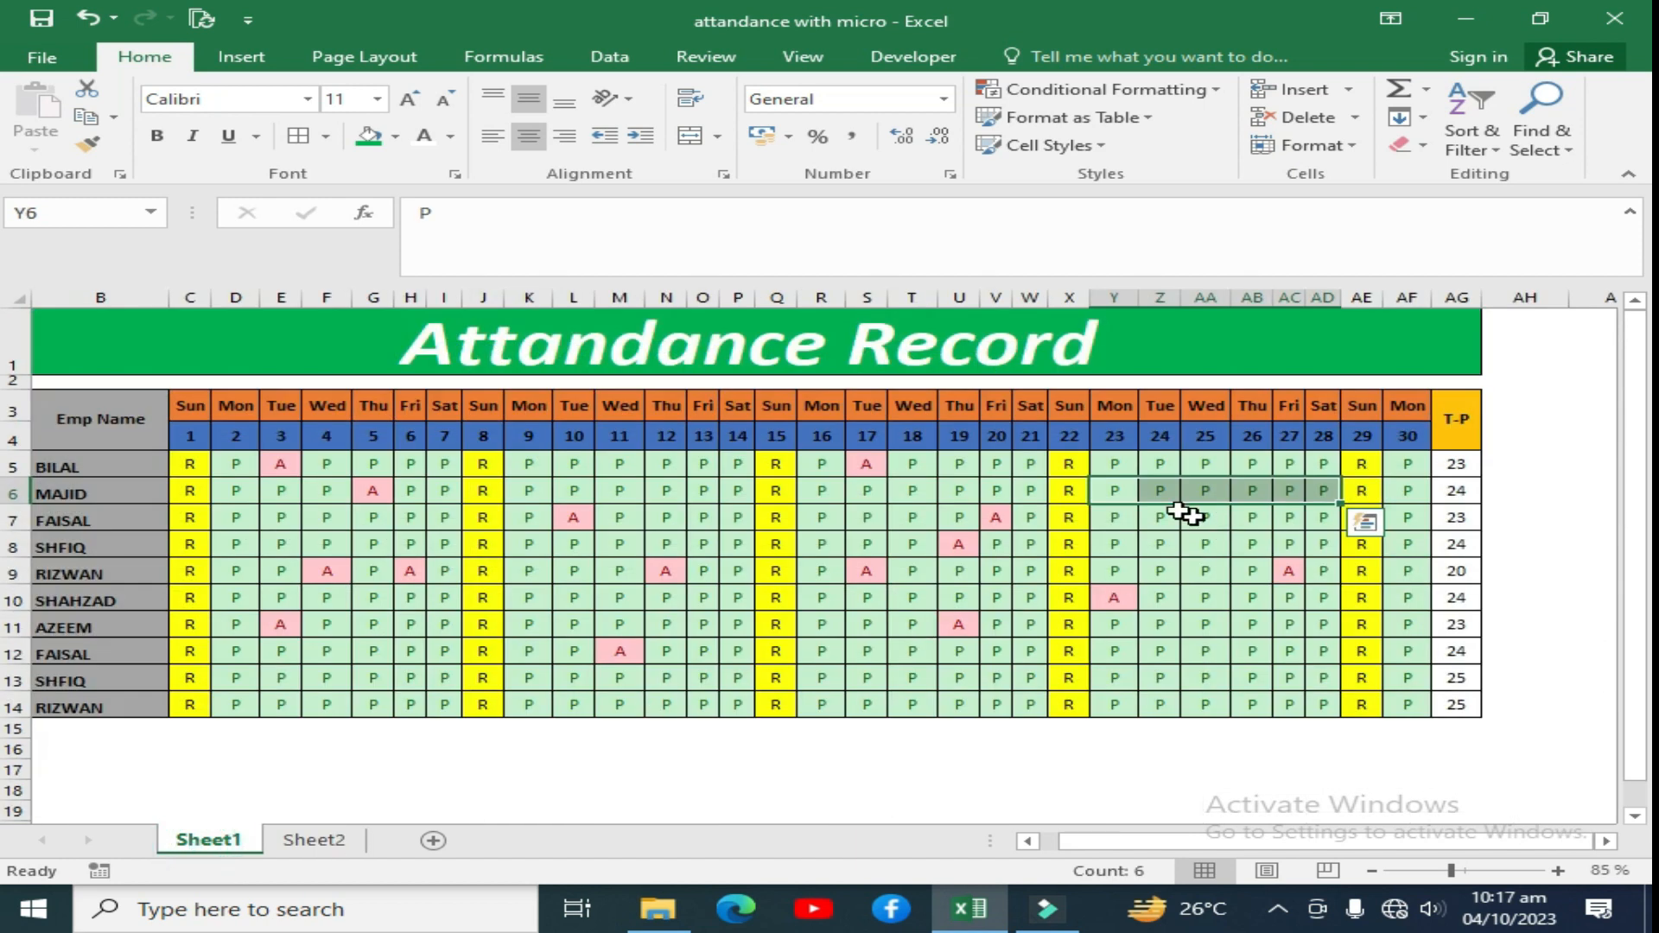
left_click_drag(1117, 492, 1328, 491)
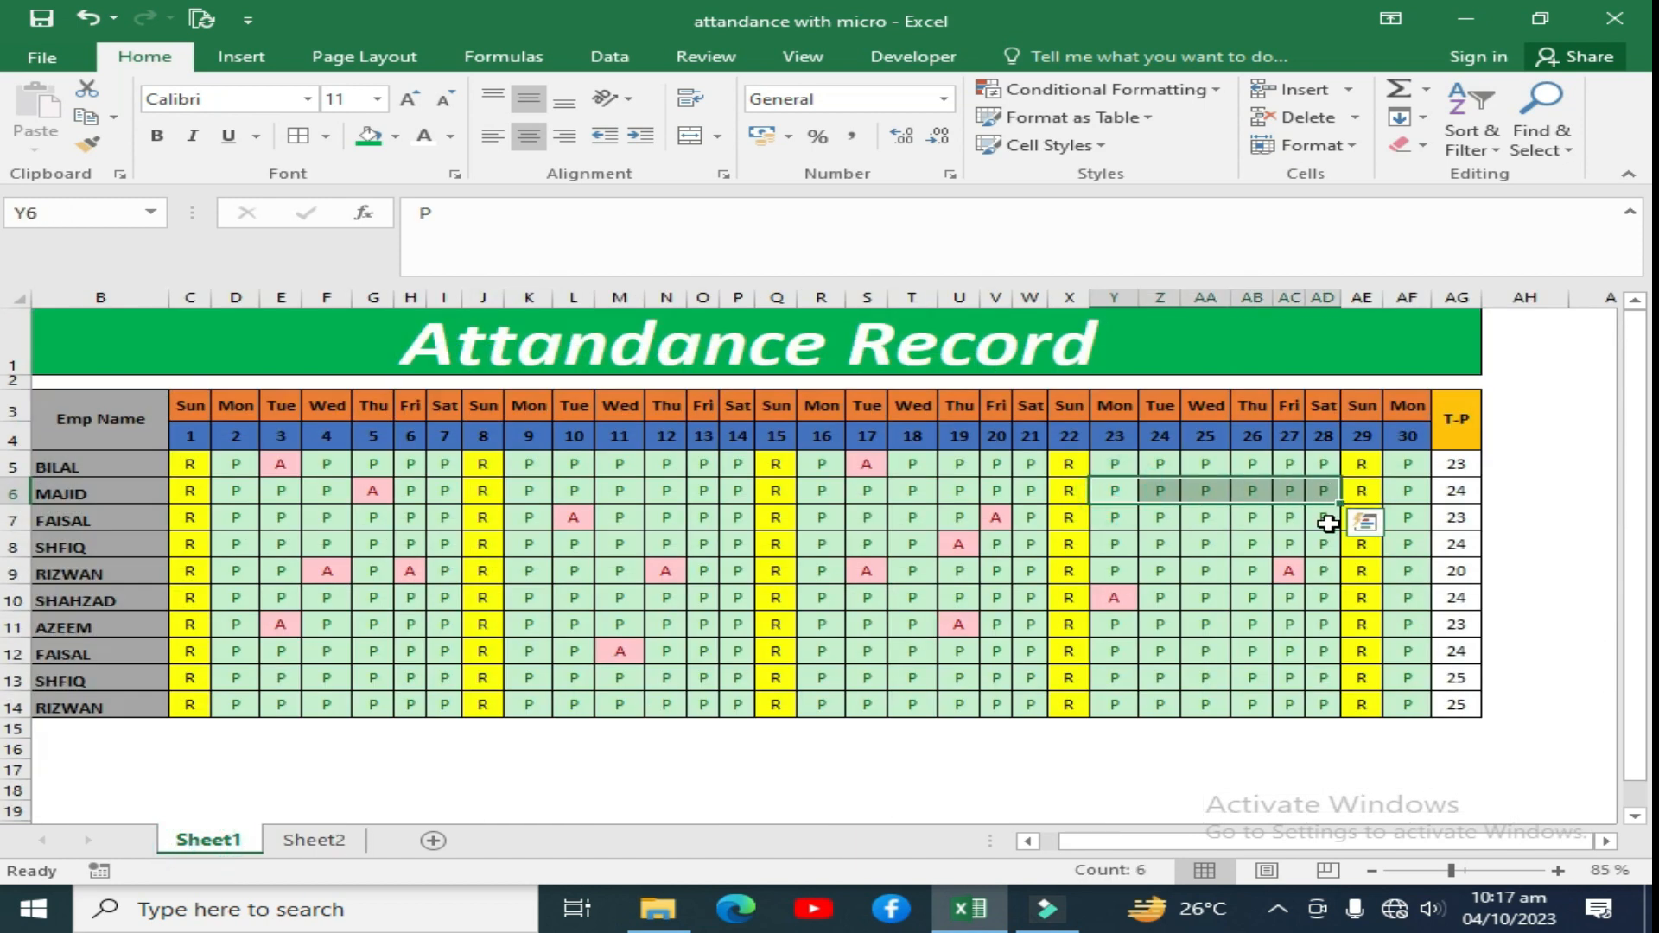
key("Delete")
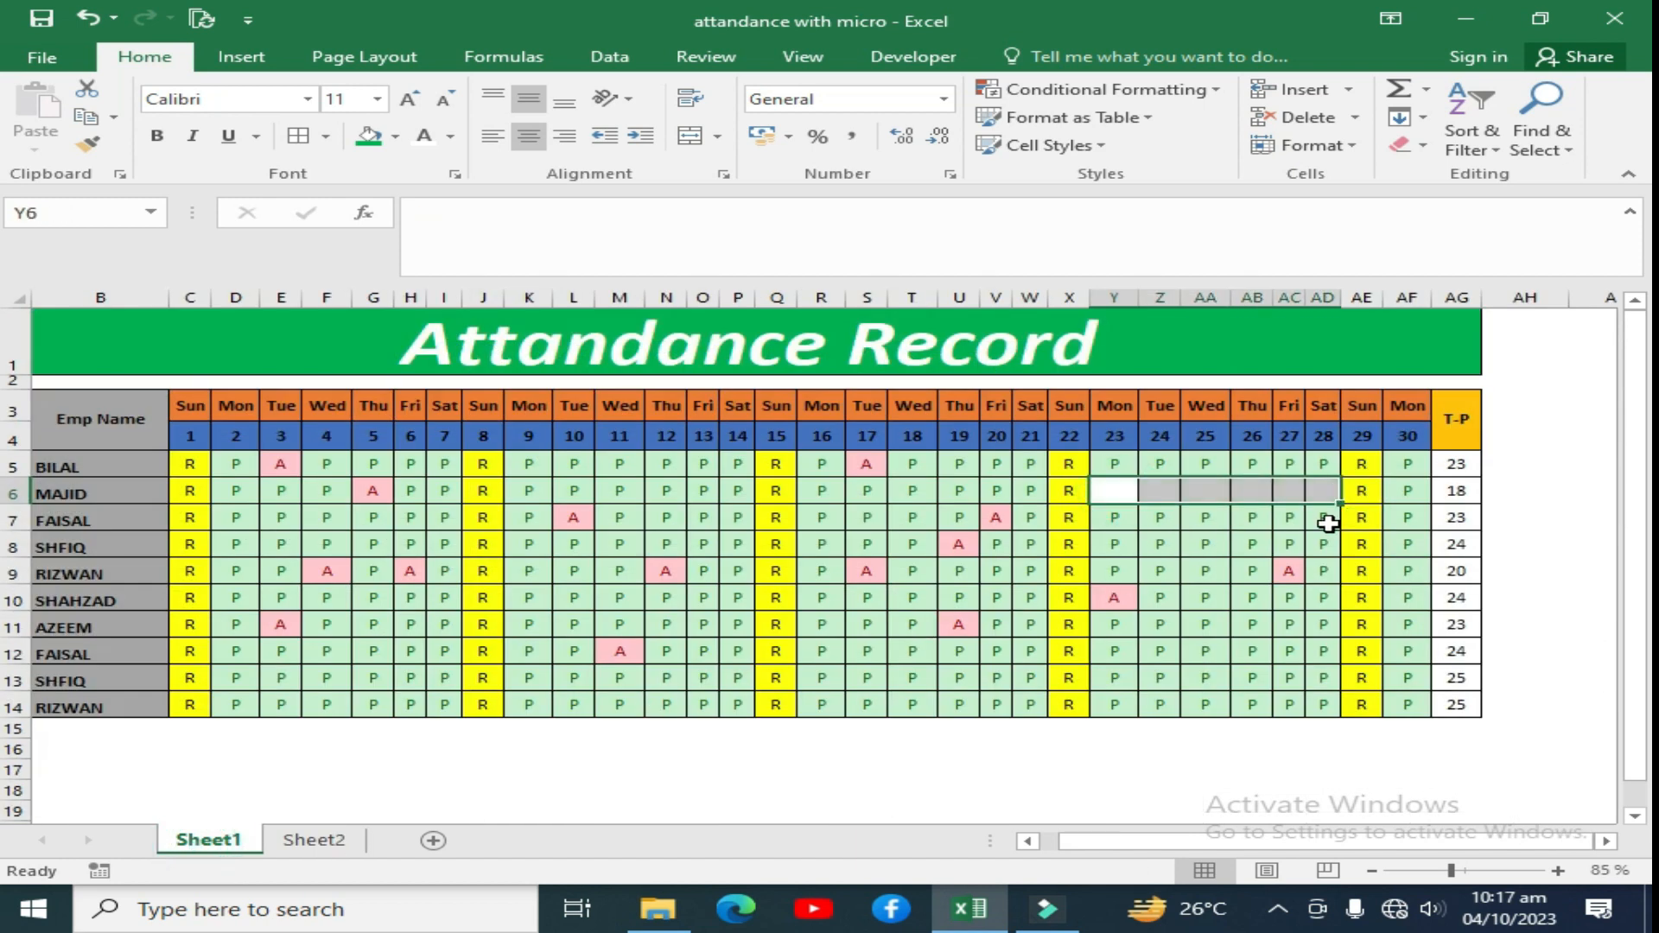
left_click(1208, 550)
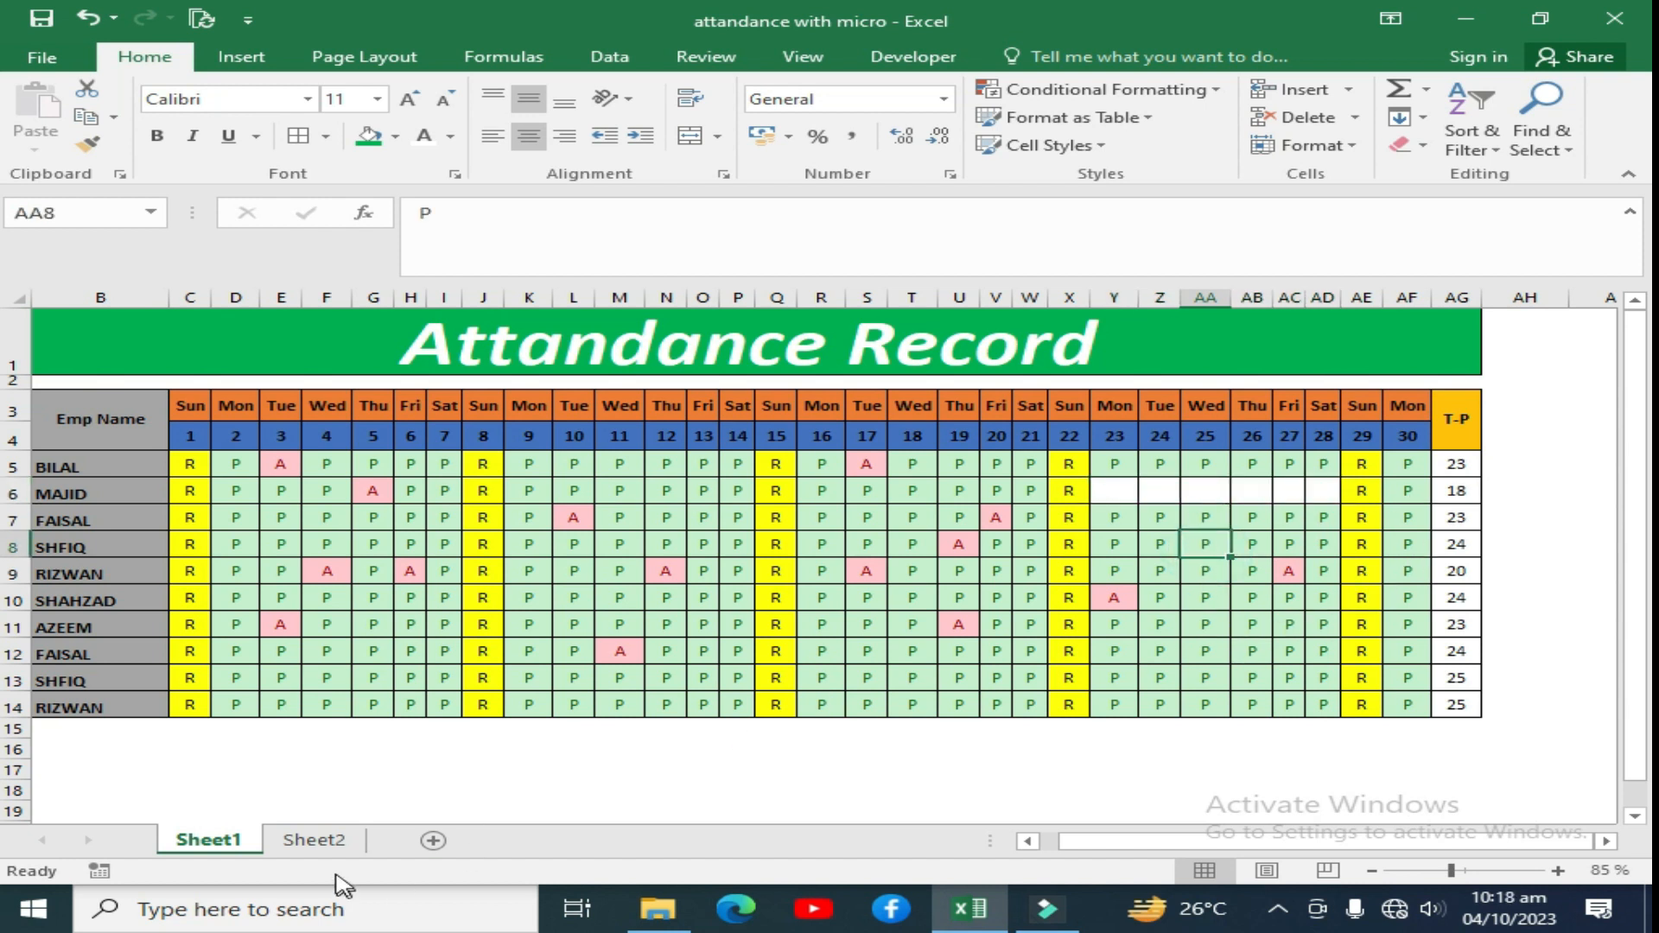
Run the Update Salary macro on Sheet2 to refill the Present Days column
left_click(315, 840)
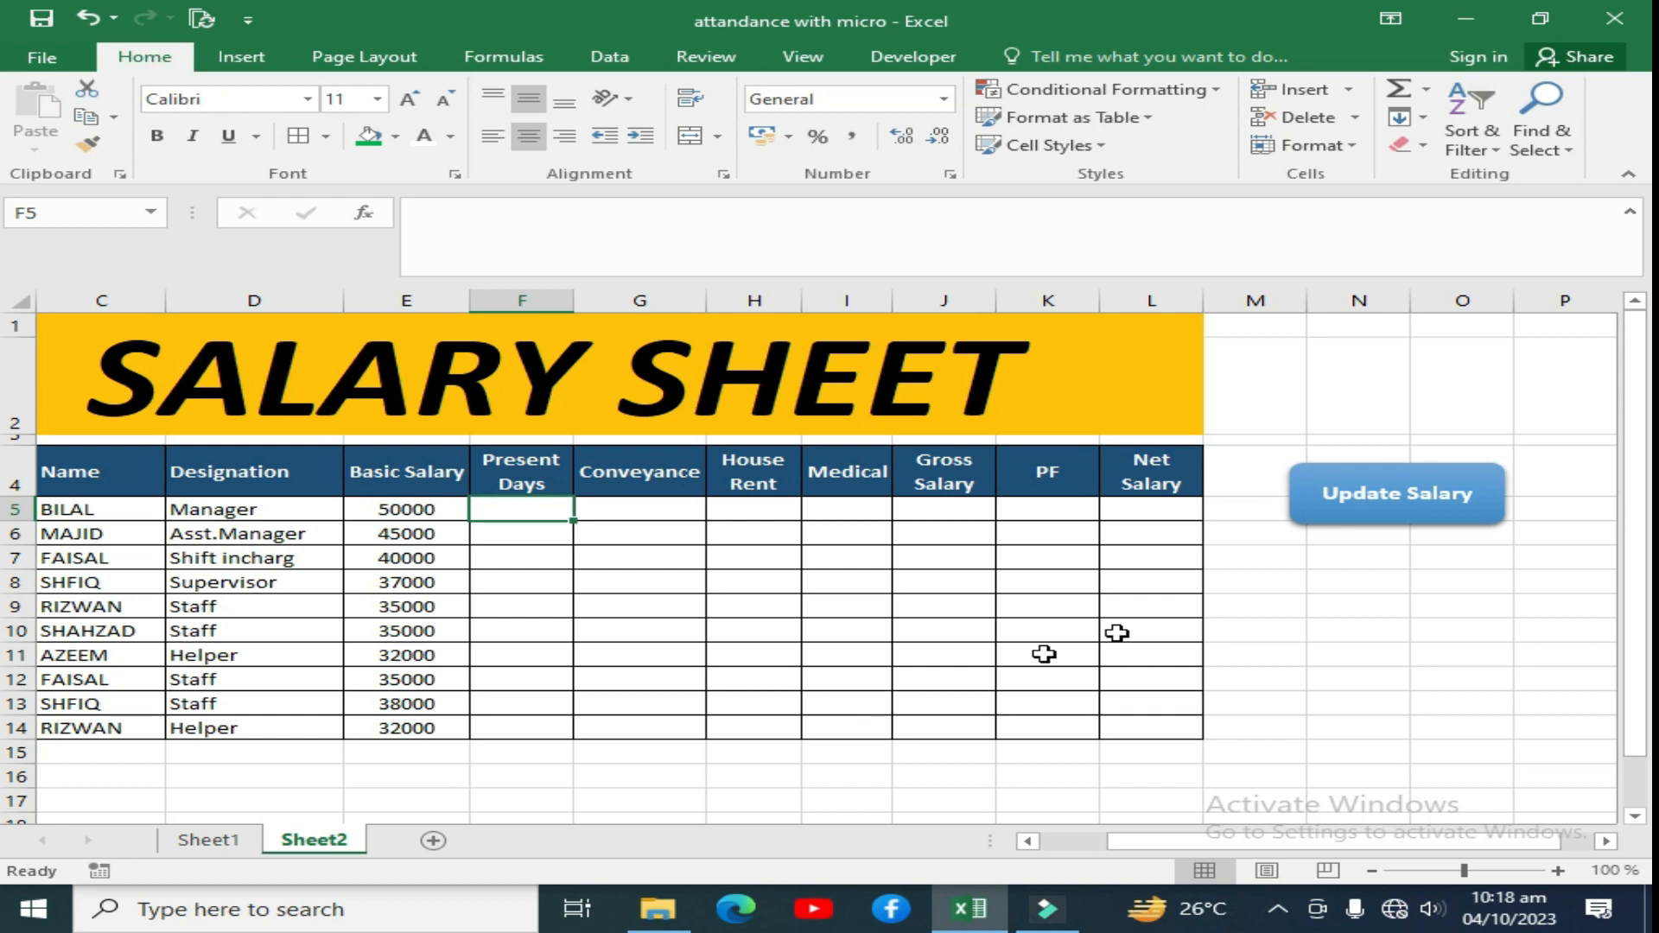
left_click(1396, 497)
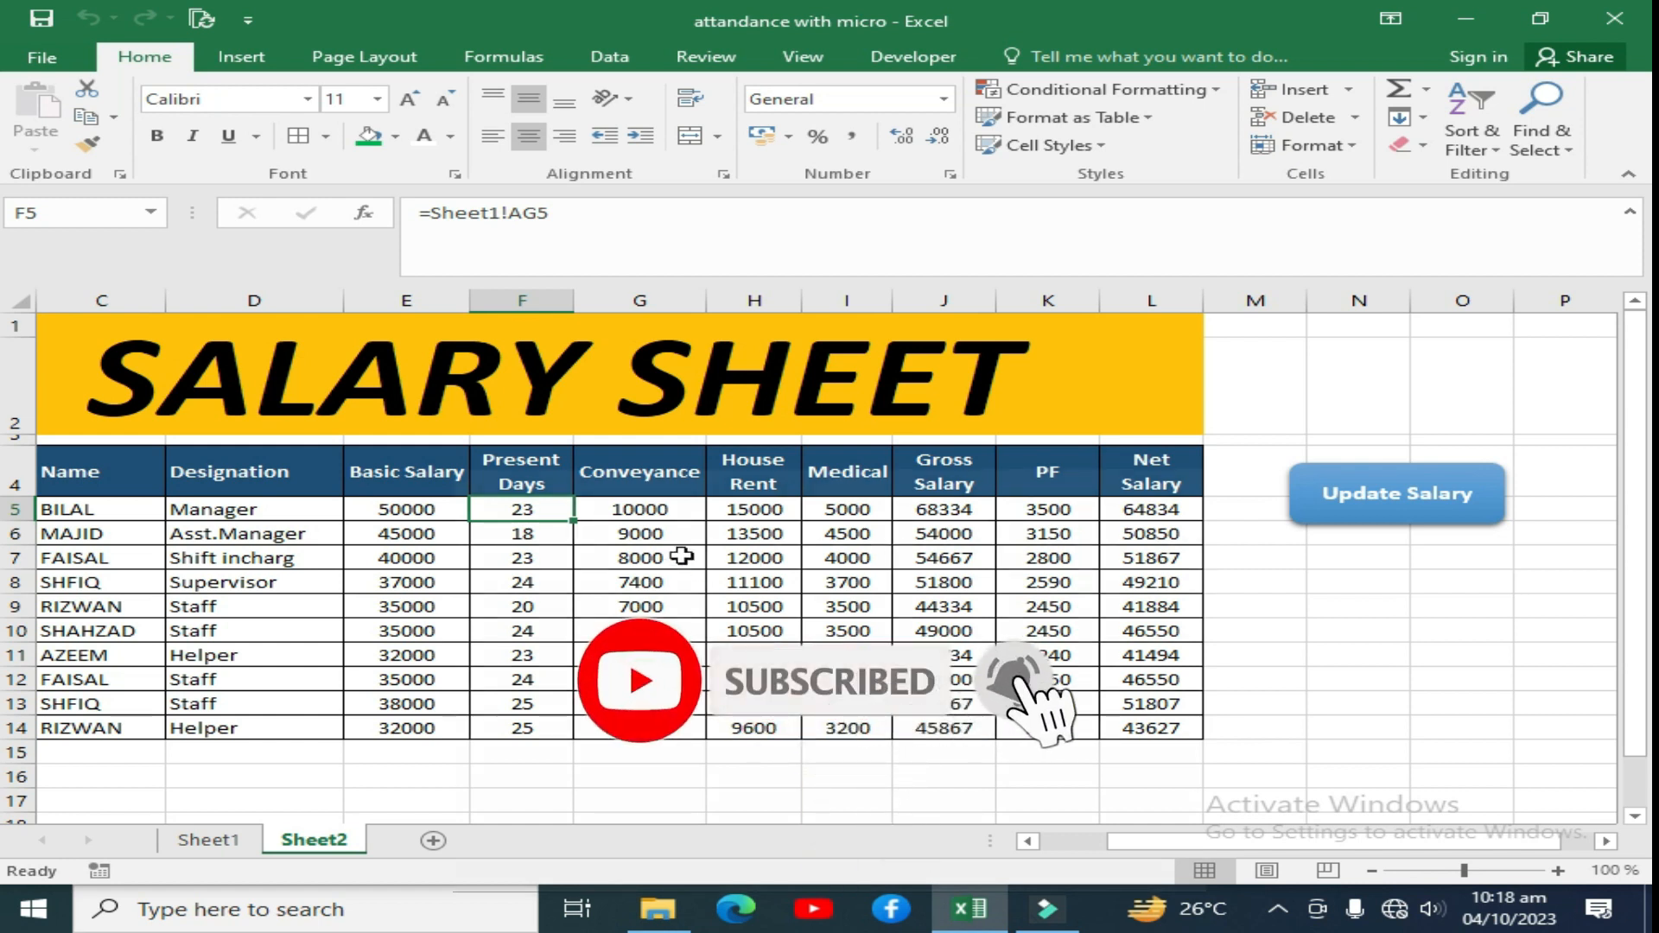
Clear the Conveyance through Net Salary cells G5:L14 and the Present Days cells F5:F14
left_click_drag(628, 509, 1136, 719)
key("Delete")
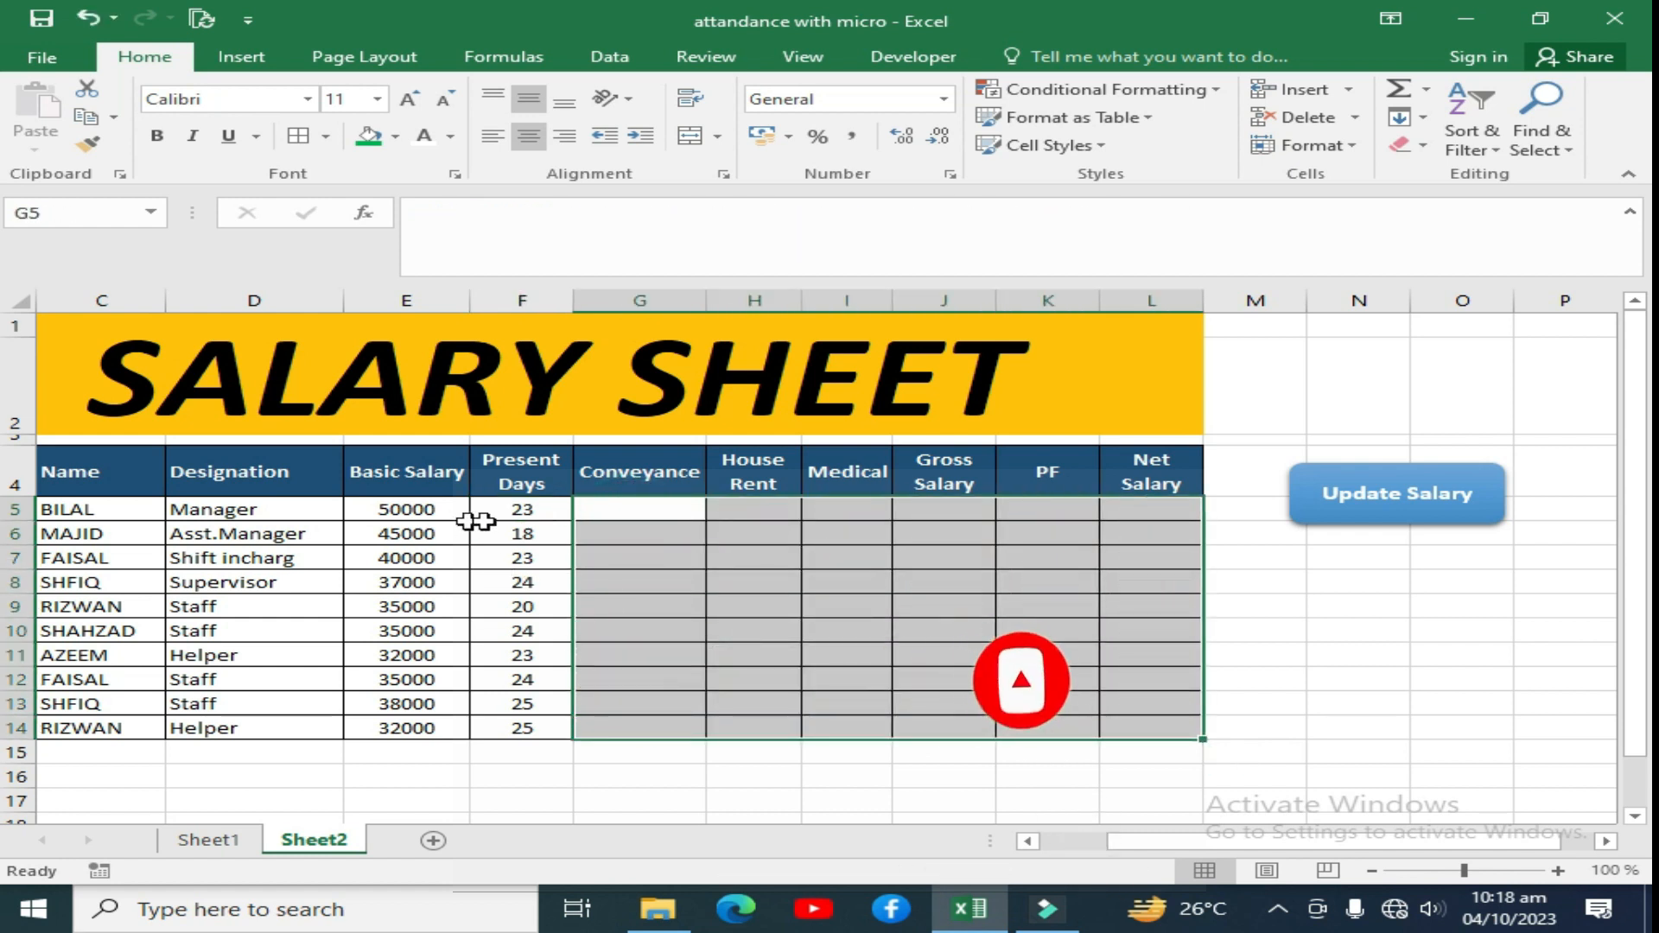
left_click_drag(494, 510, 515, 726)
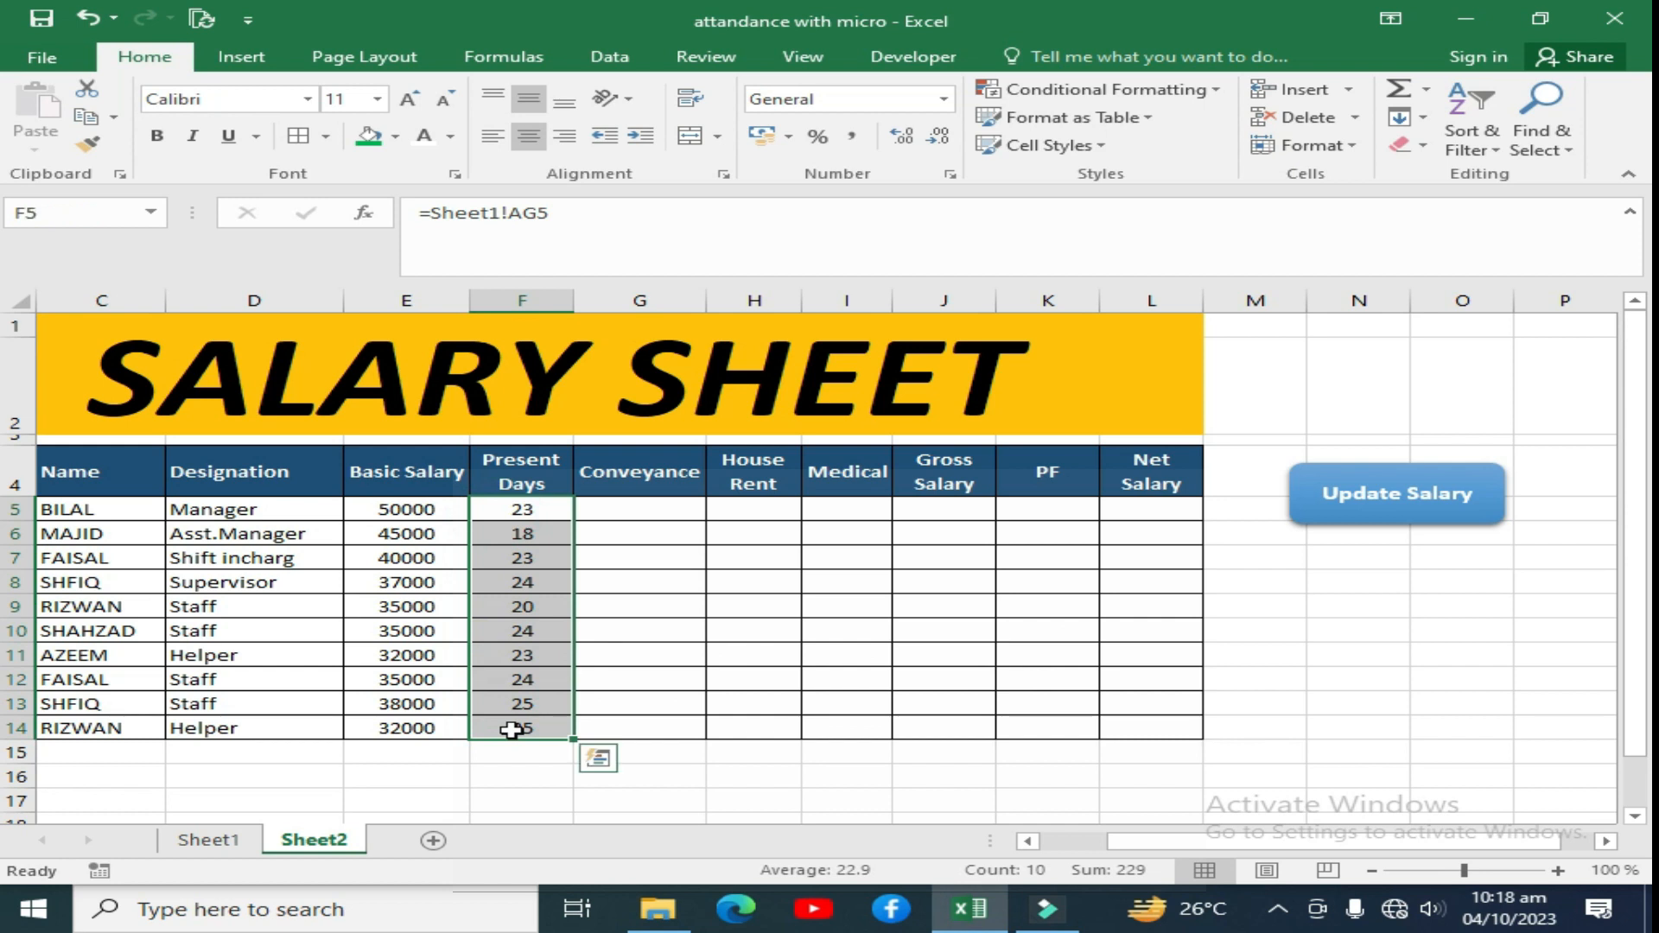
key("Delete")
Run the Update Salary macro again, and clear the refilled Present Days cells F5:F14
left_click(1349, 480)
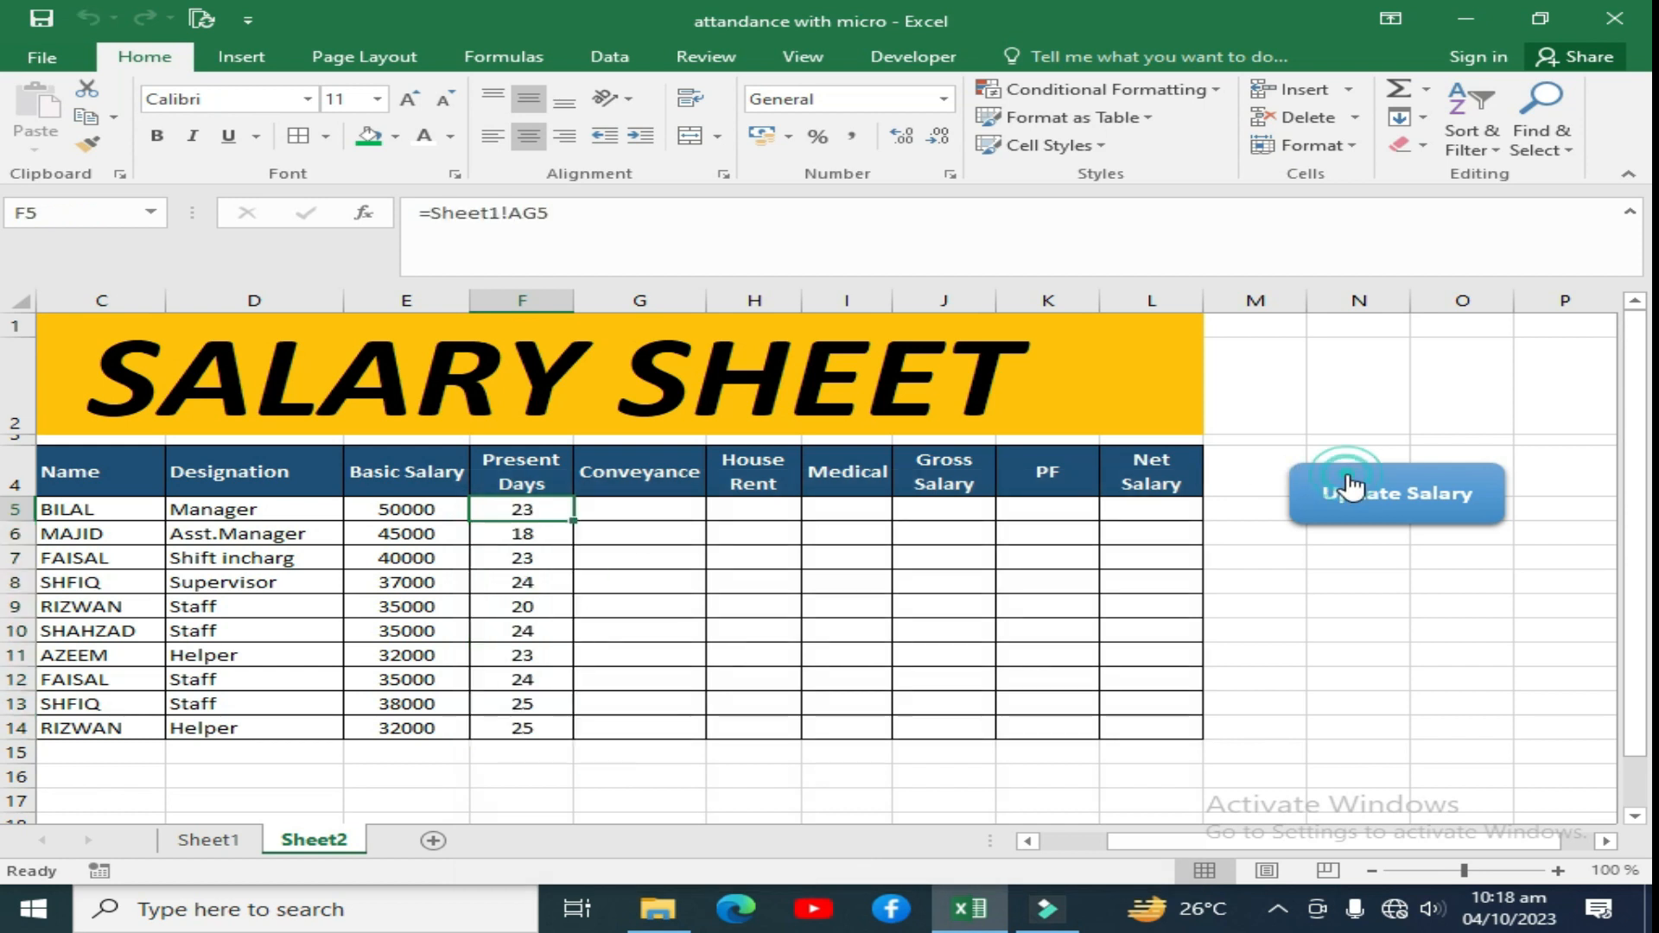
left_click_drag(519, 511, 509, 739)
key("Delete")
left_click(1304, 471, "ctrl")
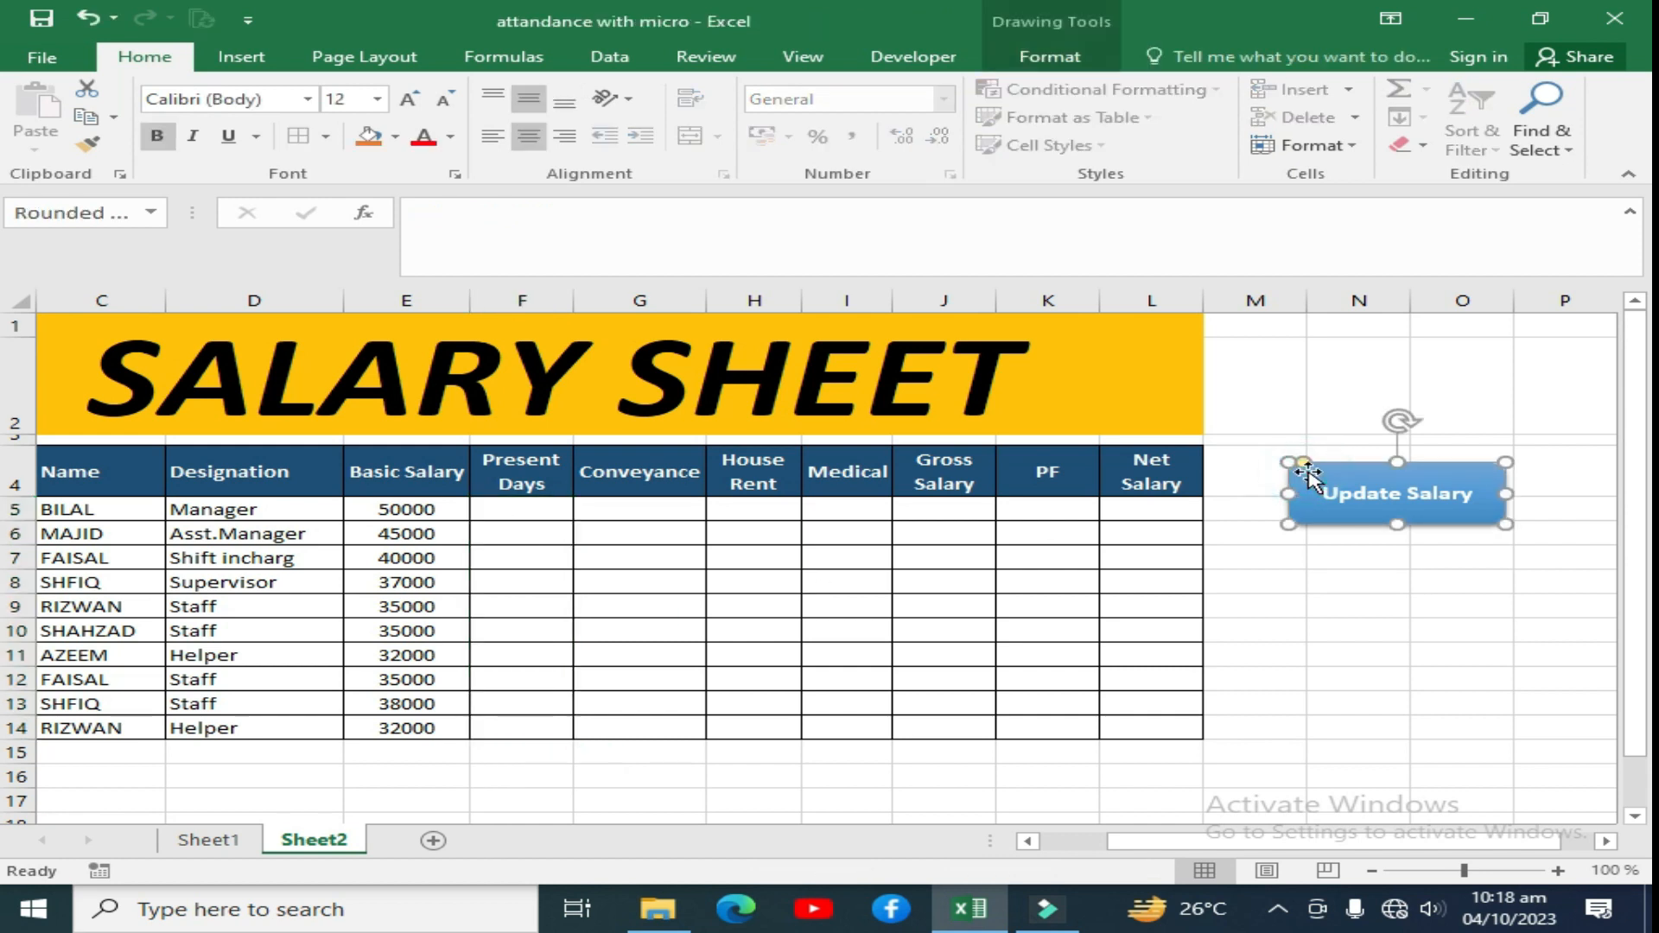
key("Escape")
Remove the day columns and the T-P column, C to AG, from the attendance record on Sheet1
key("ctrl+Page_Up")
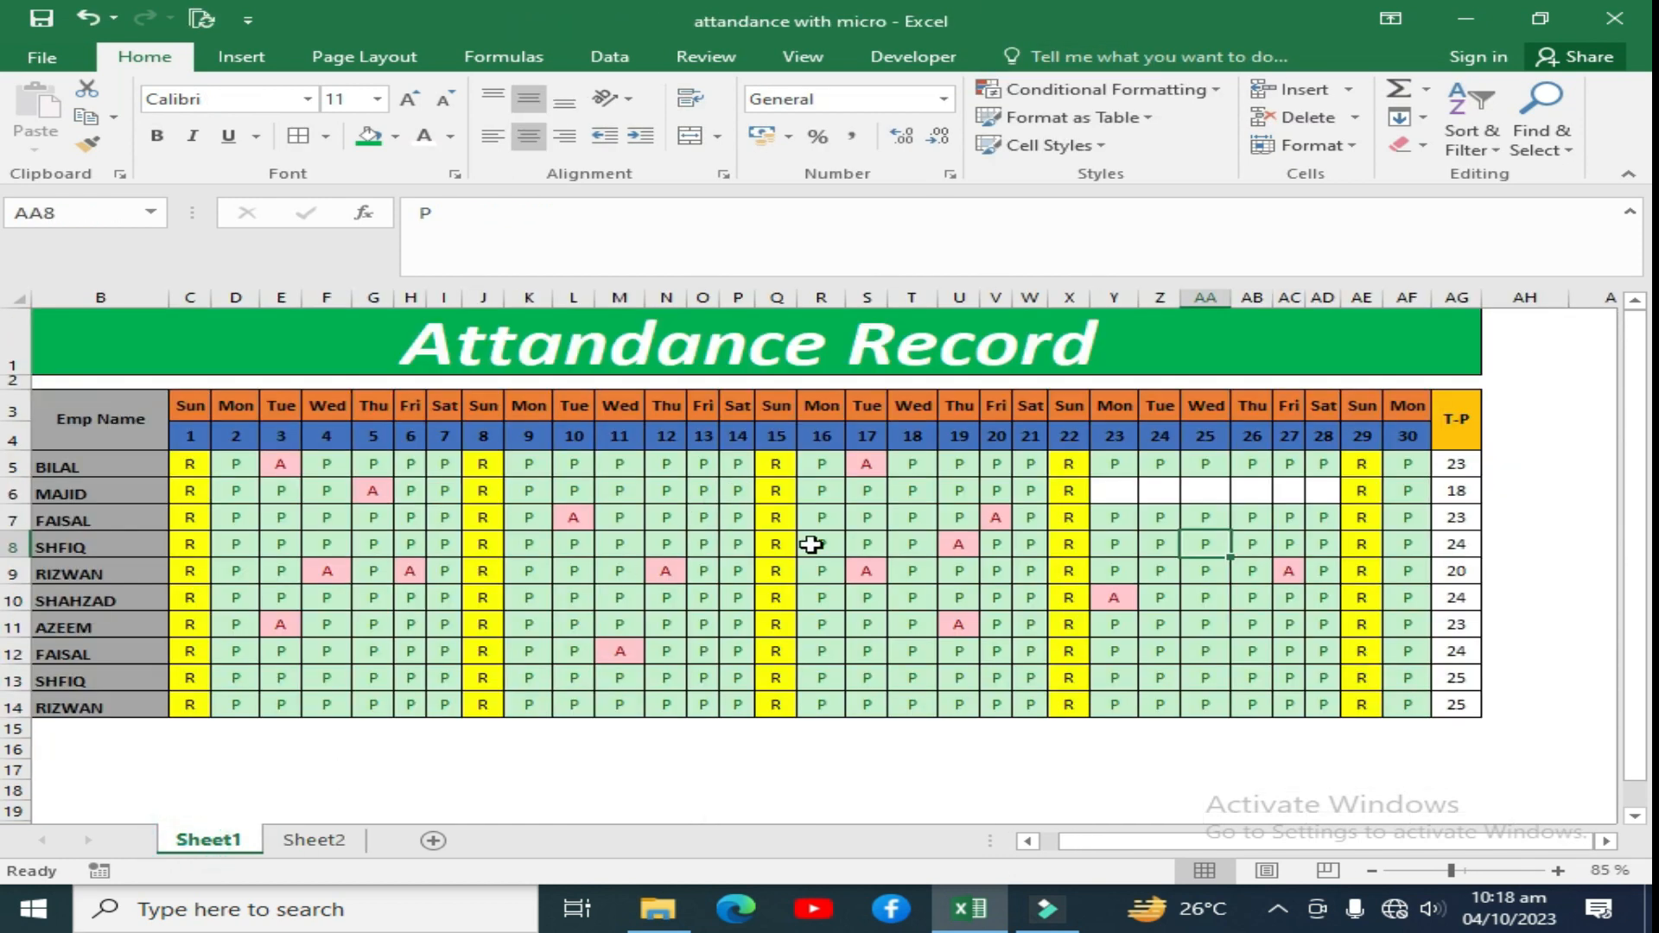
left_click_drag(1279, 840, 1258, 840)
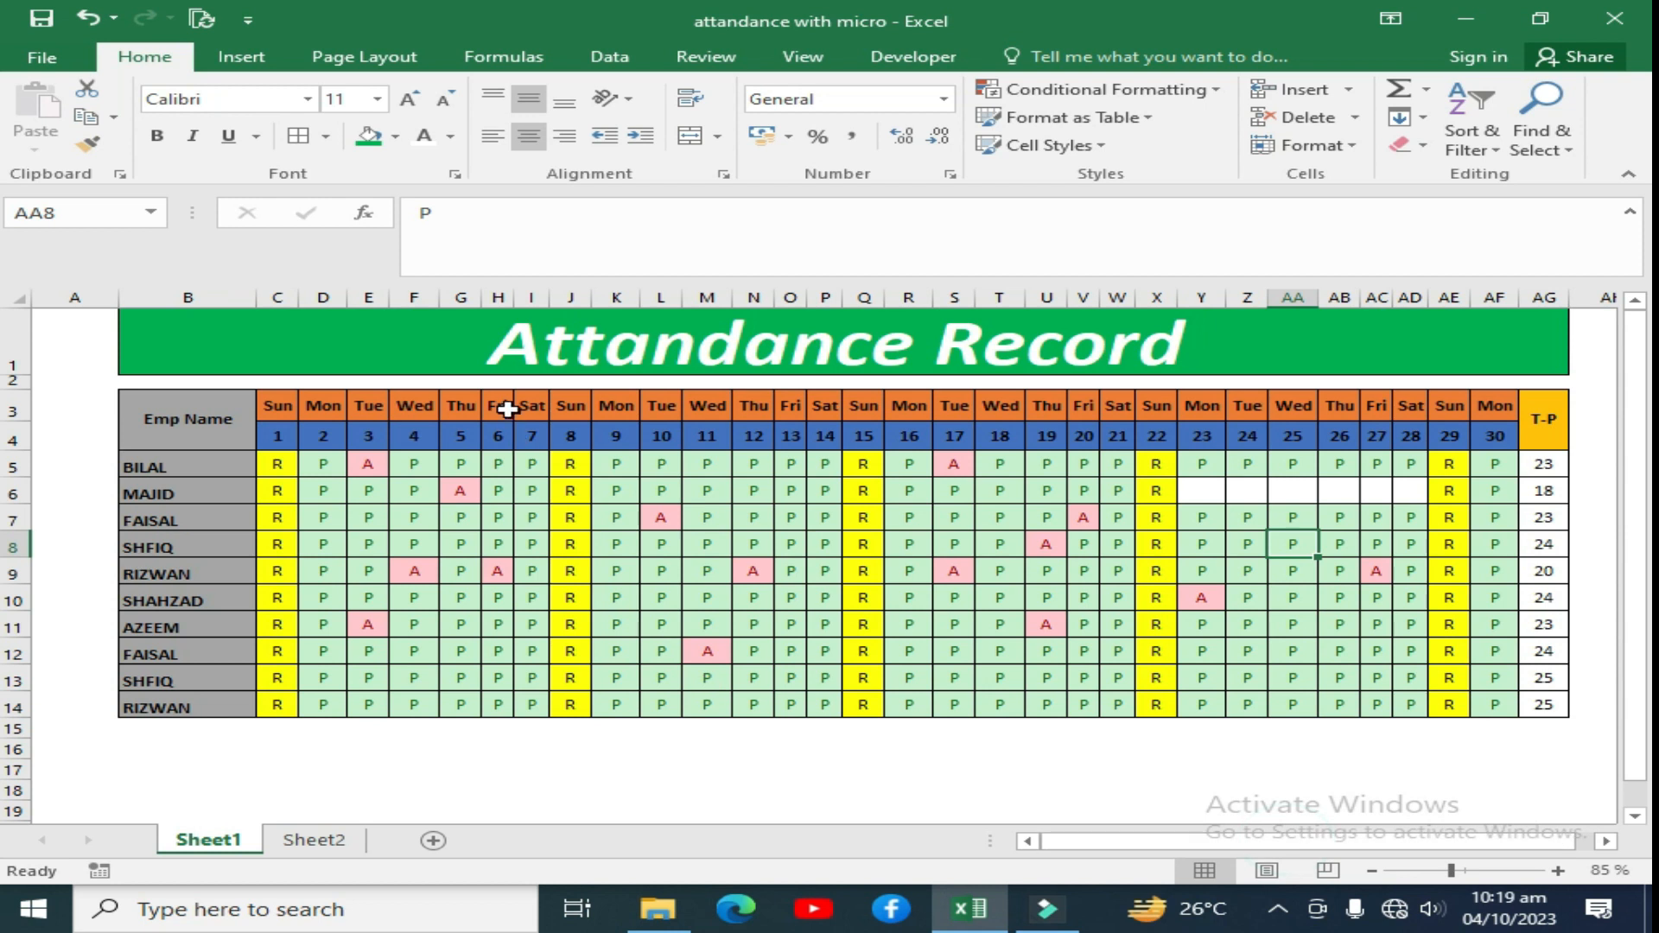
left_click(501, 406)
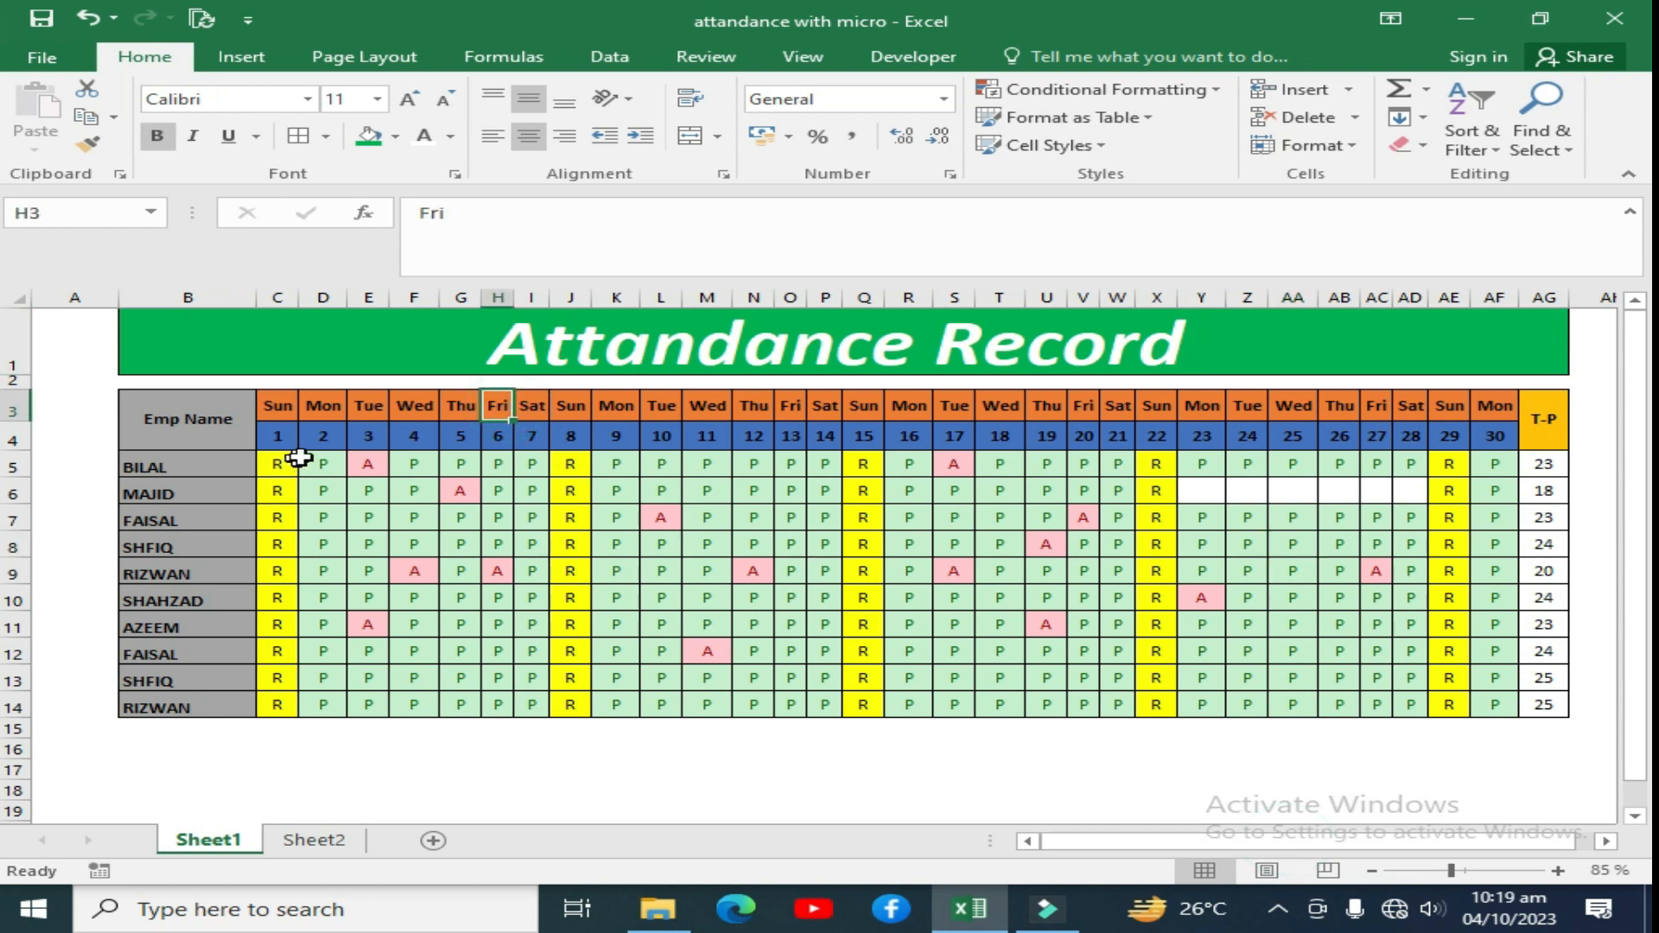
left_click_drag(279, 296, 1548, 360)
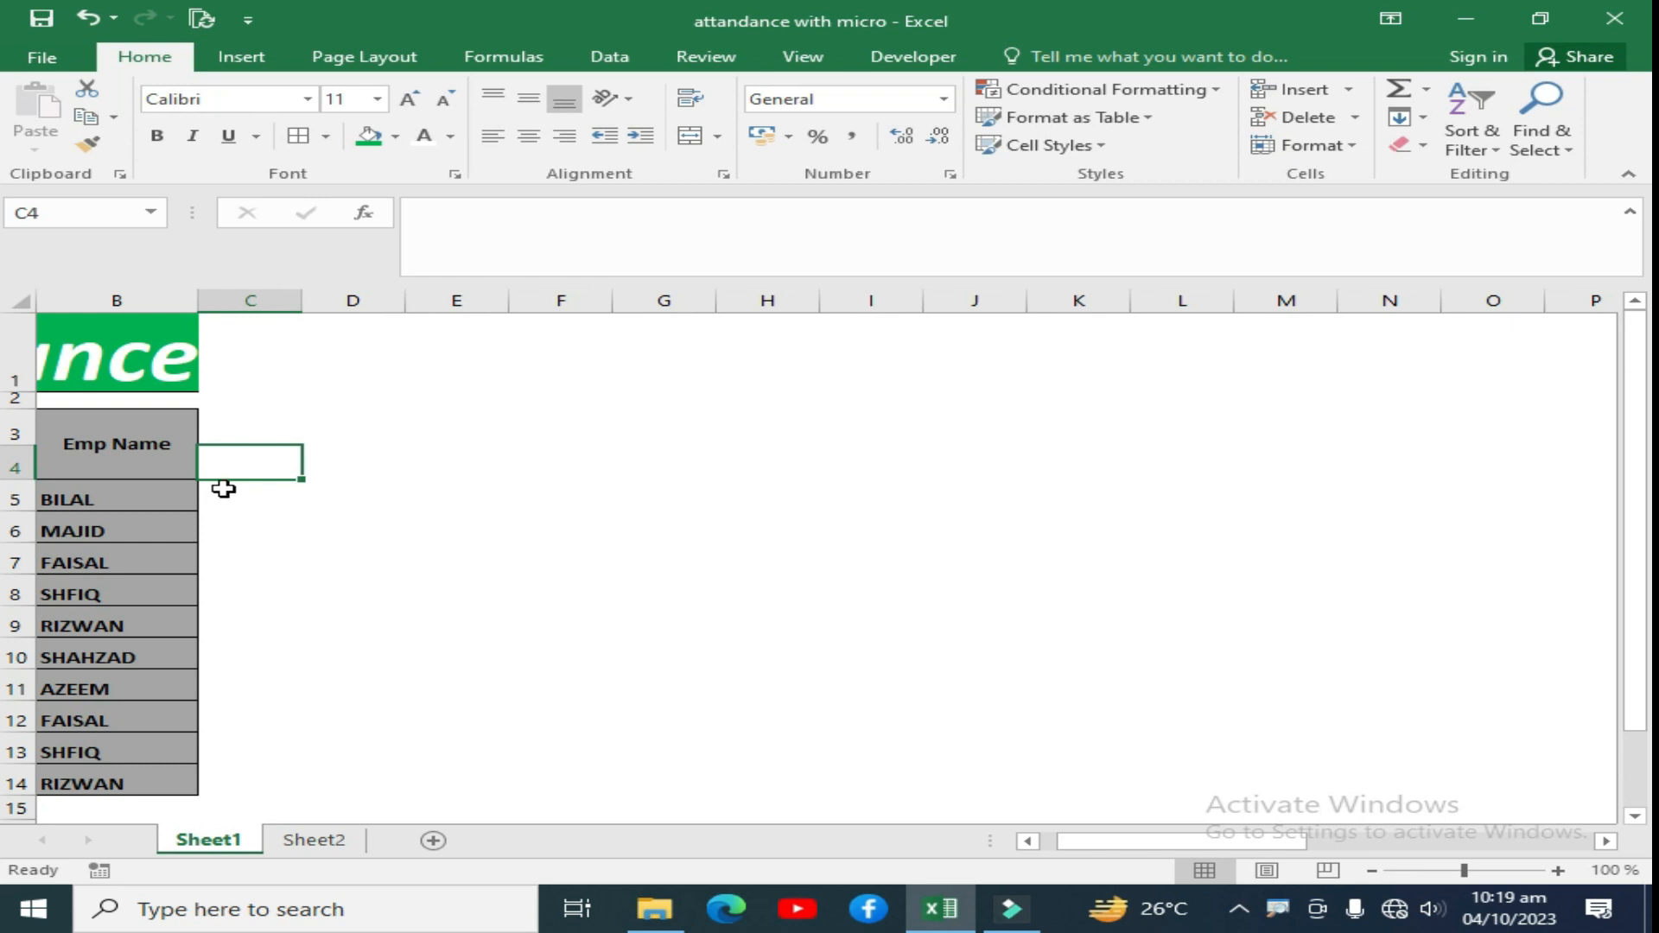
Enter 1 in C4 and fill a linear series along the row with step value 1 and stop value 30
type("1")
key("Return")
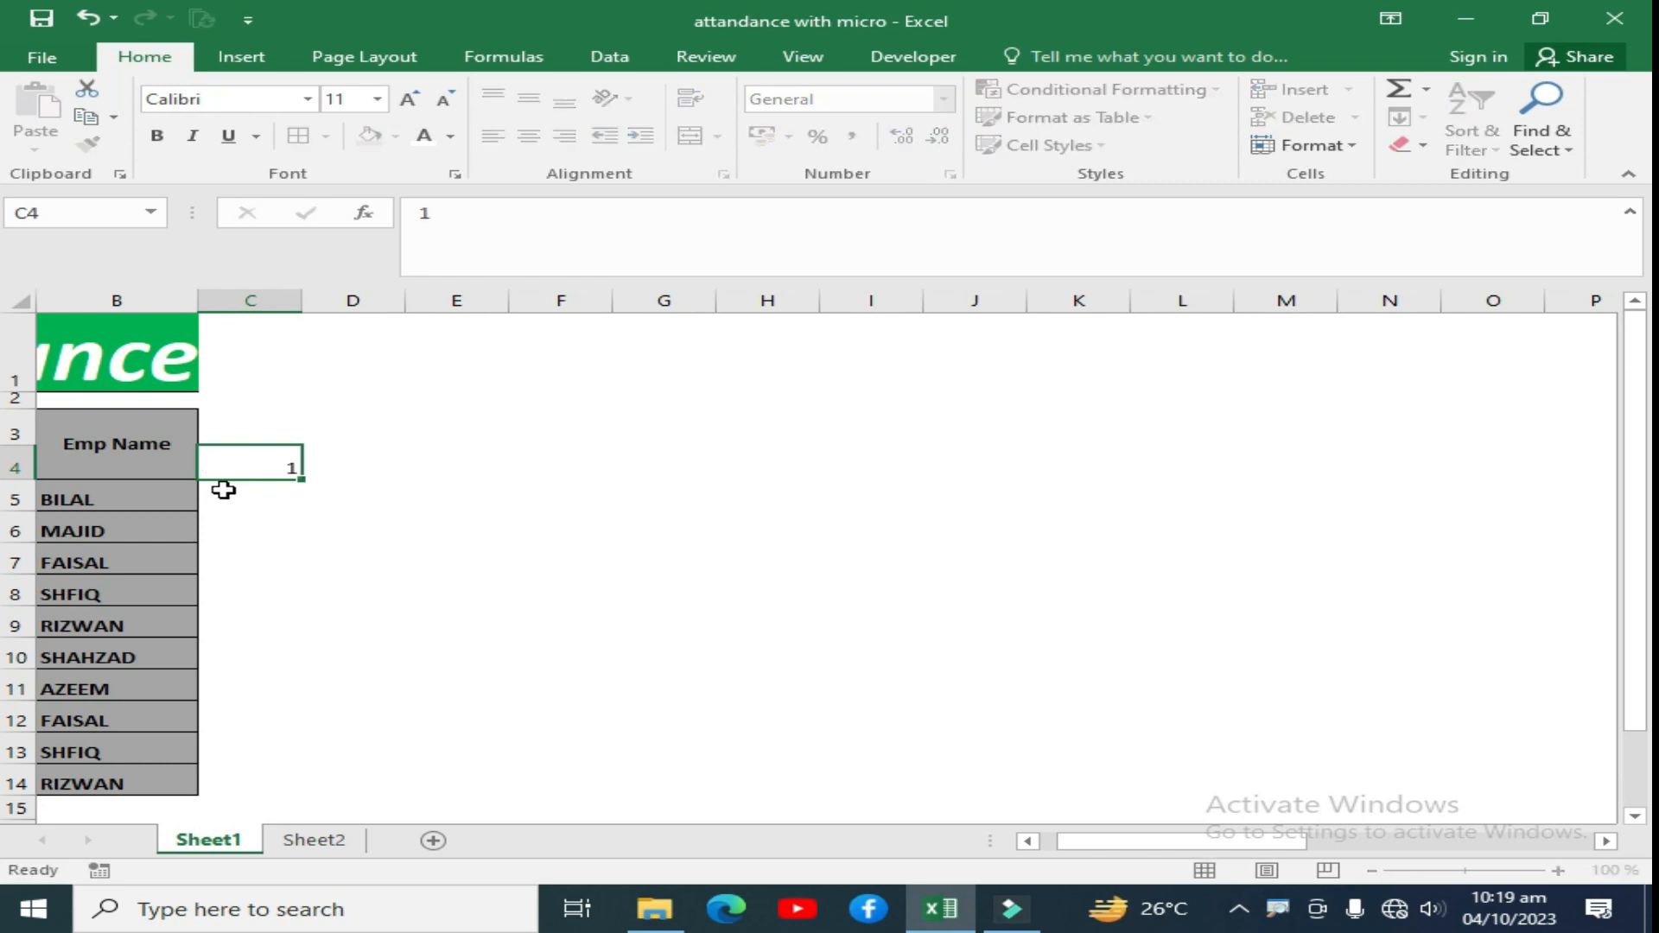
left_click(247, 465)
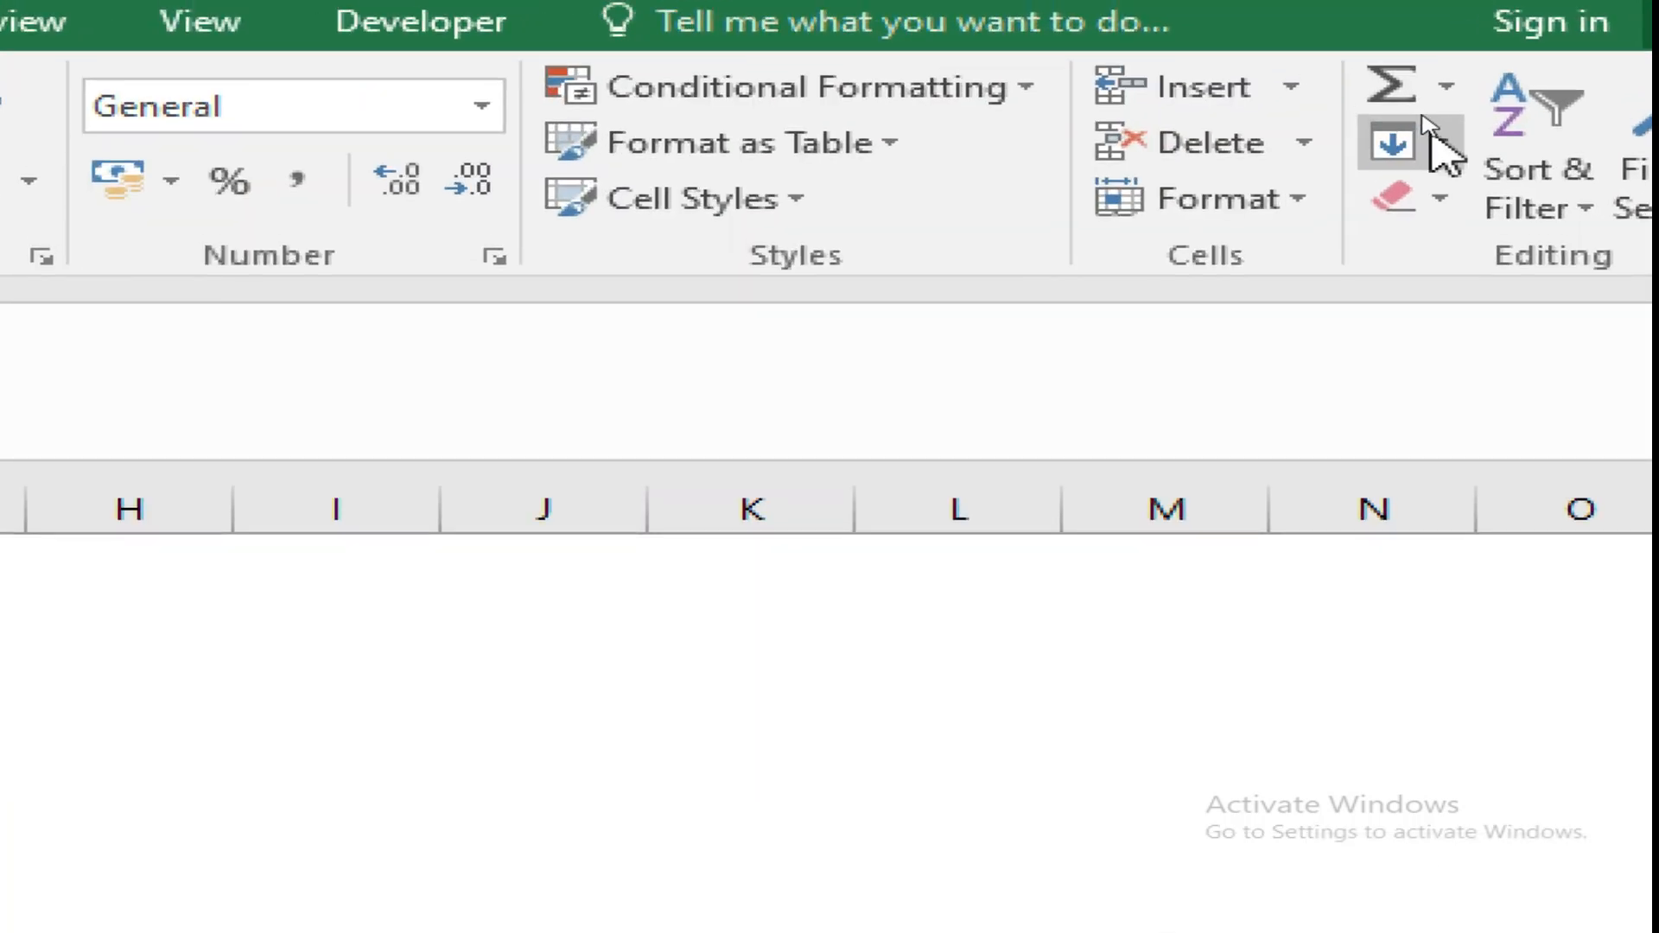
left_click(1420, 118)
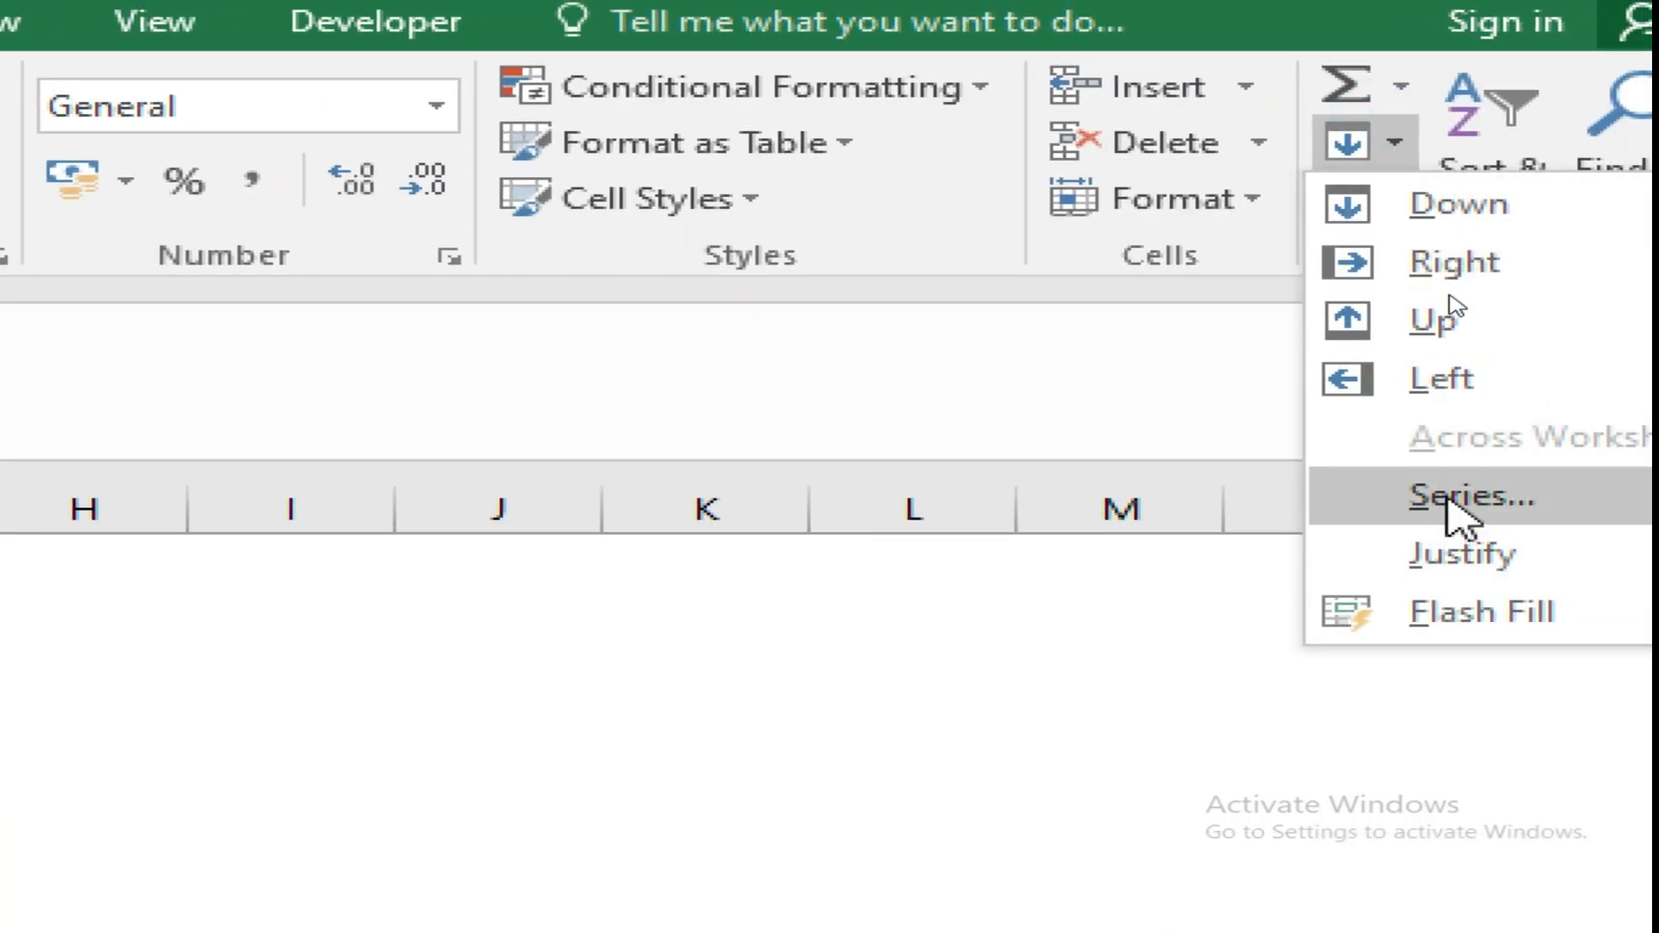
left_click(1490, 499)
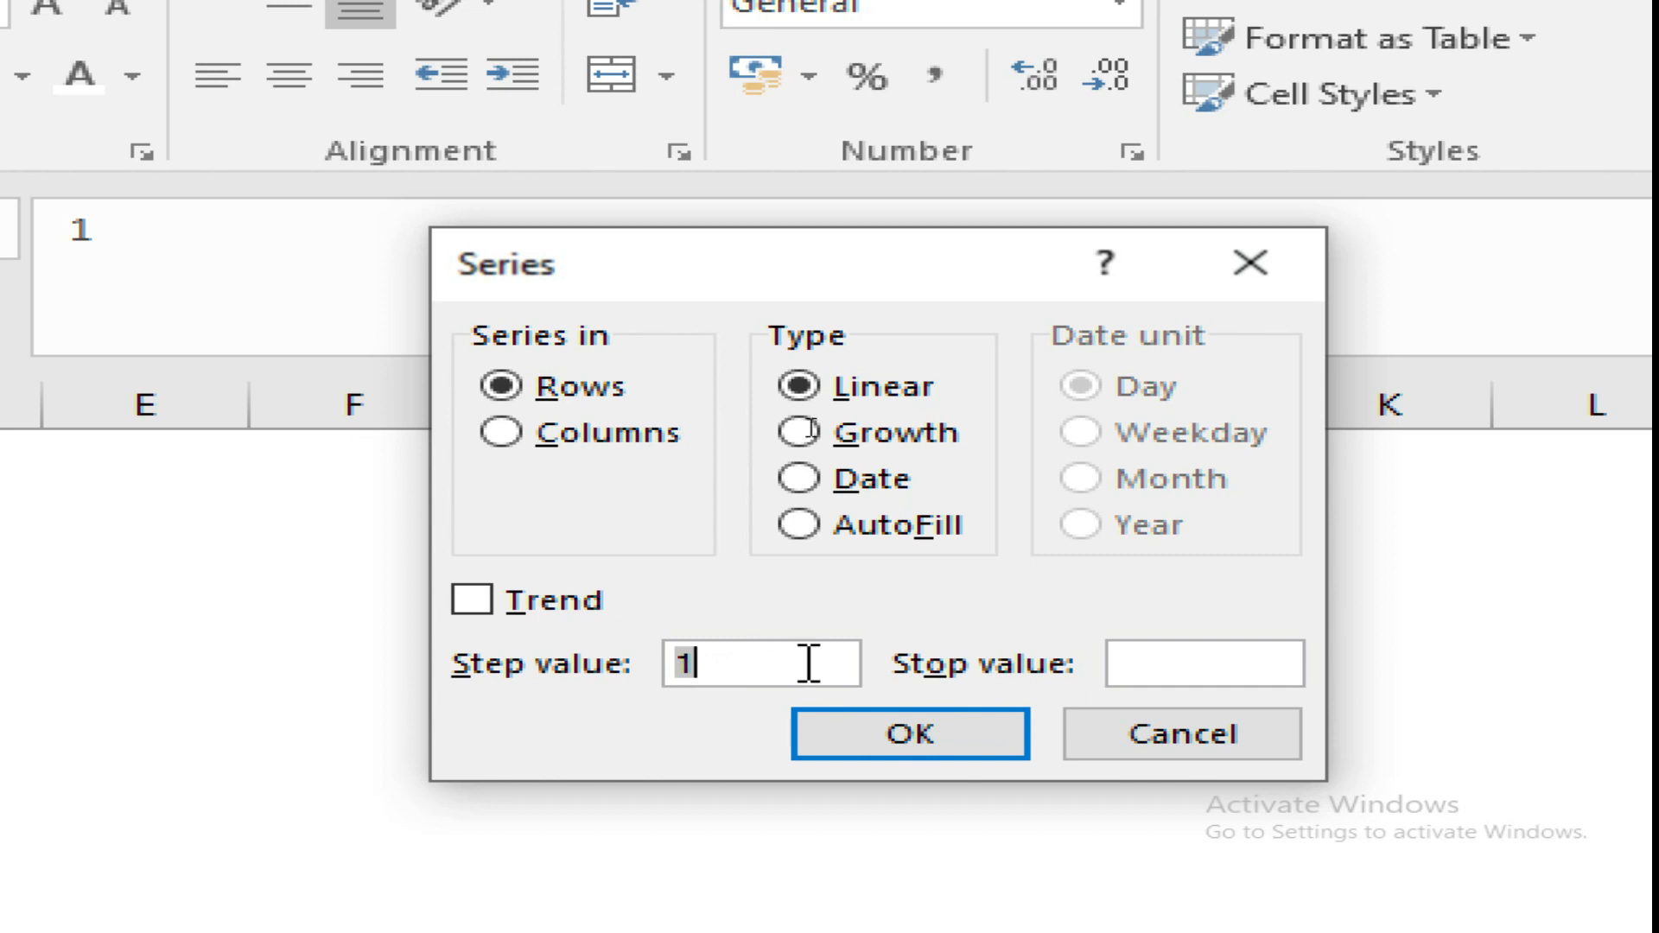
left_click(1180, 663)
type("30")
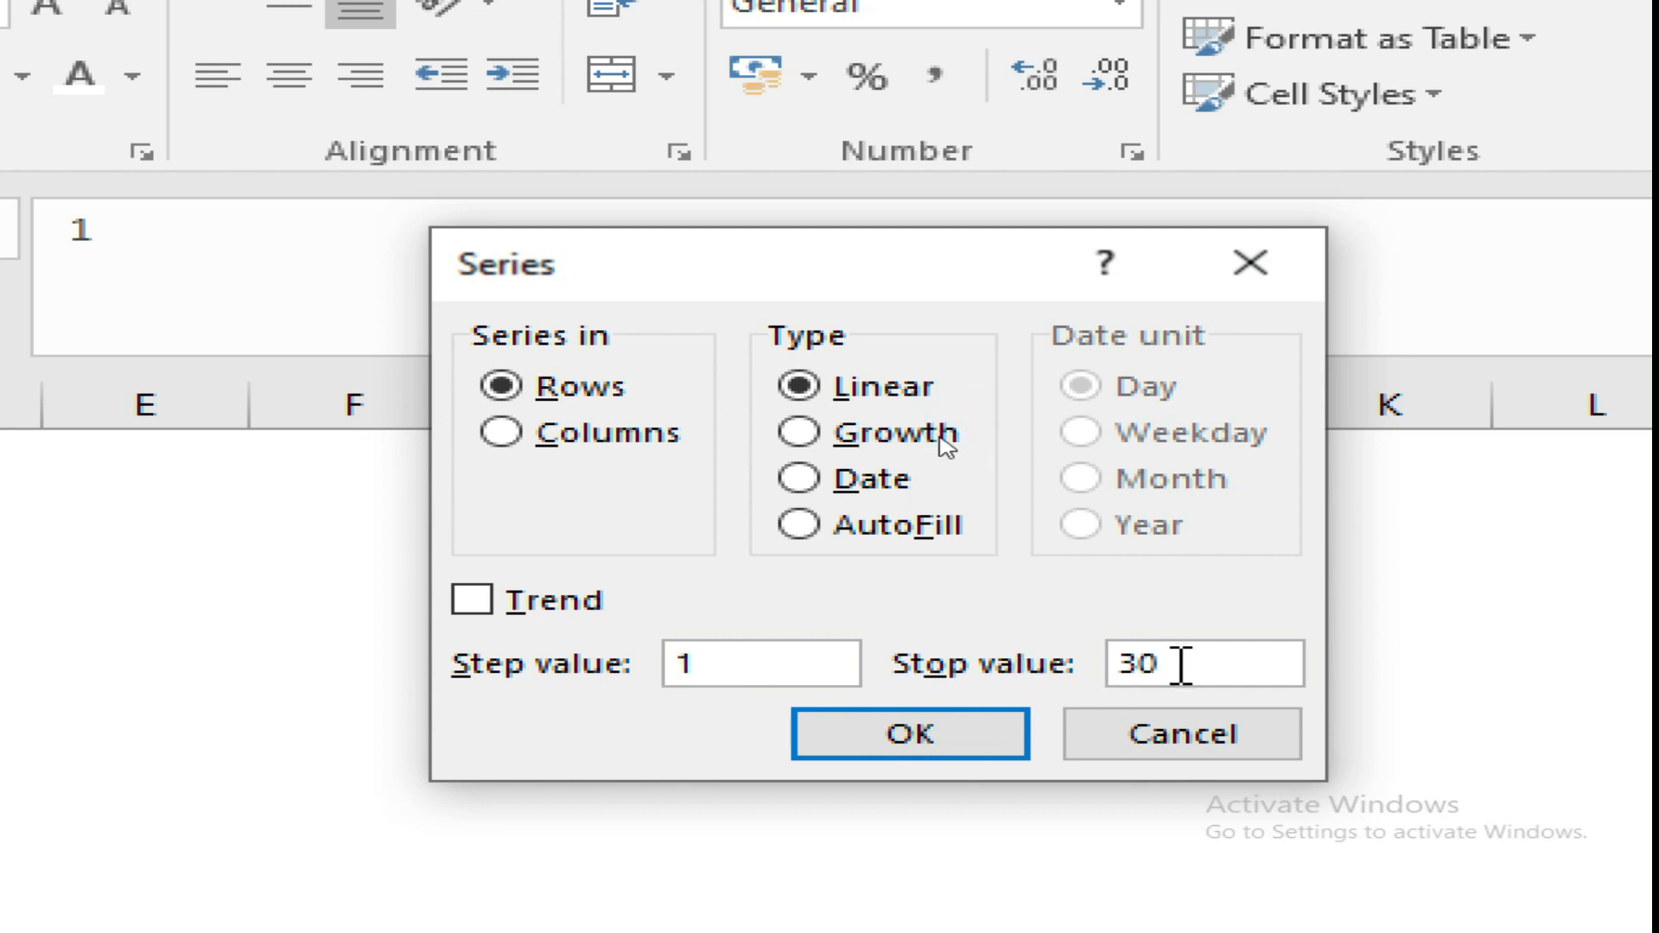
left_click(916, 732)
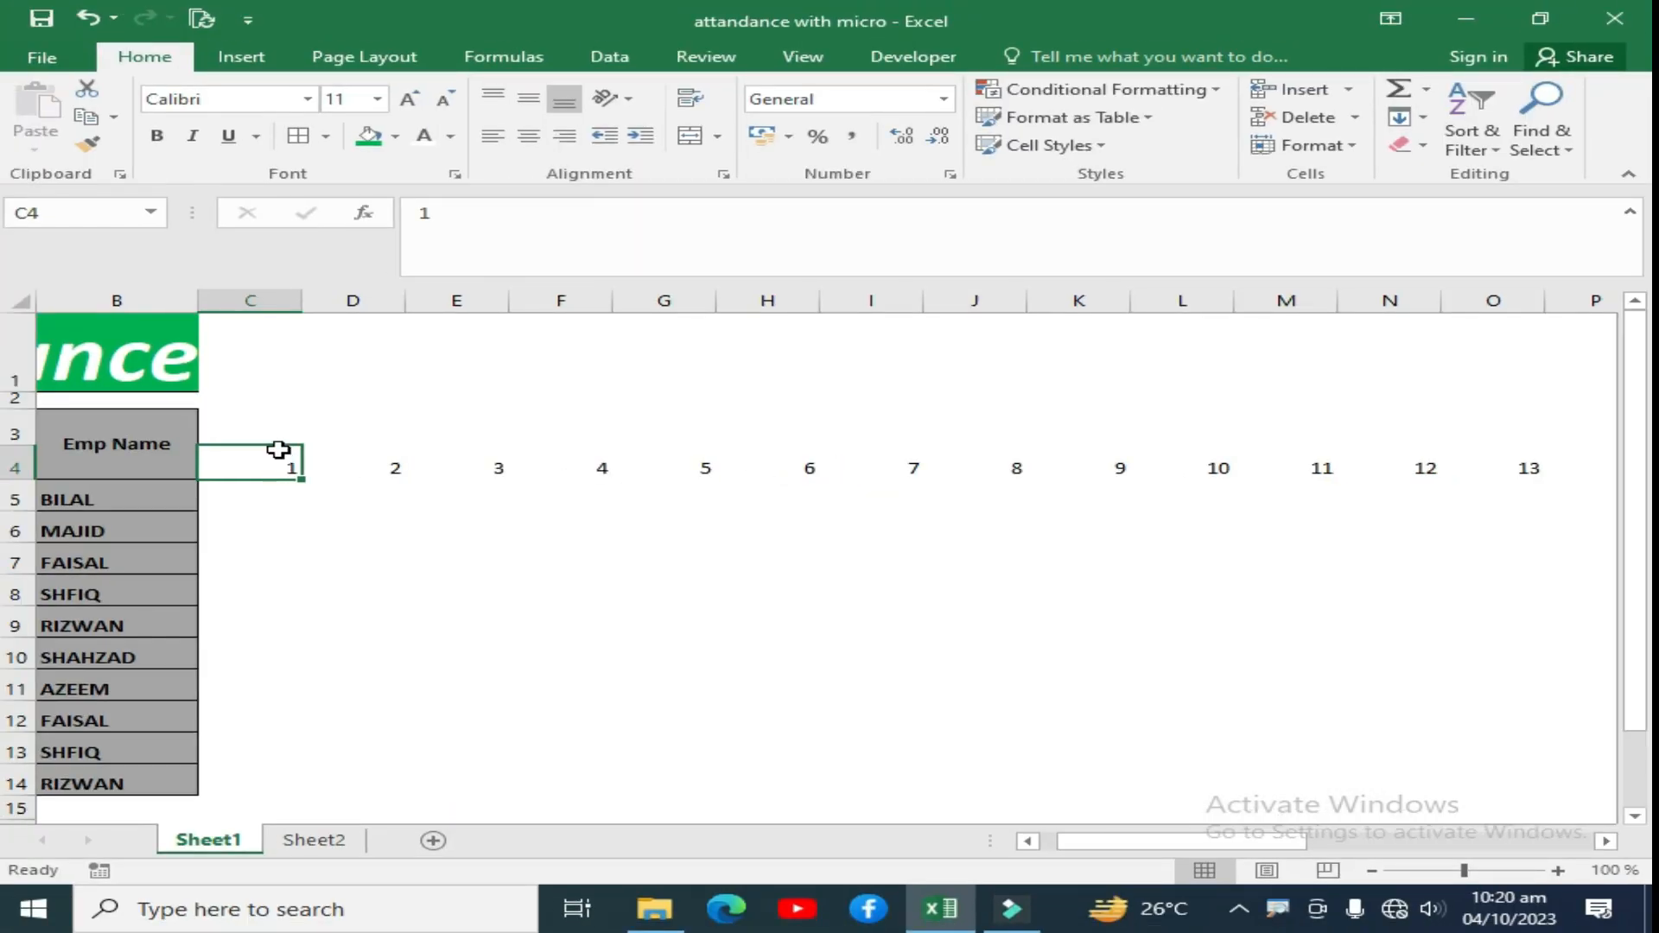
Enter Sun in C3 and fill the weekday names across row 3 to AF3
left_click(276, 432)
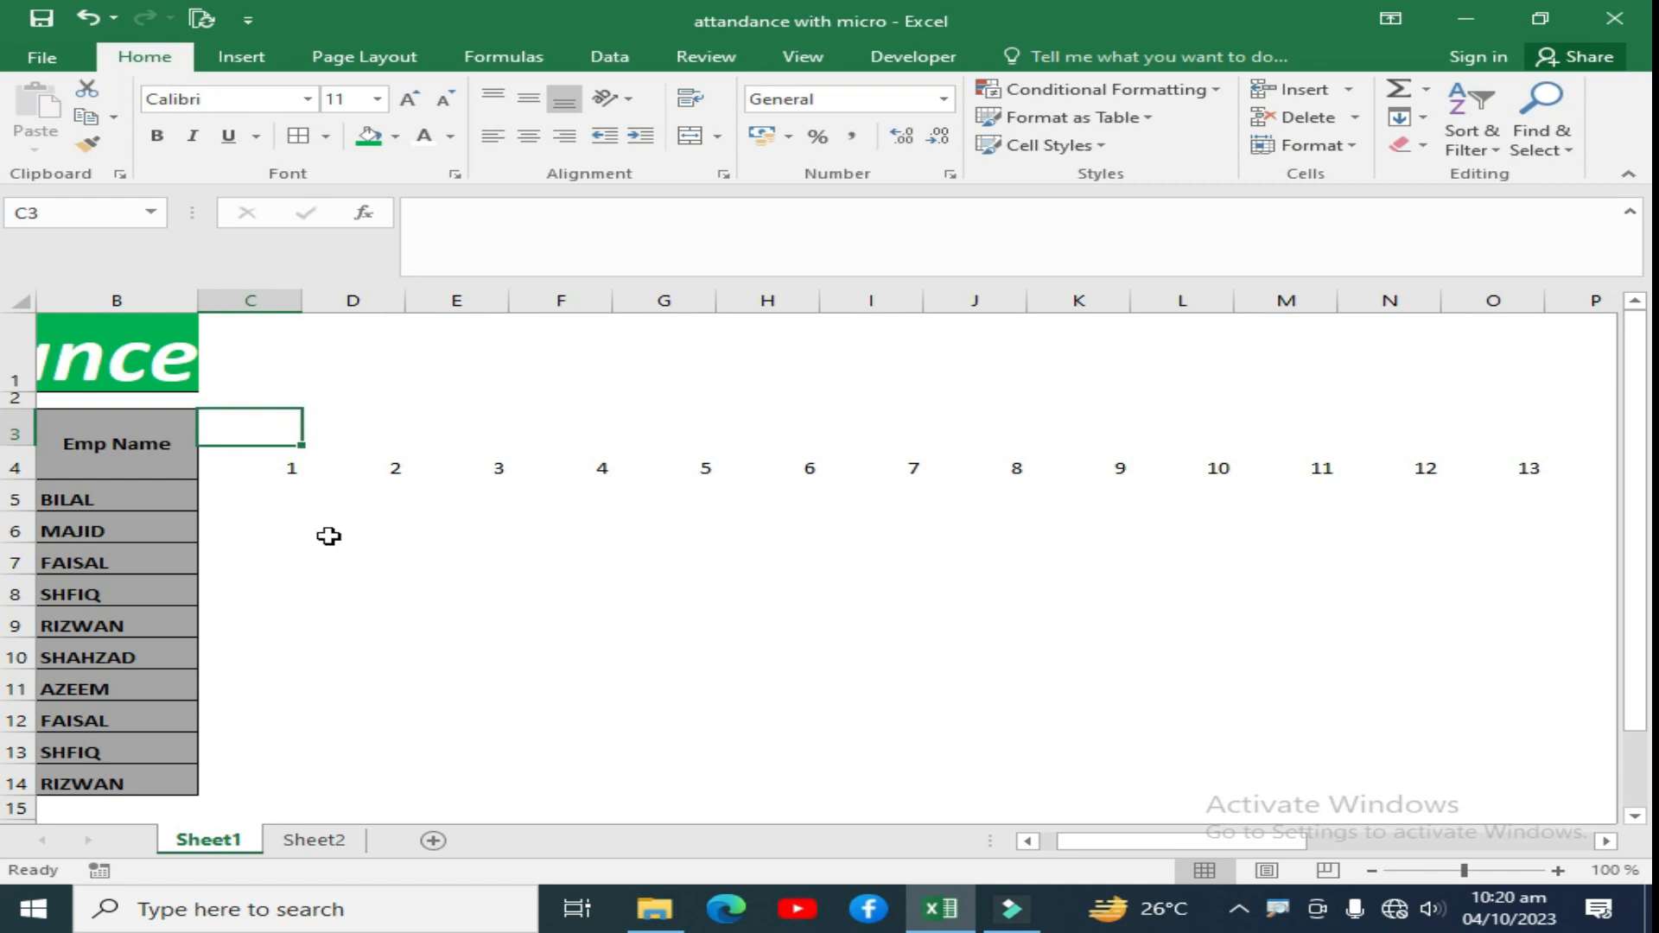
type("Sun")
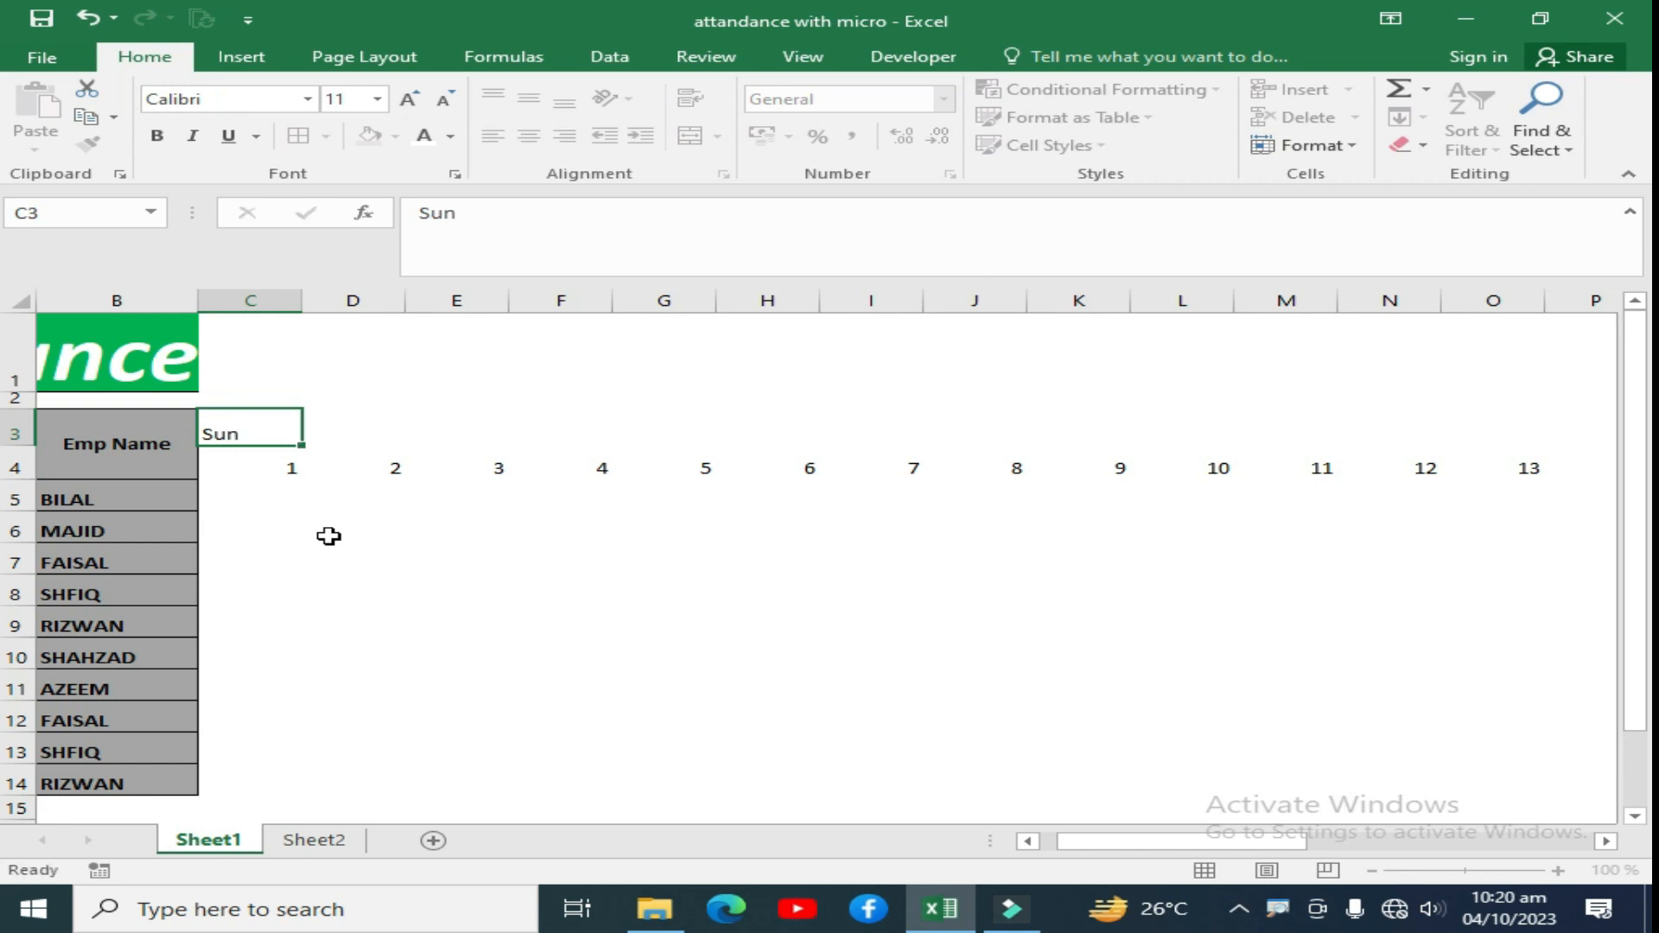
key("Return")
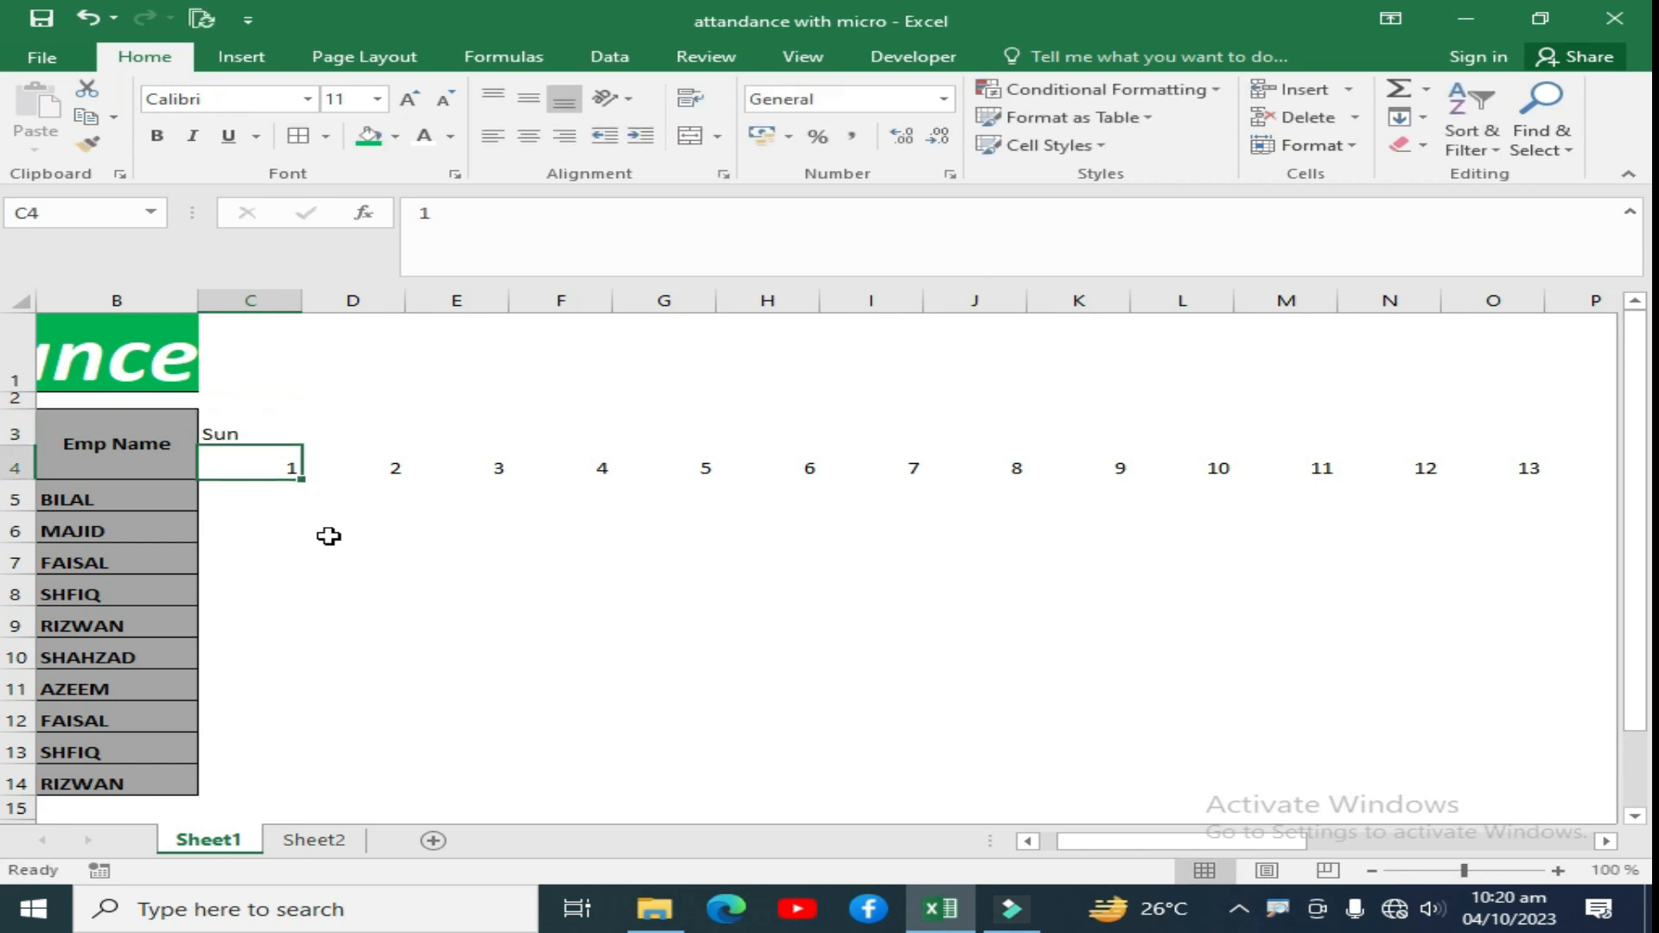
left_click(253, 422)
left_click_drag(302, 445, 1406, 510)
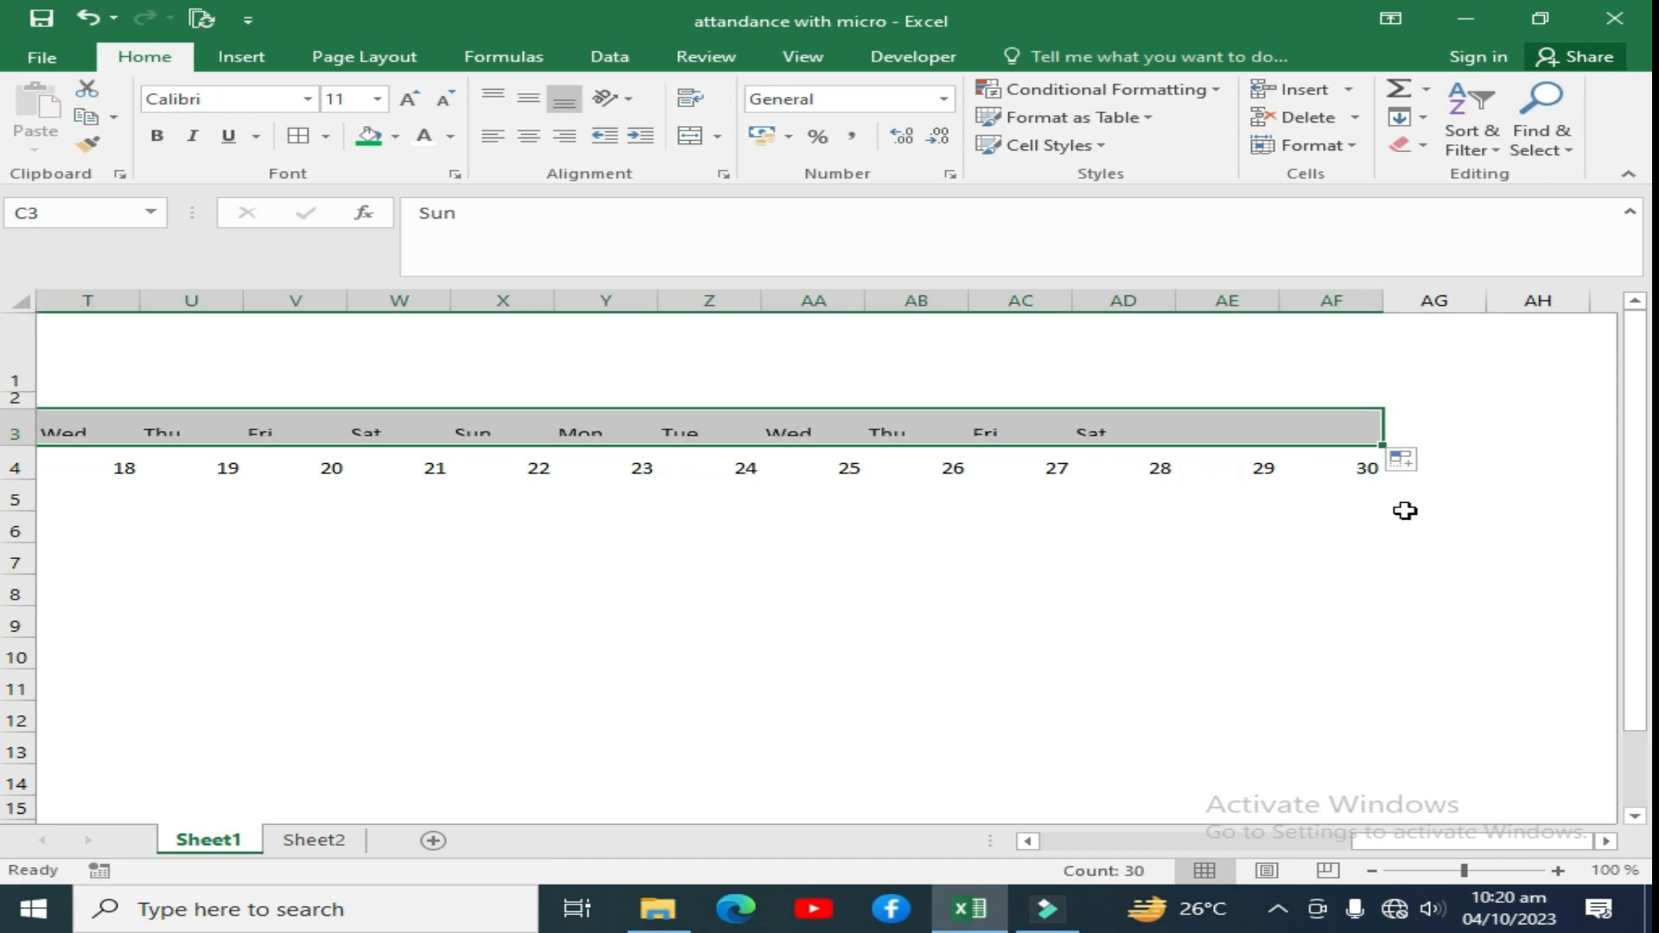
AutoFit the widths of the day columns C through AF to their contents
left_click_drag(1469, 840, 1040, 847)
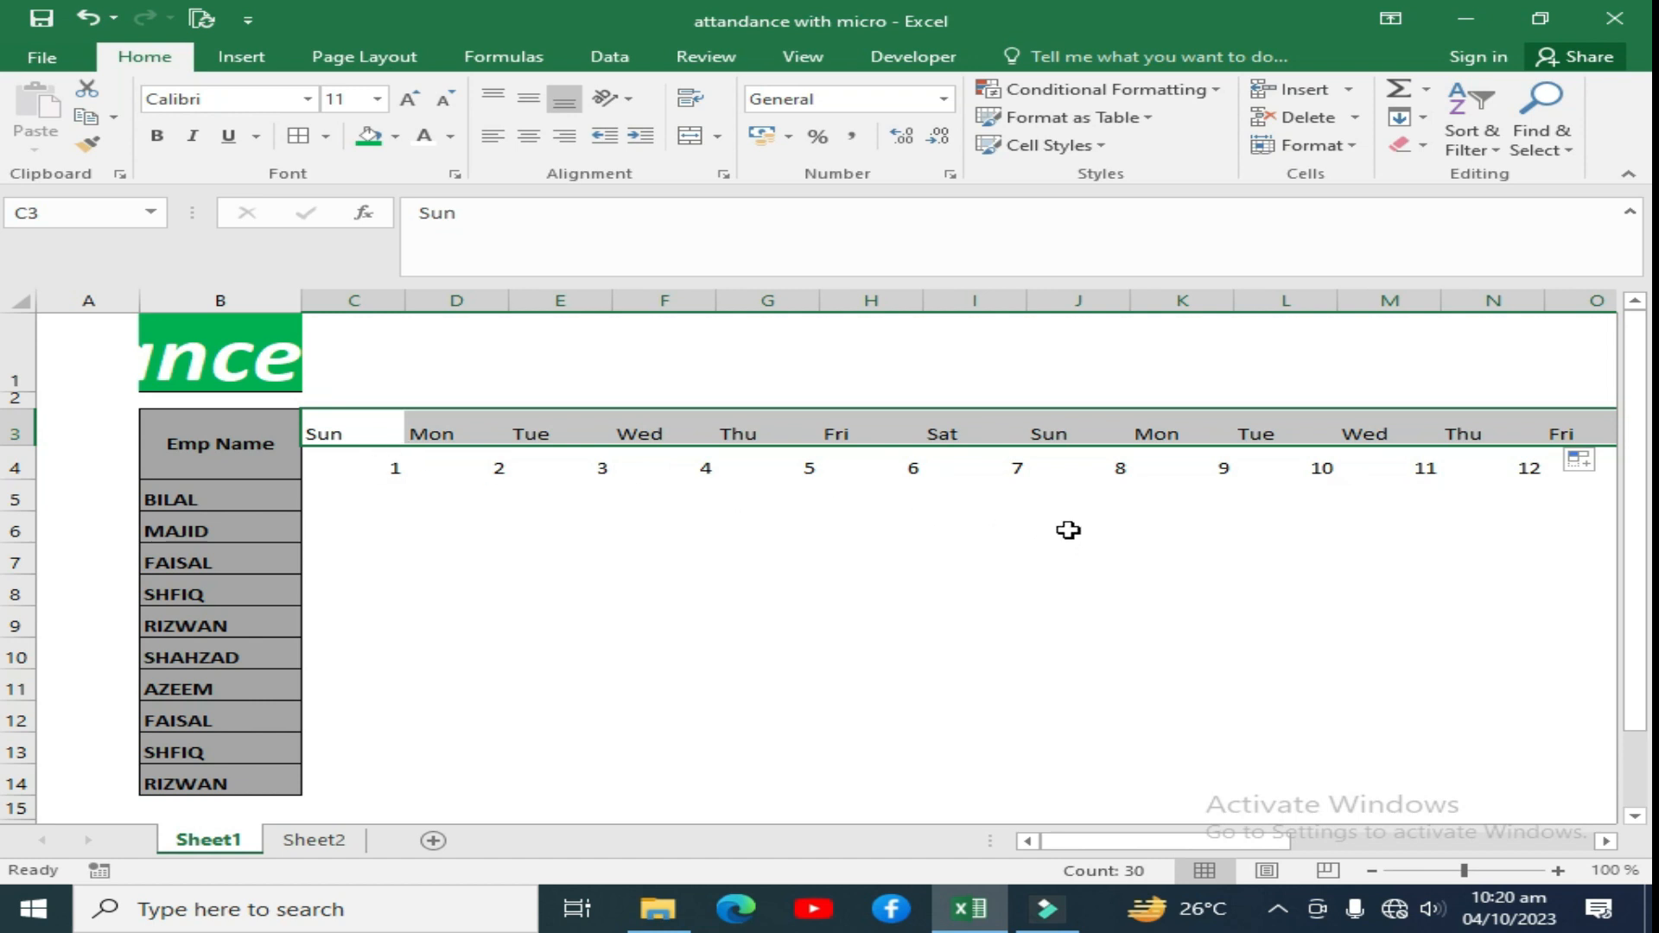
left_click_drag(359, 303, 1337, 333)
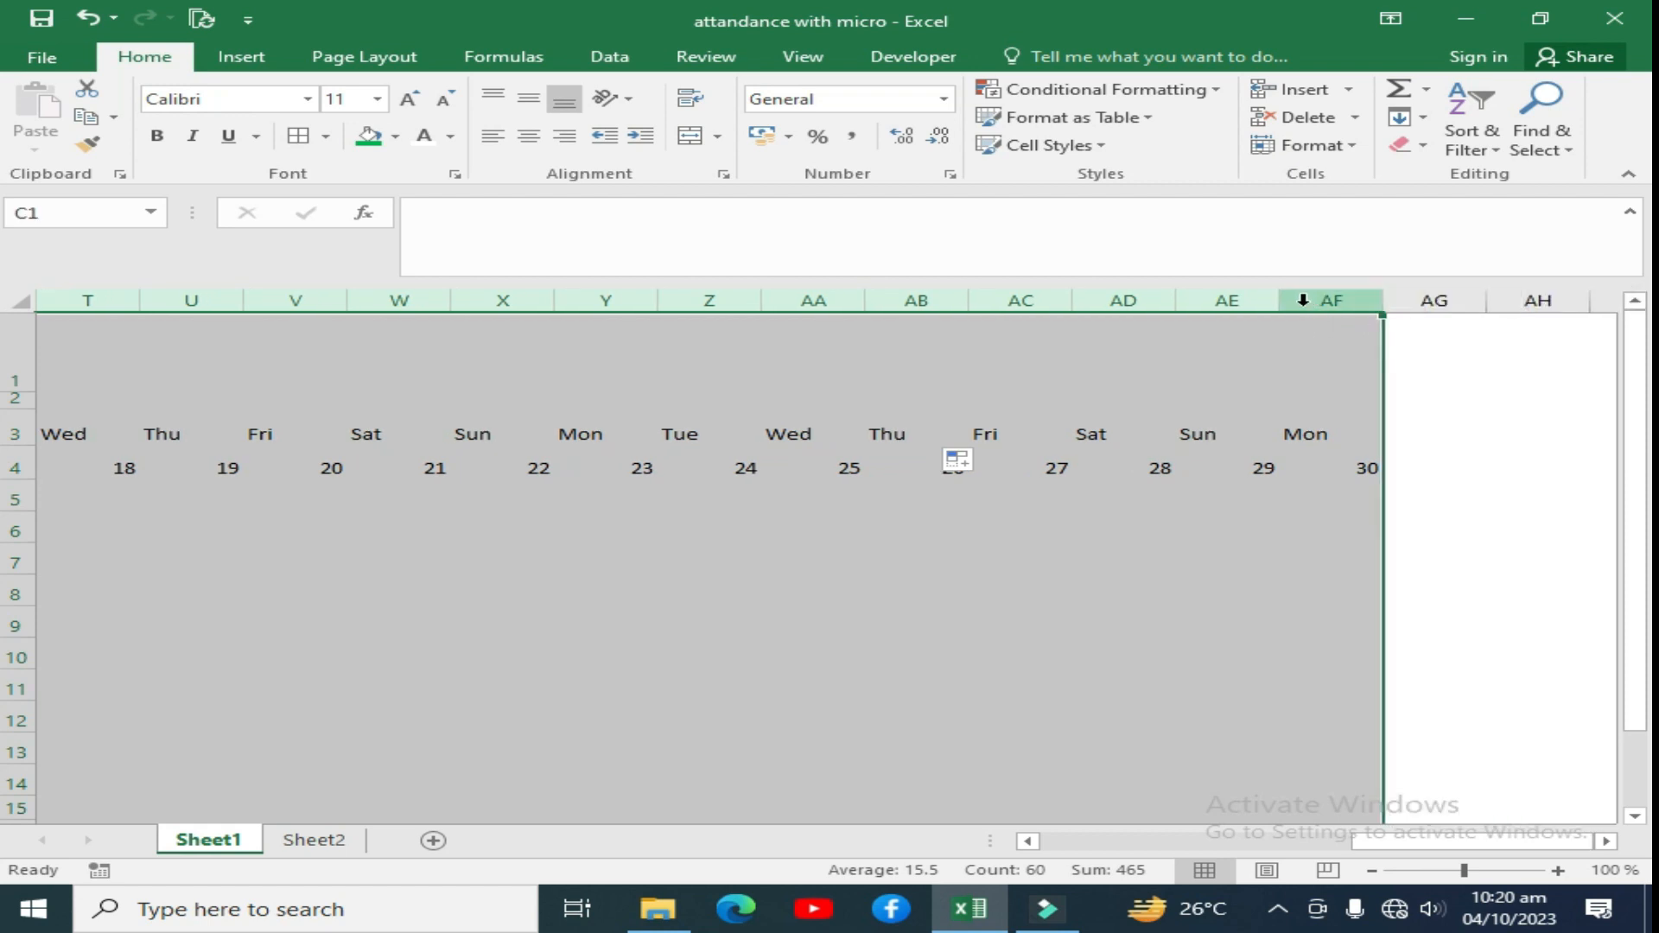
double_click(1277, 299)
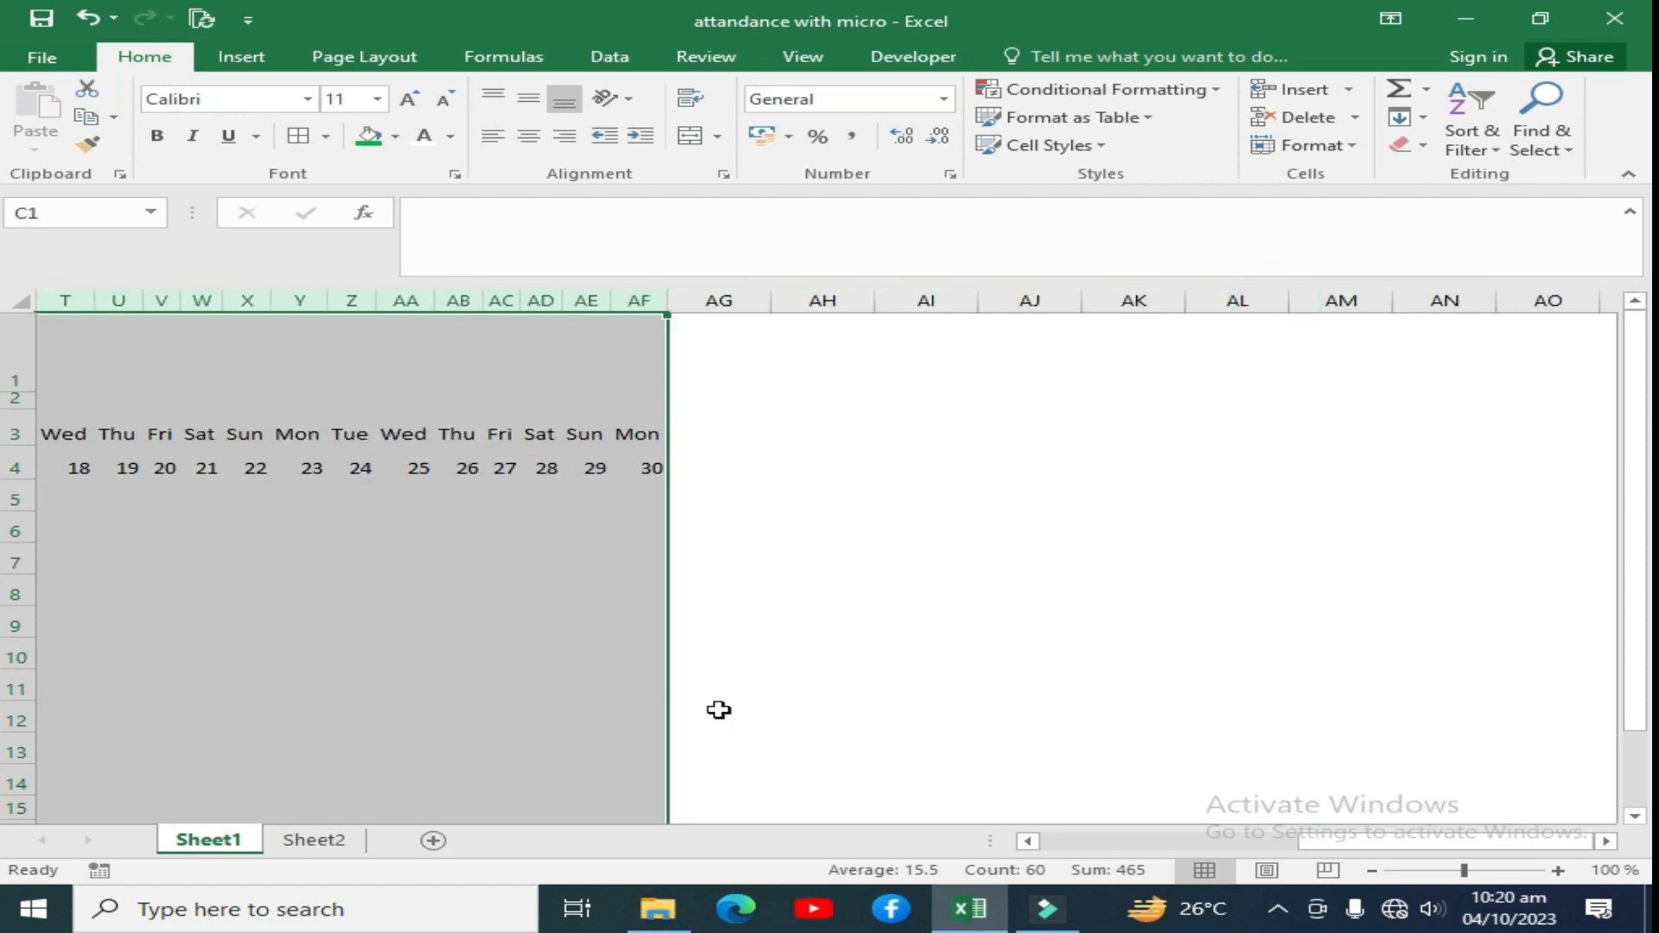
Apply All Borders to the day grid C3:AF15 on Sheet1
left_click_drag(1354, 852, 881, 844)
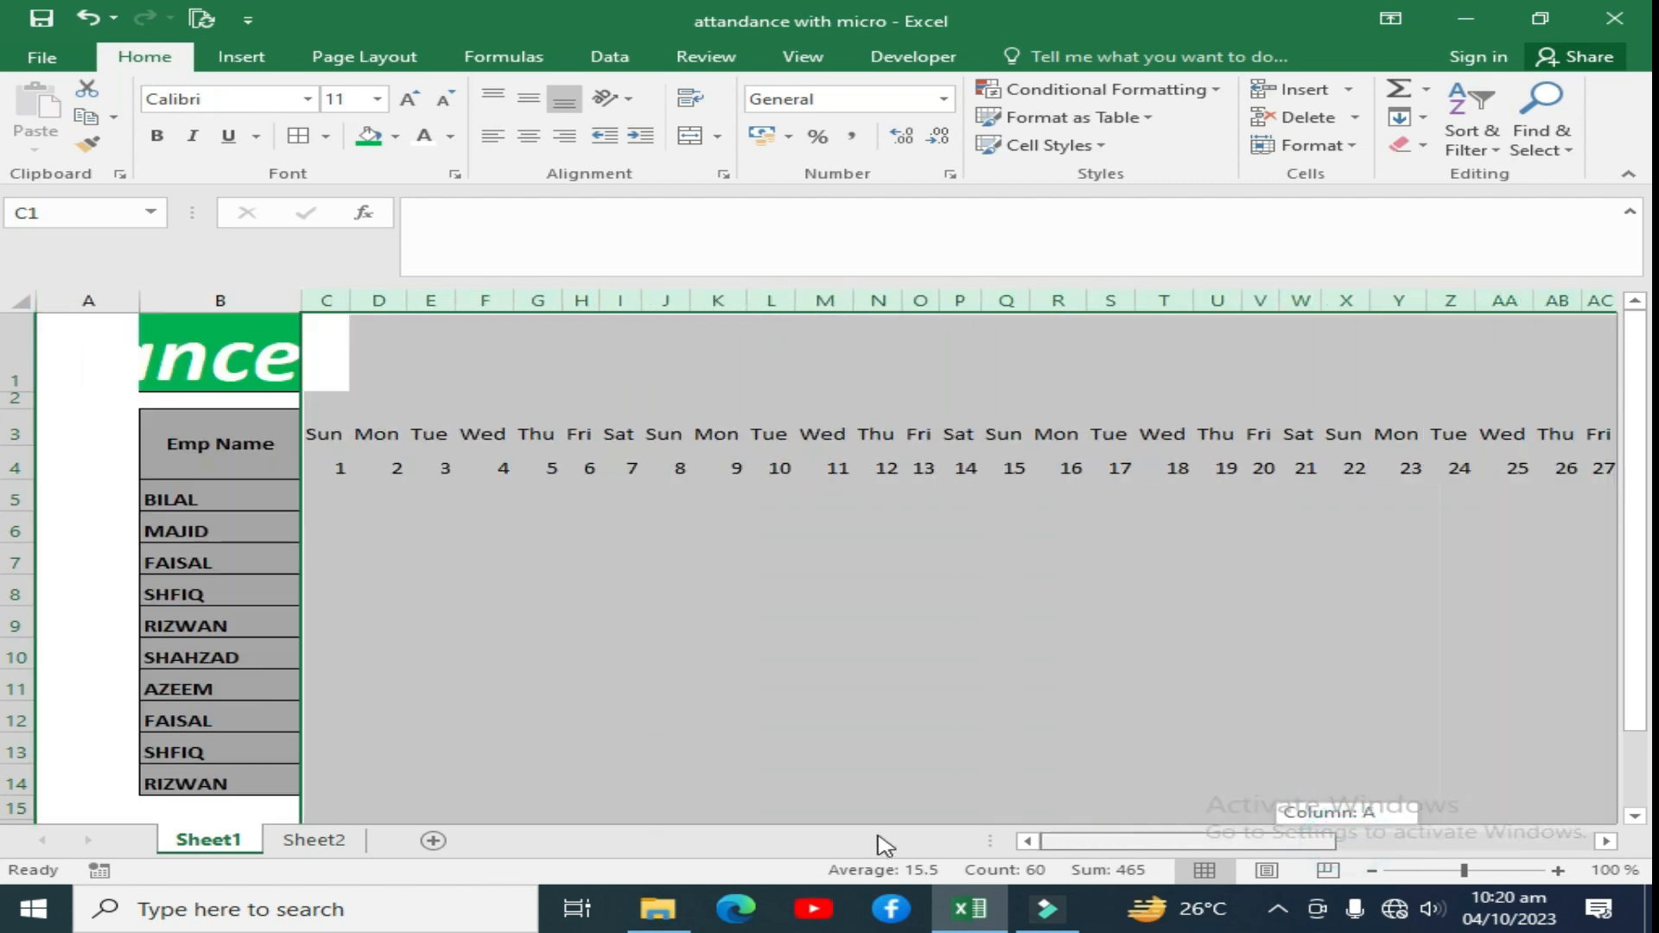
left_click_drag(326, 437, 1466, 761)
left_click_drag(1440, 845, 880, 817)
key("shift+Down")
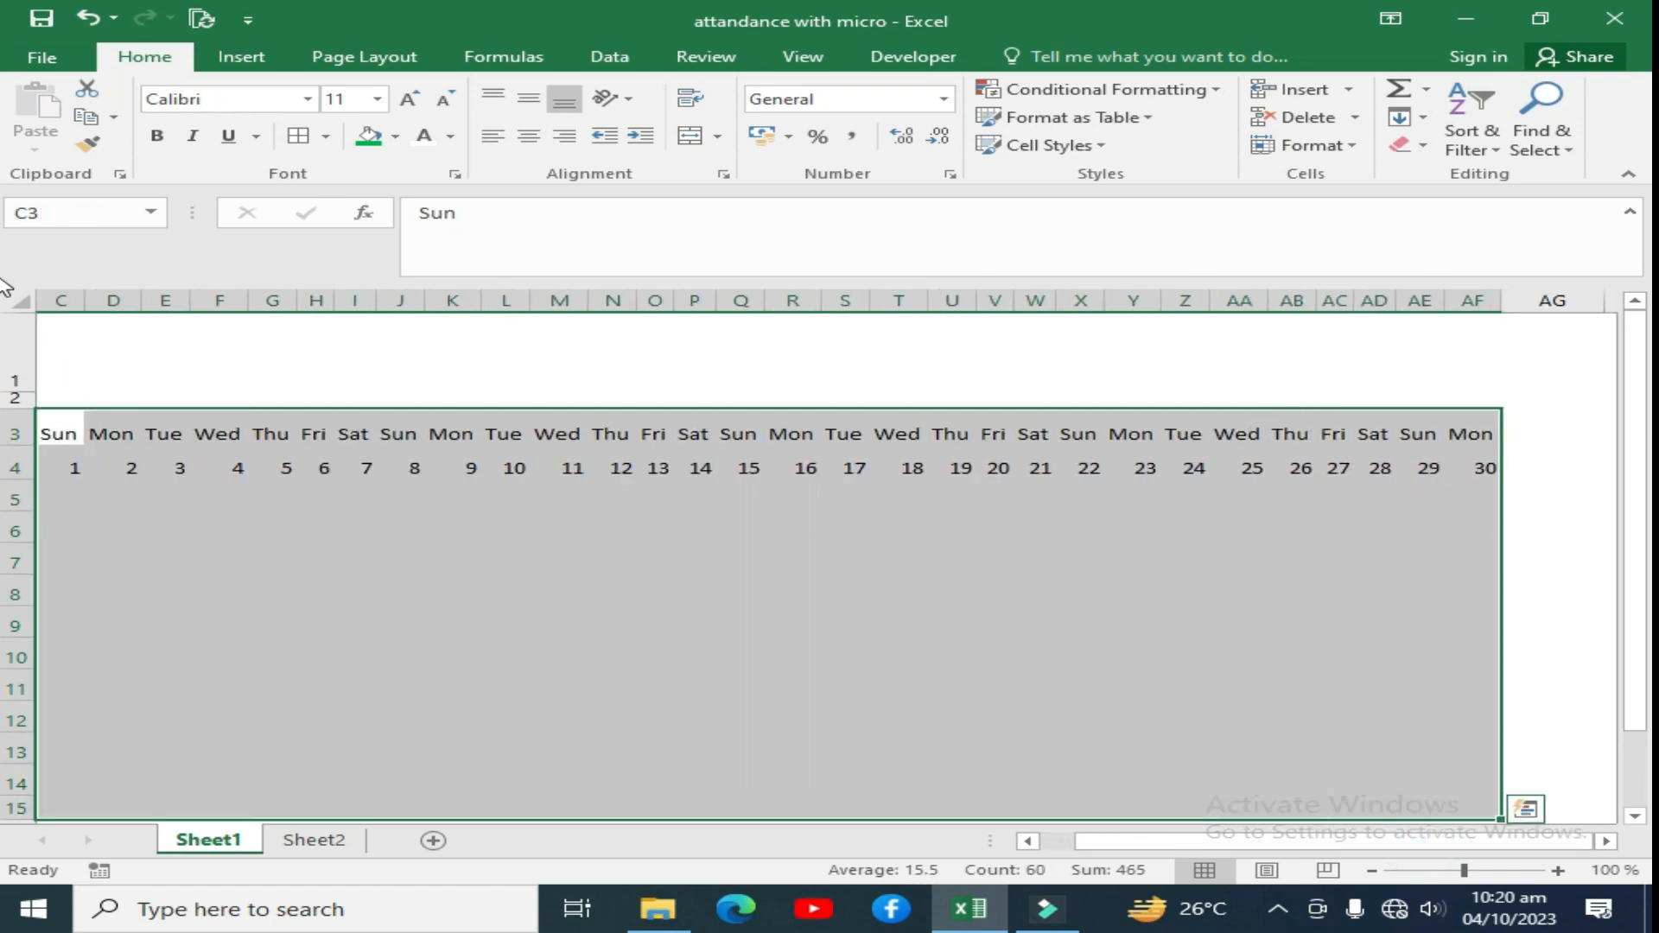
left_click(325, 135)
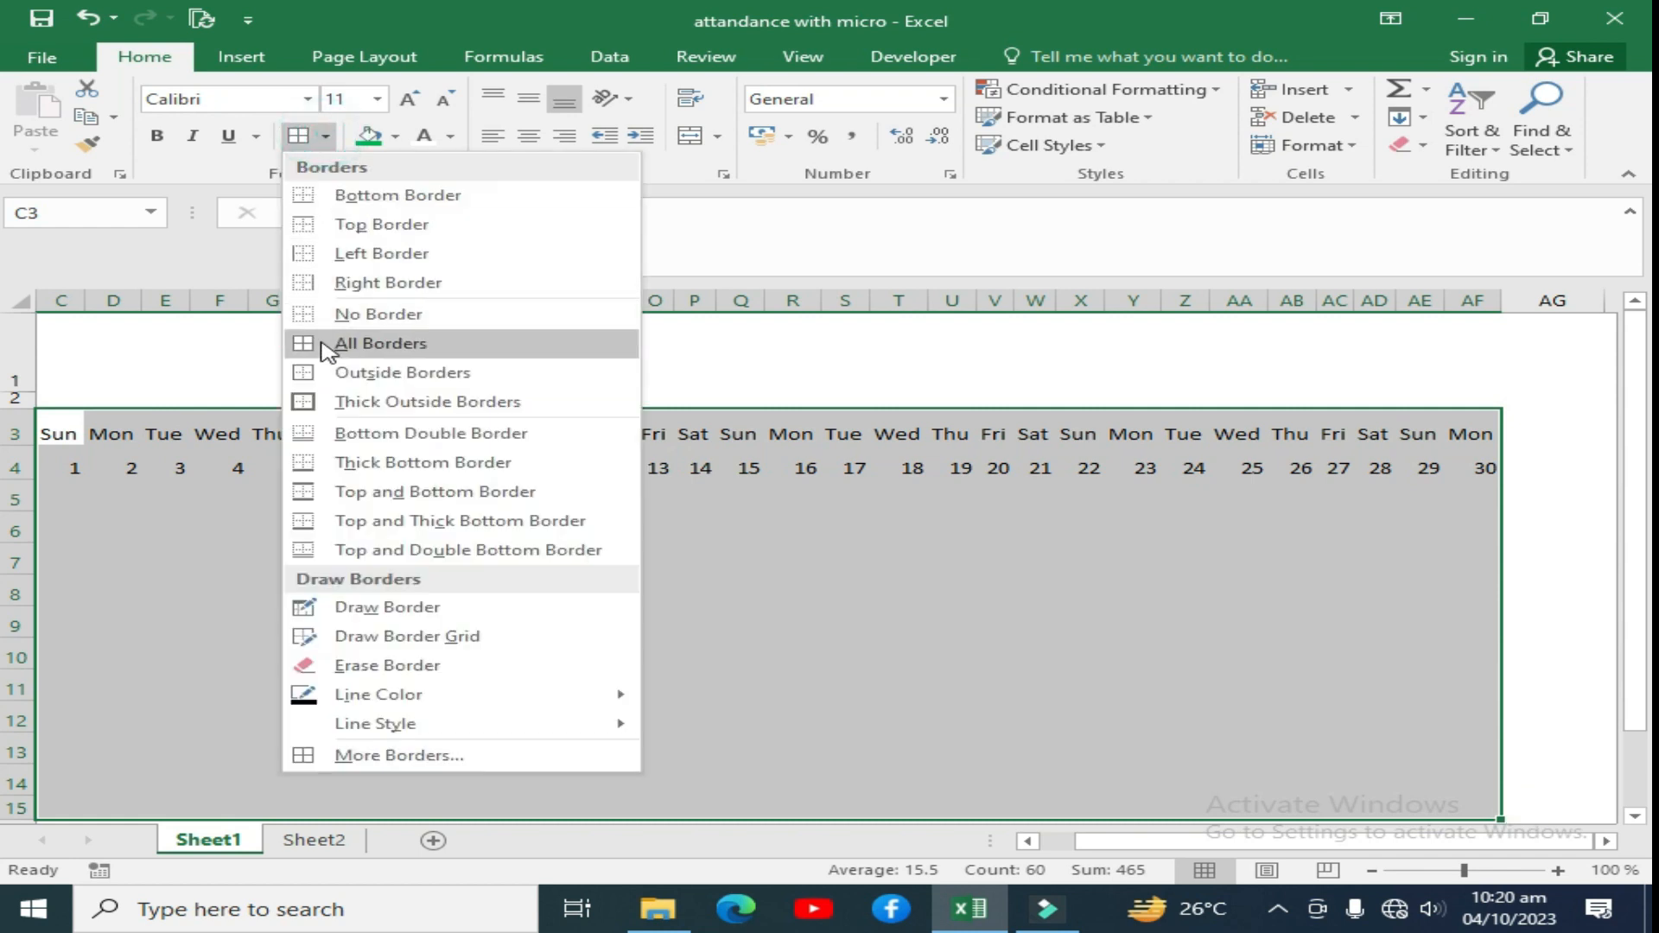
left_click(364, 343)
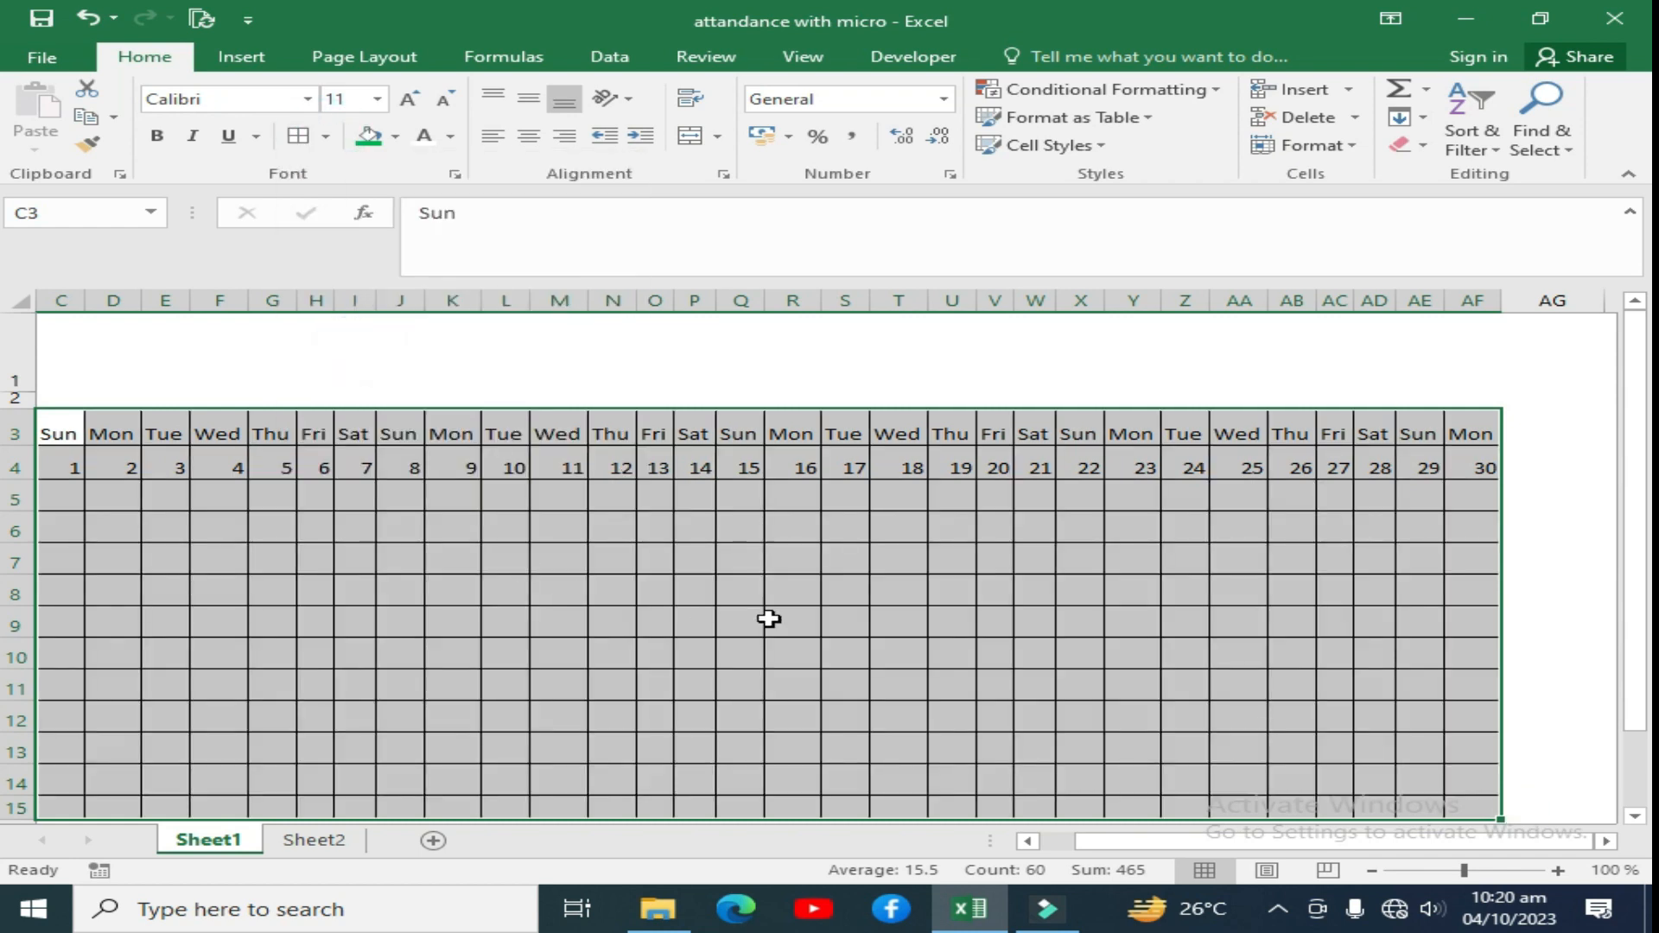
left_click(1299, 623)
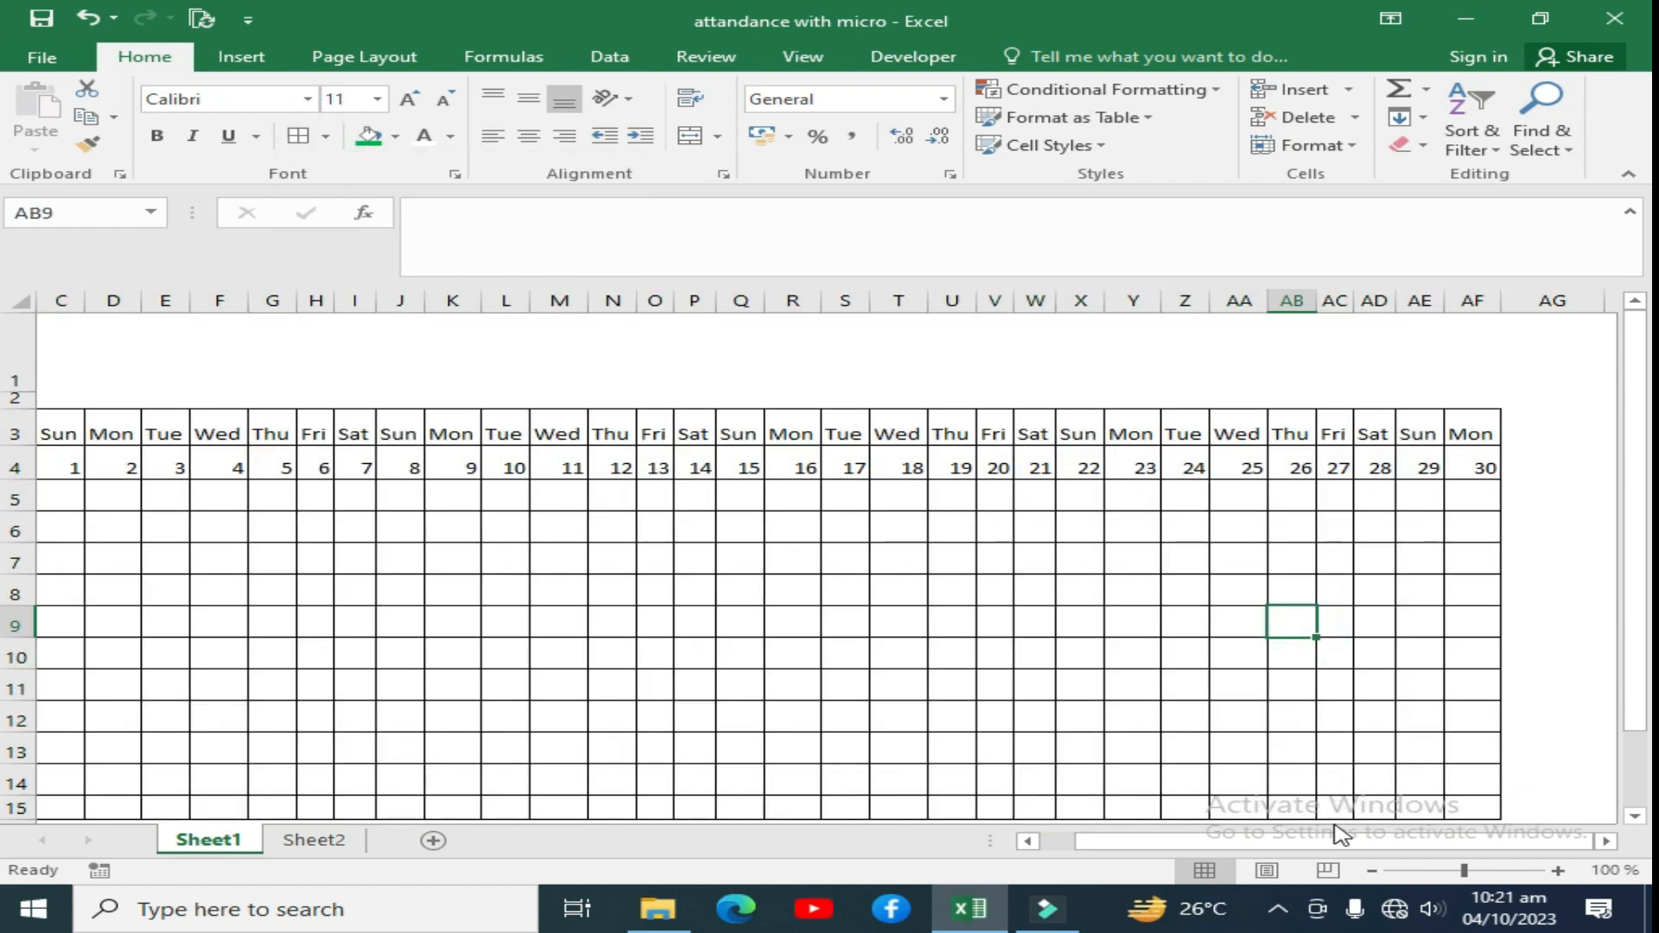
Fill the weekday header cells C3:AF3 with orange
scroll(1334, 845, "left", 2)
left_click_drag(324, 426, 1455, 443)
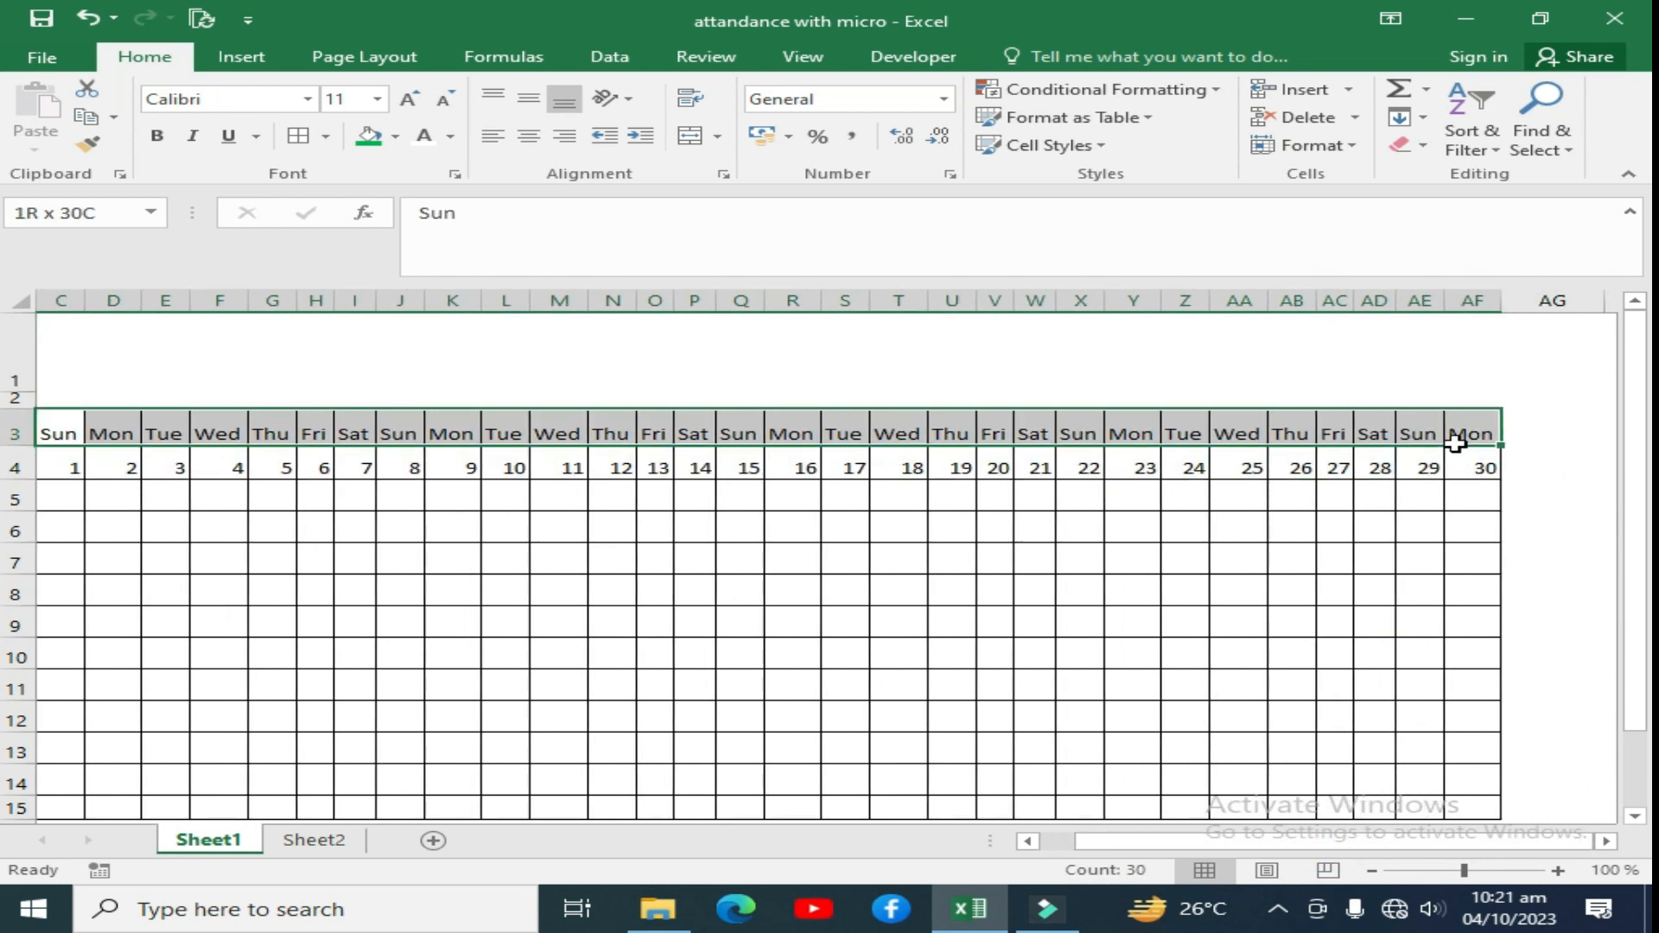
left_click(395, 135)
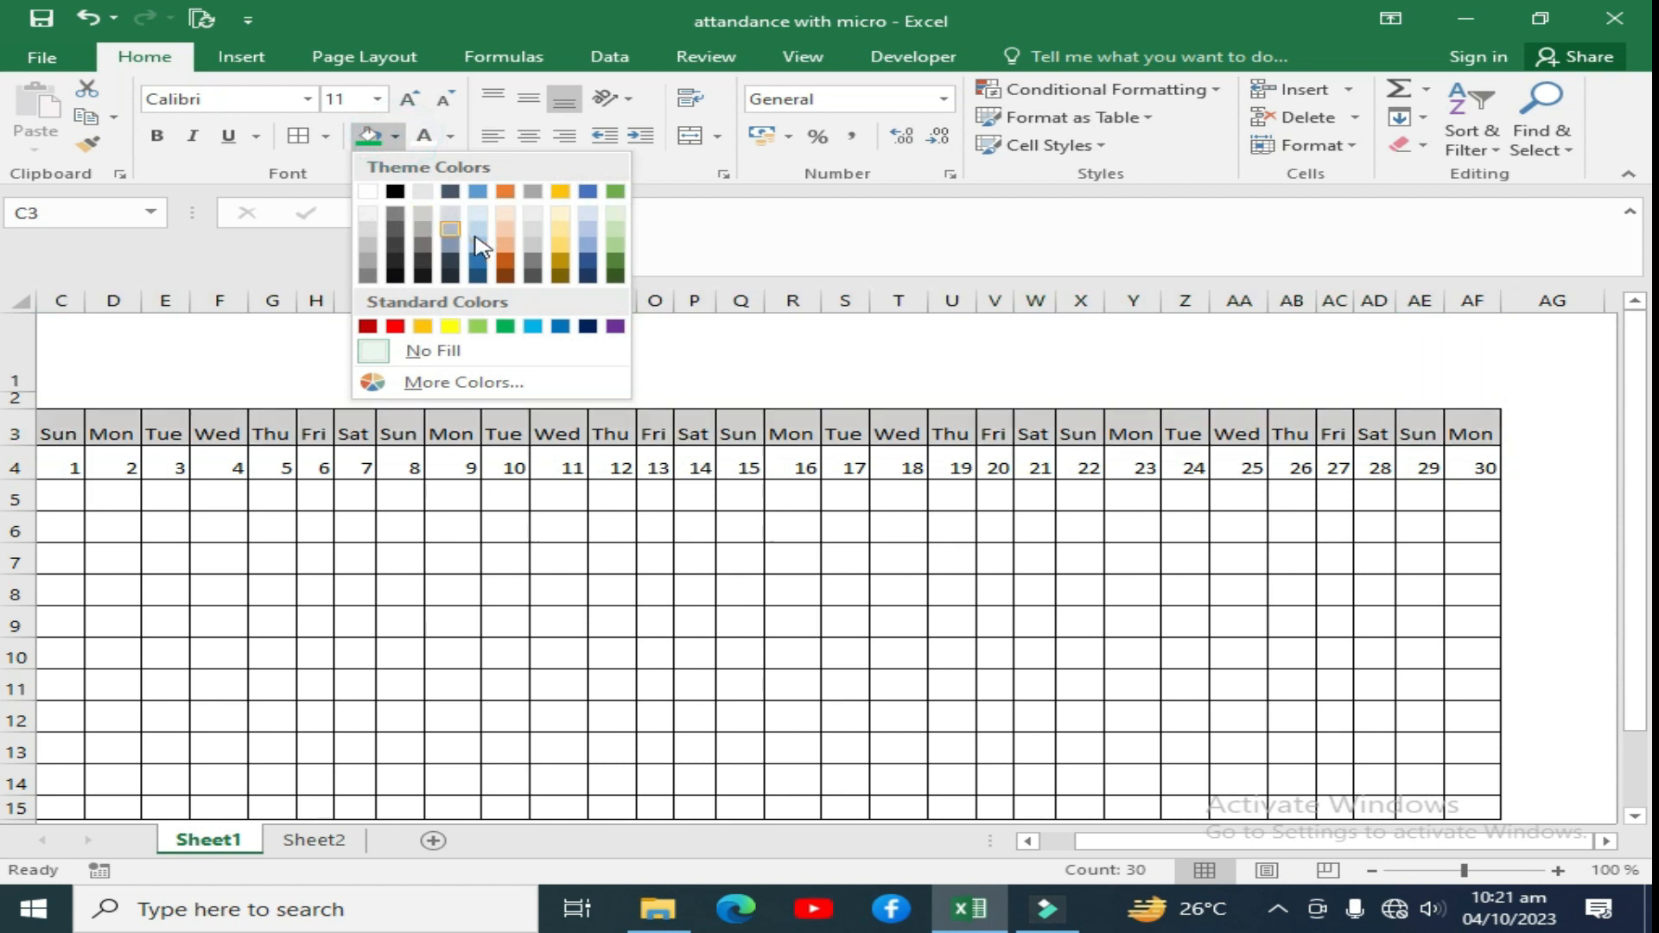
left_click(506, 260)
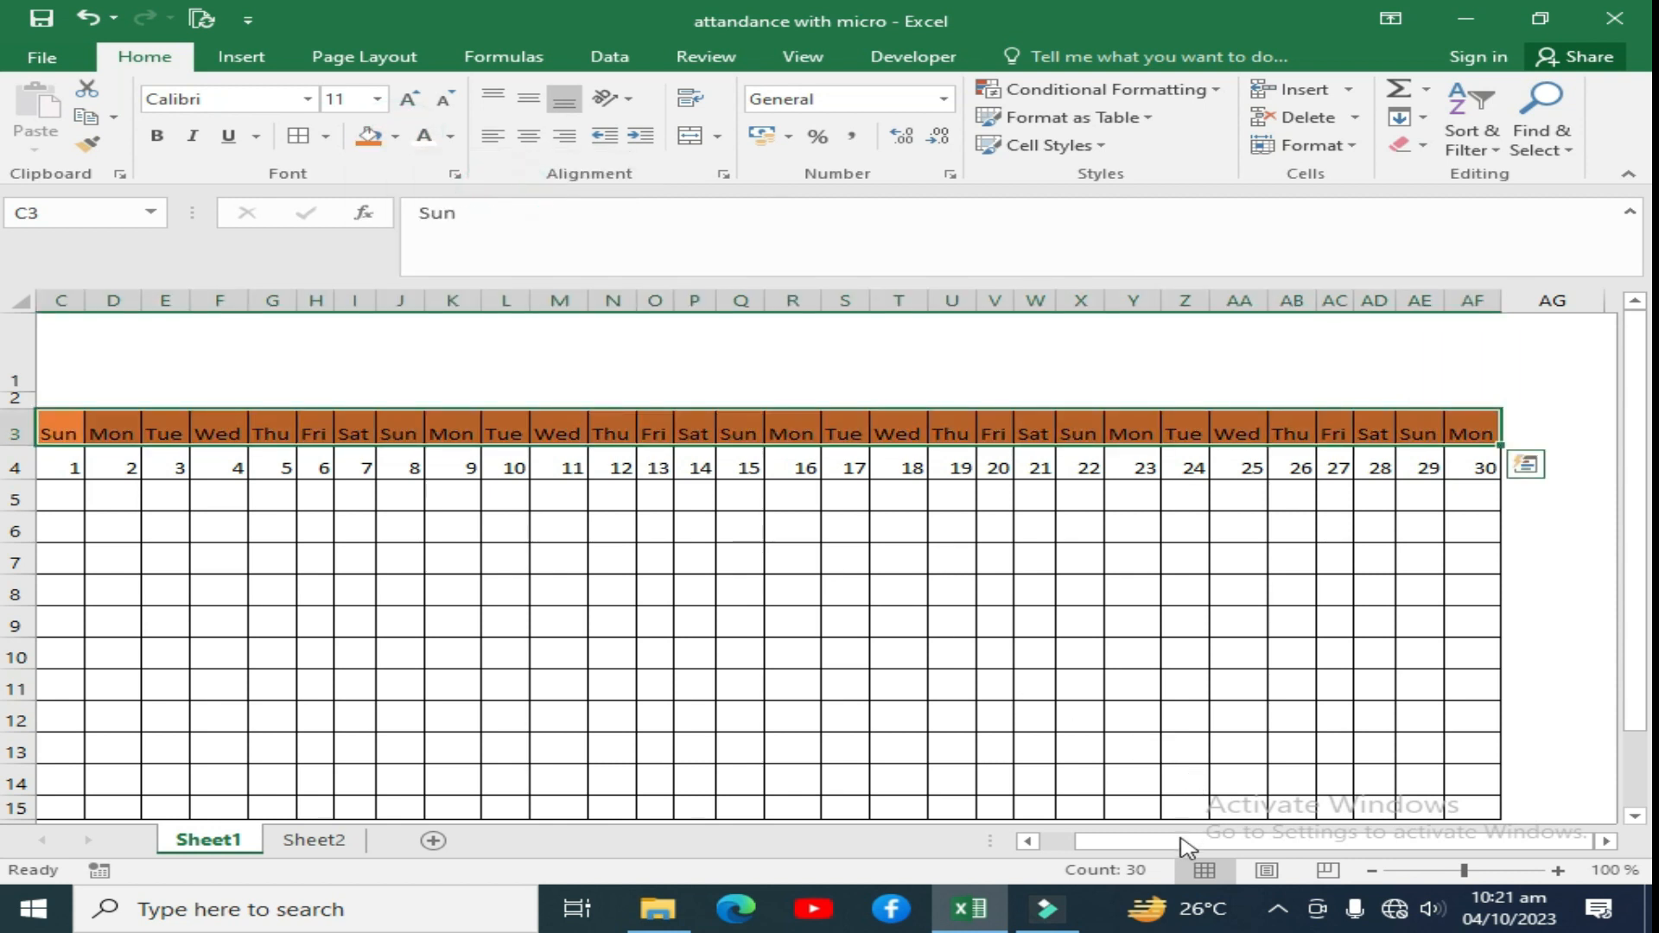
Fill the day number cells C4:AF4 with blue and make their font white
left_click_drag(1188, 842, 1156, 842)
left_click_drag(336, 468, 1577, 470)
left_click(395, 136)
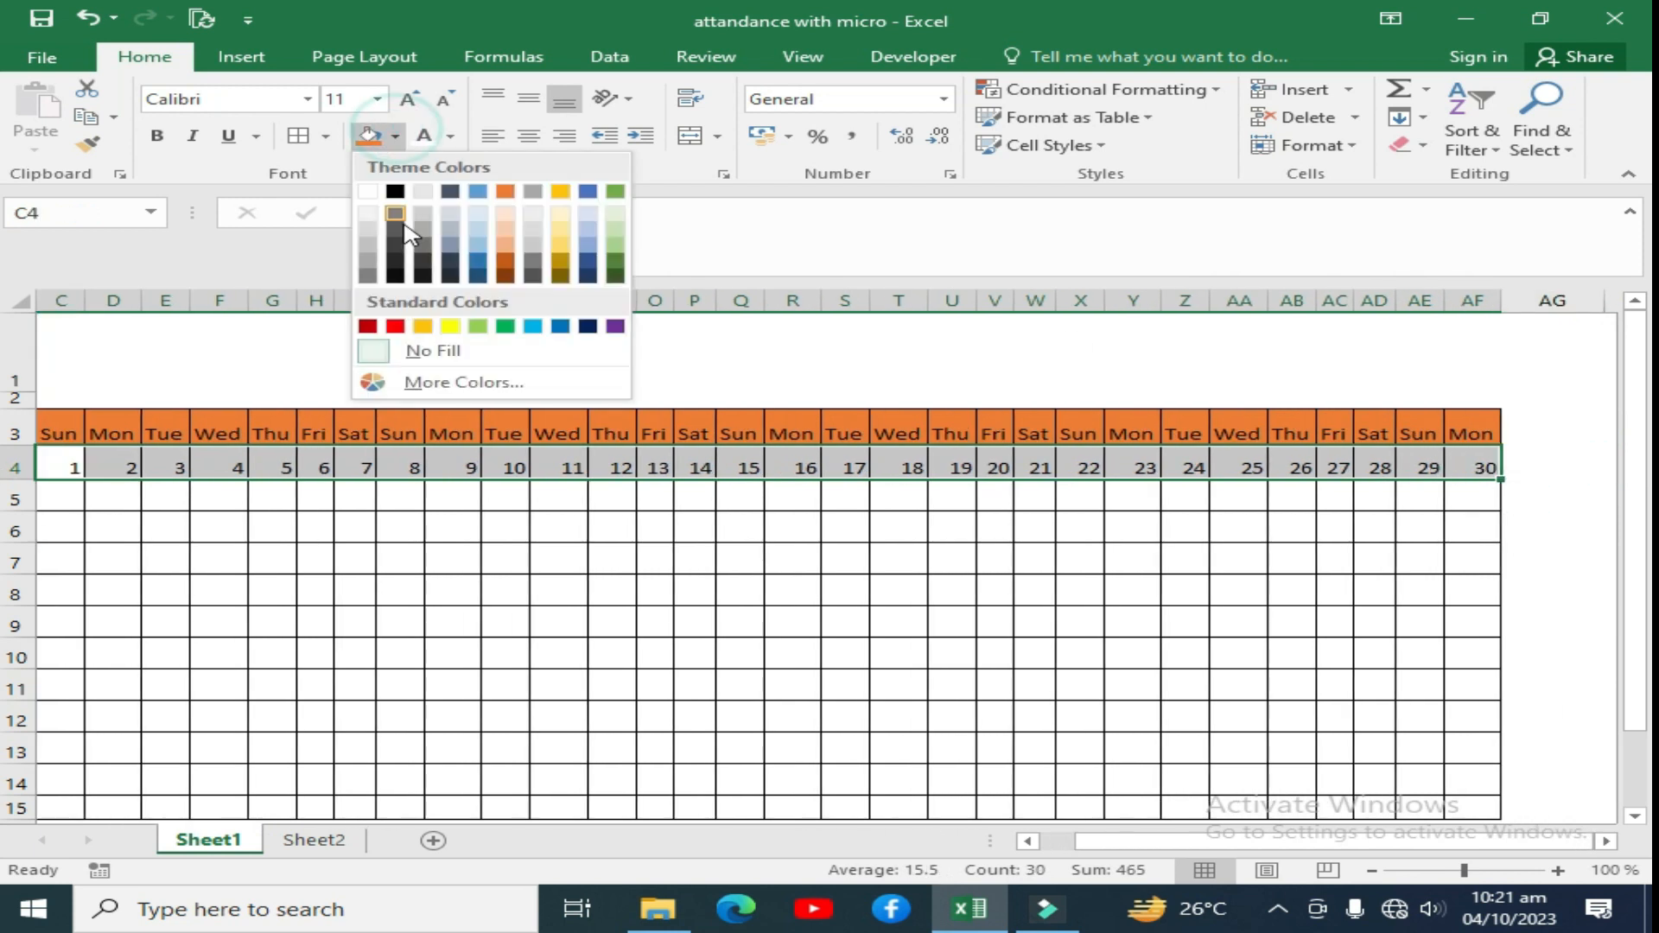
left_click(588, 191)
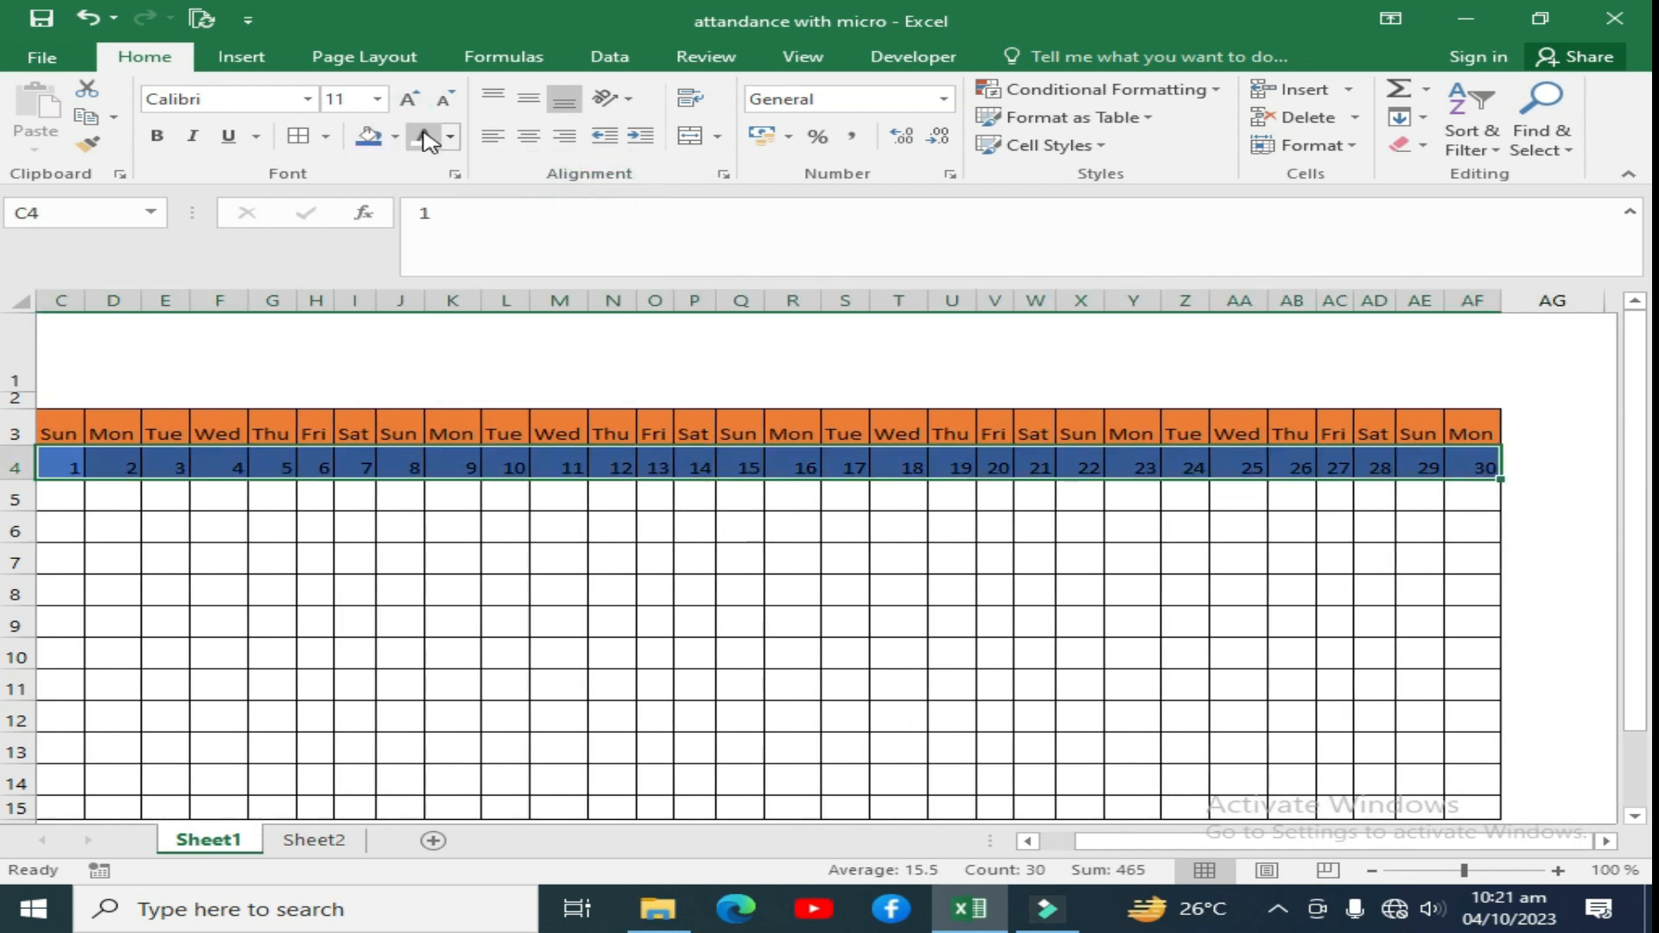
left_click(424, 139)
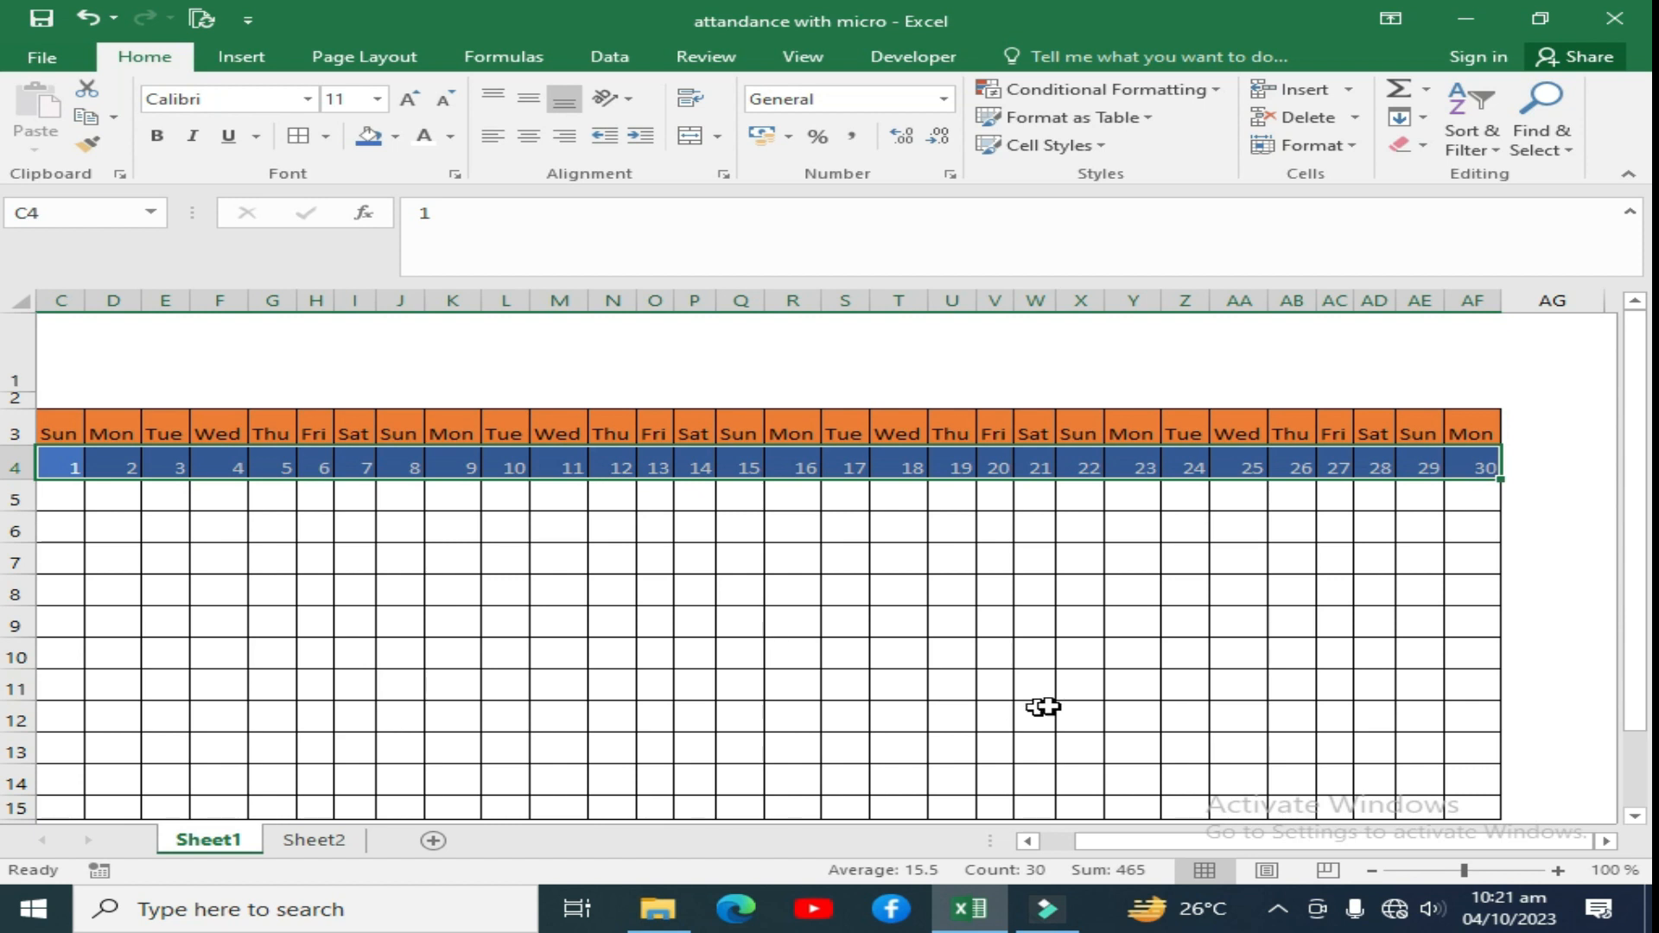
left_click(1069, 691)
Make the weekday and day number headers in C3:AF4 bold
left_click_drag(1311, 837, 1261, 842)
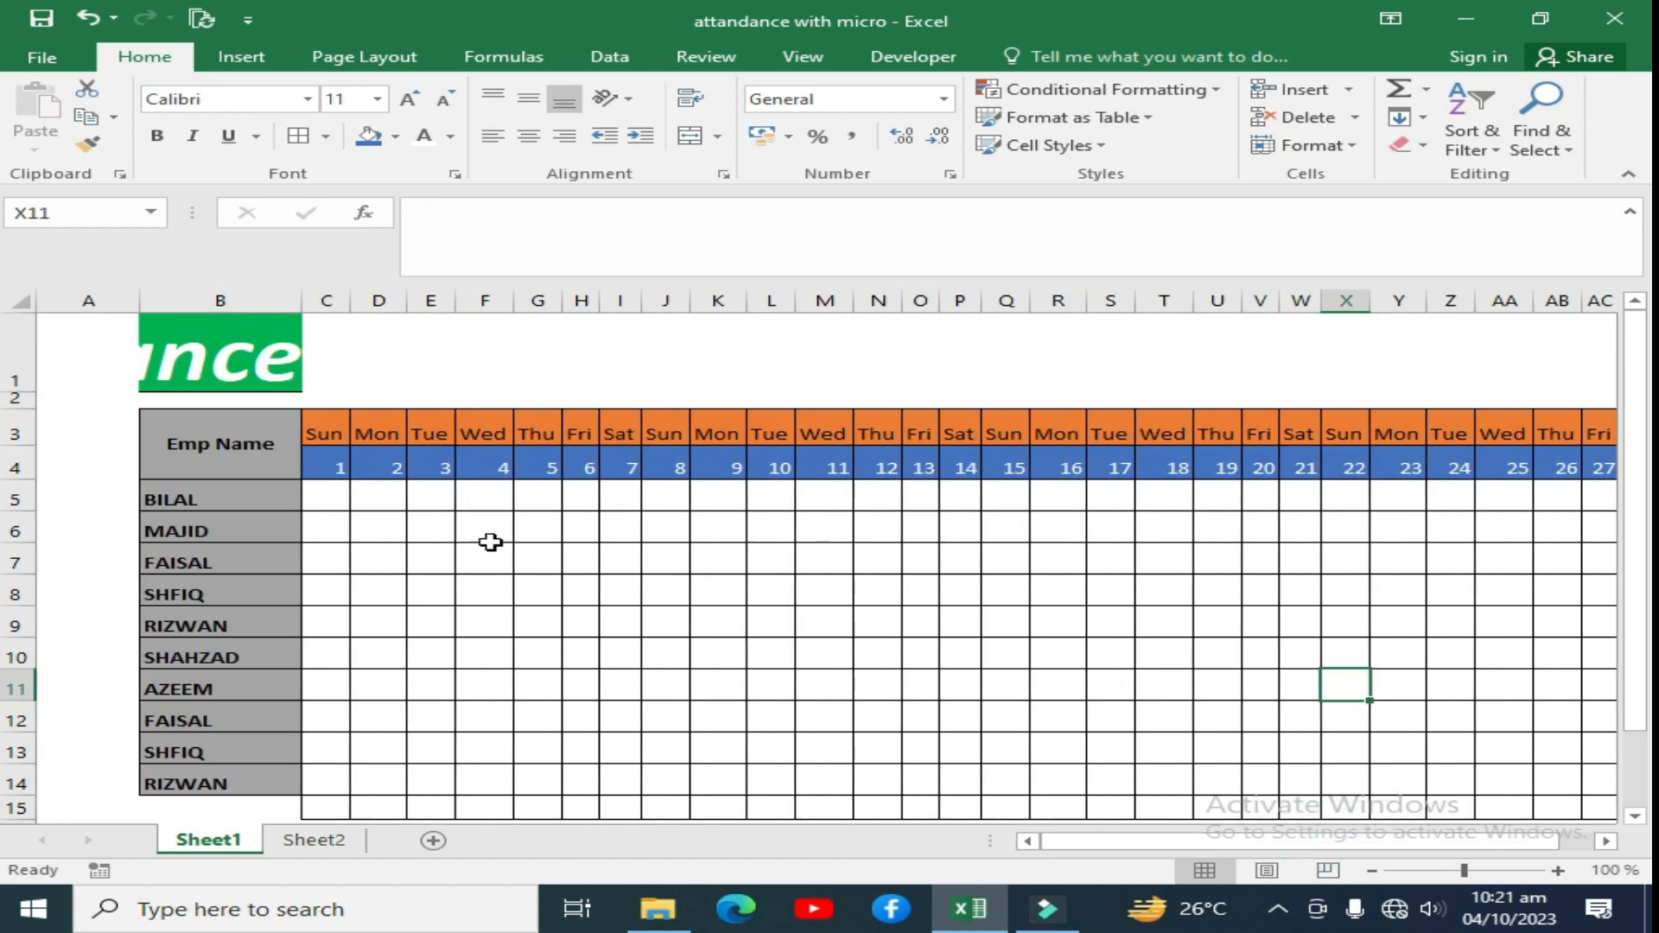
left_click_drag(336, 432, 1469, 471)
left_click(156, 136)
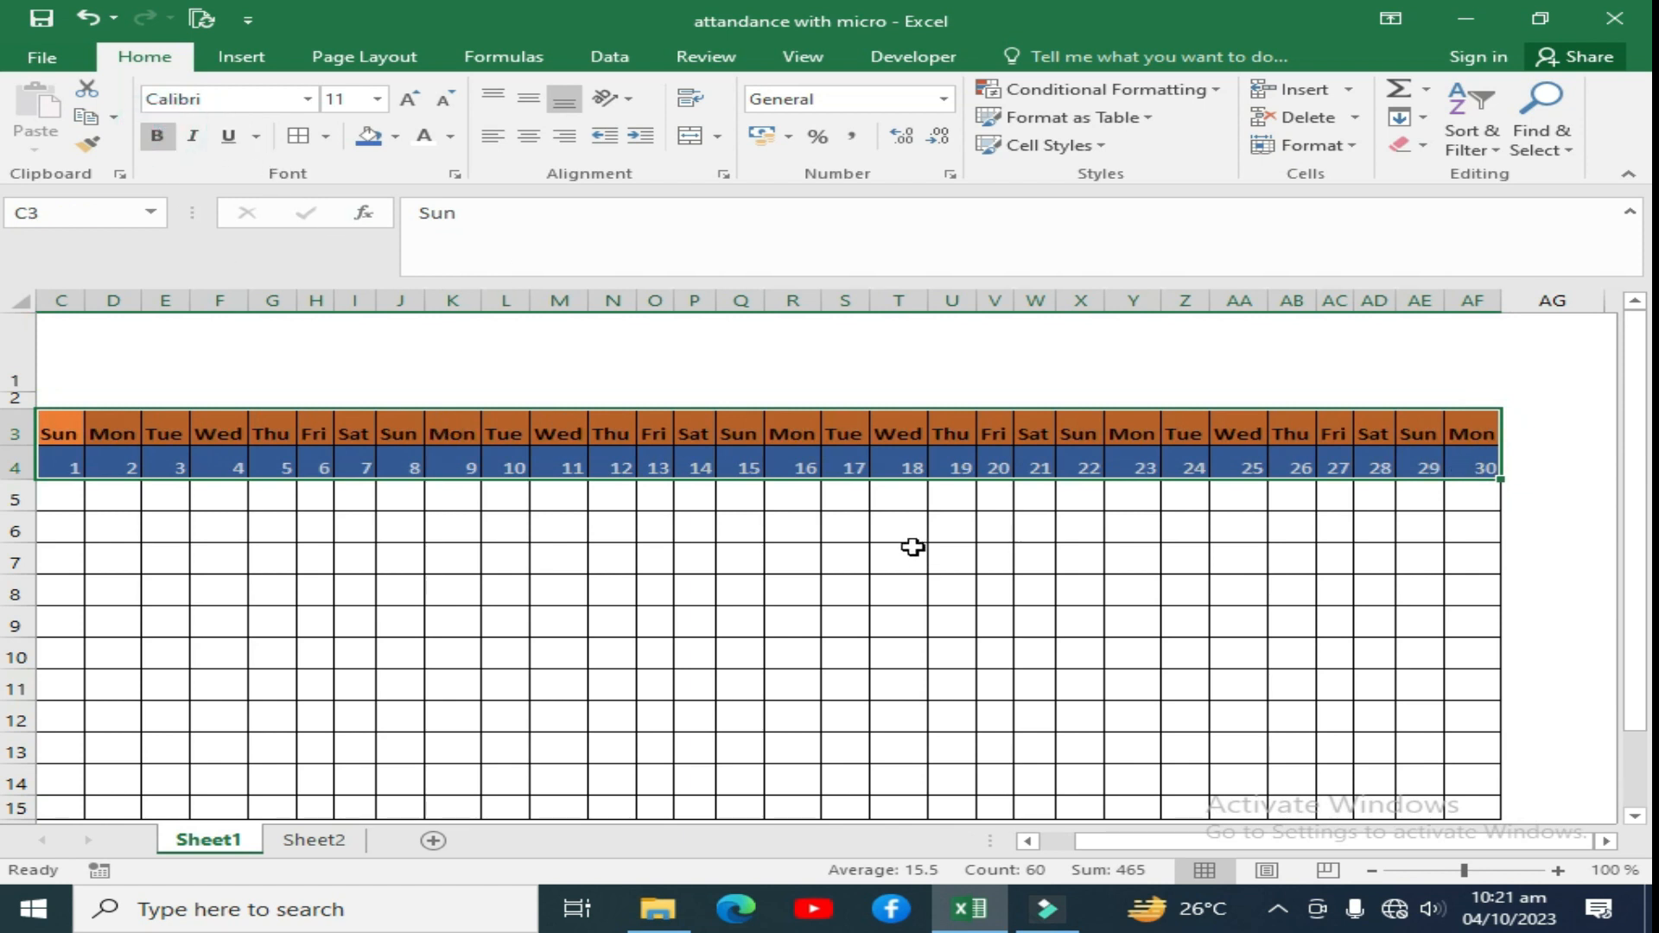
Extend the selection to C3:AF15 and centre its contents horizontally and vertically
key("shift+Down")
key("shift+Down")
key("shift+Down")
key("shift+Down")
key("shift+Down")
key("shift+Down")
key("shift+Down")
key("shift+Down")
key("shift+Down")
key("shift+Down")
key("shift+Down")
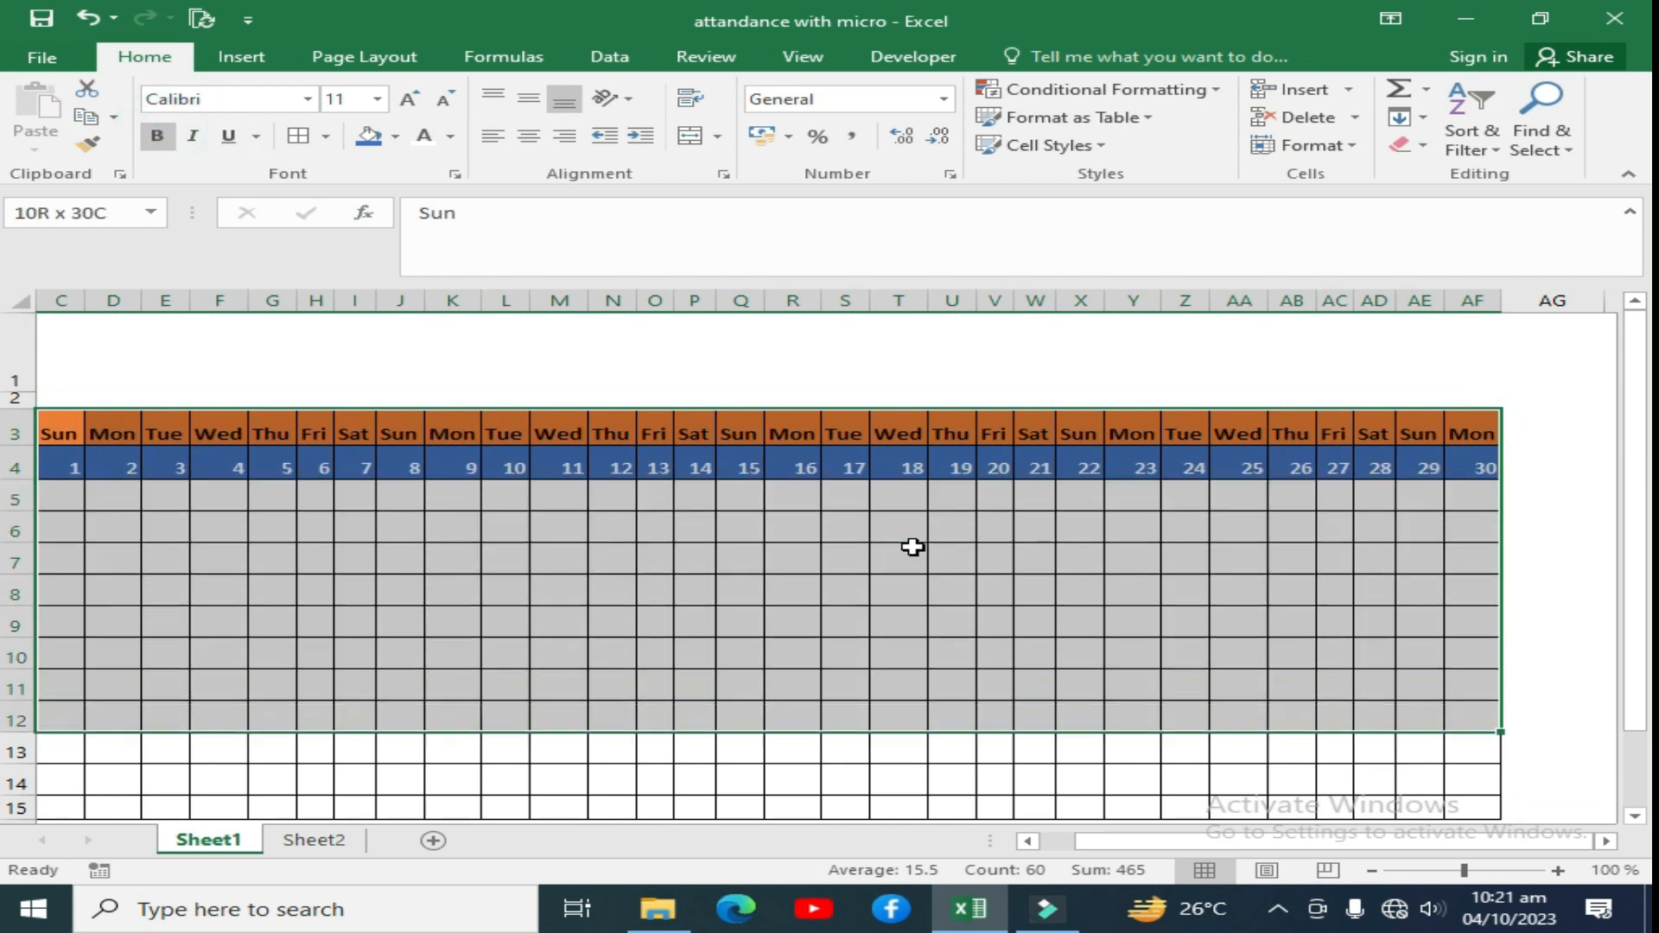
left_click(529, 136)
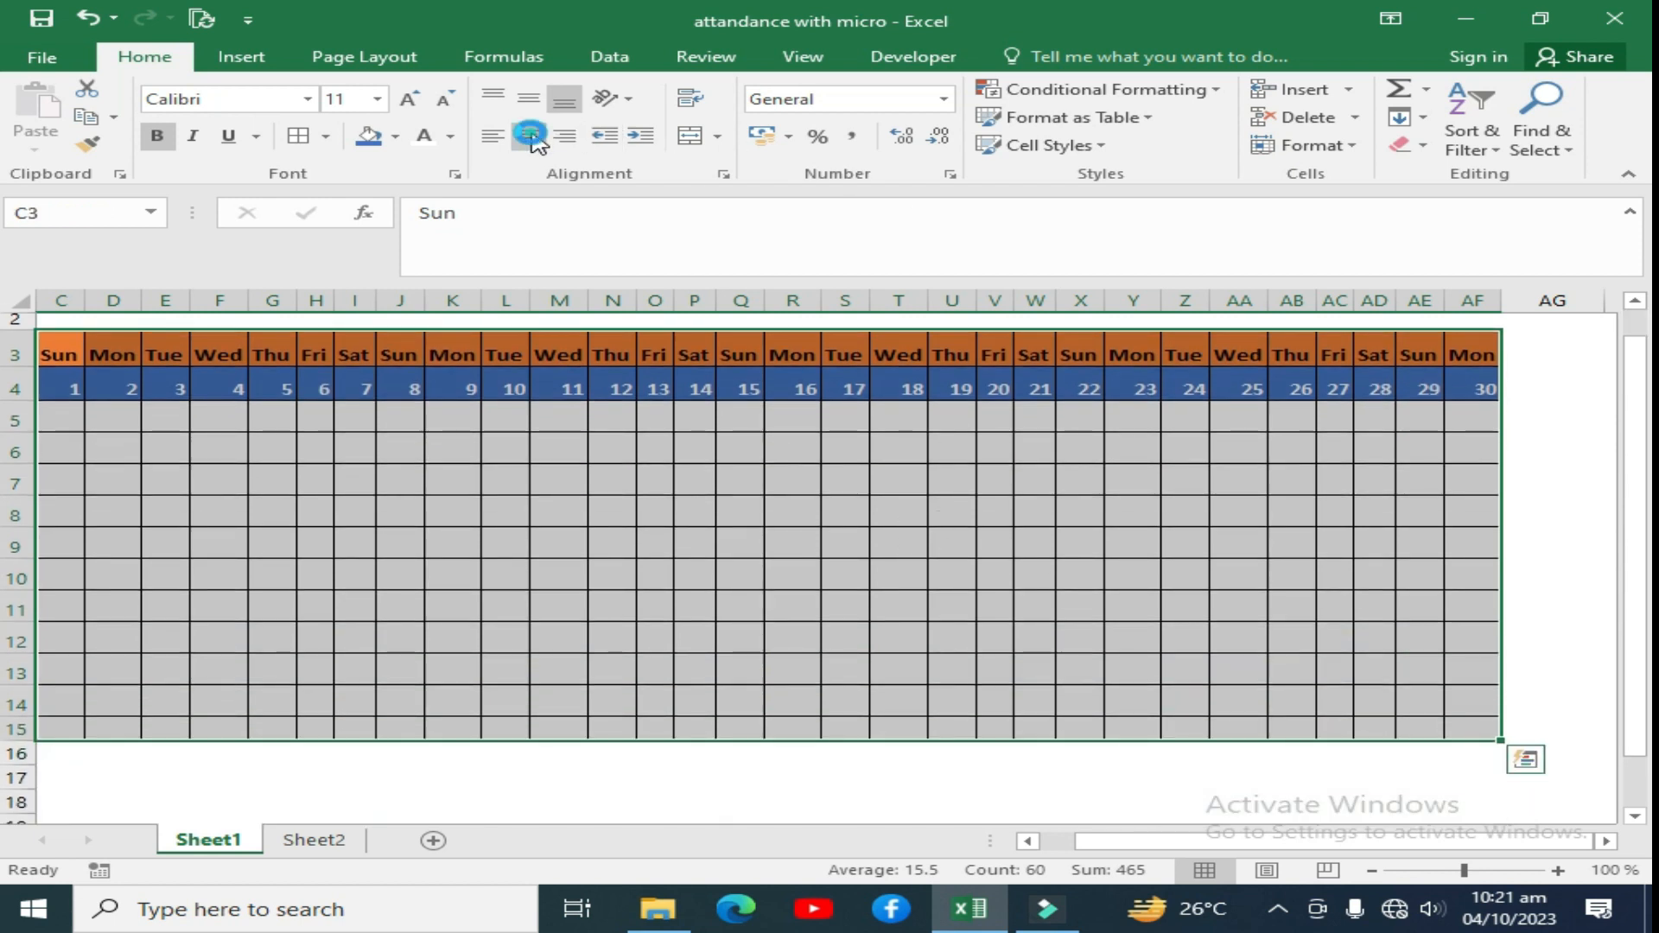
left_click(541, 102)
left_click(1292, 419)
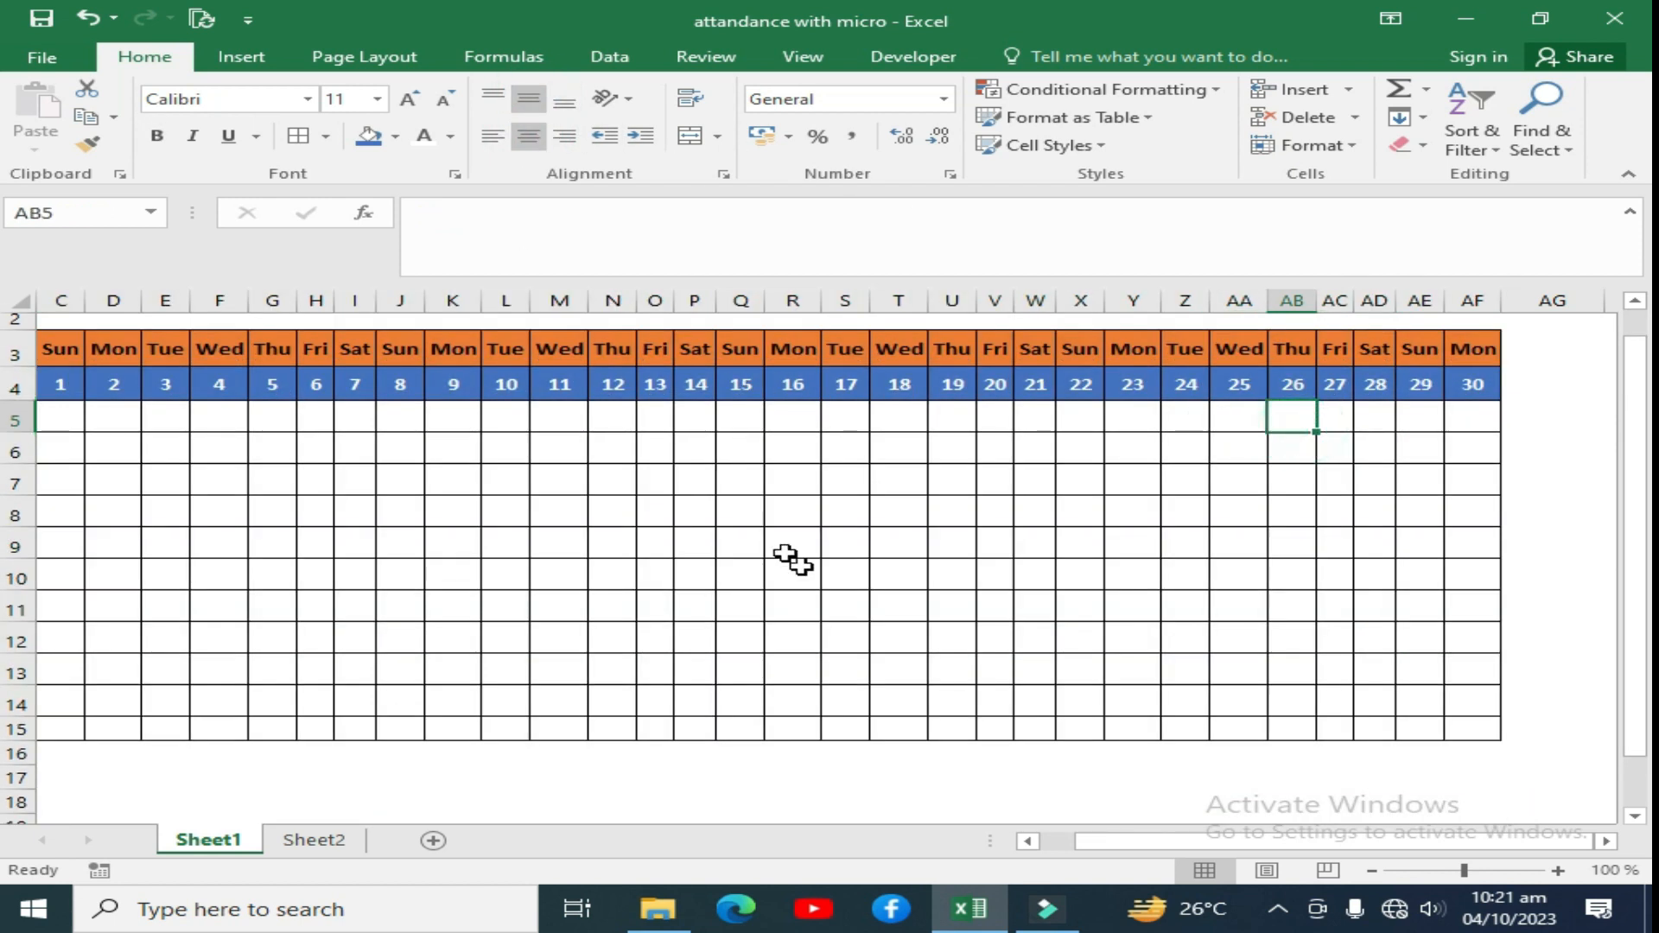
Delete the surplus bordered row 15 below the last employee
left_click_drag(1181, 839, 1097, 844)
left_click(19, 729)
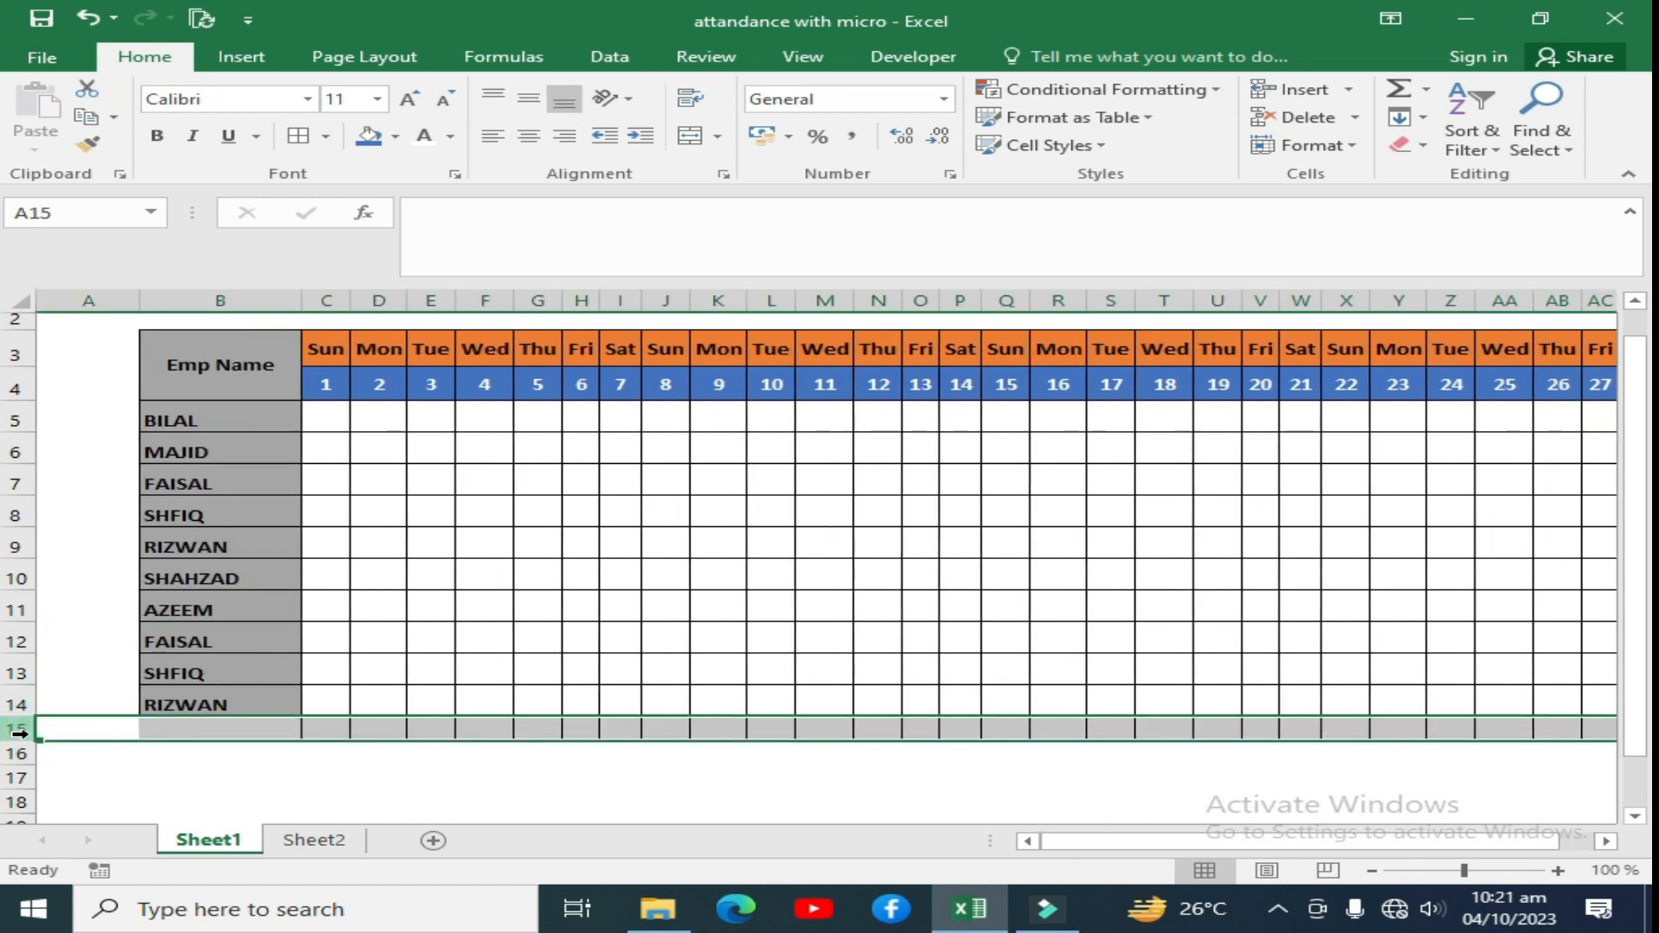
key("ctrl+minus")
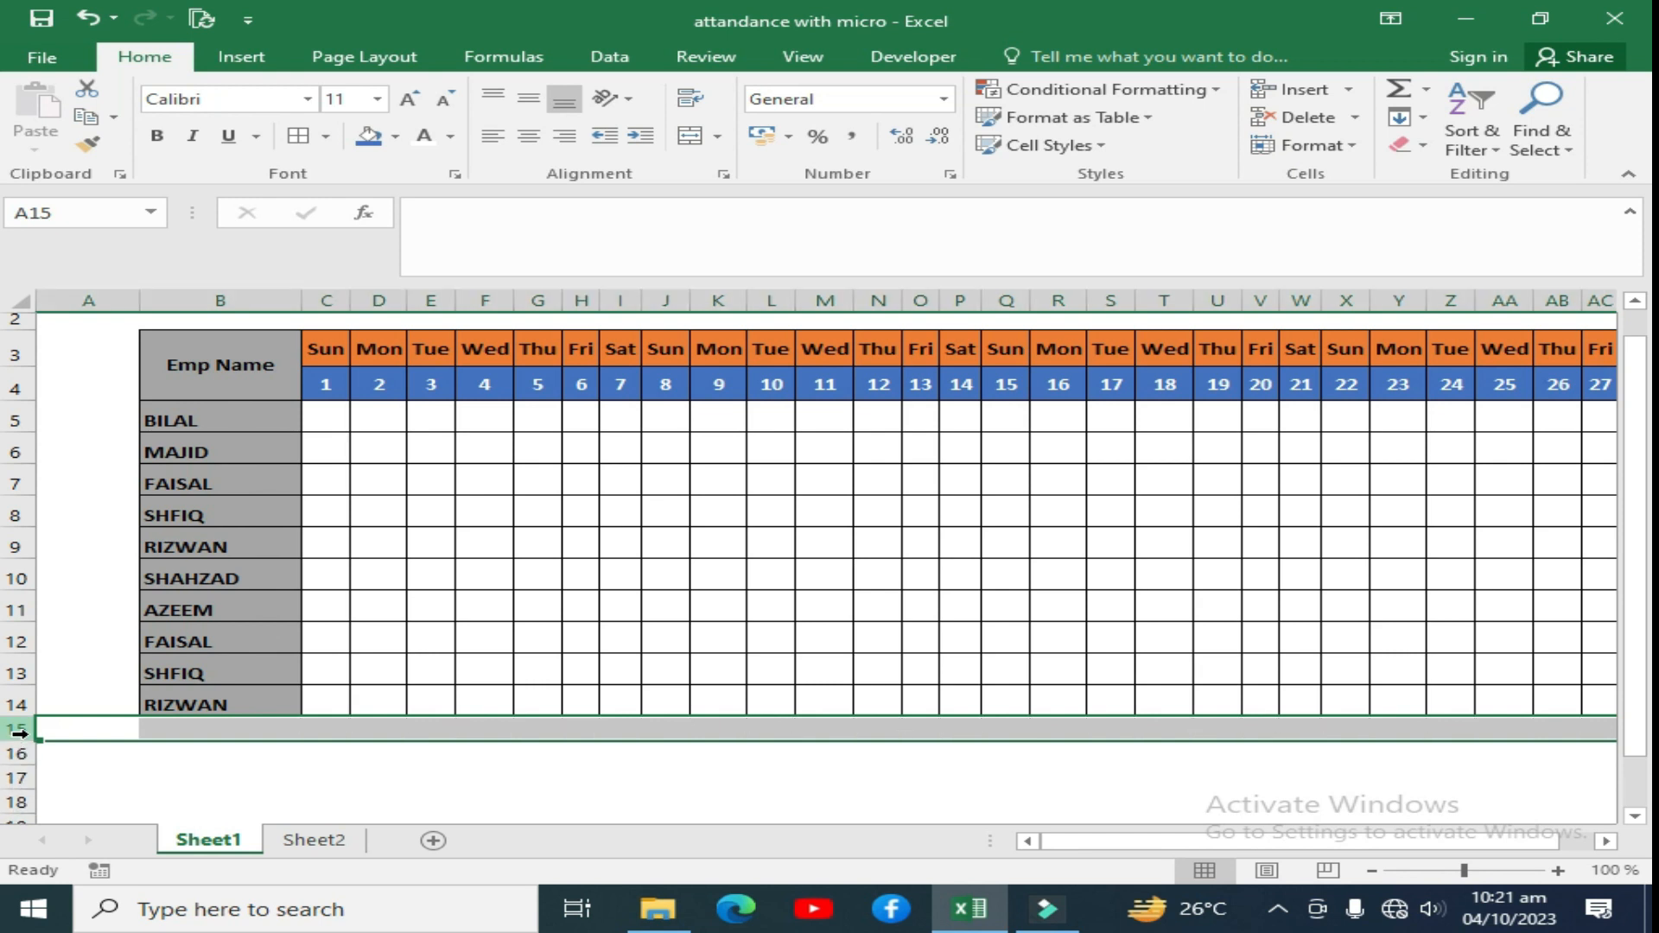
left_click(648, 572)
Merge and centre the Attandance Record title across B1:AF1
scroll(712, 543, "up", 1)
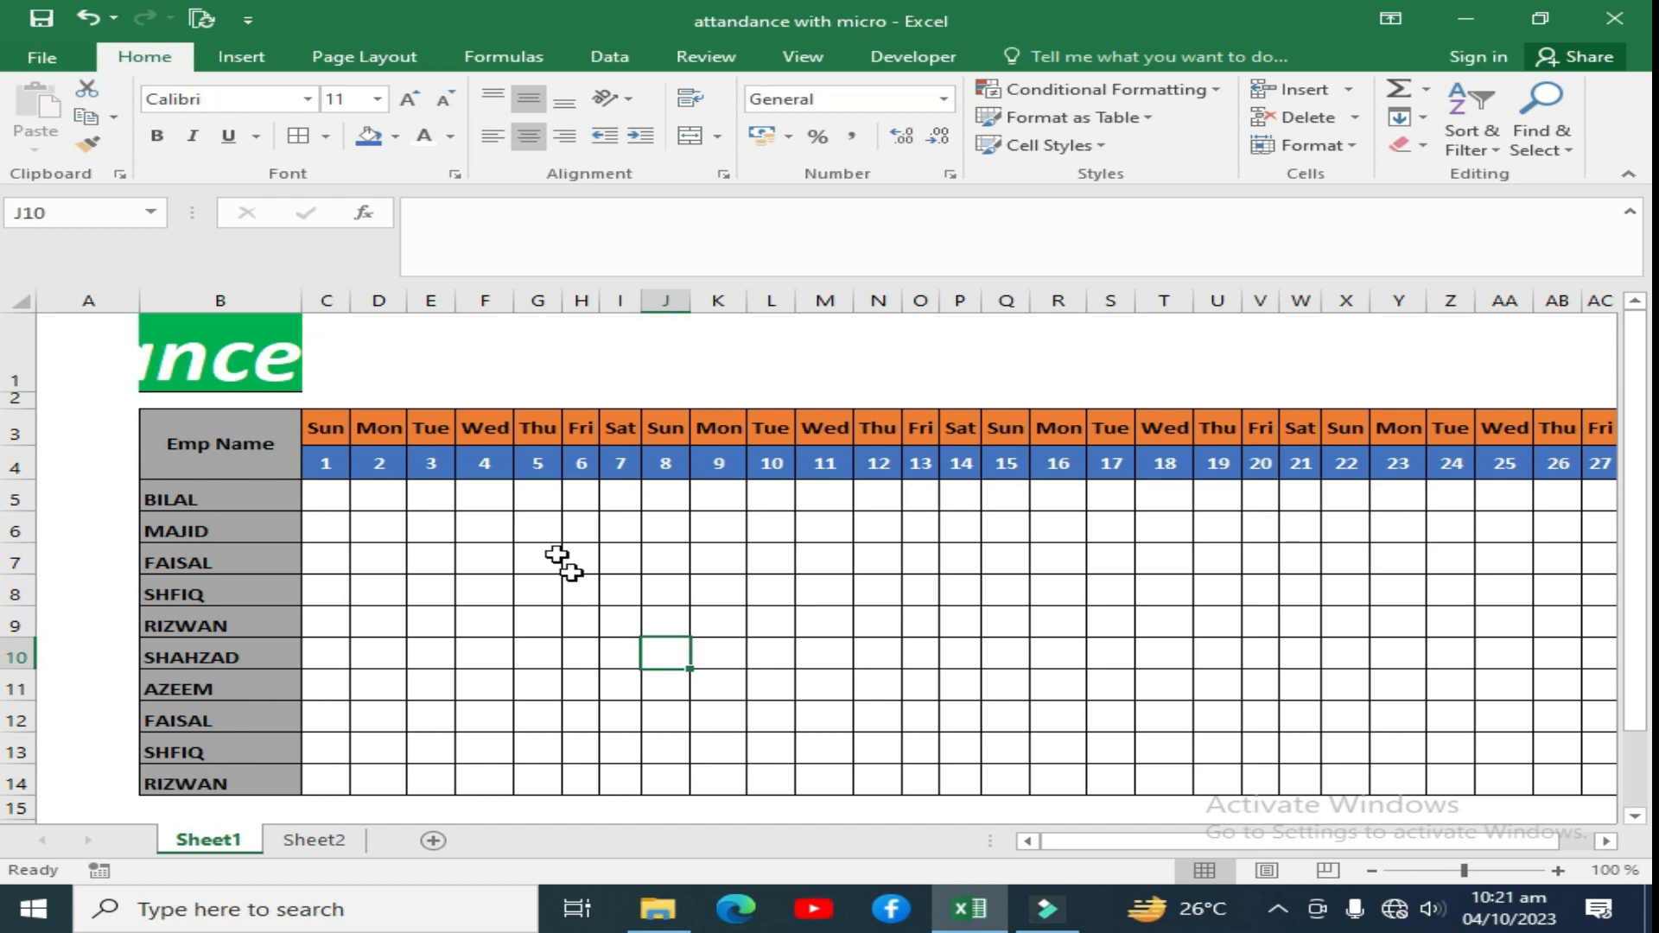
left_click(168, 346)
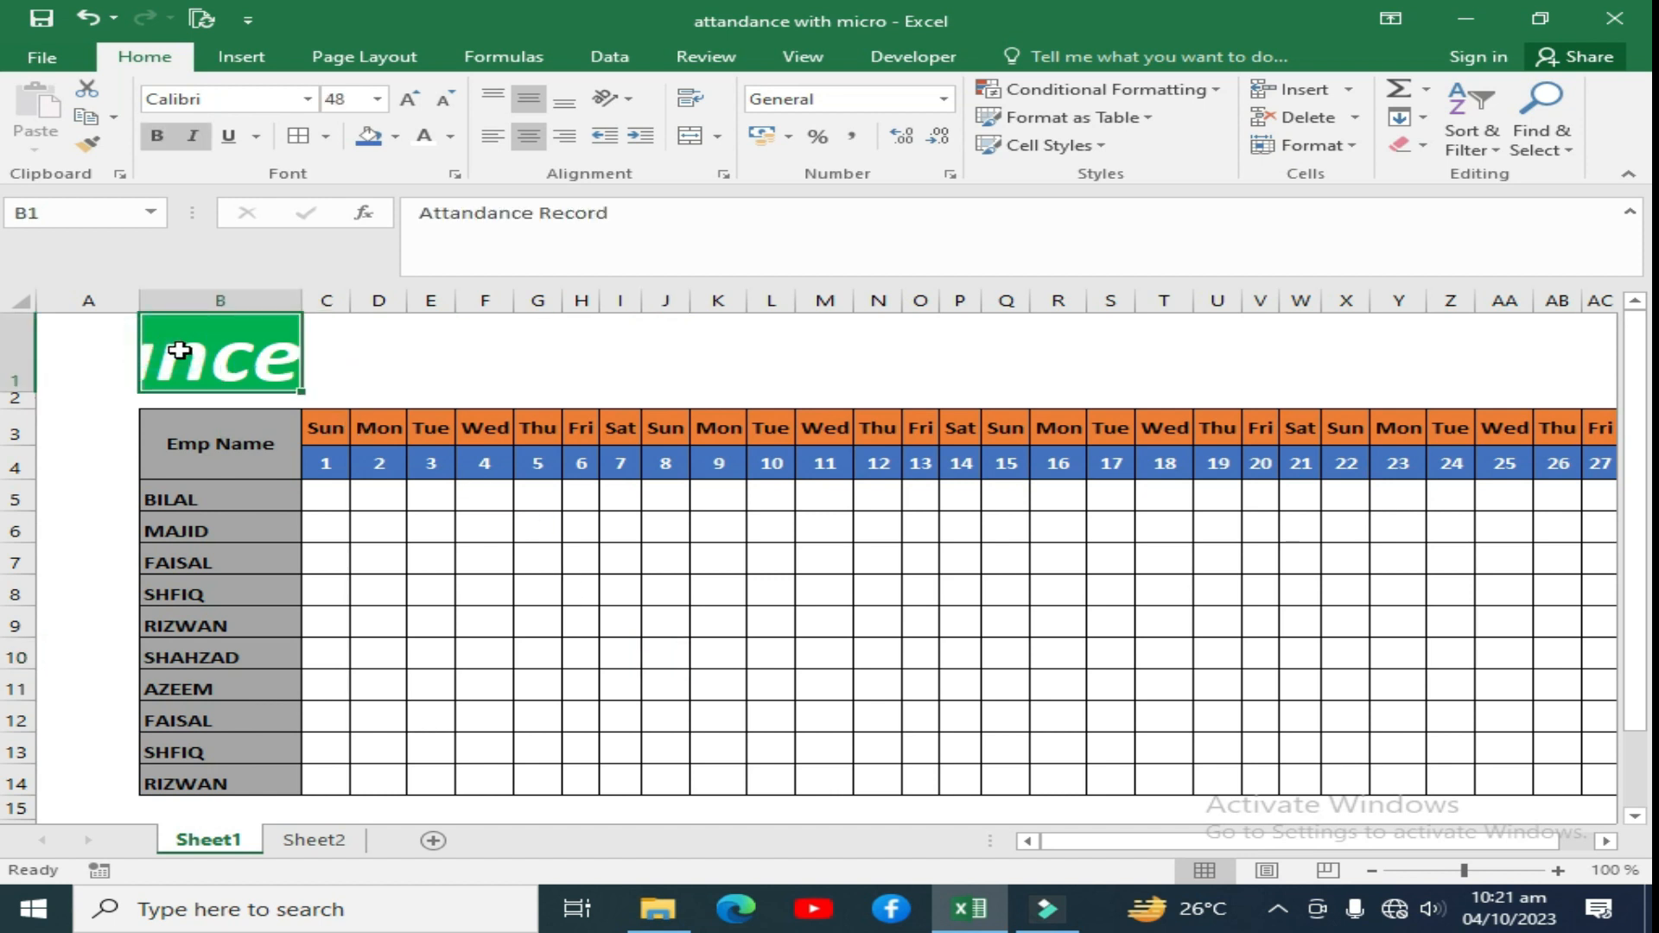
key("ctrl+z")
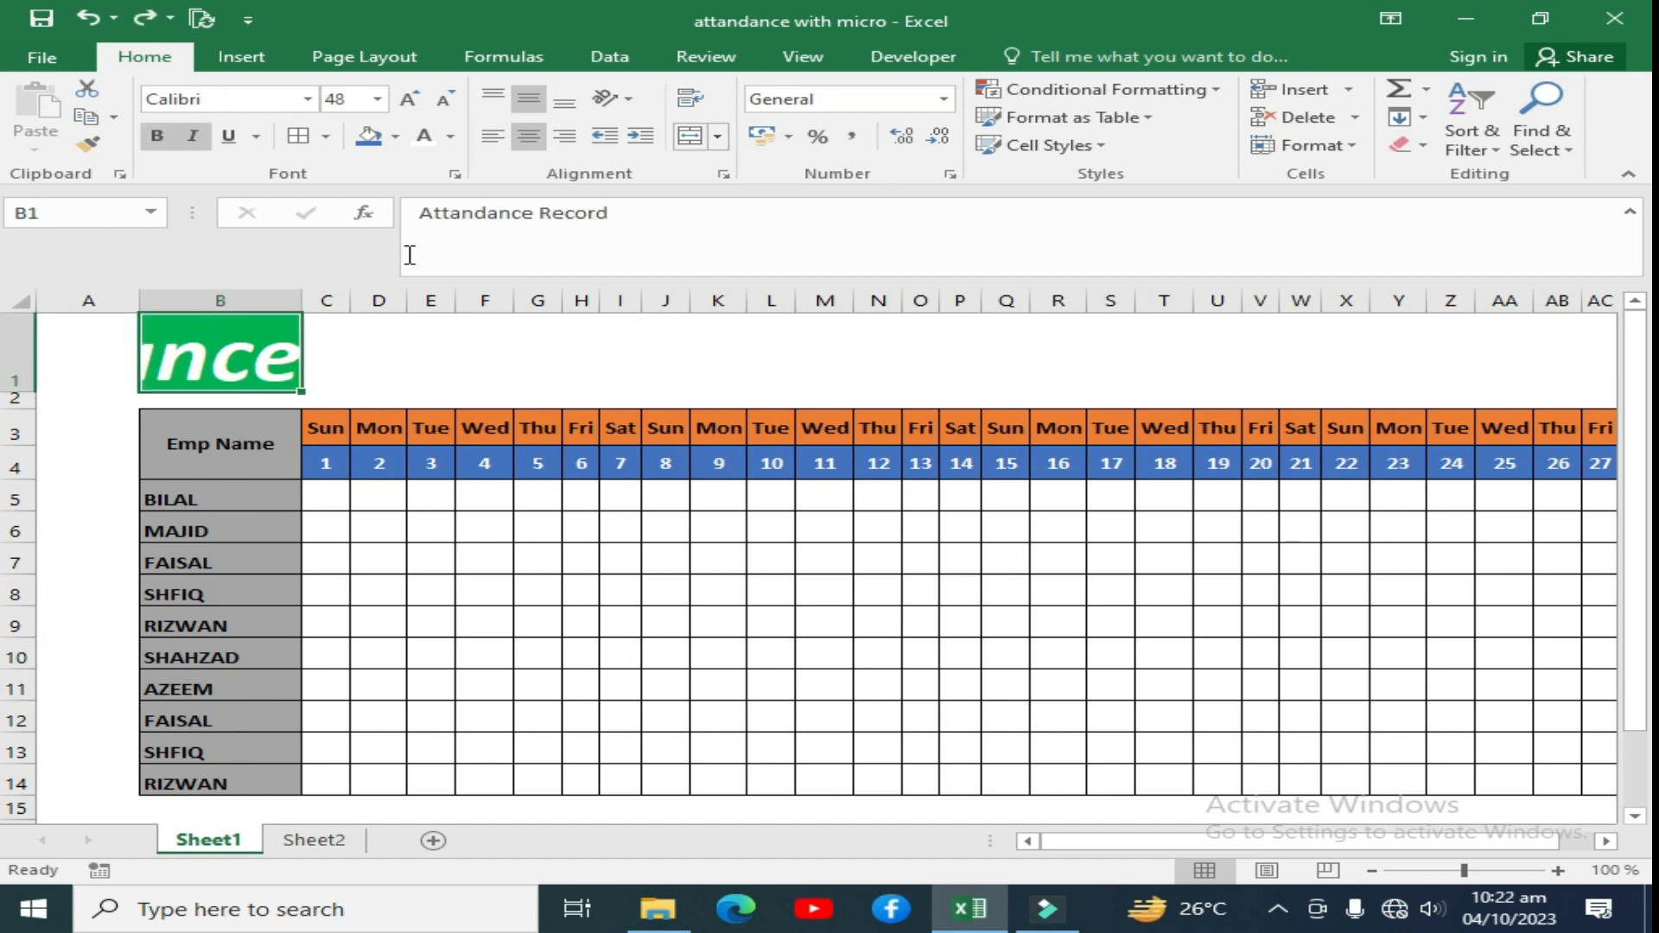
left_click_drag(199, 362, 1371, 387)
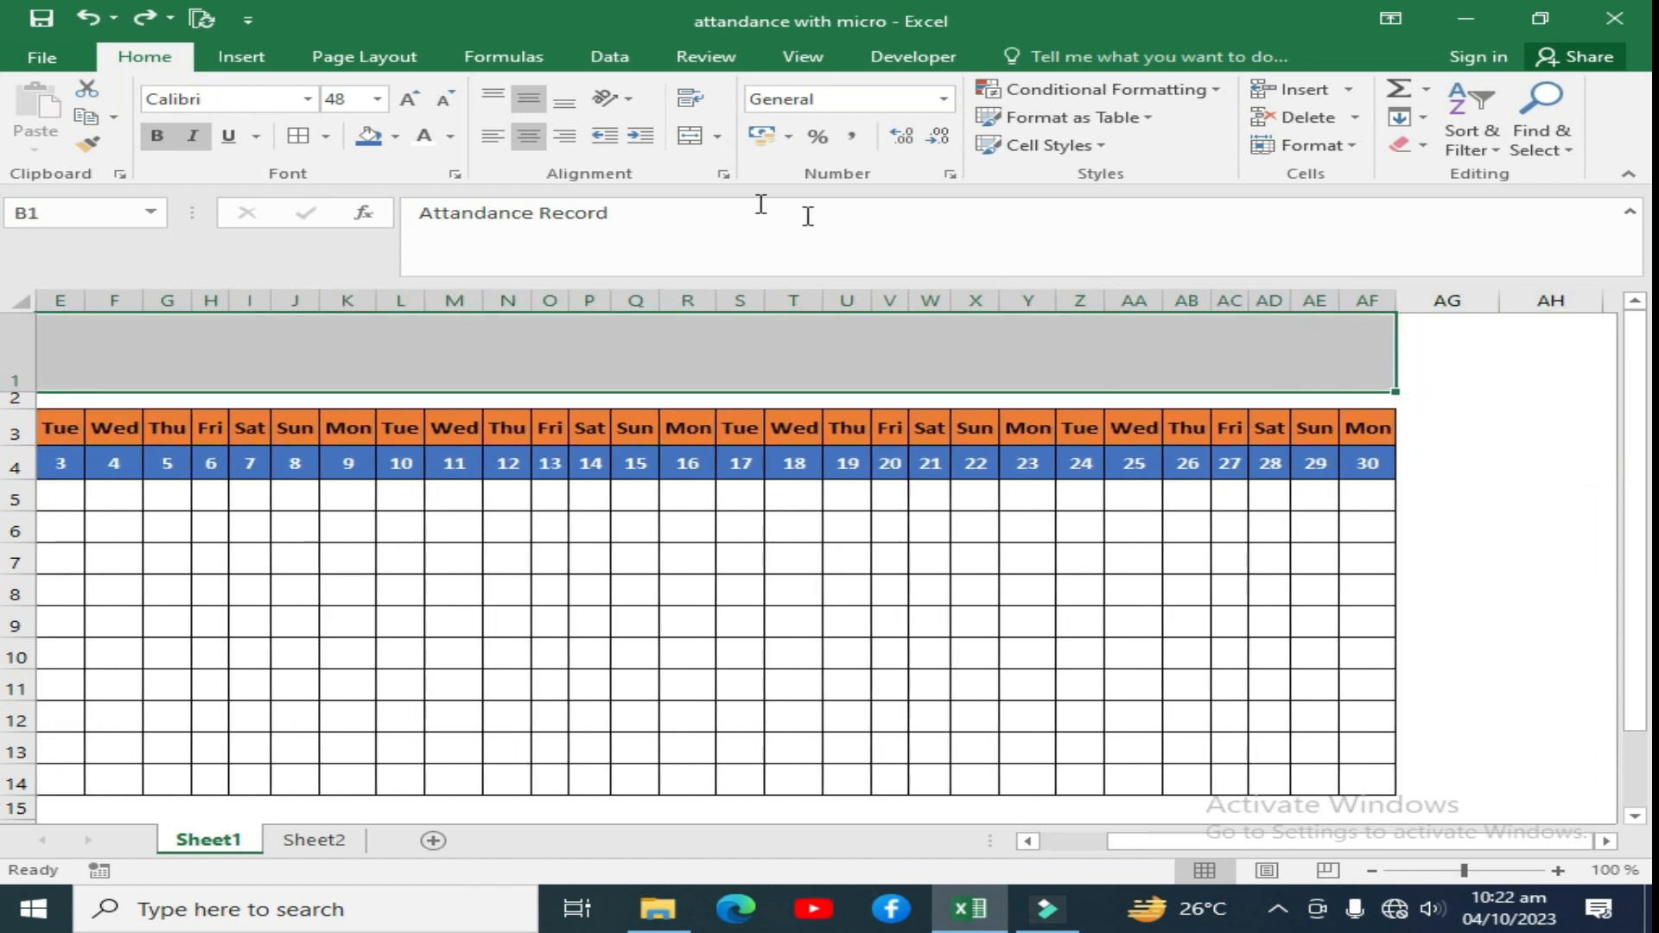
left_click(689, 136)
left_click(1000, 537)
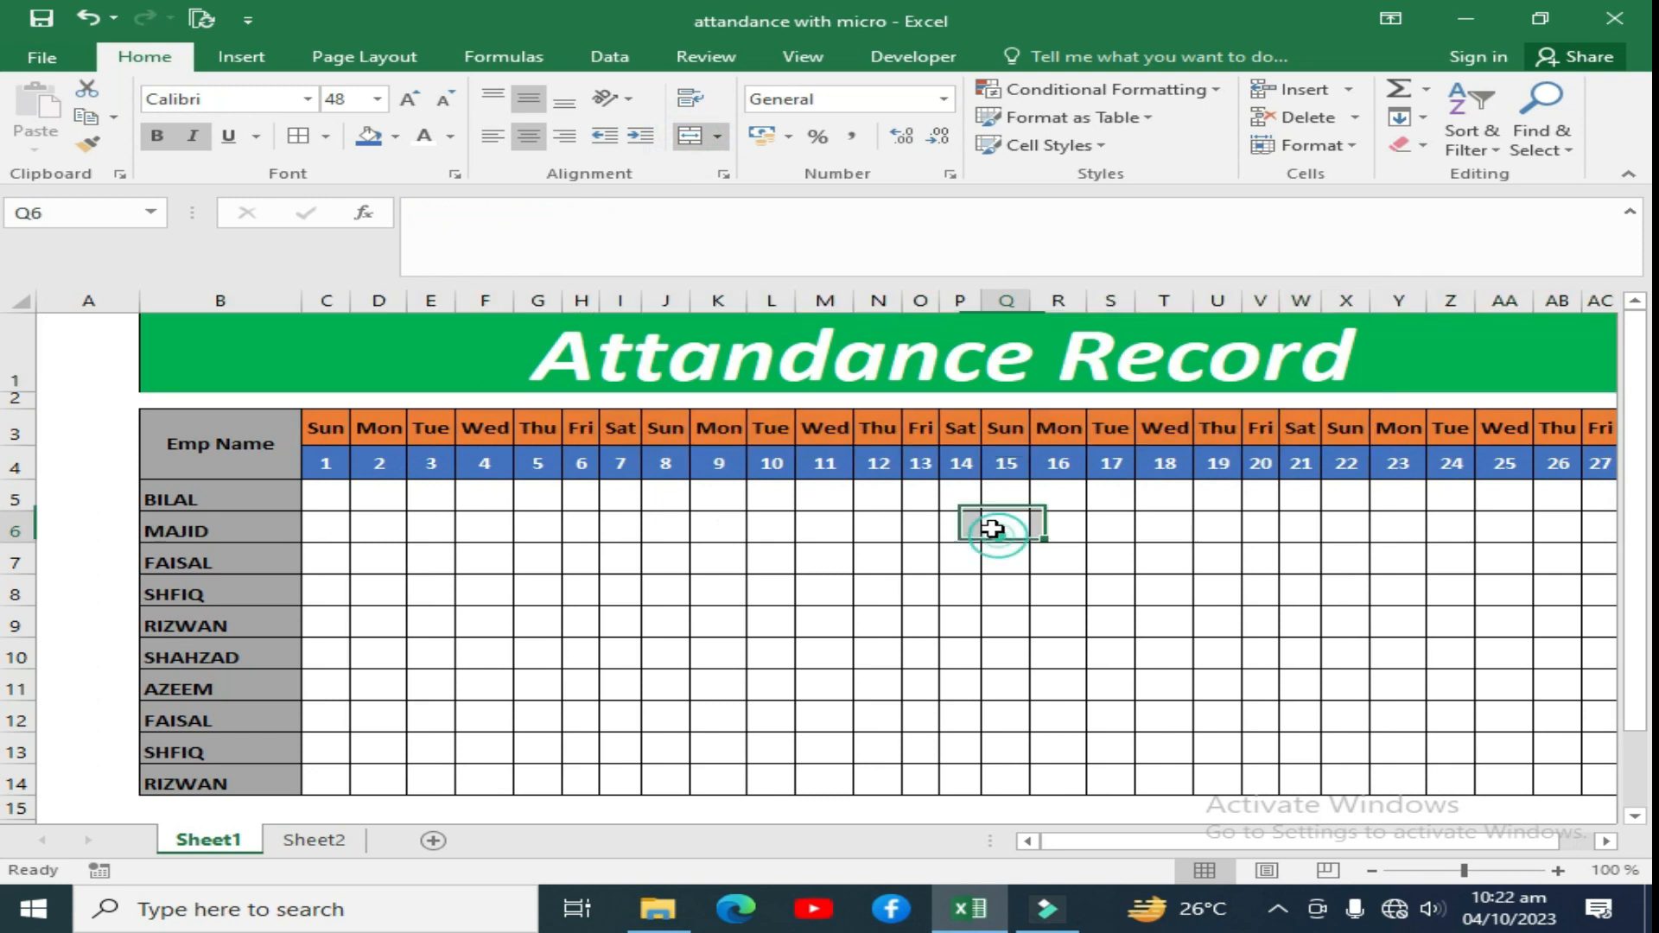
left_click(374, 344)
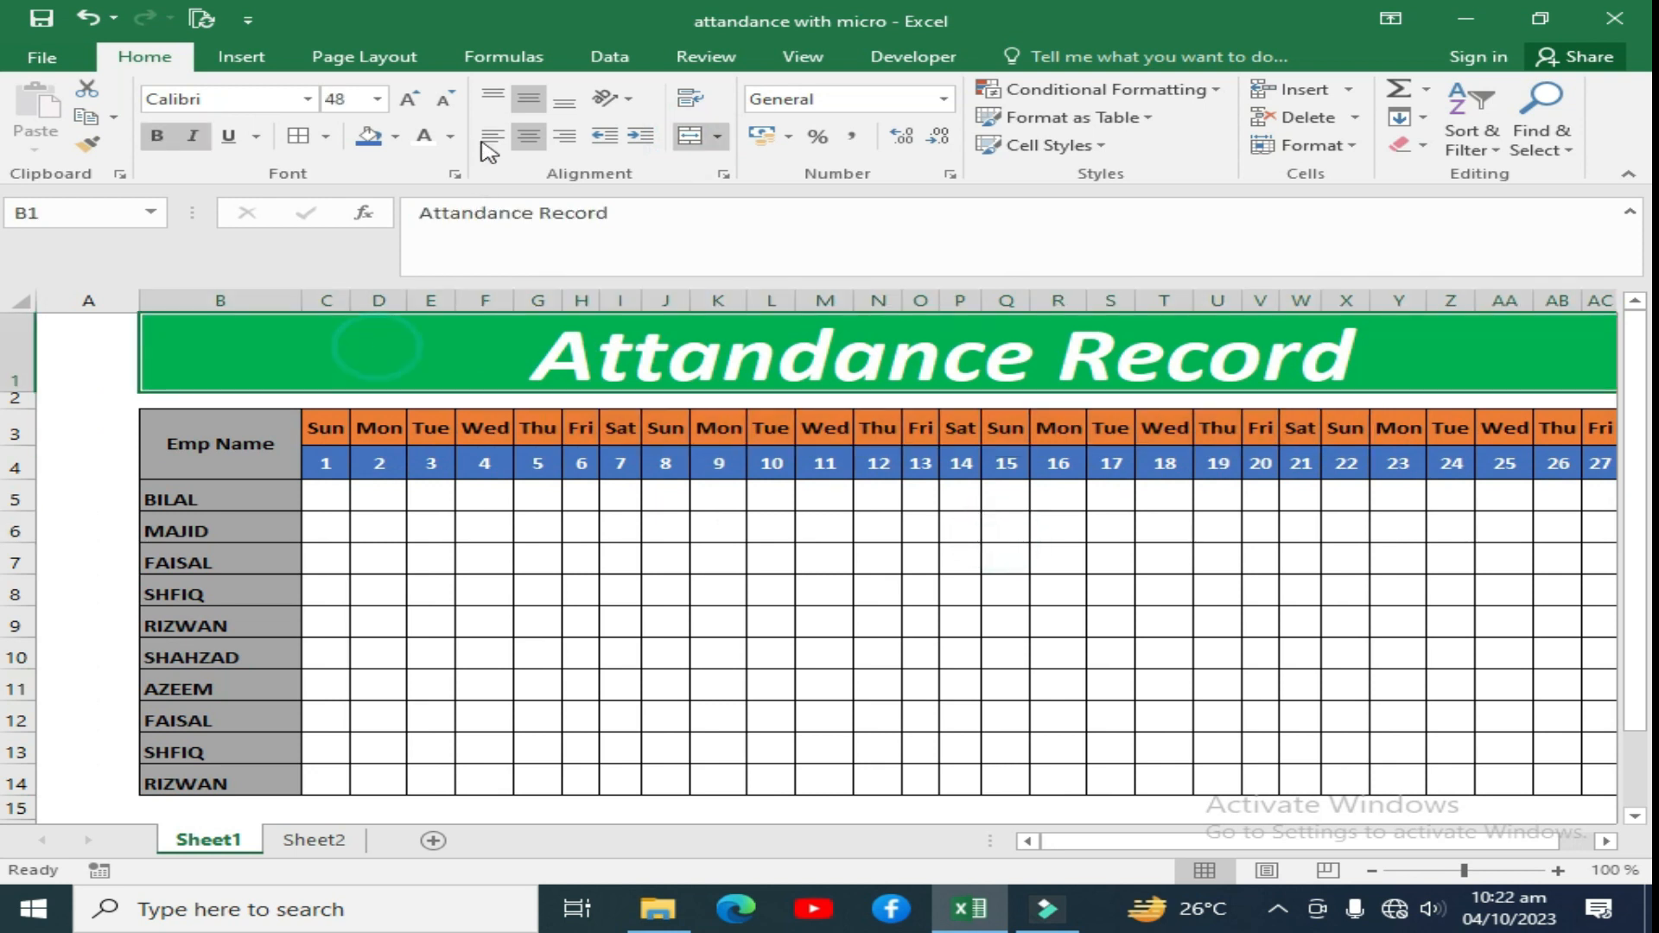
left_click(394, 137)
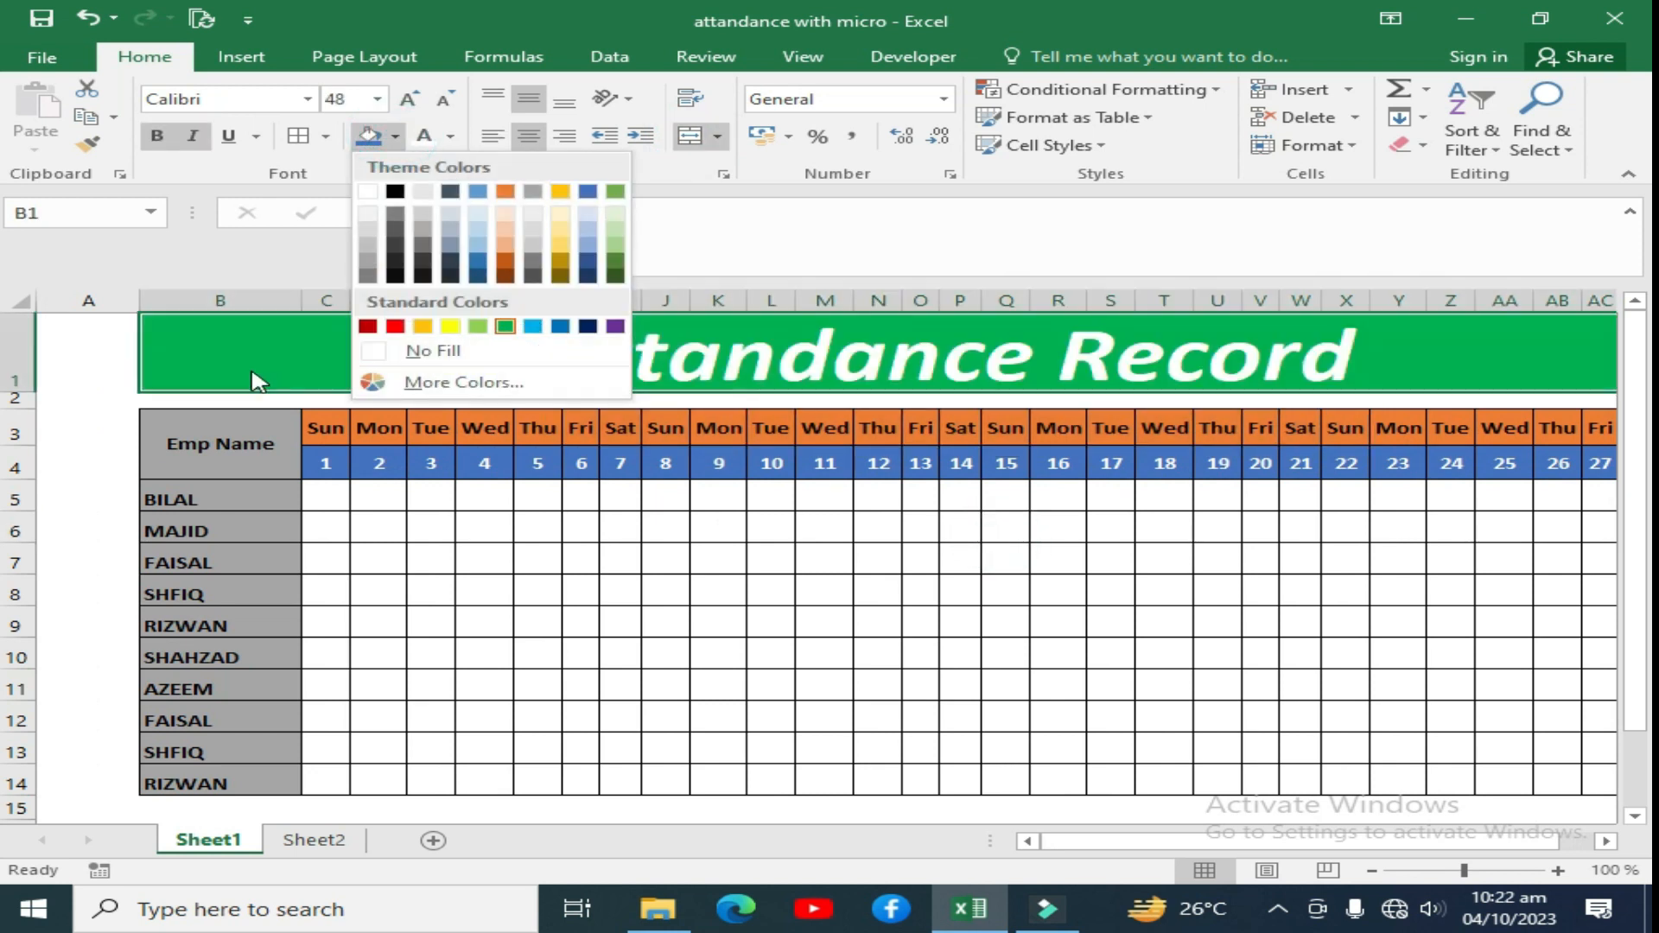
left_click(231, 352)
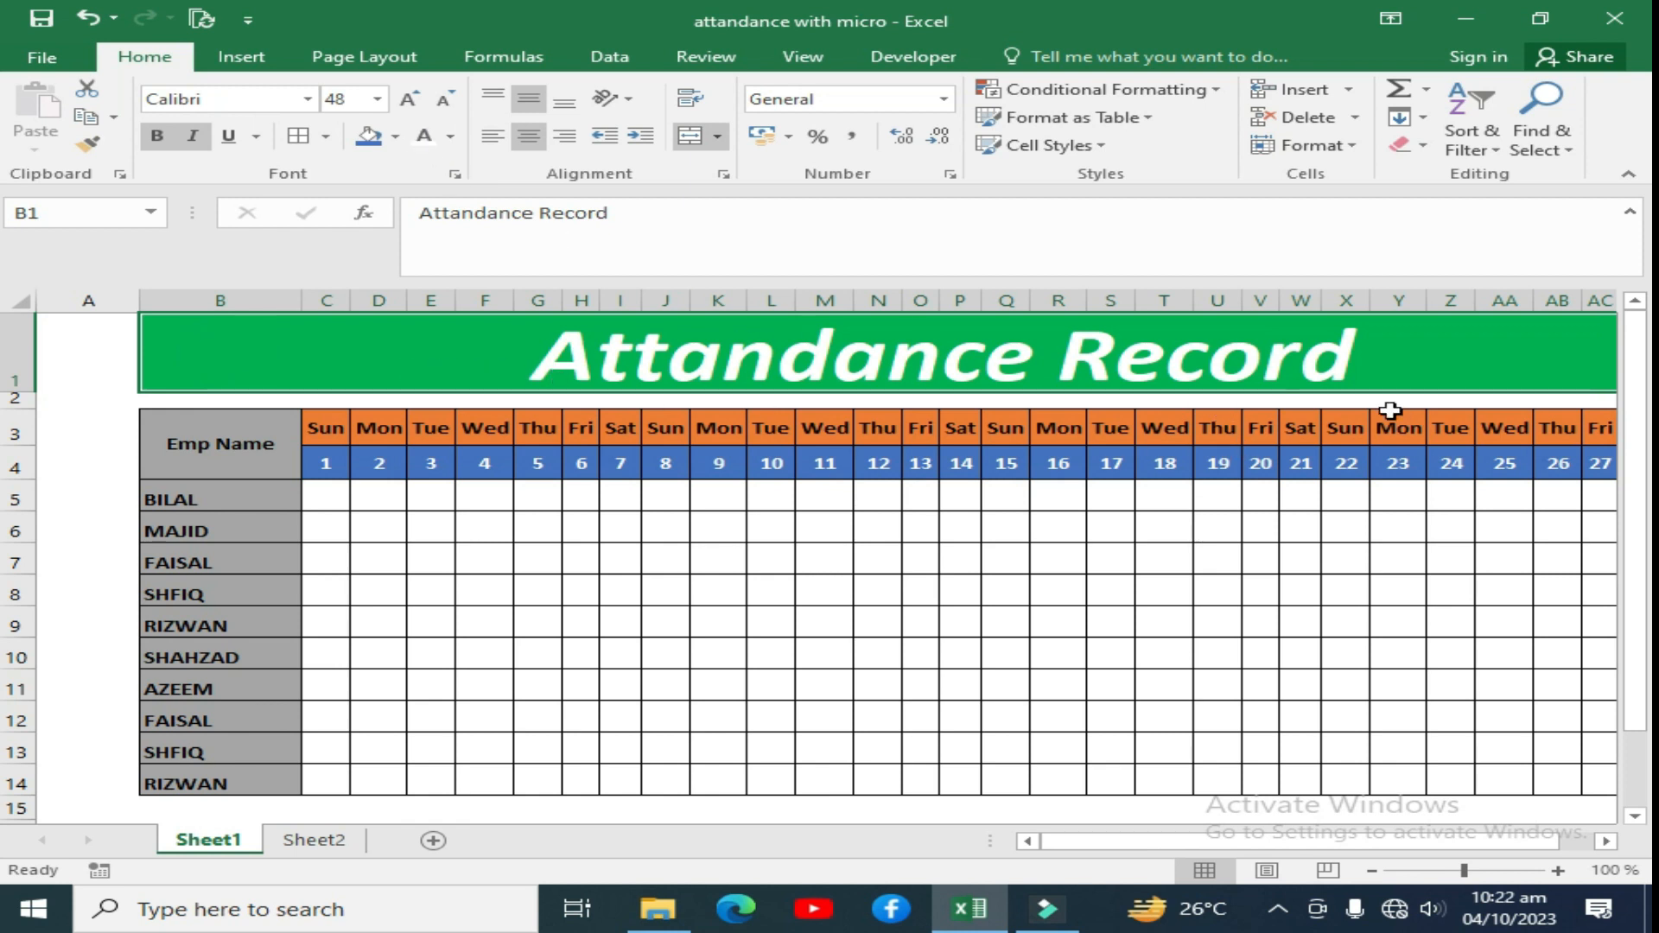
left_click(523, 526)
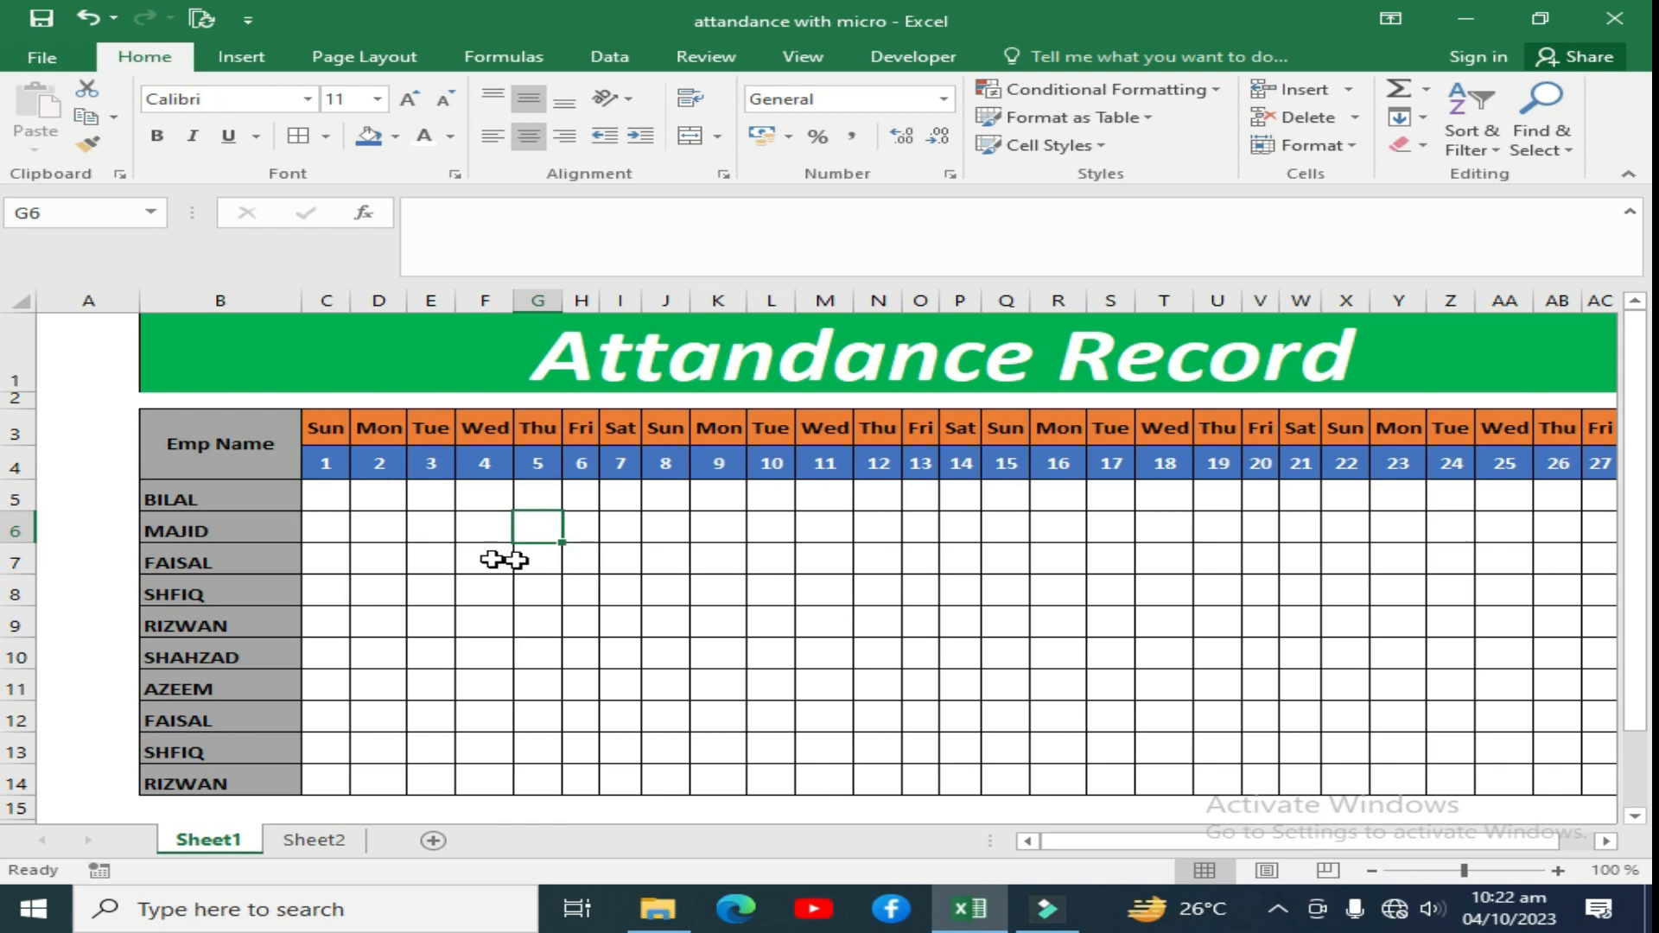
Fill all blank attendance cells in C5:AF14 with P by replacing empty content with P
left_click_drag(328, 500, 1463, 775)
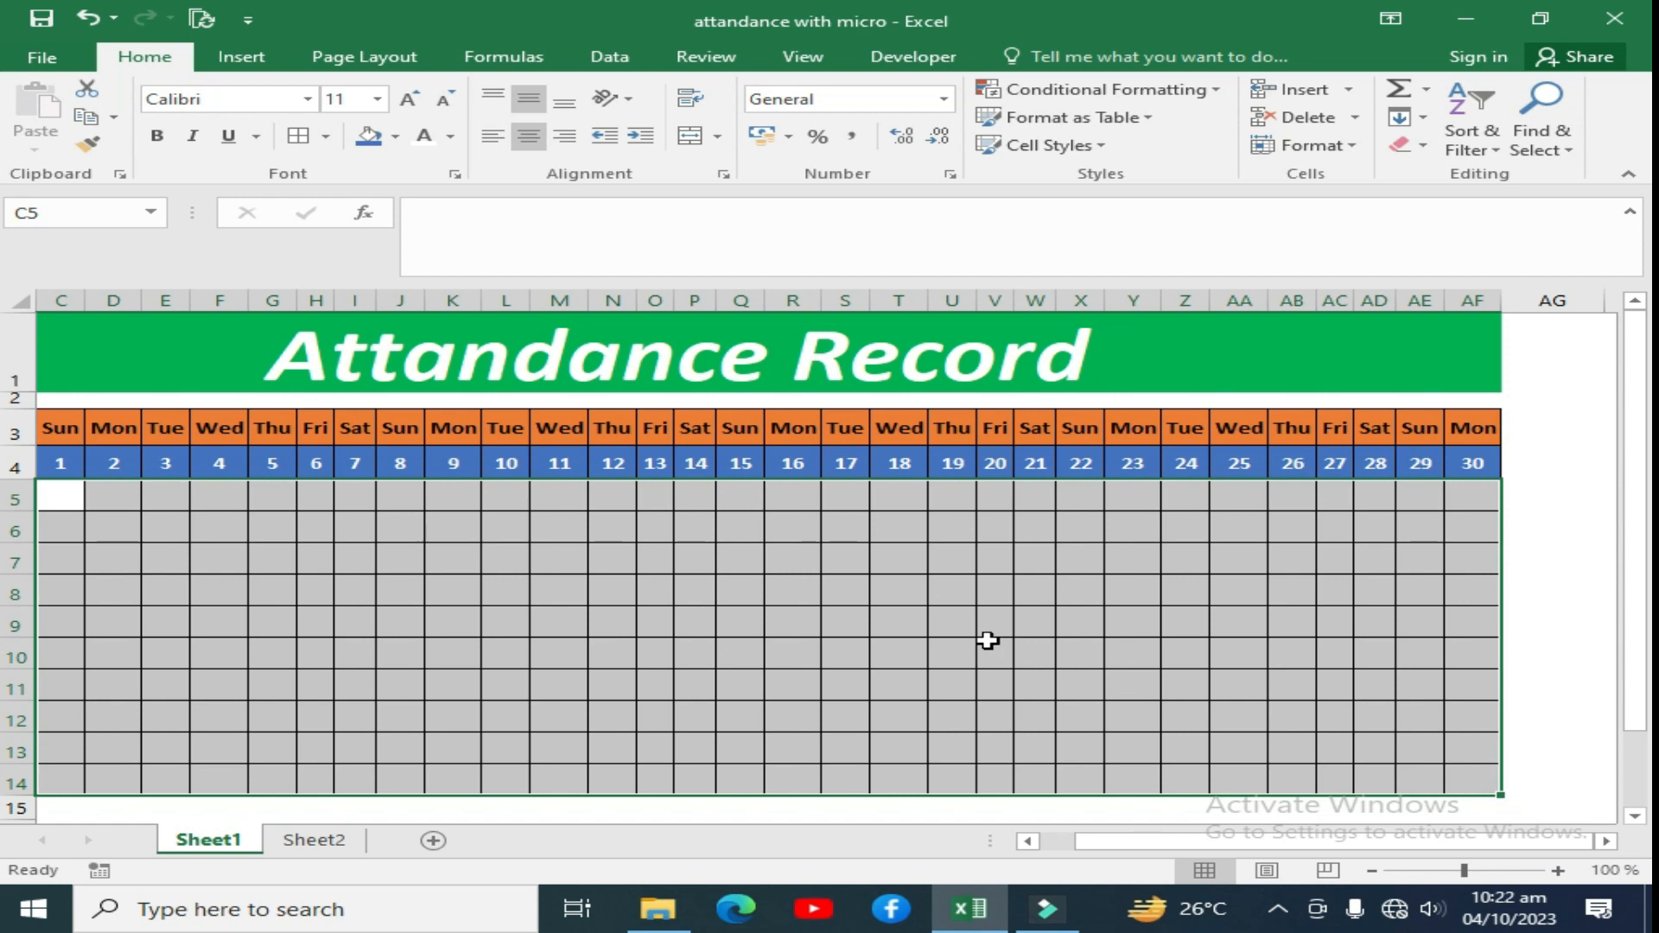
key("ctrl+f")
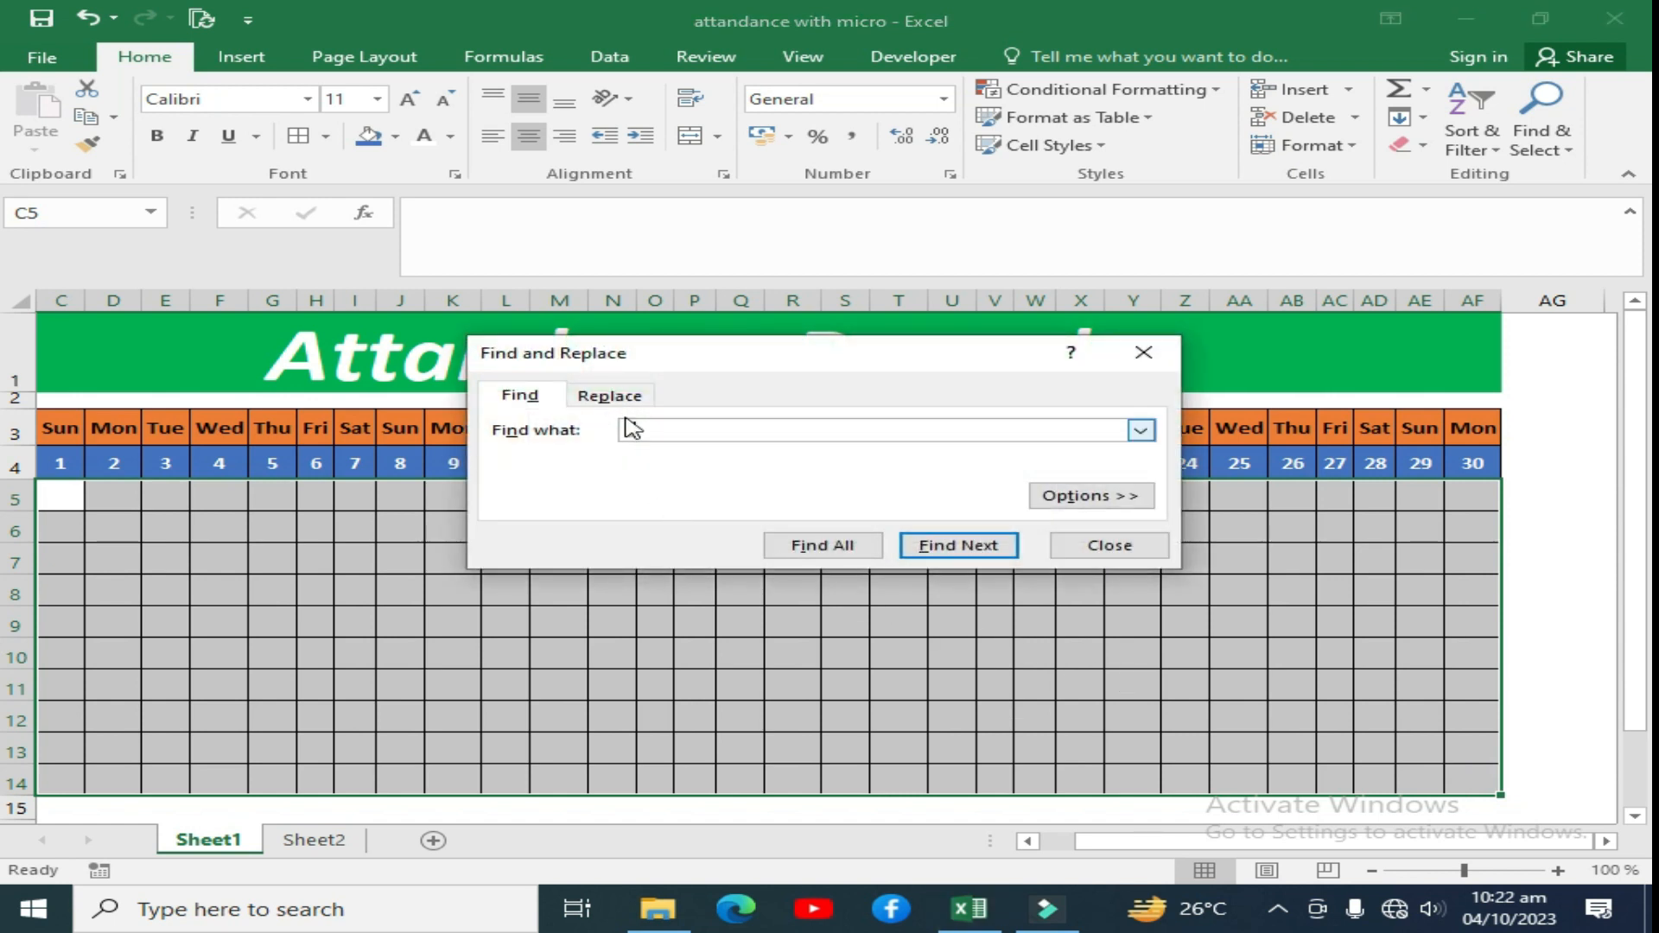
left_click(610, 394)
double_click(644, 429)
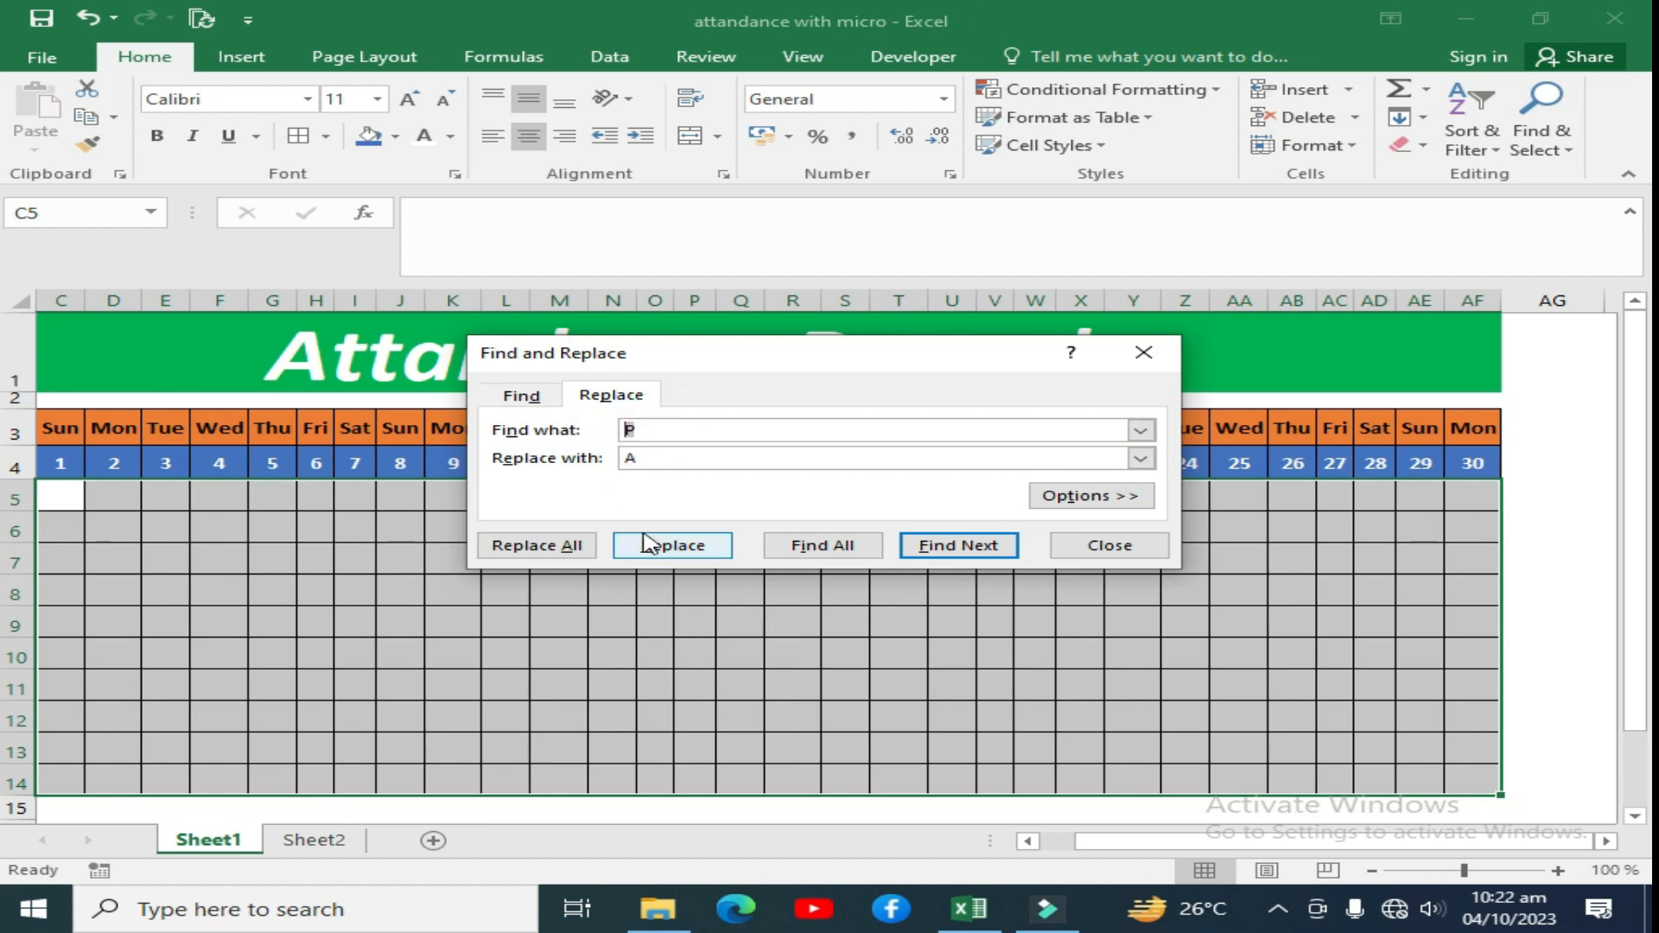
double_click(648, 457)
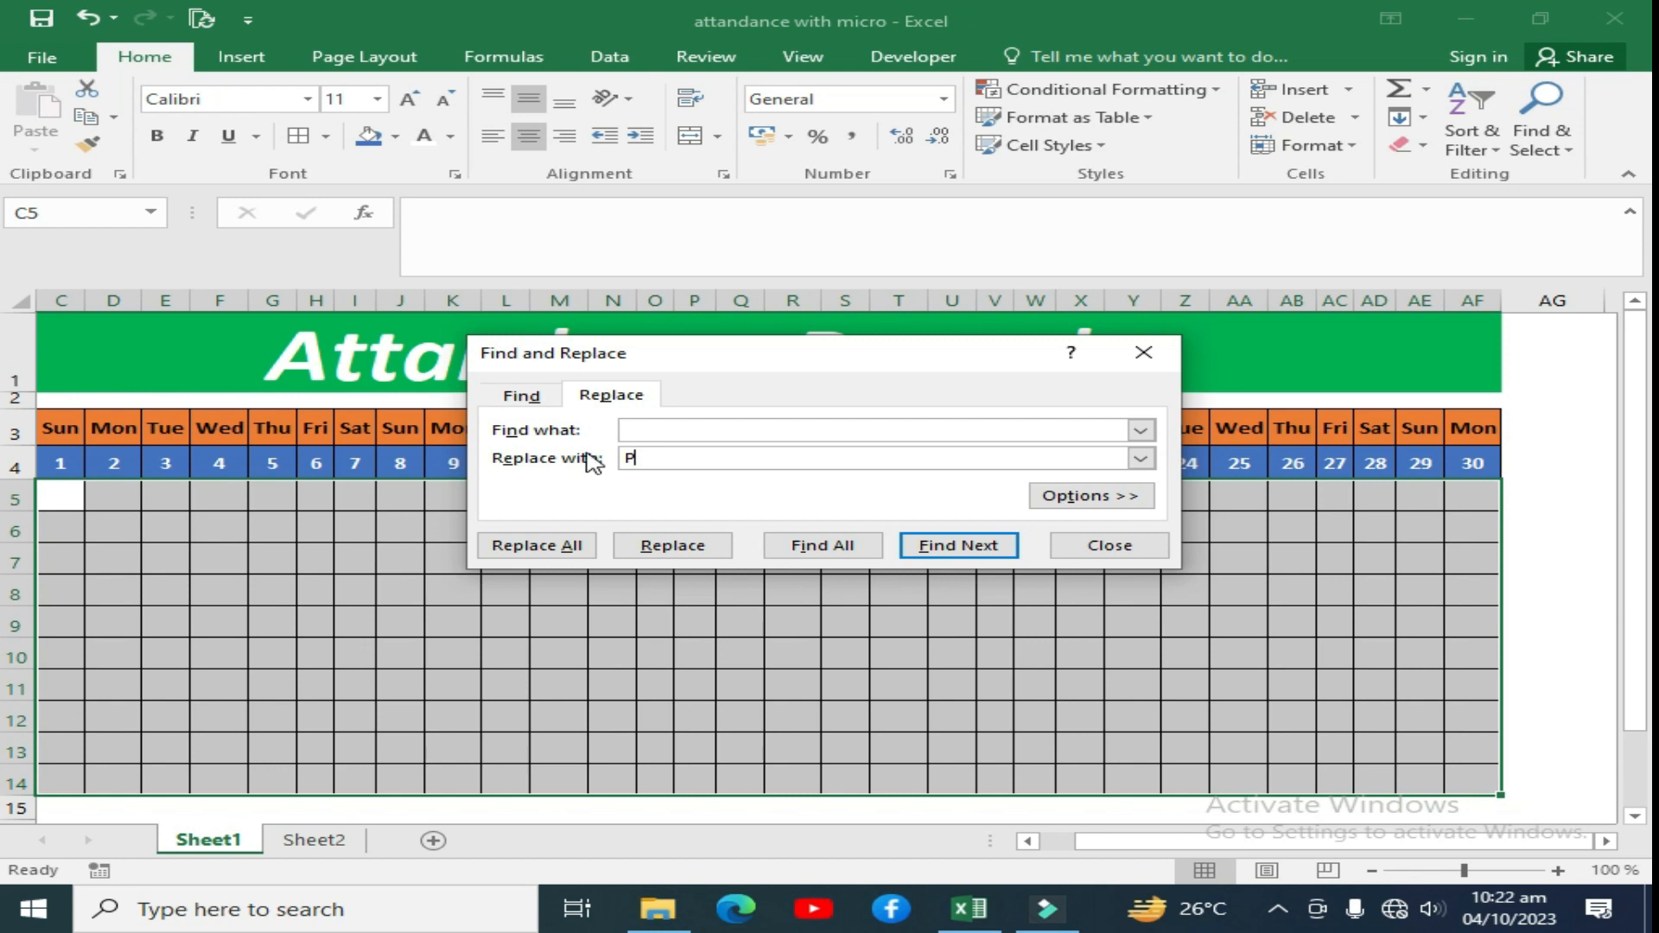
left_click(539, 551)
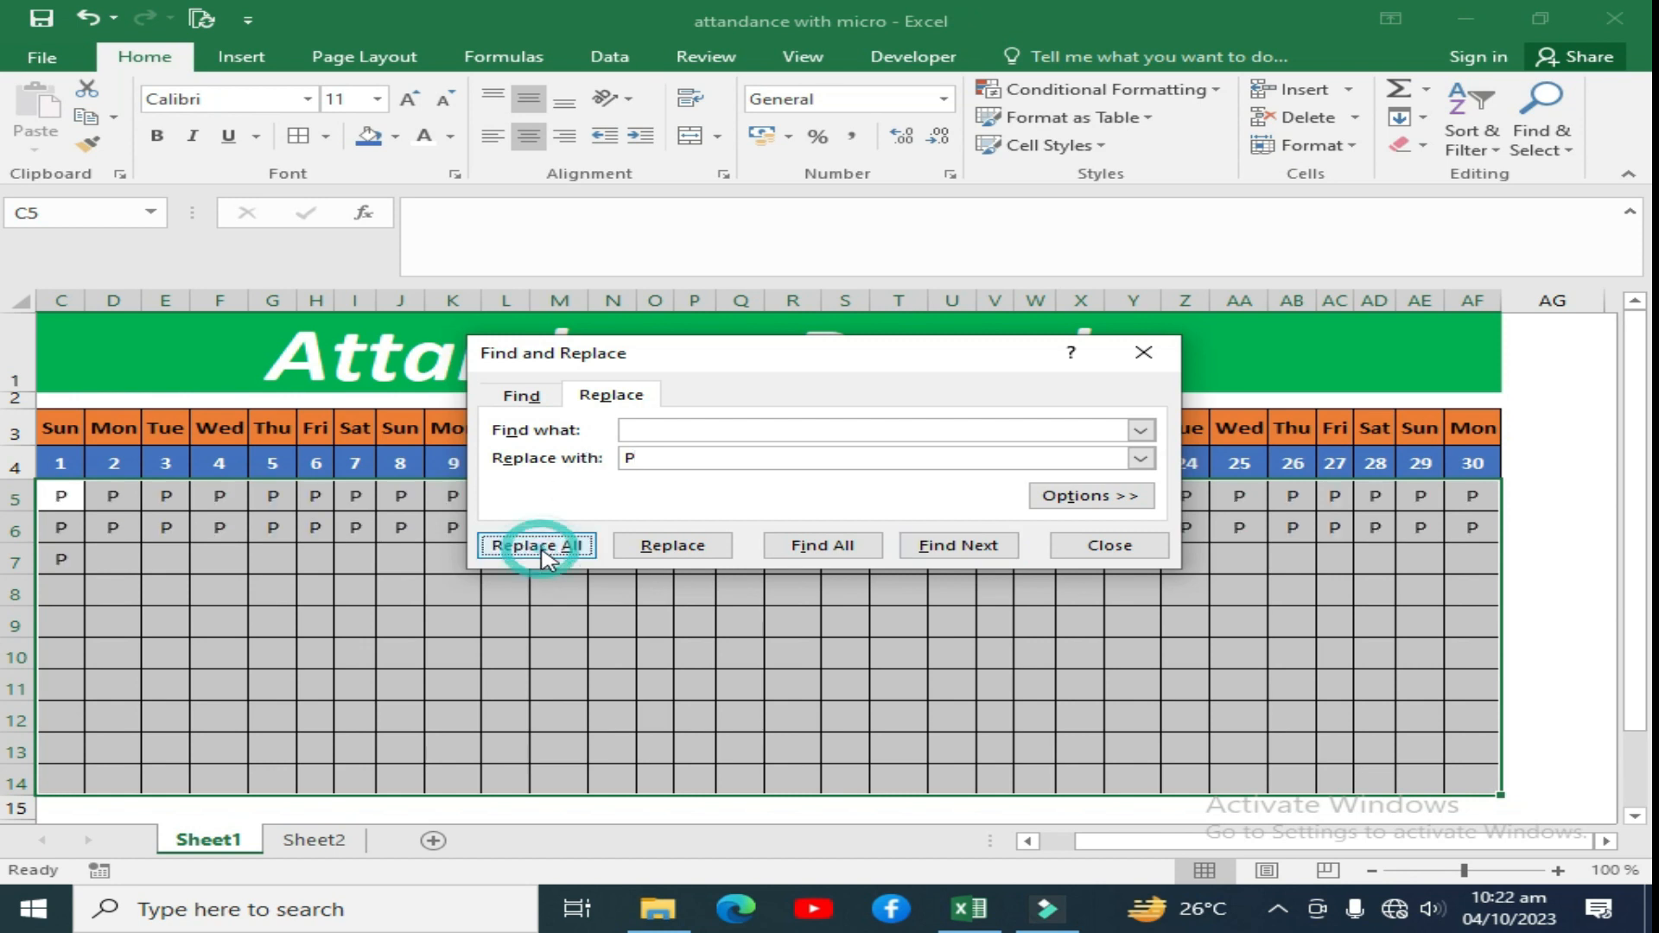
left_click(854, 523)
left_click(1104, 545)
scroll(795, 713, "down", 2)
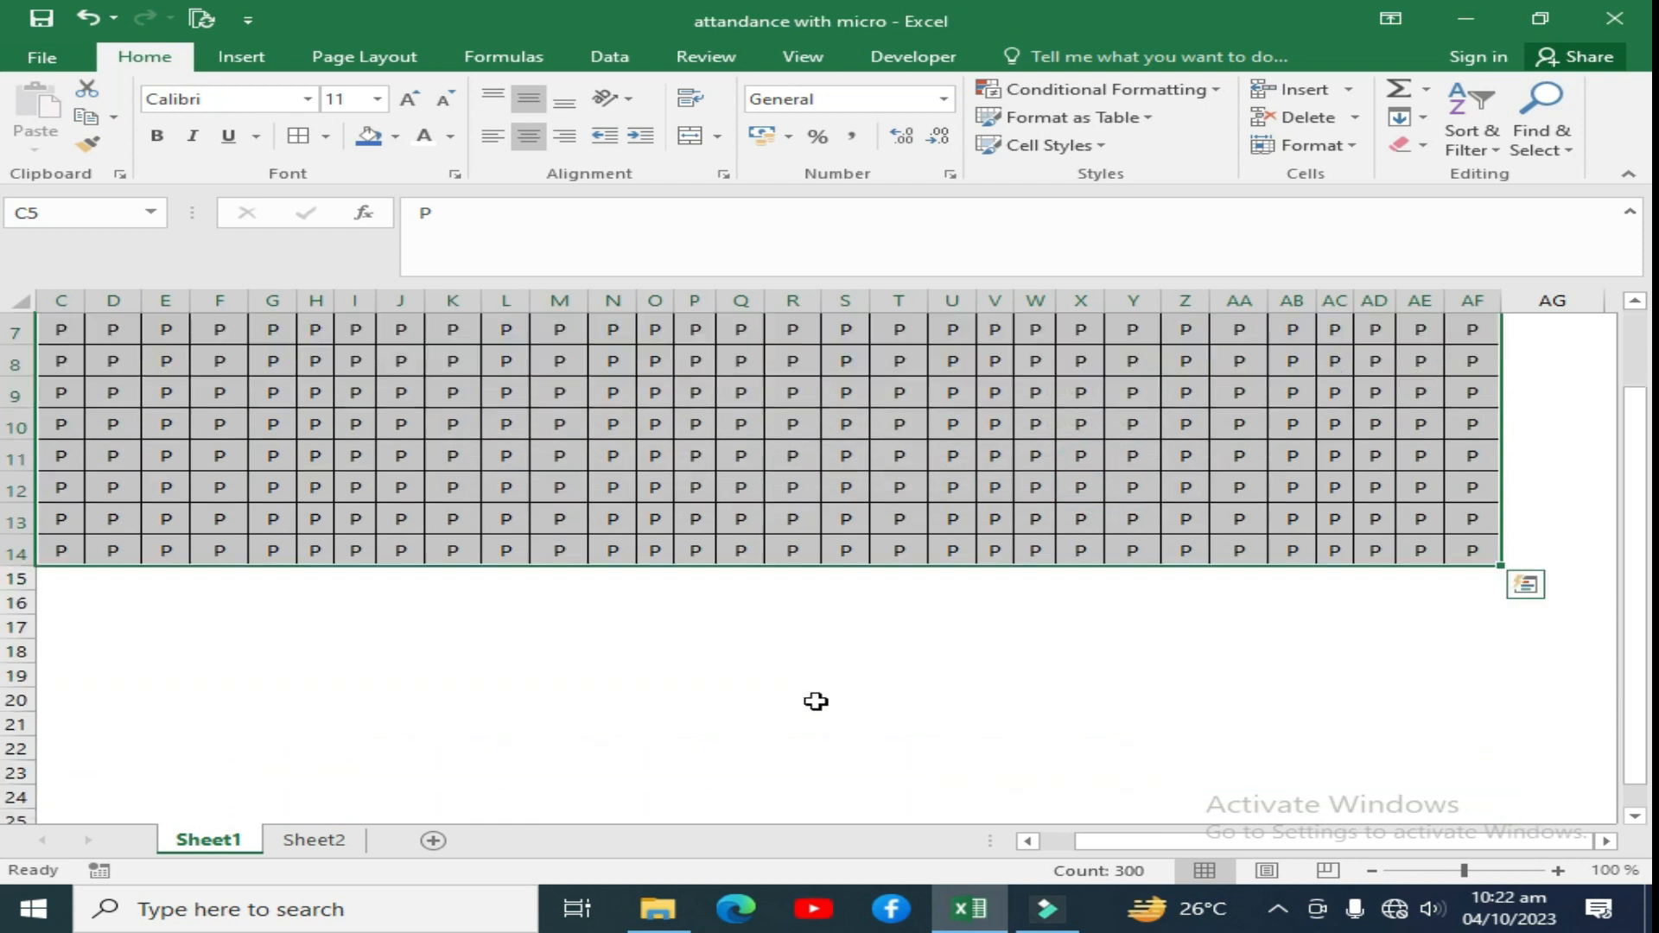
scroll(818, 663, "up", 2)
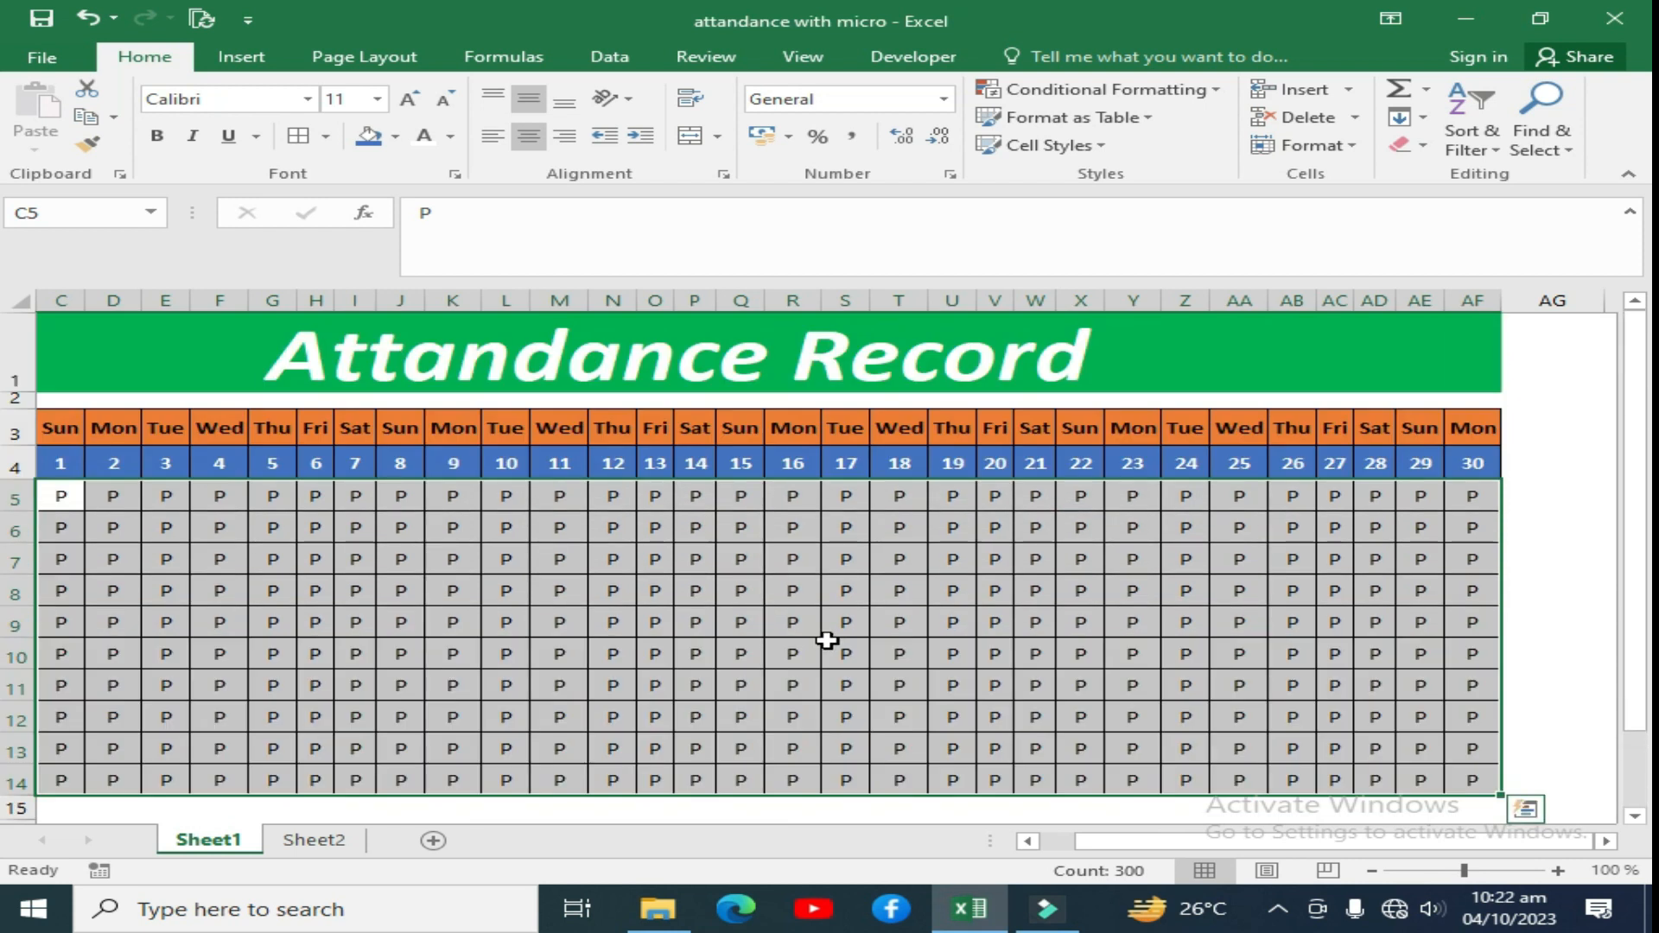
left_click_drag(1206, 843, 1158, 847)
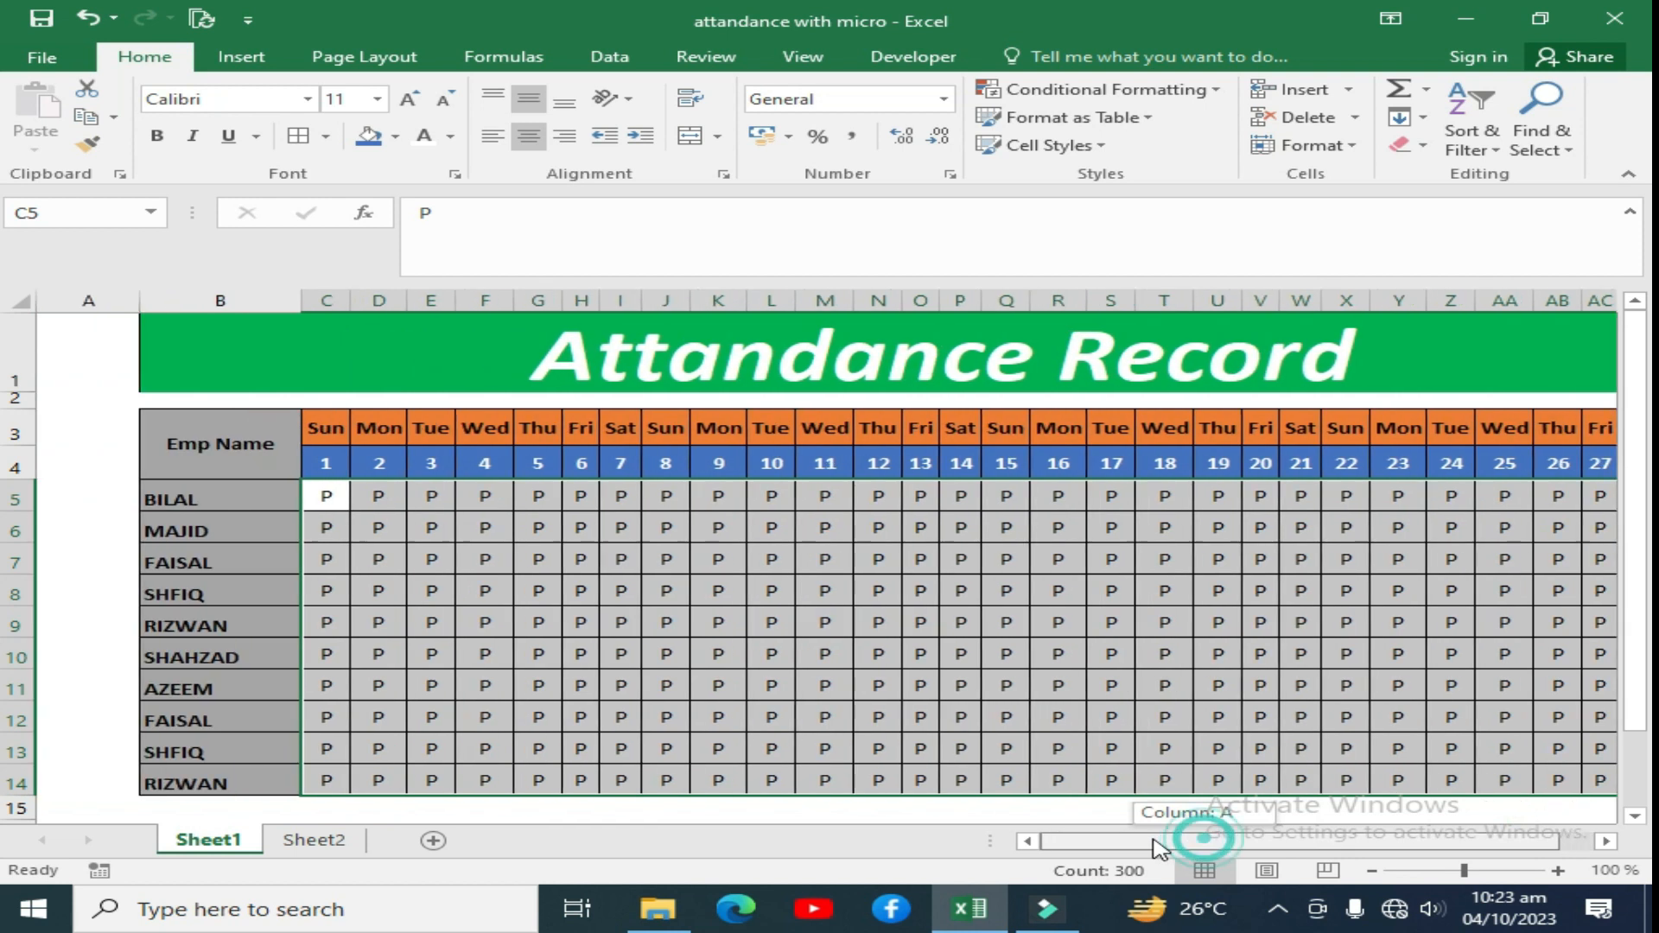
Fill the attendance cells of the five Sunday columns (C, J, Q, X and AE, rows 5 to 14) with standard yellow
left_click(771, 647)
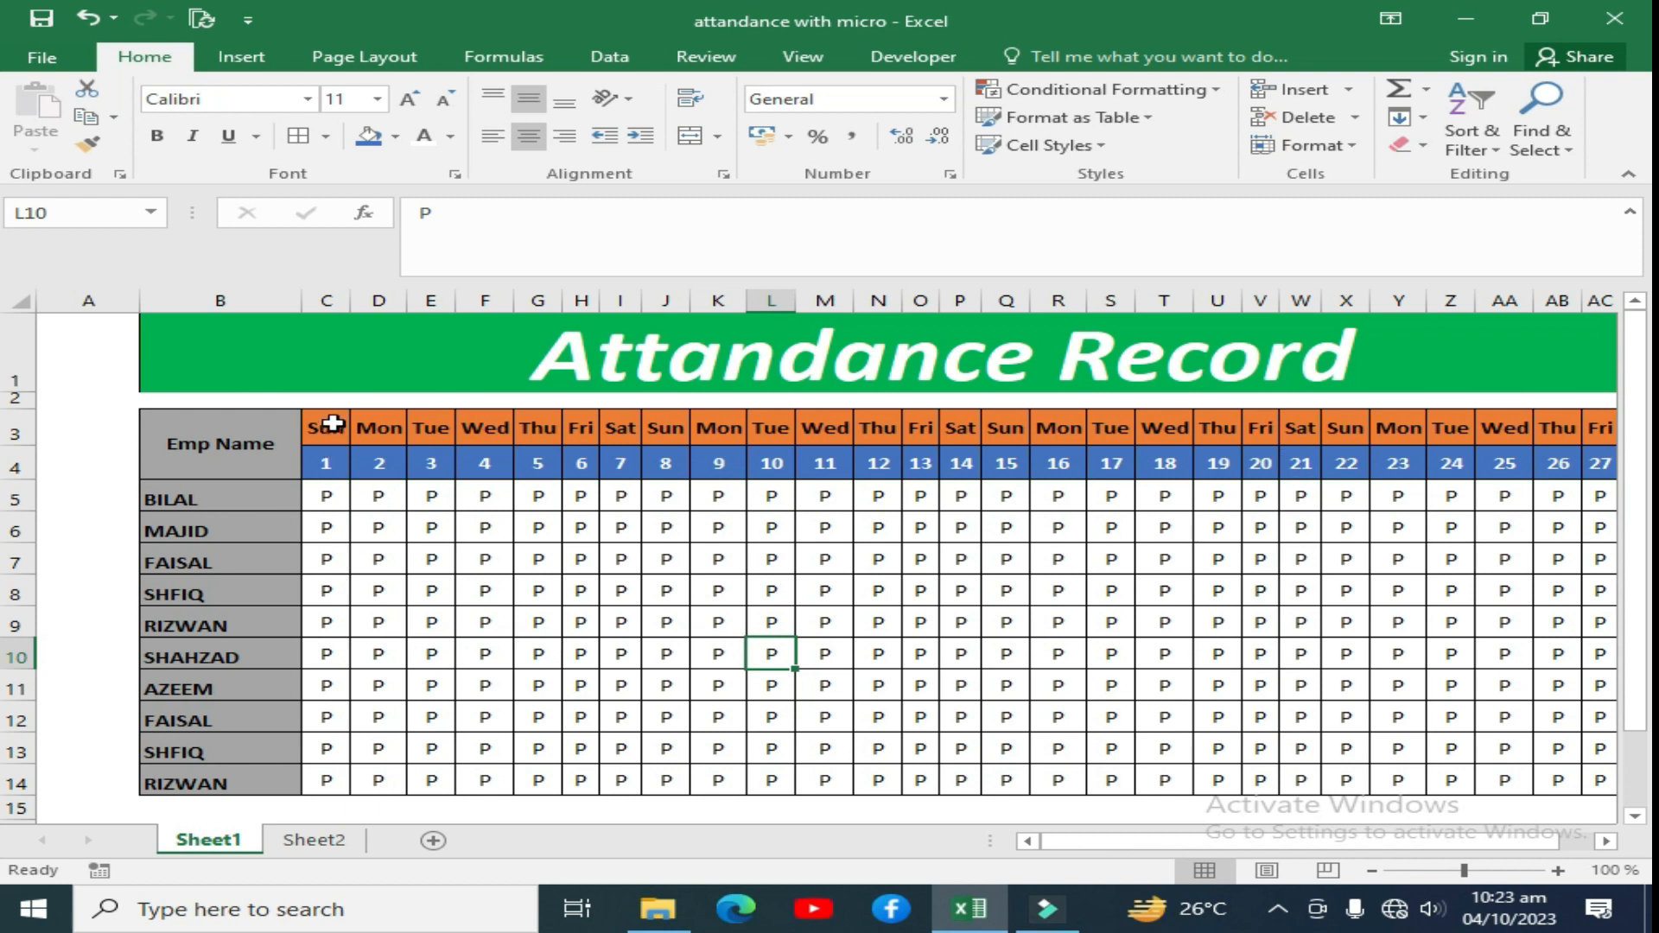
left_click_drag(326, 510, 322, 781)
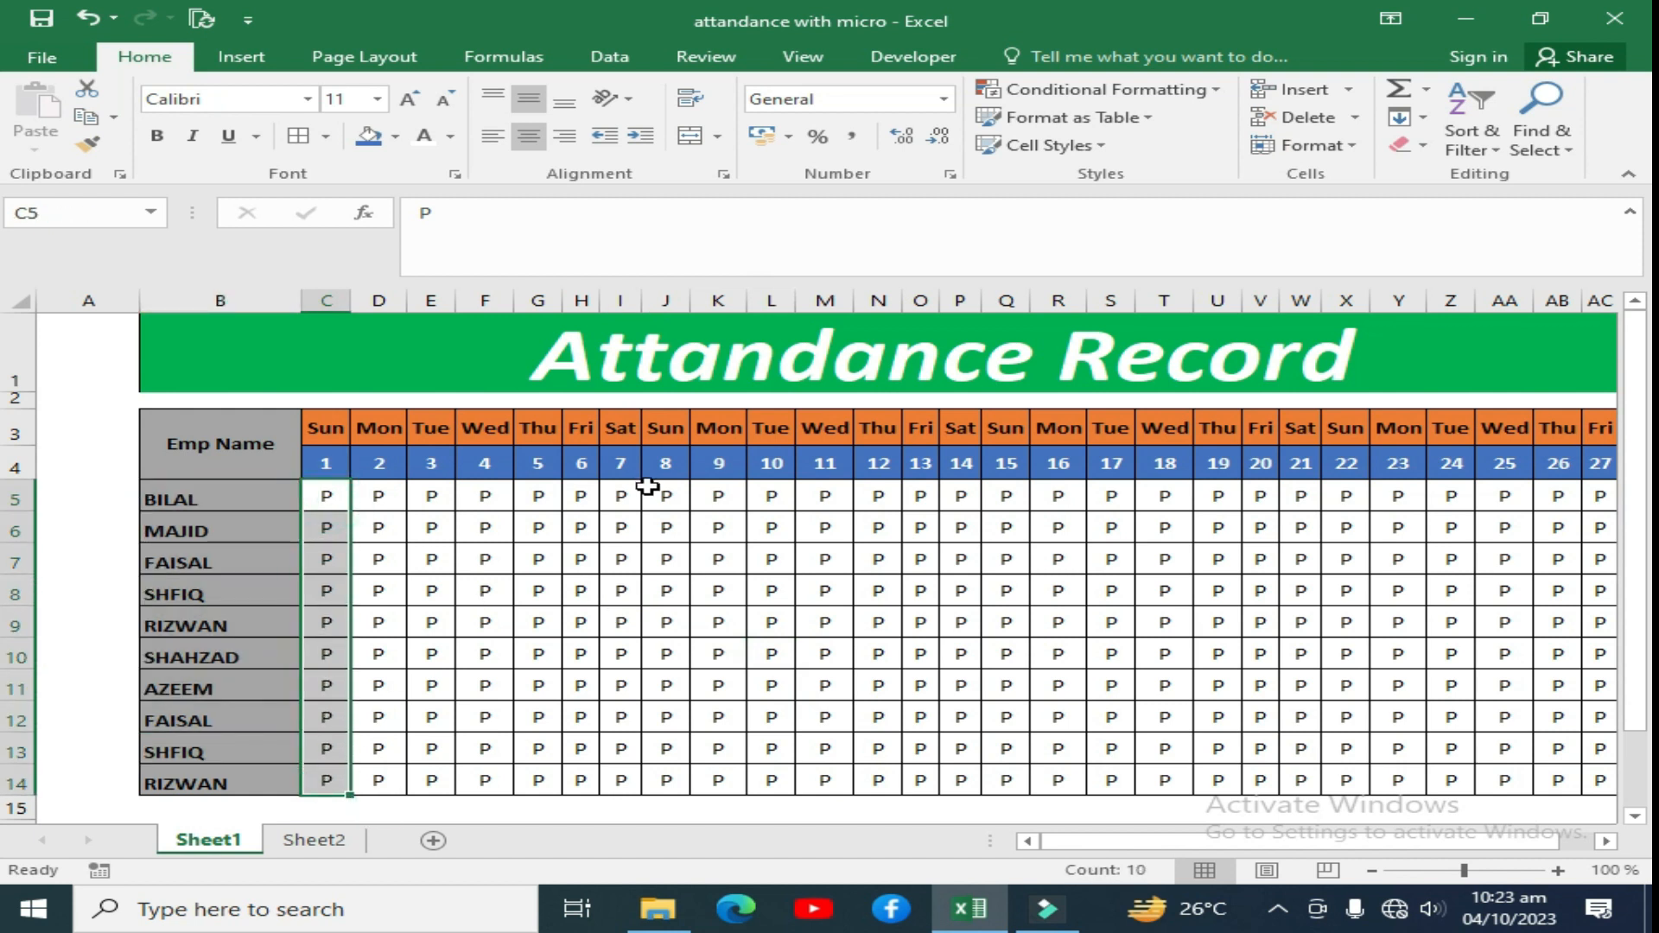
left_click_drag(658, 497, 650, 778, "ctrl")
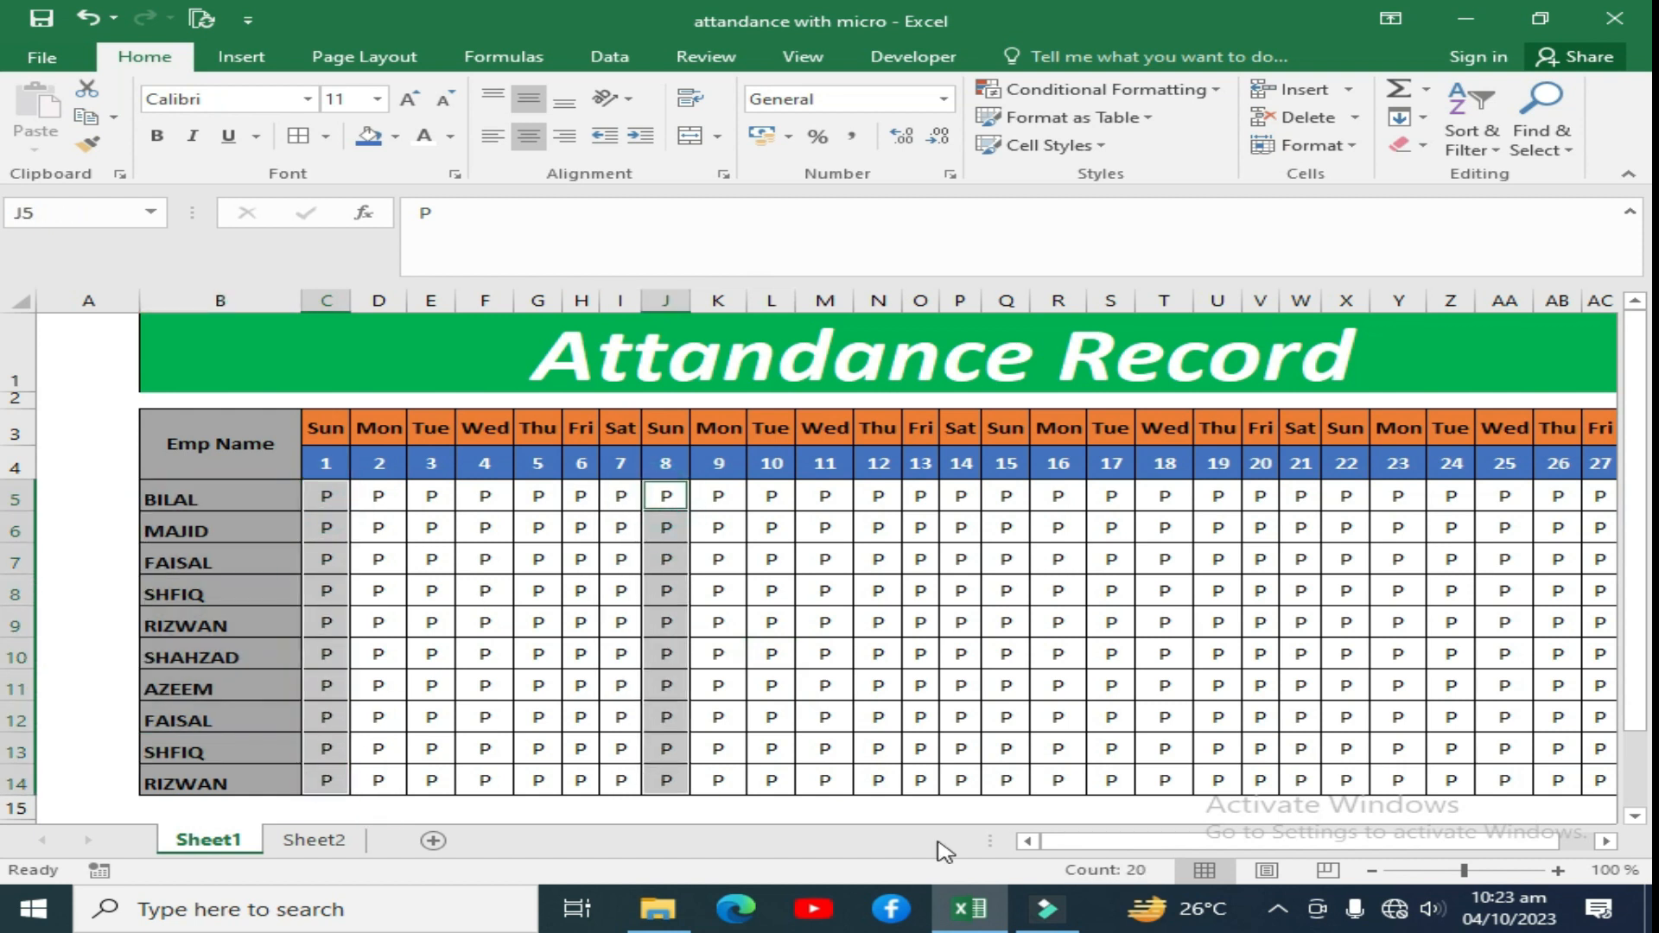
scroll(1074, 795, "right", 2)
left_click_drag(741, 497, 740, 779, "ctrl")
left_click_drag(1080, 497, 1079, 781, "ctrl")
left_click_drag(1417, 497, 1417, 781, "ctrl")
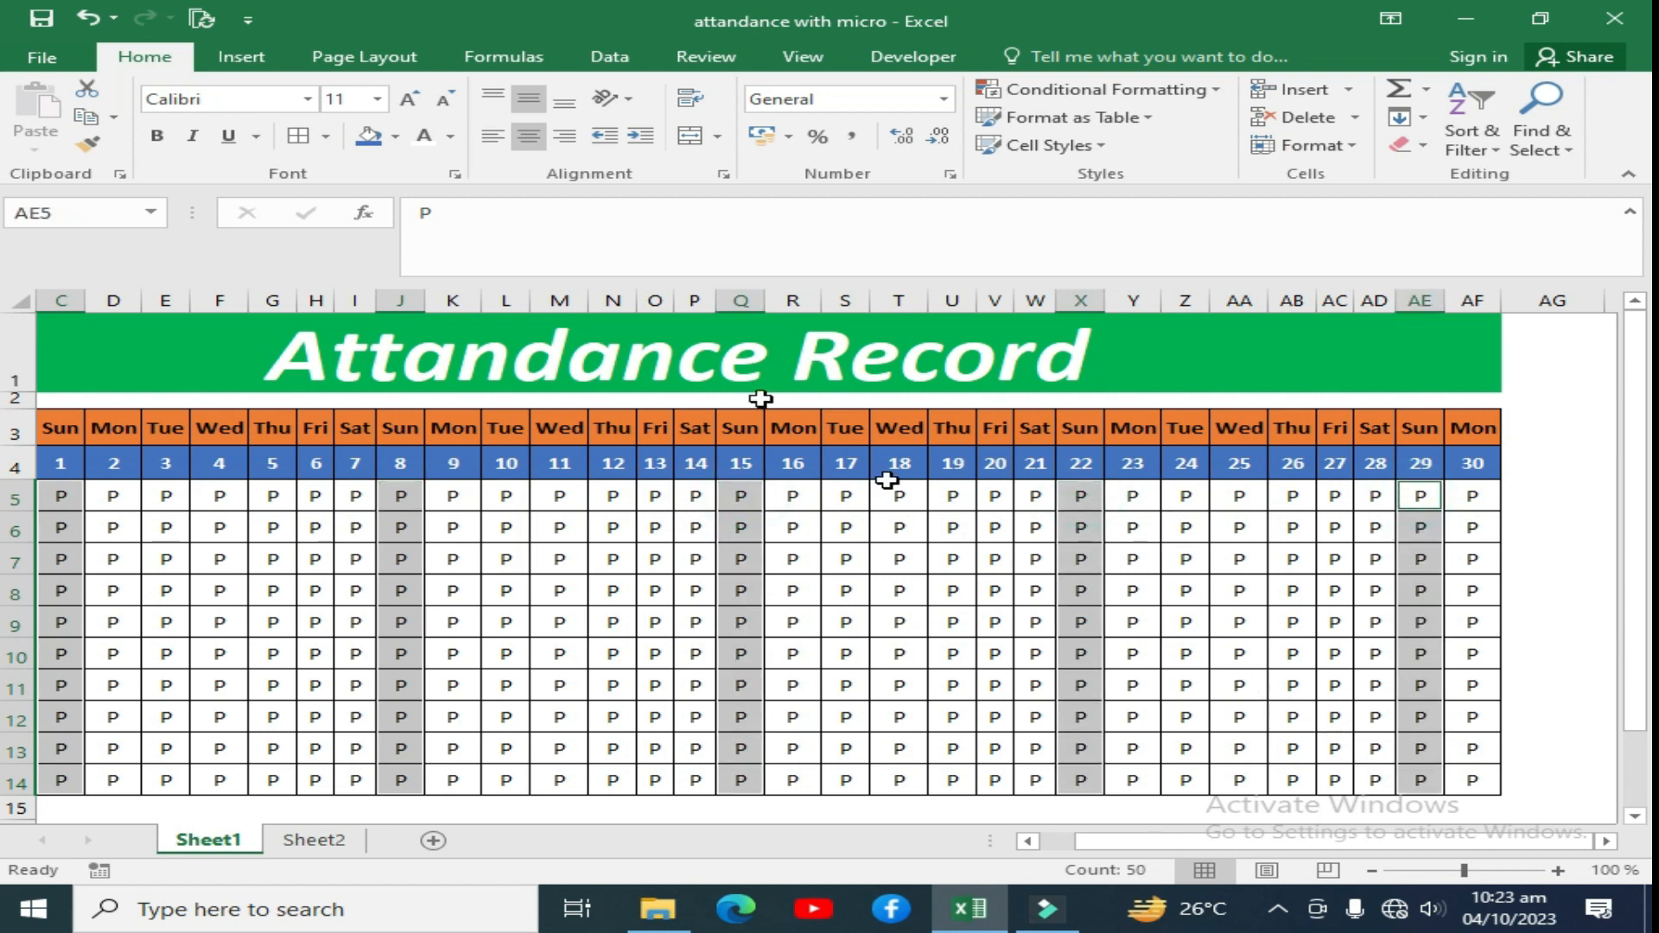
left_click(393, 143)
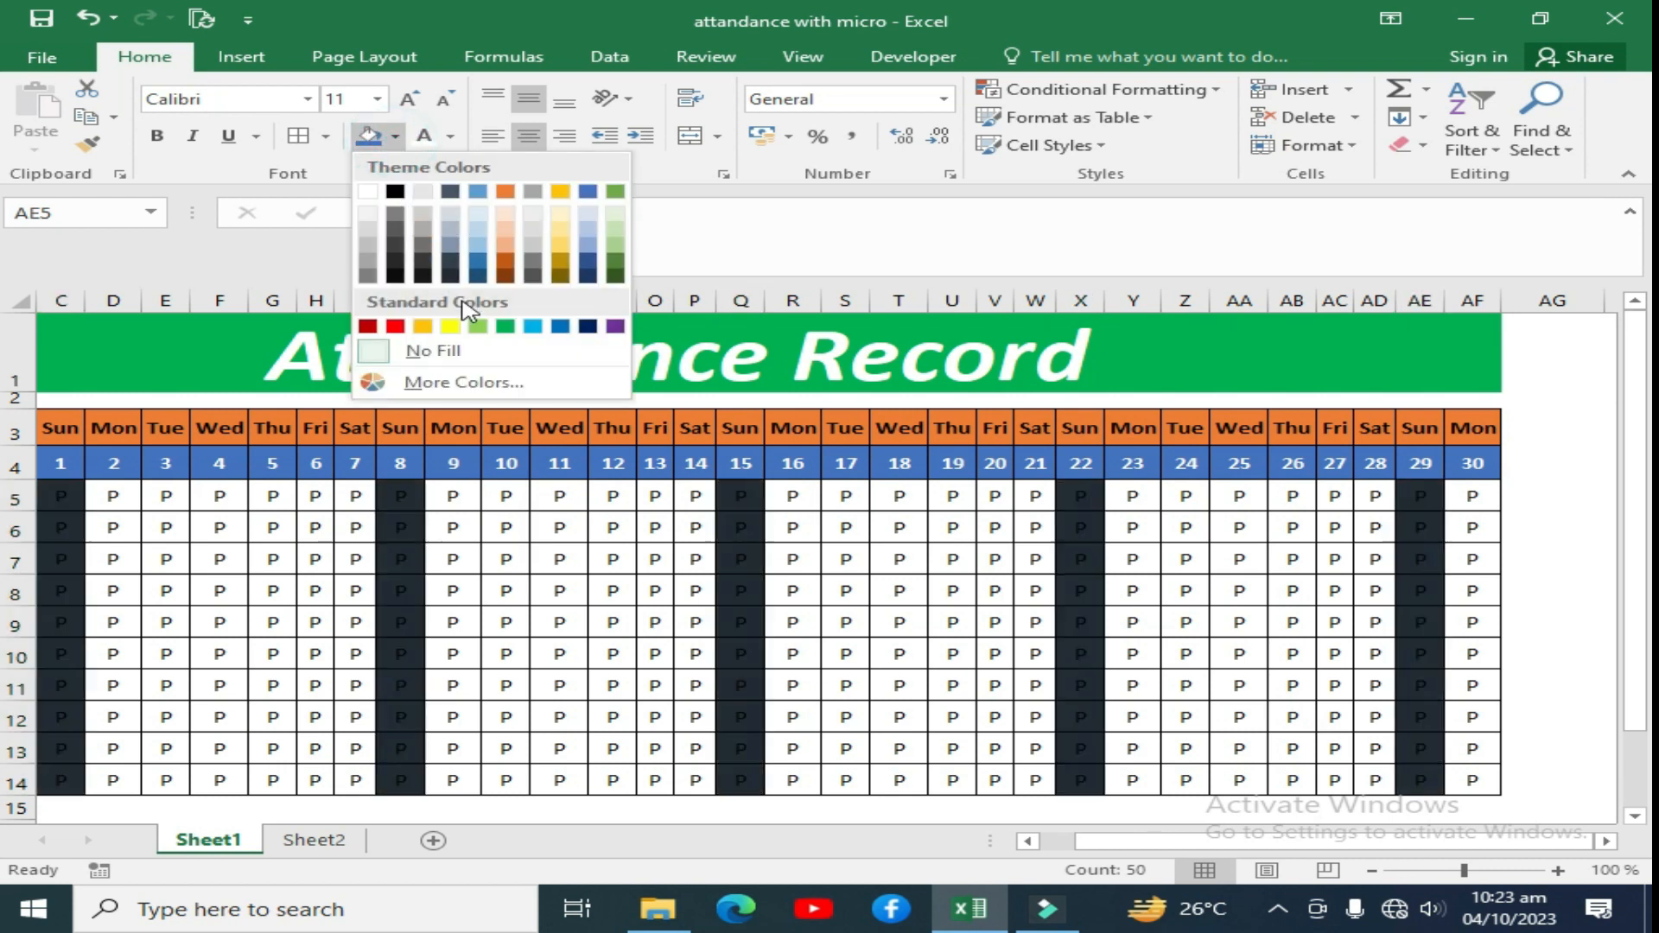
left_click(449, 326)
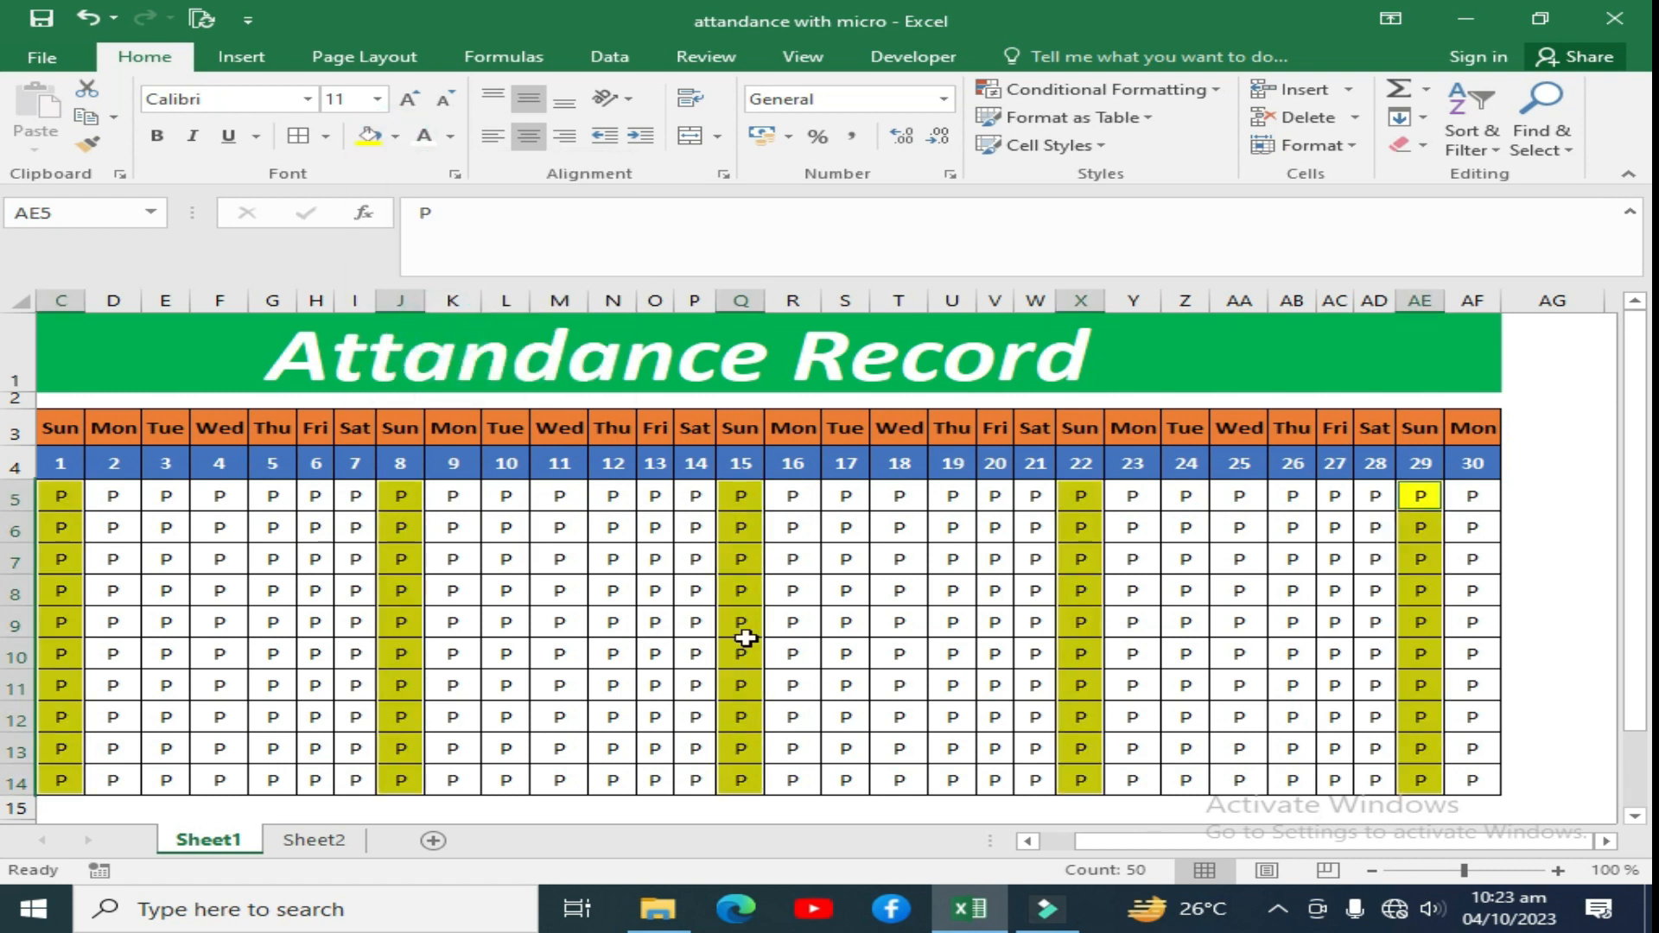
Replace every P with R in the selected yellow Sunday cells
left_click_drag(1140, 856, 1137, 855)
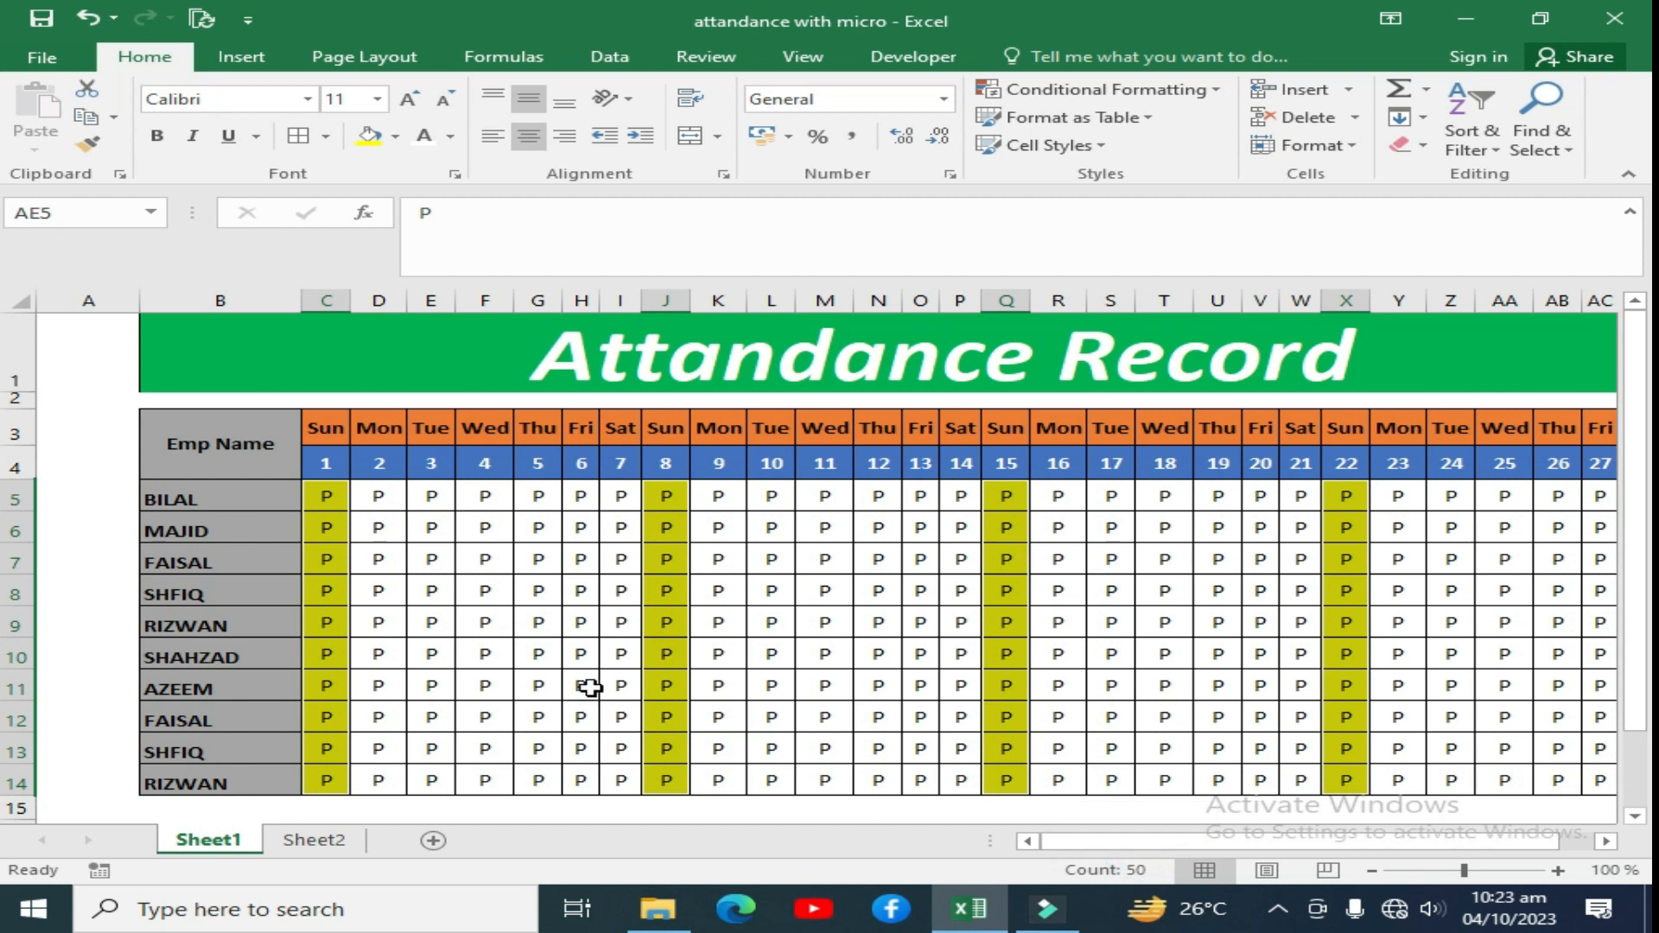
key("ctrl+f")
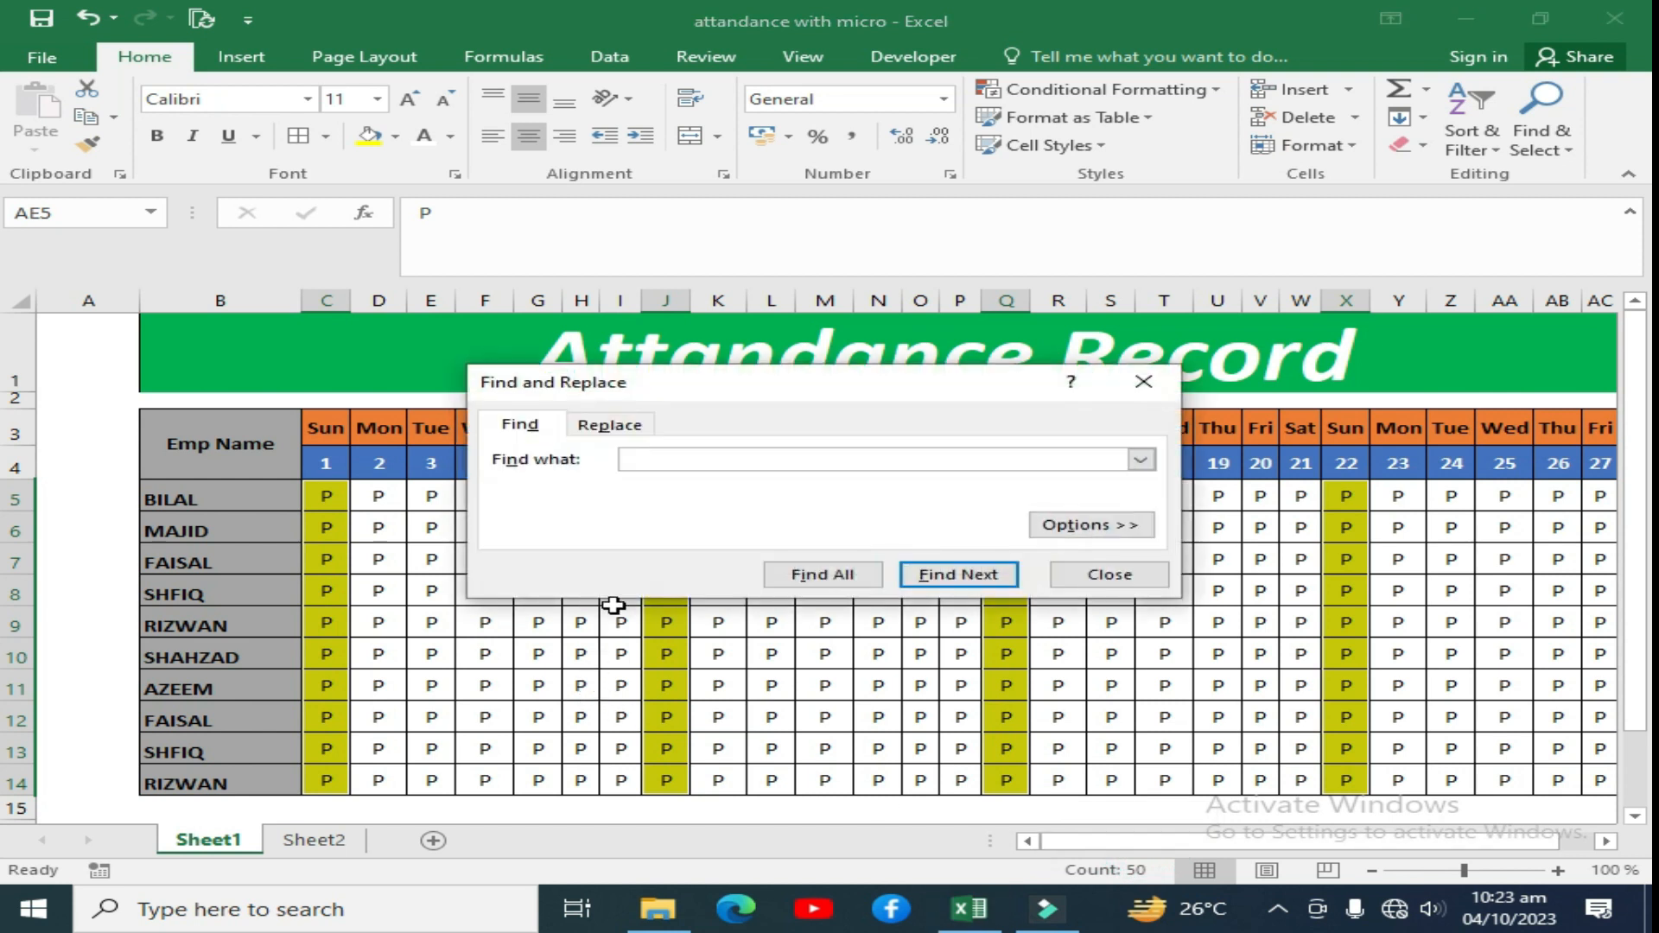
left_click(608, 432)
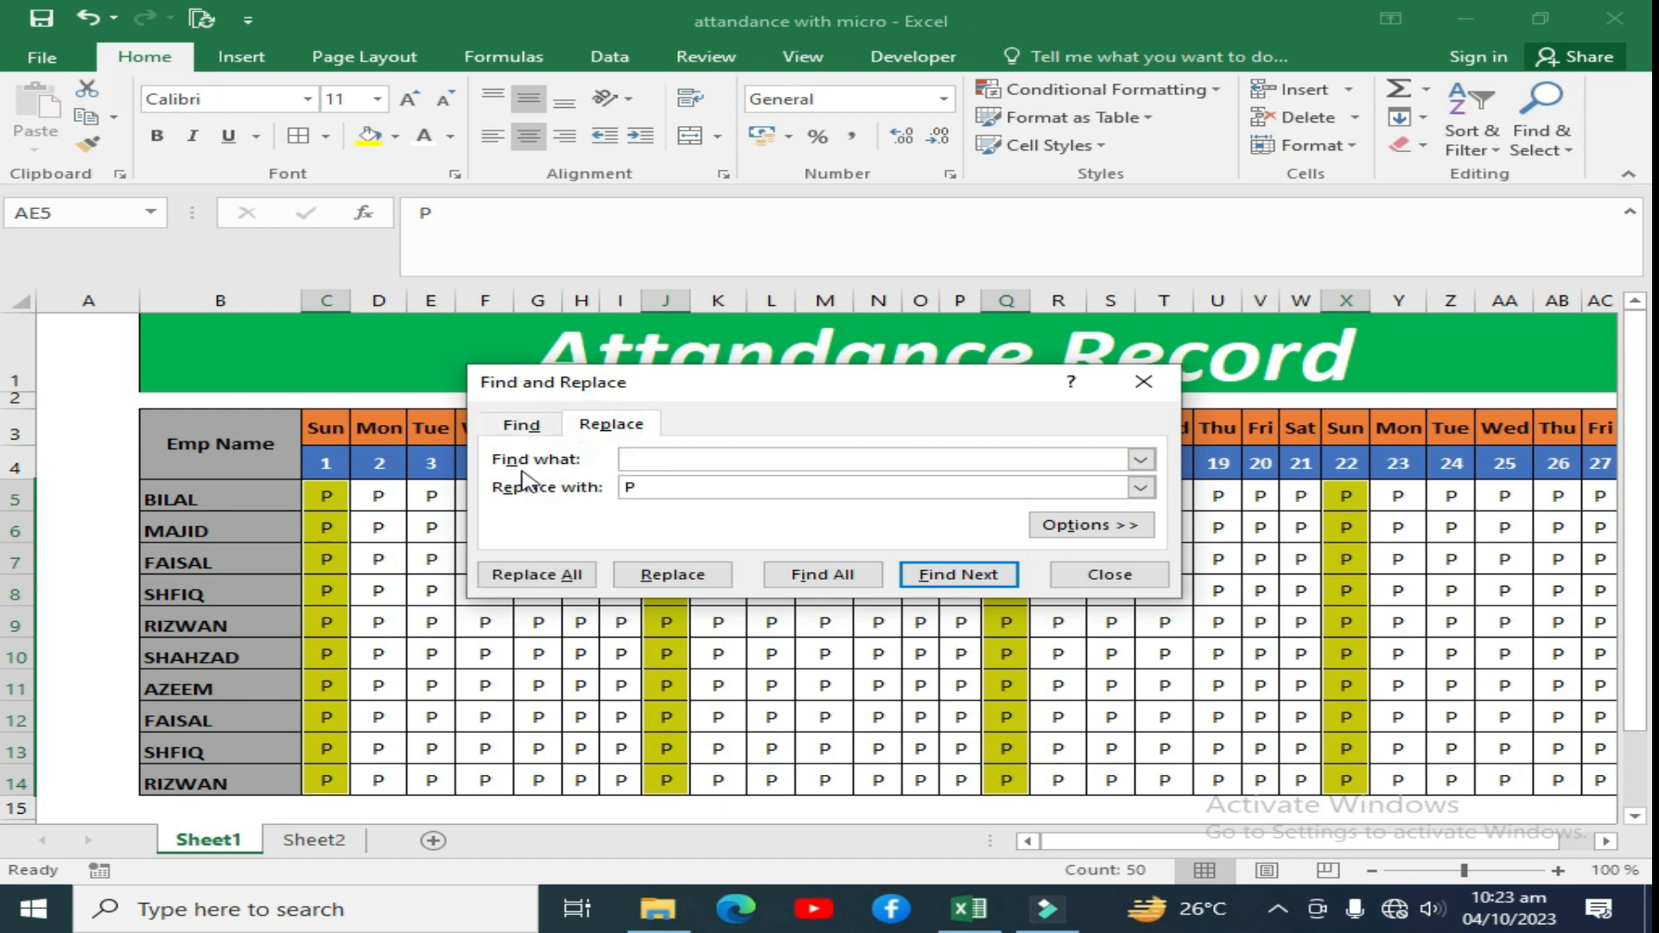
left_click(652, 485)
left_click(553, 576)
left_click(827, 527)
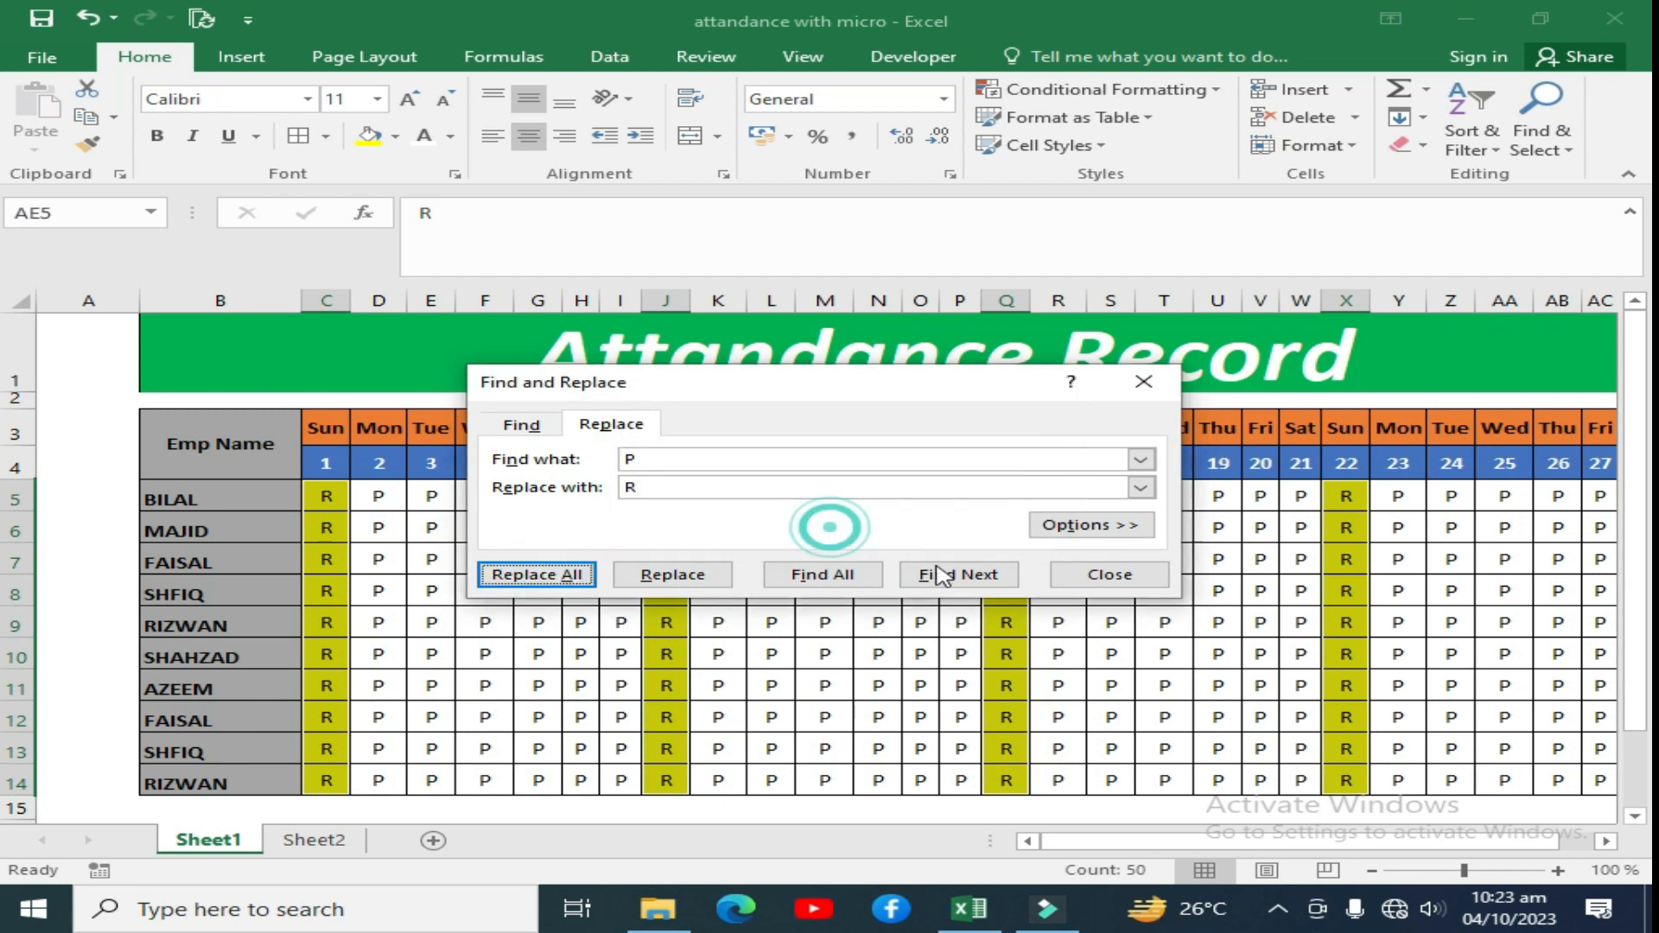
left_click(1092, 574)
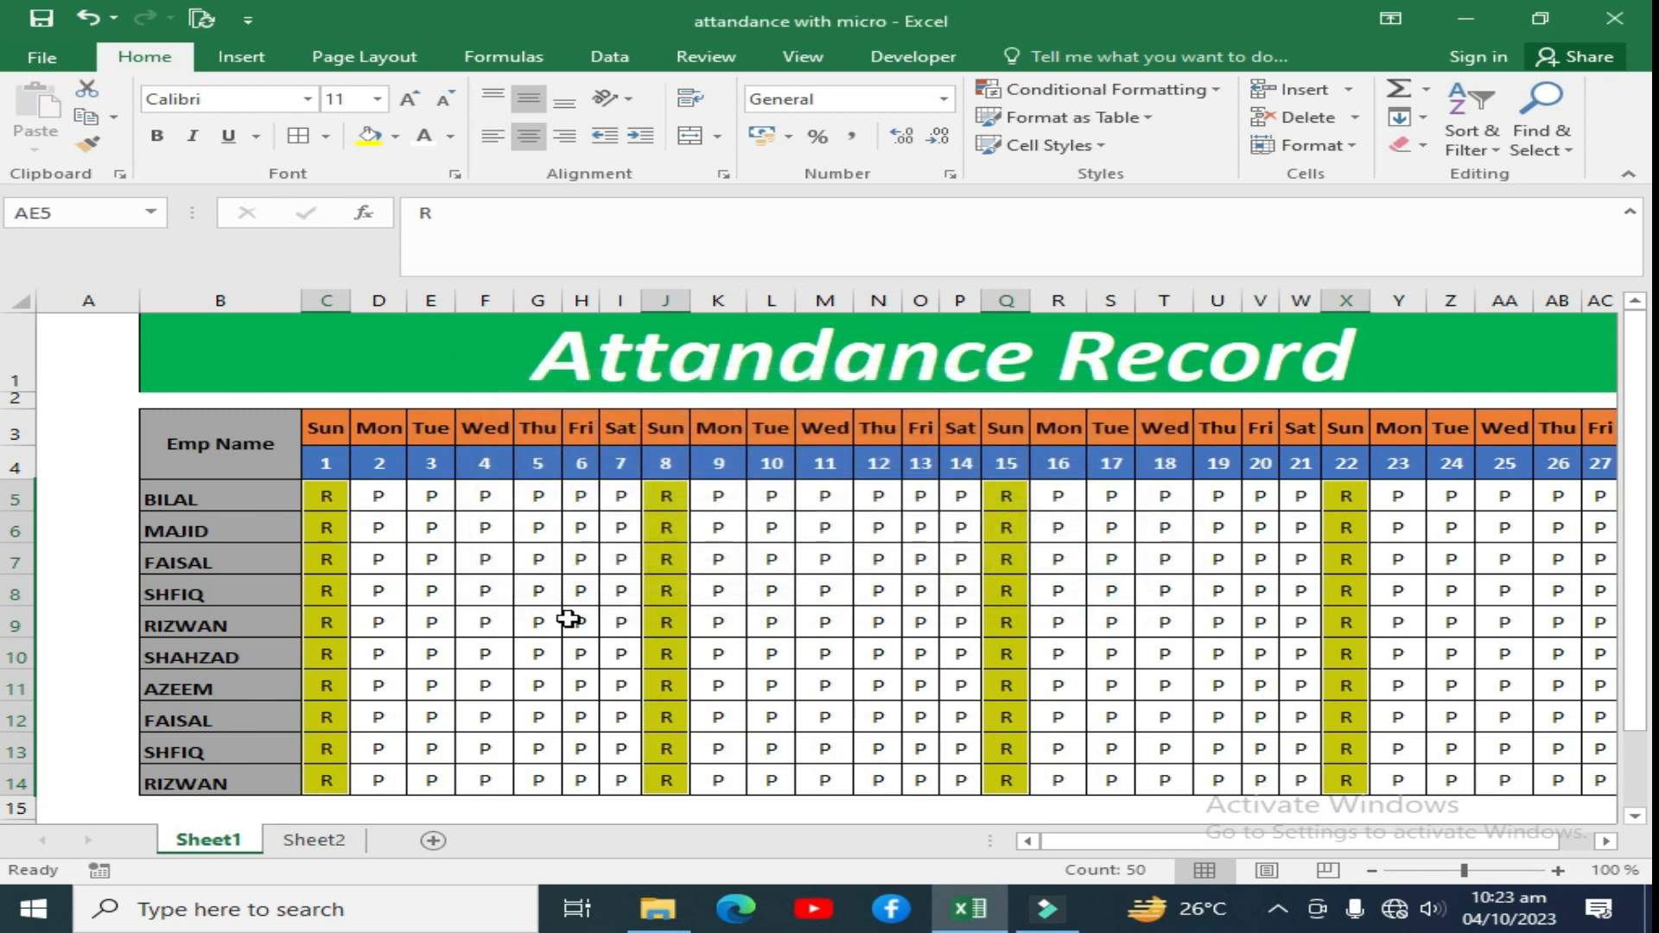
left_click_drag(1162, 844, 1350, 859)
left_click_drag(1225, 859, 851, 785)
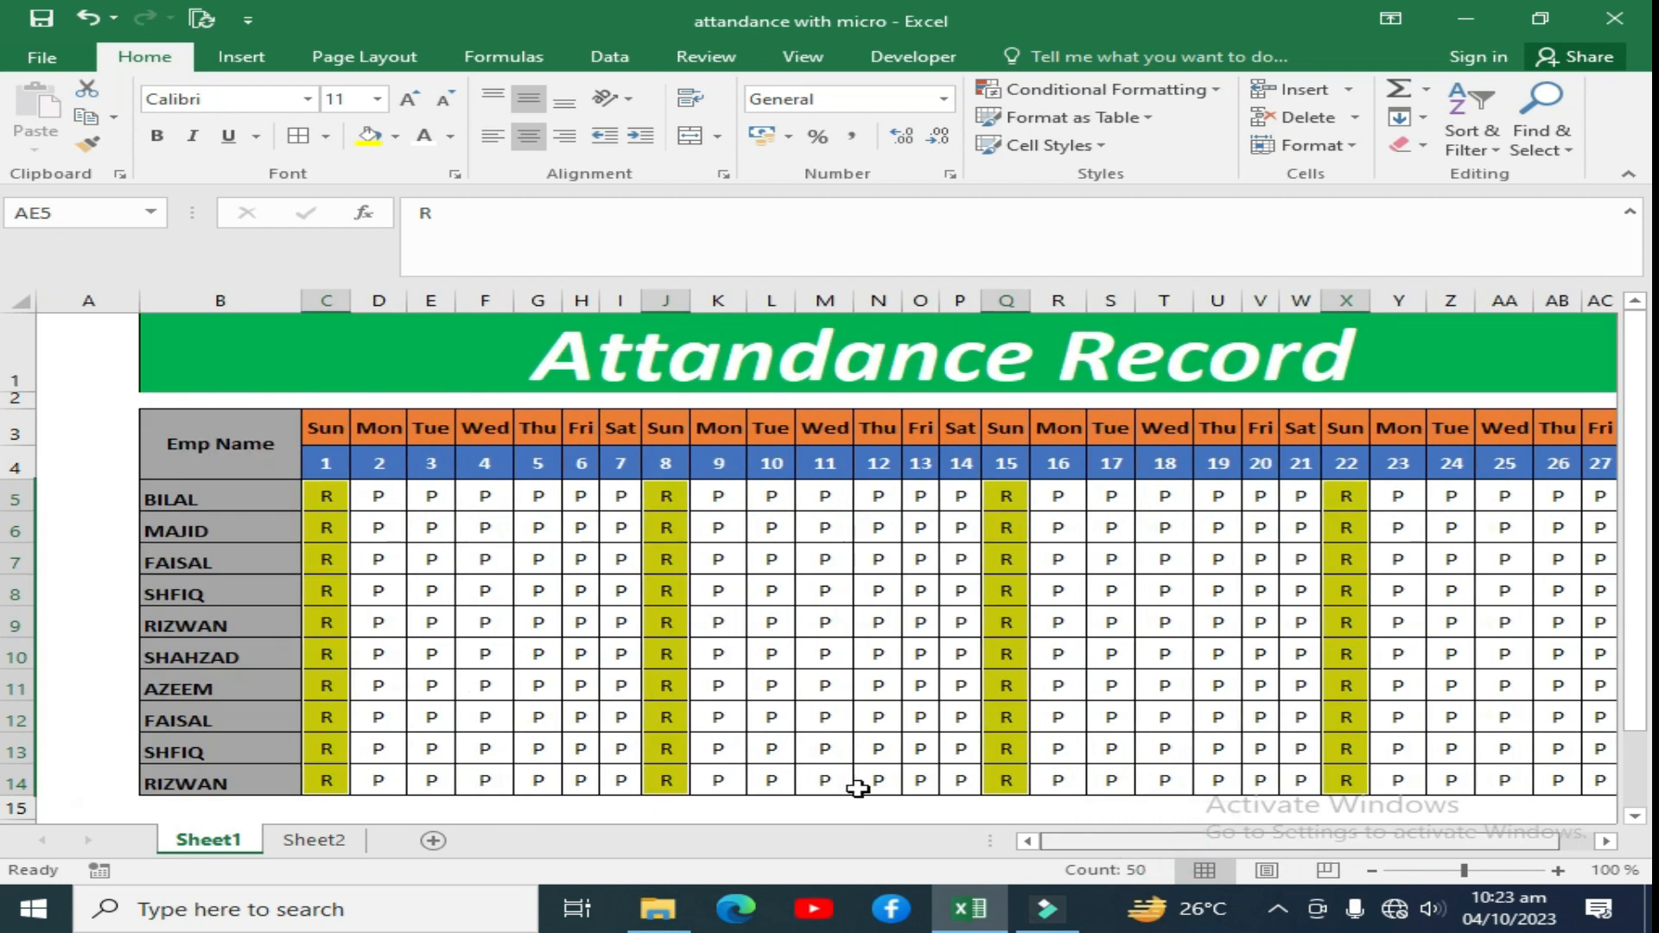
left_click(824, 559)
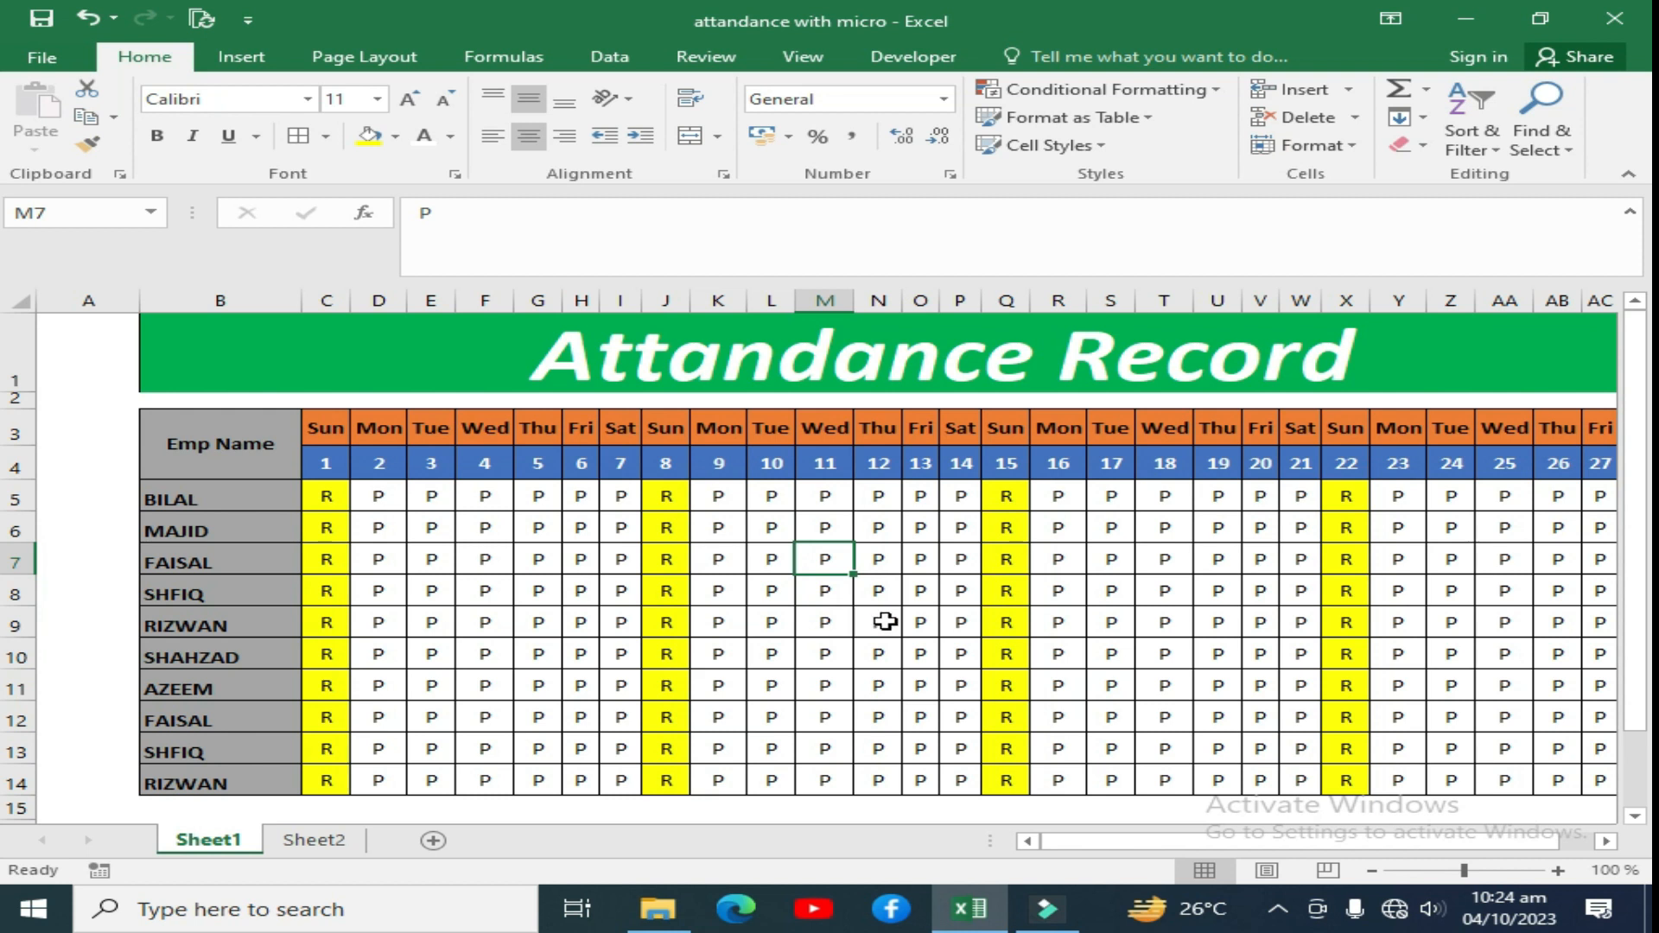
Replace P with A in cells F6, M8, U7, F10, K11, U11, Z7, AB10, R7, H8, O13, E13 and AA14
left_click(495, 533)
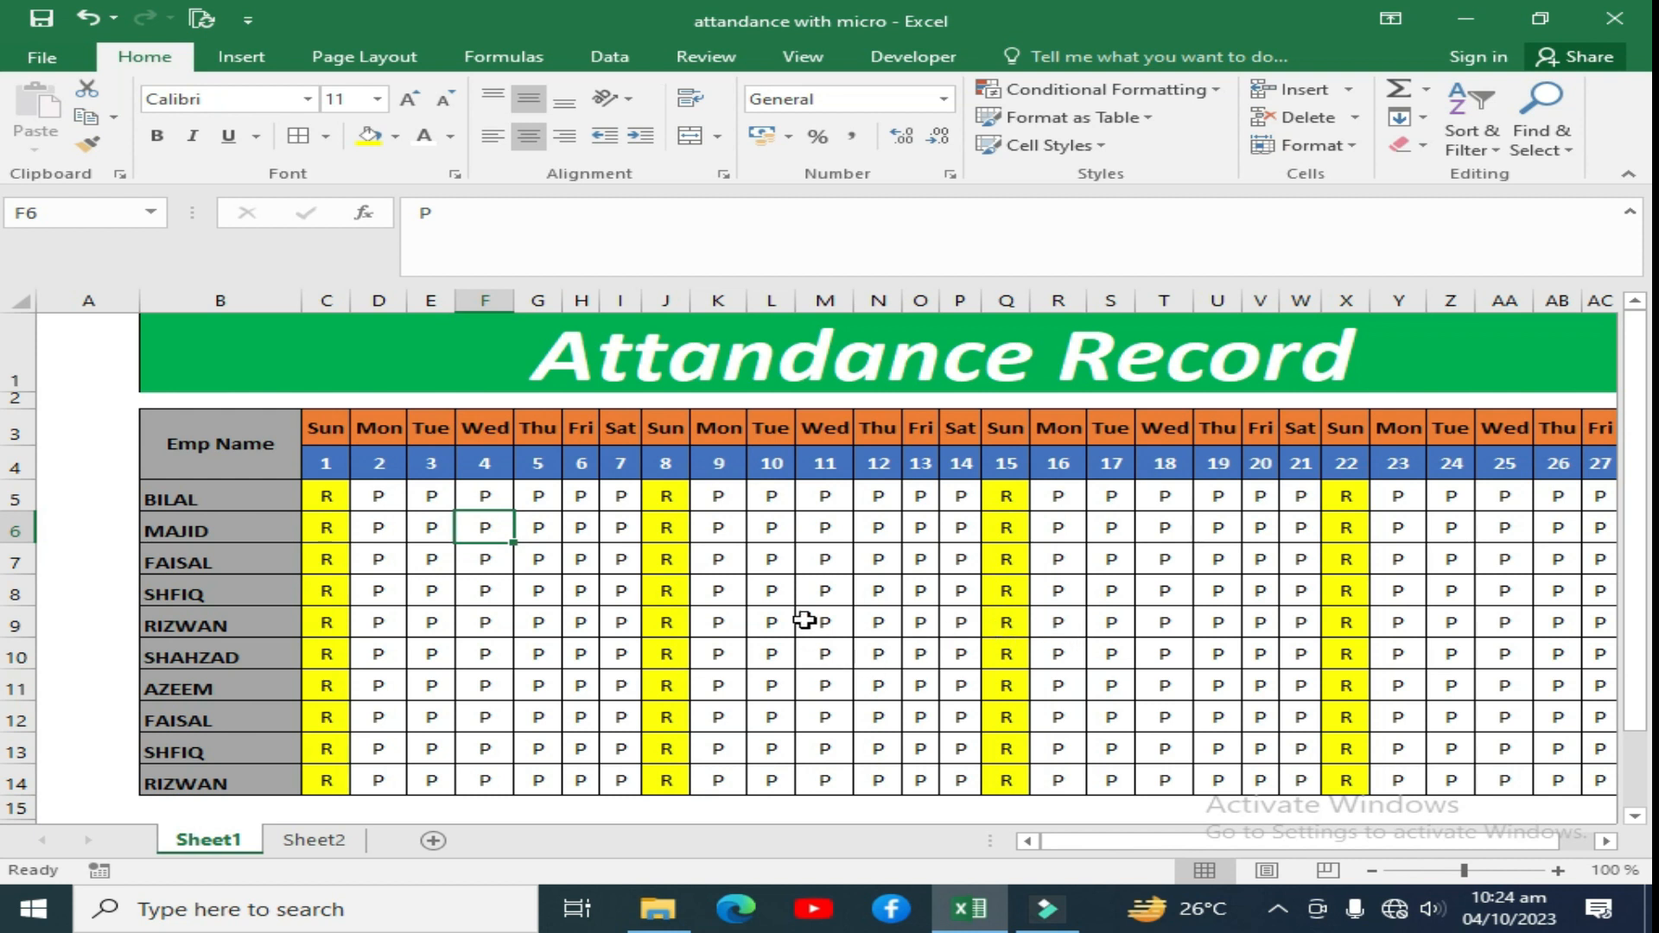
left_click(827, 595, "ctrl")
left_click(1220, 558, "ctrl")
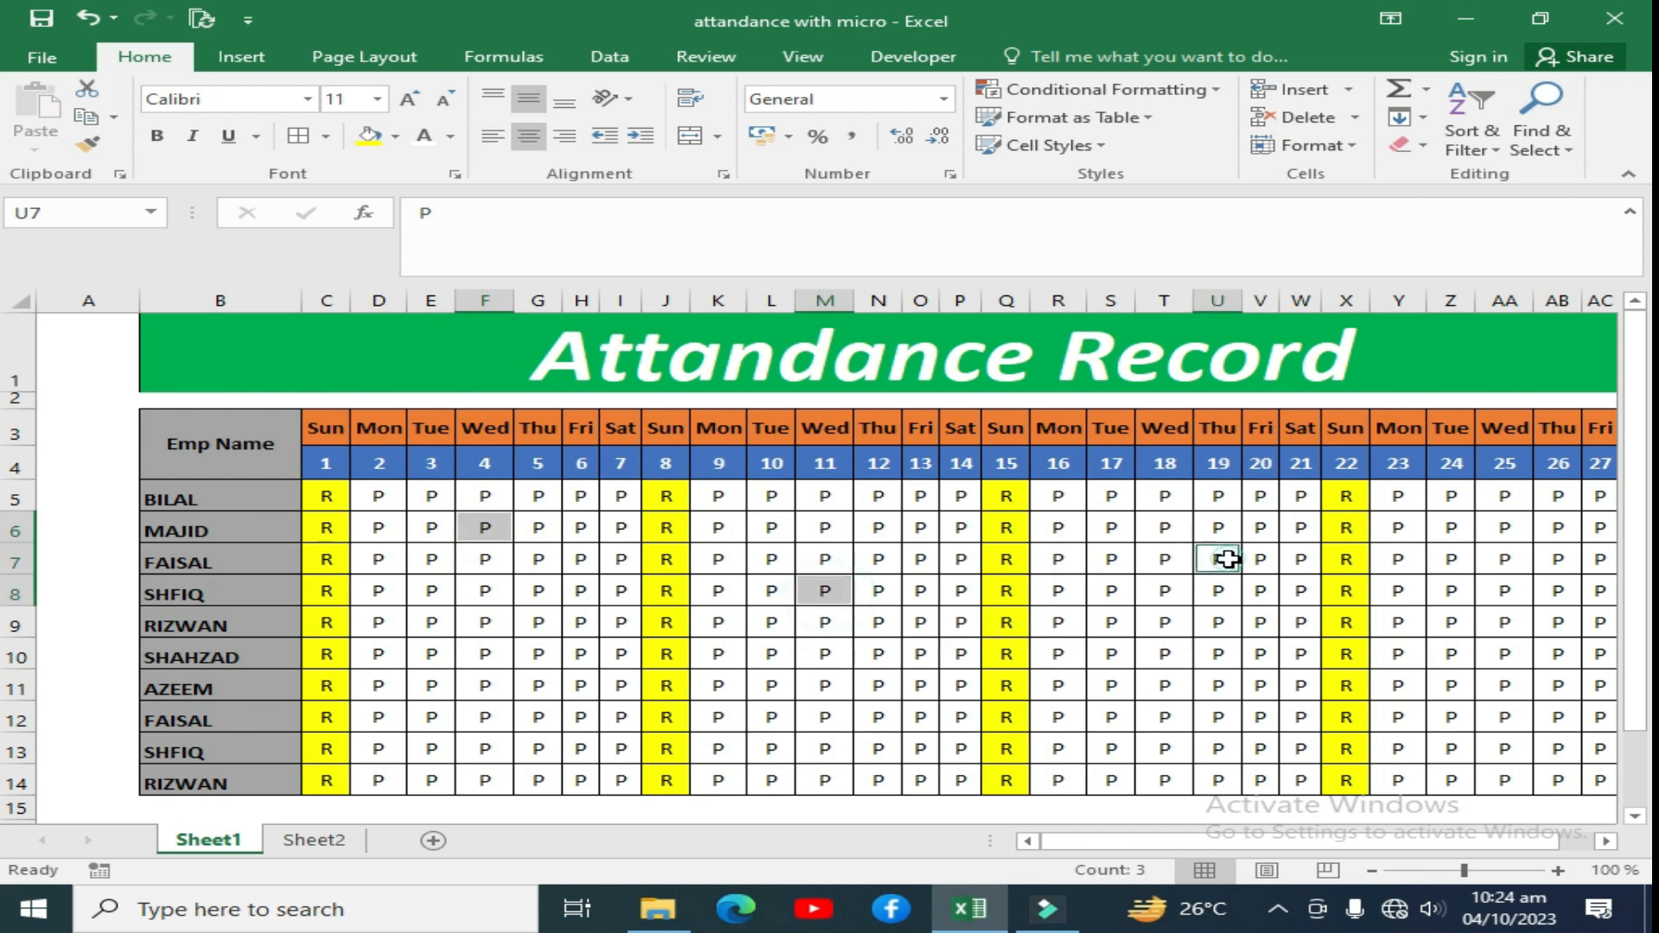
left_click(471, 653, "ctrl")
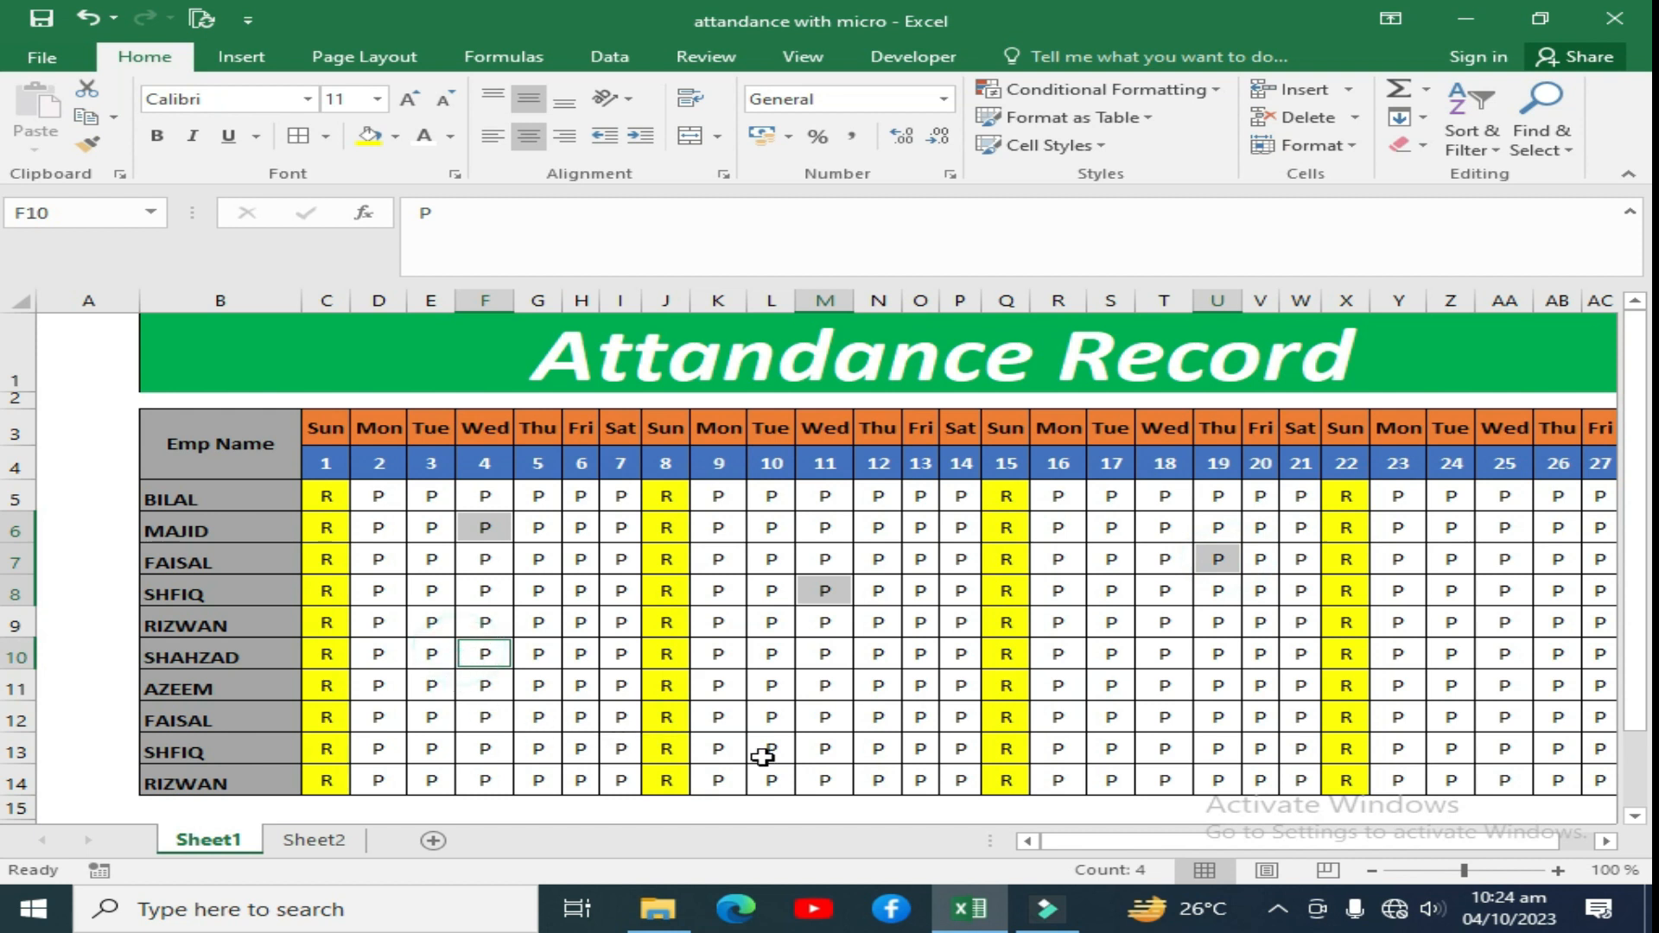
left_click(737, 687, "ctrl")
left_click(1214, 685, "ctrl")
left_click(1454, 559, "ctrl")
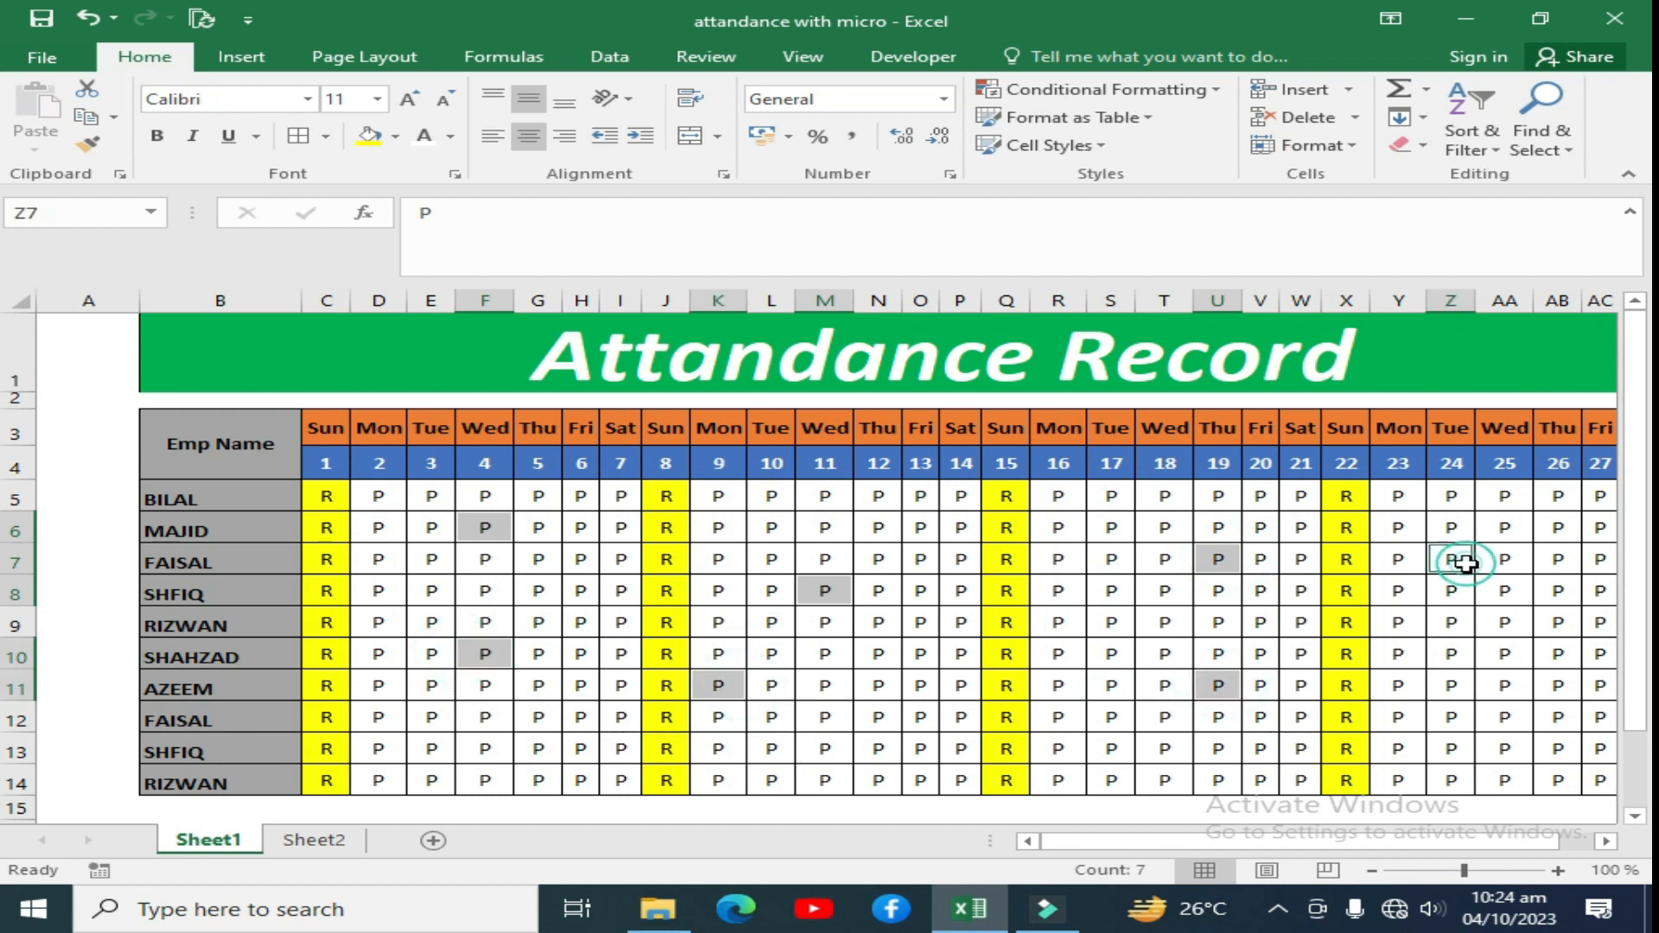
left_click(1557, 655, "ctrl")
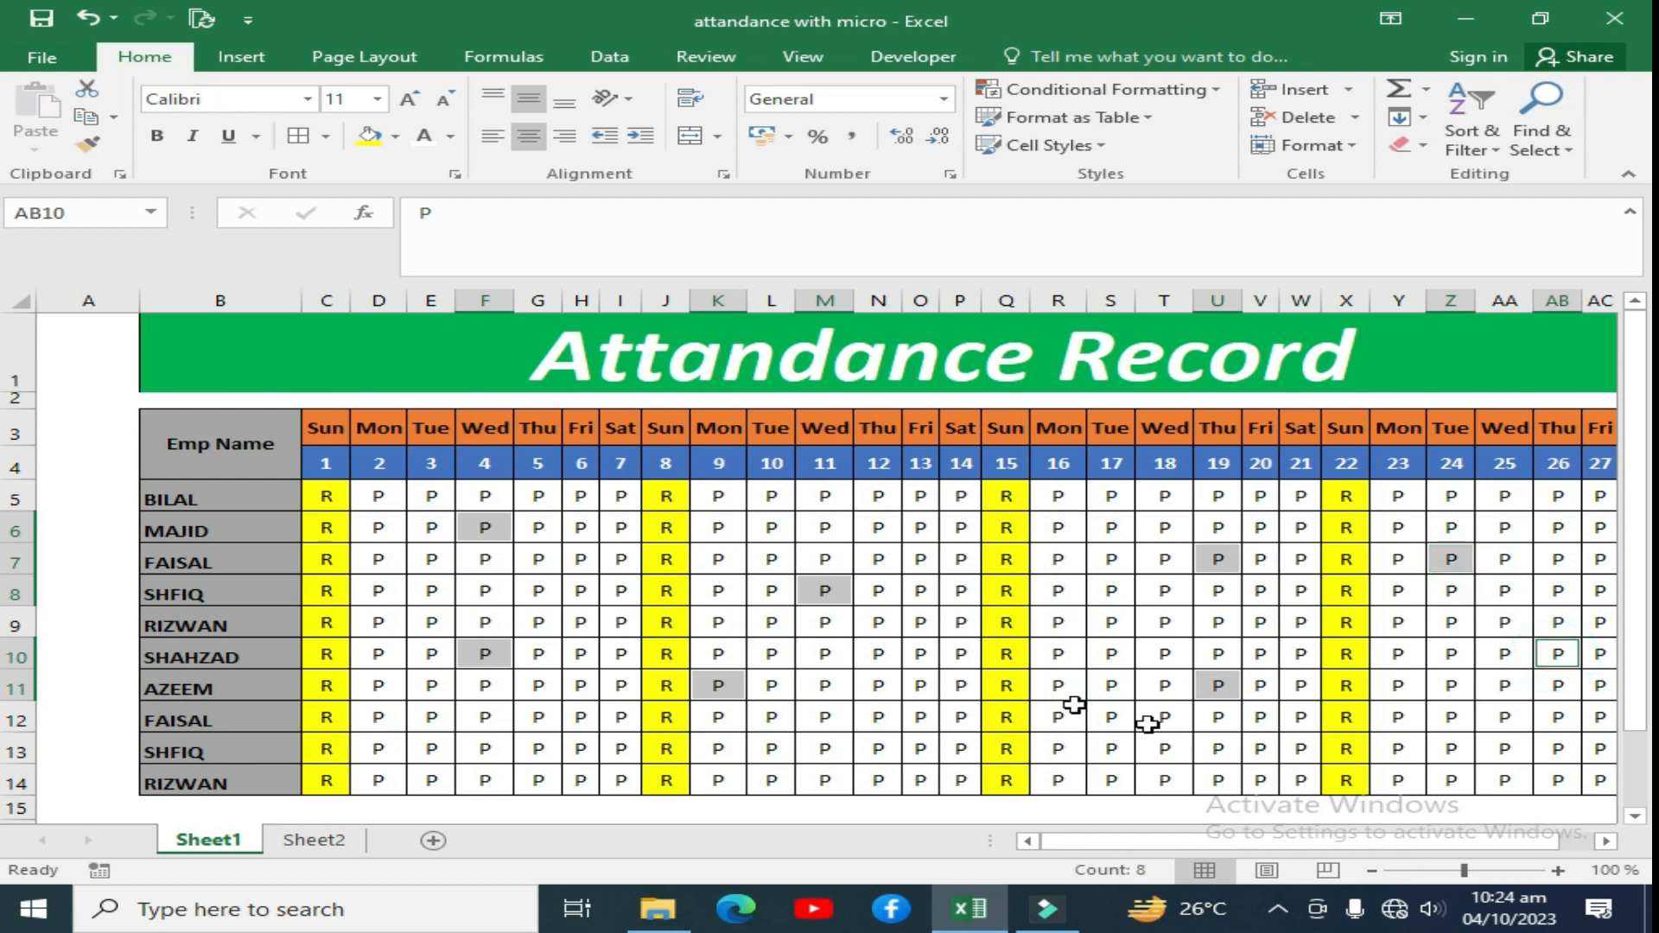
left_click(1049, 564, "ctrl")
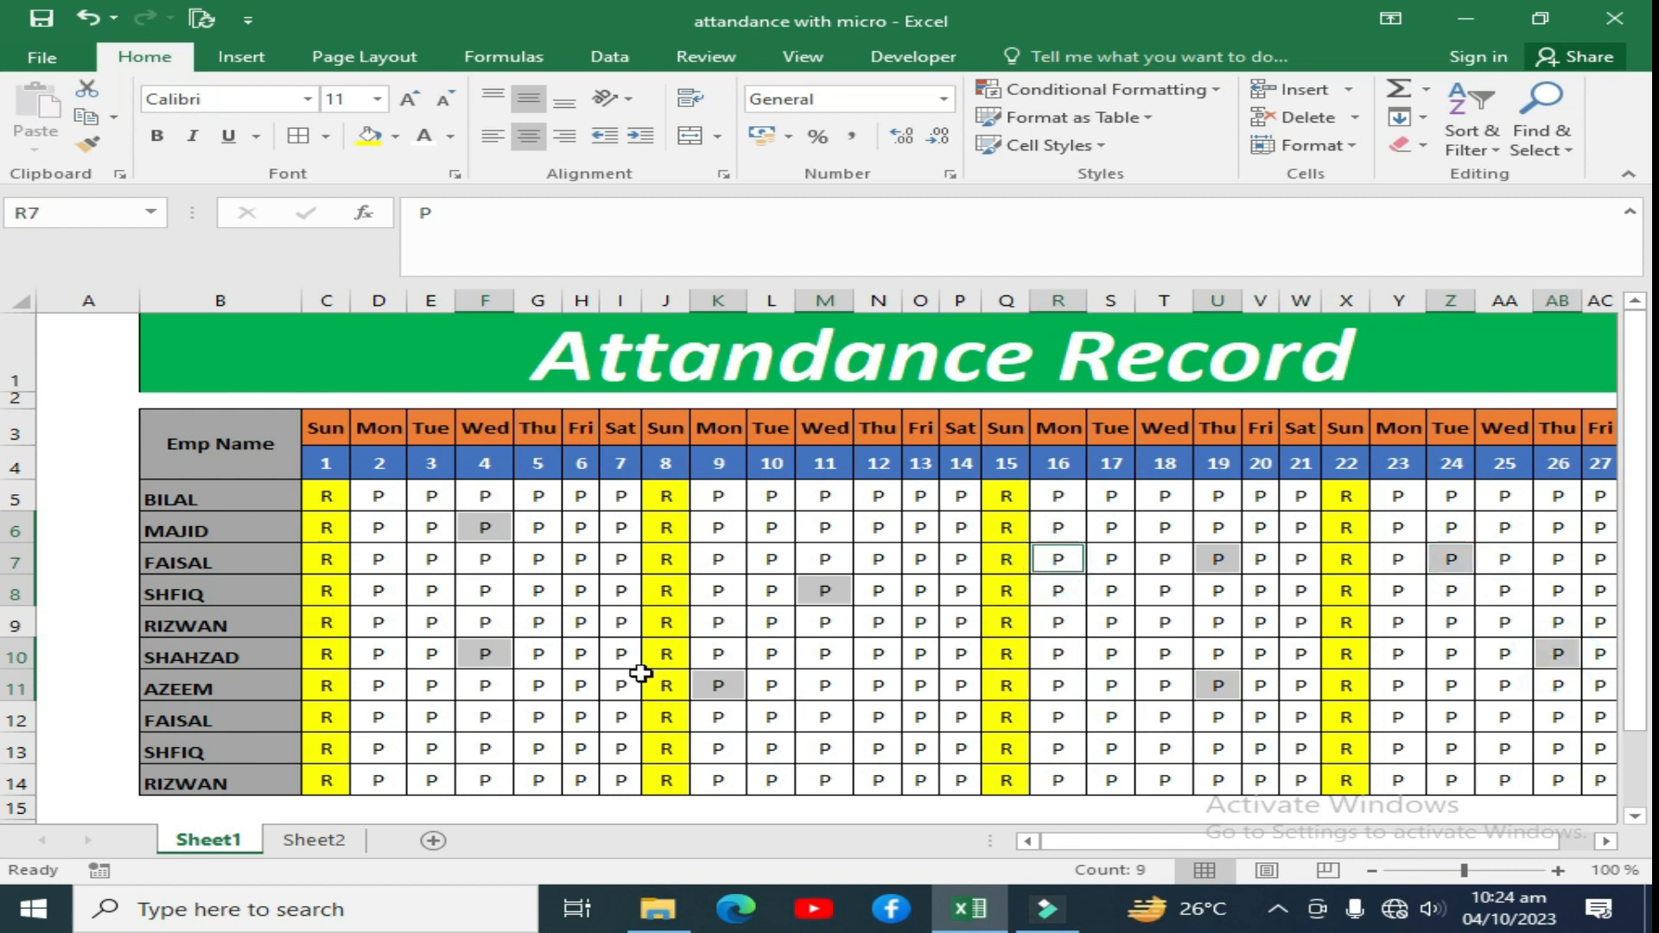
left_click(574, 589, "ctrl")
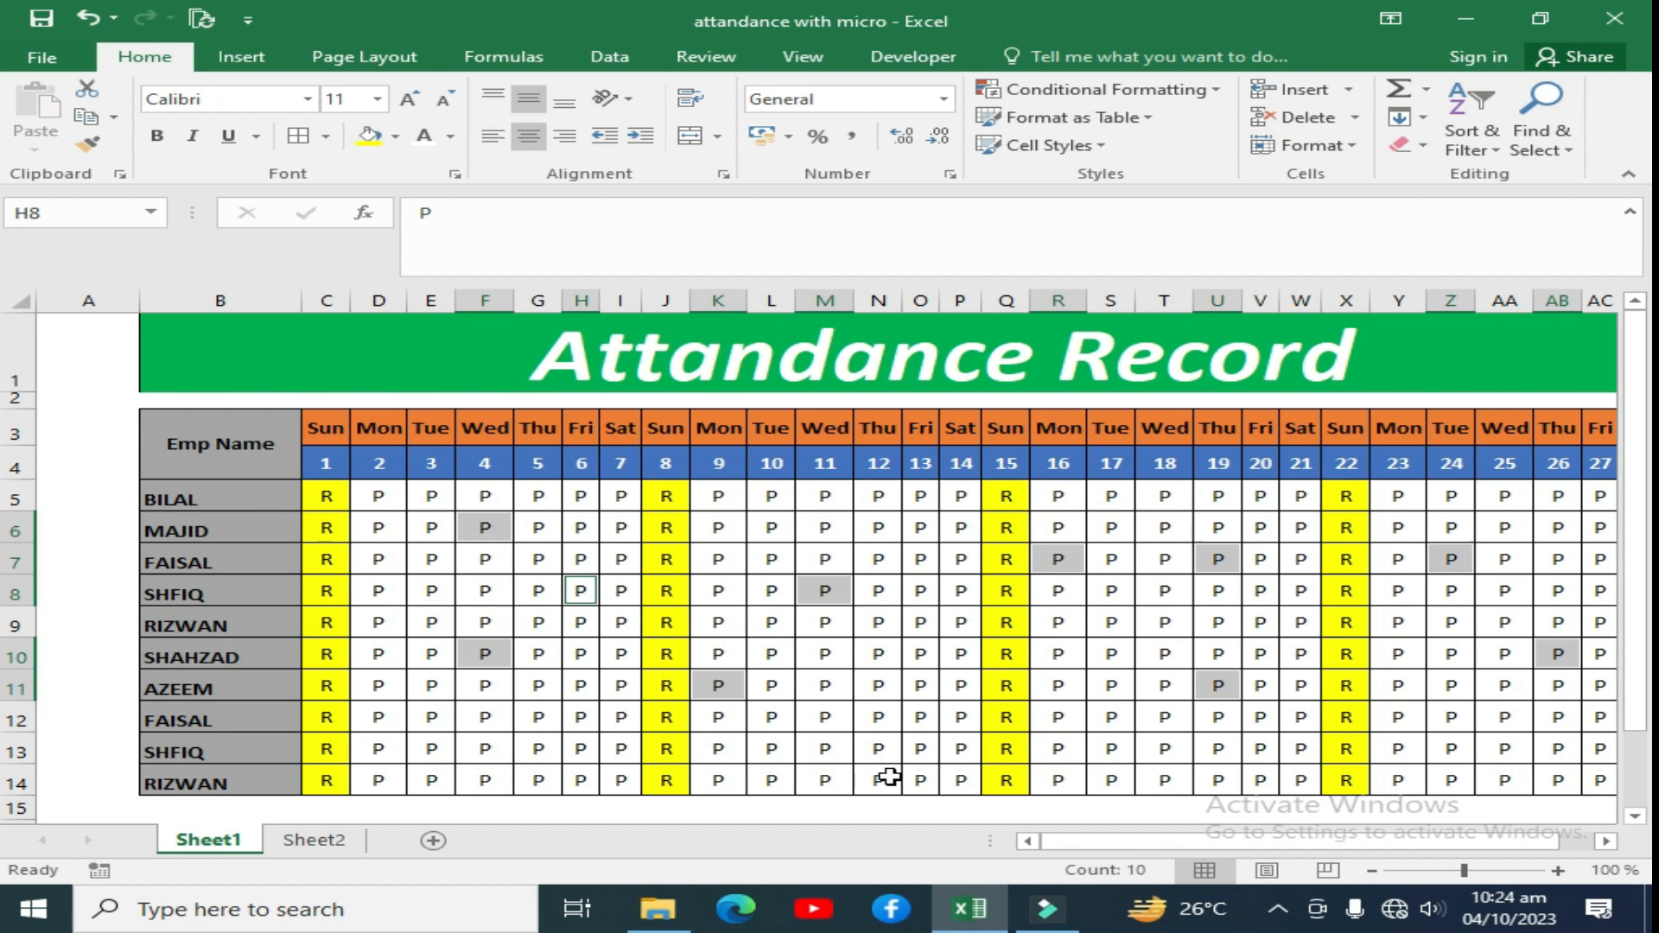
left_click(918, 746, "ctrl")
left_click(436, 746, "ctrl")
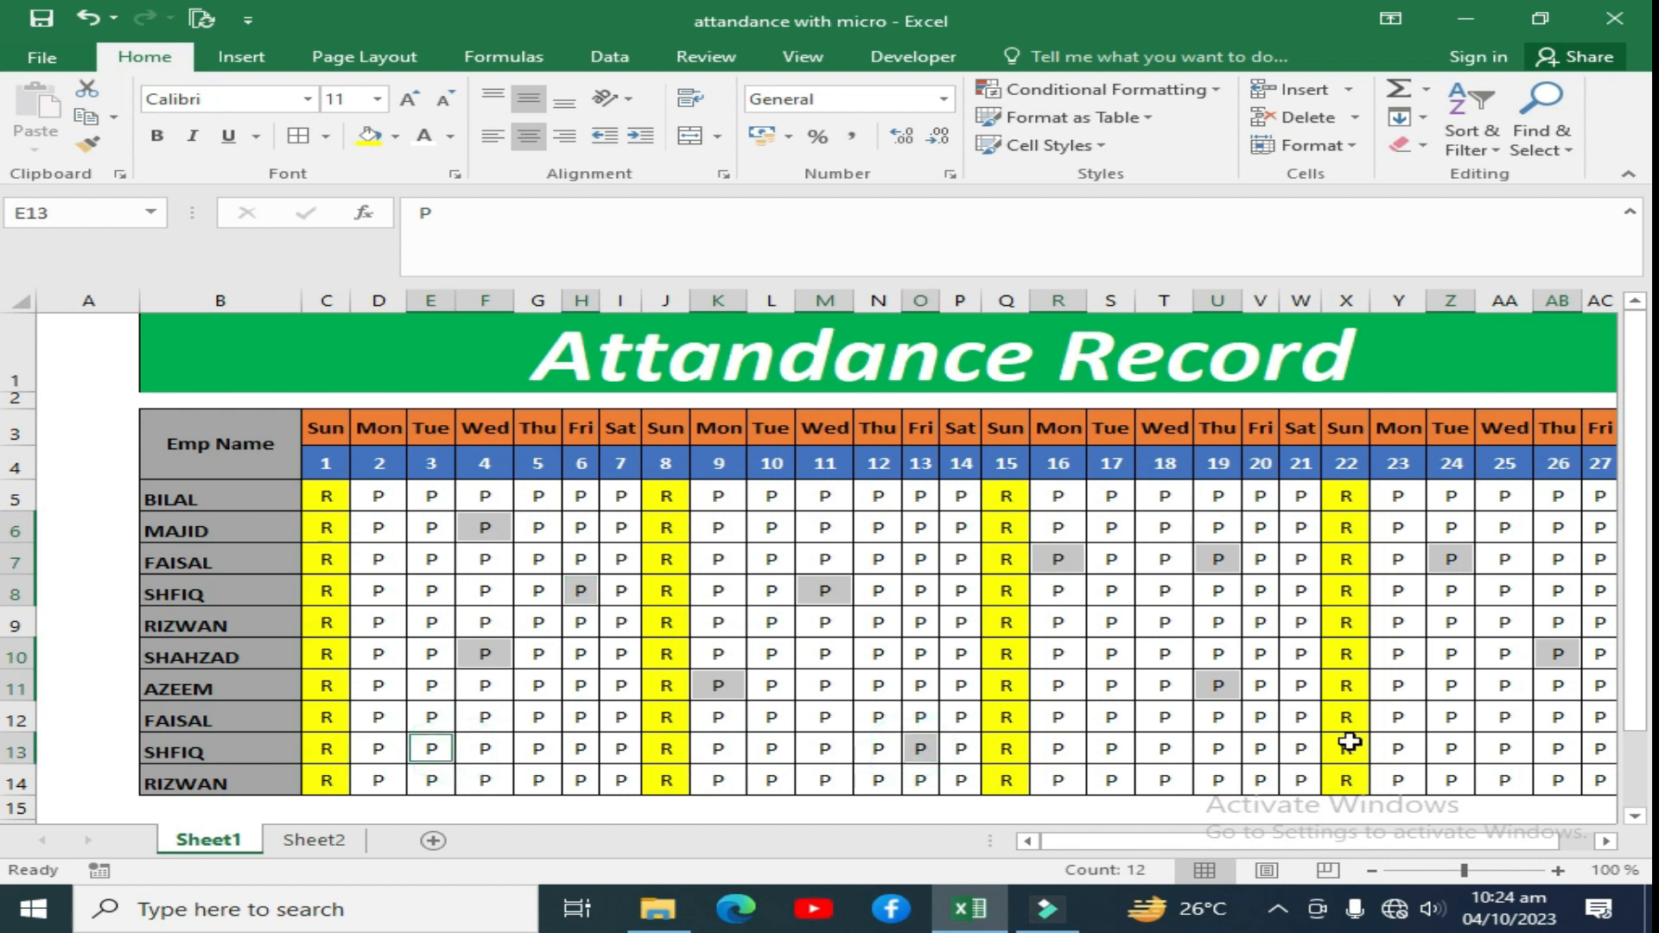
left_click(1514, 774, "ctrl")
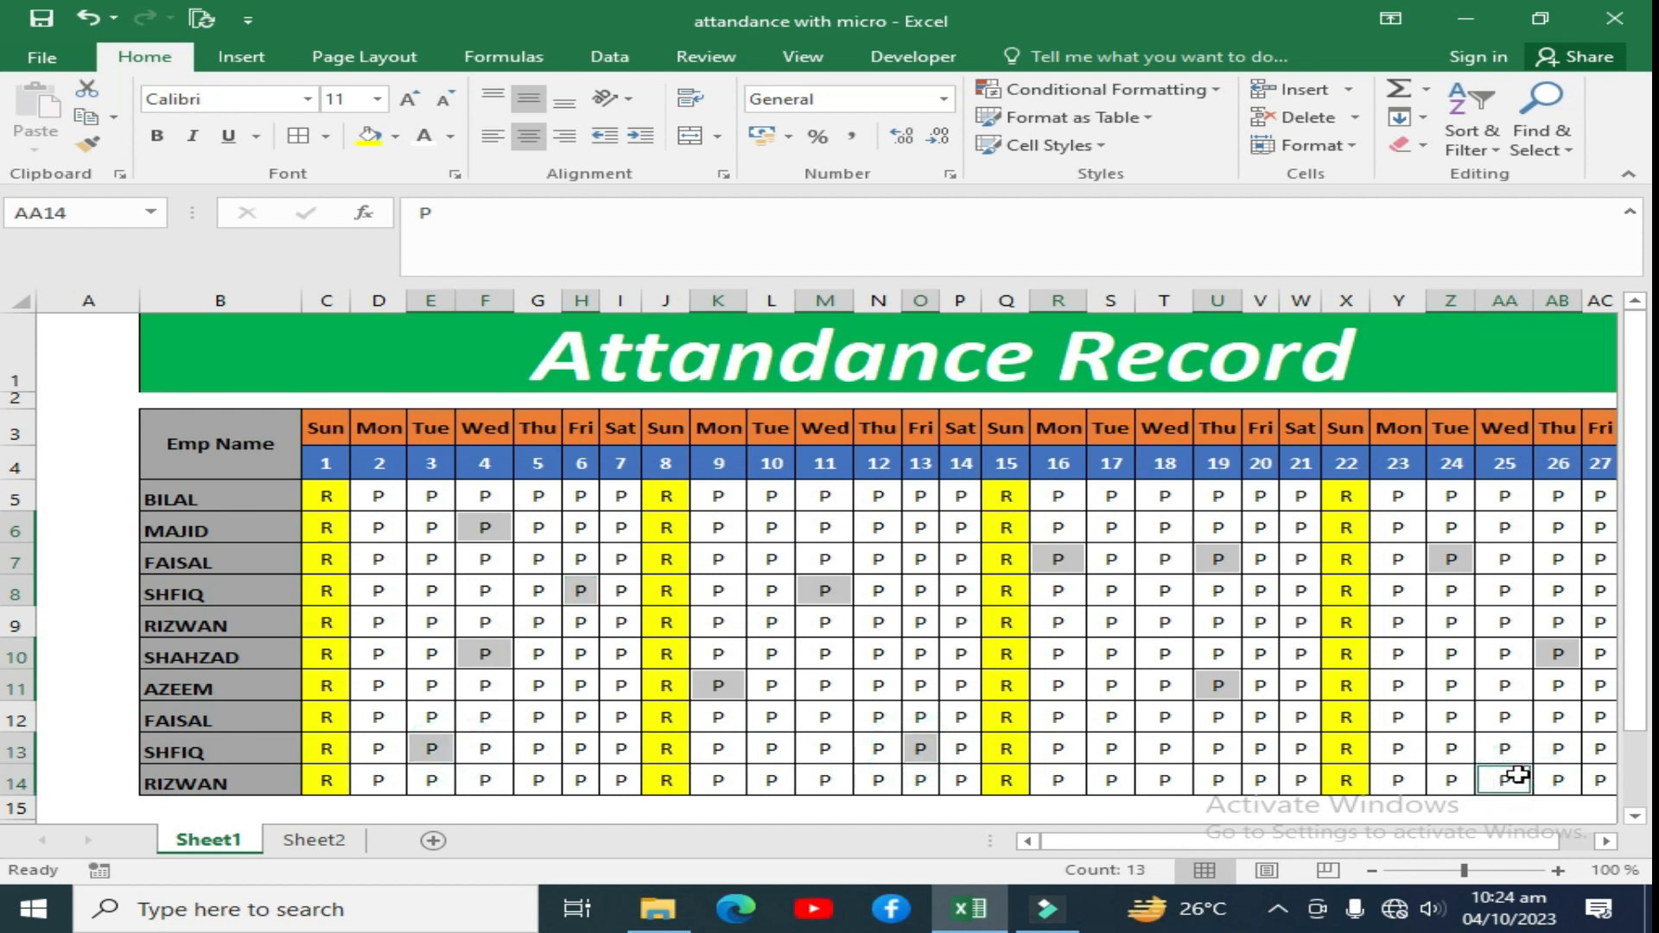
key("ctrl+f")
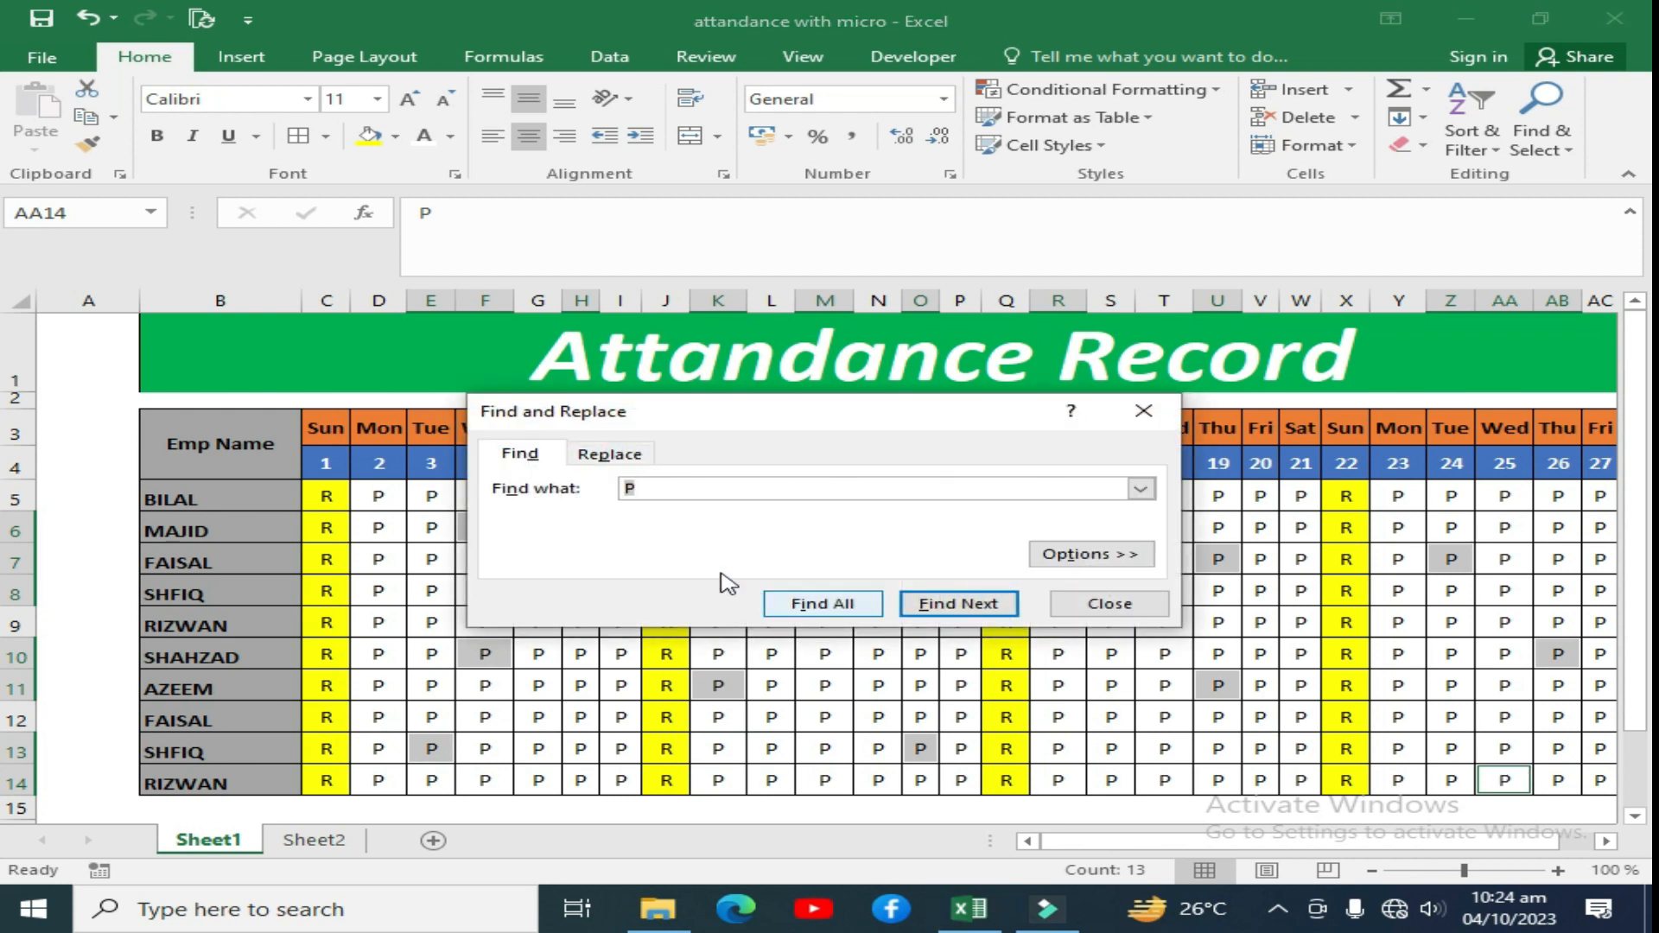
left_click(609, 458)
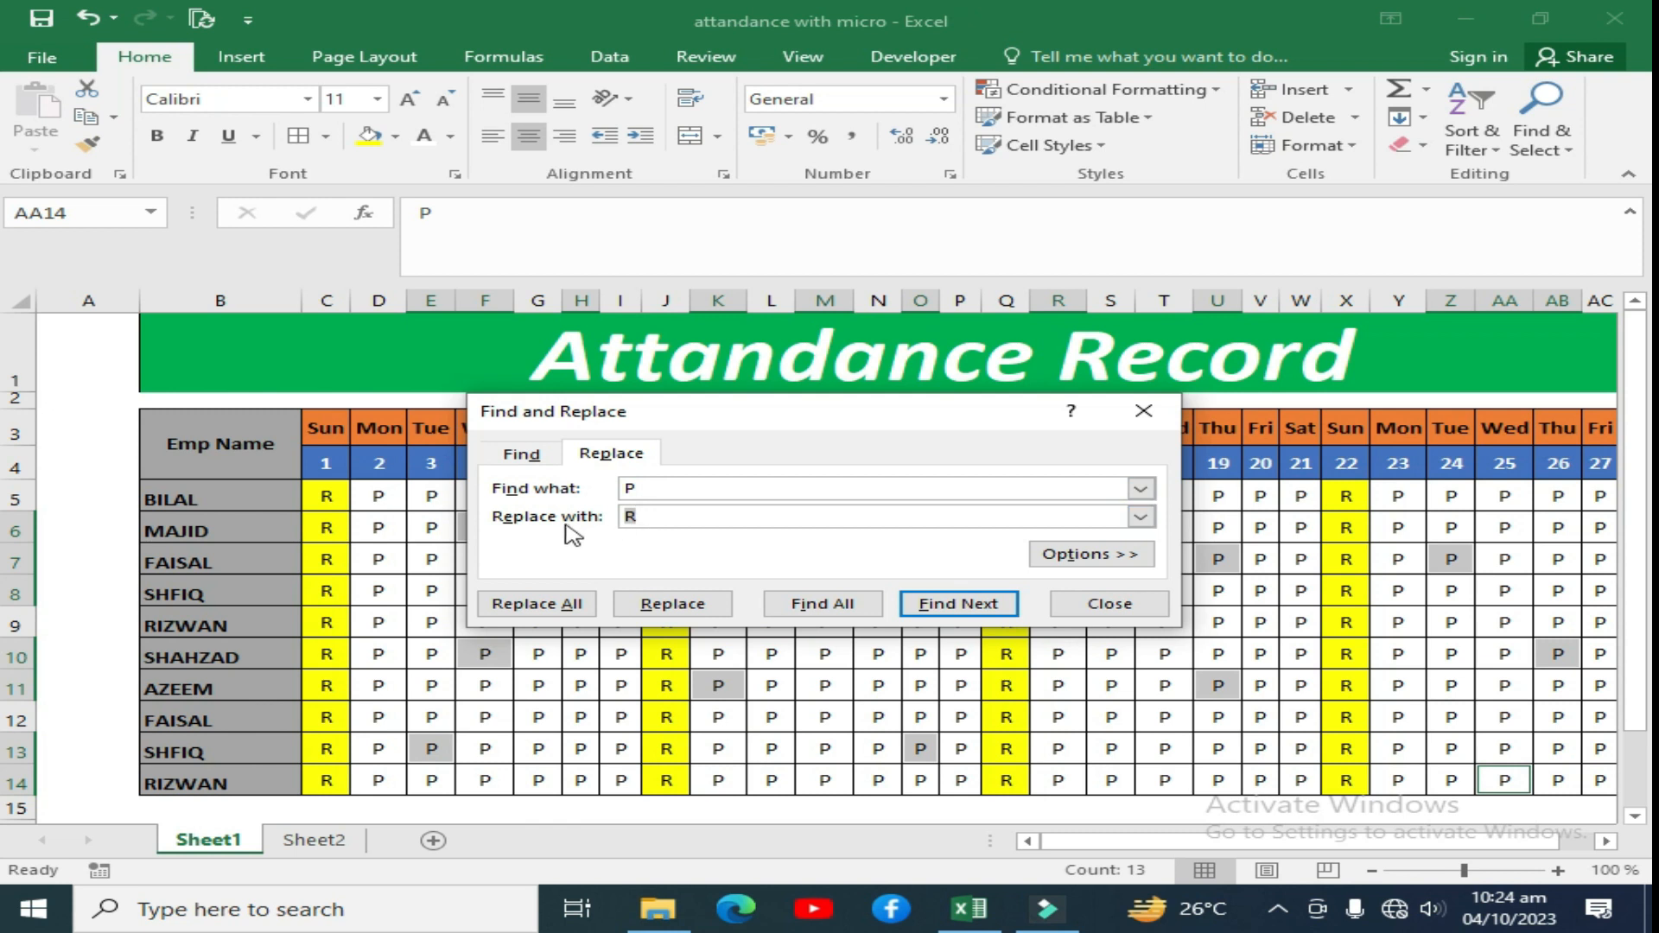
left_click(552, 604)
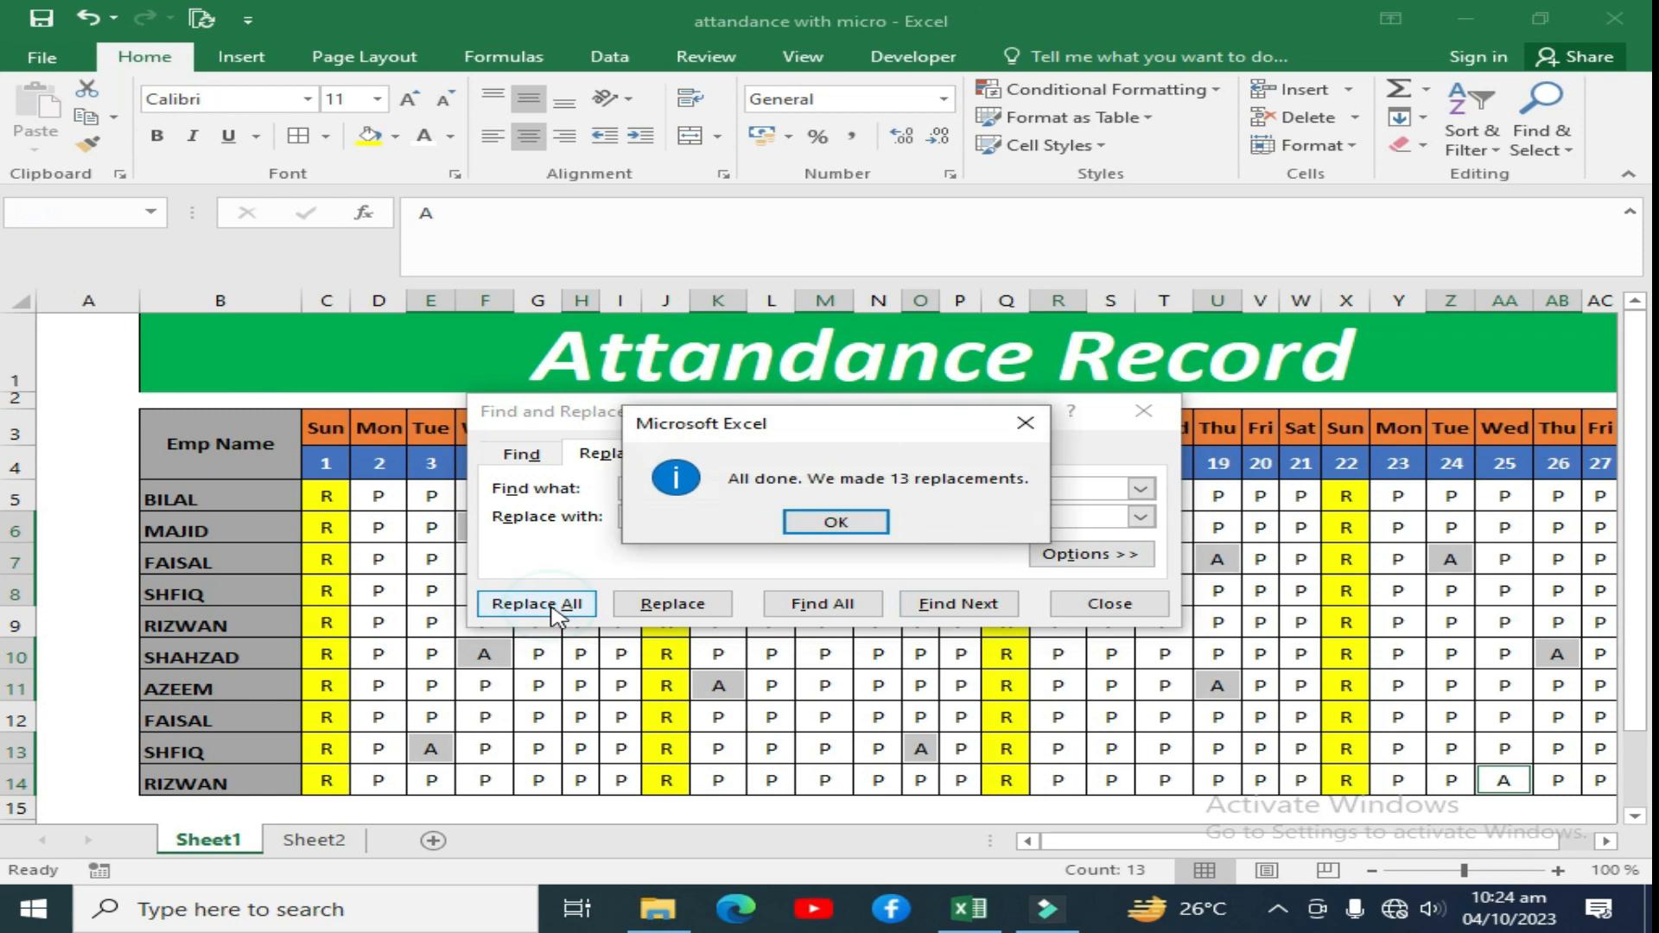
left_click(836, 522)
left_click(1087, 603)
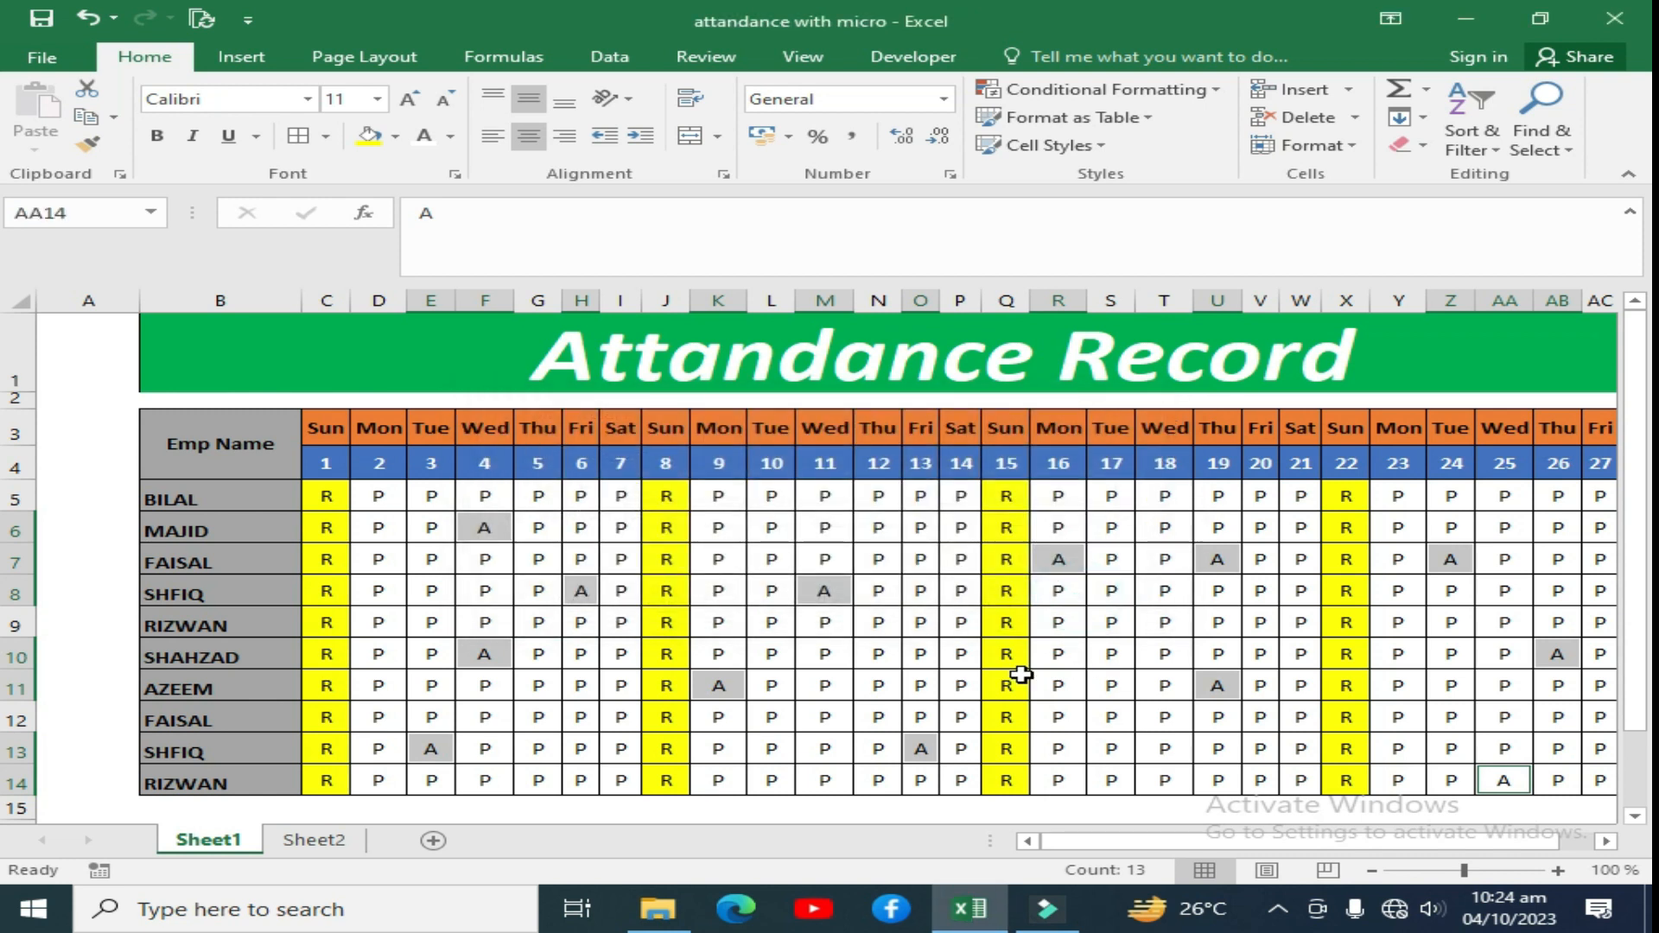
Apply a Text that Contains conditional formatting rule for A to the selected absence cells, using Light Red Fill with Dark Red Text
left_click_drag(1165, 839, 972, 854)
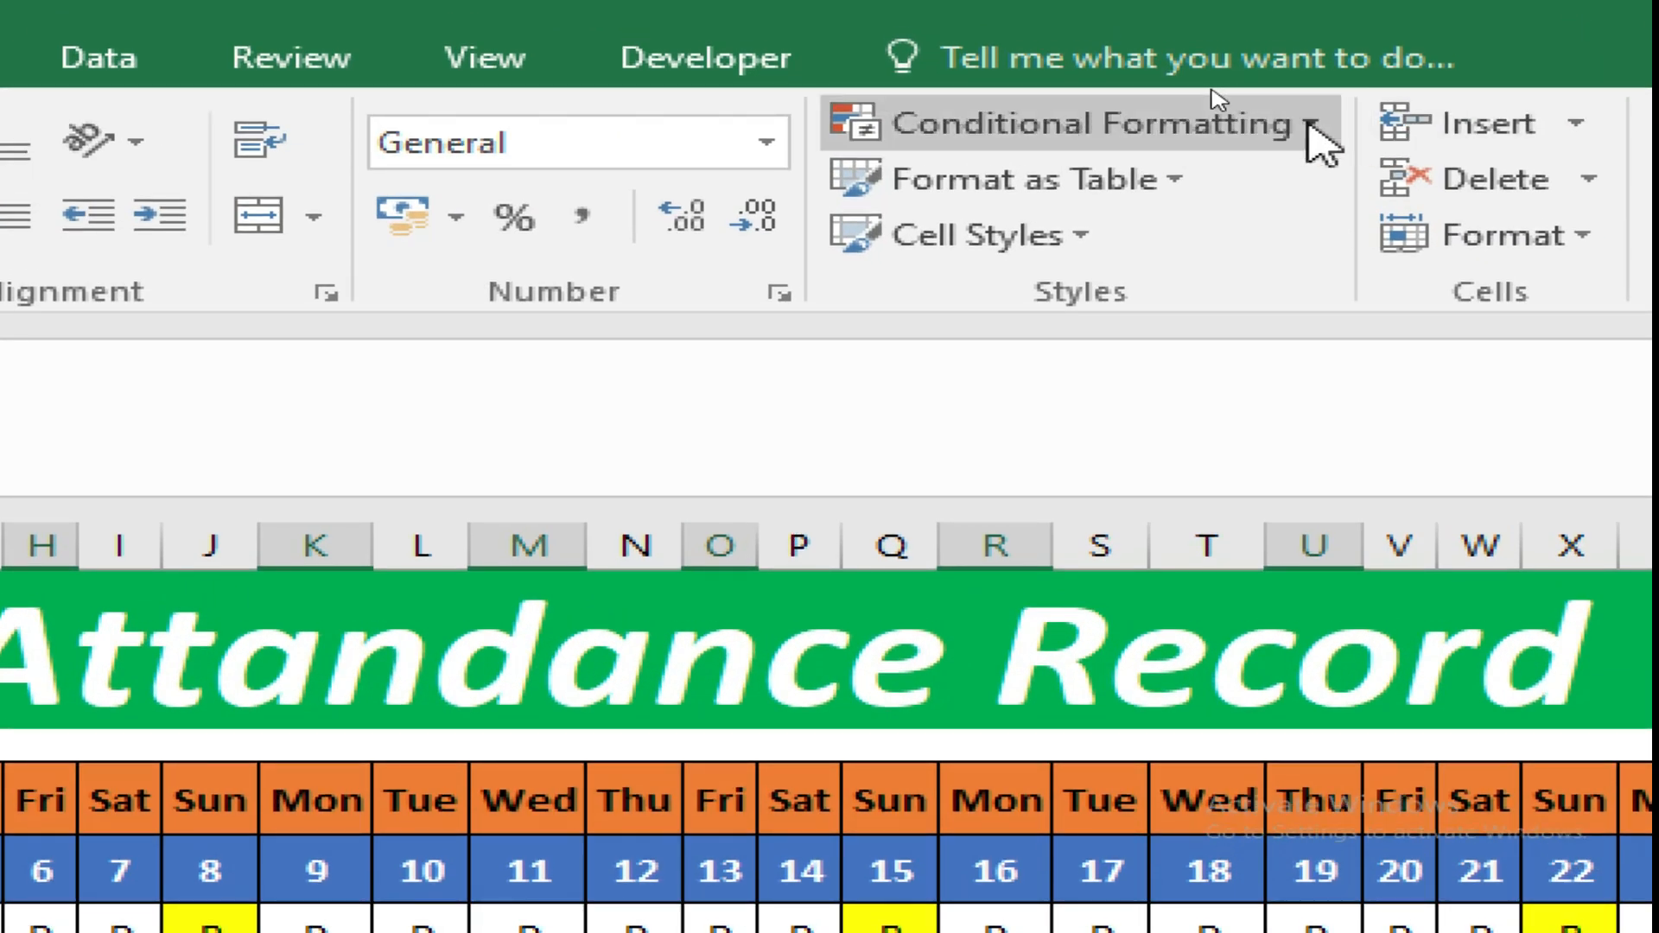
left_click(1318, 142)
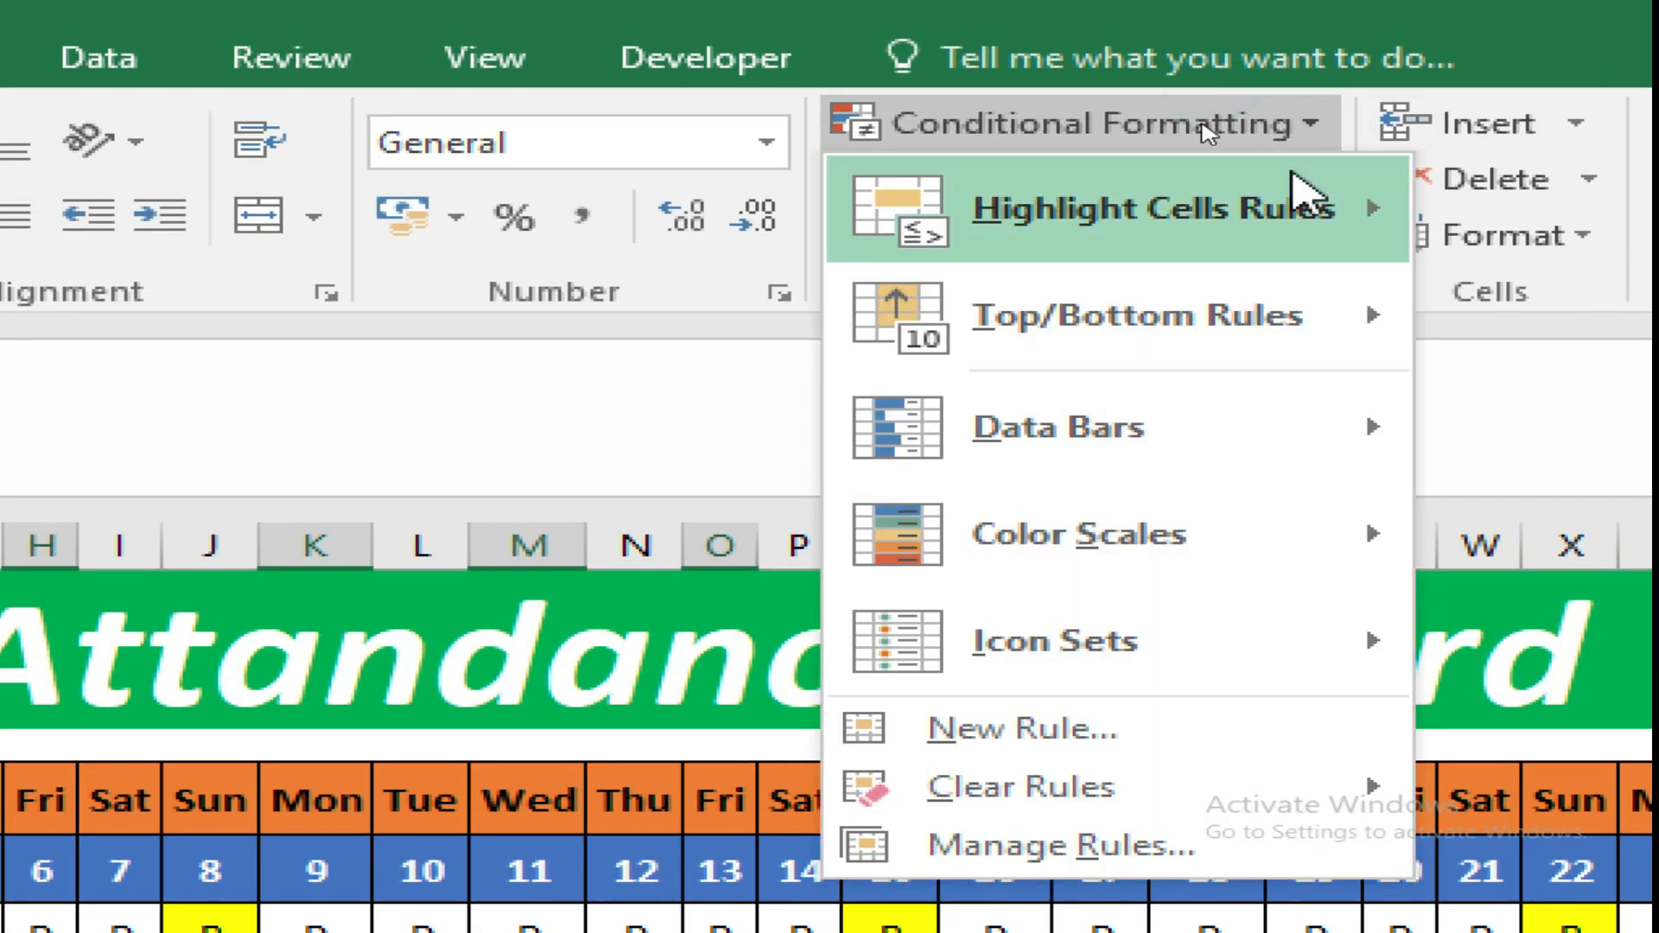
mouse_move(1281, 233)
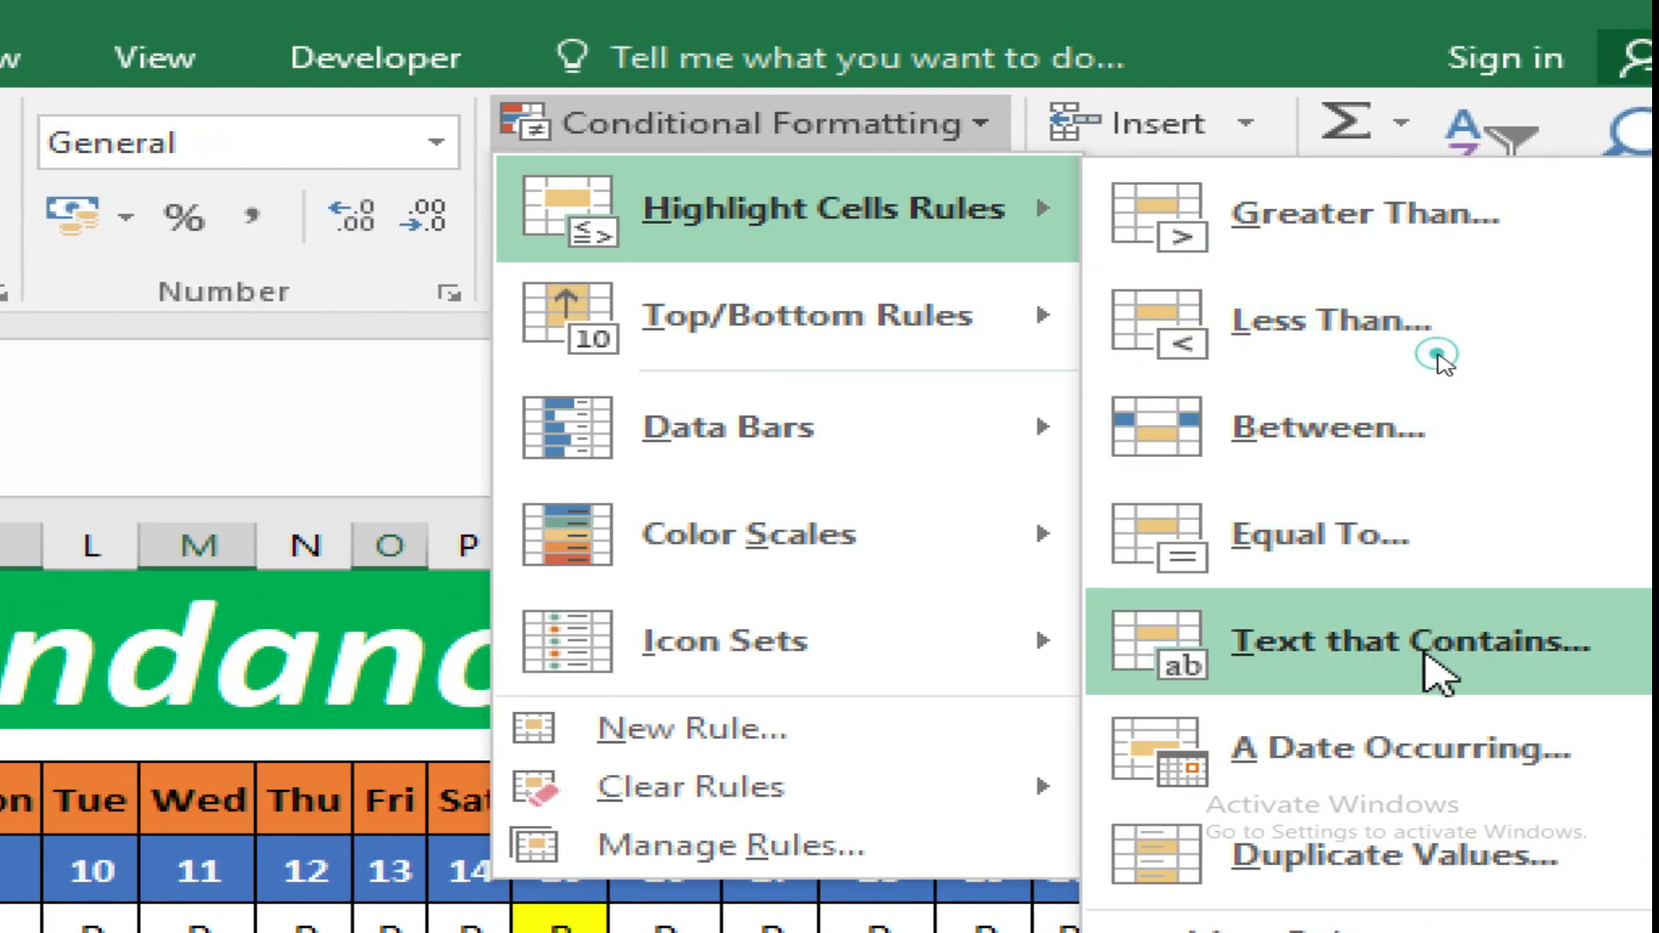
left_click(1439, 679)
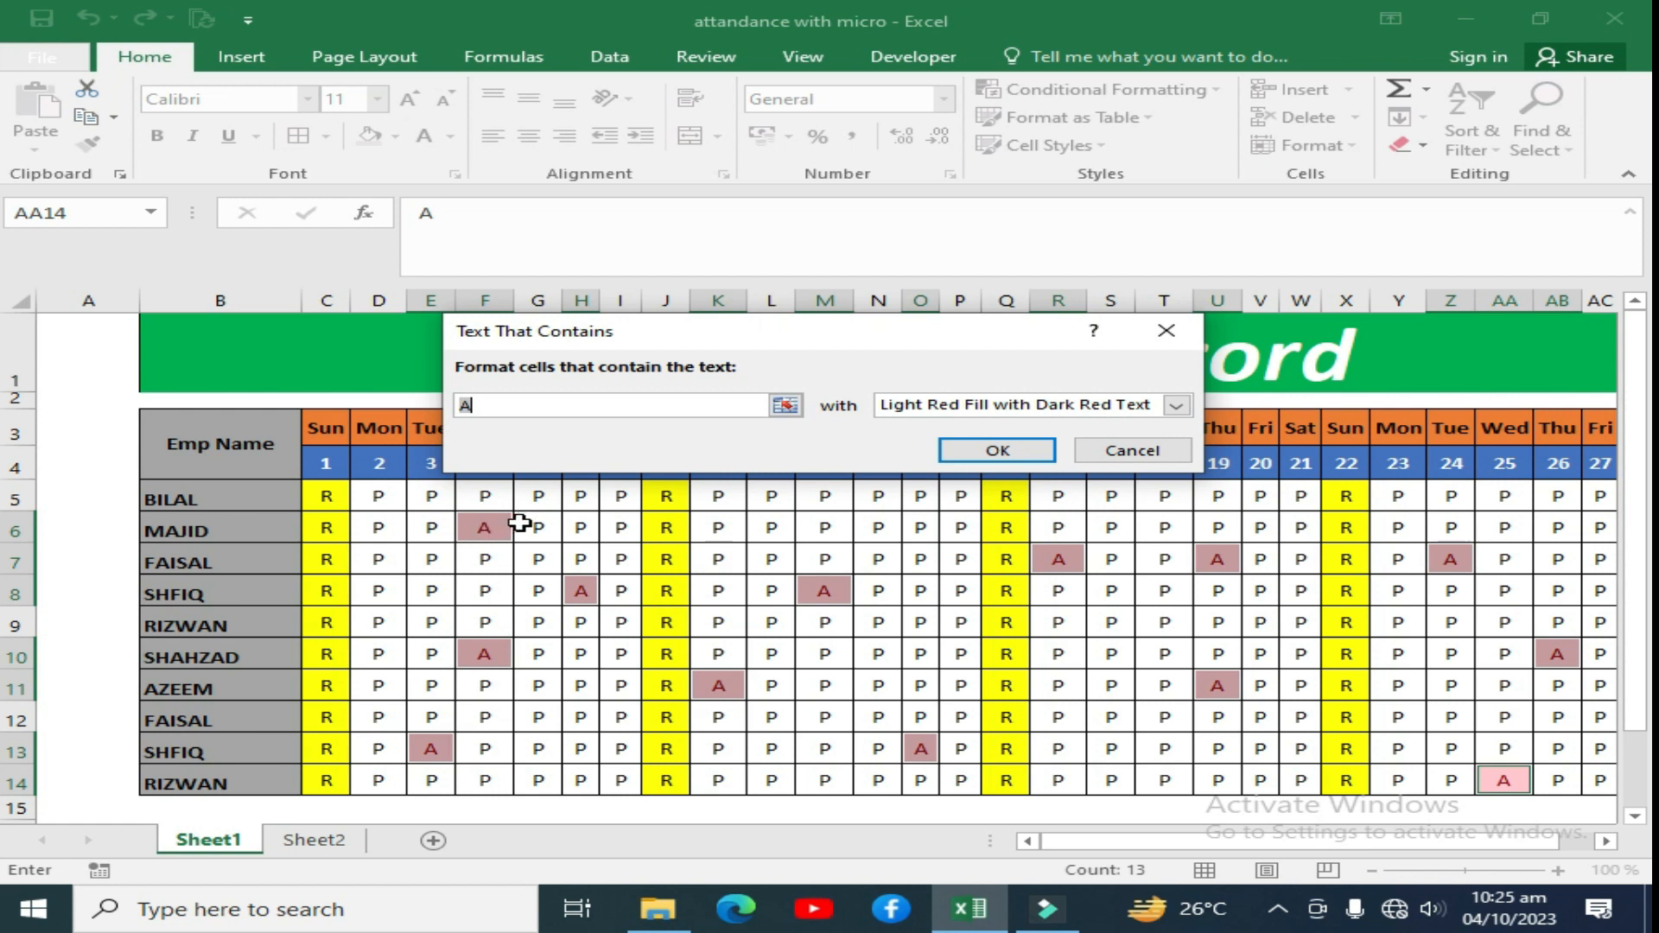
left_click(1176, 406)
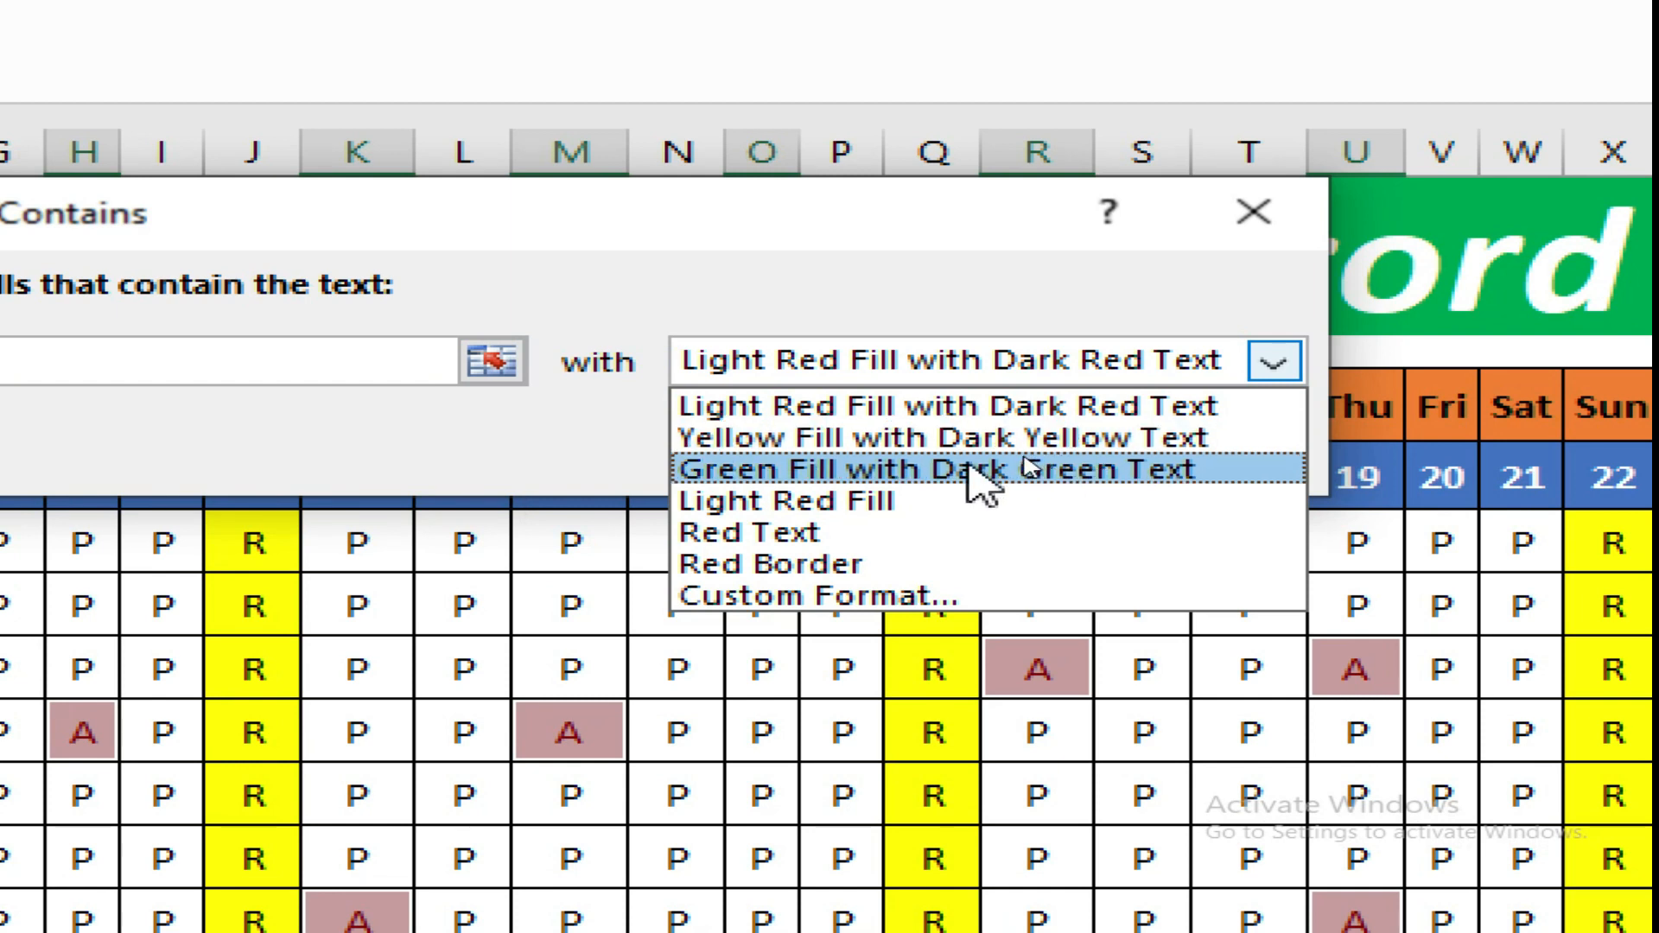
left_click(1024, 458)
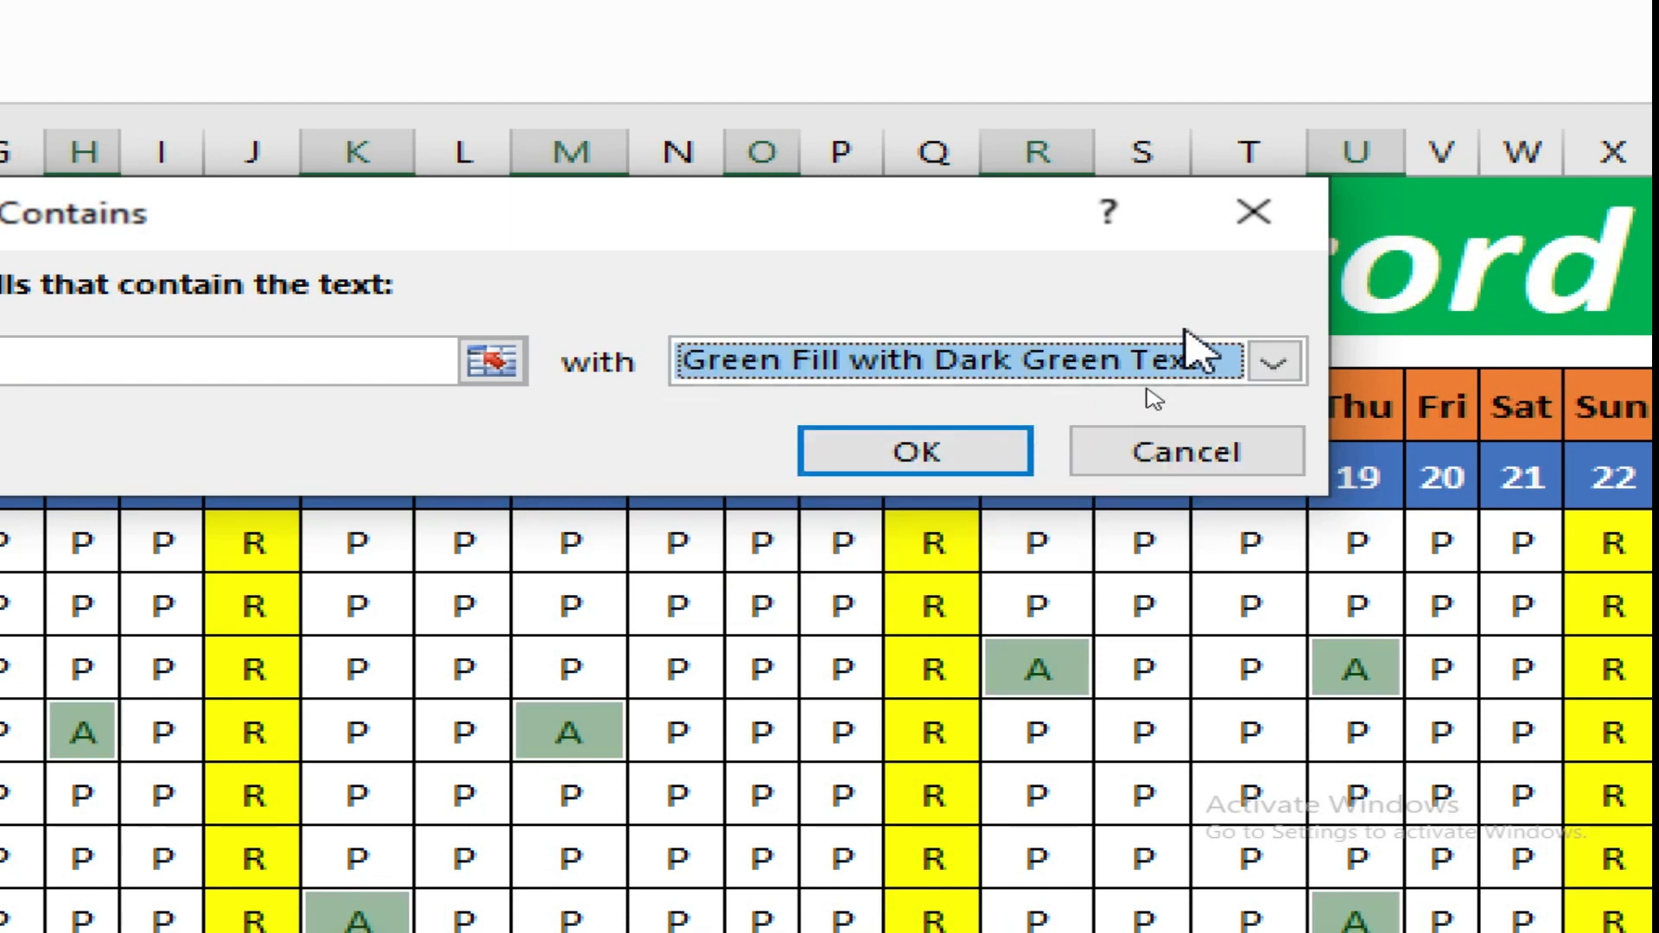
left_click(1276, 363)
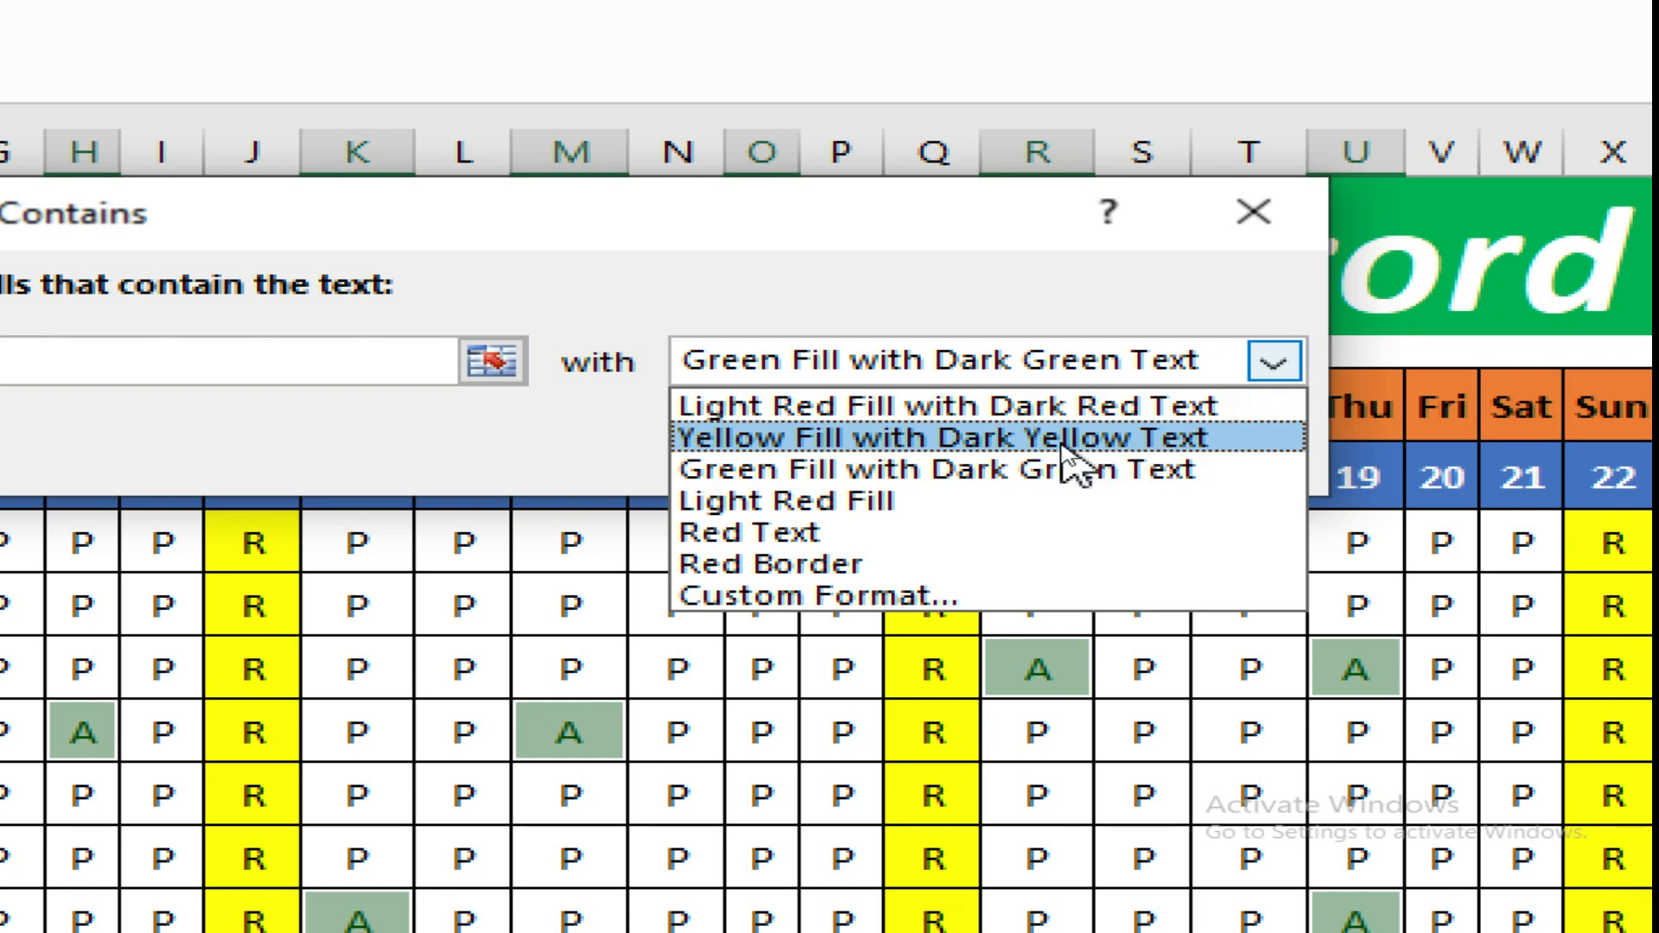
left_click(995, 408)
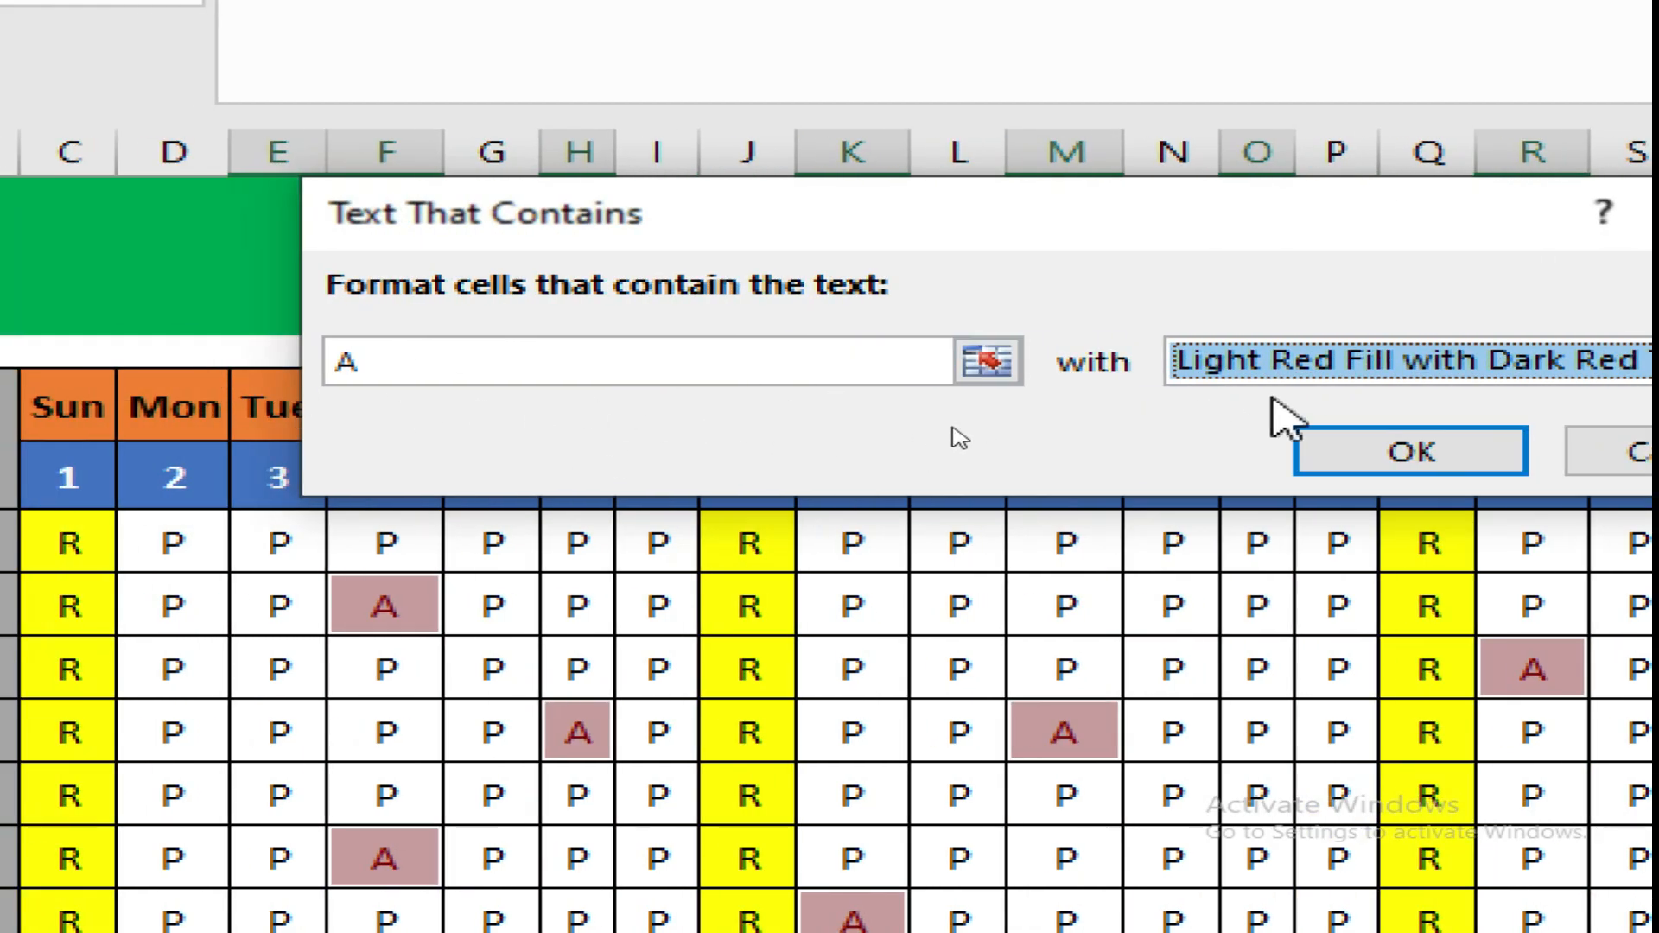
left_click(1485, 442)
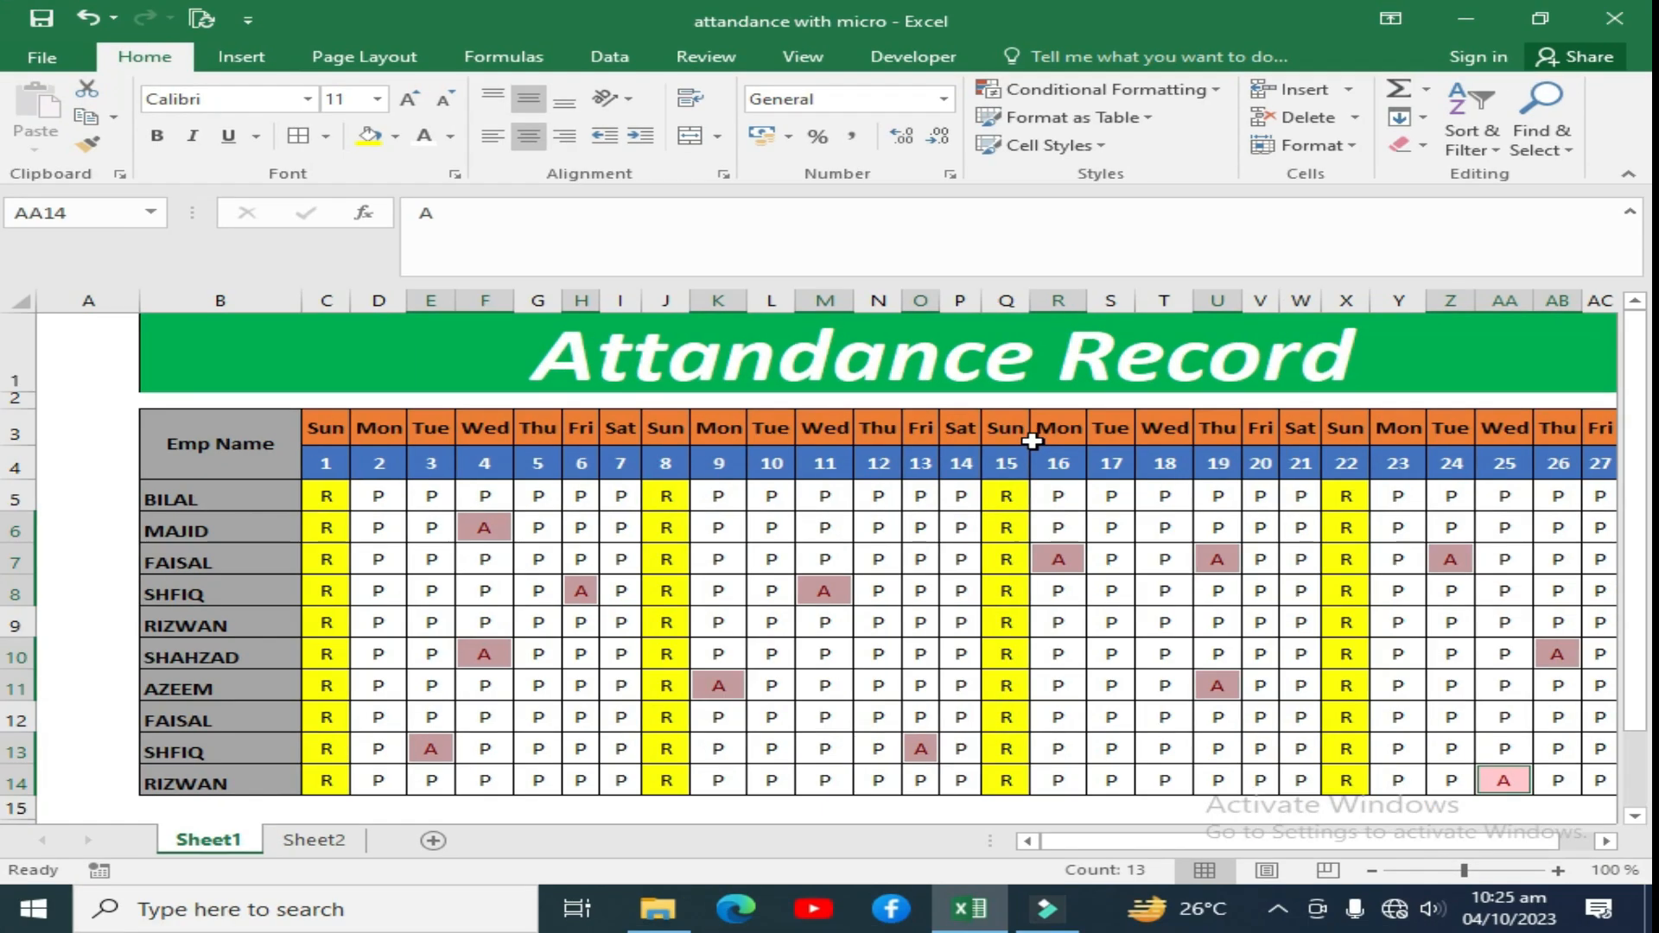
Apply a Text that Contains conditional formatting rule for P to cells C5:AF14, using Green Fill with Dark Green Text
left_click(1137, 653)
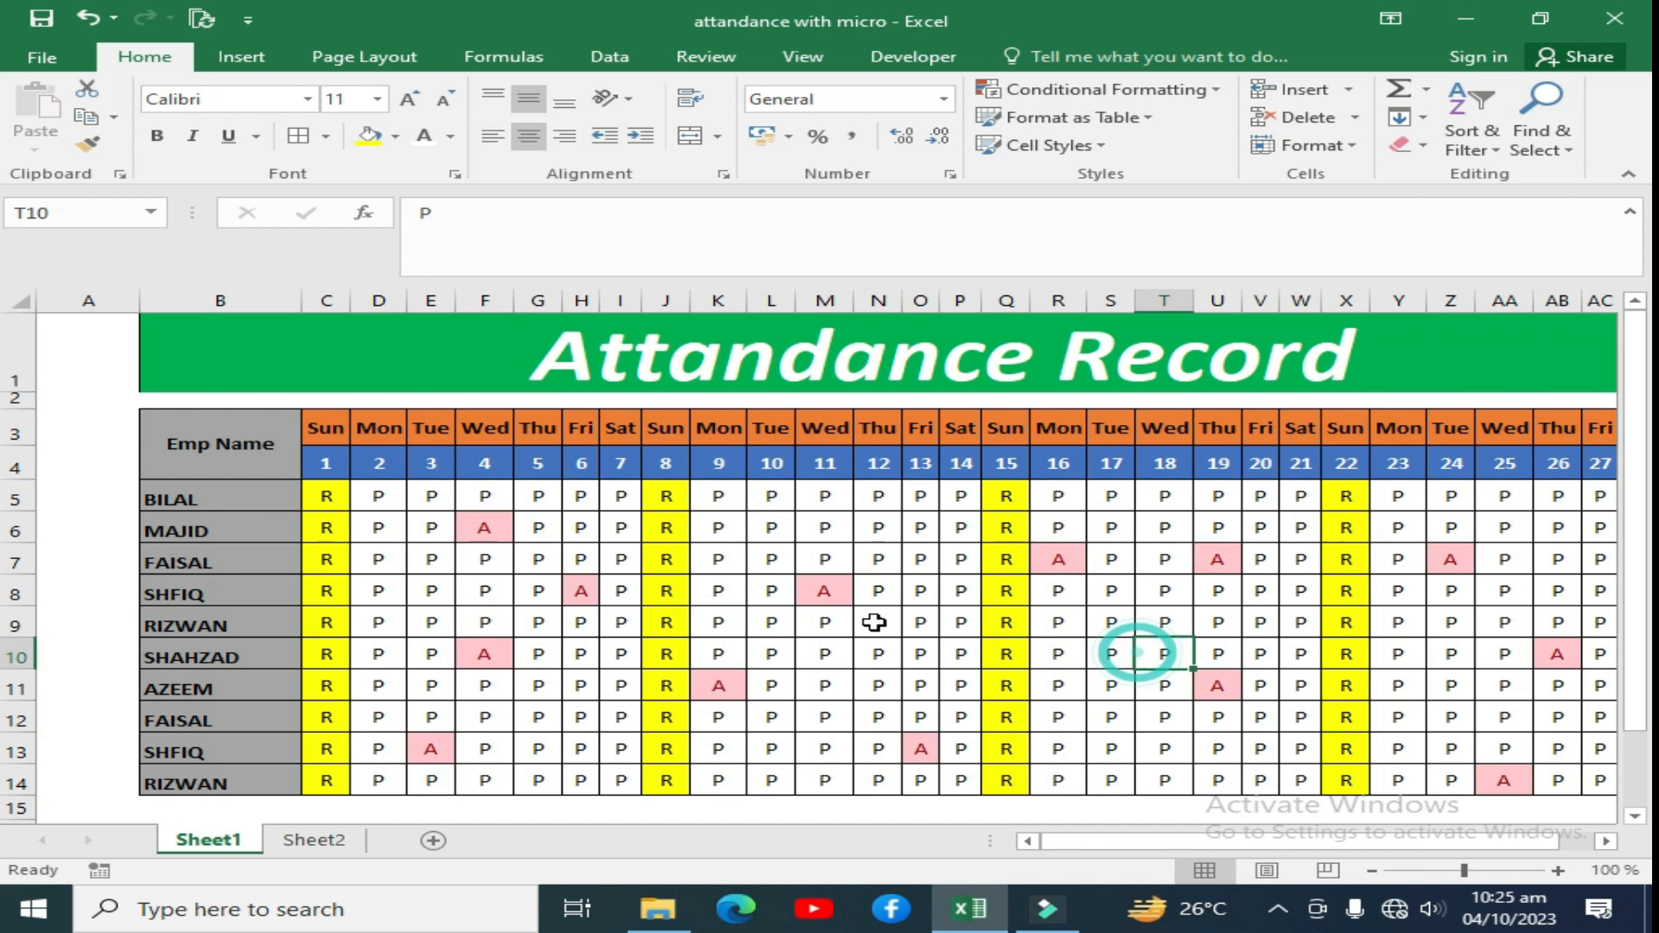
left_click_drag(327, 497, 1485, 782)
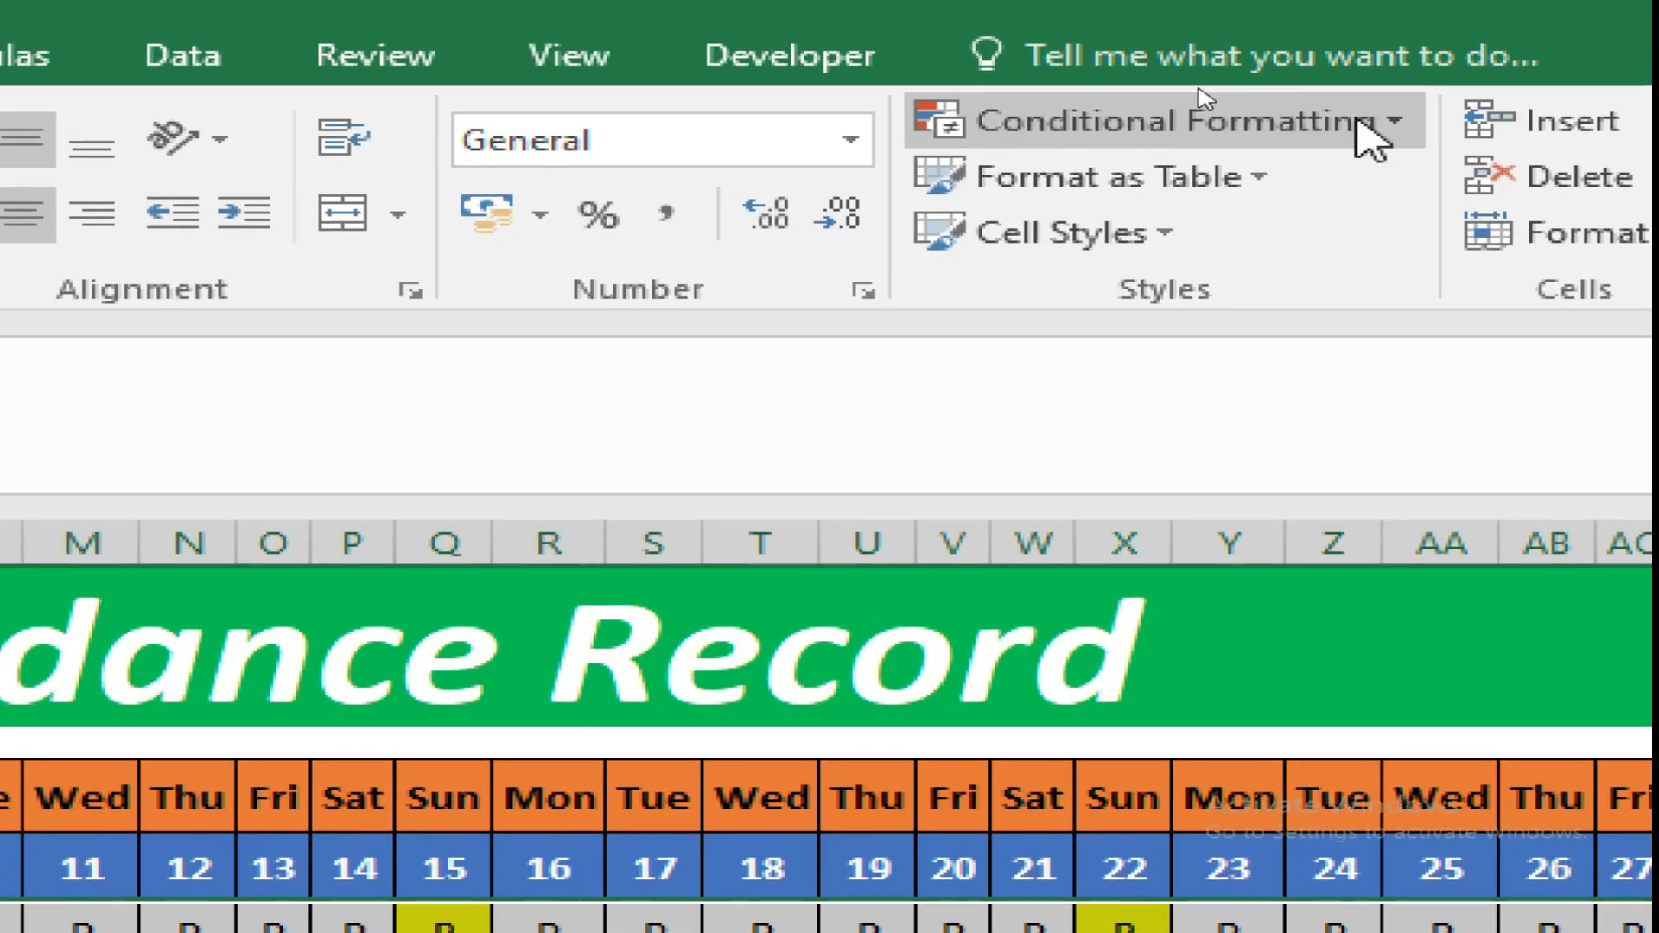
left_click(1205, 90)
mouse_move(1330, 226)
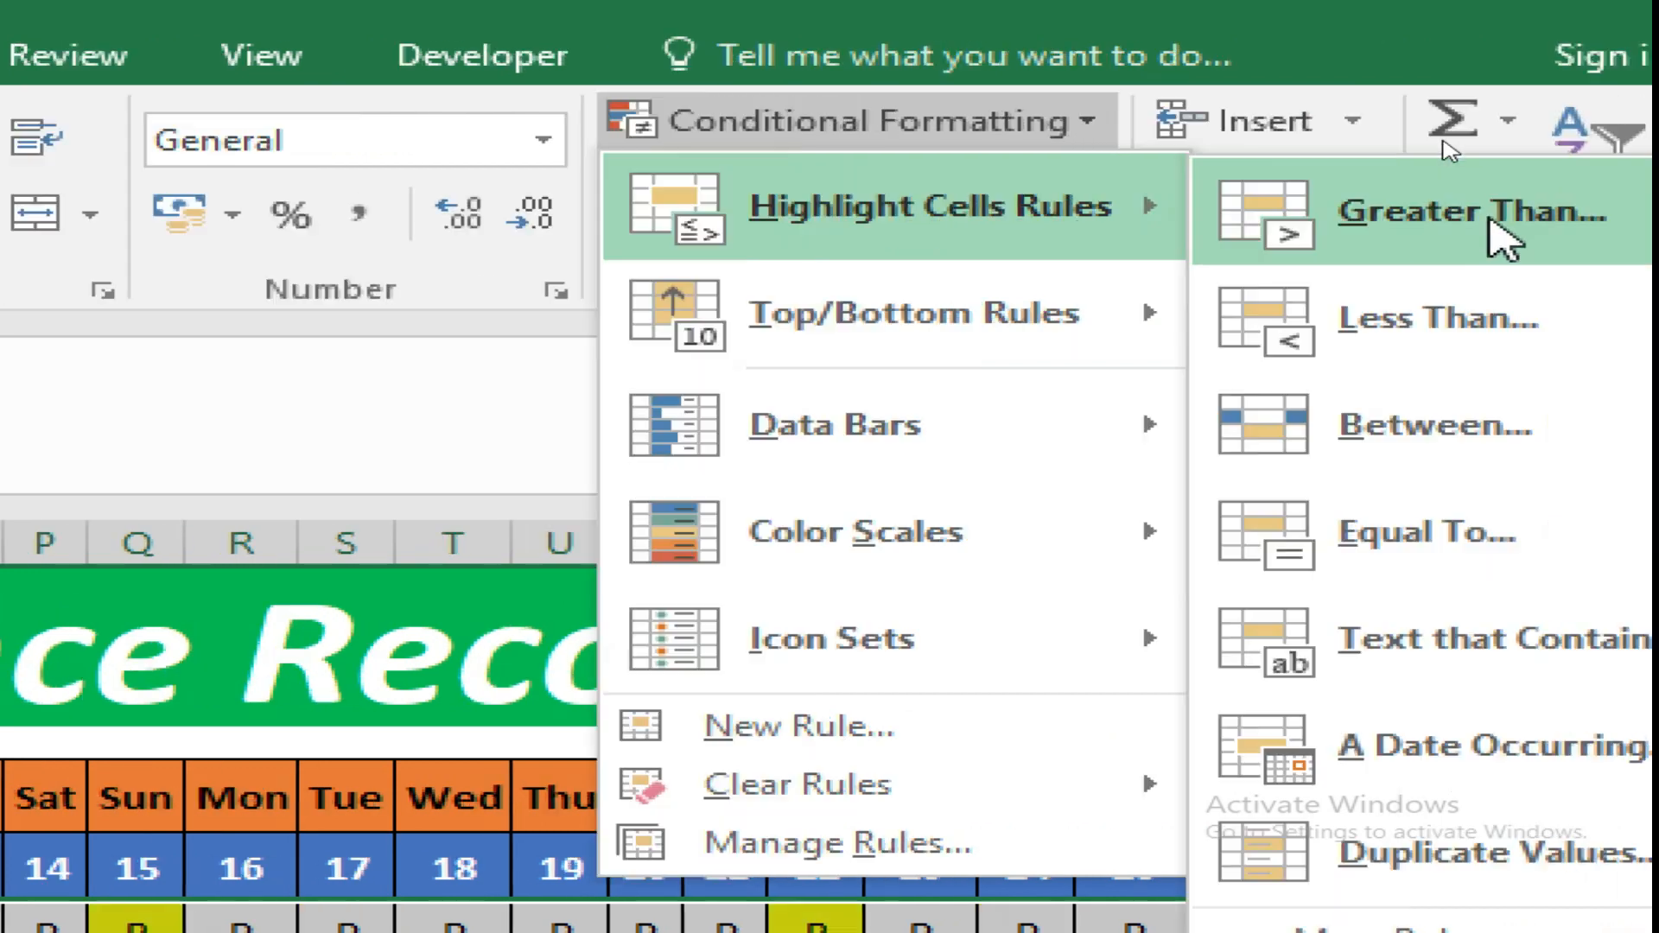
left_click(1417, 657)
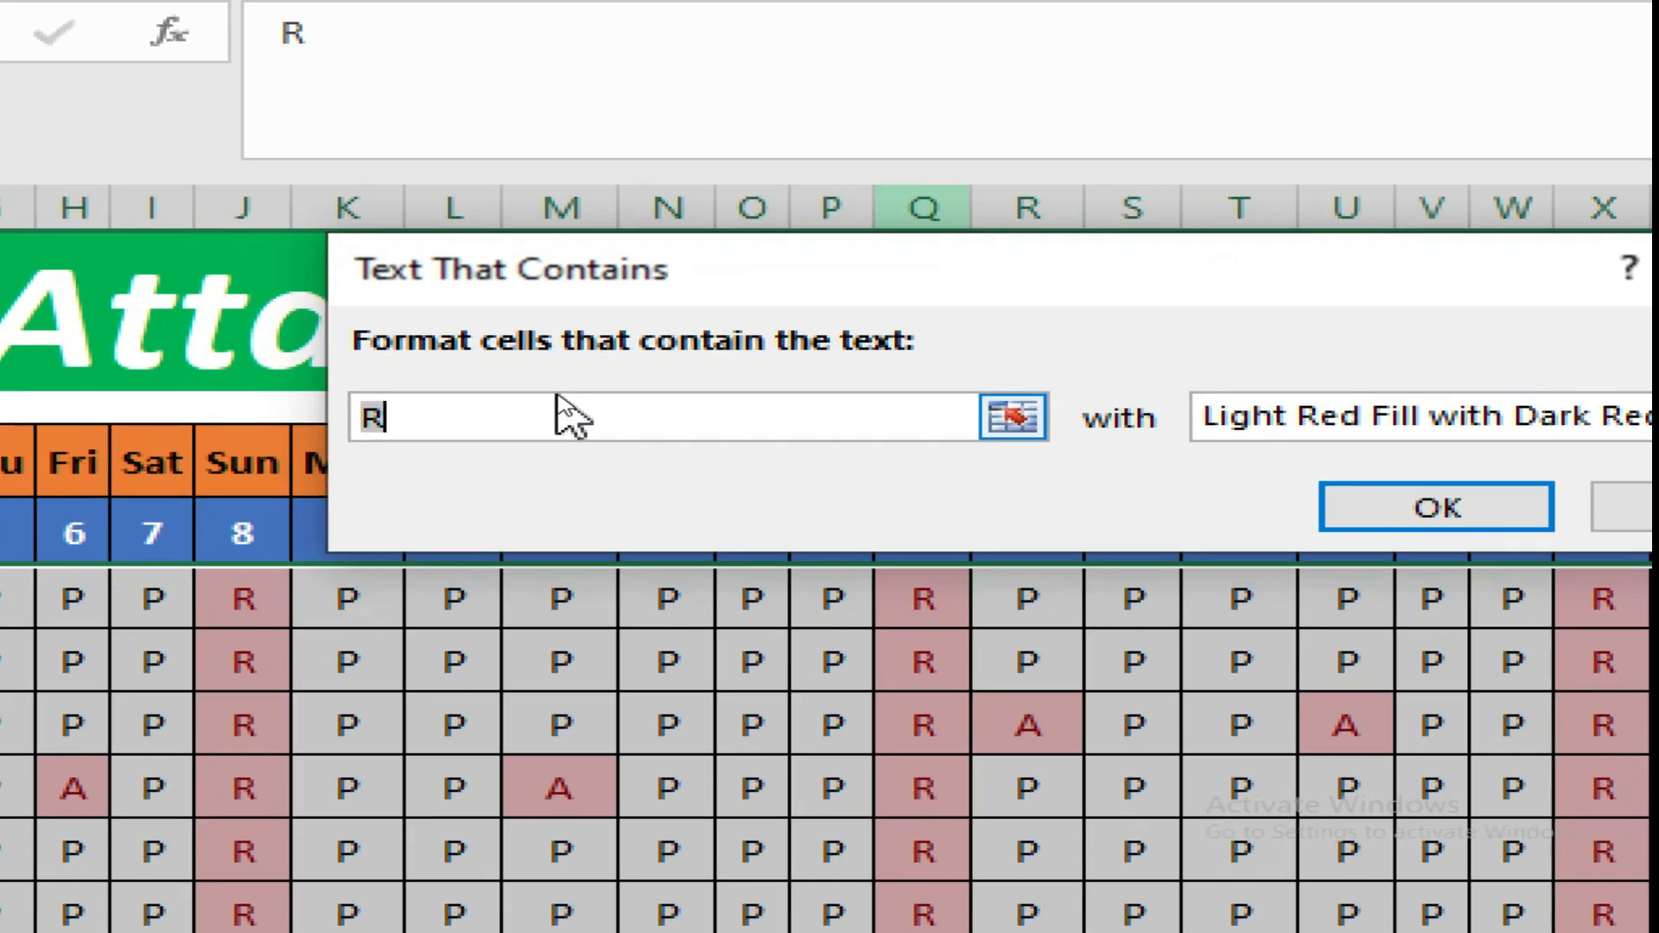
key("BackSpace")
type("P")
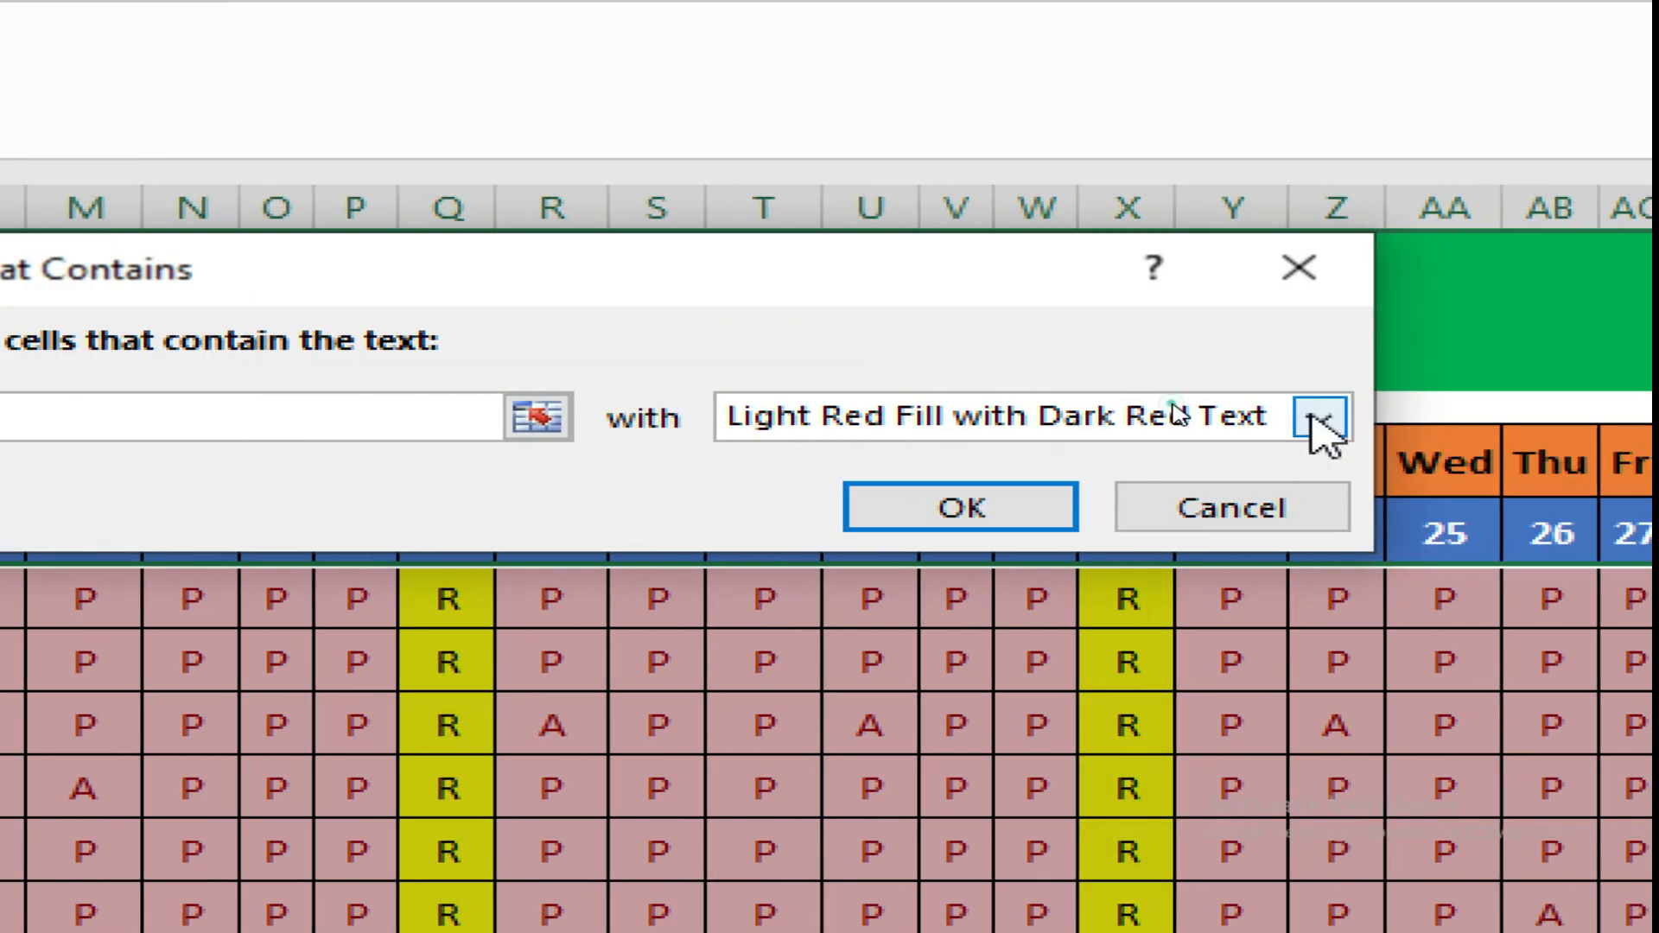
left_click(1317, 418)
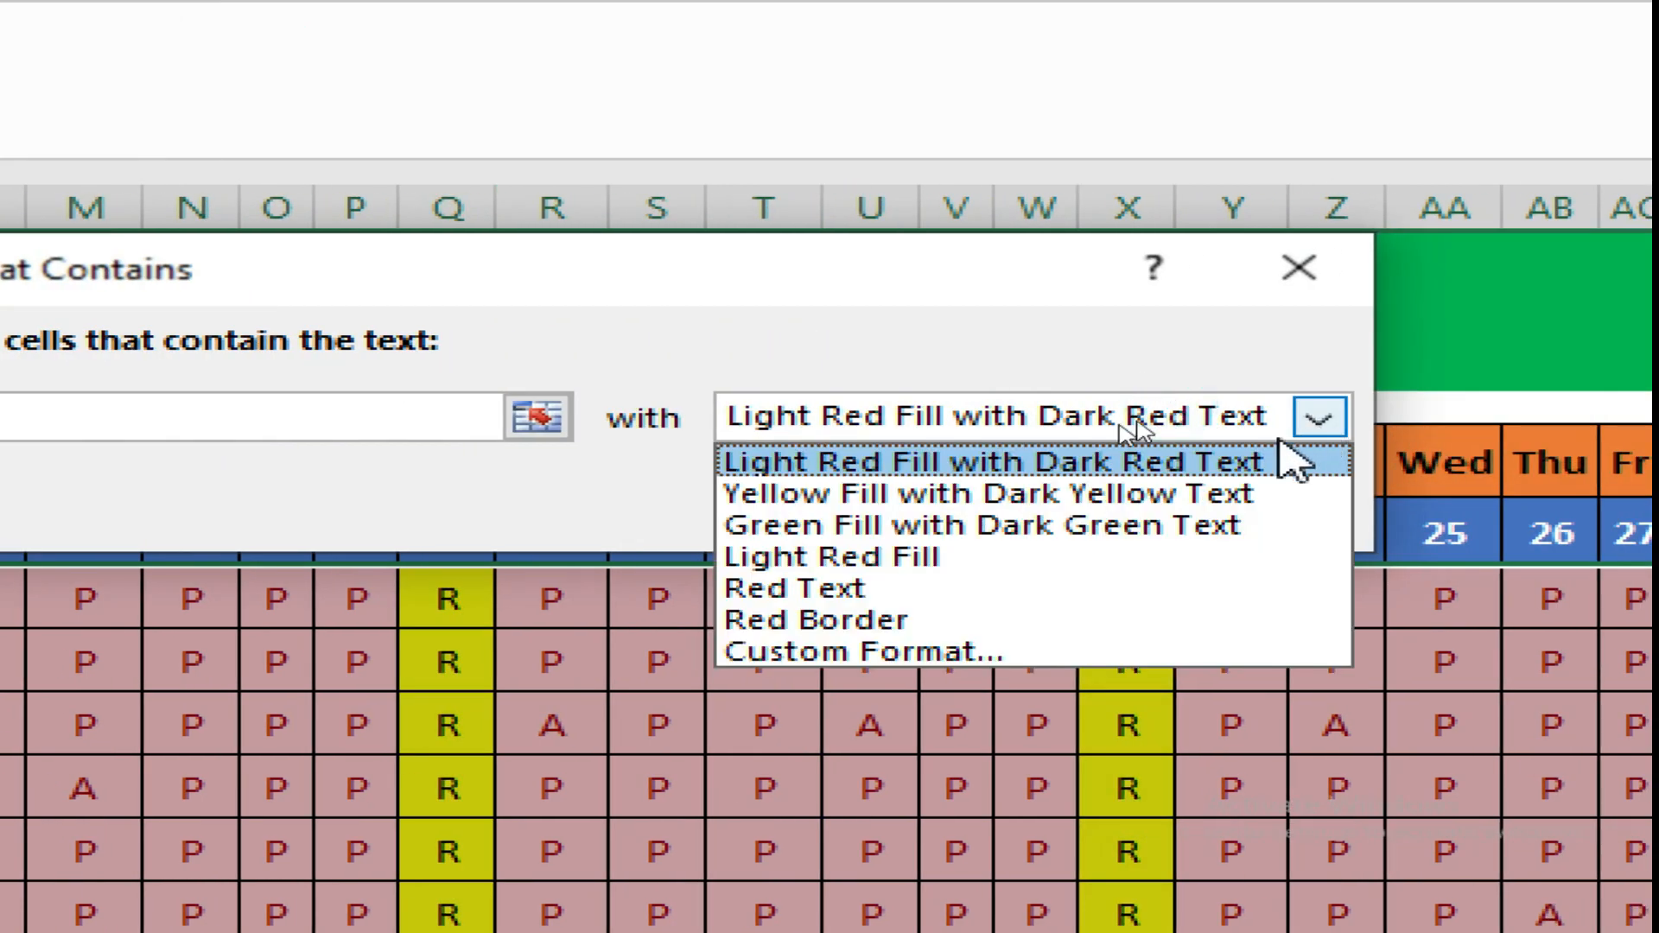
left_click(929, 527)
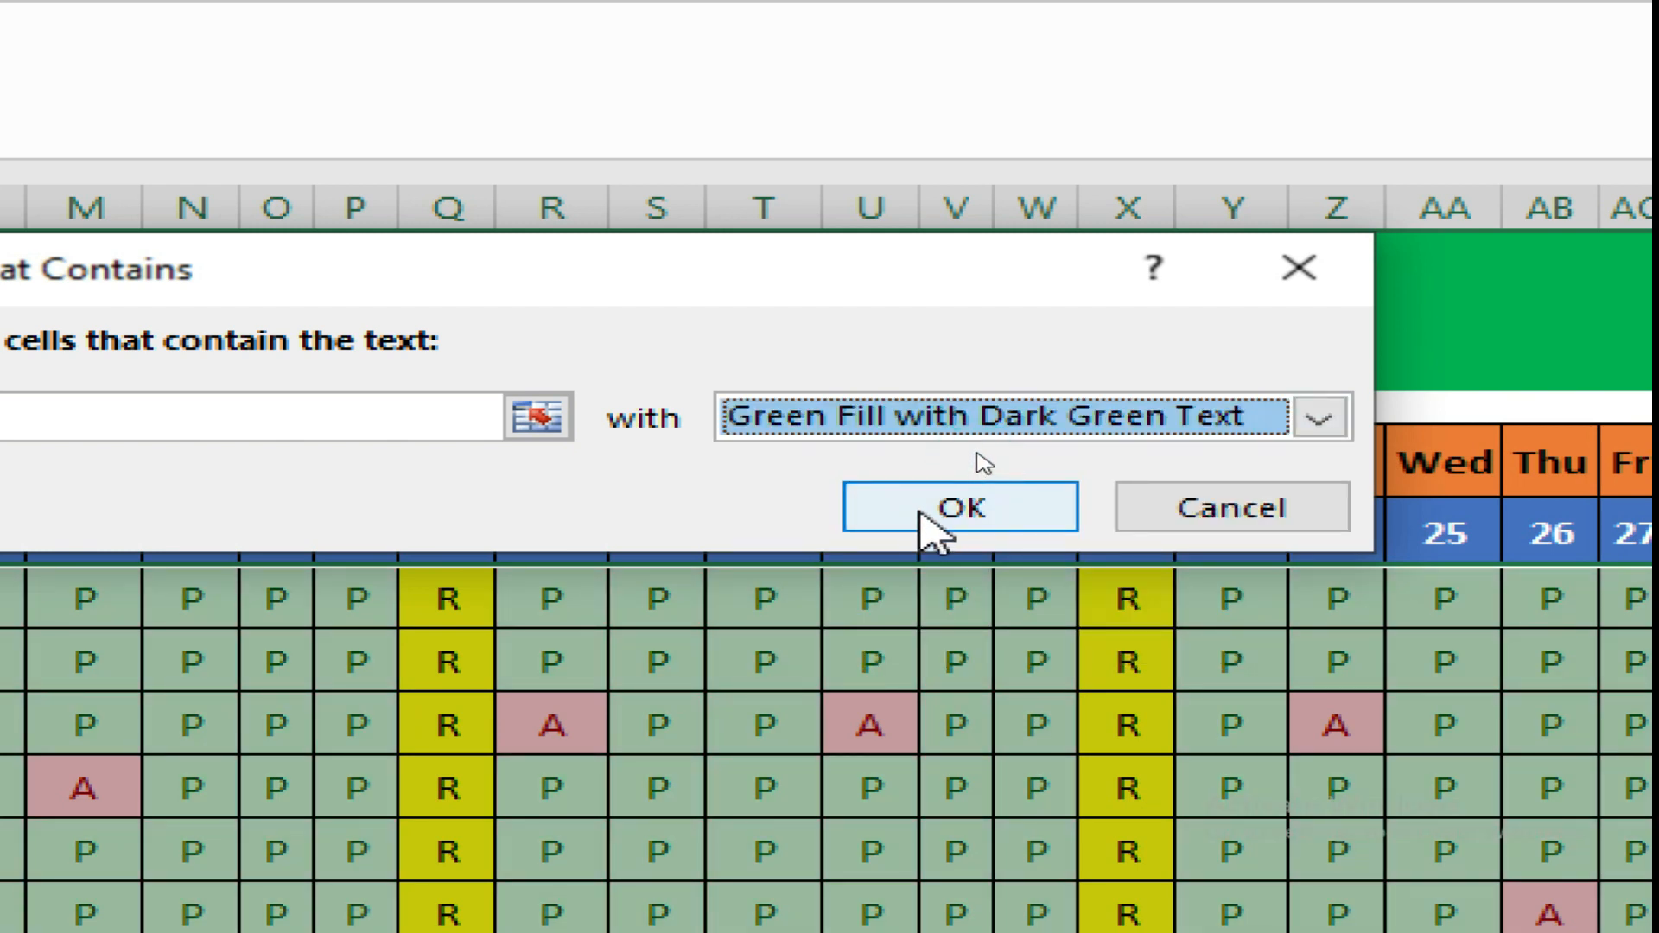
left_click(917, 515)
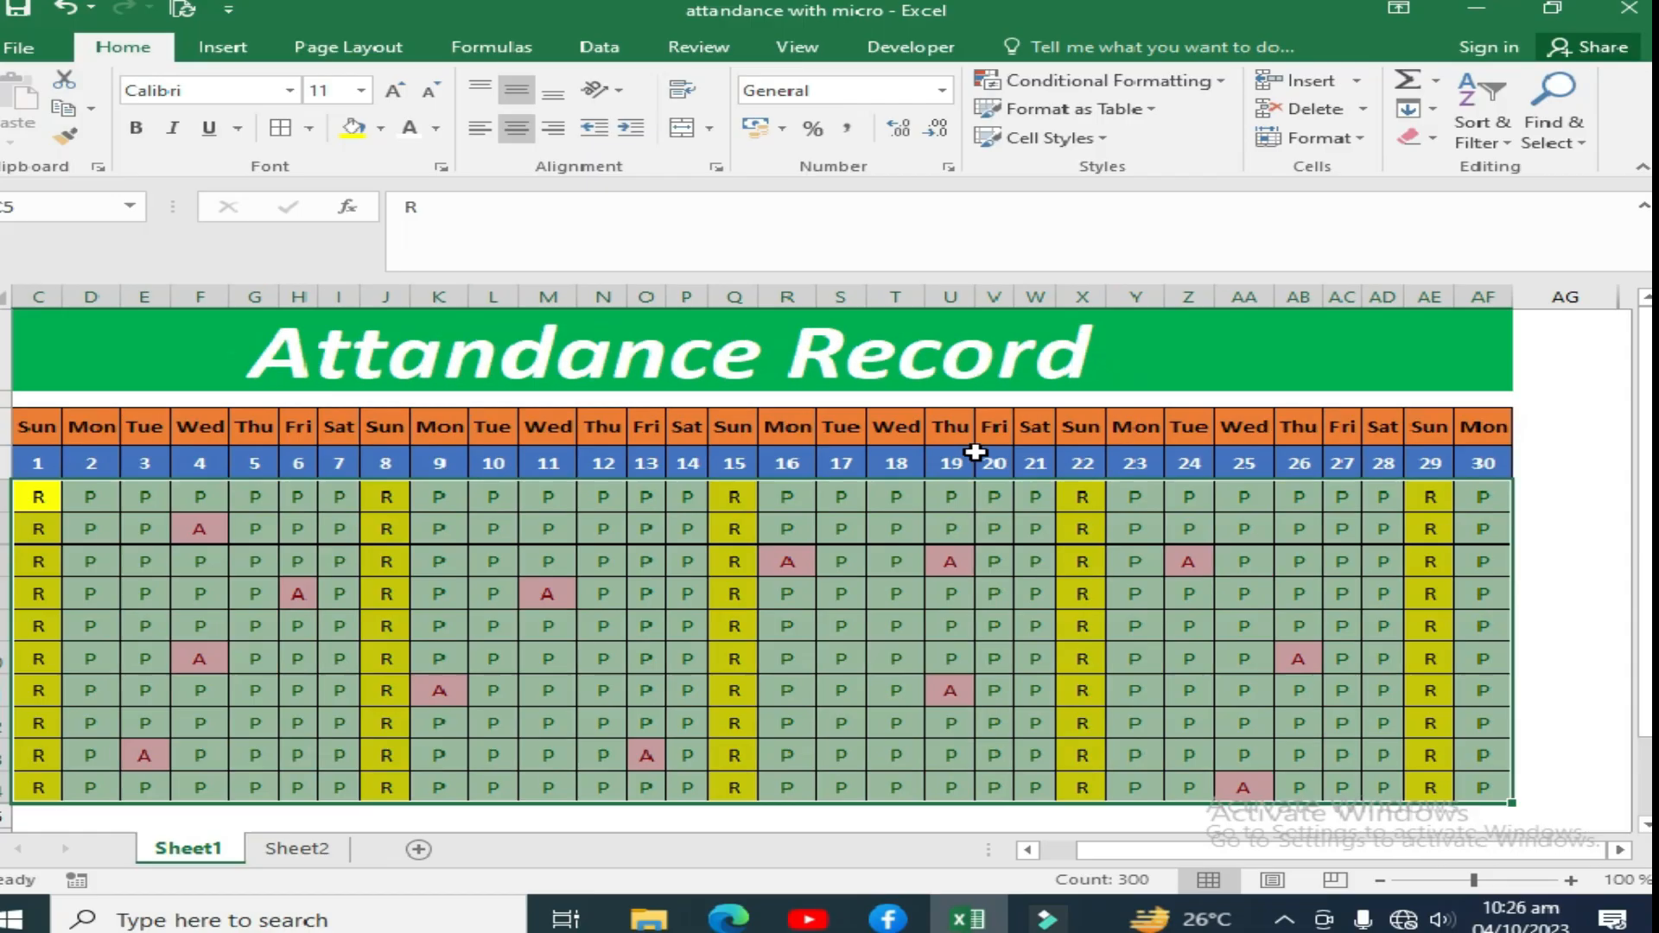
key("ctrl+q")
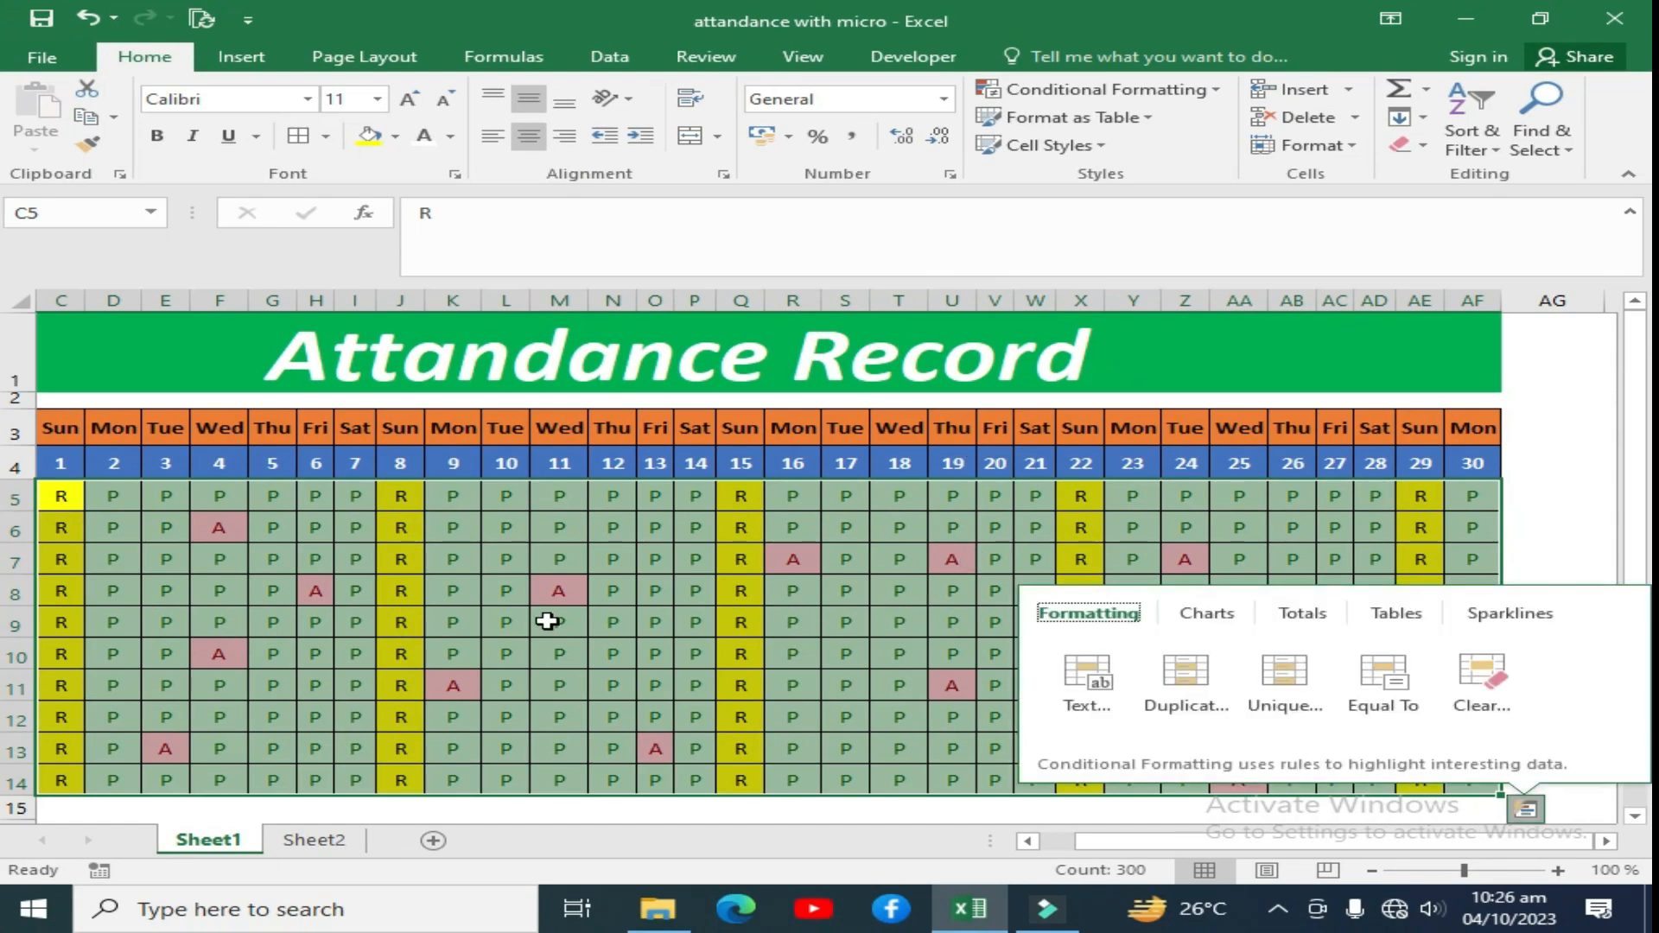
key("Escape")
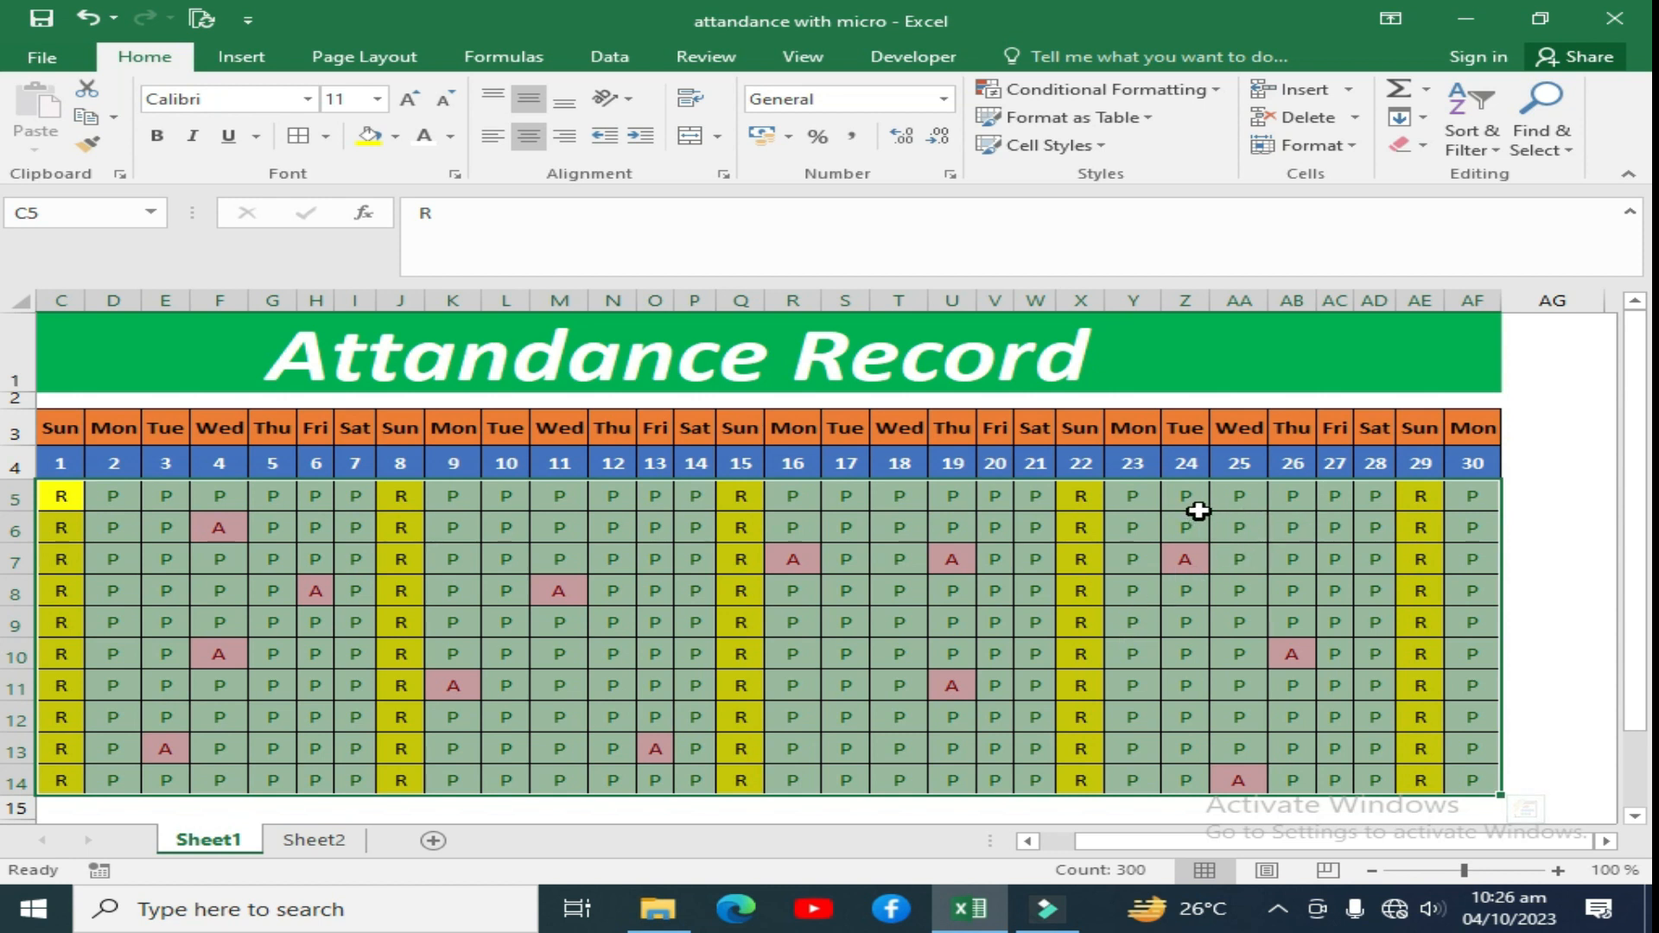
Enter the column header T-P in cell AG4, beside day 30
left_click(1512, 432)
left_click(1518, 464)
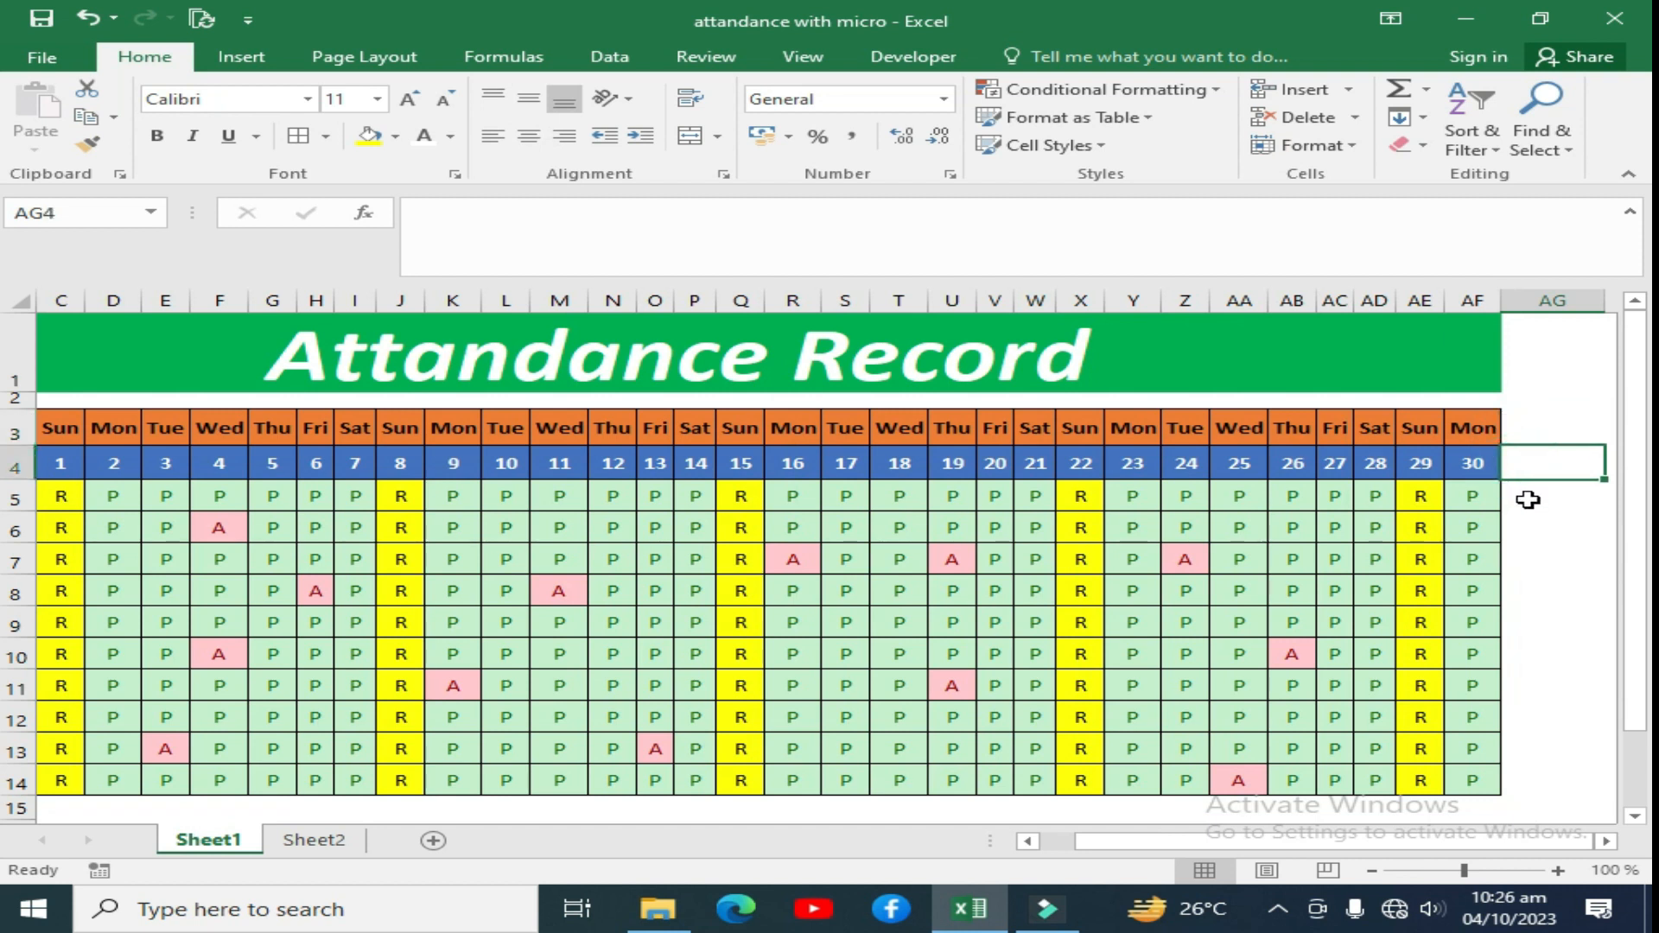
type("T-P")
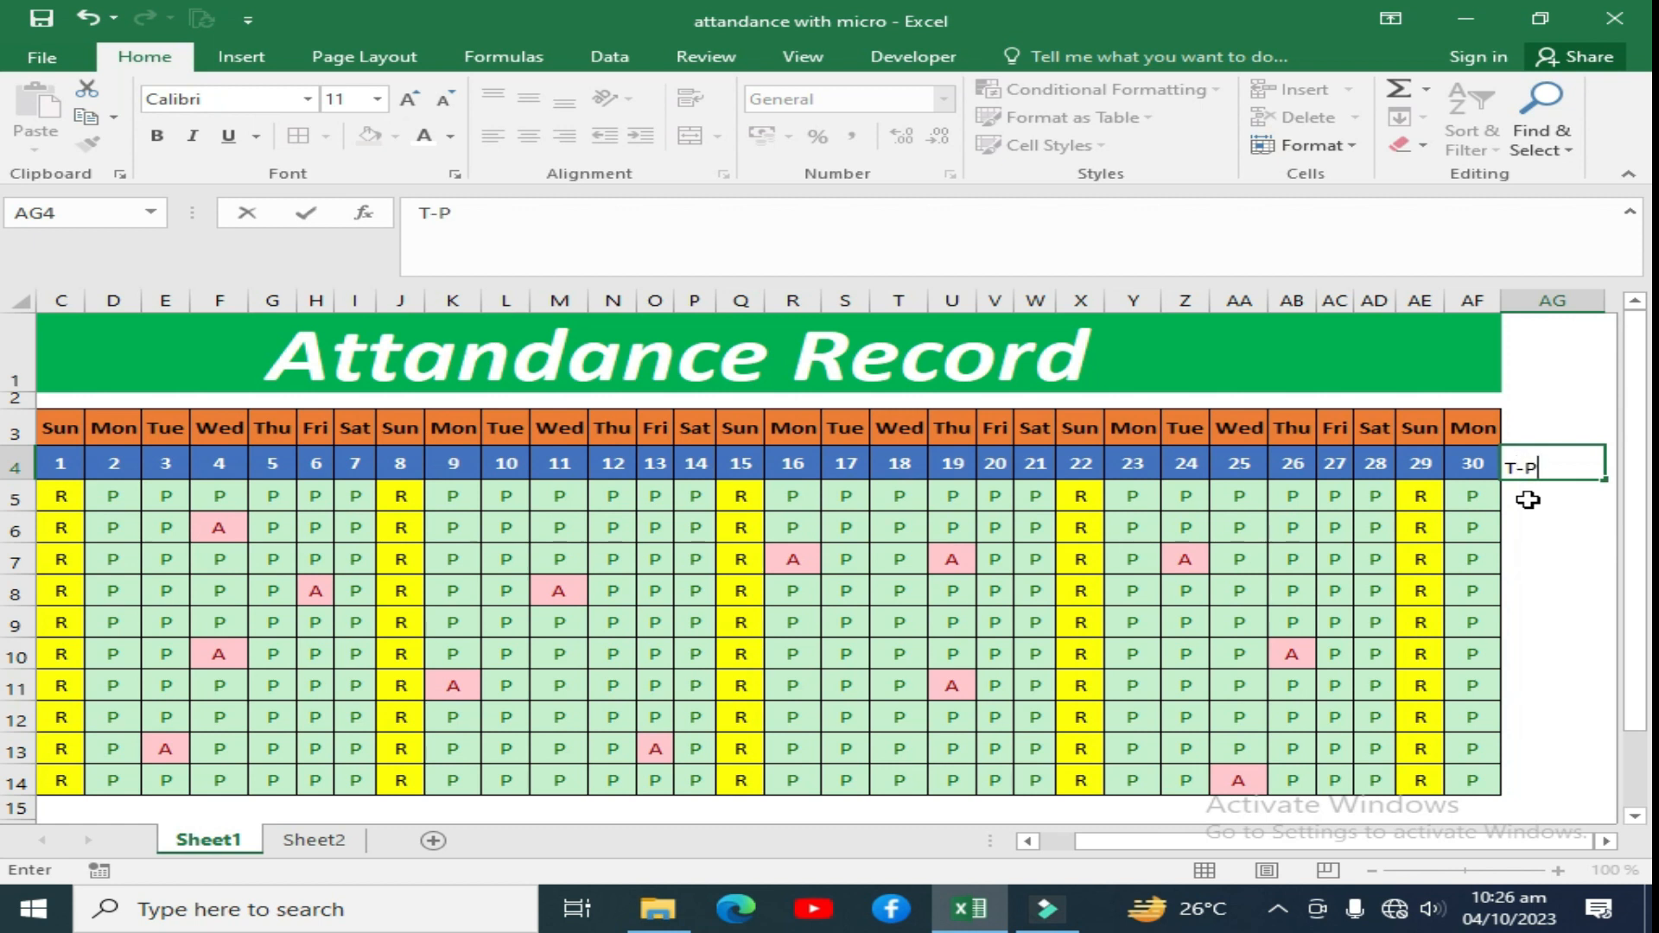
key("Return")
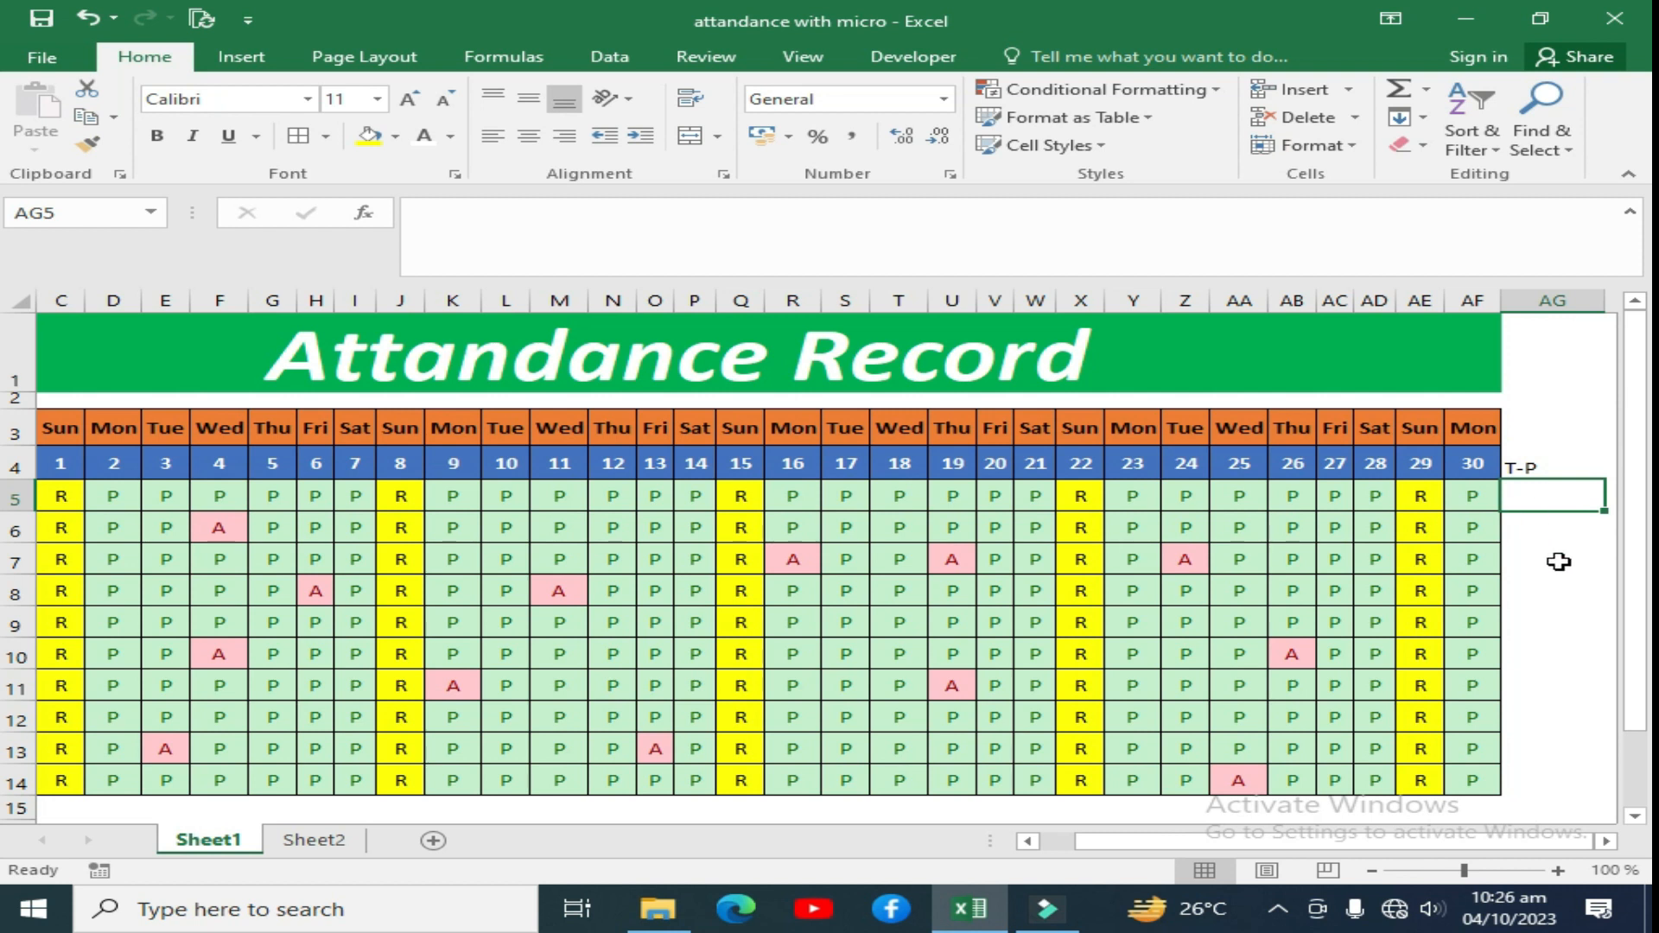
Enter the formula =COUNTIF(C5:AF5,"P") in cell AG5 to count the first employee's present days
type("=coun")
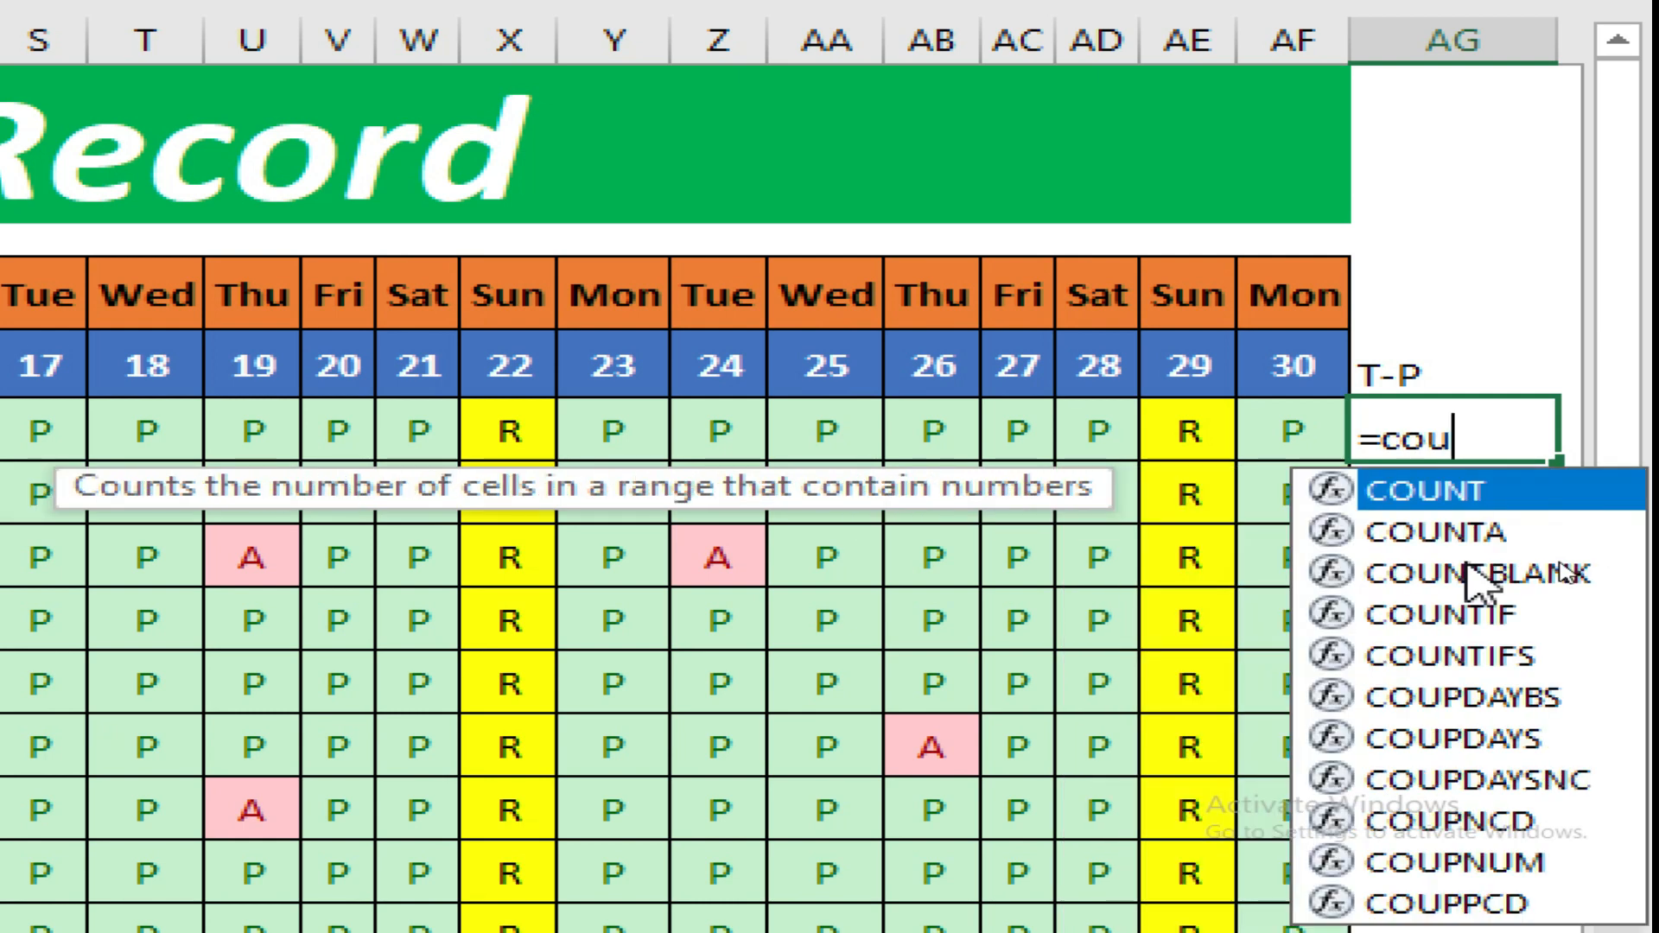
left_click(1470, 568)
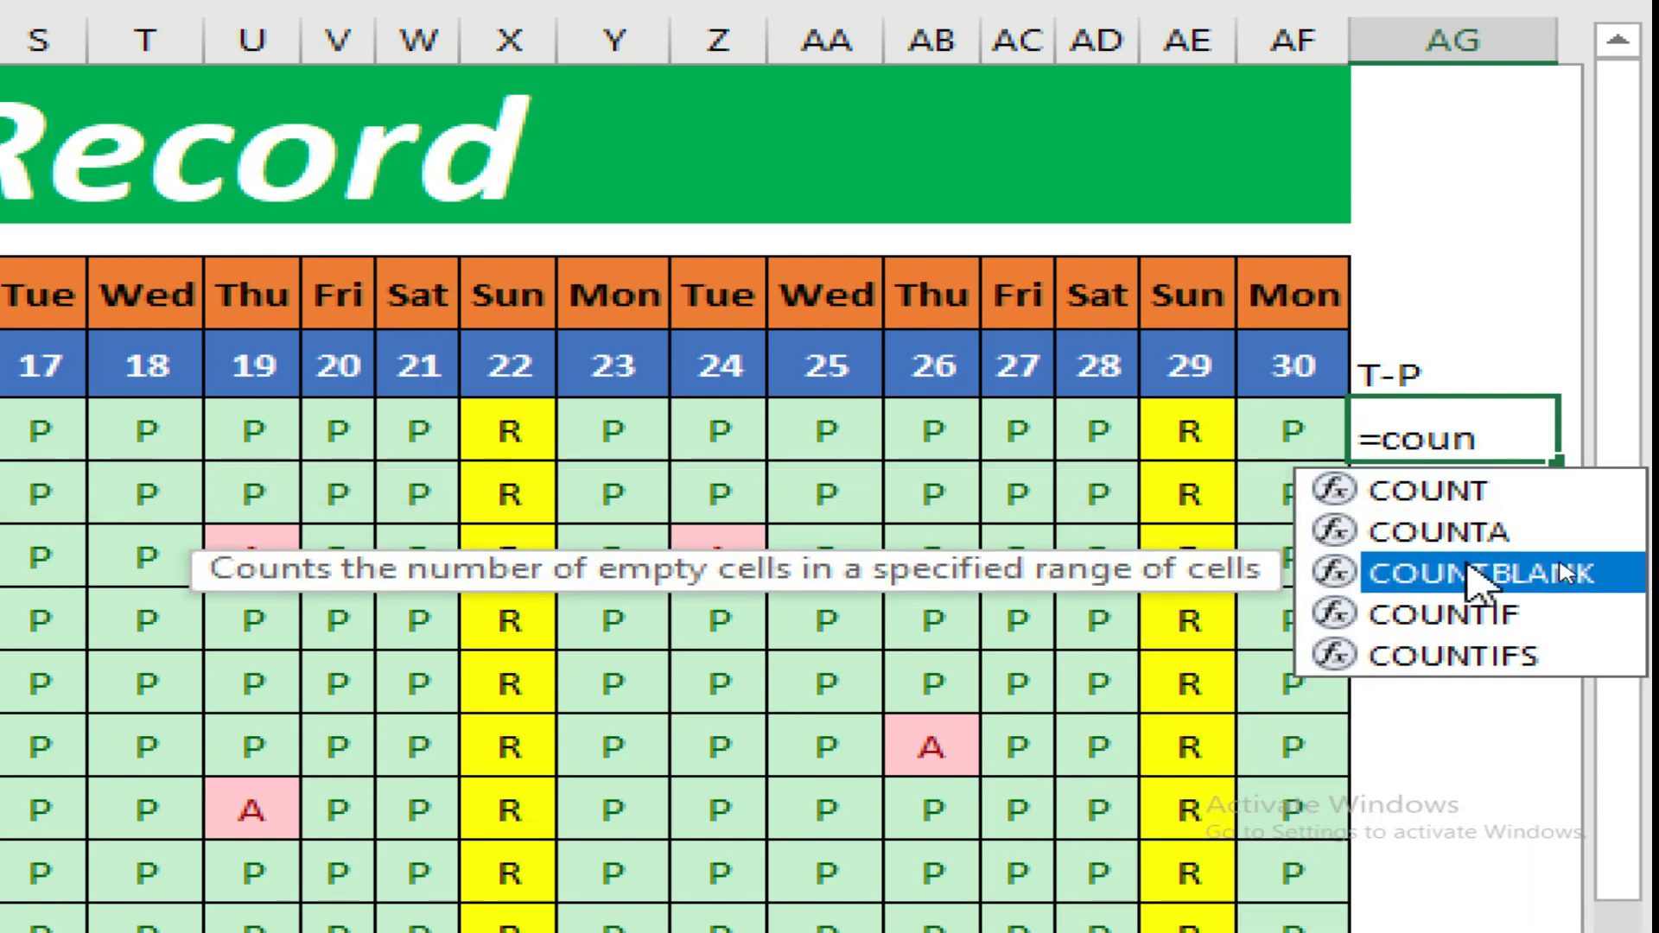
key("Down")
key("Tab")
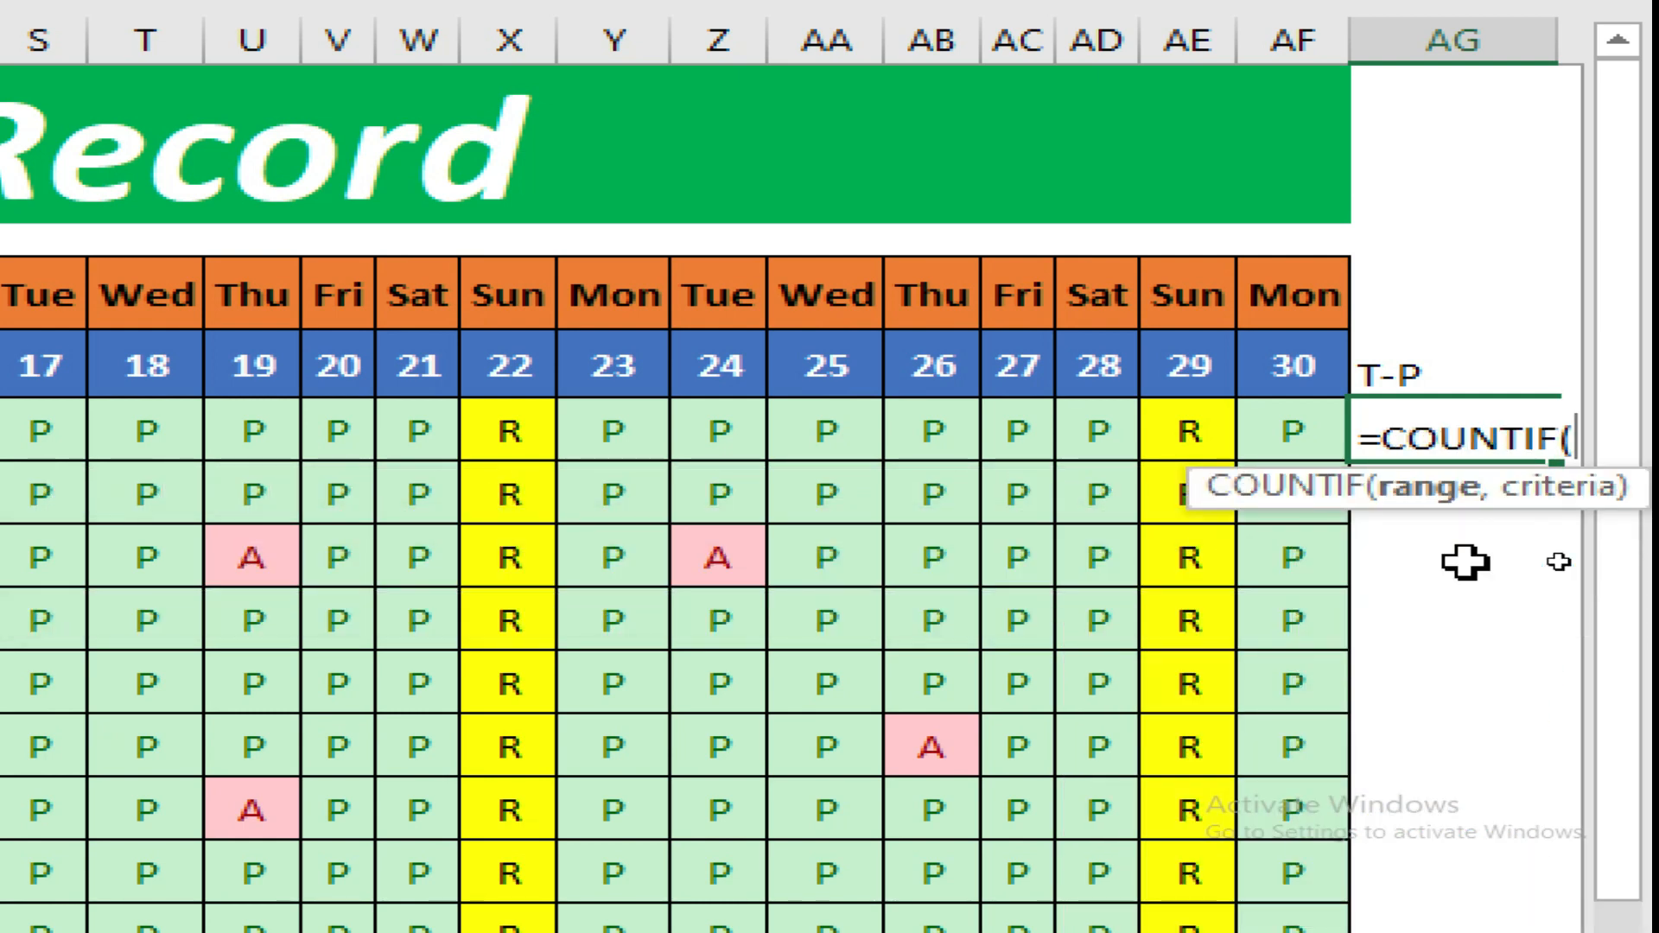
left_click(1296, 425)
left_click_drag(1300, 421, 704, 431)
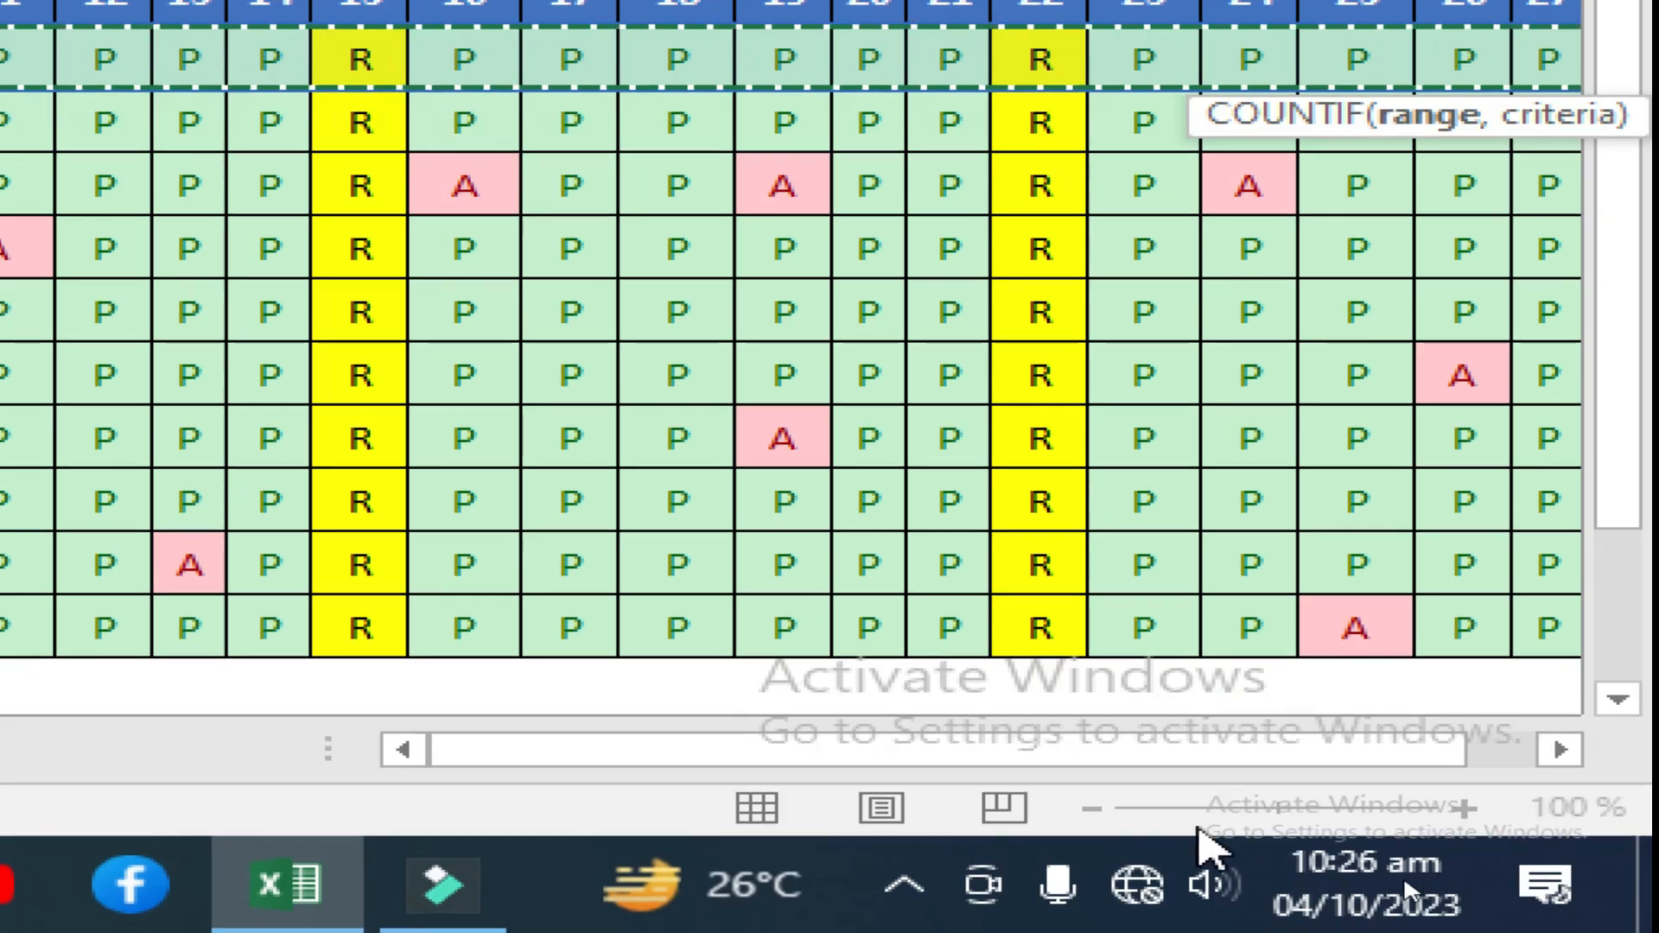
left_click_drag(1121, 753, 1469, 751)
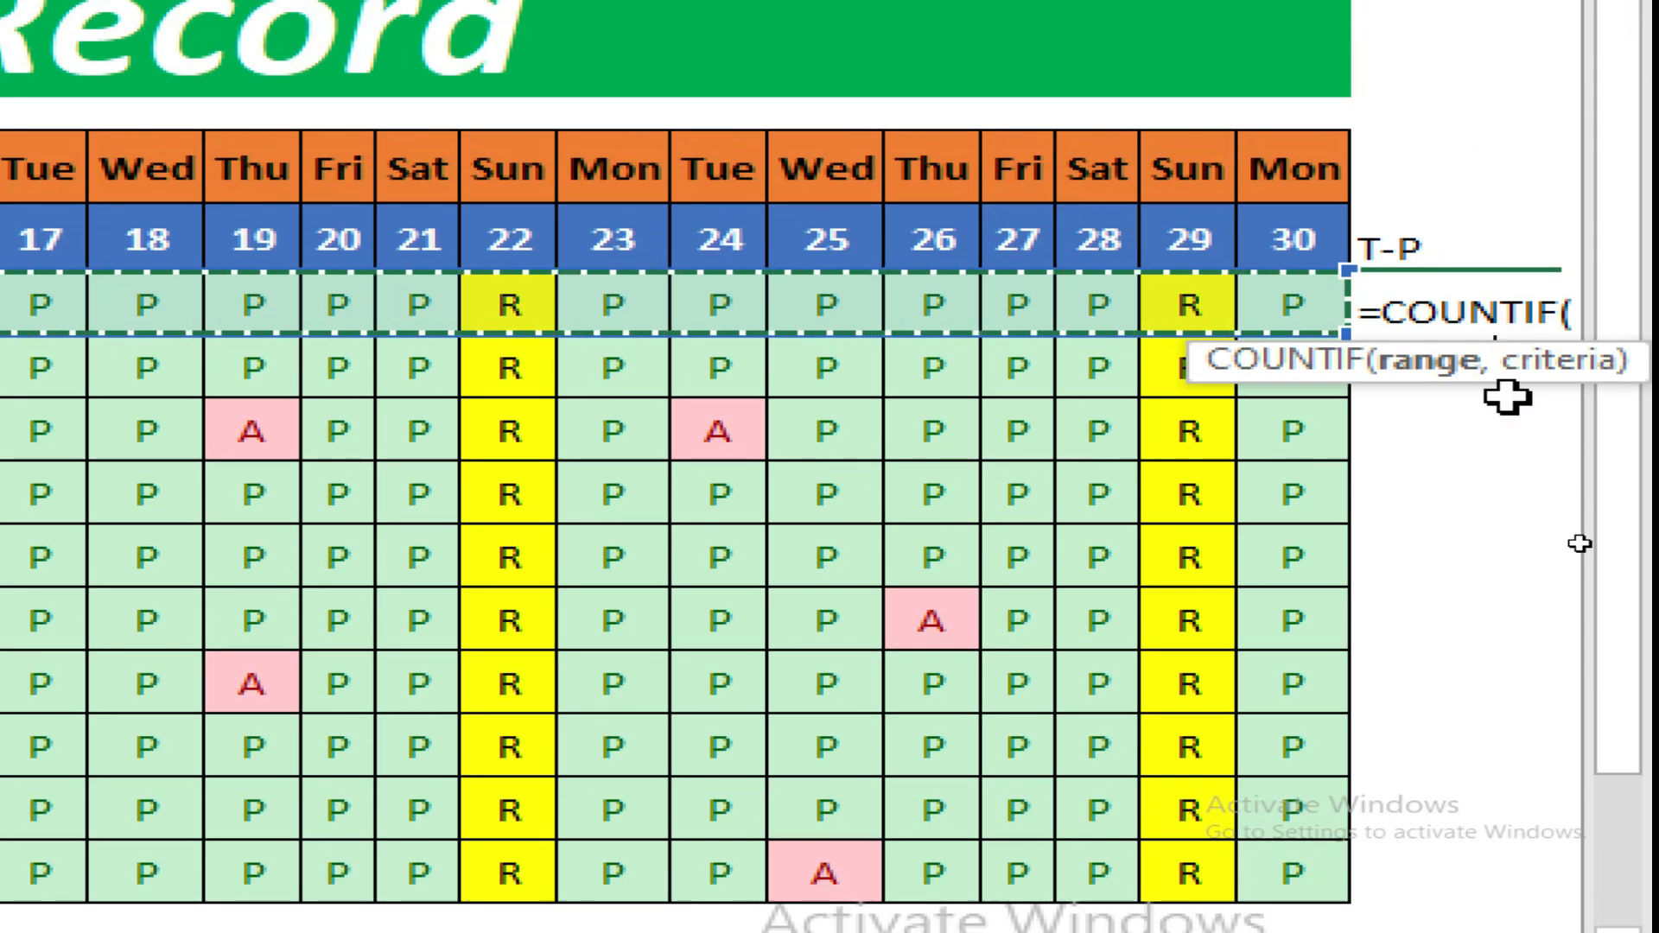
left_click_drag(1544, 342, 1470, 530)
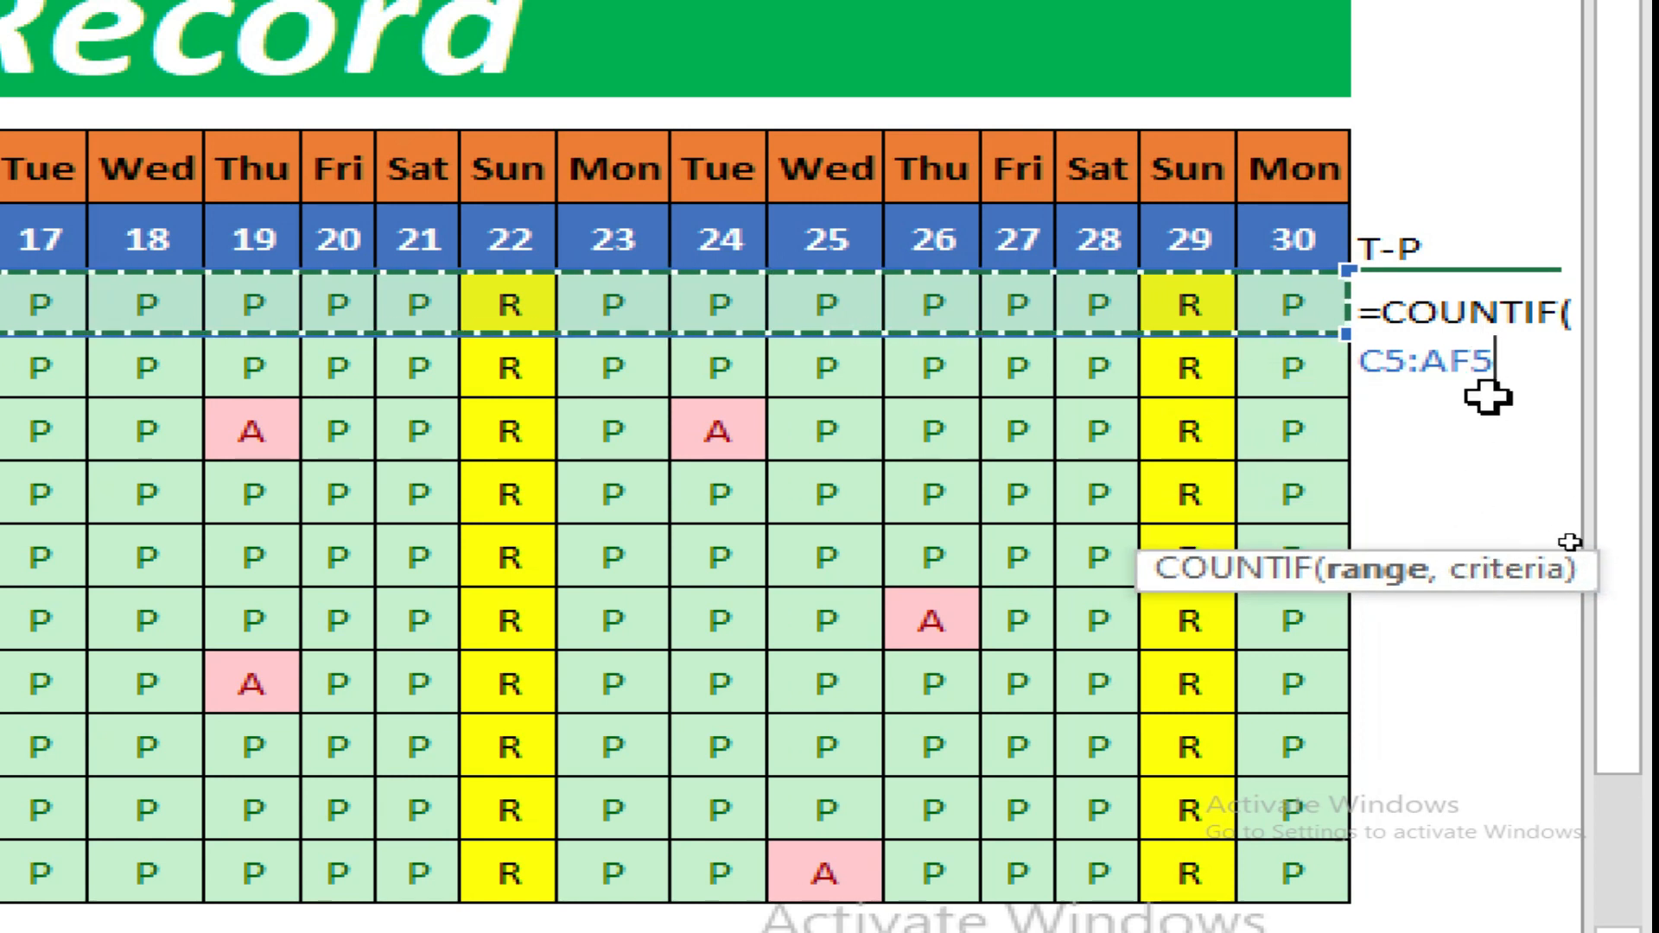
type(",")
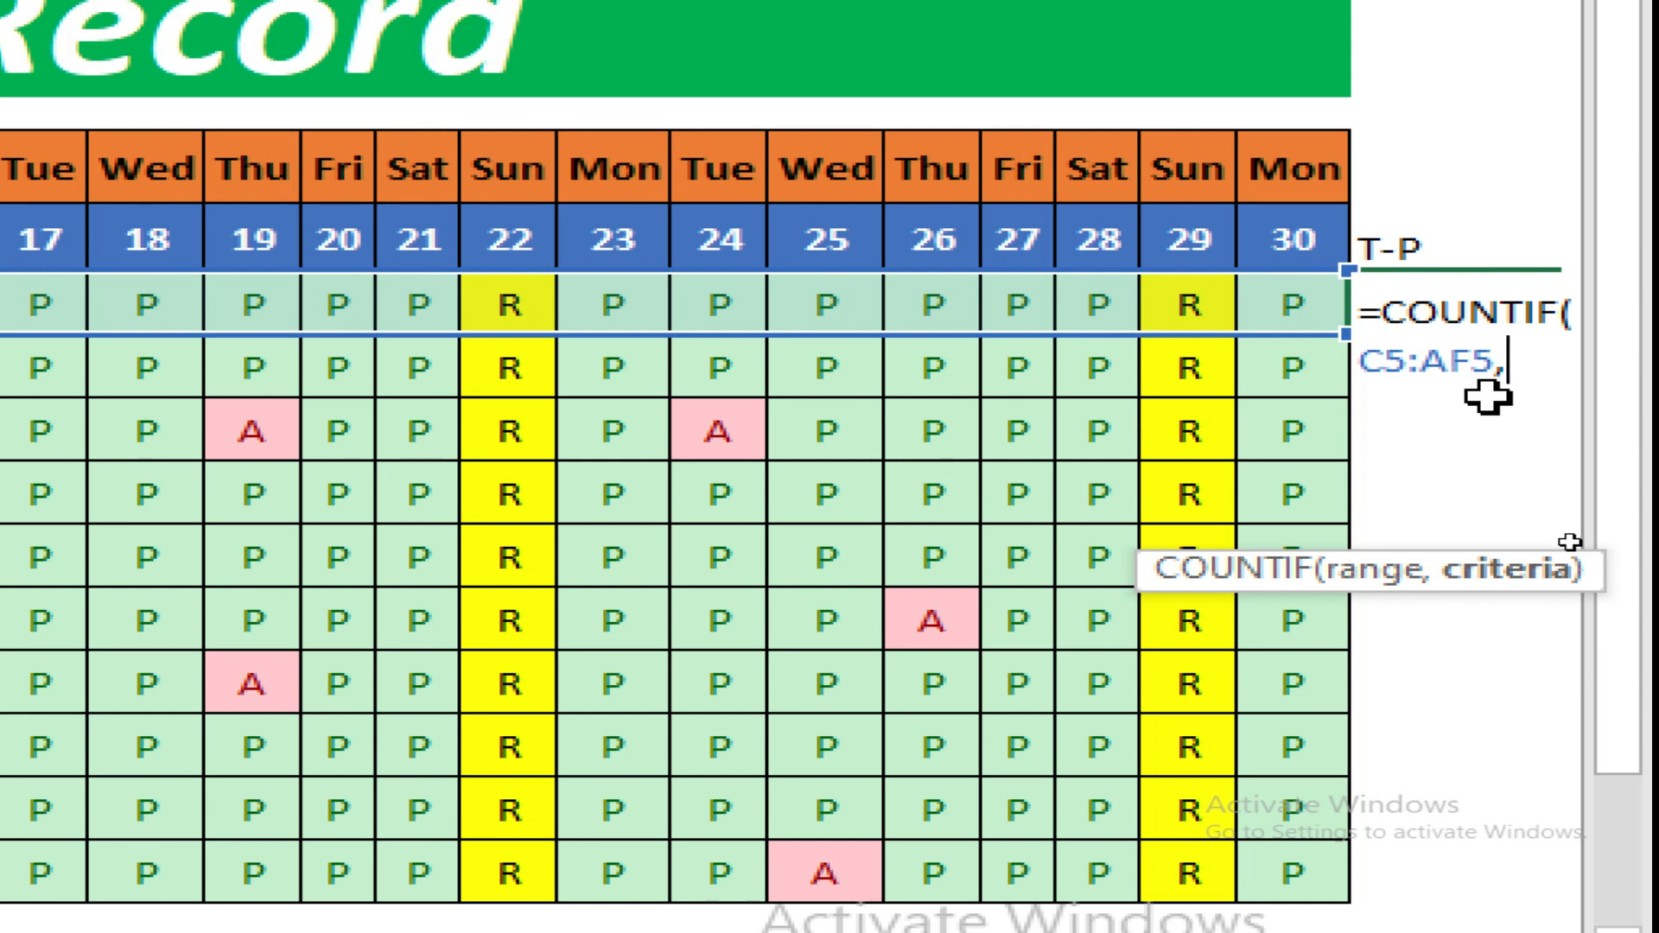
type("\"P\")")
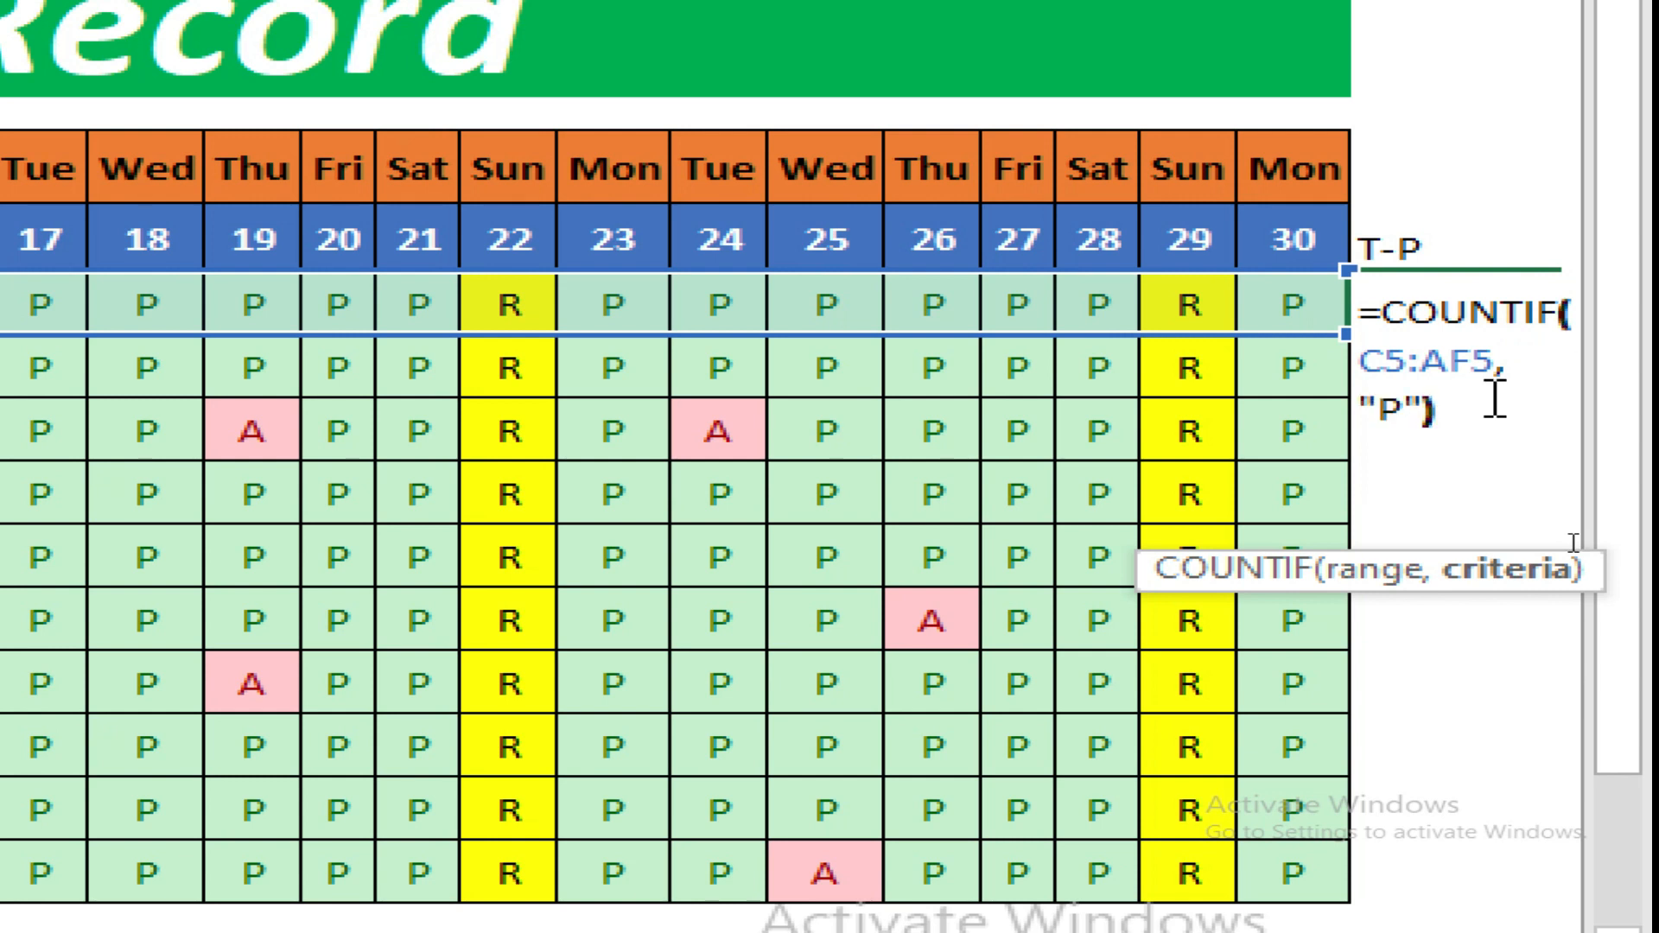
key("Return")
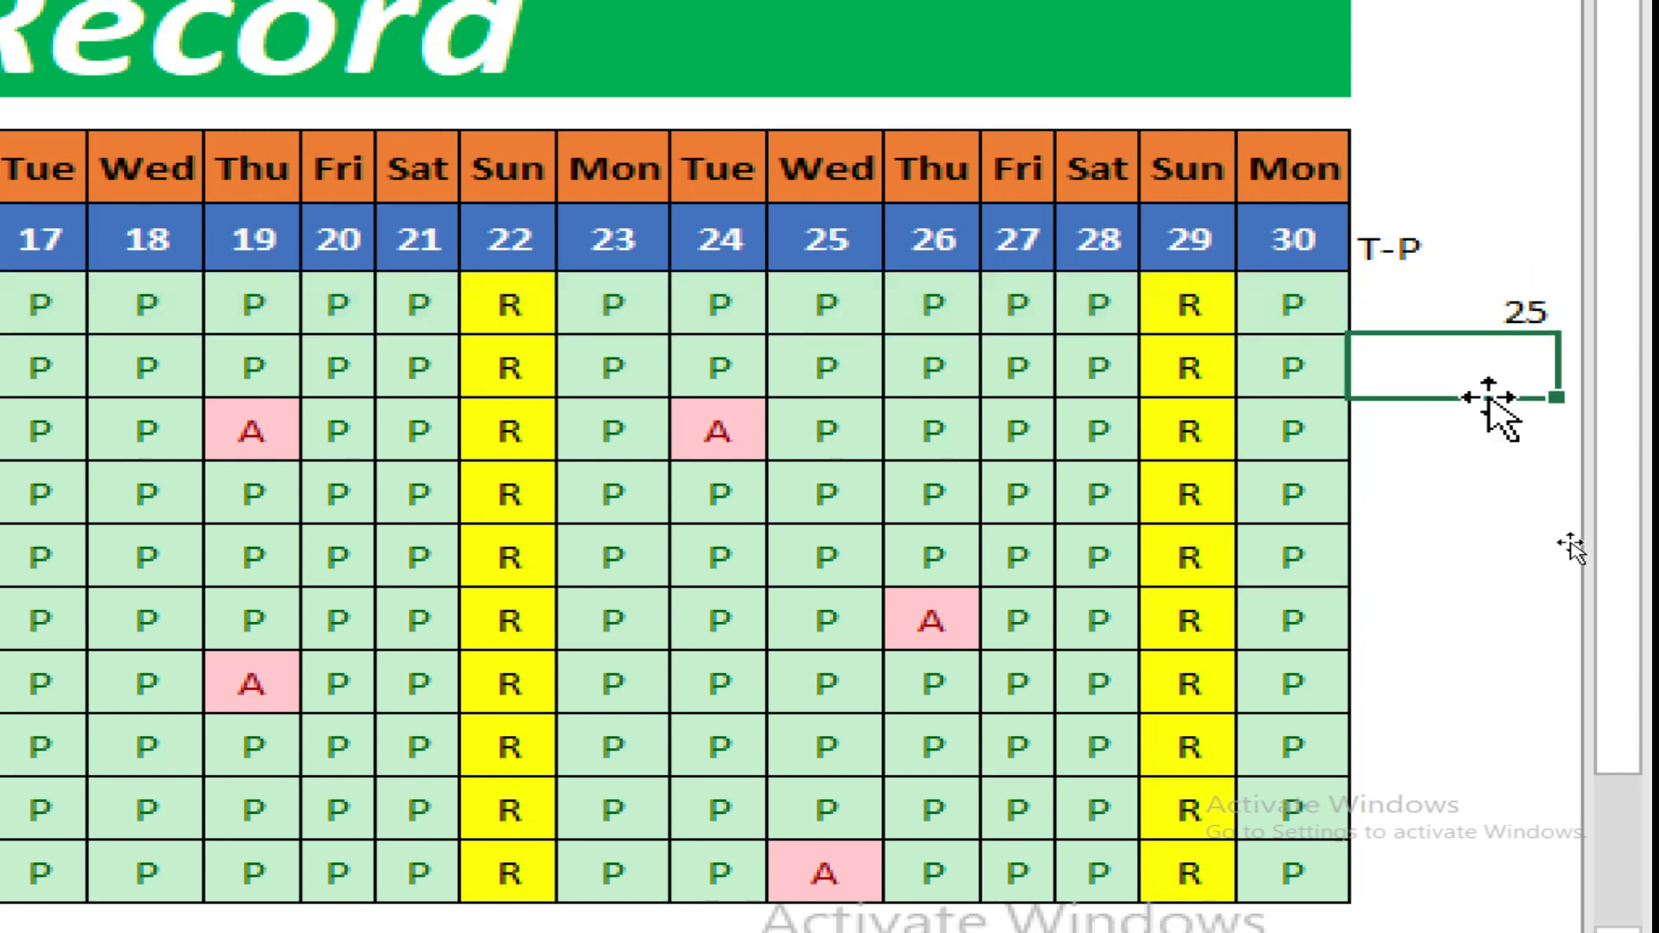
Fill the present-day COUNTIF formula from AG5 down to AG14 for the remaining employees
left_click(1452, 307)
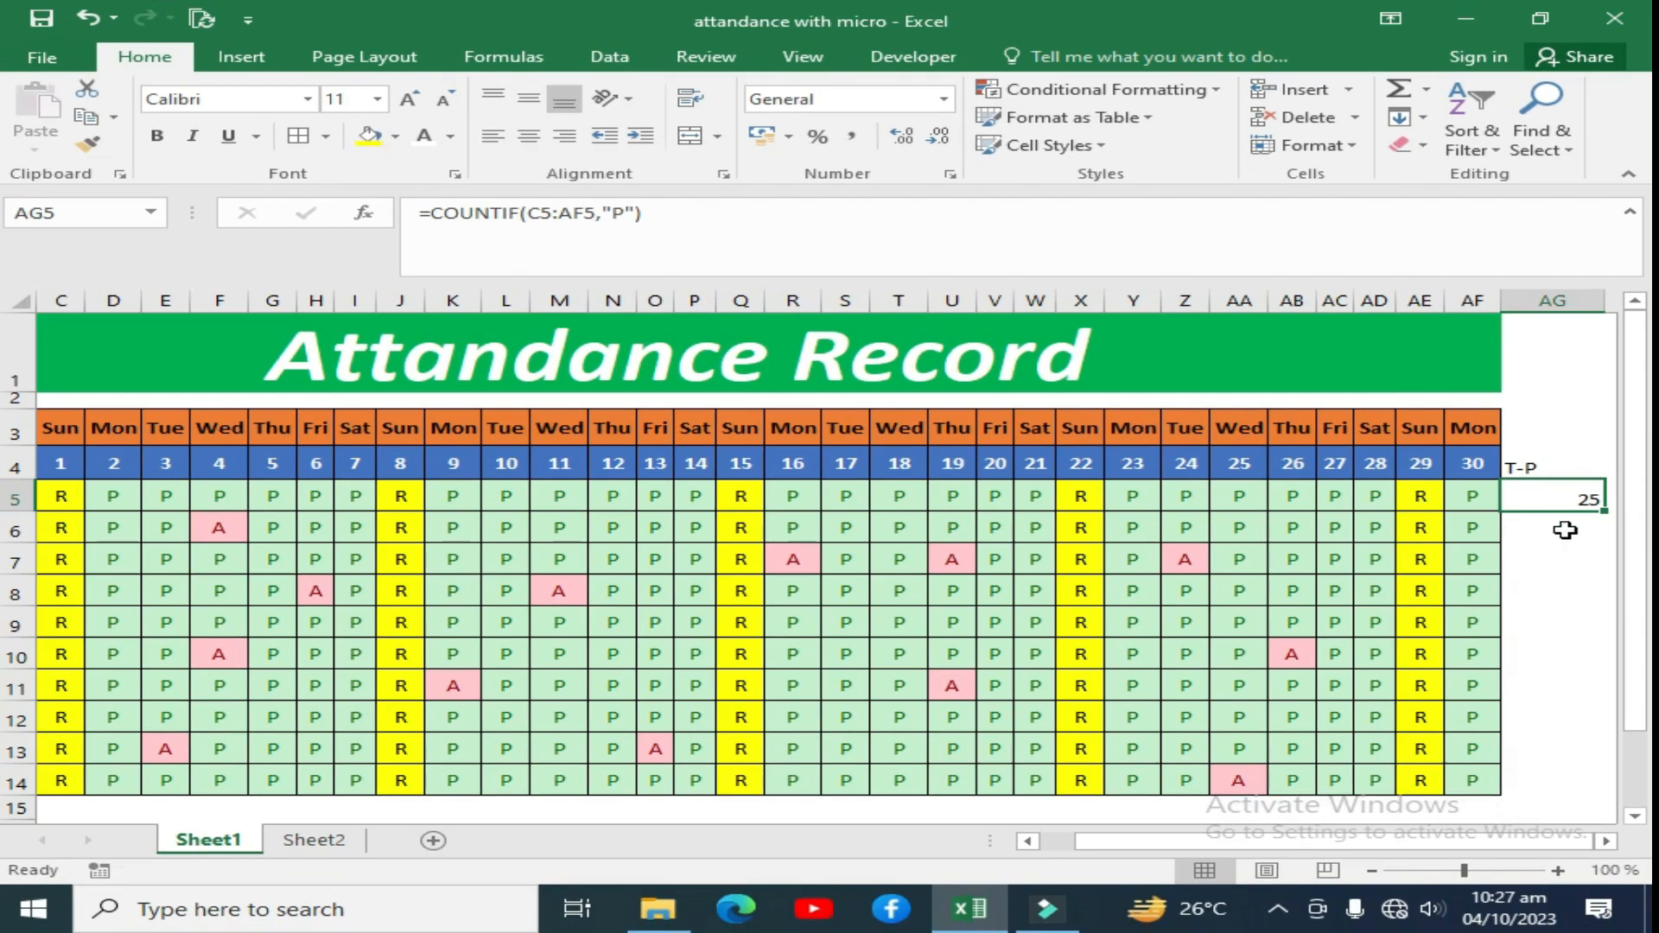
left_click_drag(1555, 333, 1522, 701)
left_click_drag(1374, 695, 1371, 789)
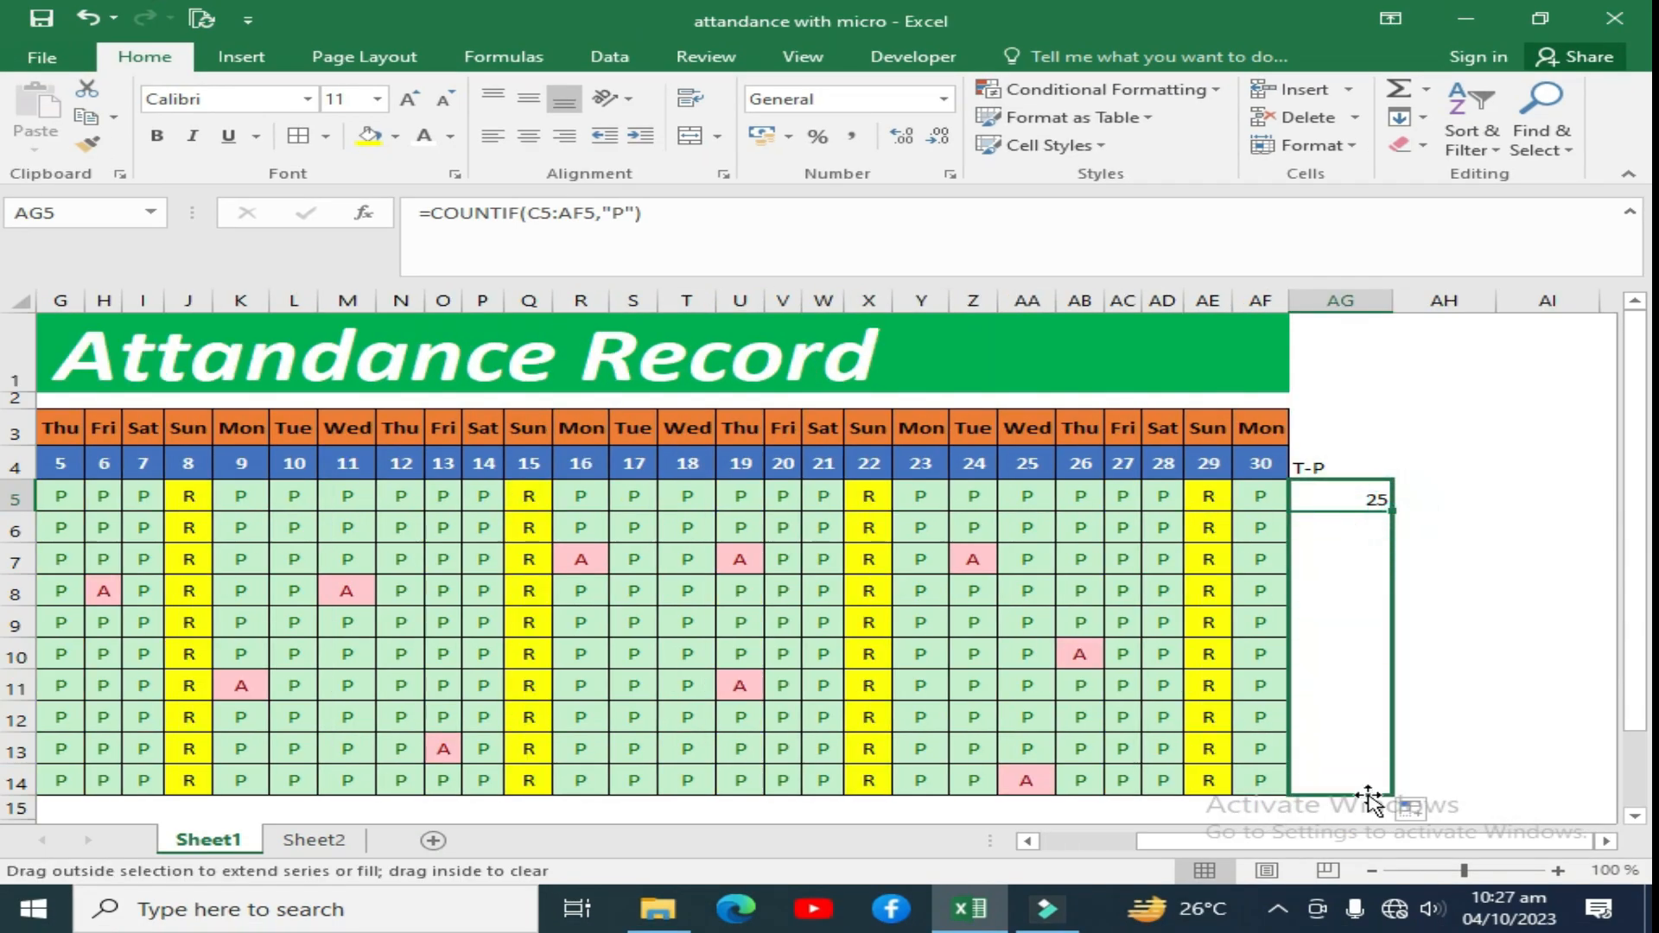
left_click(1361, 585)
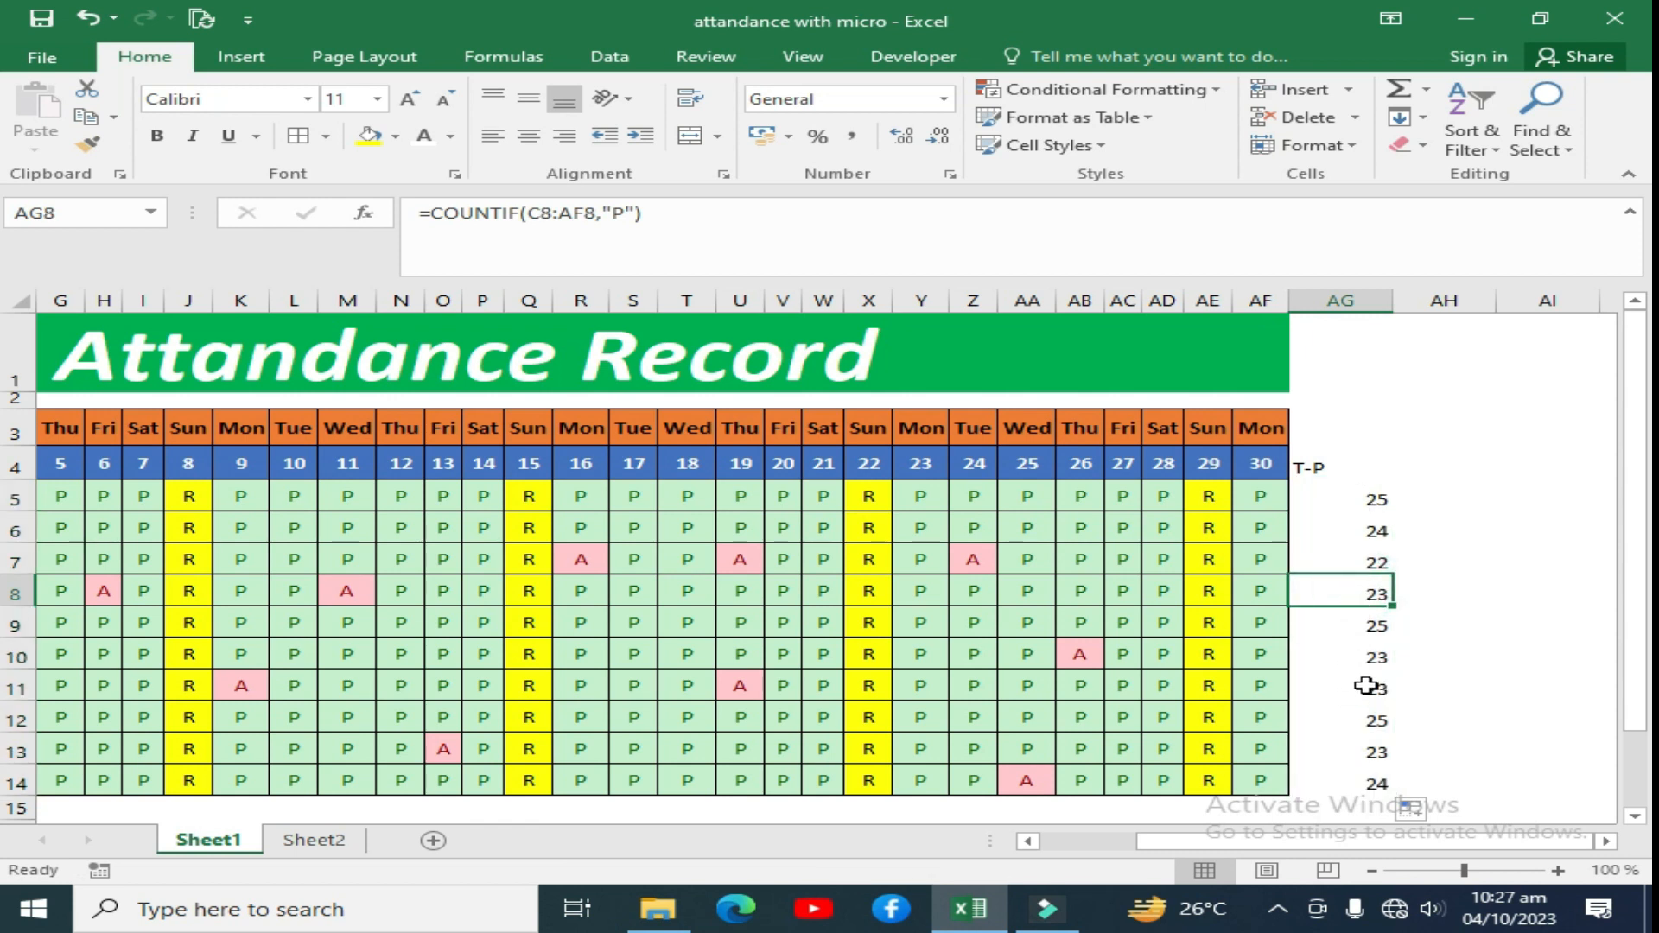
Add cell borders to AG3:AG14 and centre the contents horizontally and vertically
left_click_drag(1340, 426, 1349, 786)
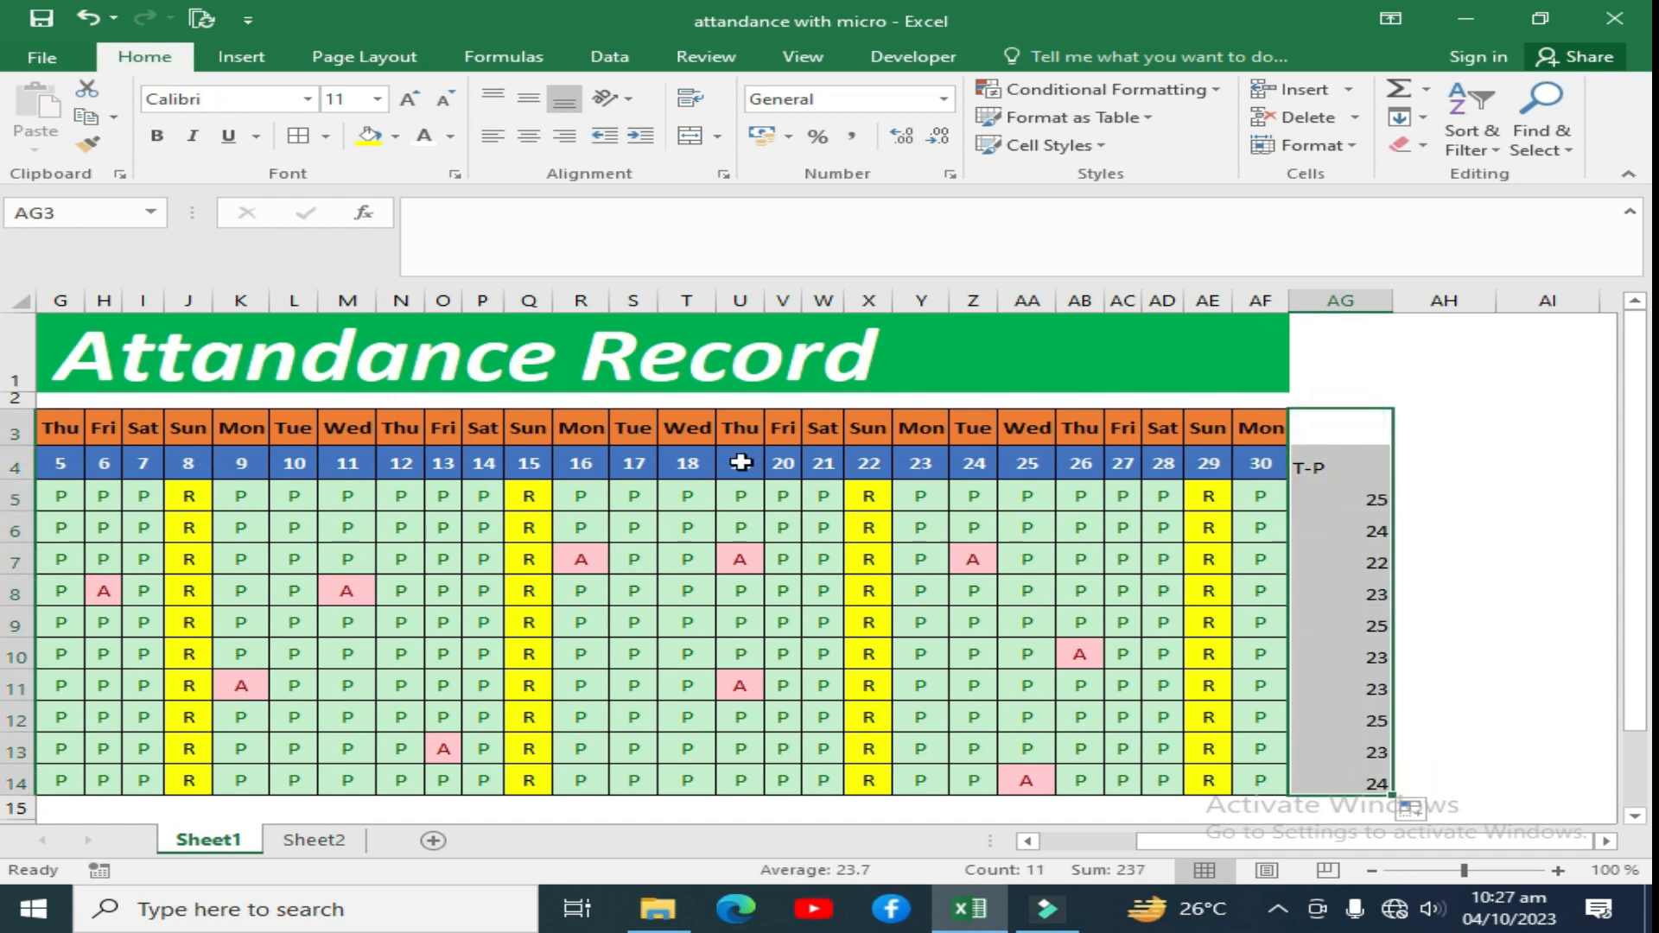
left_click(298, 136)
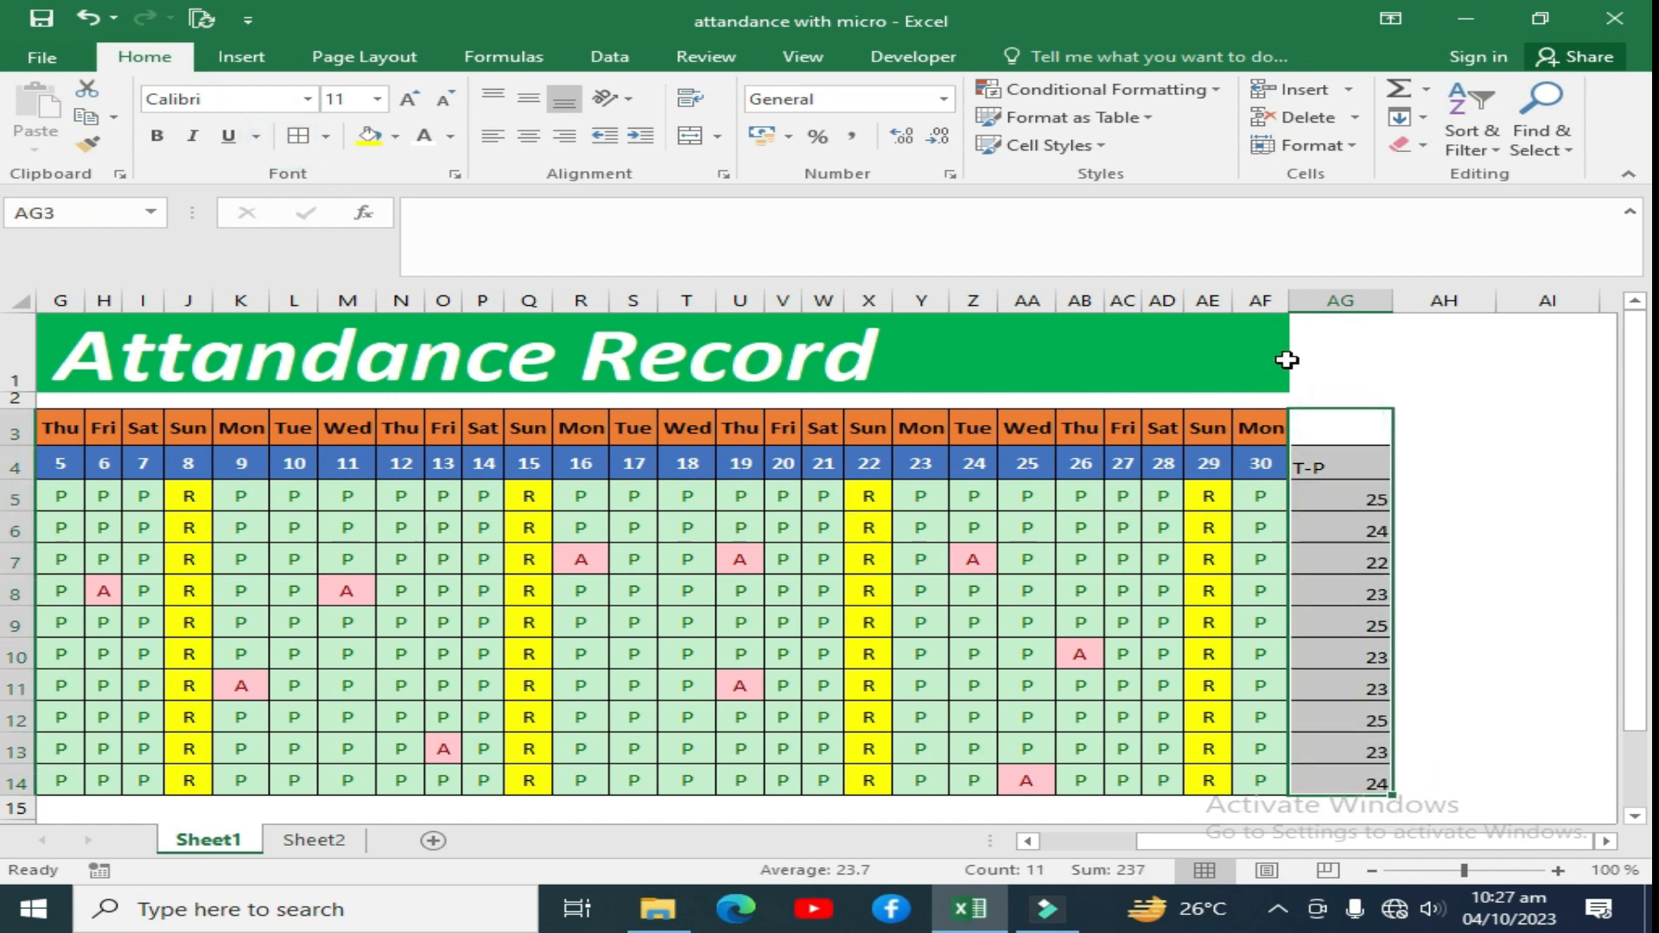
left_click(529, 136)
left_click(529, 98)
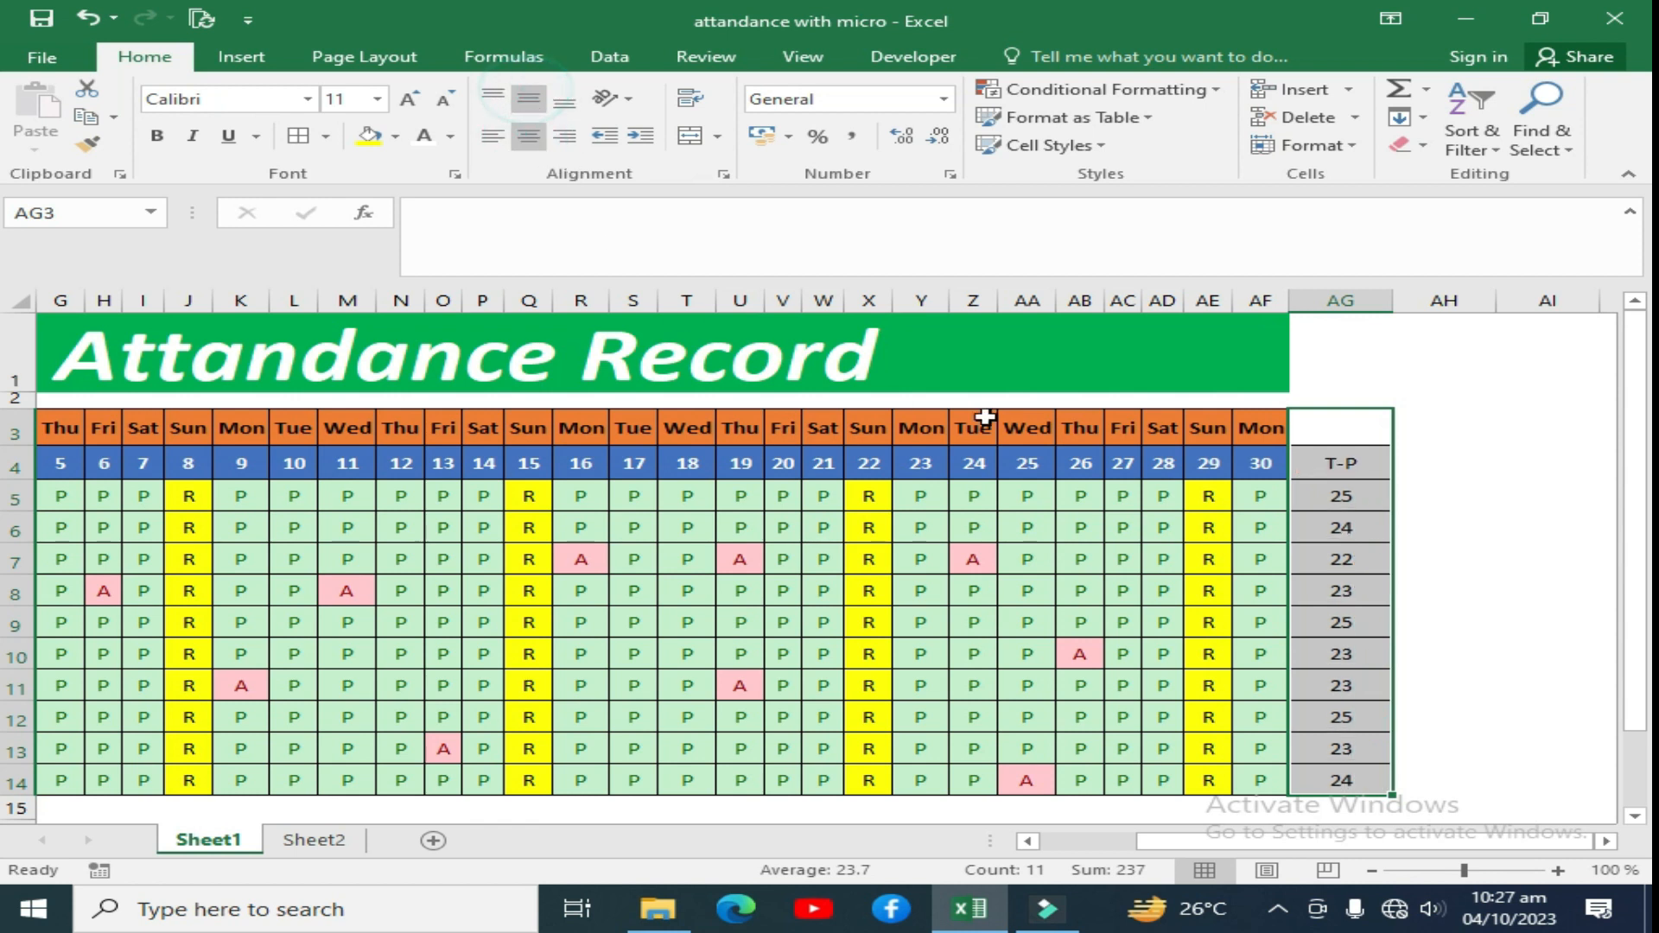
Merge and centre cells AG3:AG4, and make the T-P header bold with a yellow fill
left_click(1341, 463)
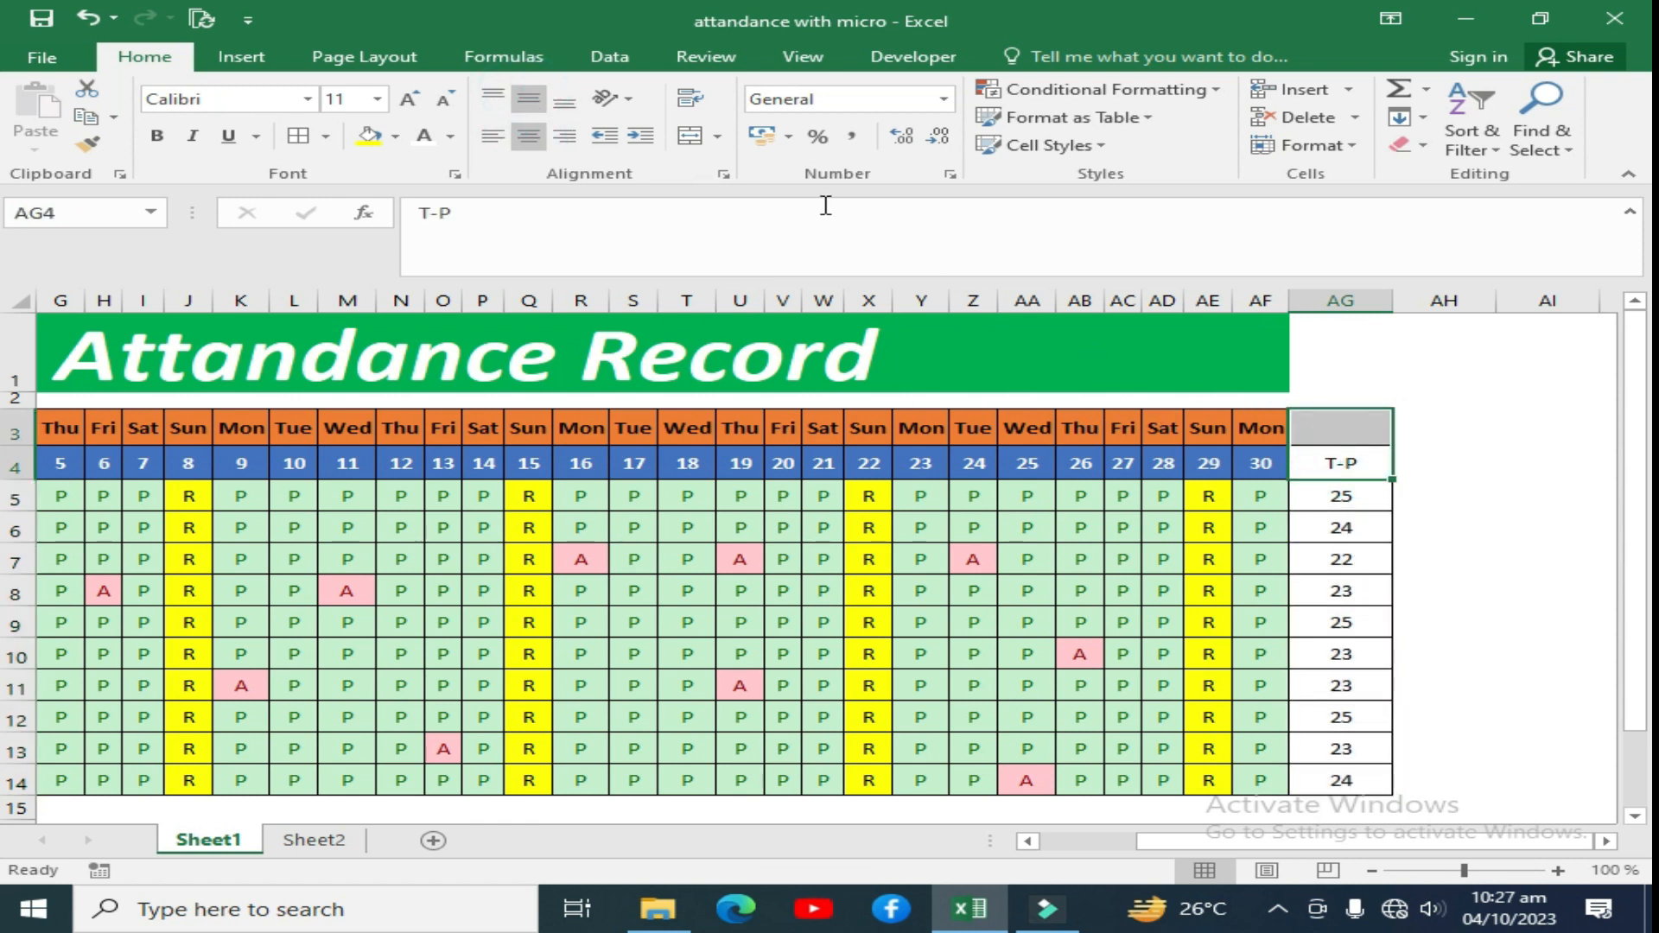
left_click(689, 136)
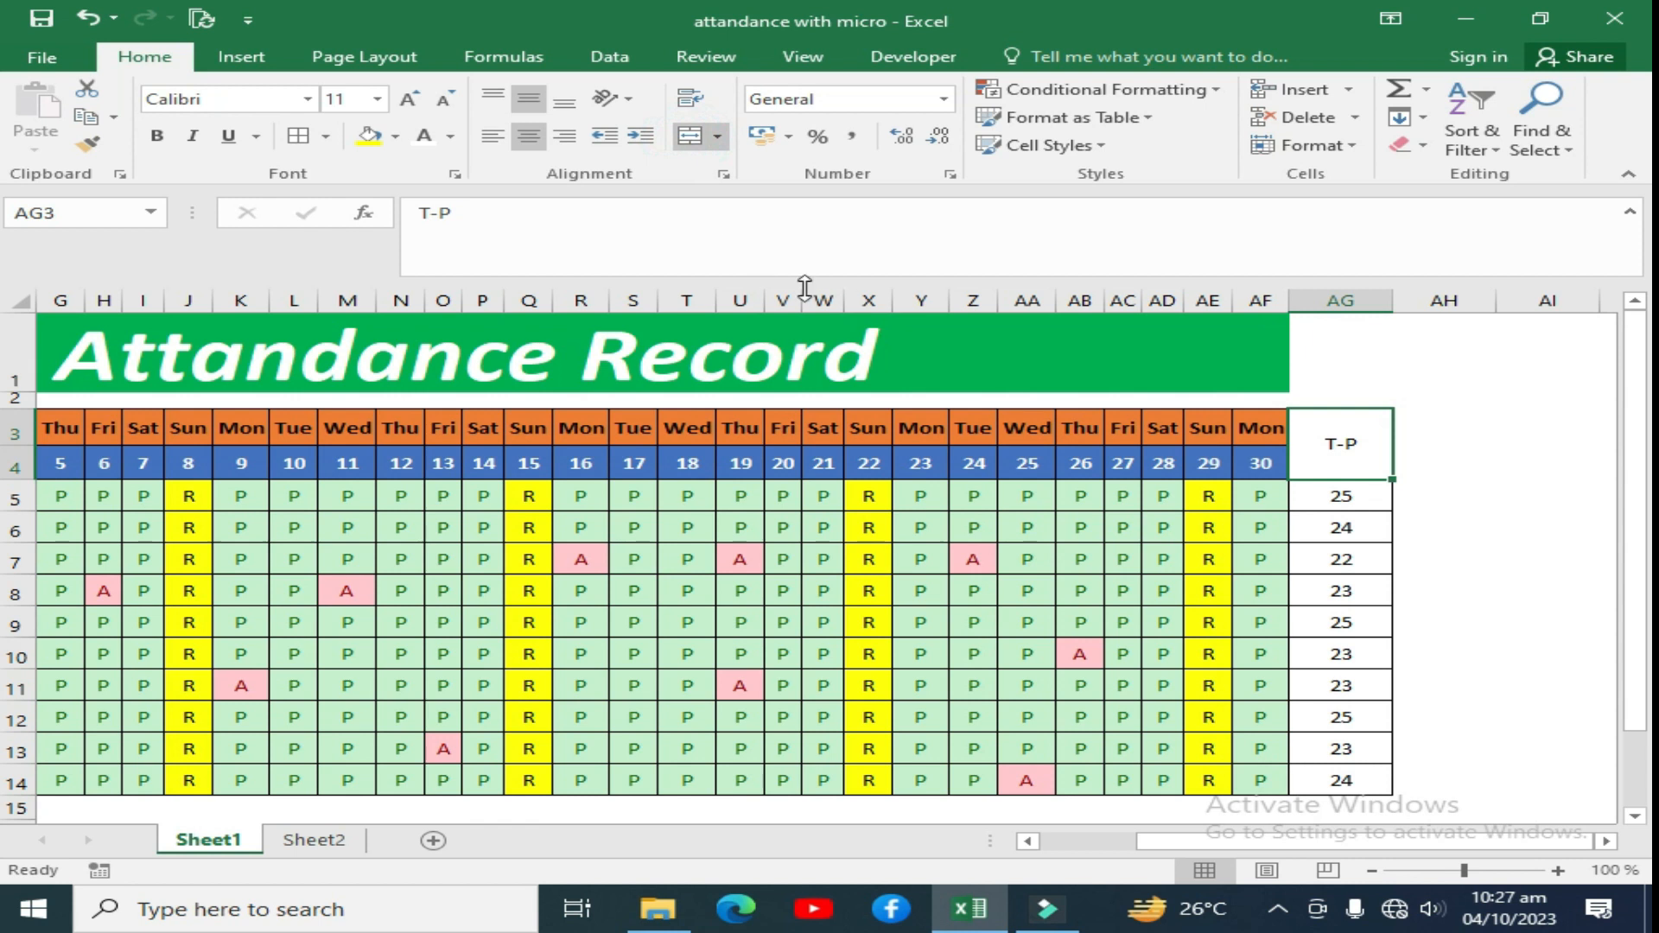
left_click(156, 136)
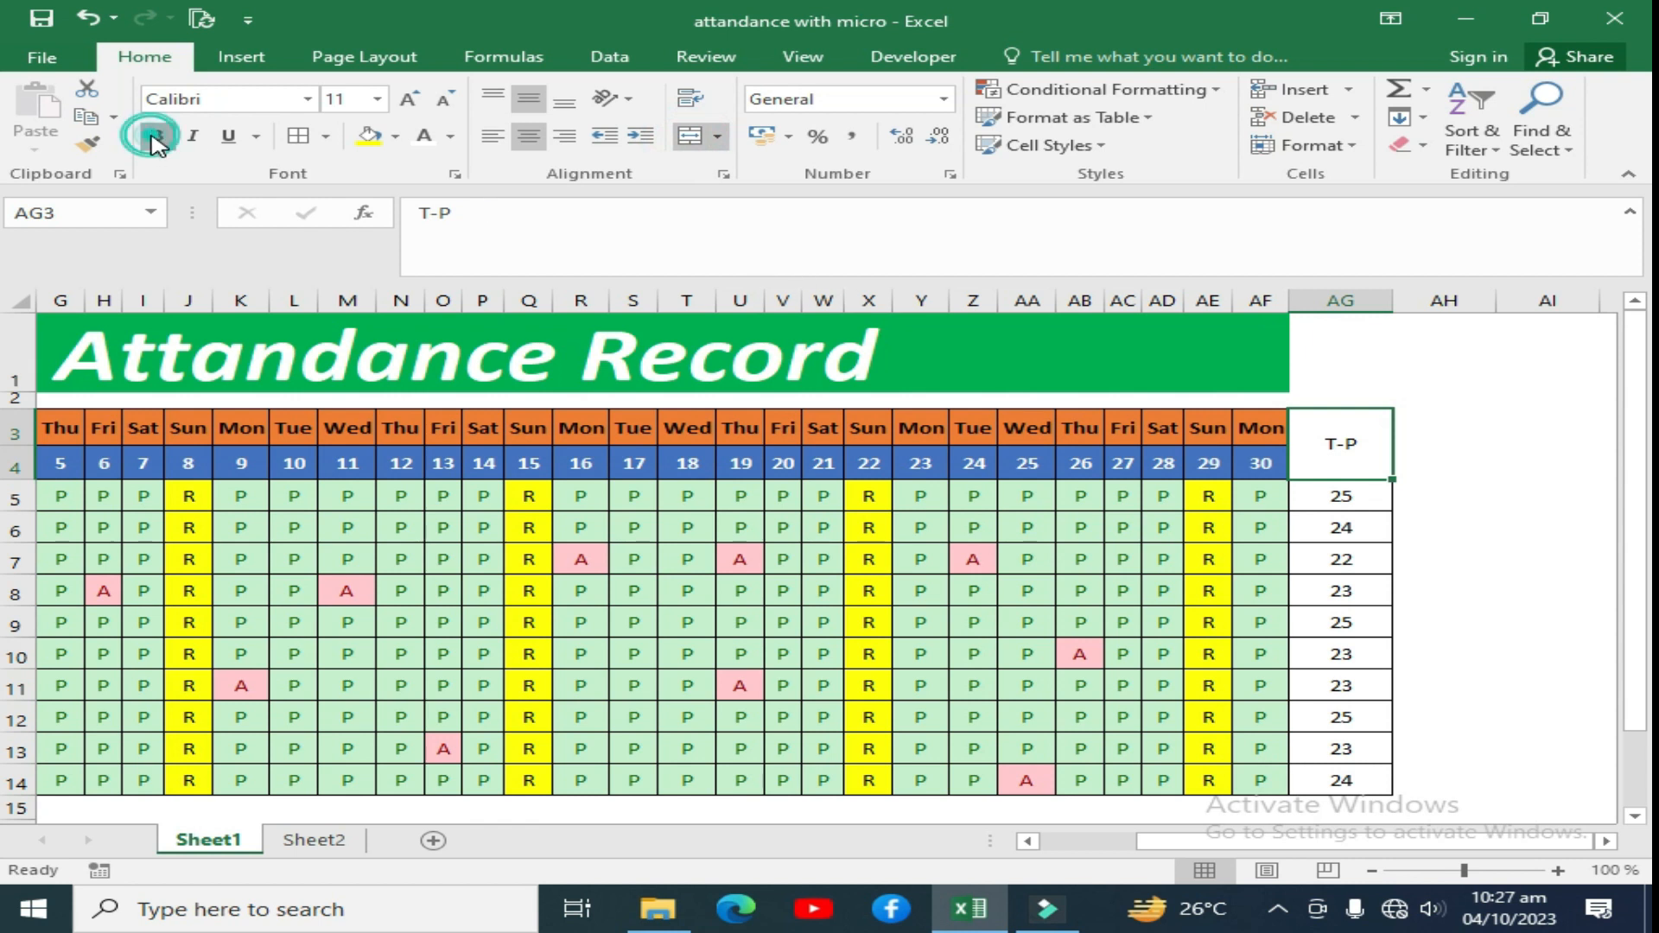
left_click(368, 135)
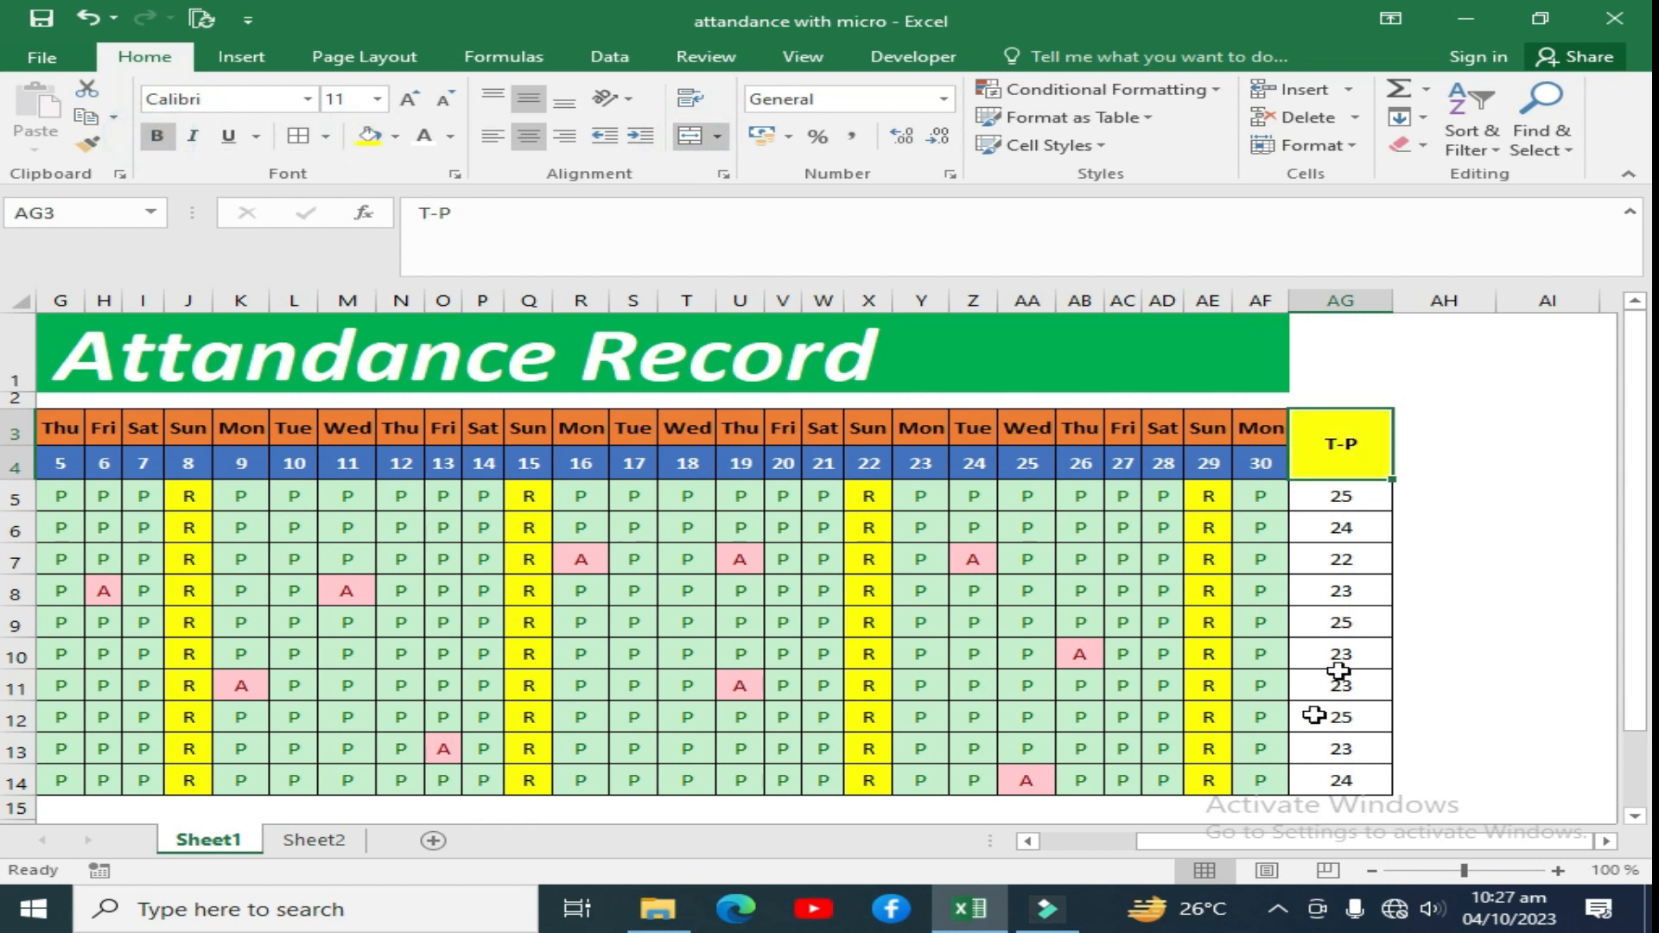
Narrow column AG and make the present-day totals in AG5:AG14 bold
left_click_drag(1392, 300, 1363, 302)
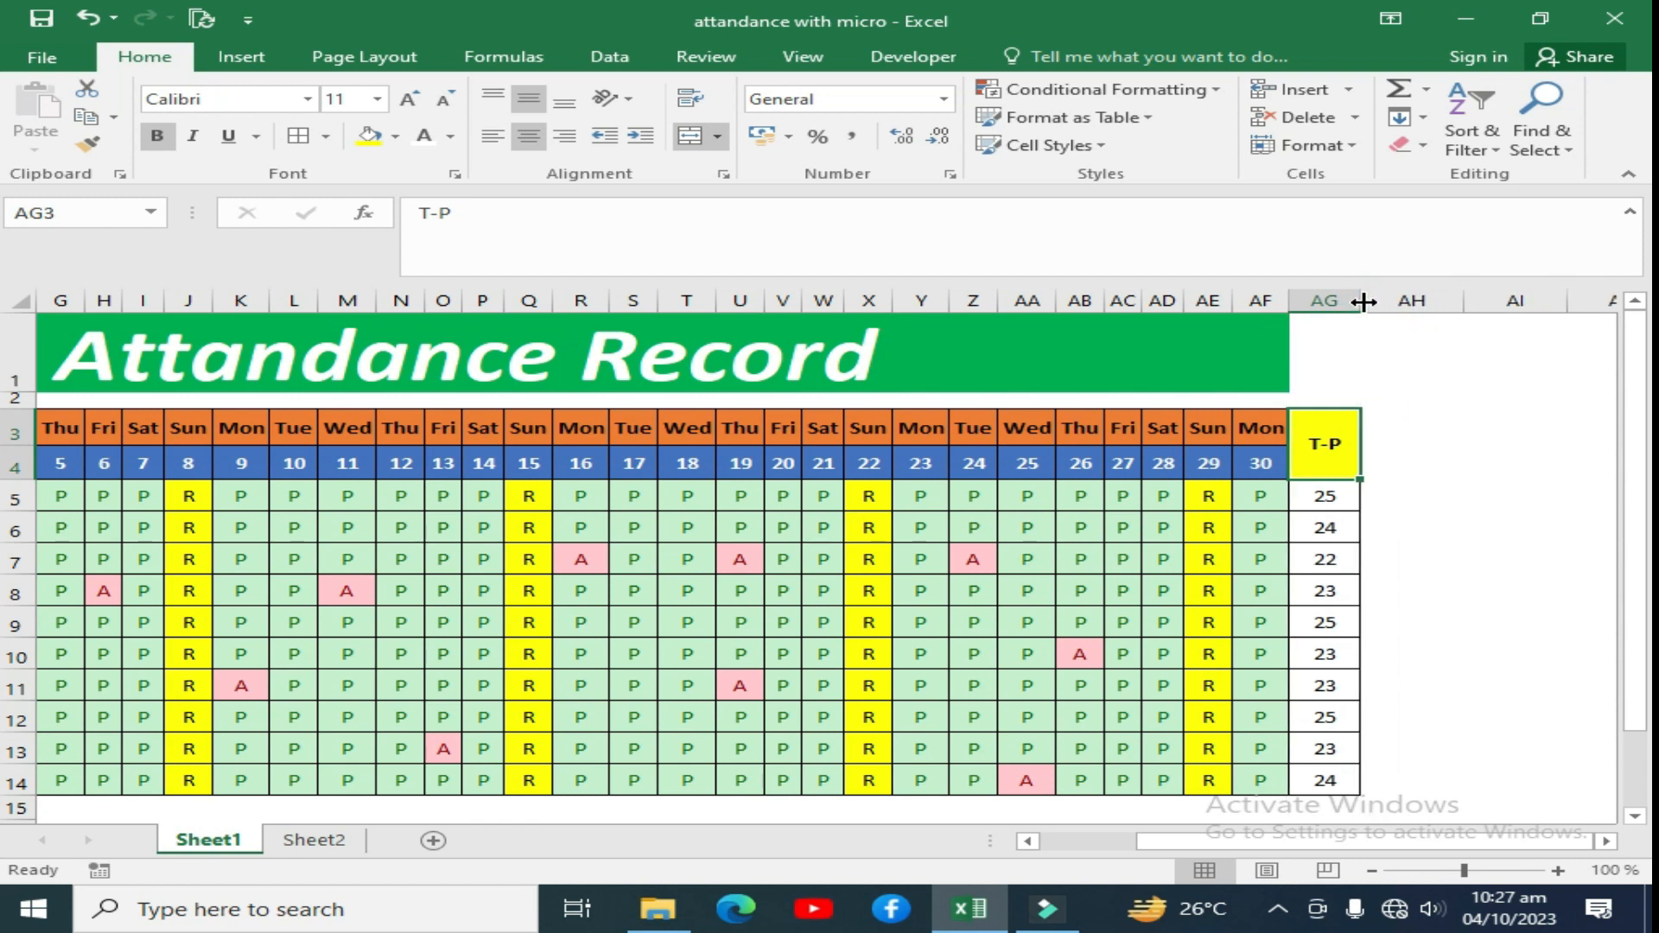
left_click_drag(1326, 496, 1324, 779)
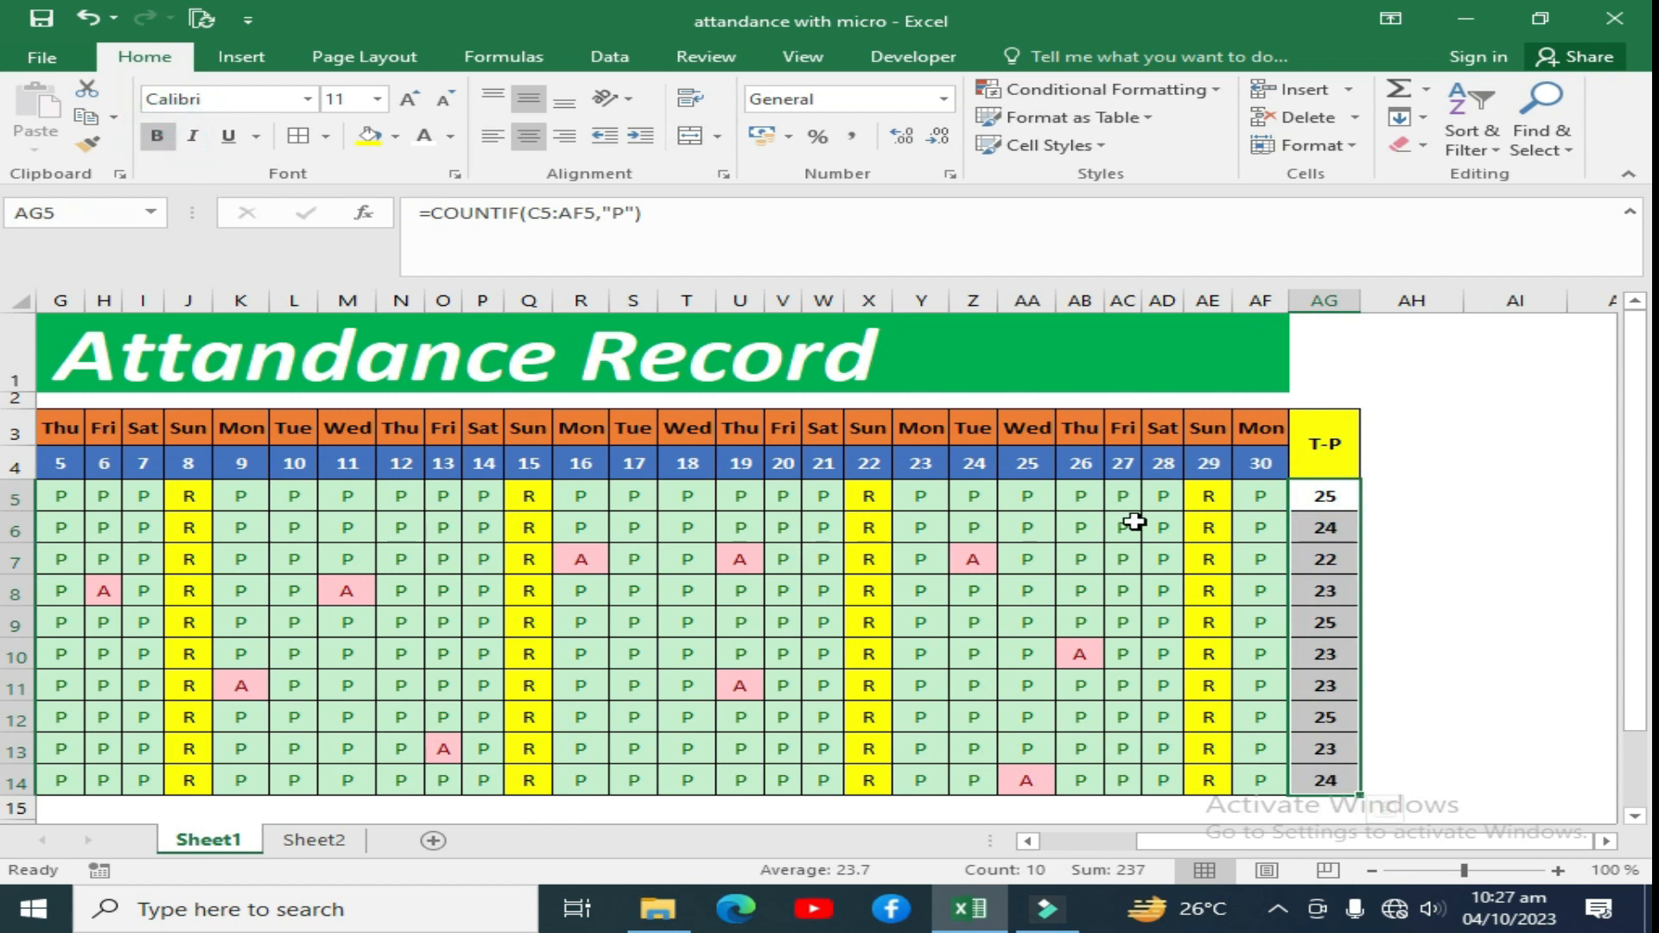
left_click(1330, 529)
scroll(1400, 657, "left", 1)
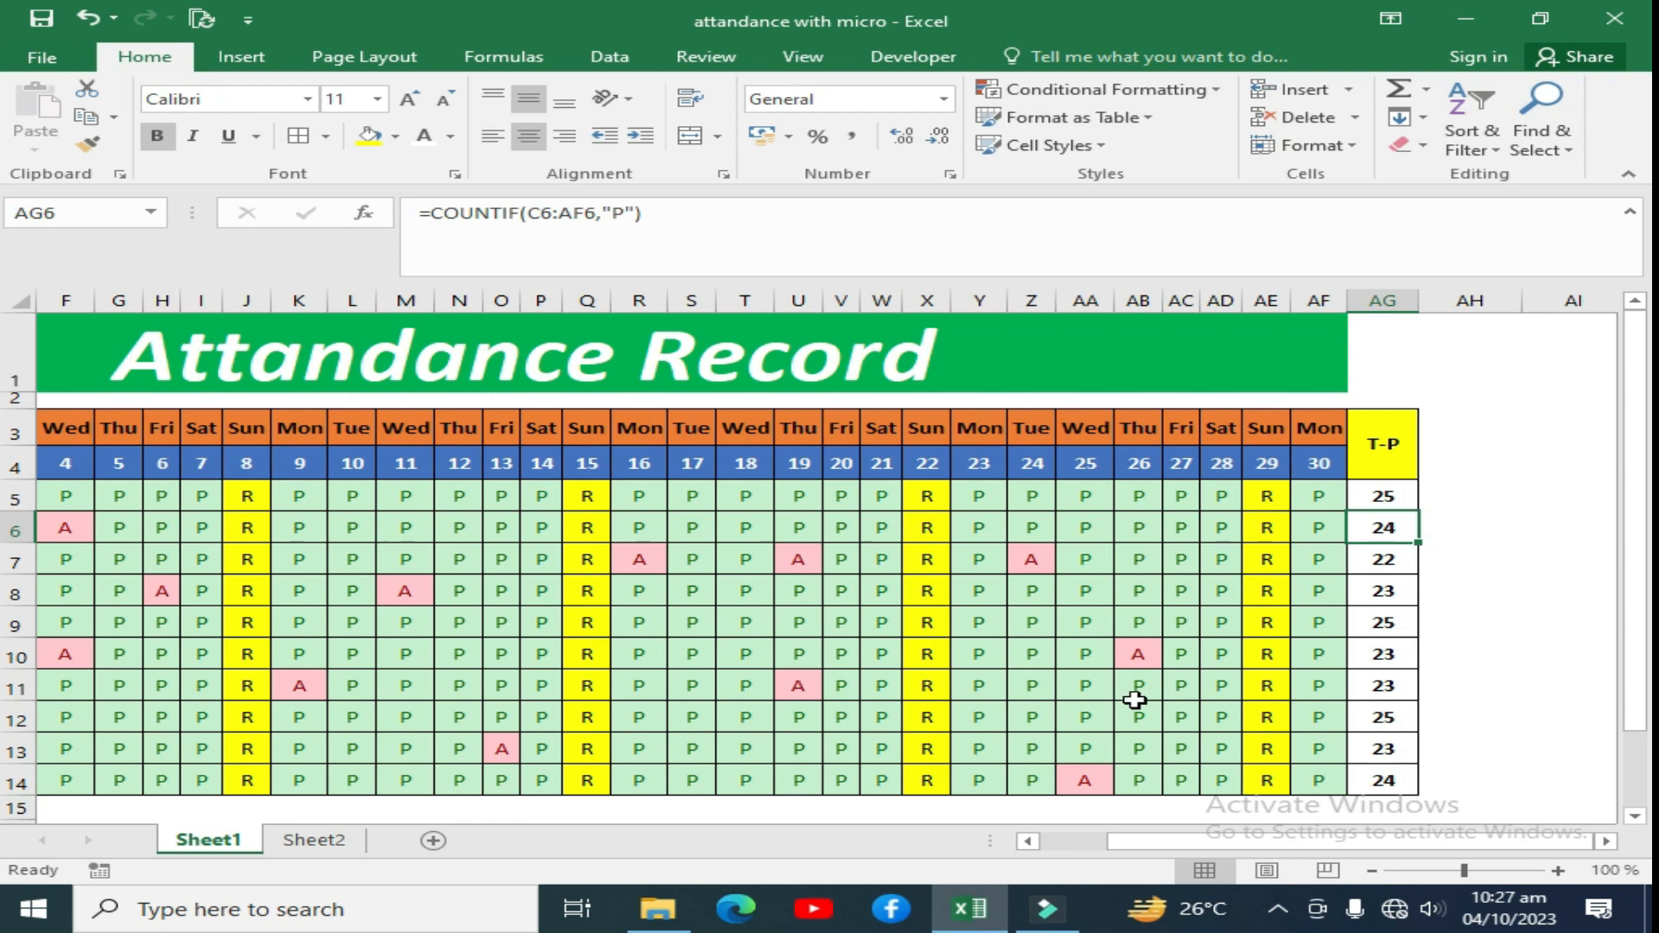
Go to Sheet2 and look over the salary sheet's empty columns from Conveyance to Net Salary
mouse_move(1300, 843)
left_mouse_down()
mouse_move(1237, 858)
mouse_move(1305, 846)
left_mouse_up()
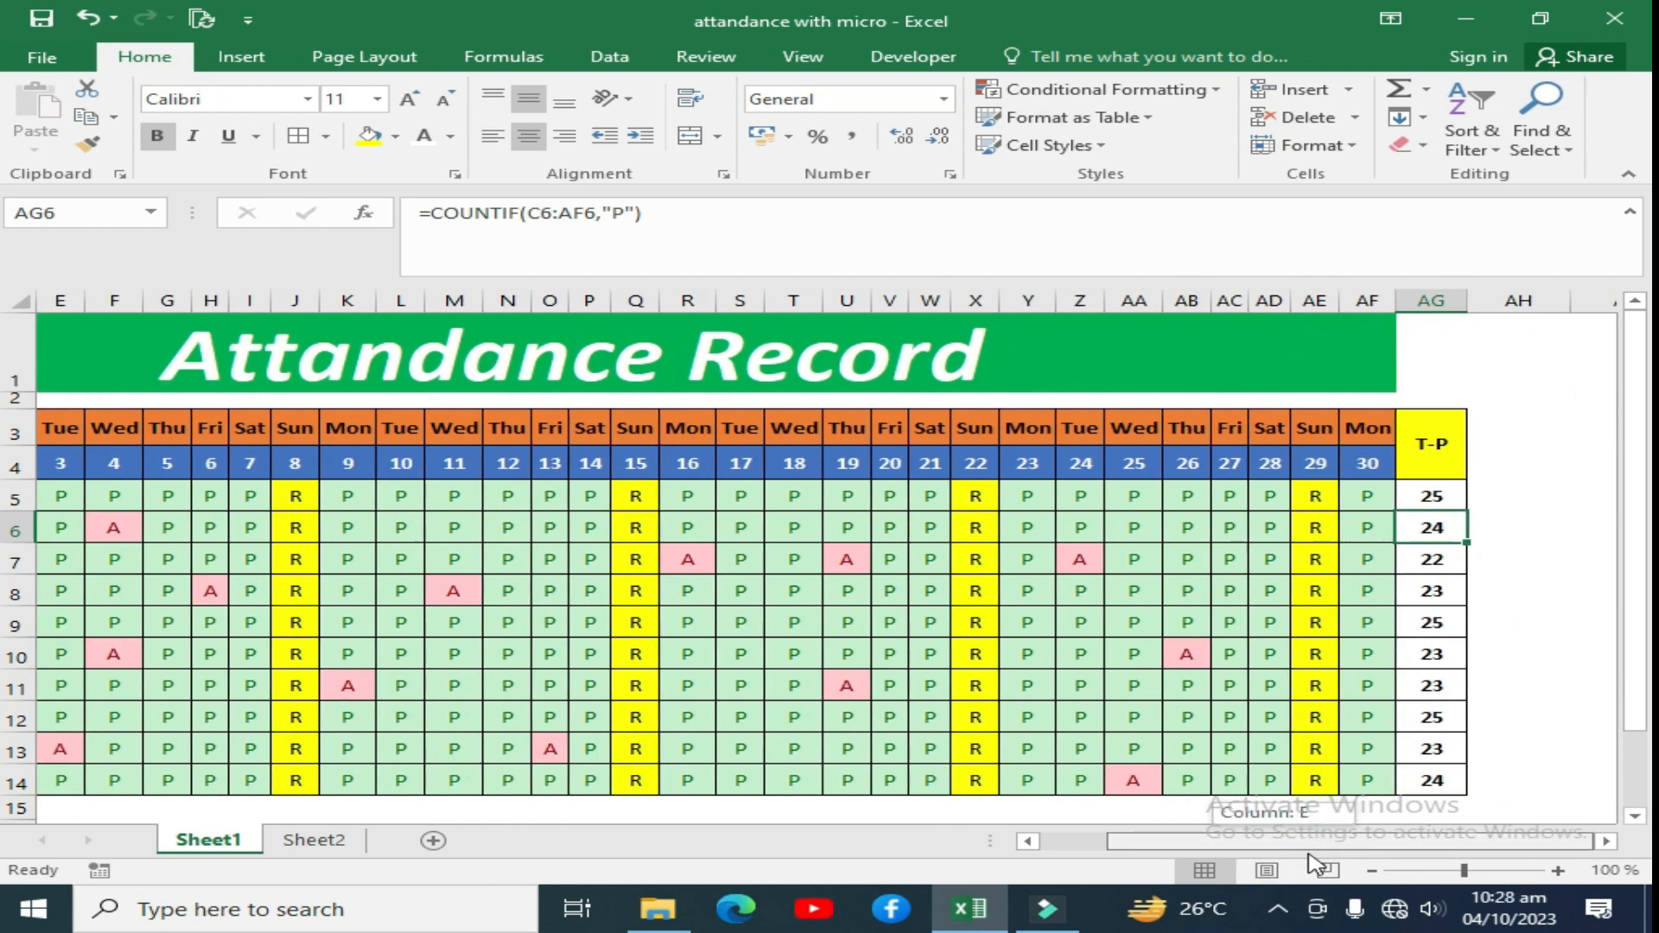
left_click(315, 840)
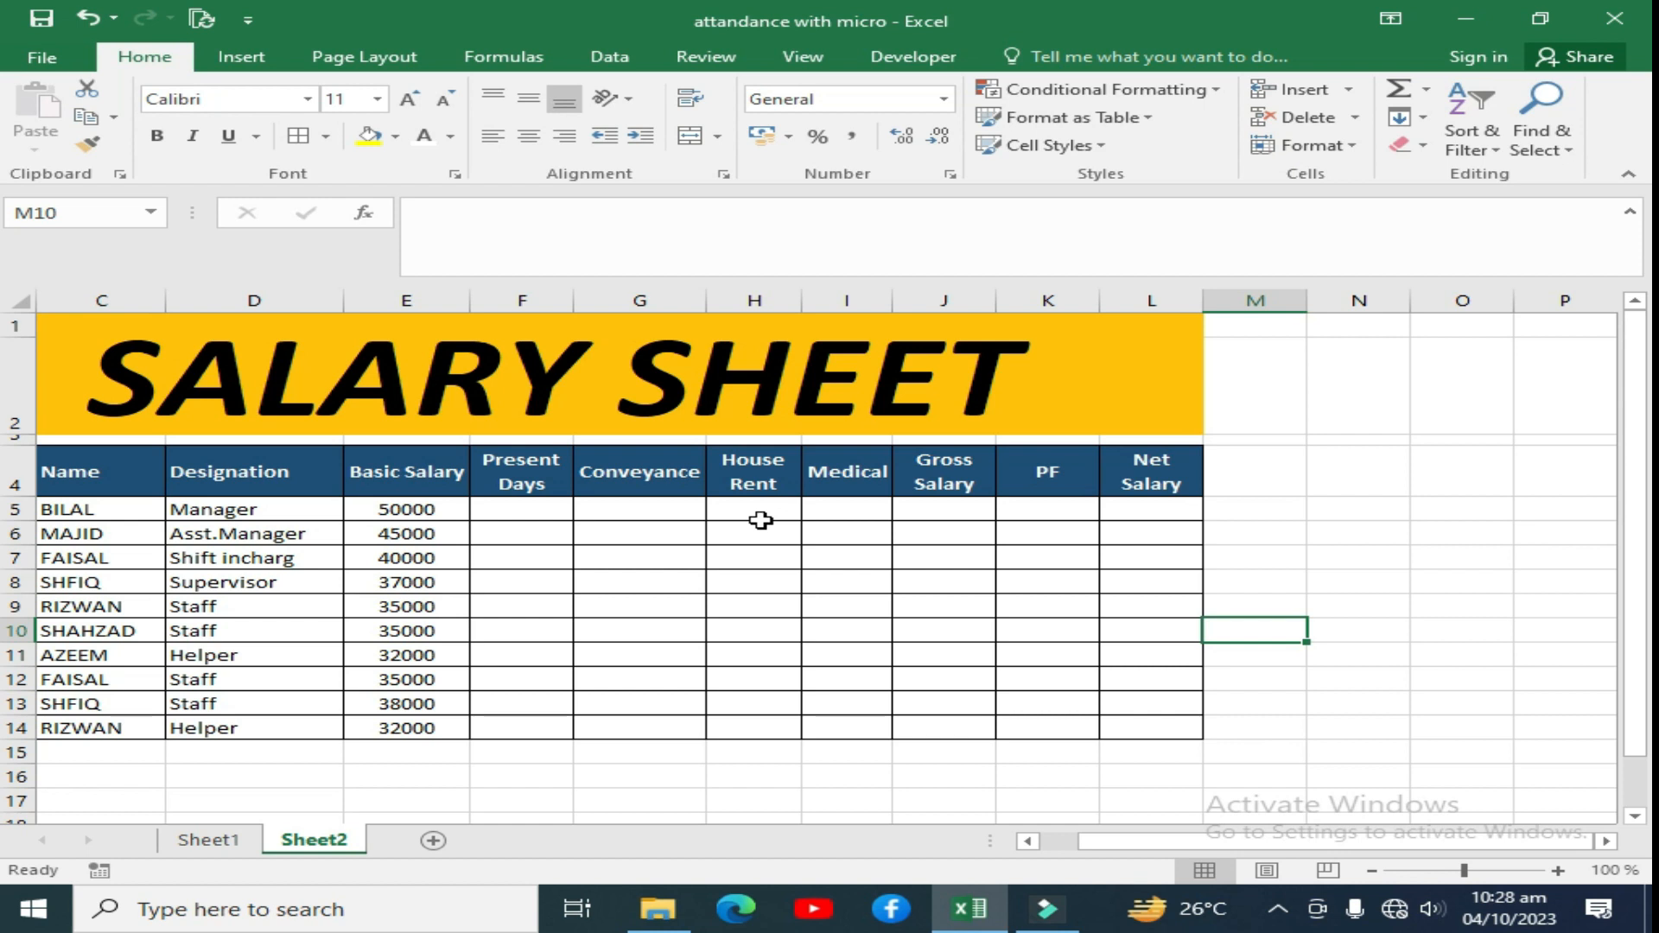
left_click(657, 514)
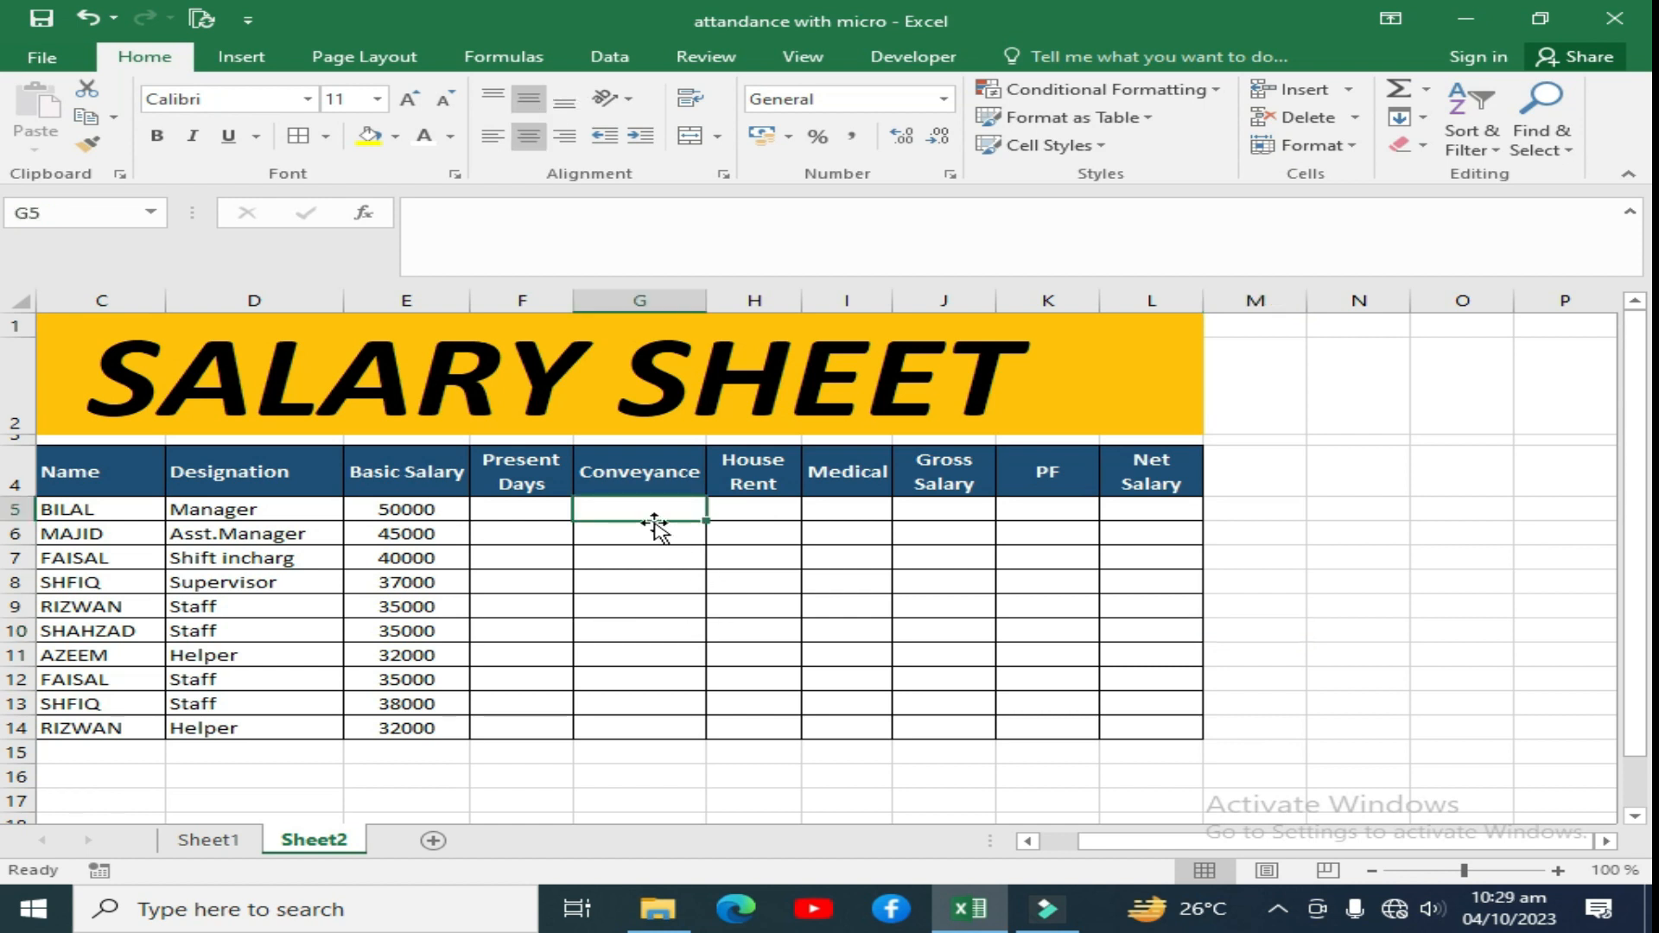
left_click(768, 506)
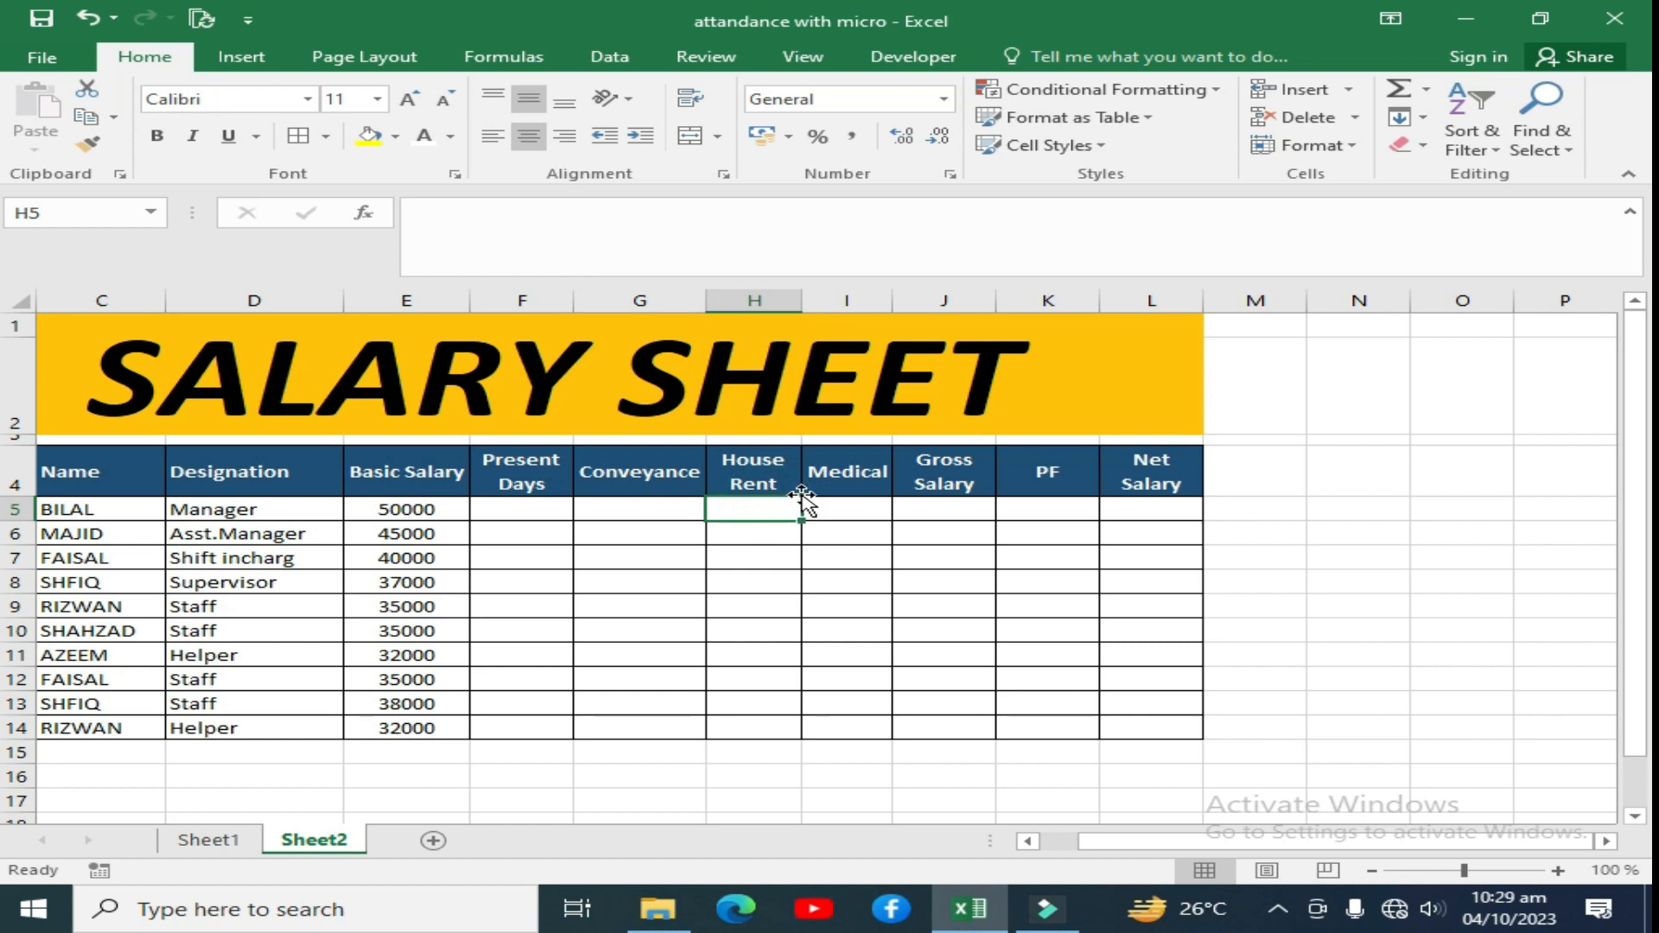
left_click(835, 484)
left_click(834, 515)
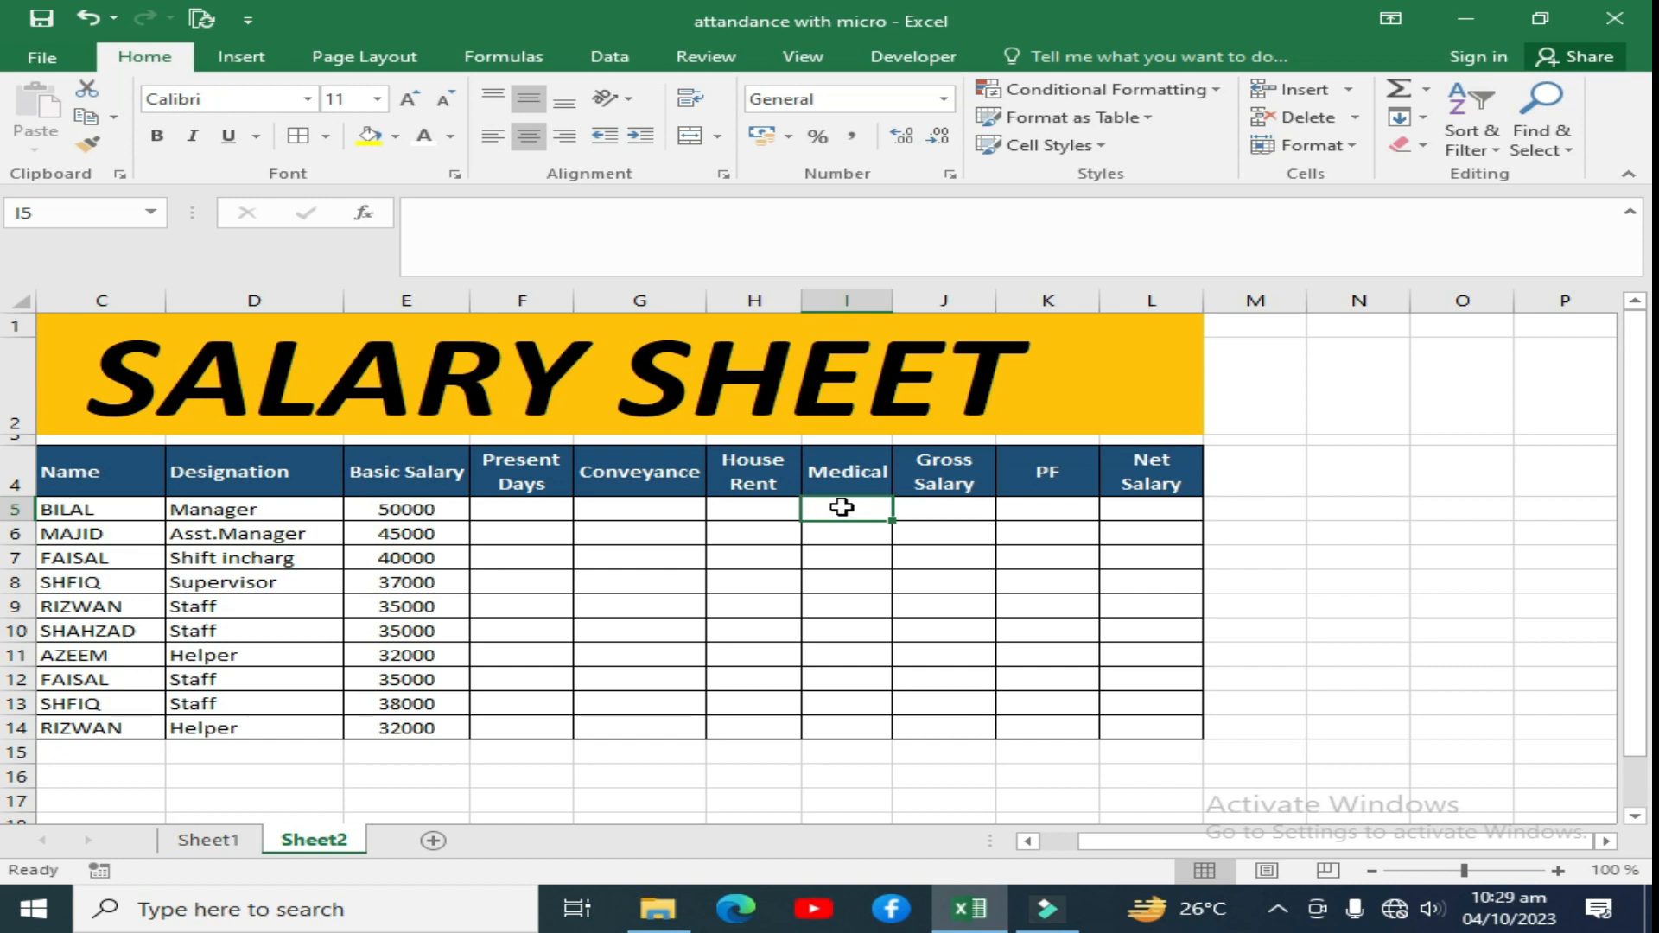
left_click(921, 506)
left_click(1027, 505)
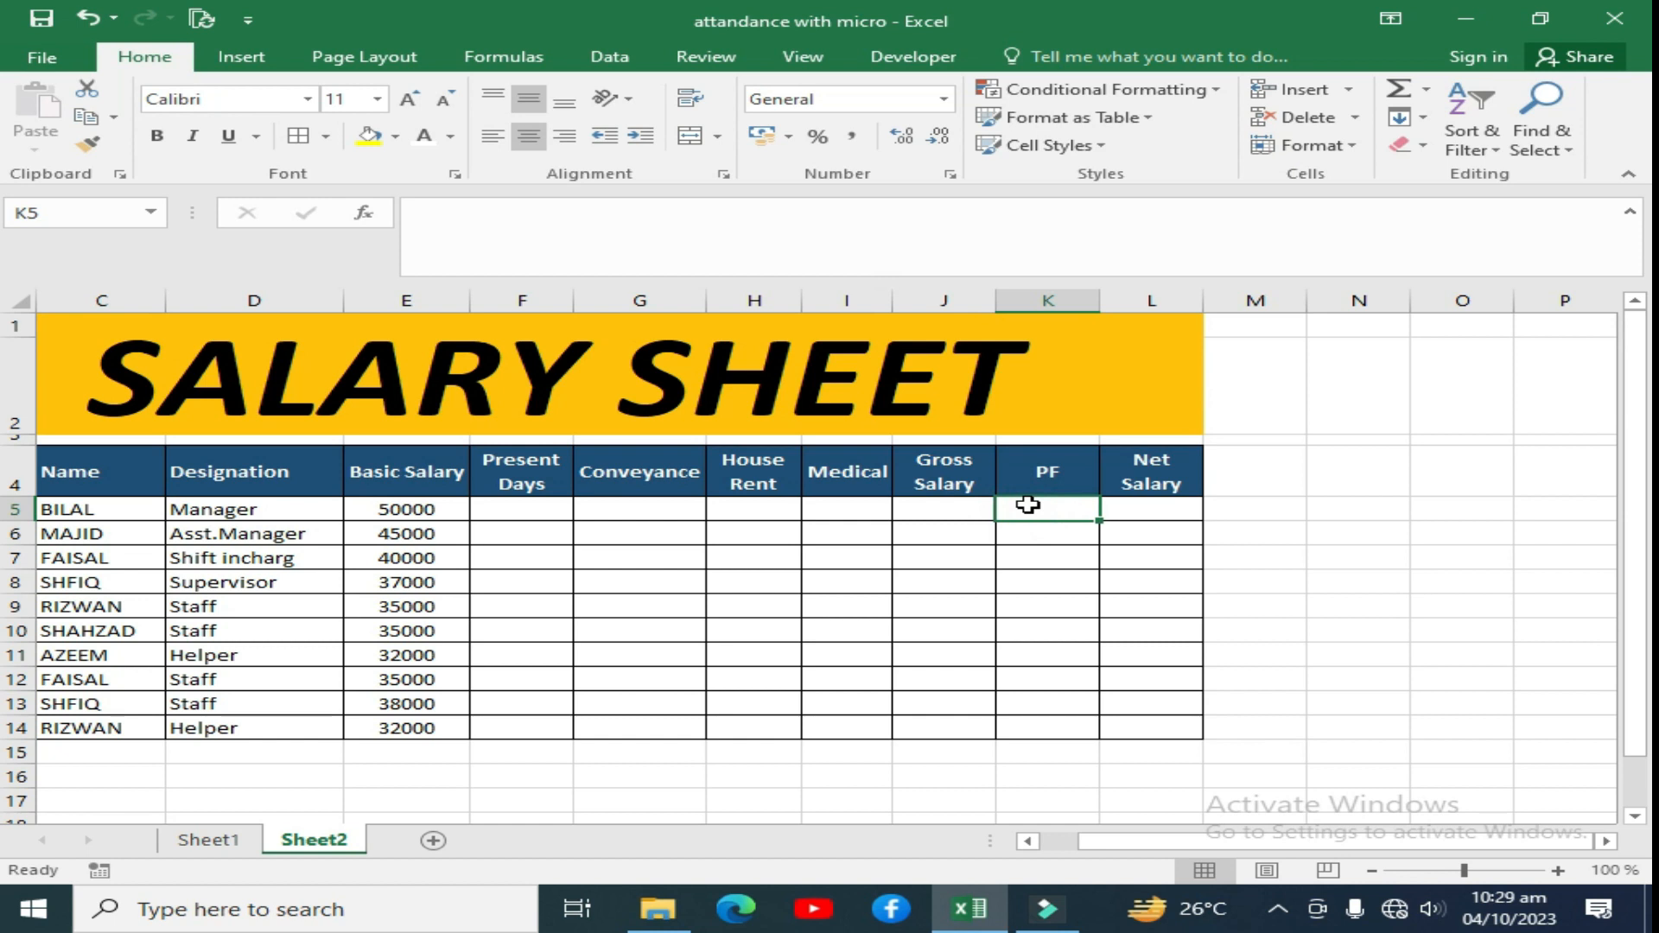
left_click(1123, 514)
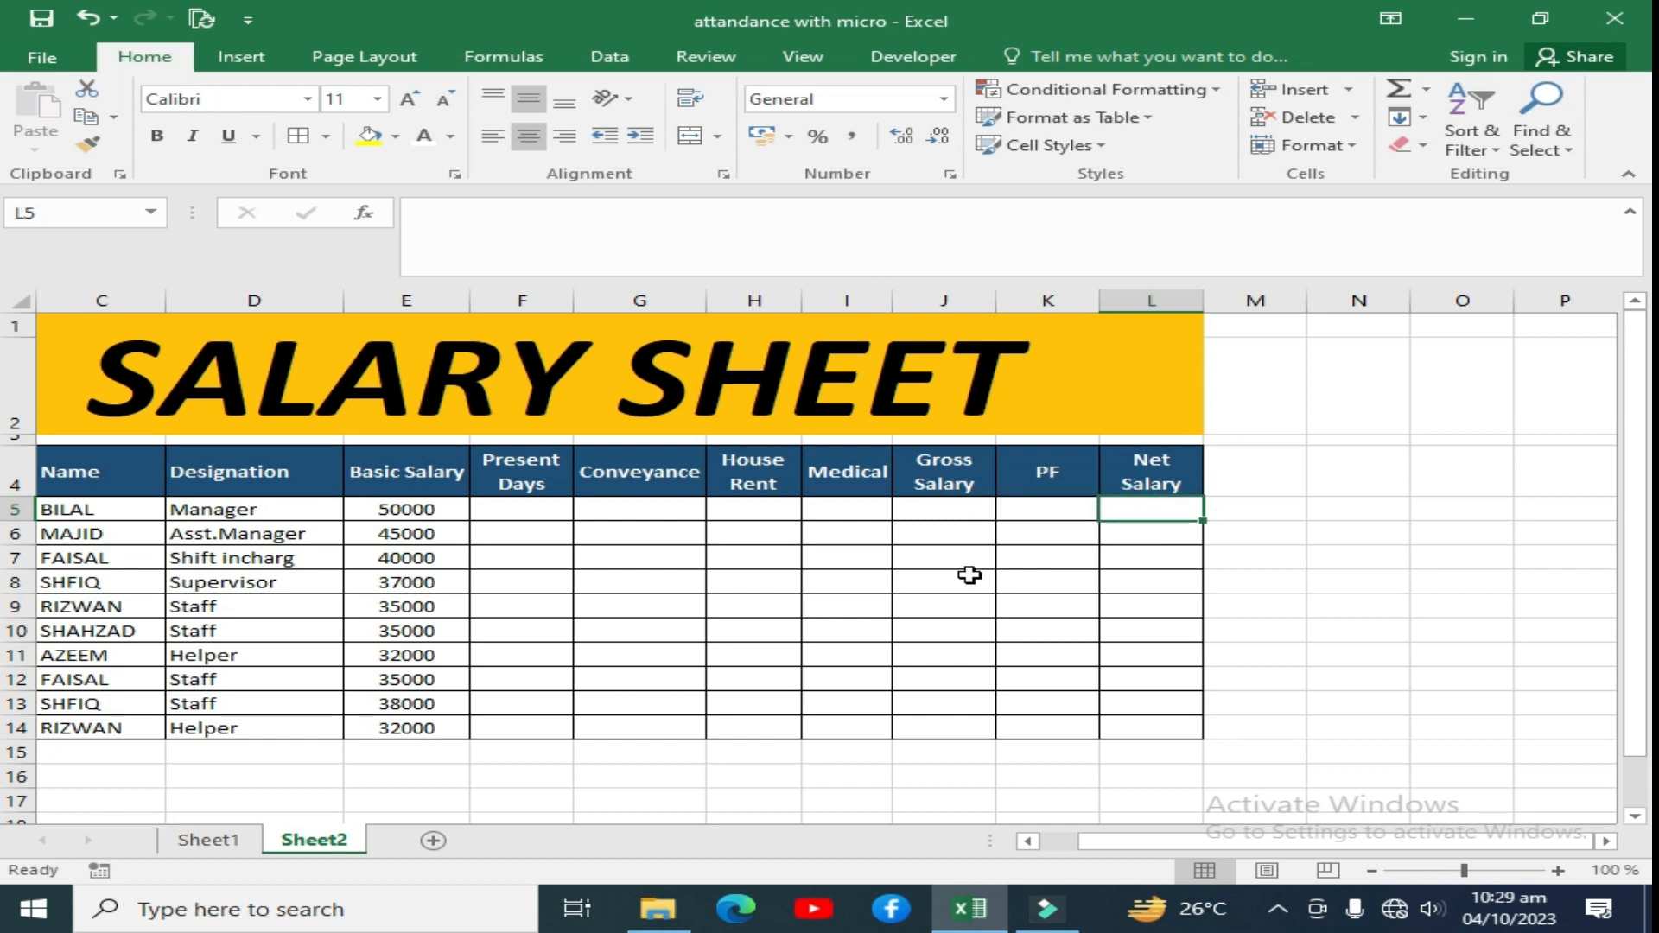
scroll(751, 574, "up", 1)
left_click_drag(1233, 840, 1151, 846)
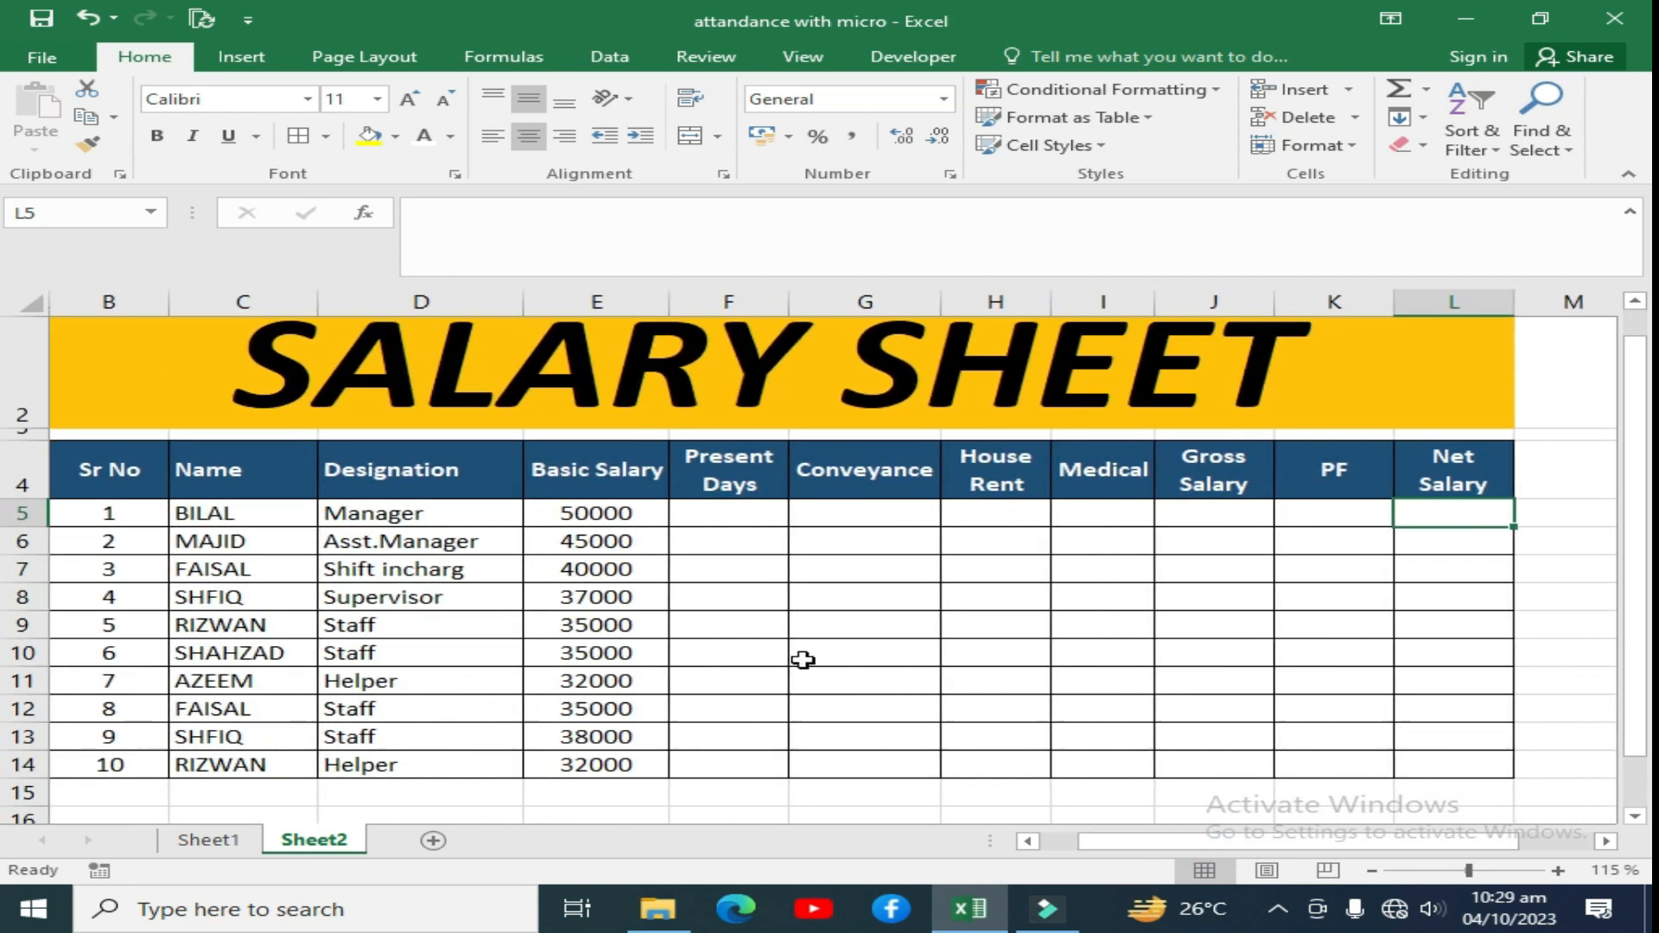
Start the Conveyance formula in G5 with an IF that returns blank when Present Days is zero: =IF(F5=0,"",
left_click(864, 516)
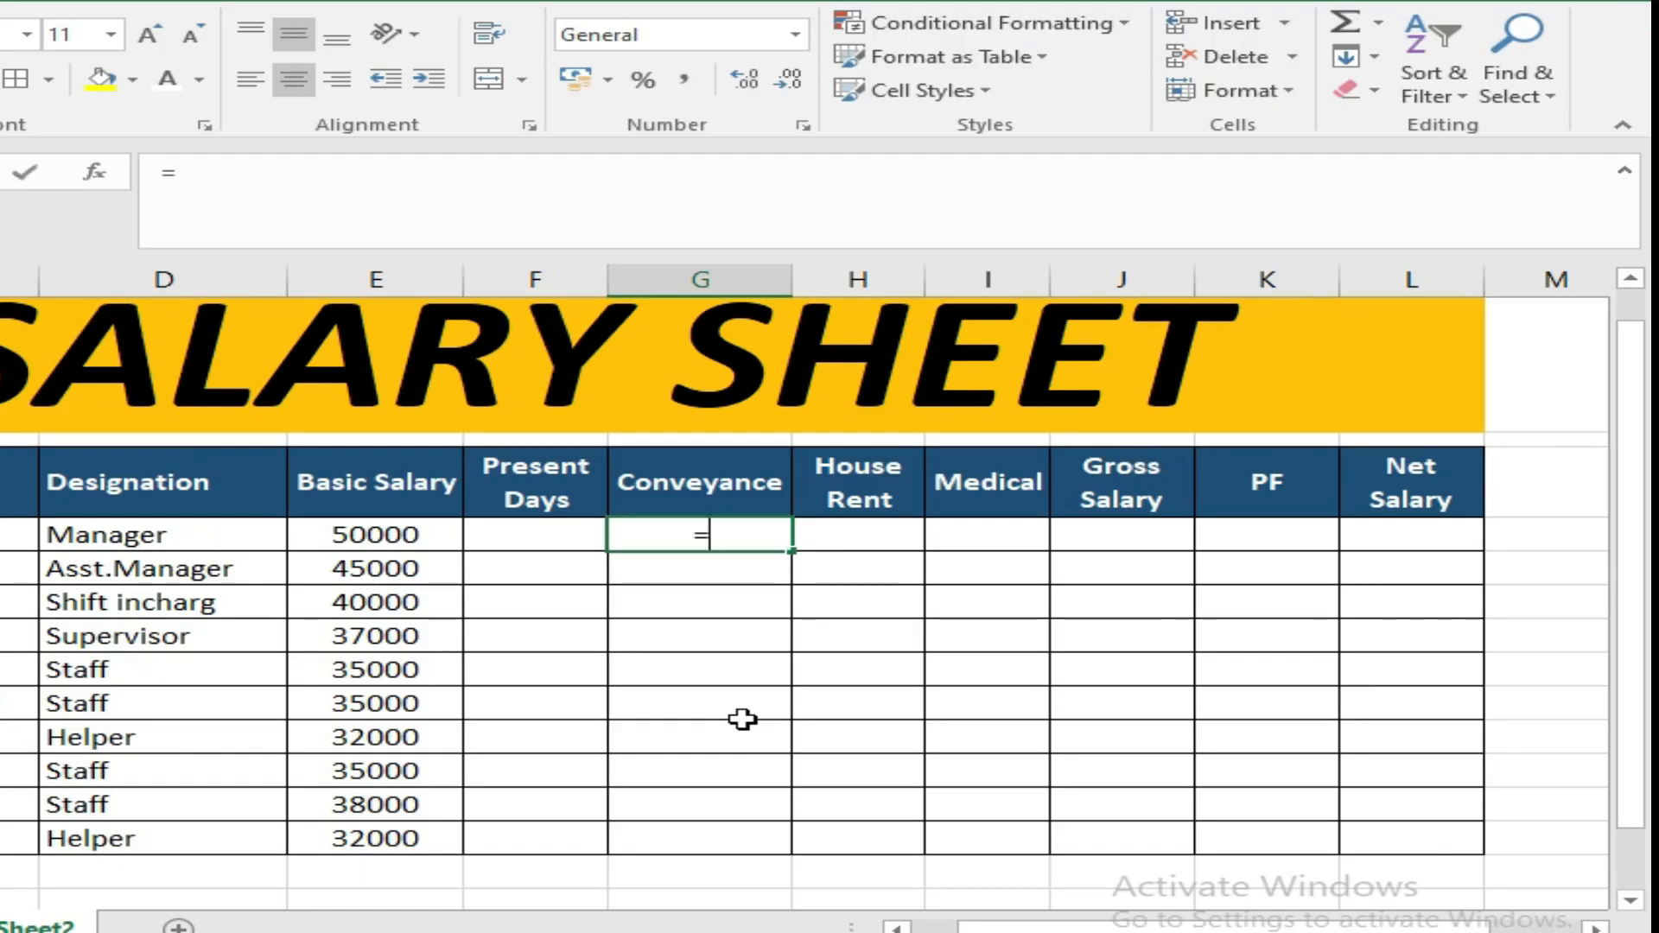
type("=if")
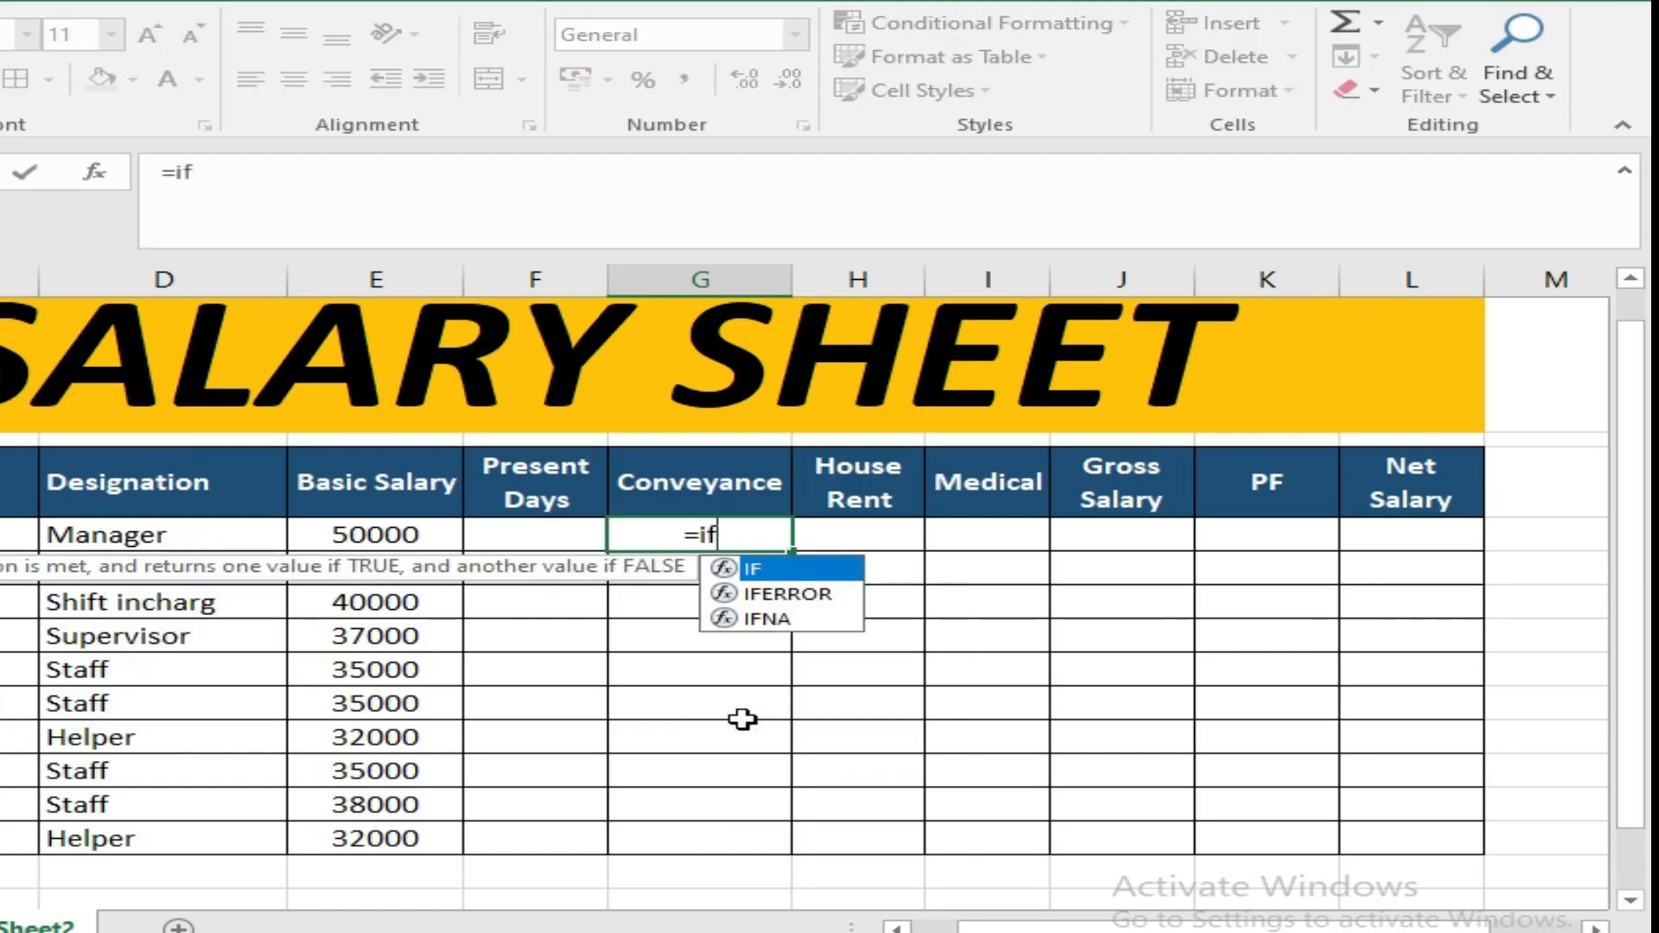
key("Tab")
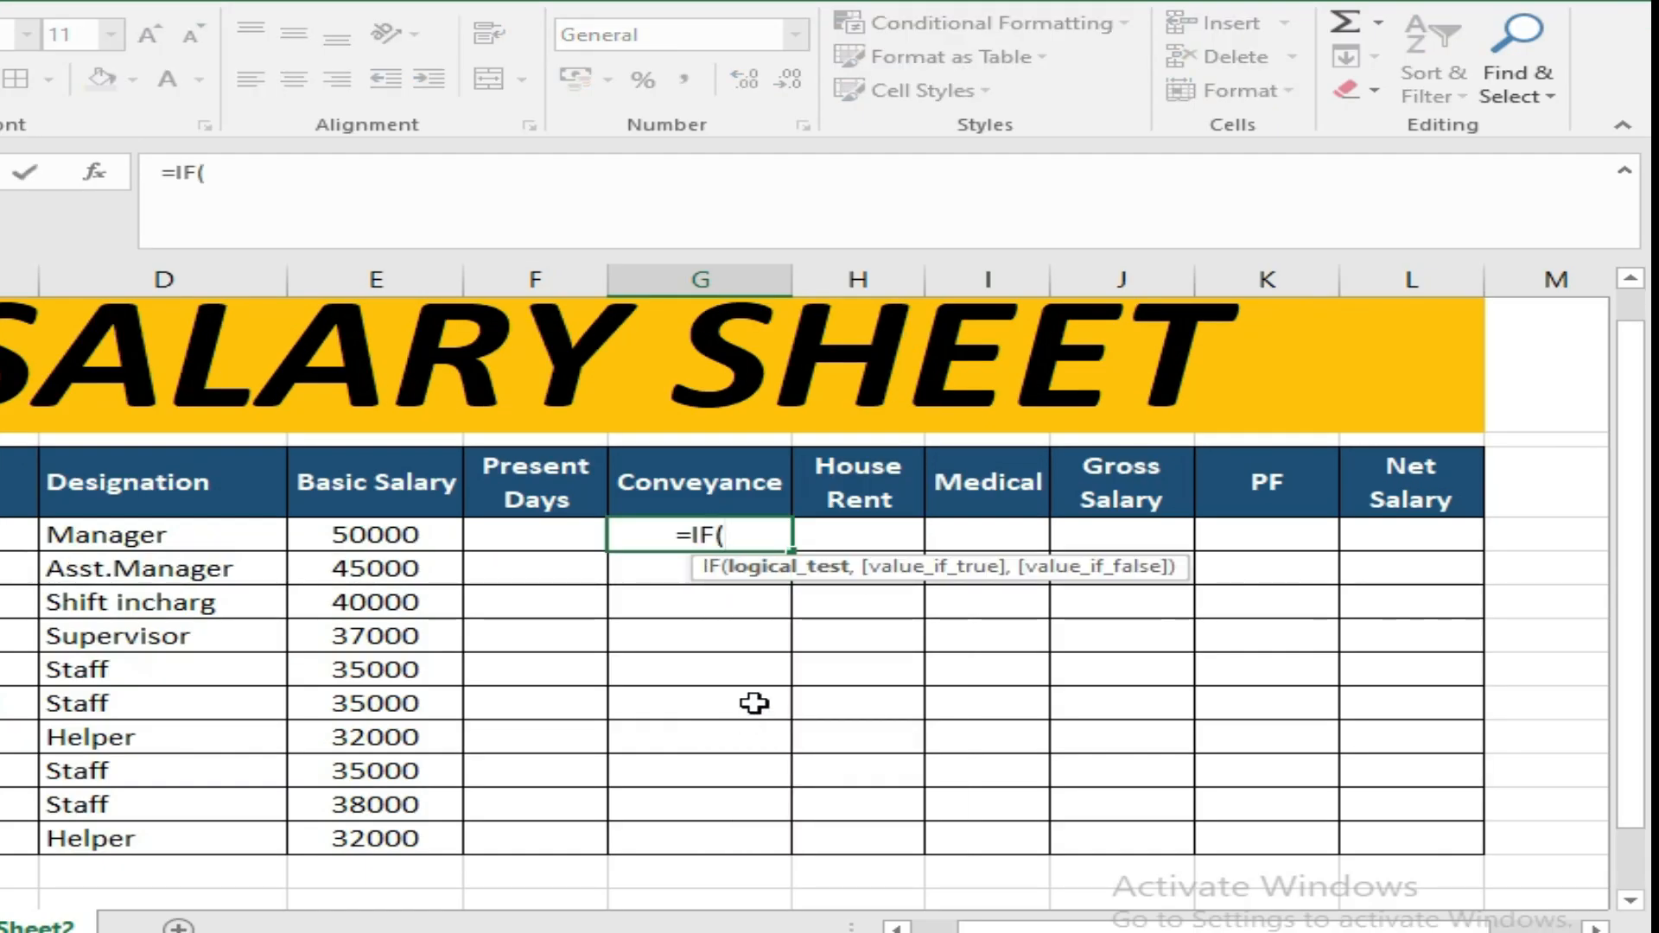
left_click(536, 540)
type("=0,\"\"")
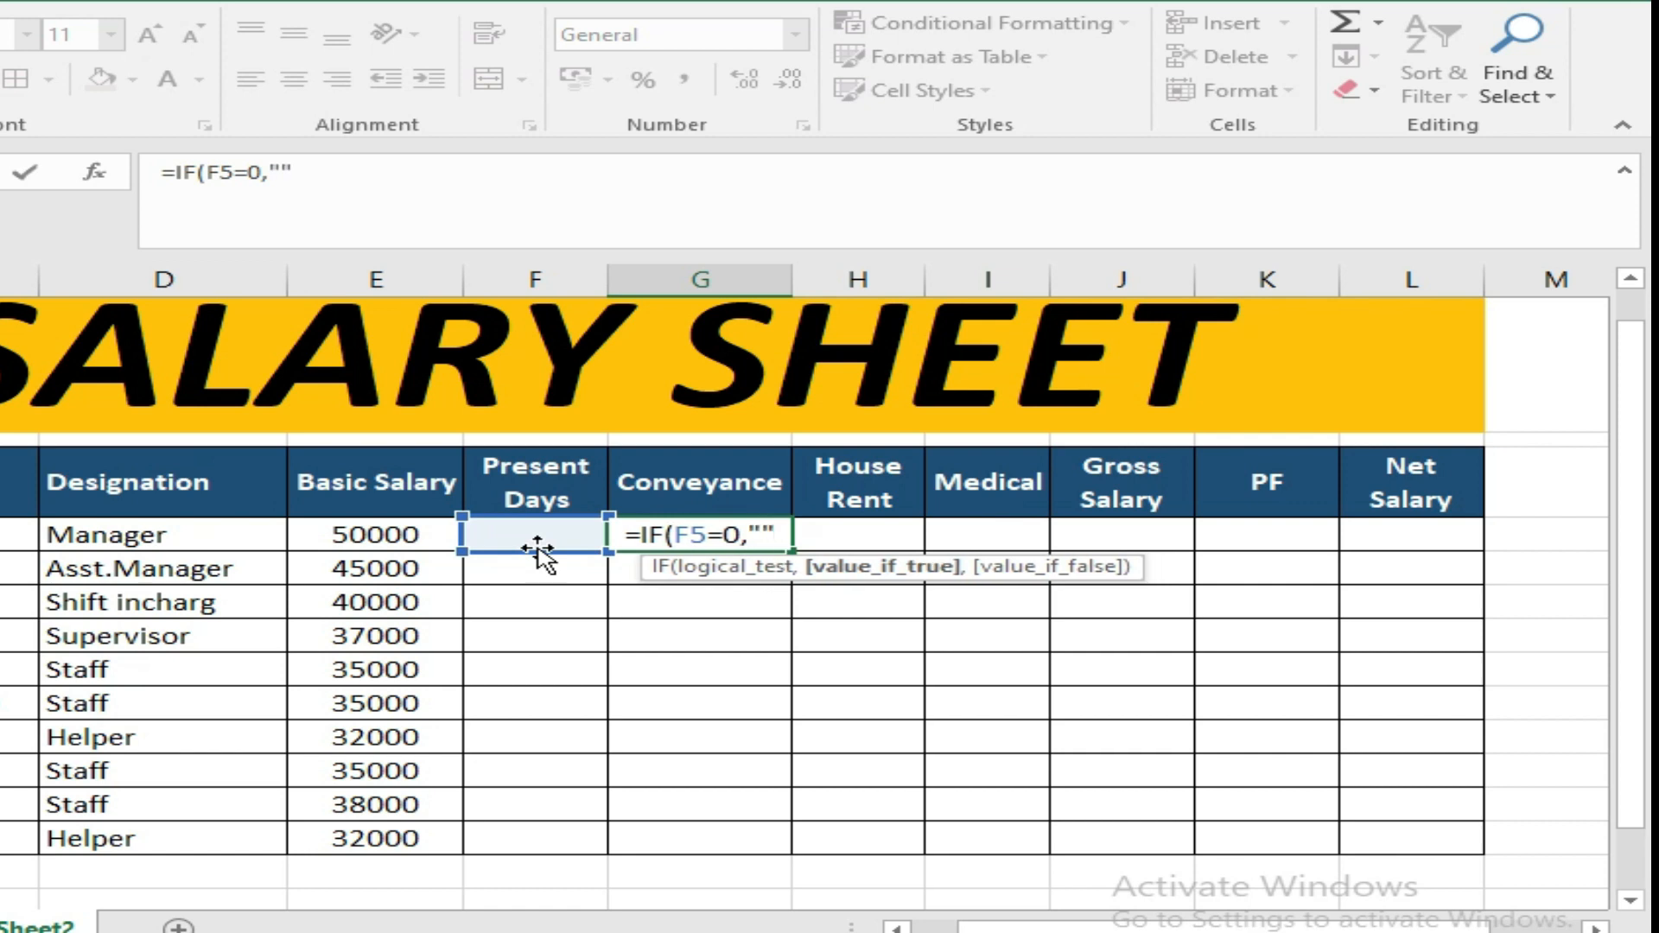
type(",")
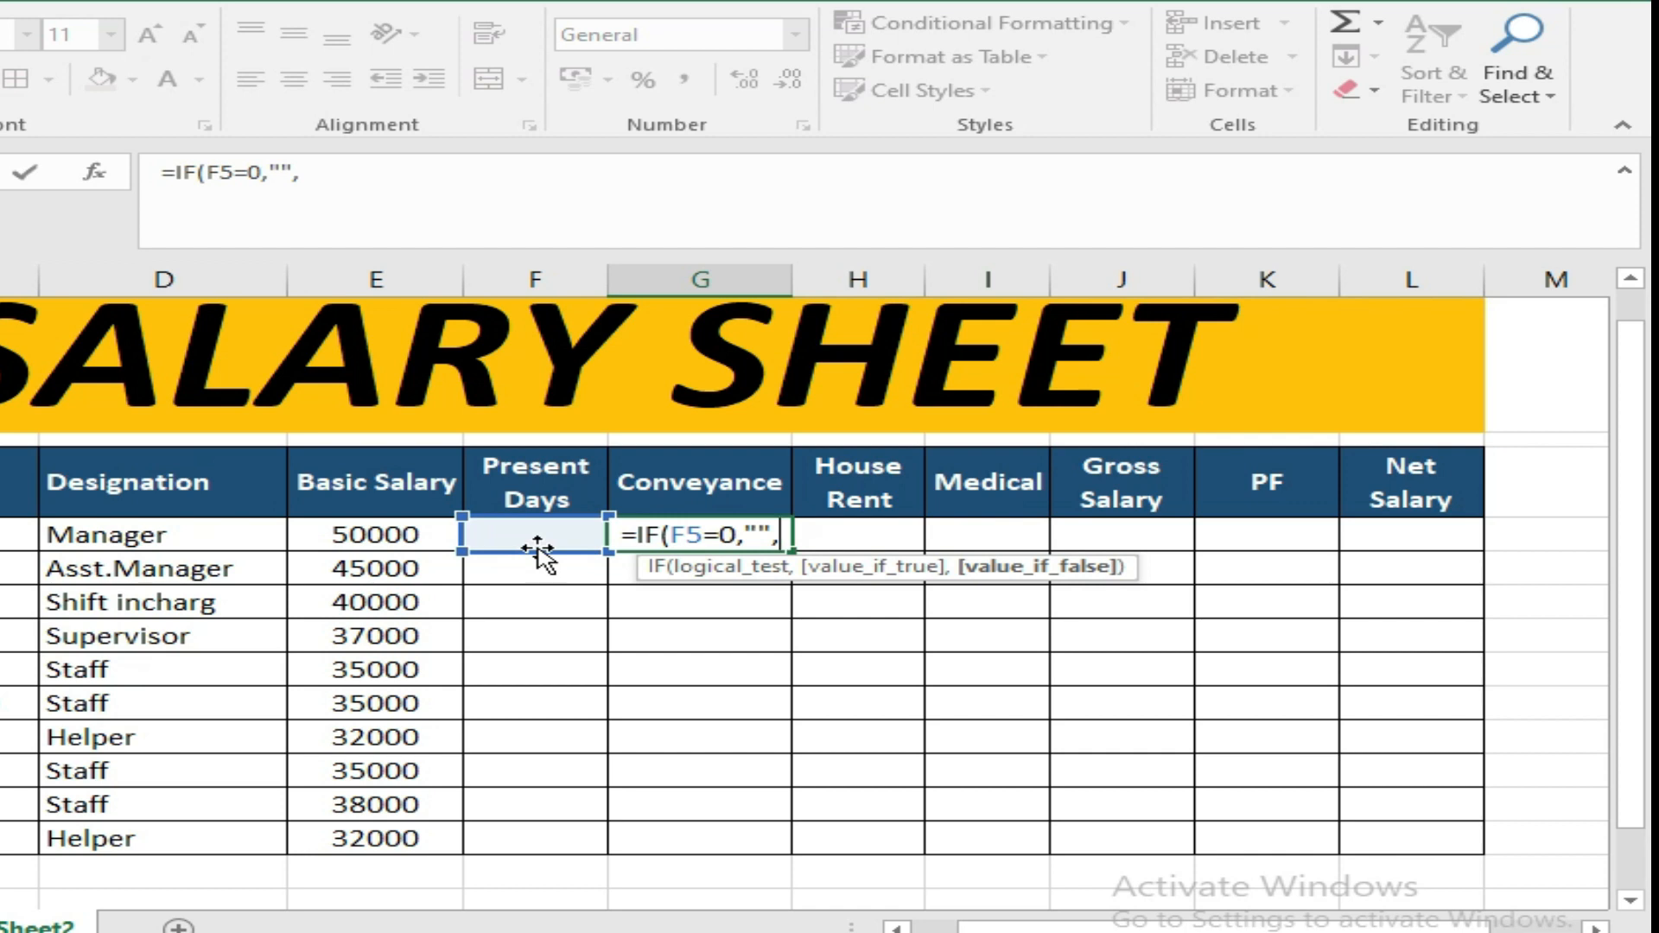
Nest a condition in the G5 formula giving 20% of basic salary from 25000 upward: IF(E5>=25000,E5*20%,
type("if")
key("Tab")
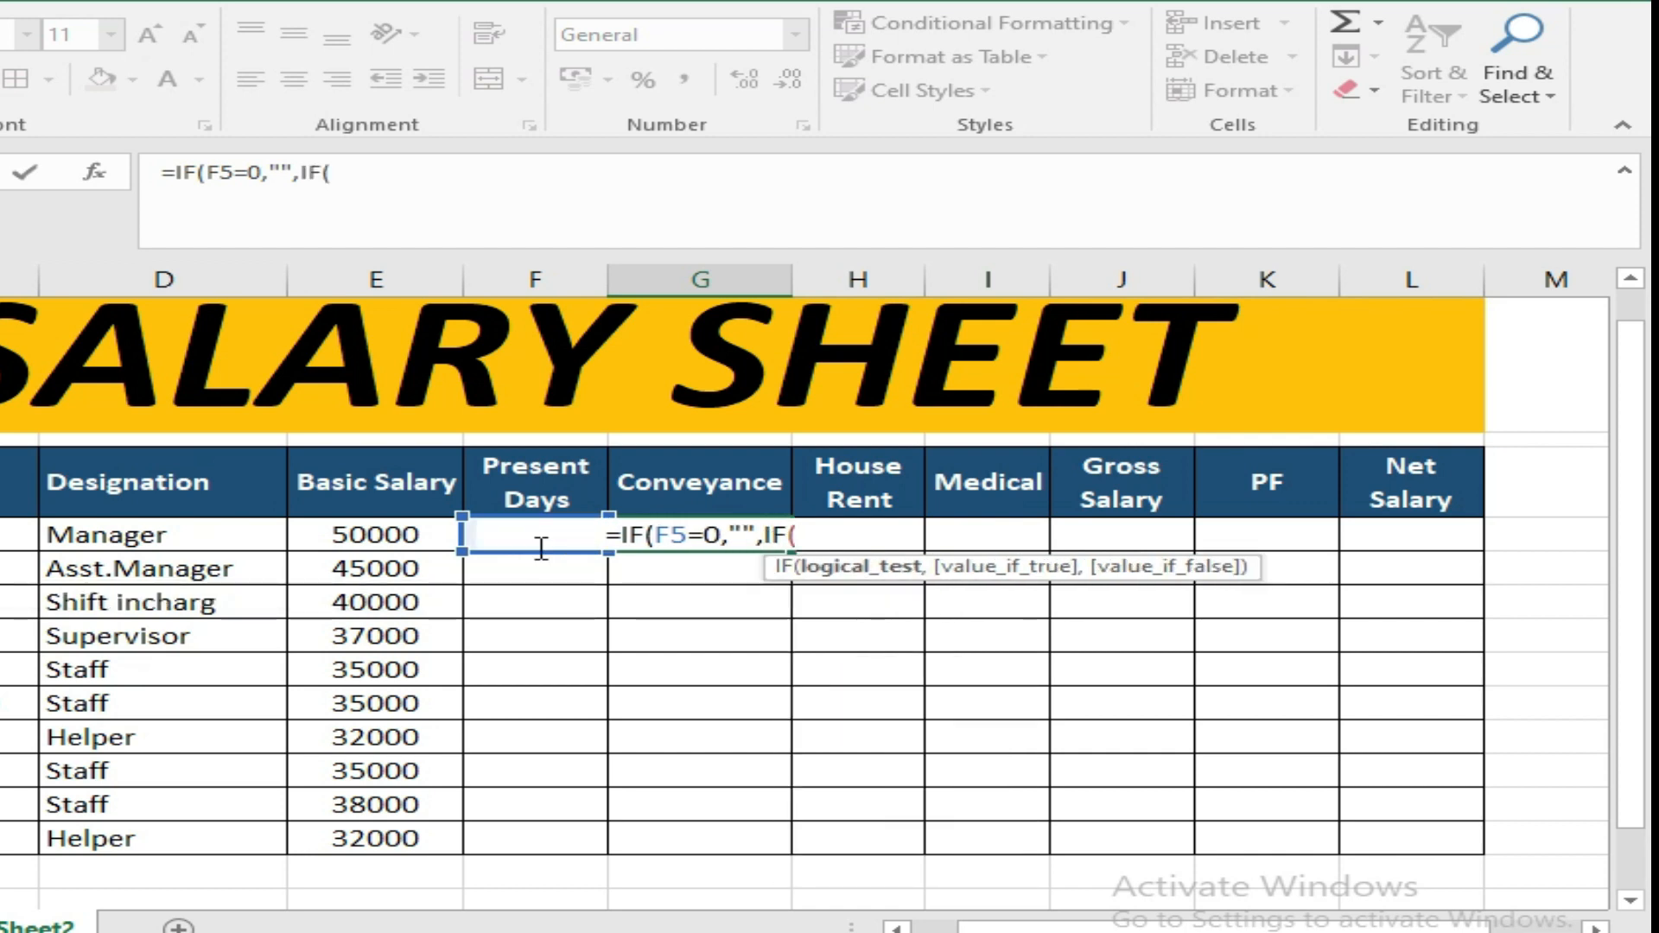
left_click(409, 537)
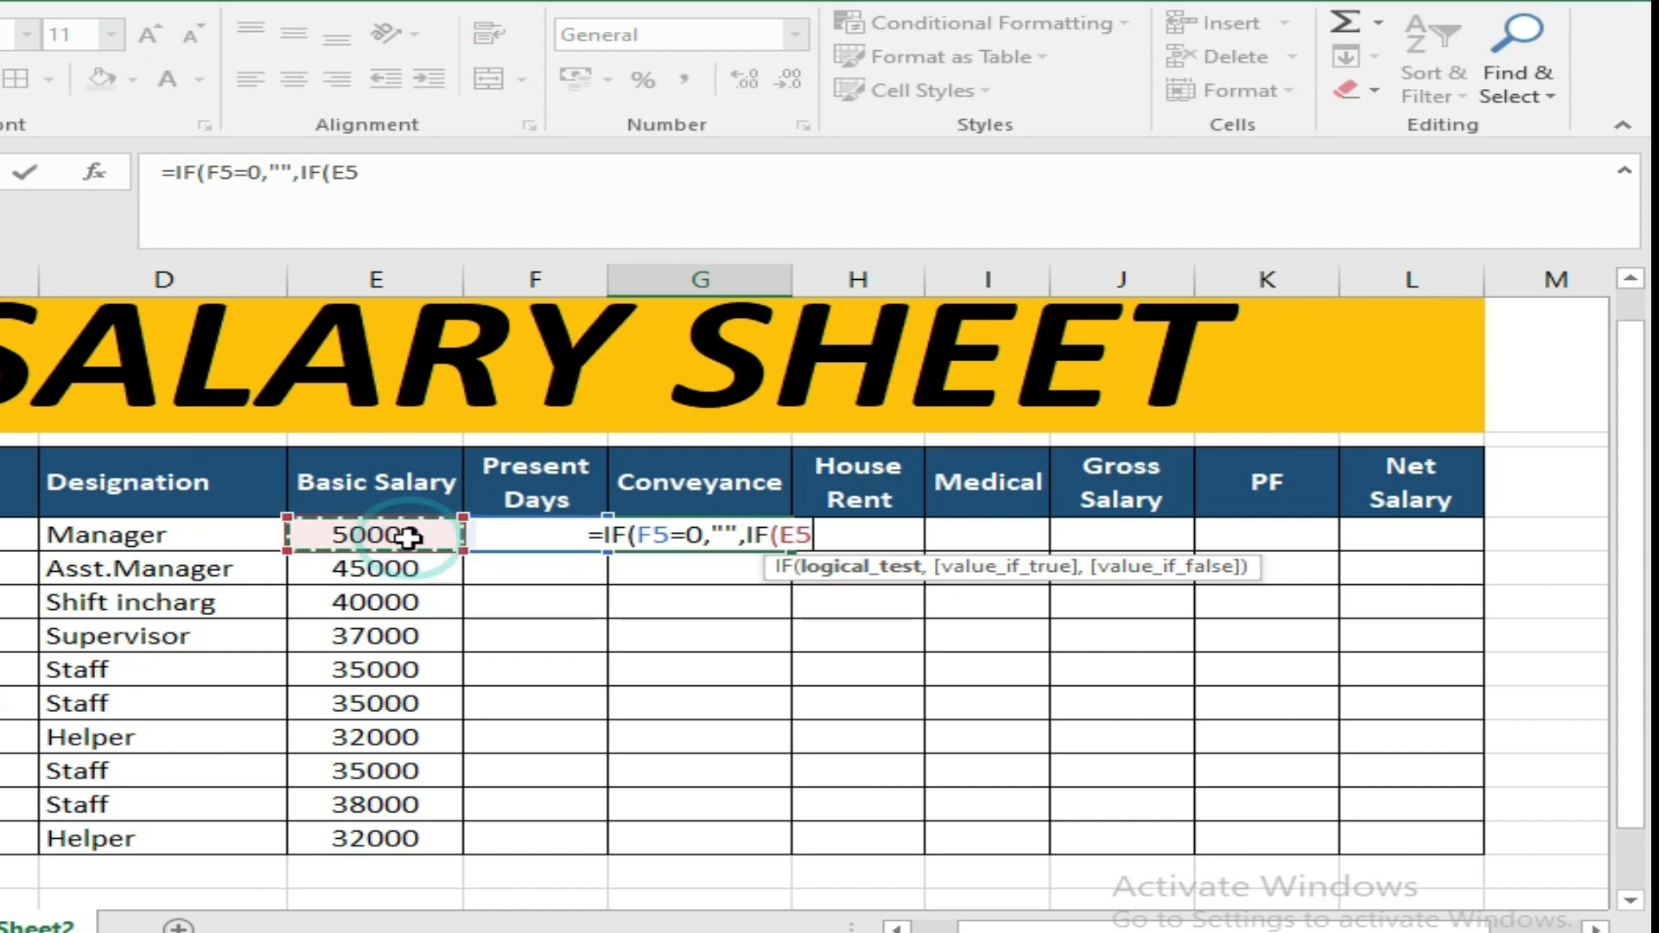
type(">")
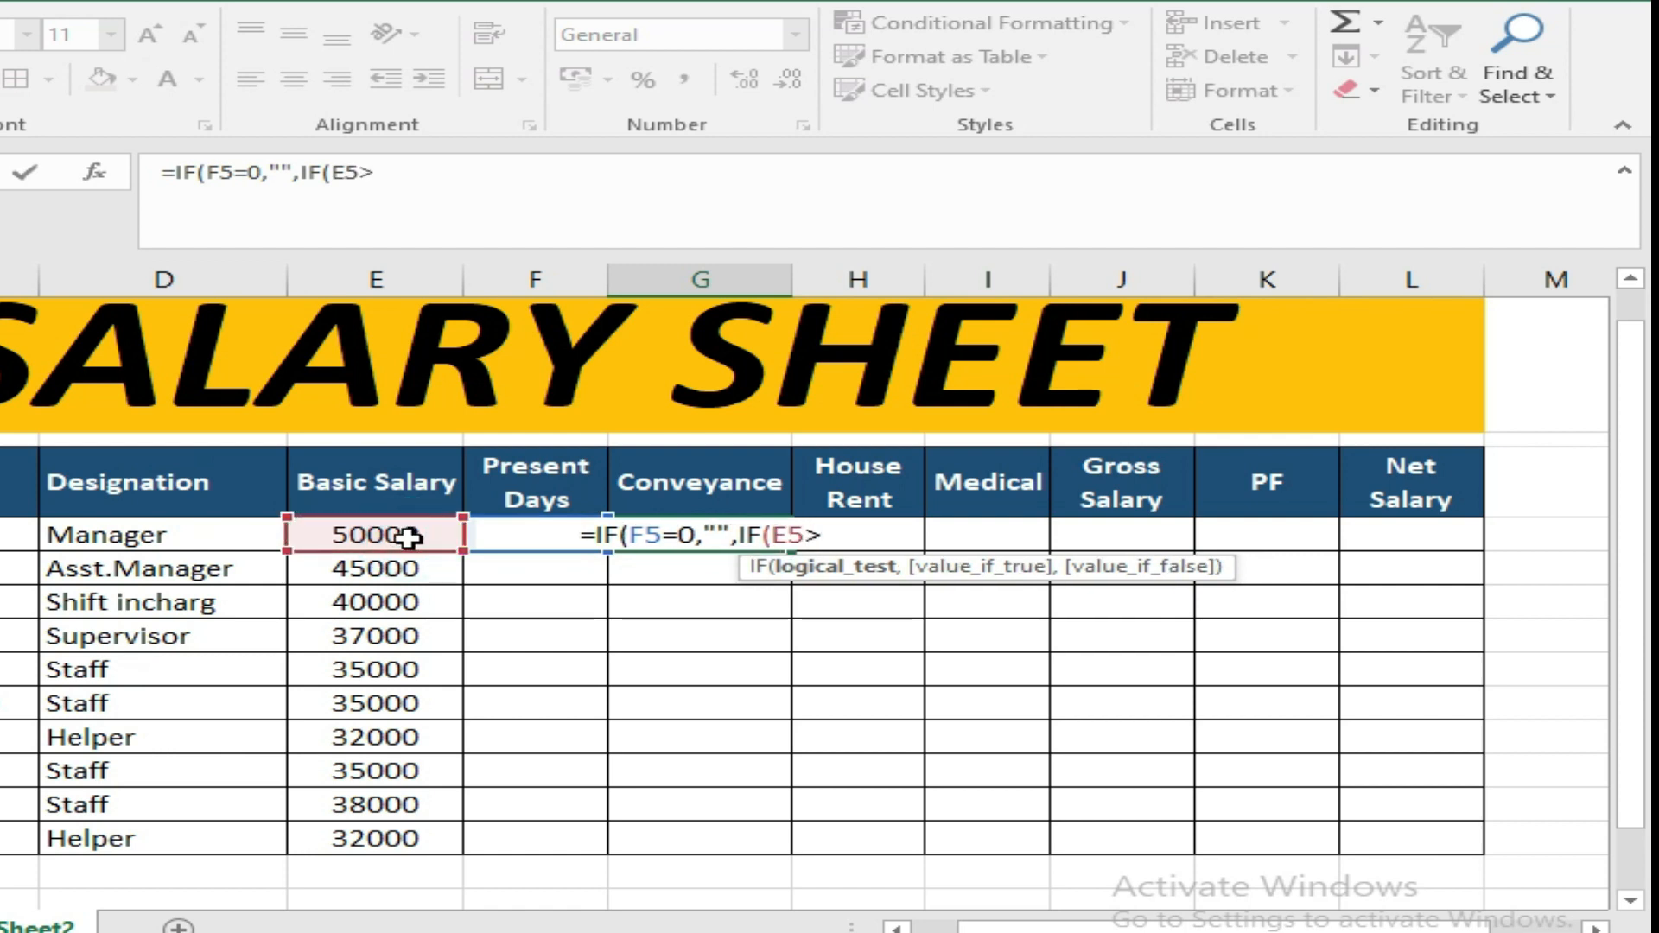
type("+")
key("BackSpace")
type("=")
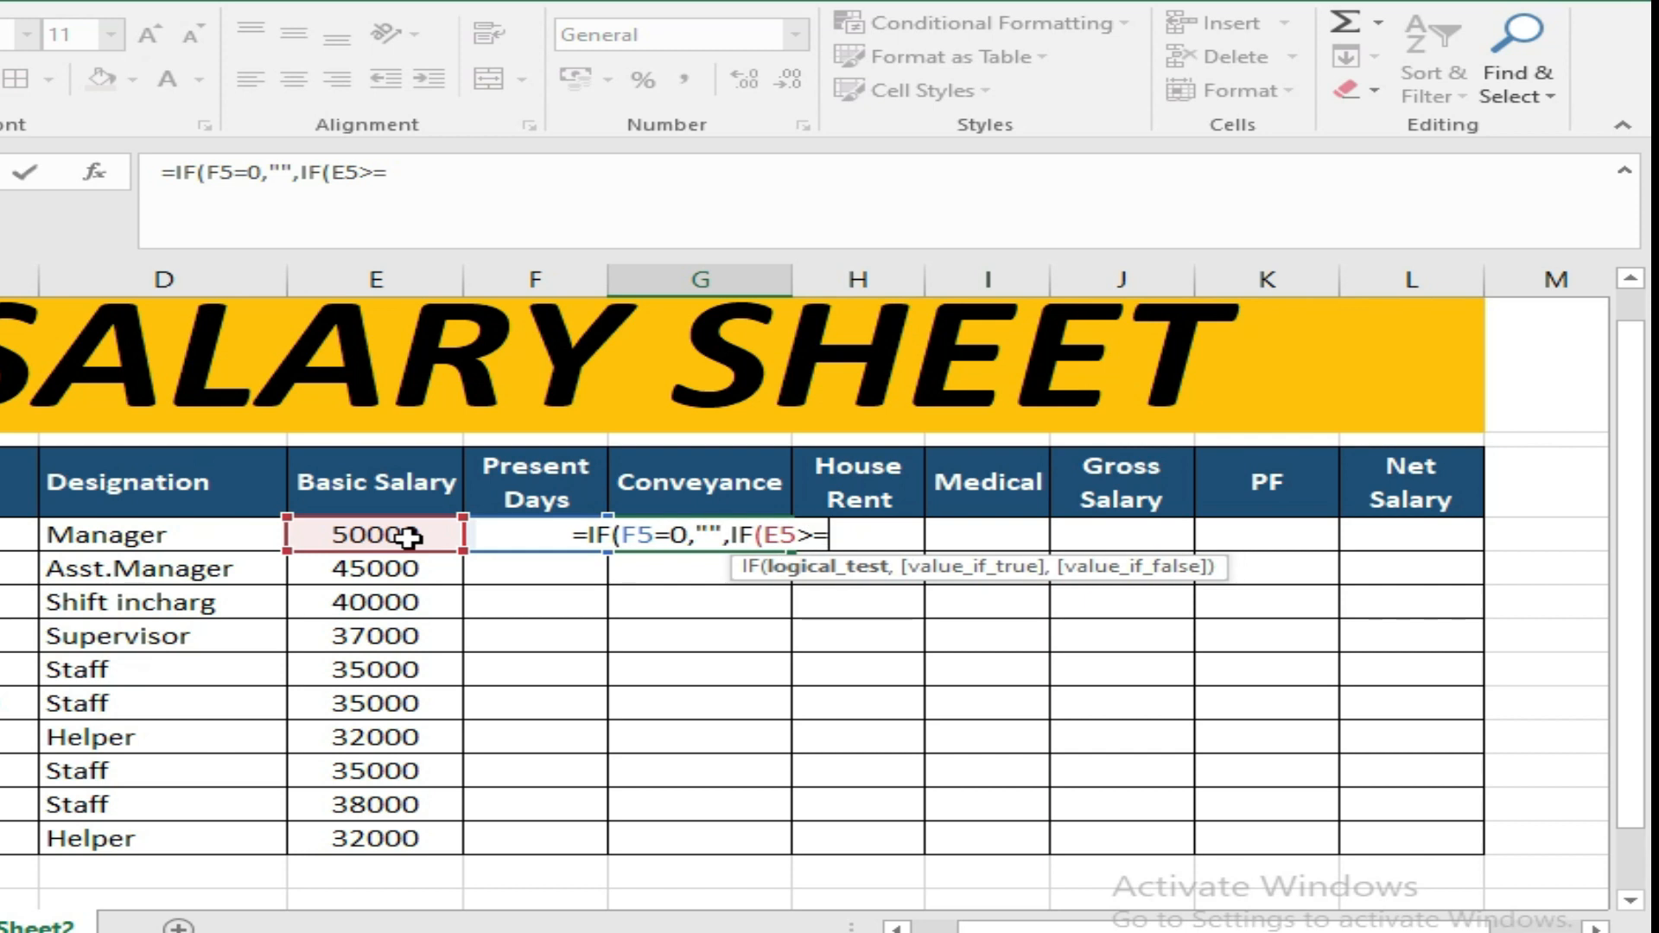
type("25000")
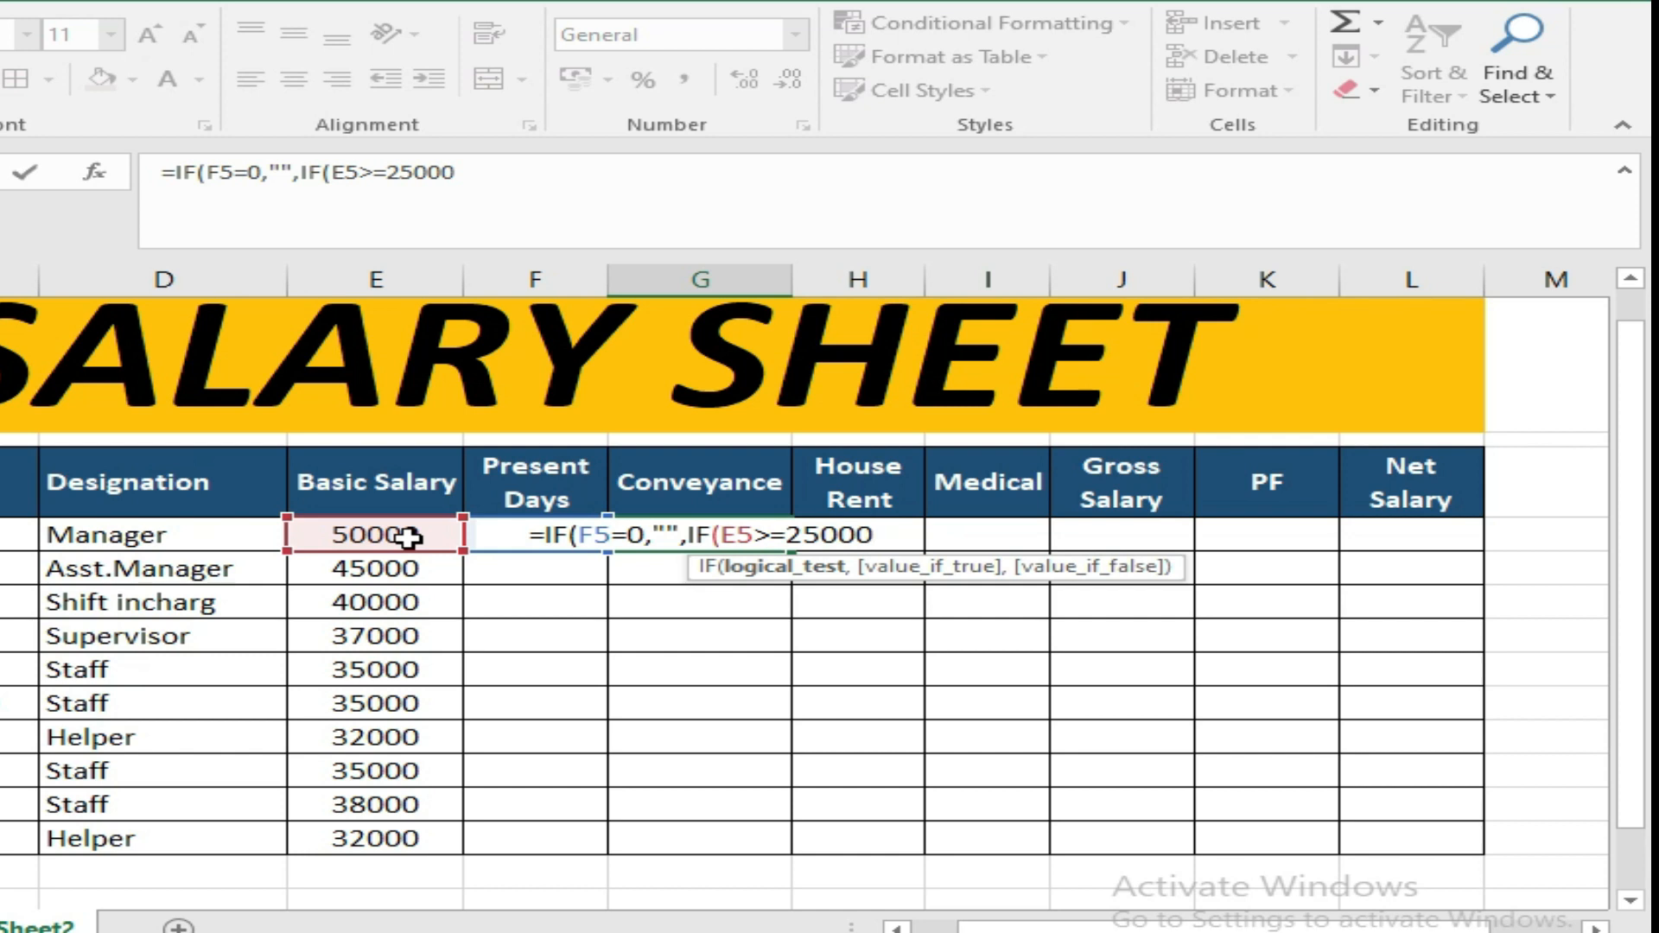
type(",")
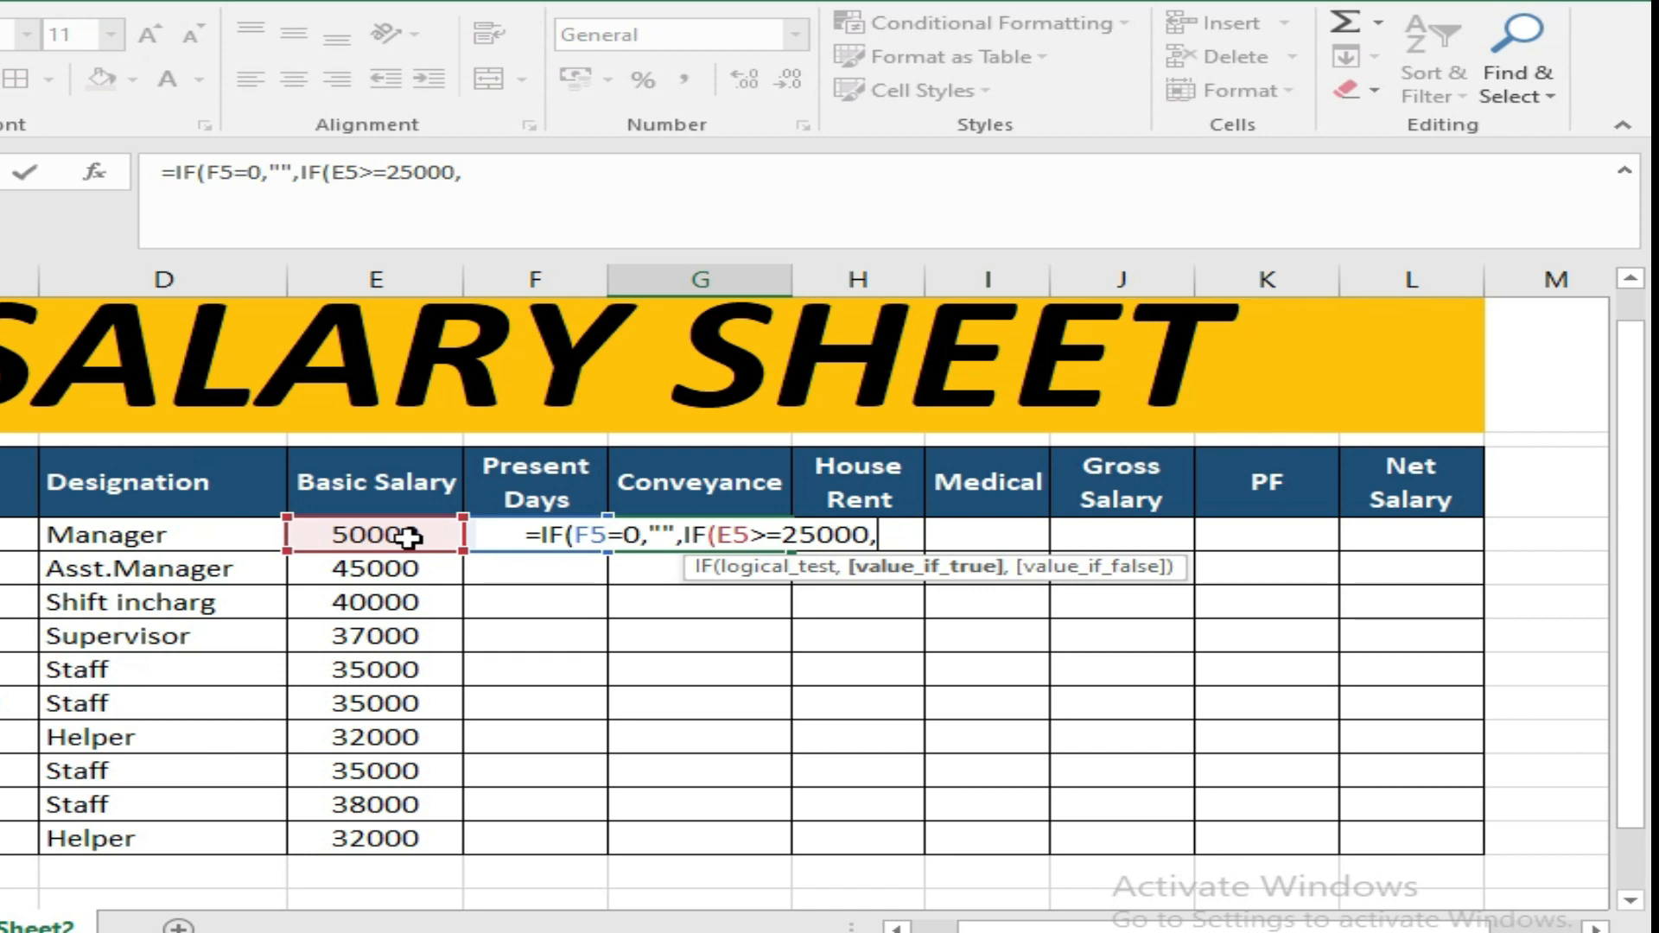
left_click(413, 535)
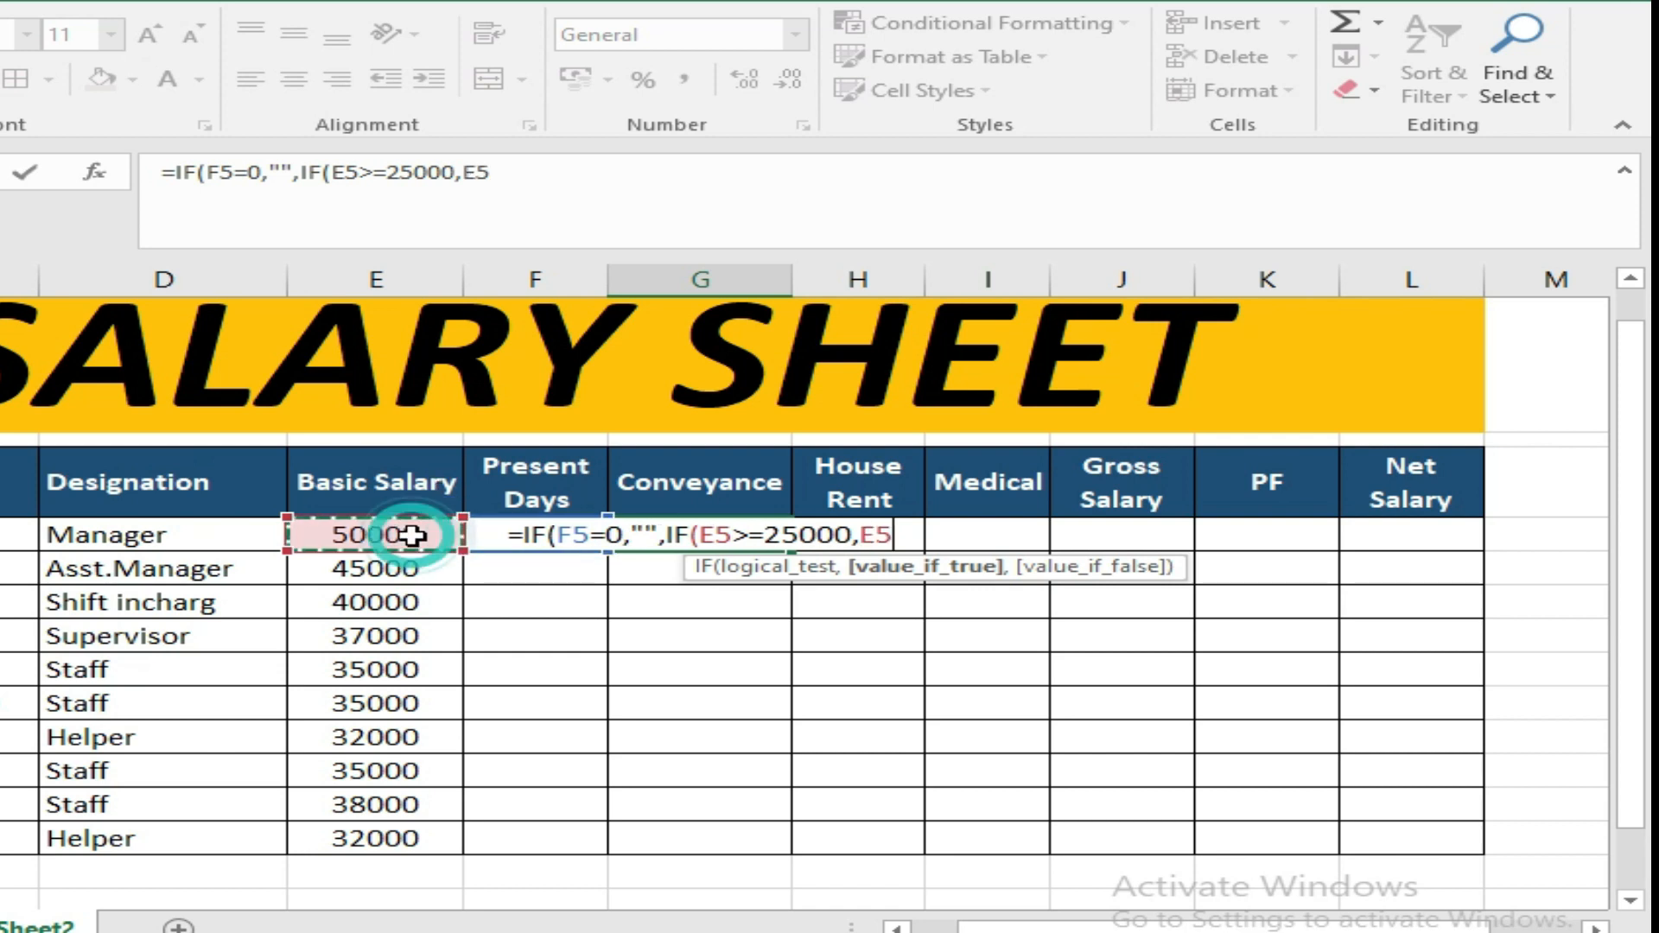
type("*20%")
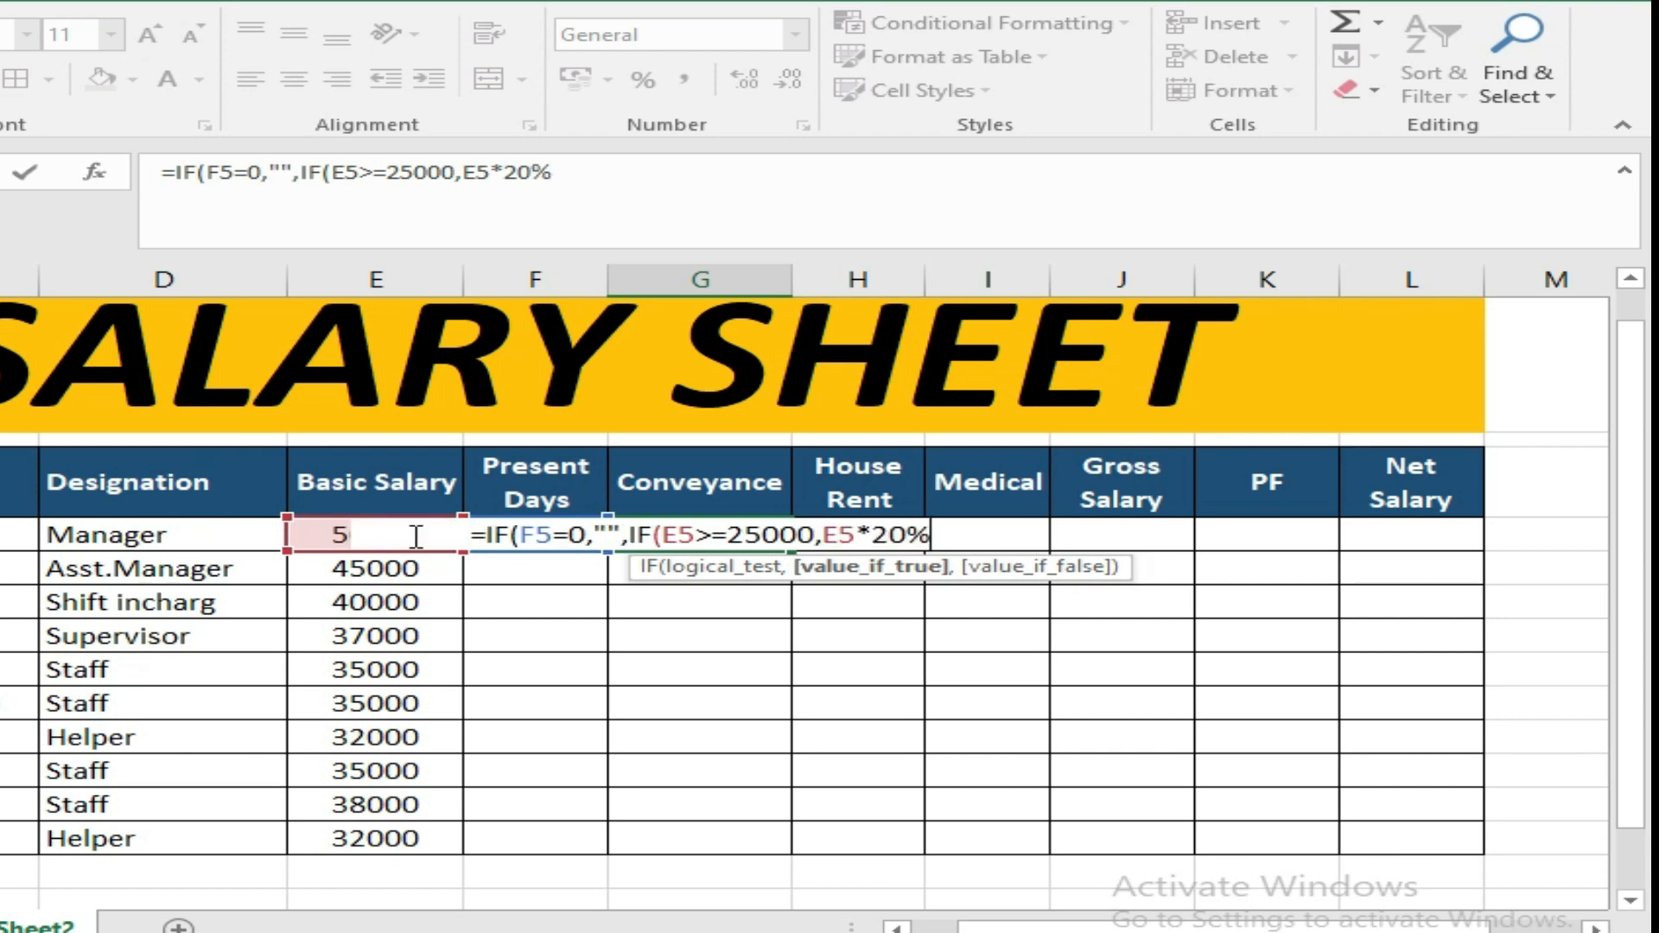
type(",")
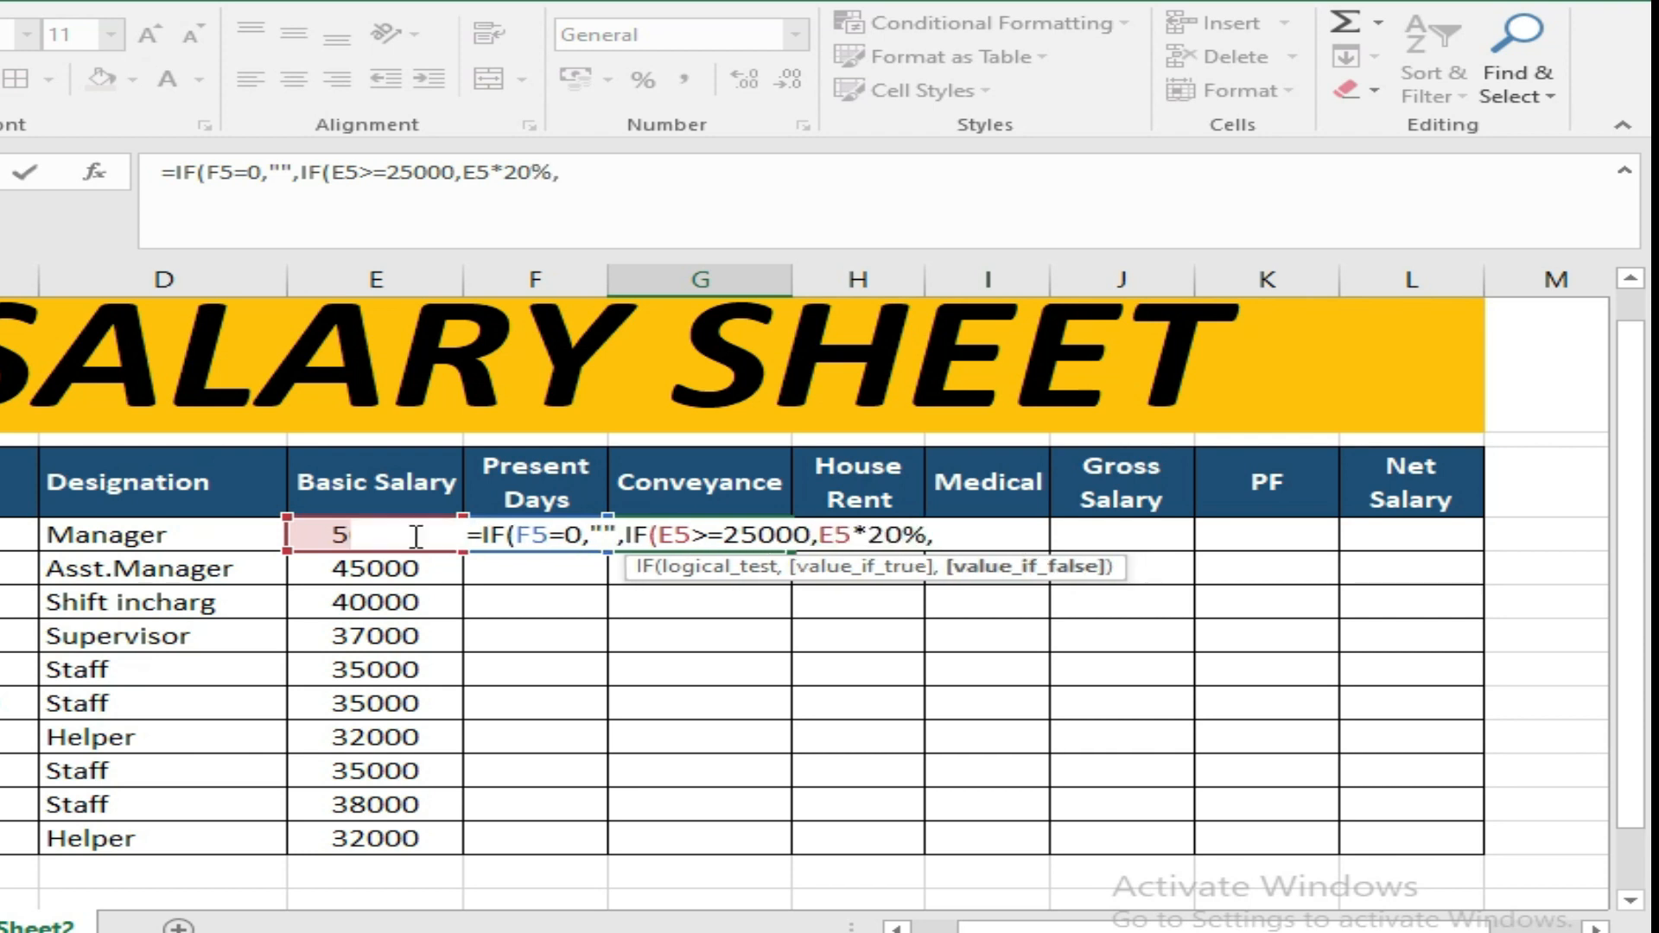
Nest a second salary condition in the G5 formula giving 15% from 20000 upward: IF(E5>=20000,E5*15%,
type("if")
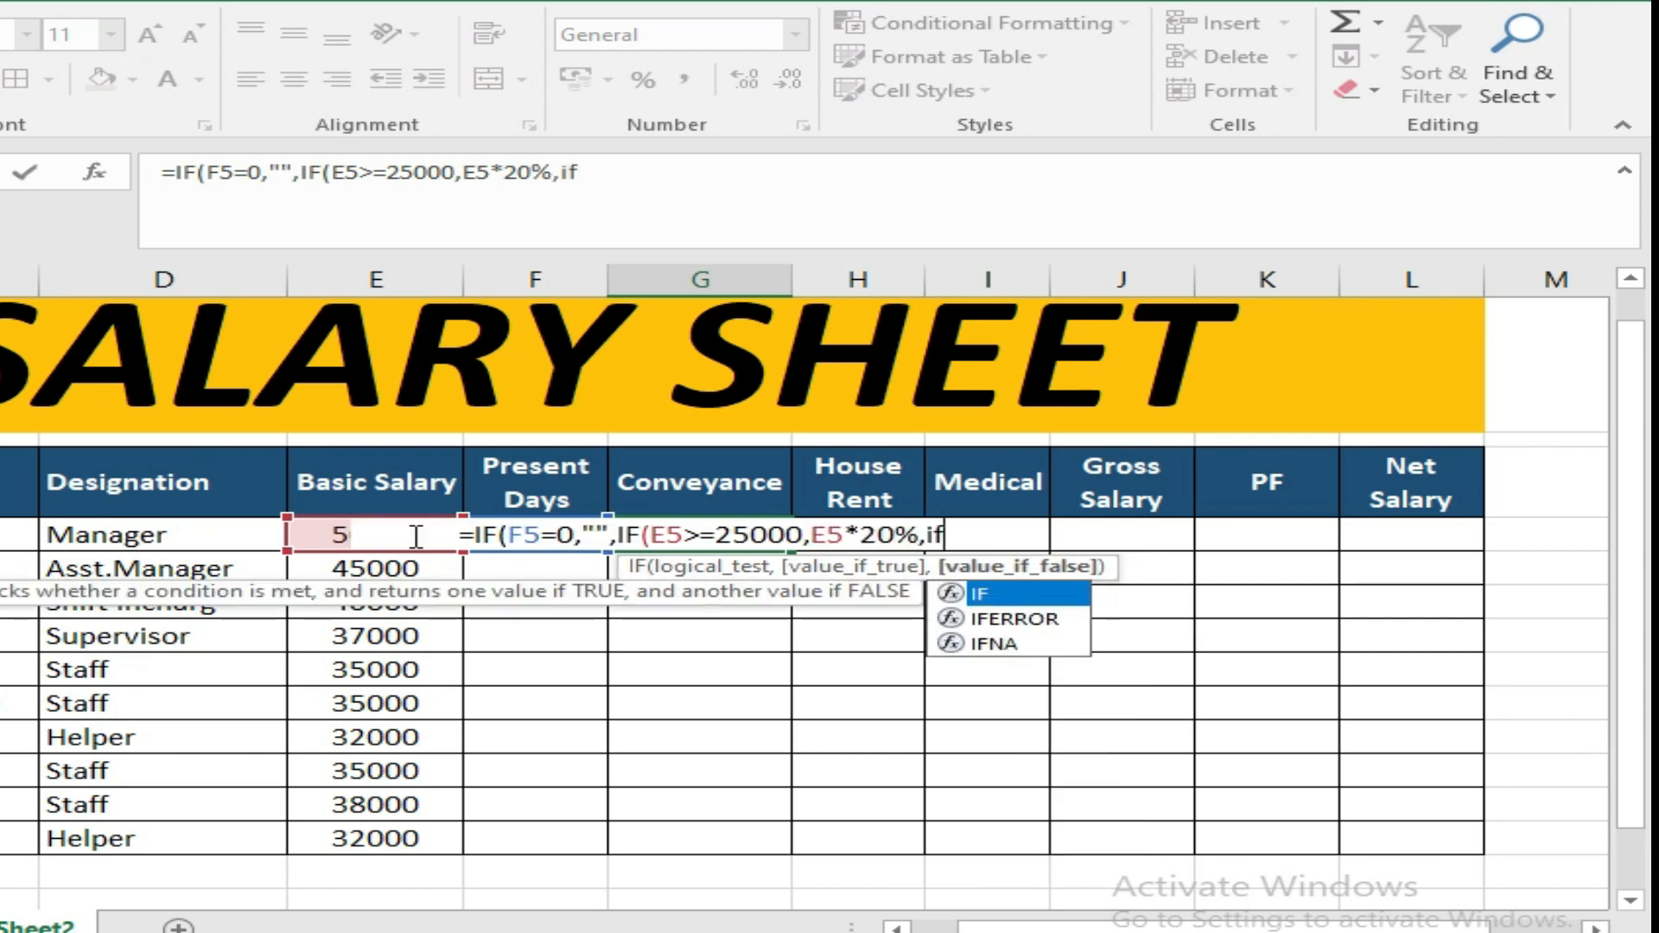
key("Tab")
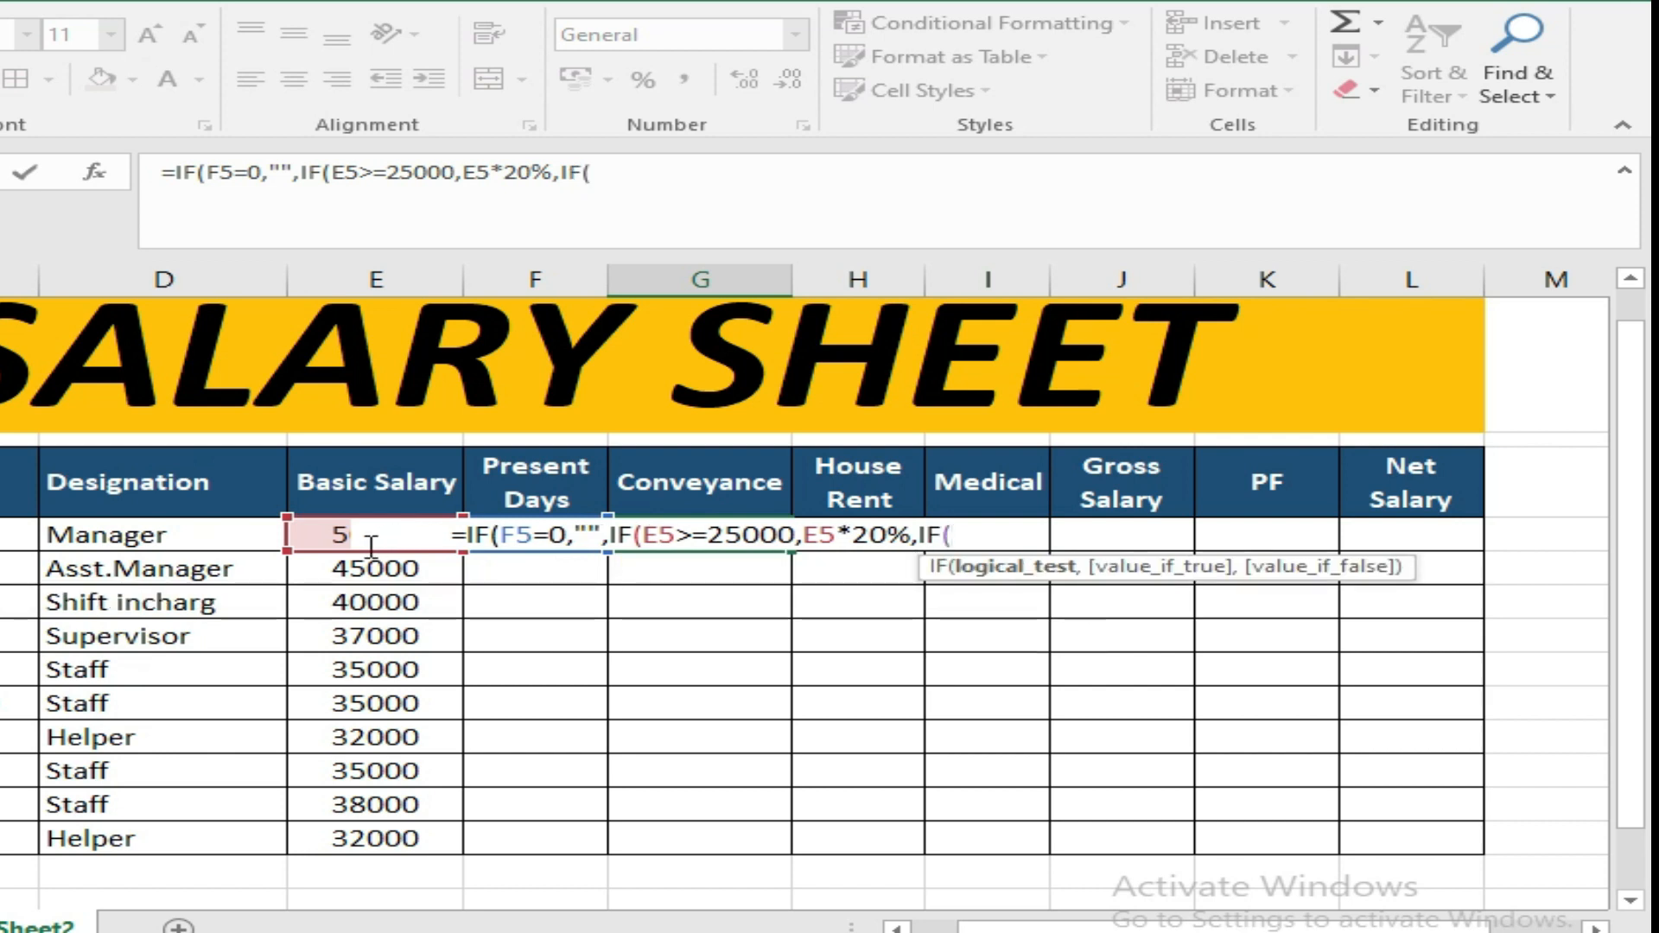
left_click(320, 533)
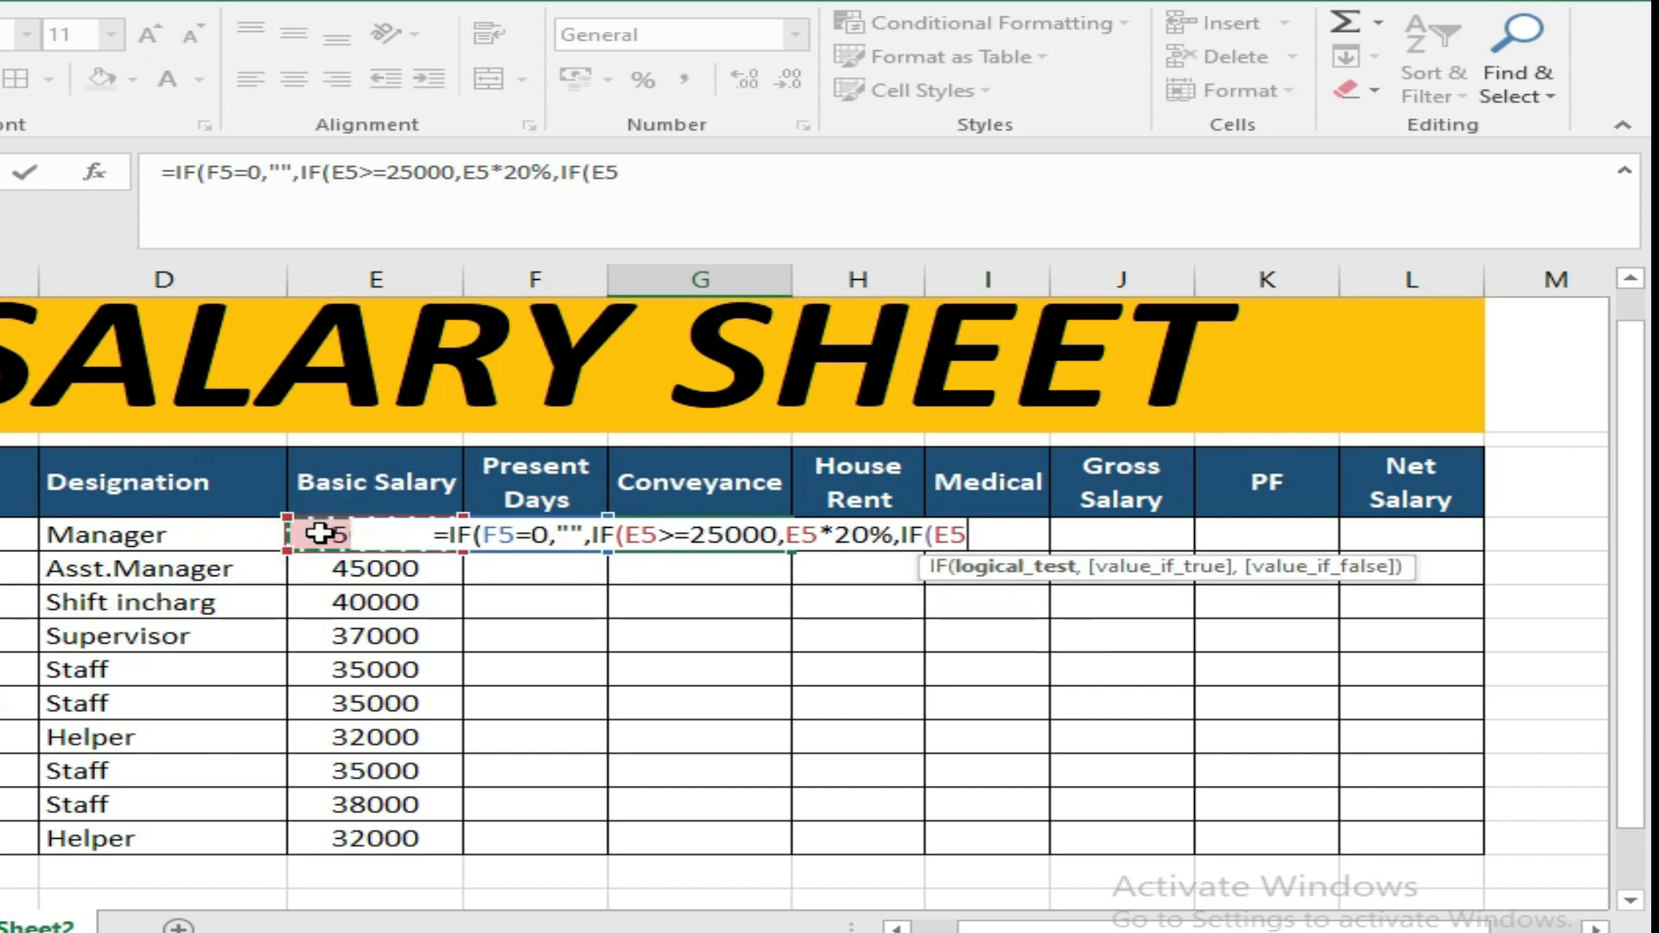
type(">=")
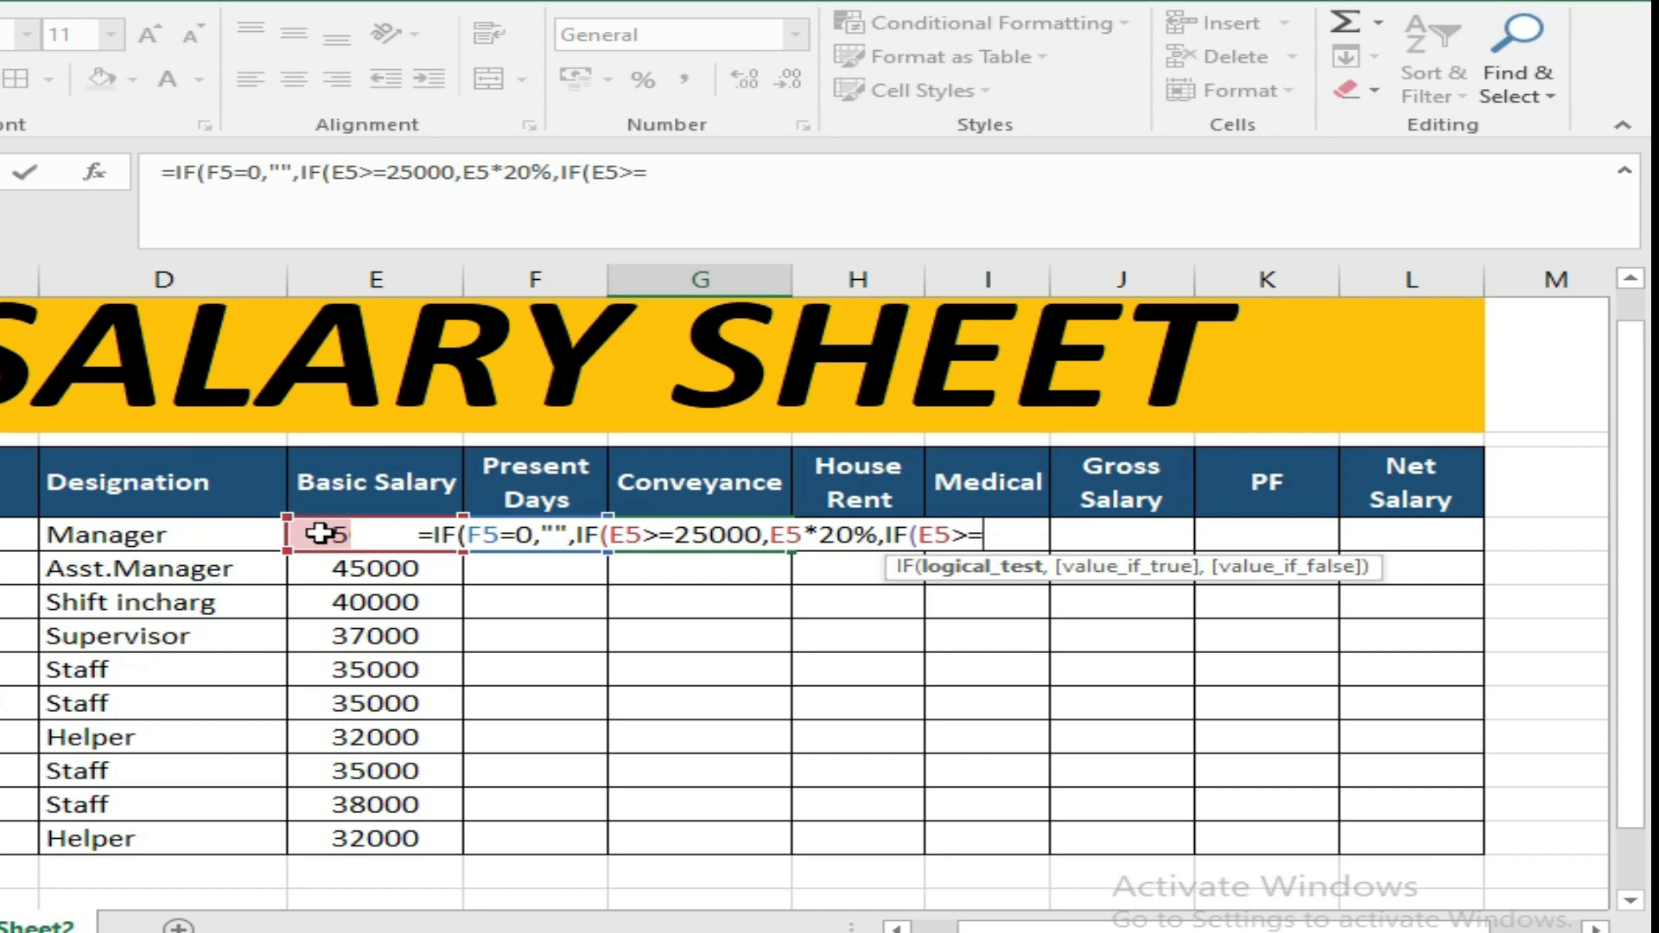
type("2")
type("000")
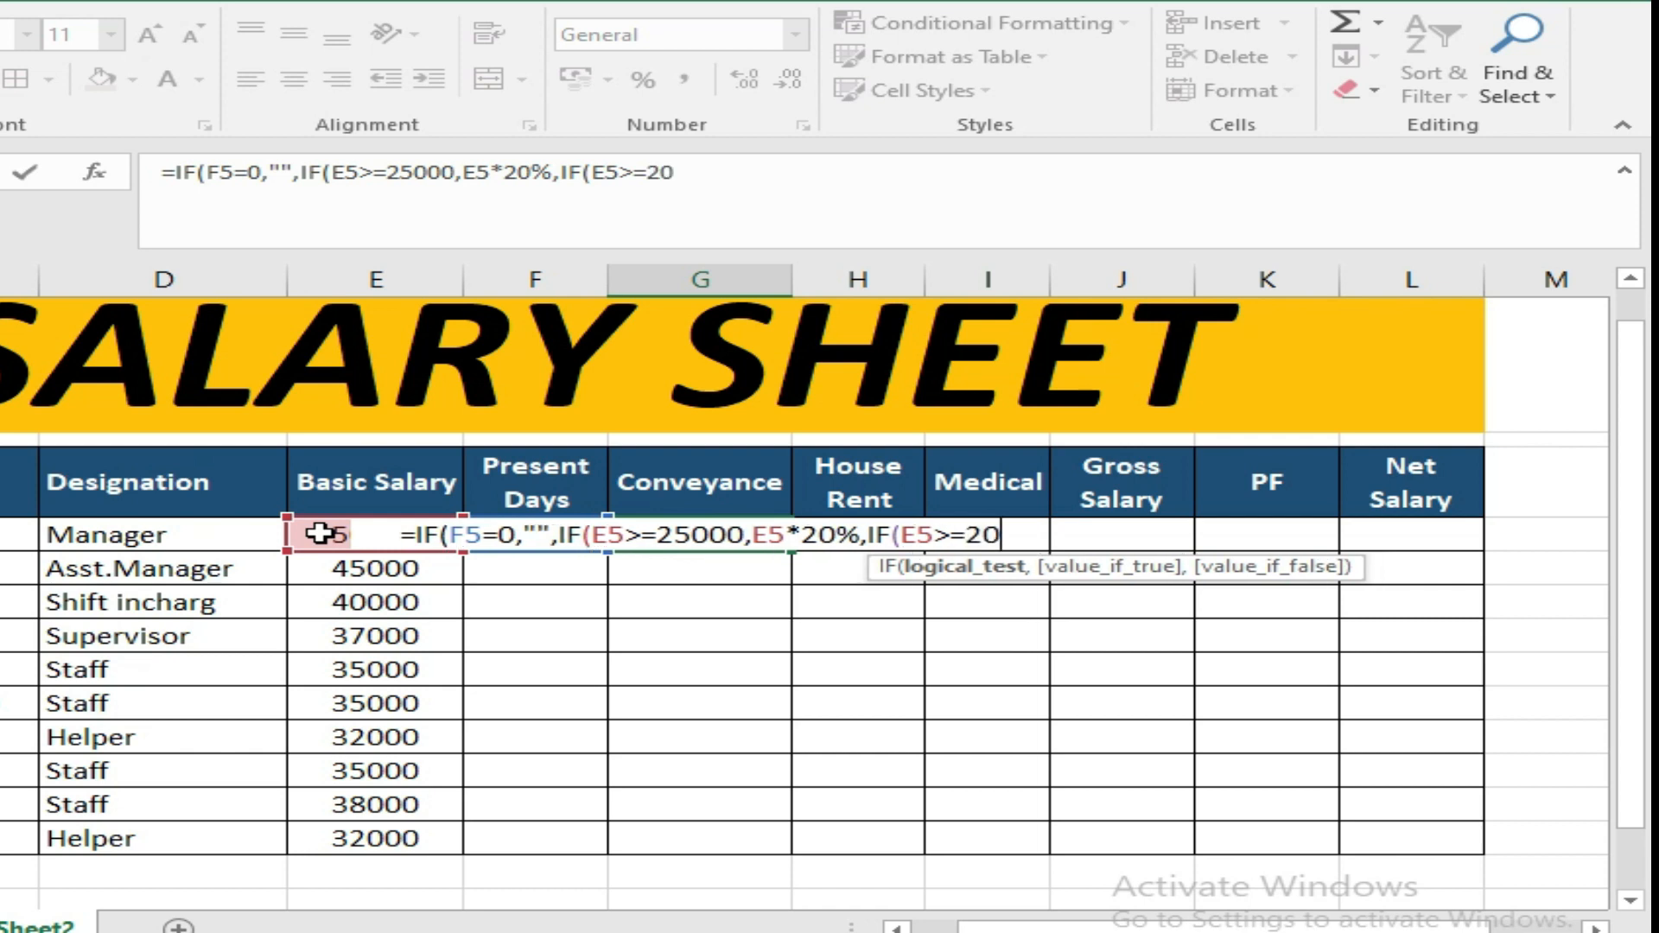
type("0")
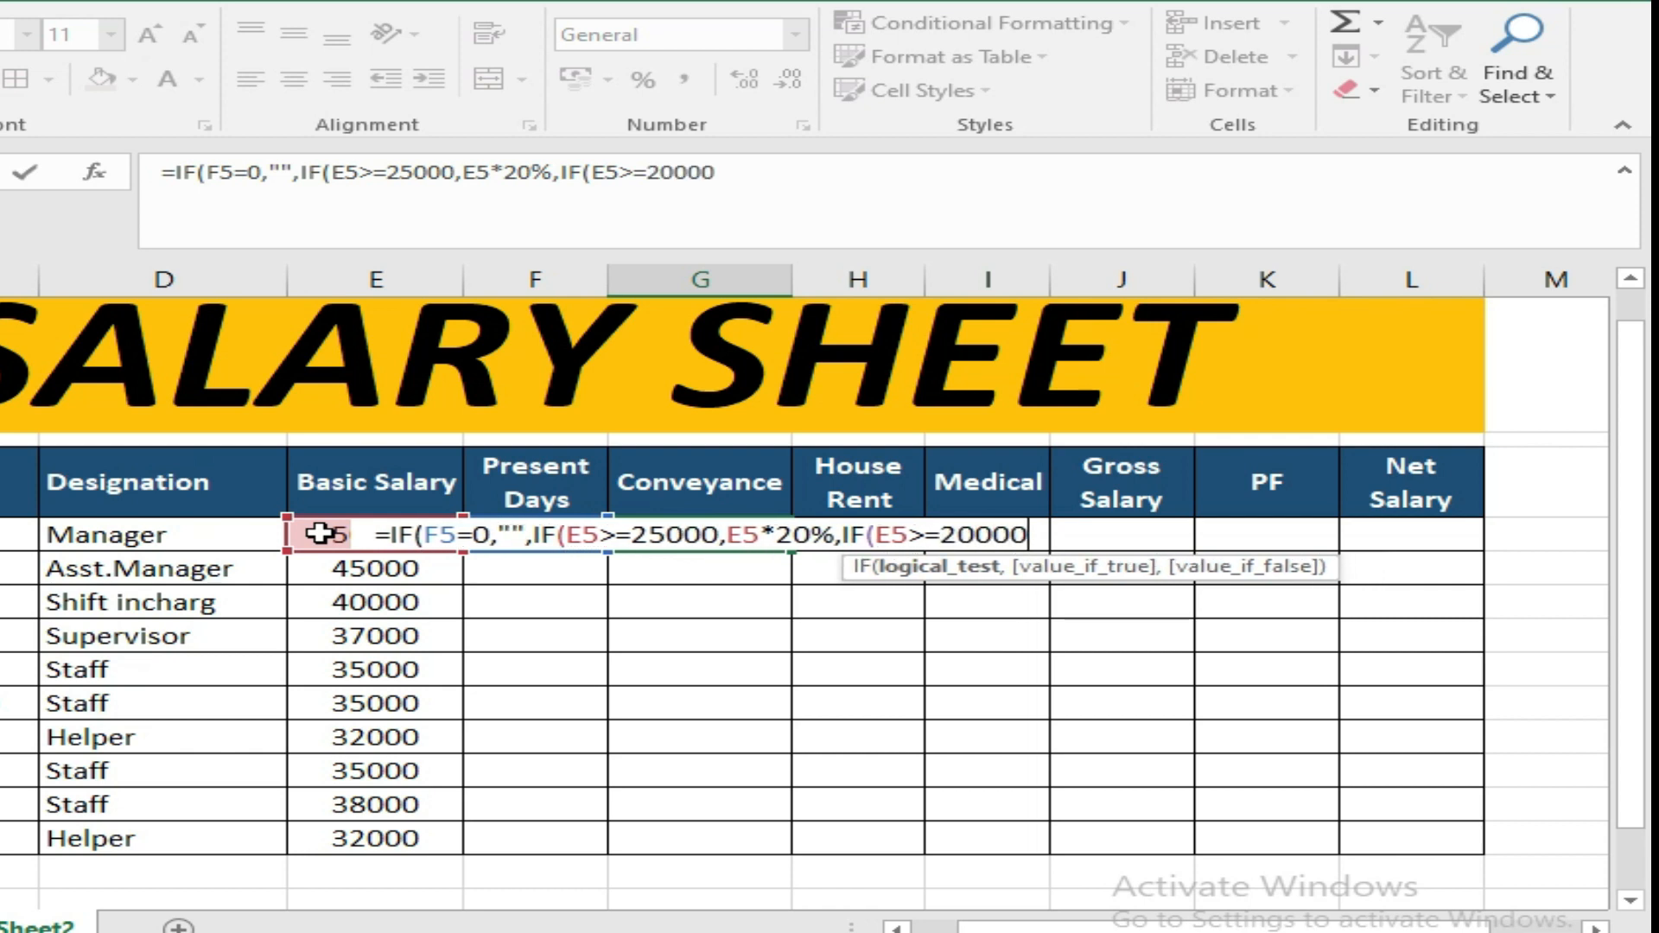
type(",")
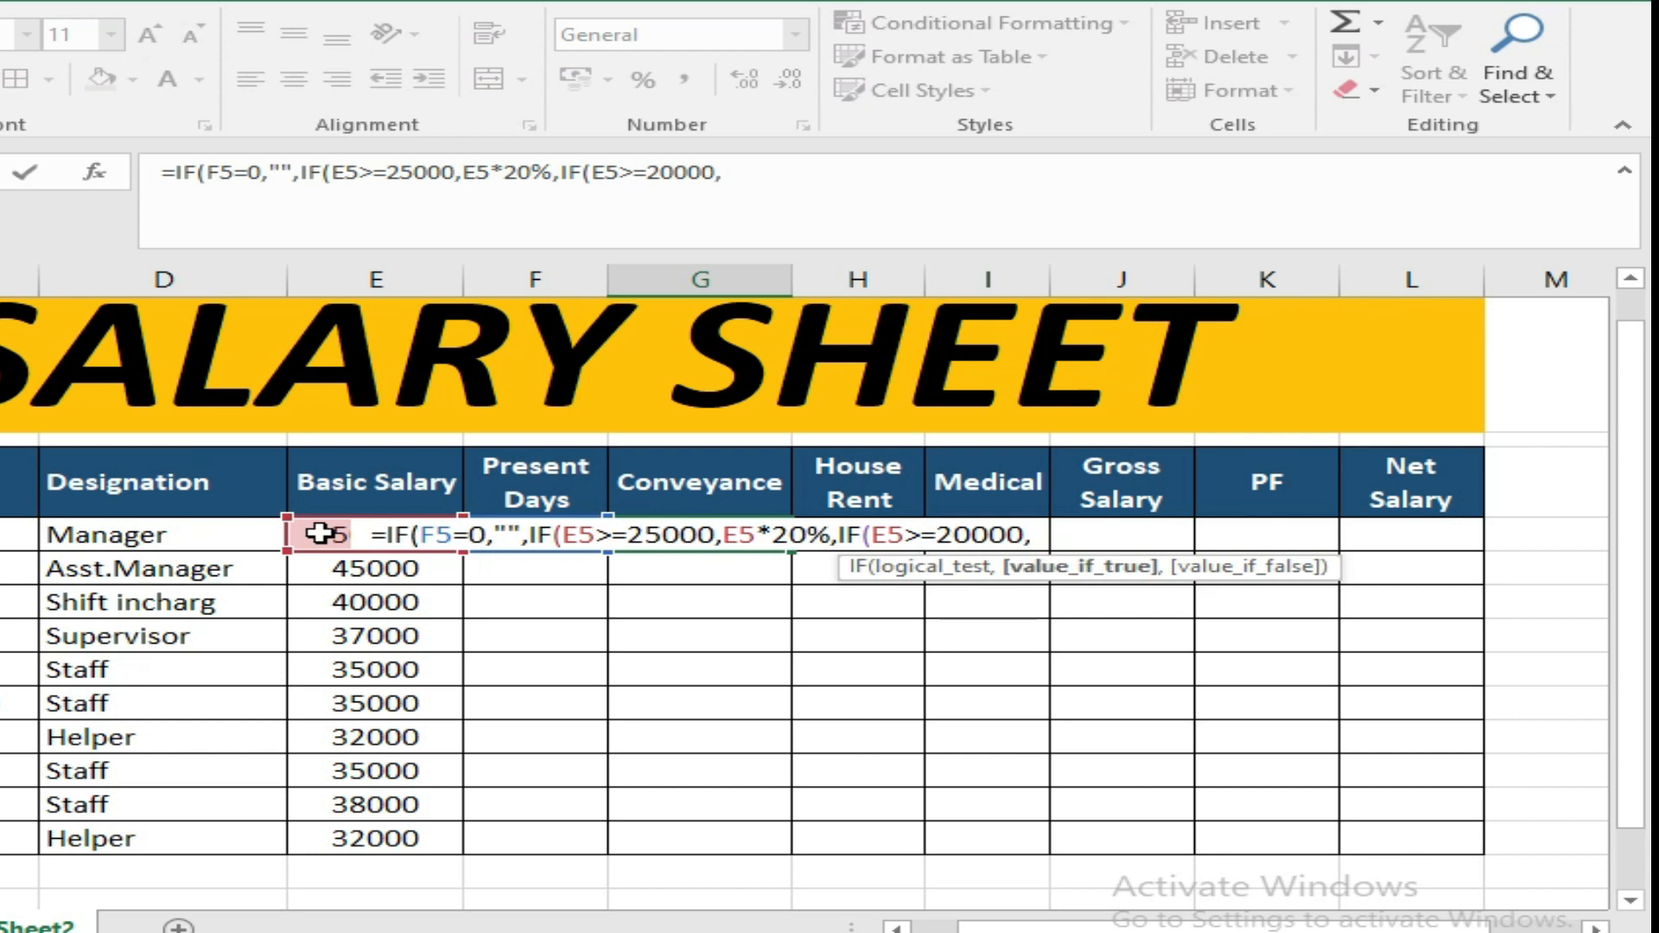
left_click(320, 533)
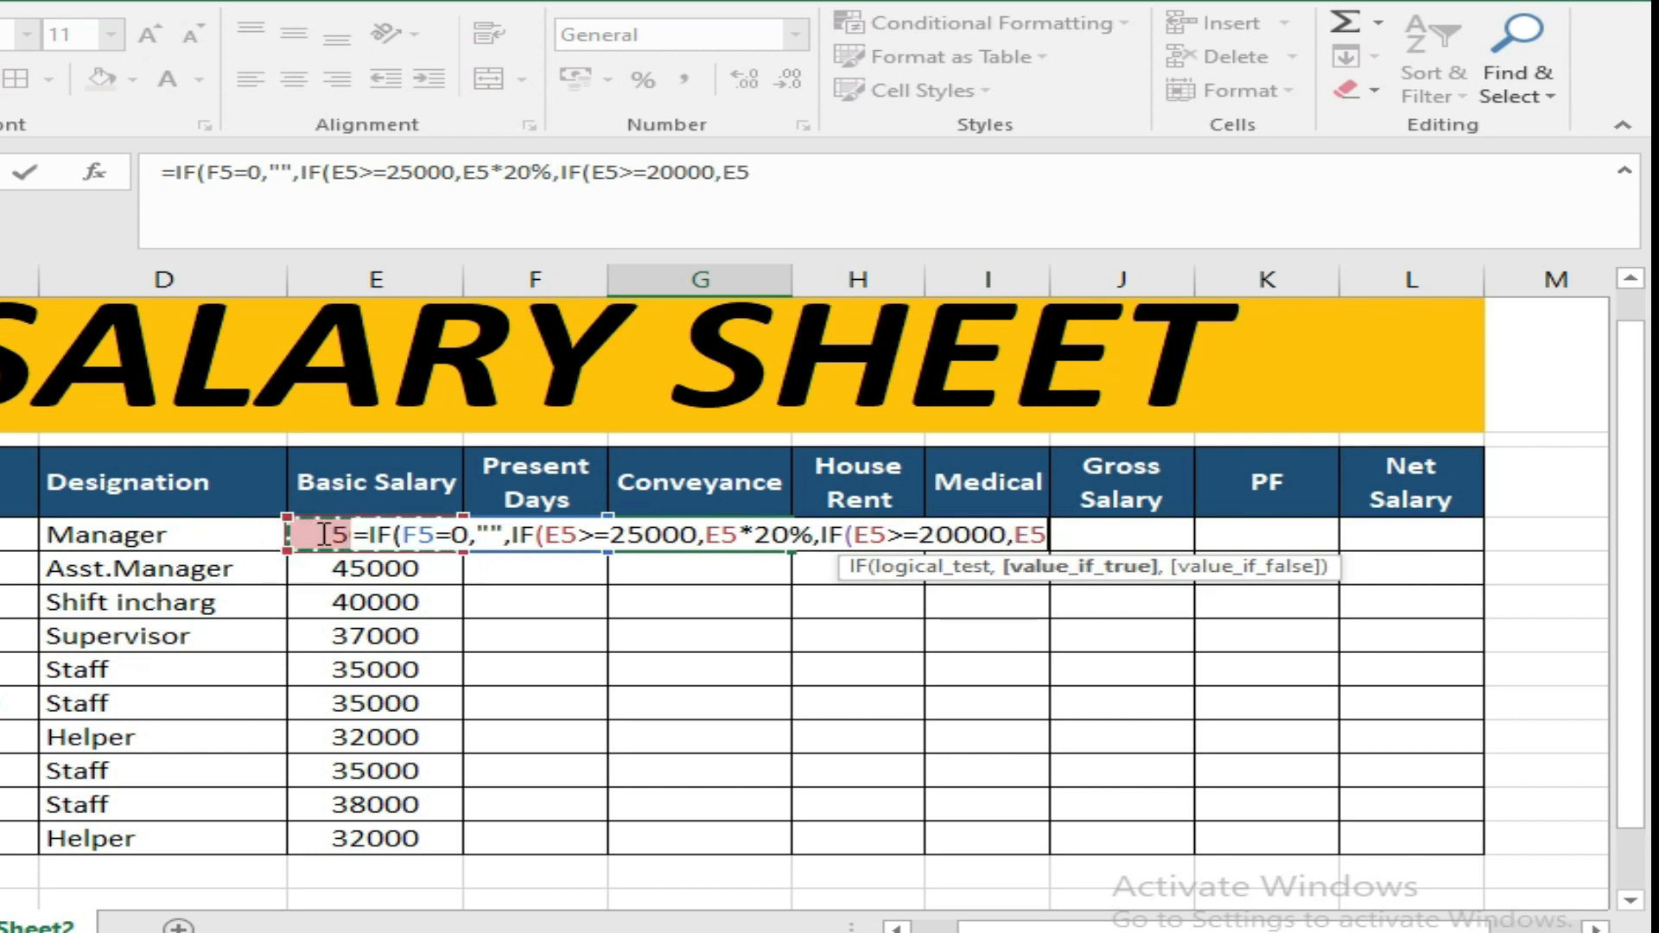
type("*15%")
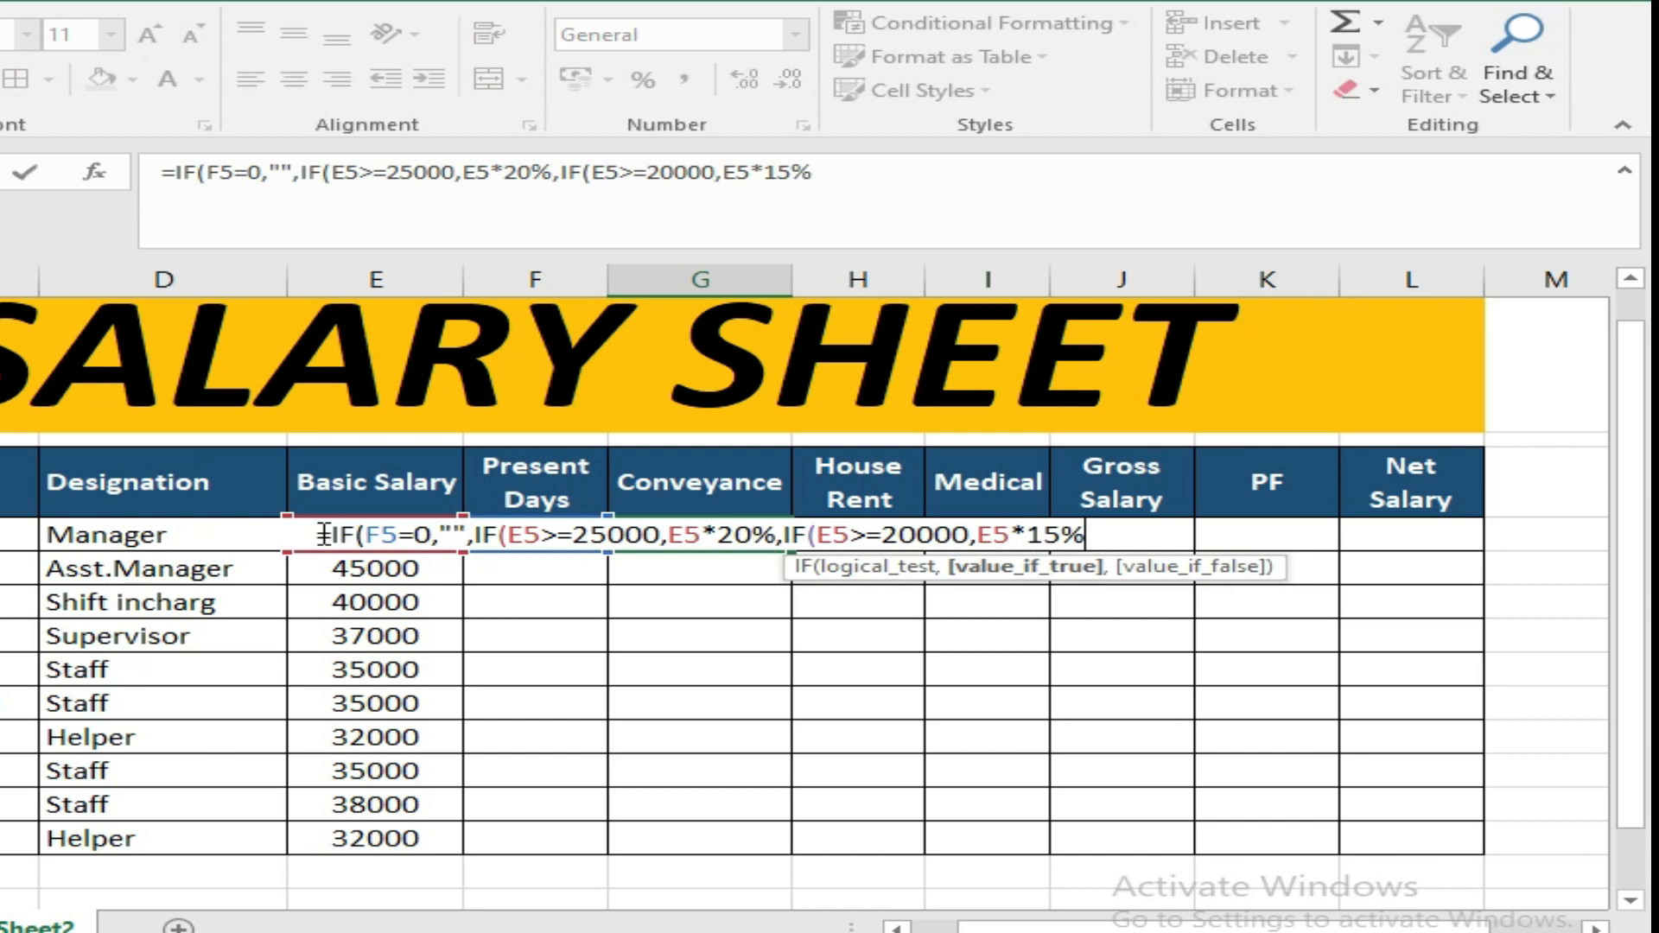
type(",")
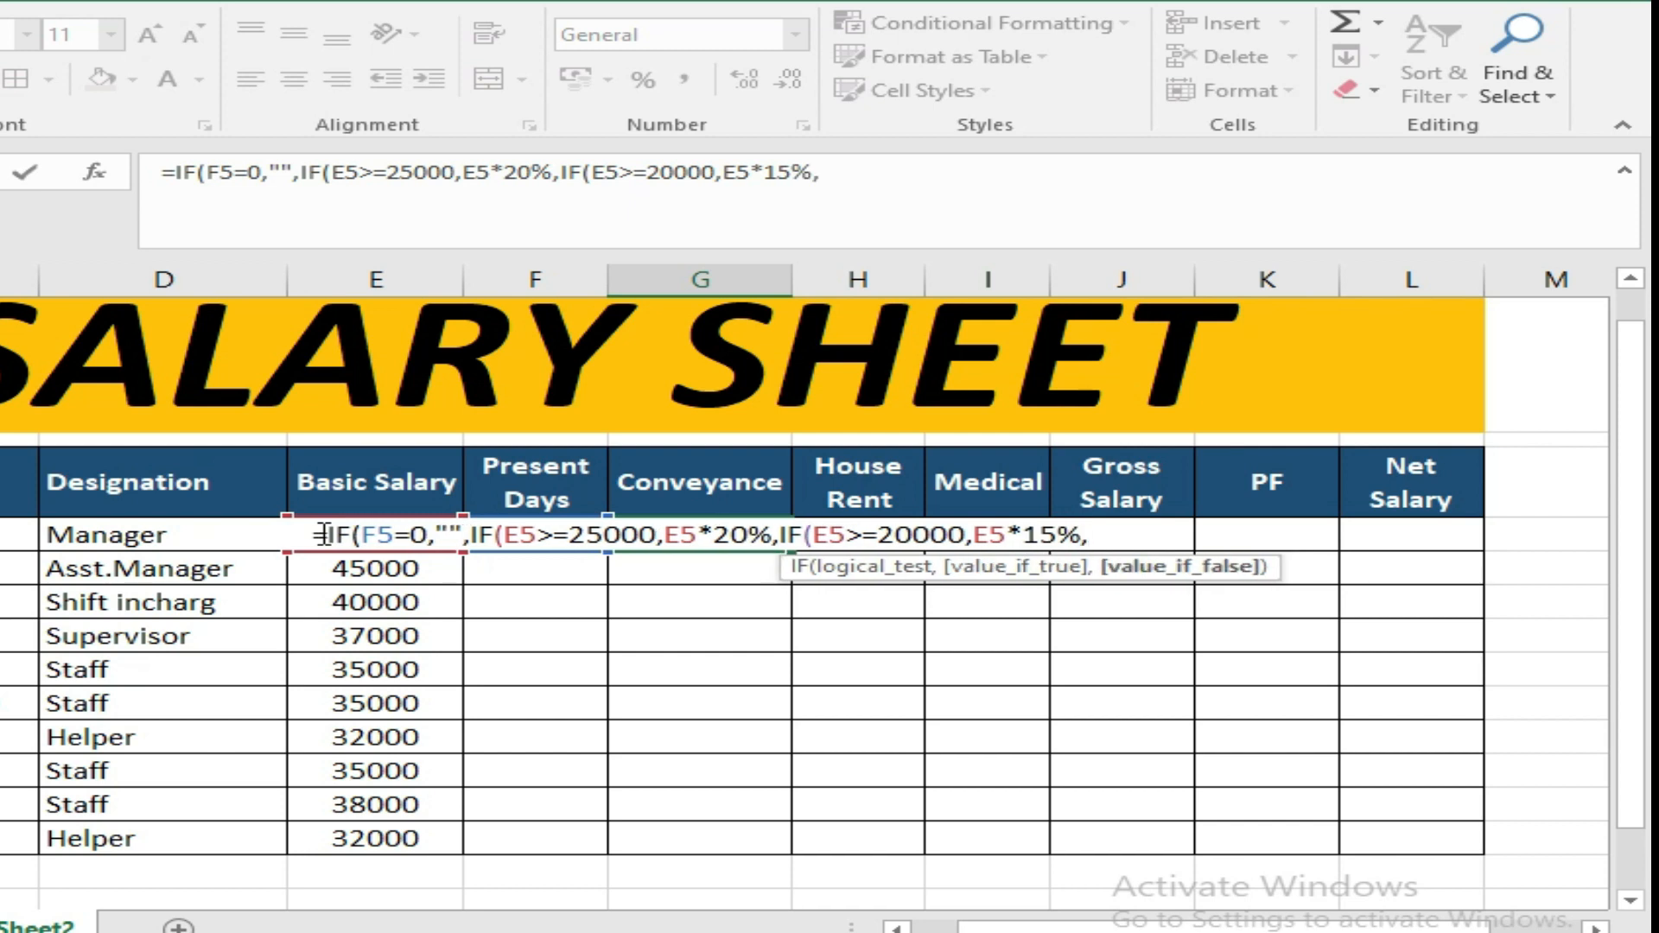
Nest a third salary condition in the G5 formula testing for a basic salary up to 15000: IF(E5<=15000,
type("if")
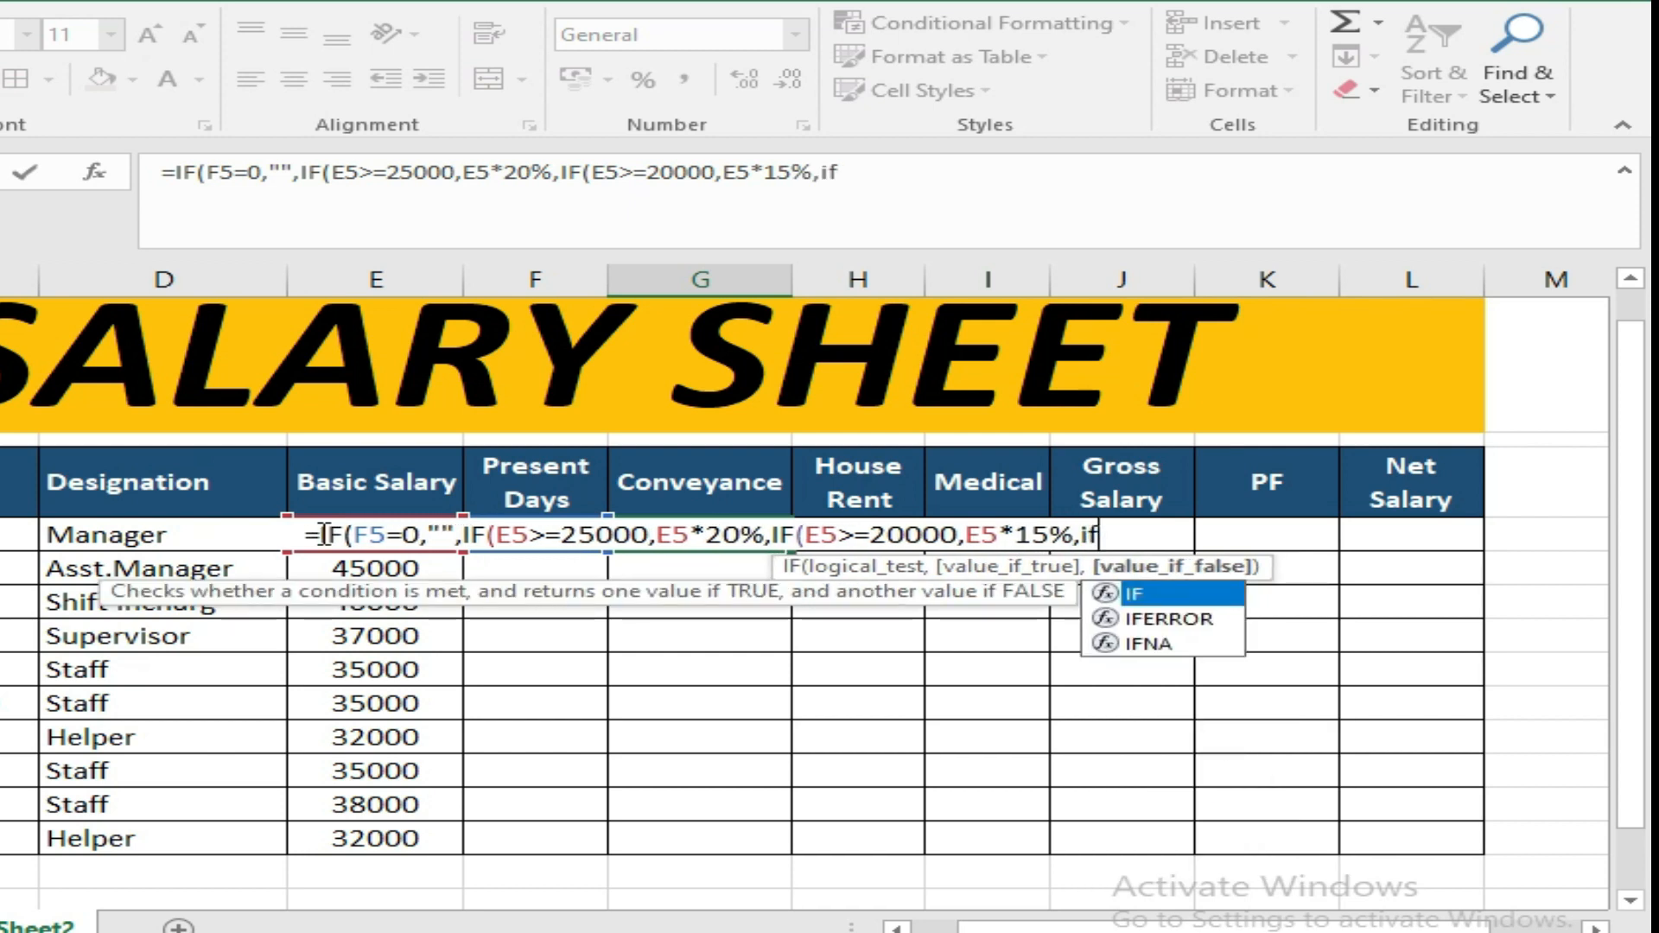
type("(")
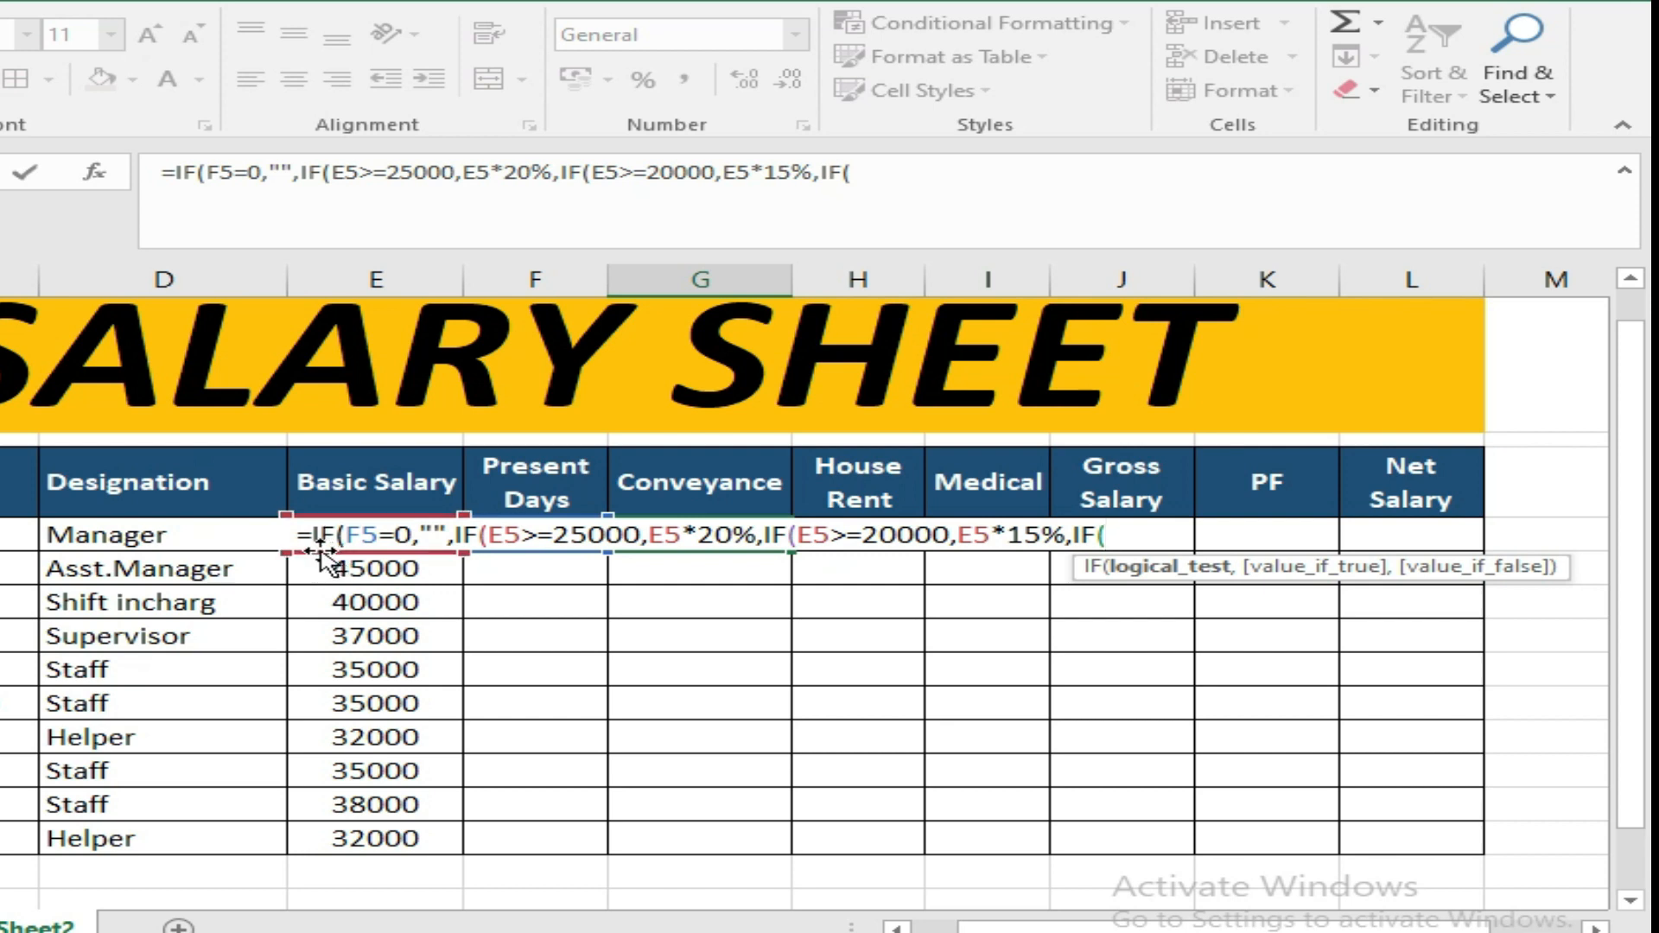
left_click(361, 577)
key("Up")
type("<=1")
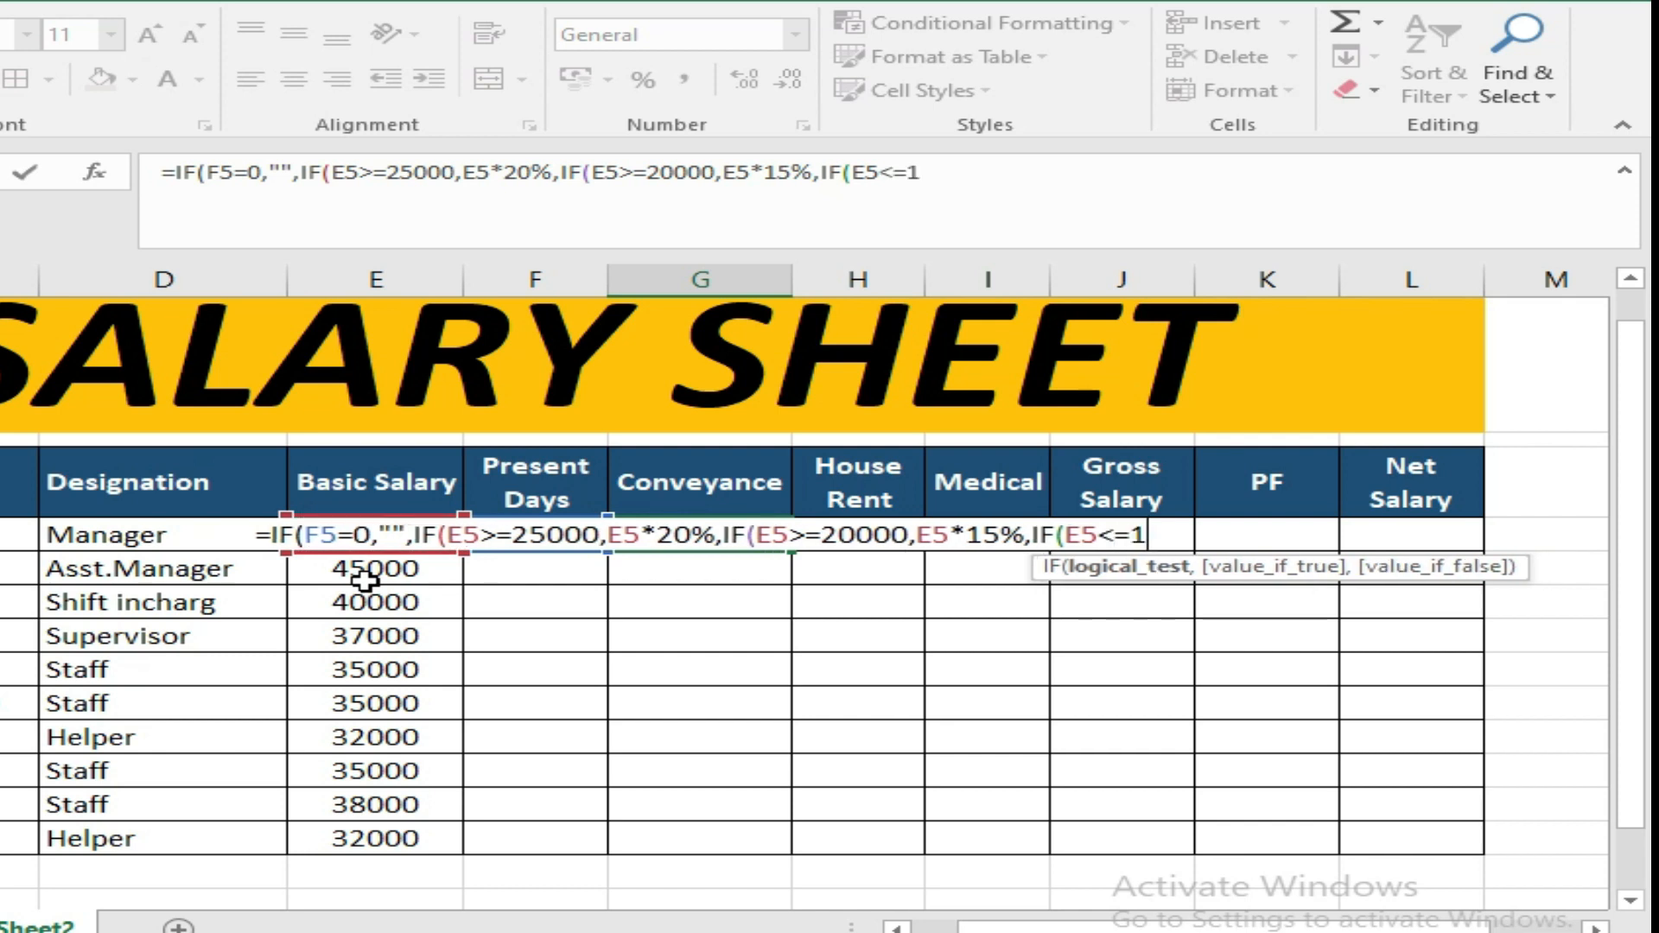
type("5000")
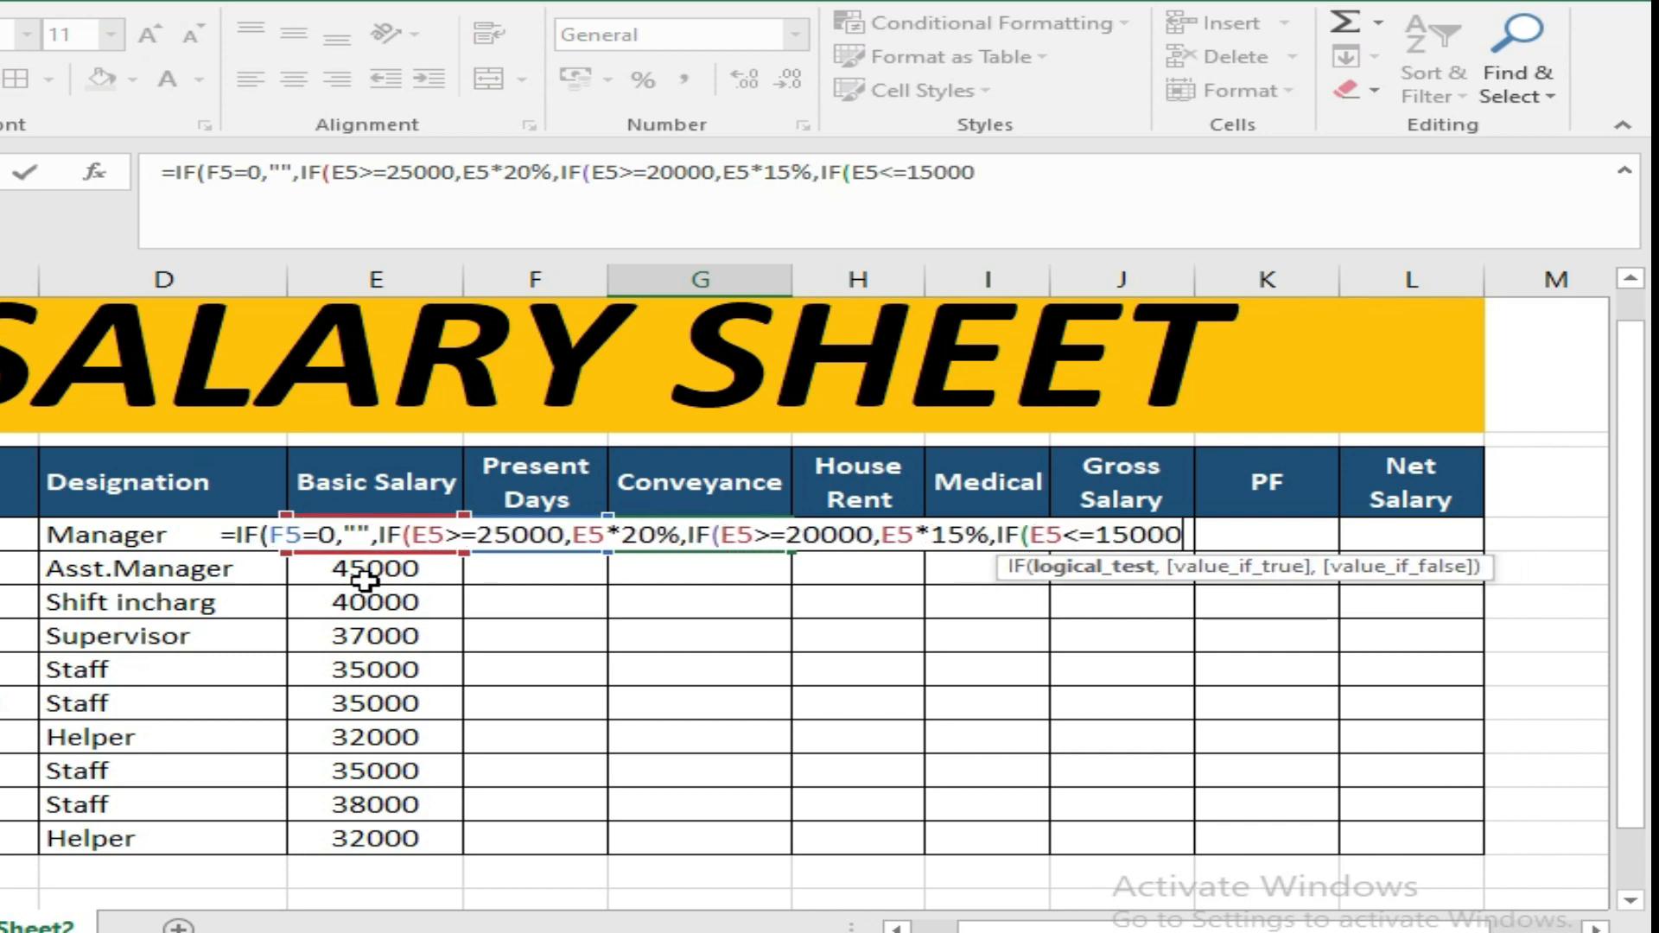
type(",")
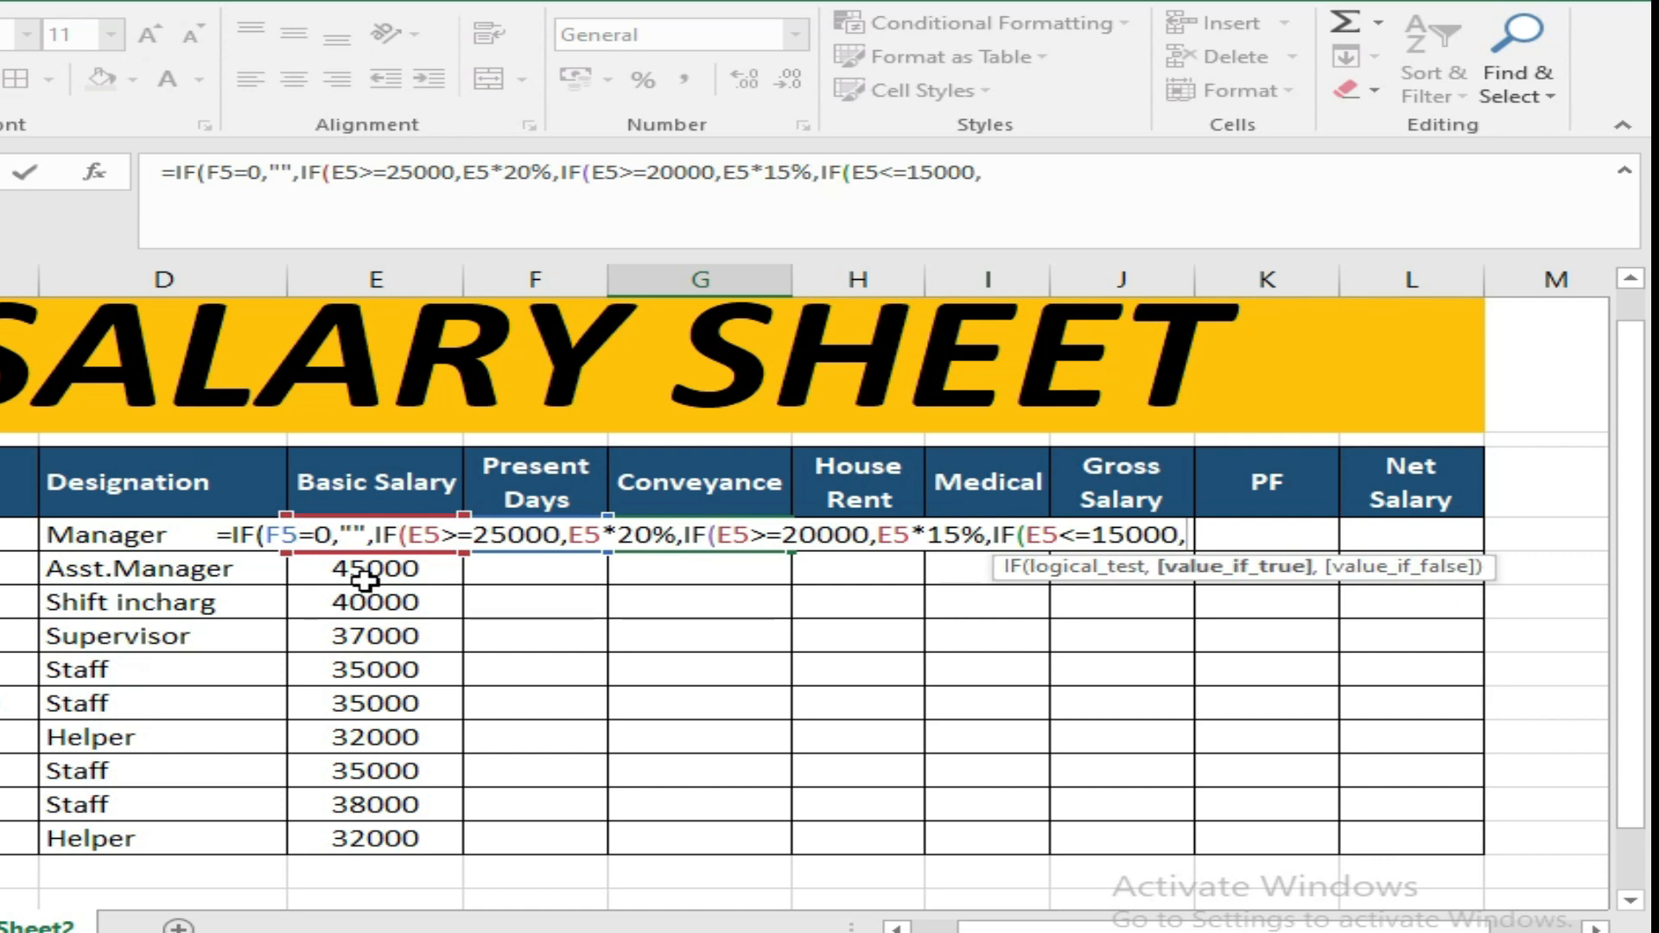
Complete the G5 Conveyance formula with 10% of basic salary, E5*10%, and close all four nested IFs
type("10")
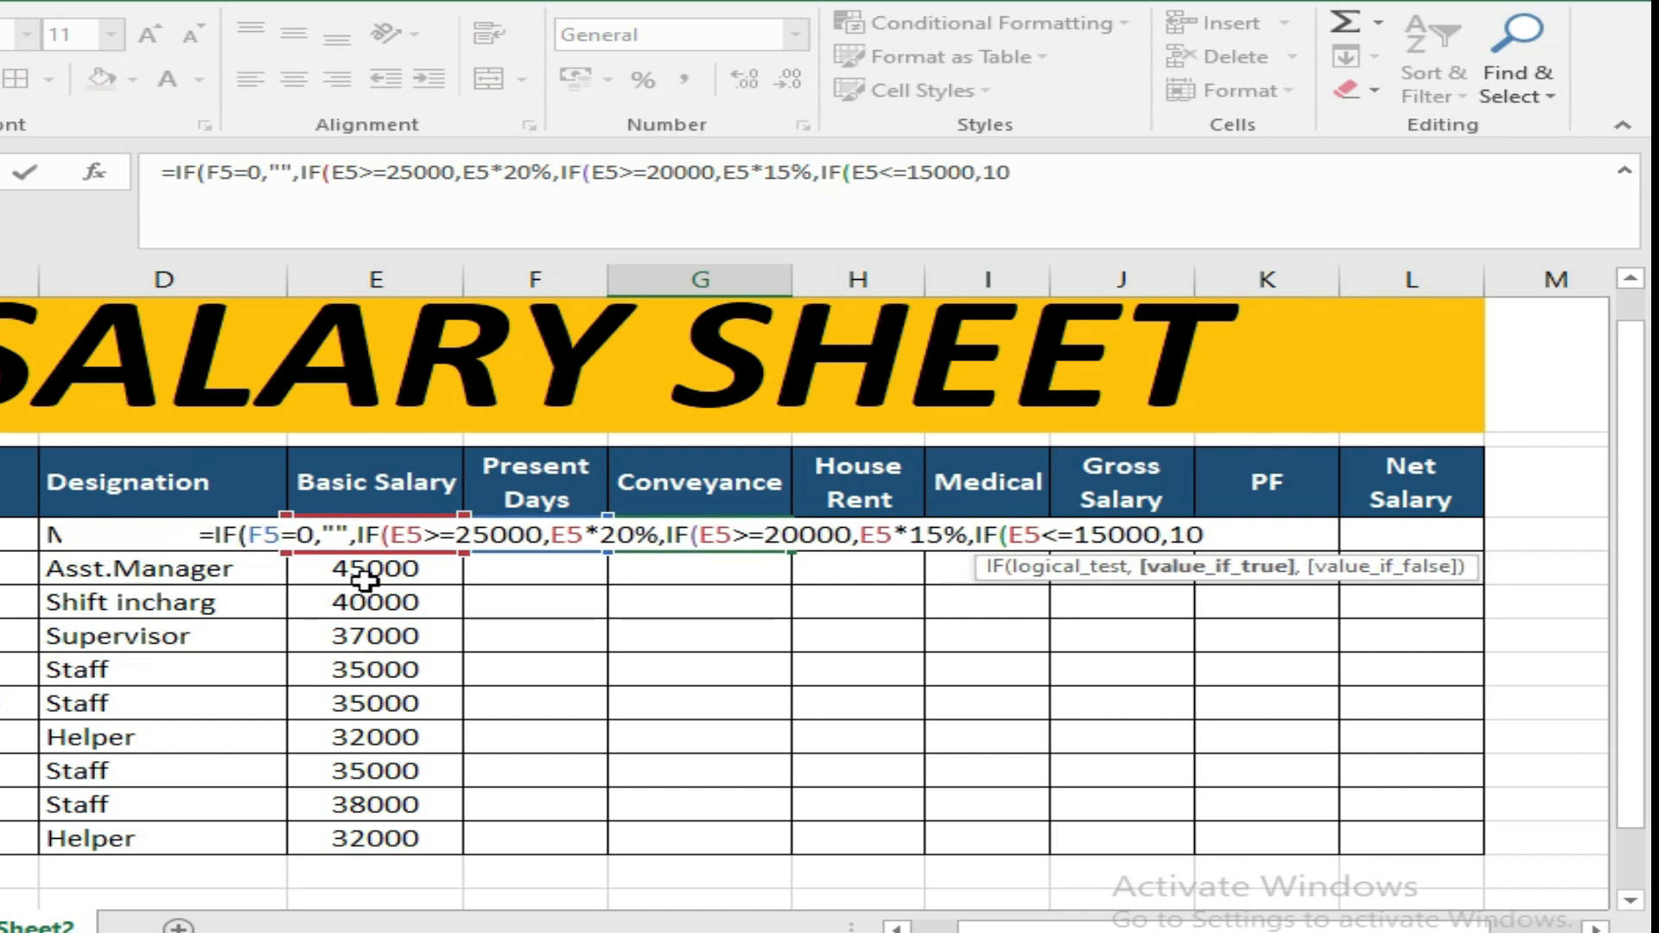
key("BackSpace")
key("BackSpace")
left_click(361, 577)
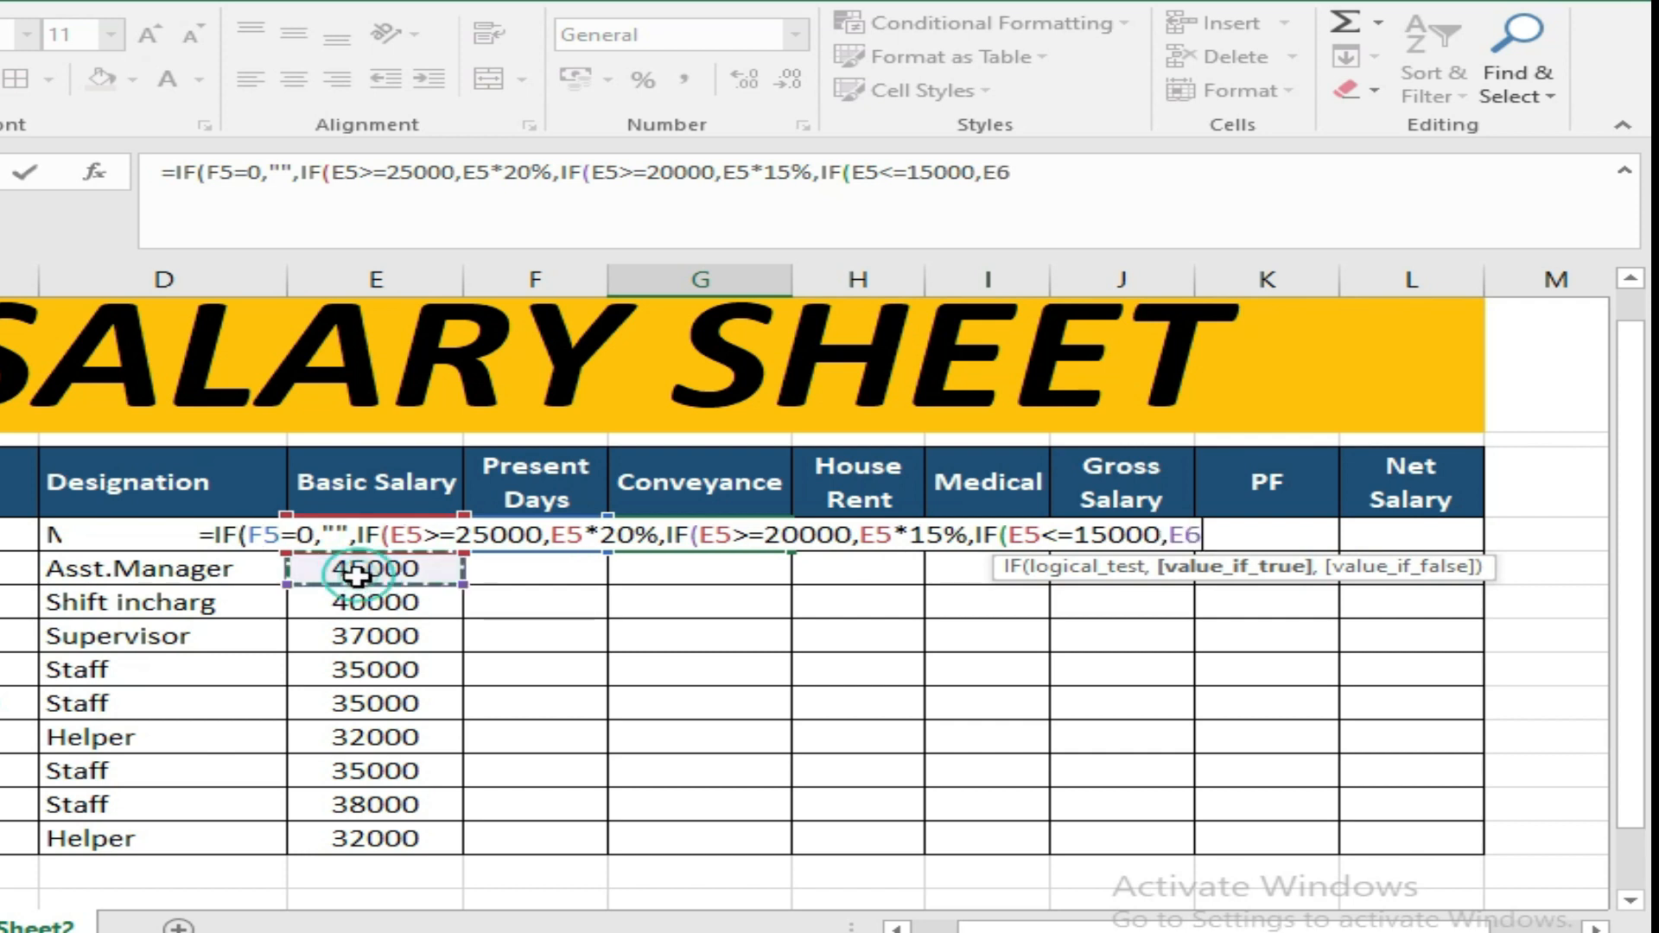
key("Up")
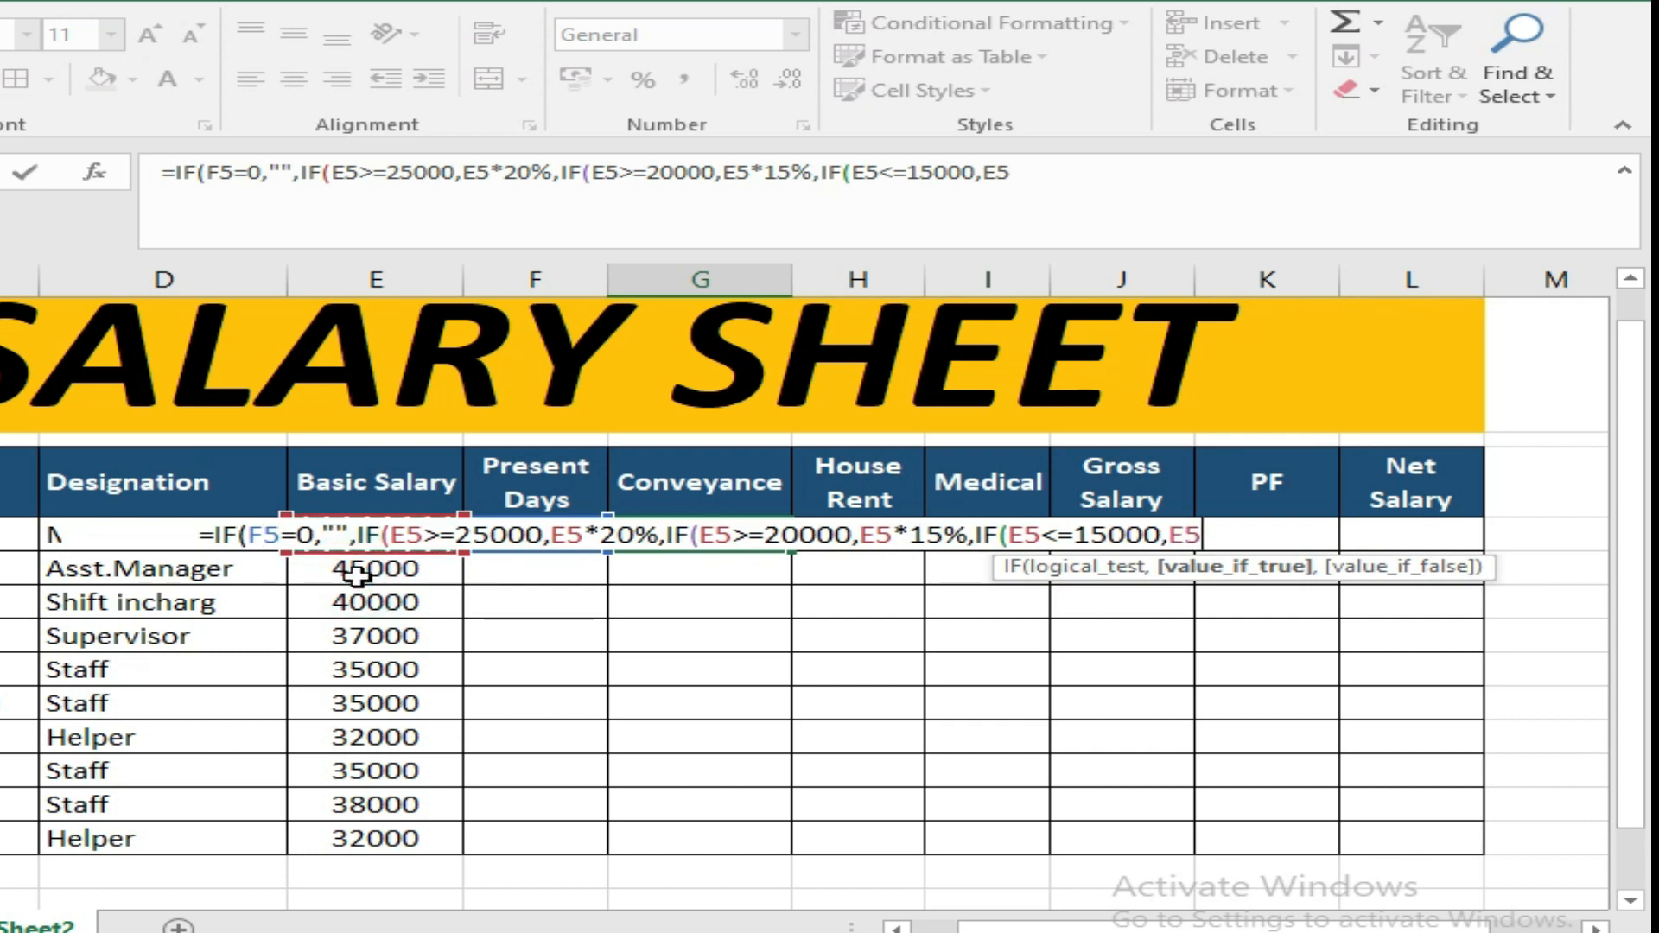
type("/")
key("BackSpace")
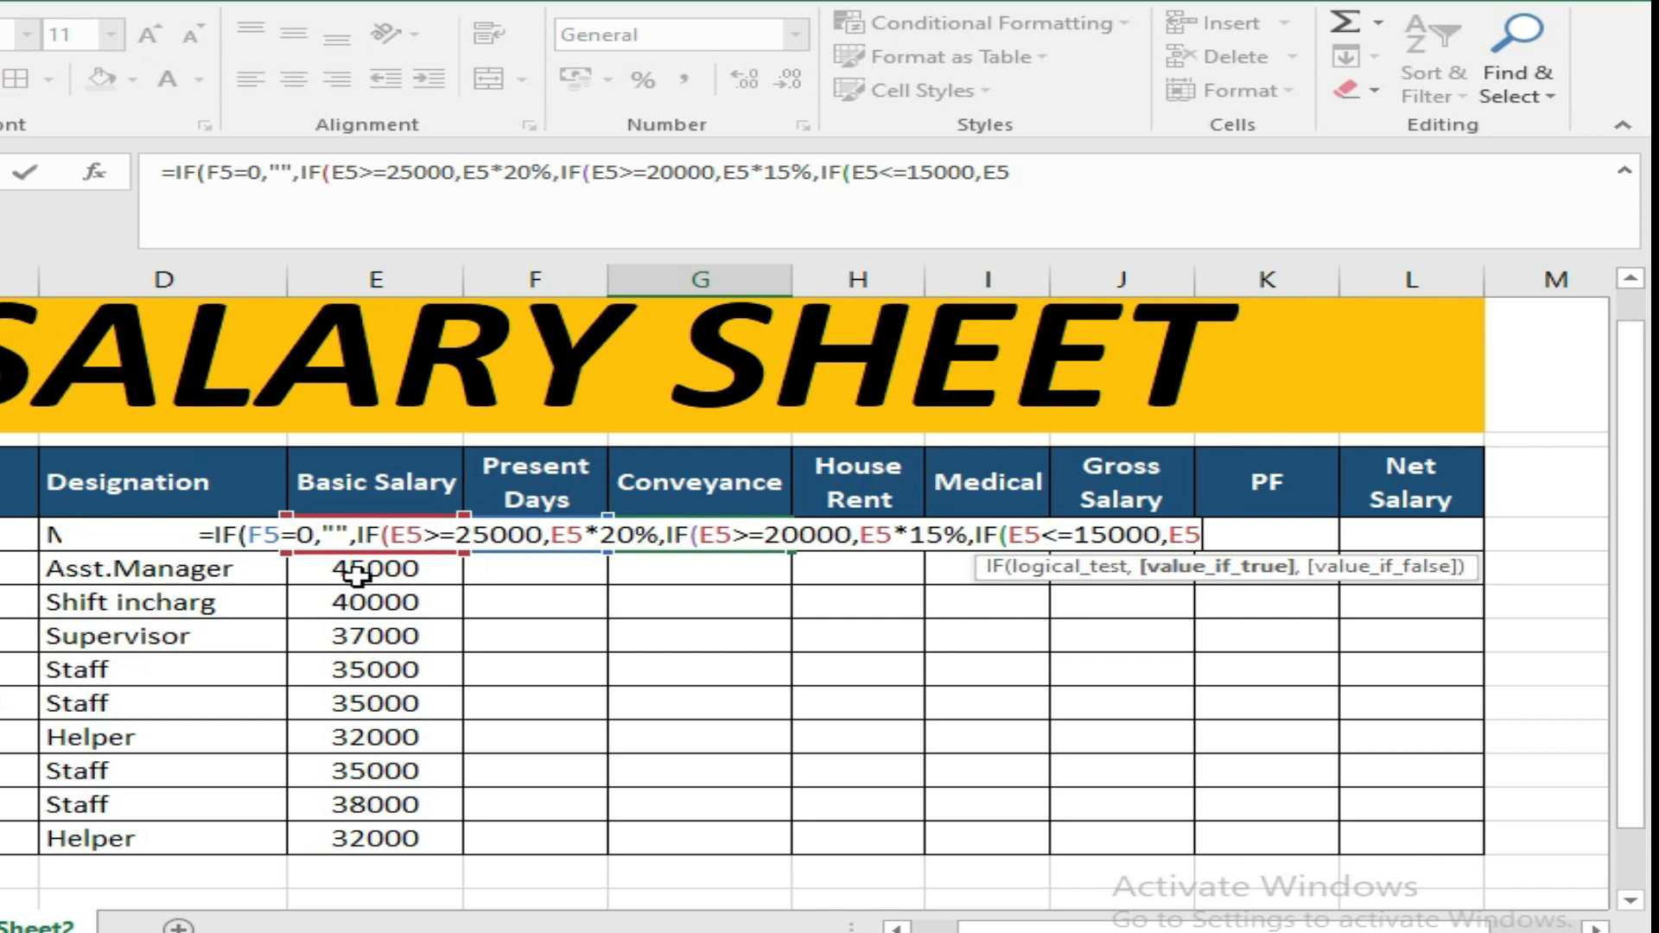
type("*10")
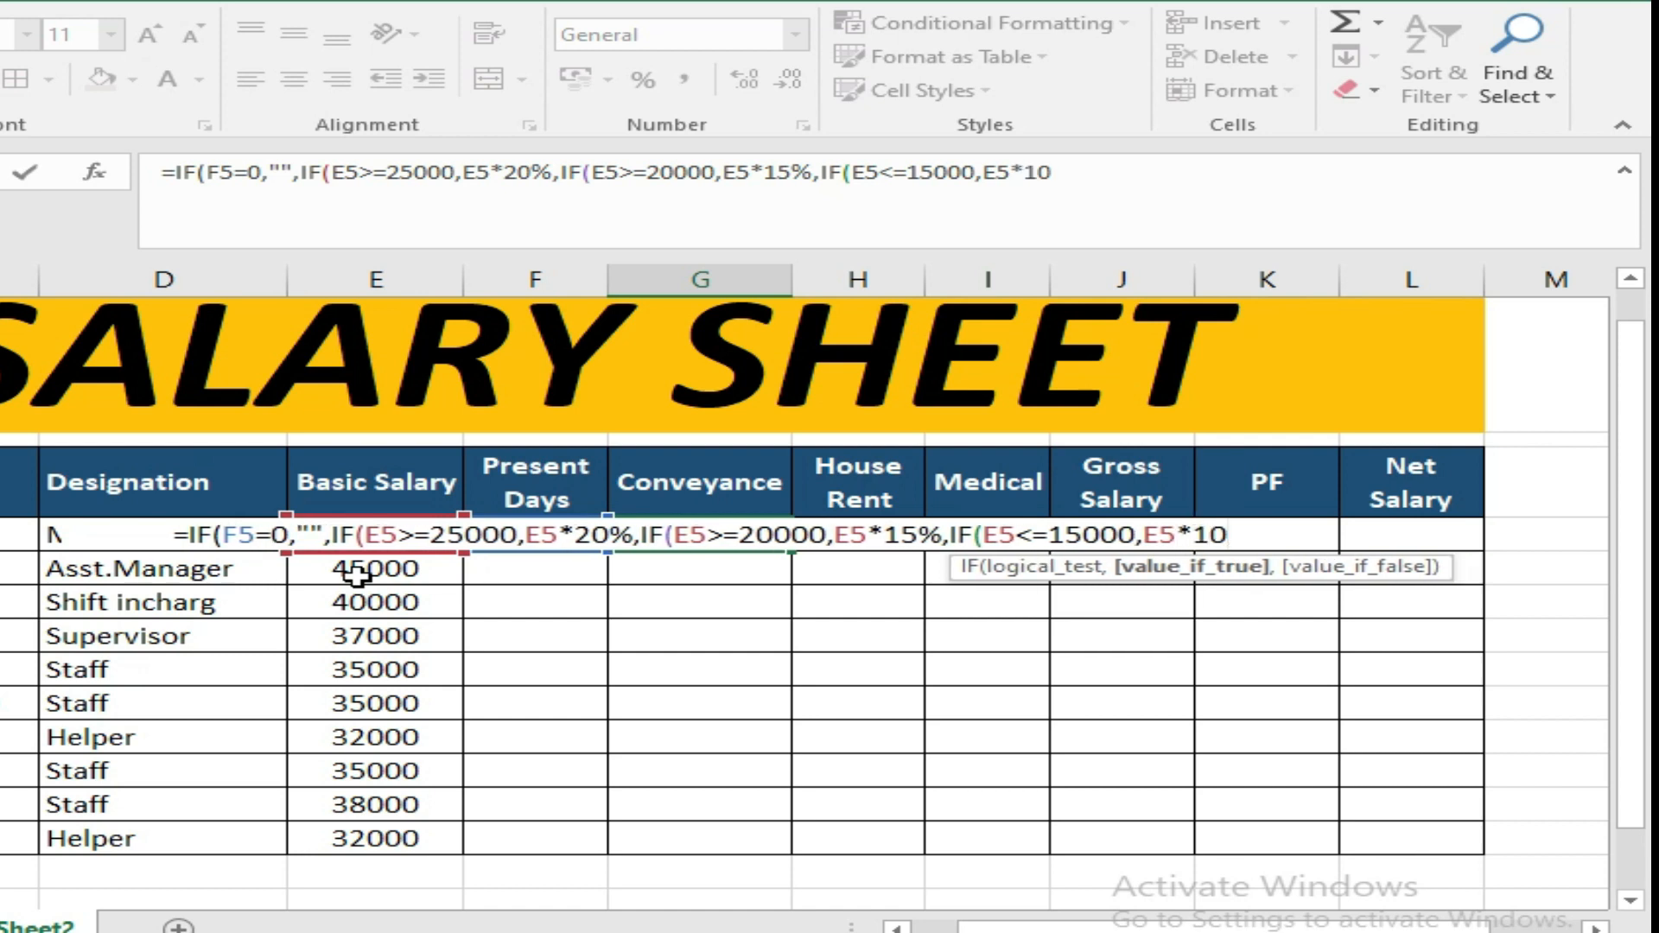
type("%")
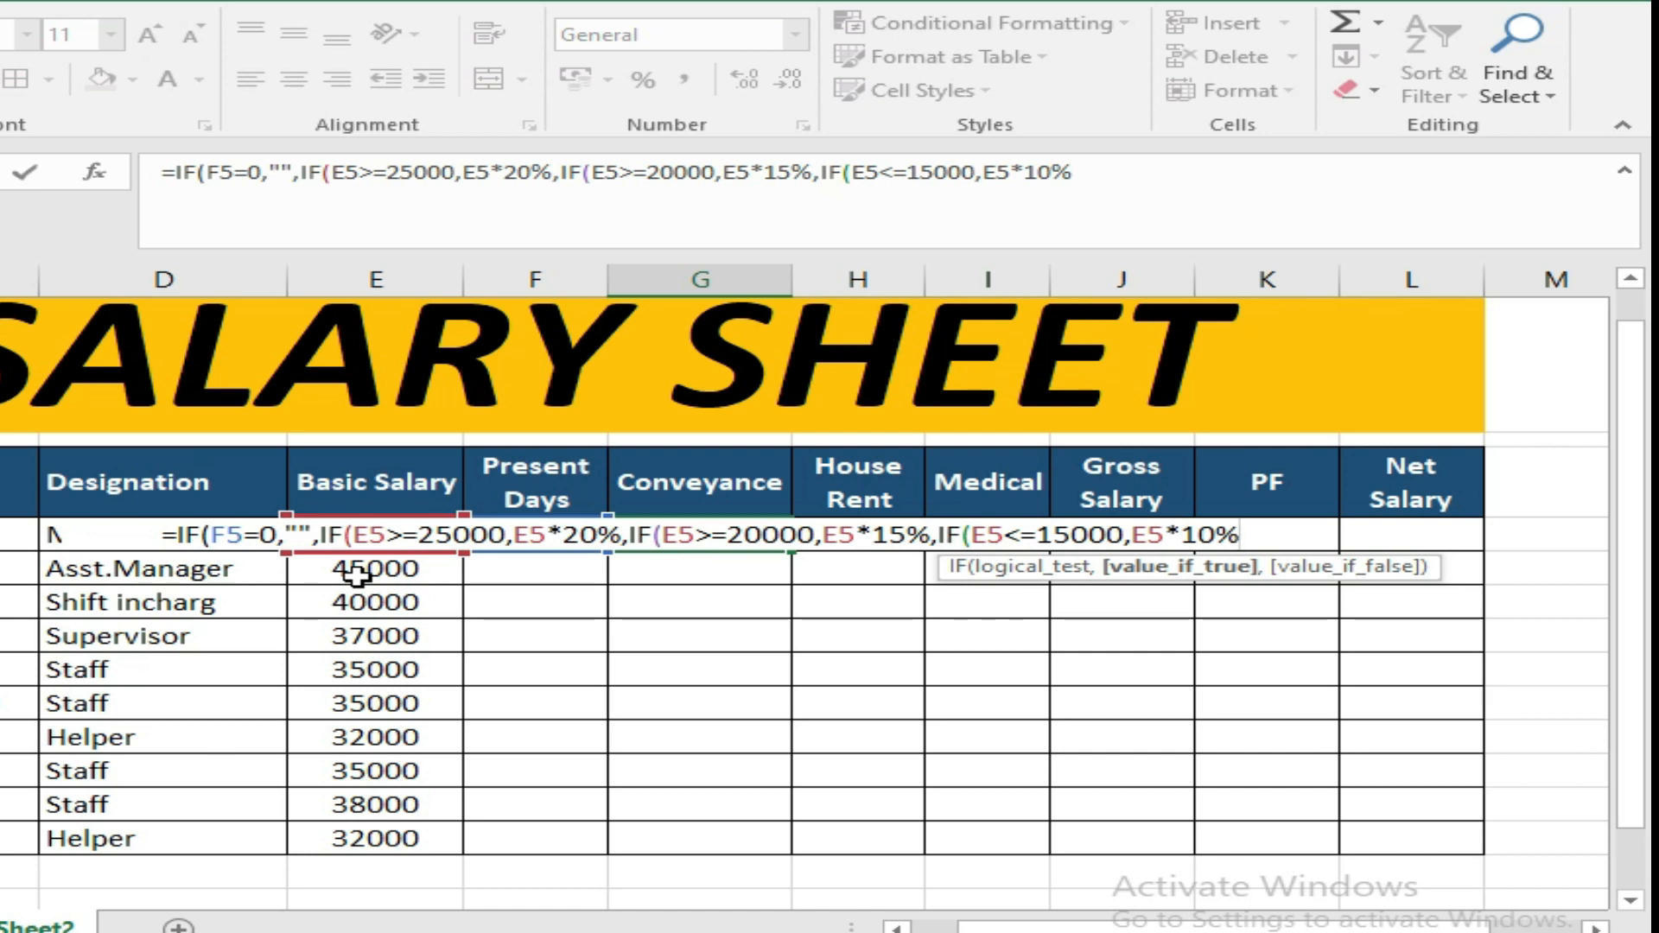
type(")")
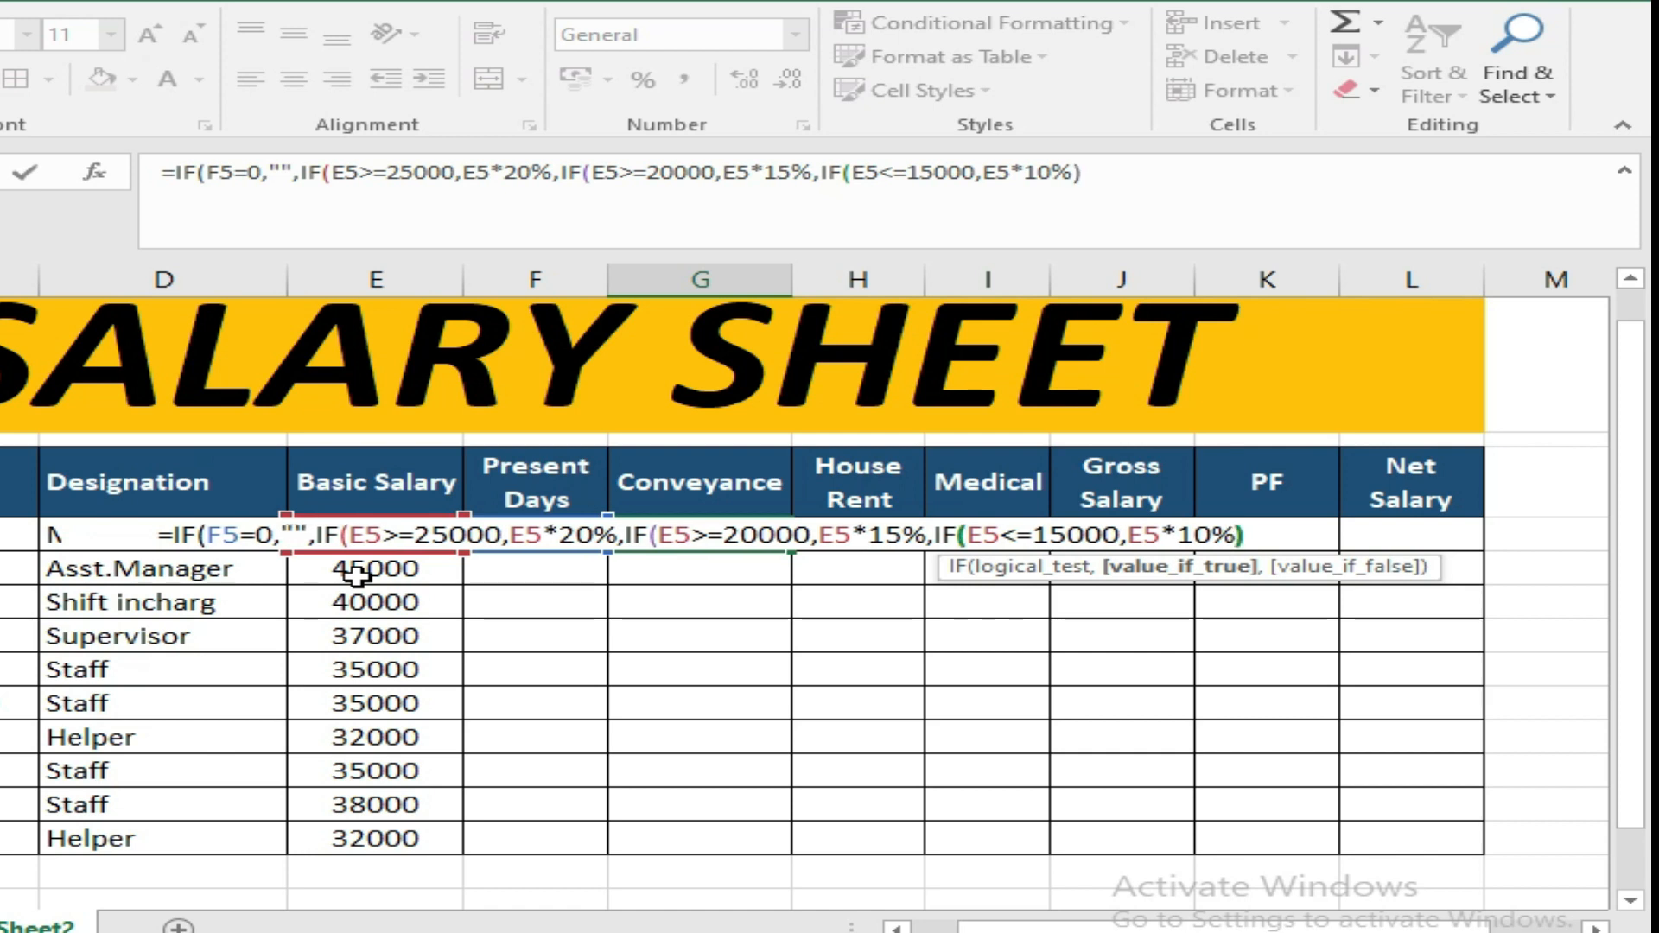
type("))")
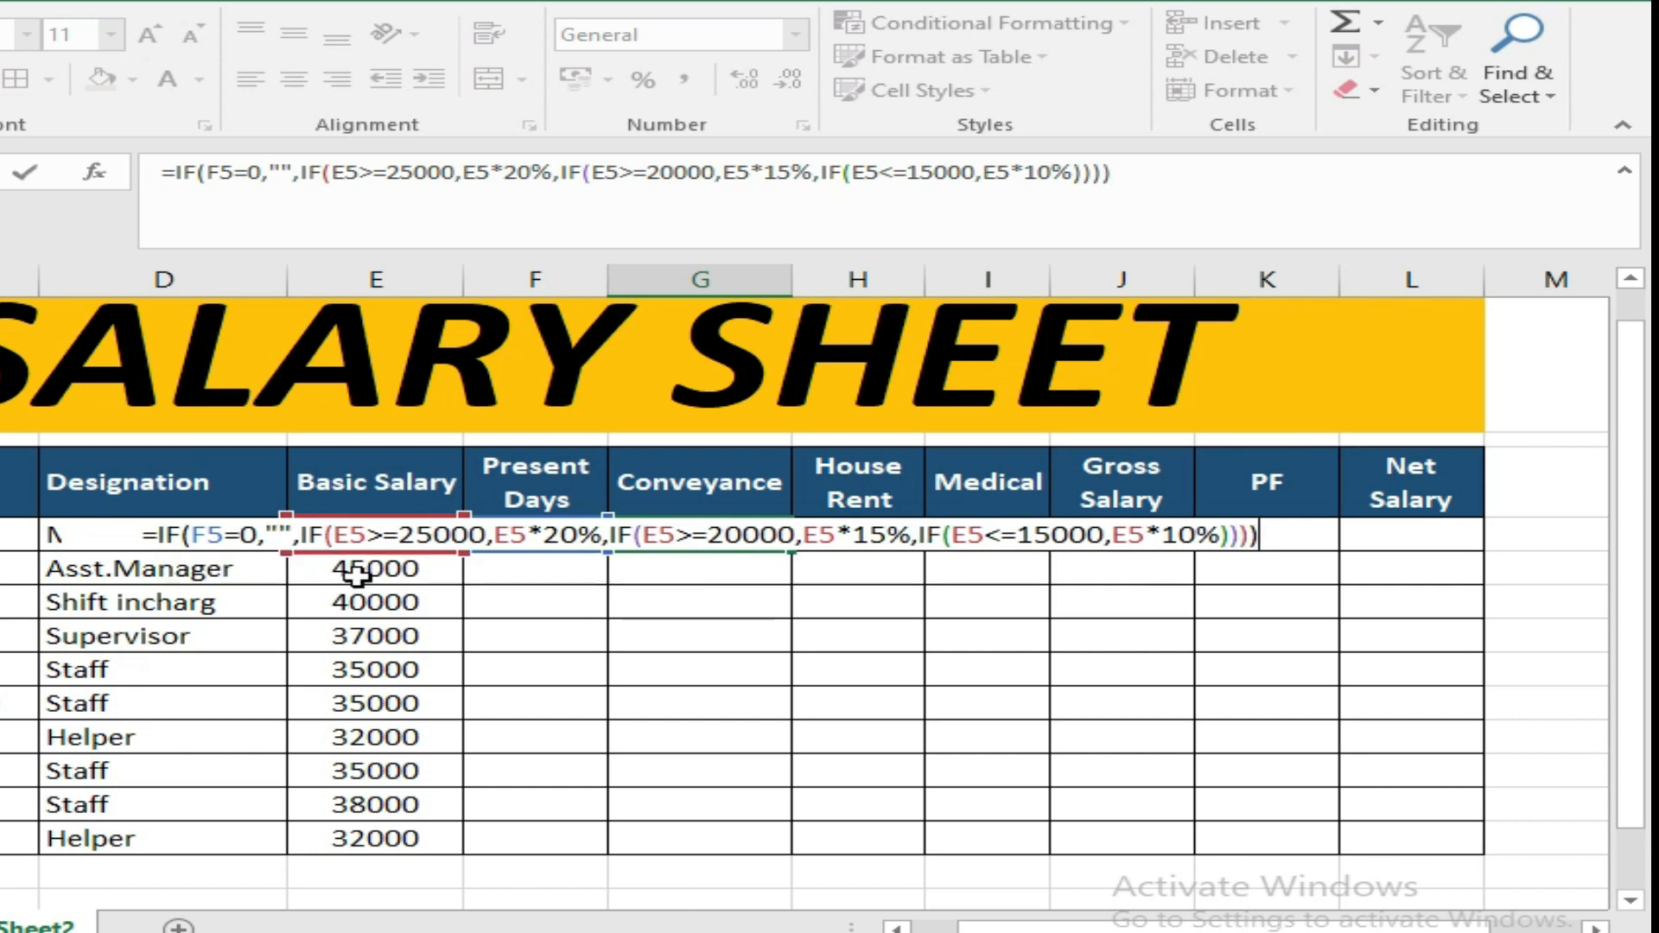
key("Return")
Fill the Conveyance formula from G5 down to the last employee row, G14
key("Up")
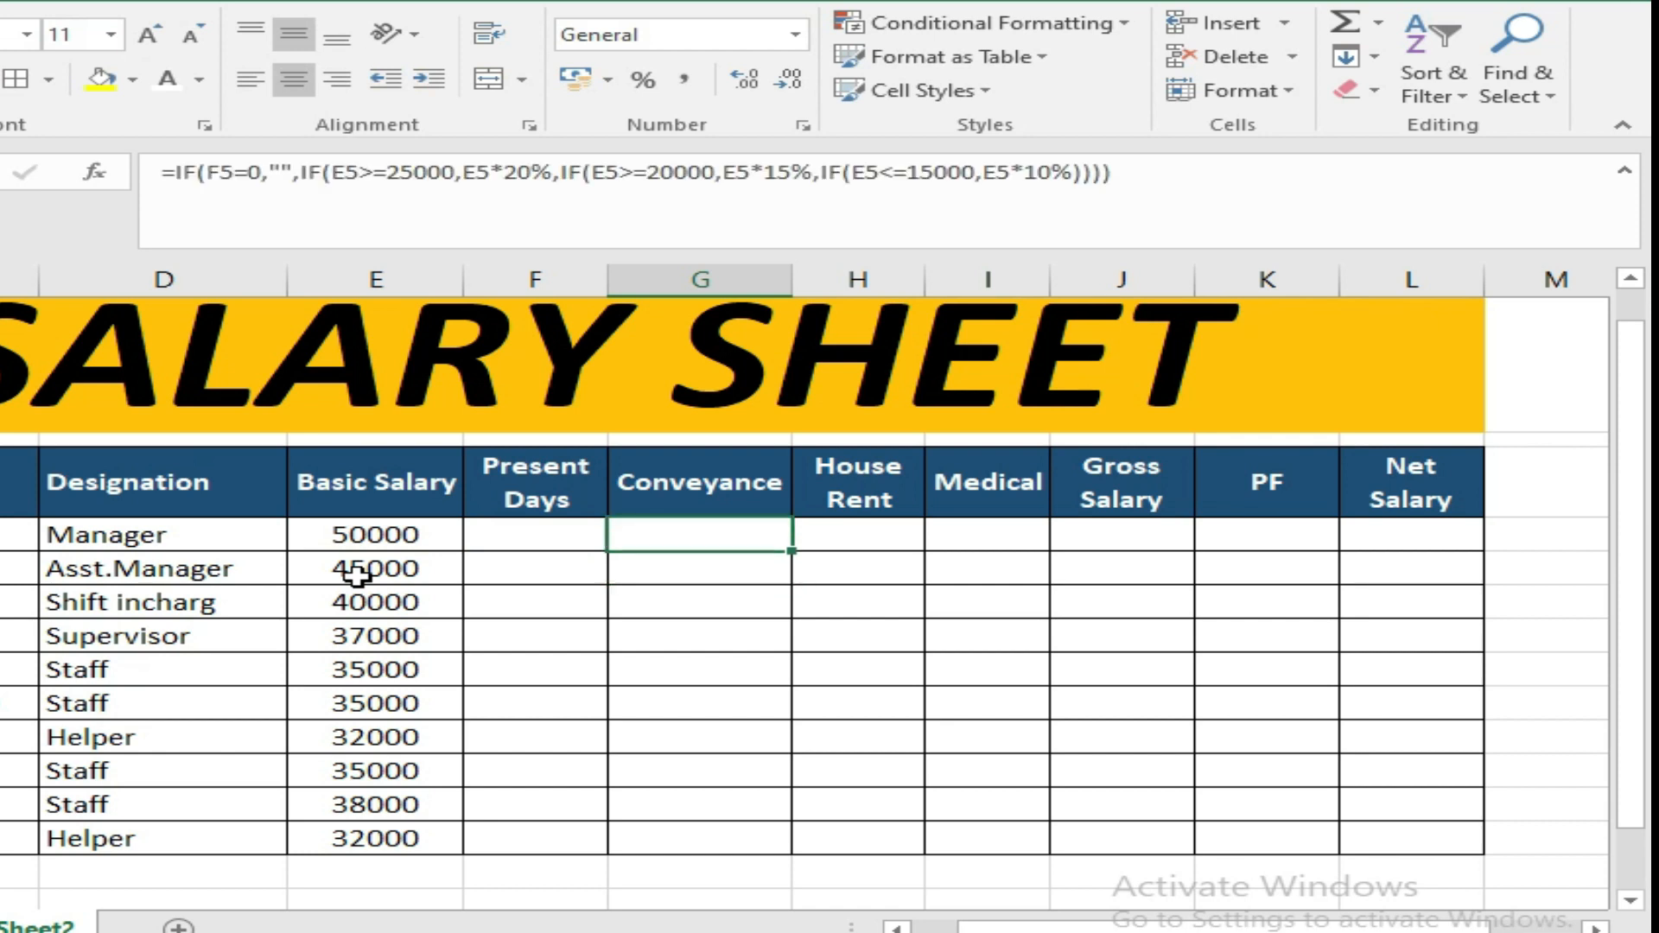
left_click_drag(792, 547, 789, 854)
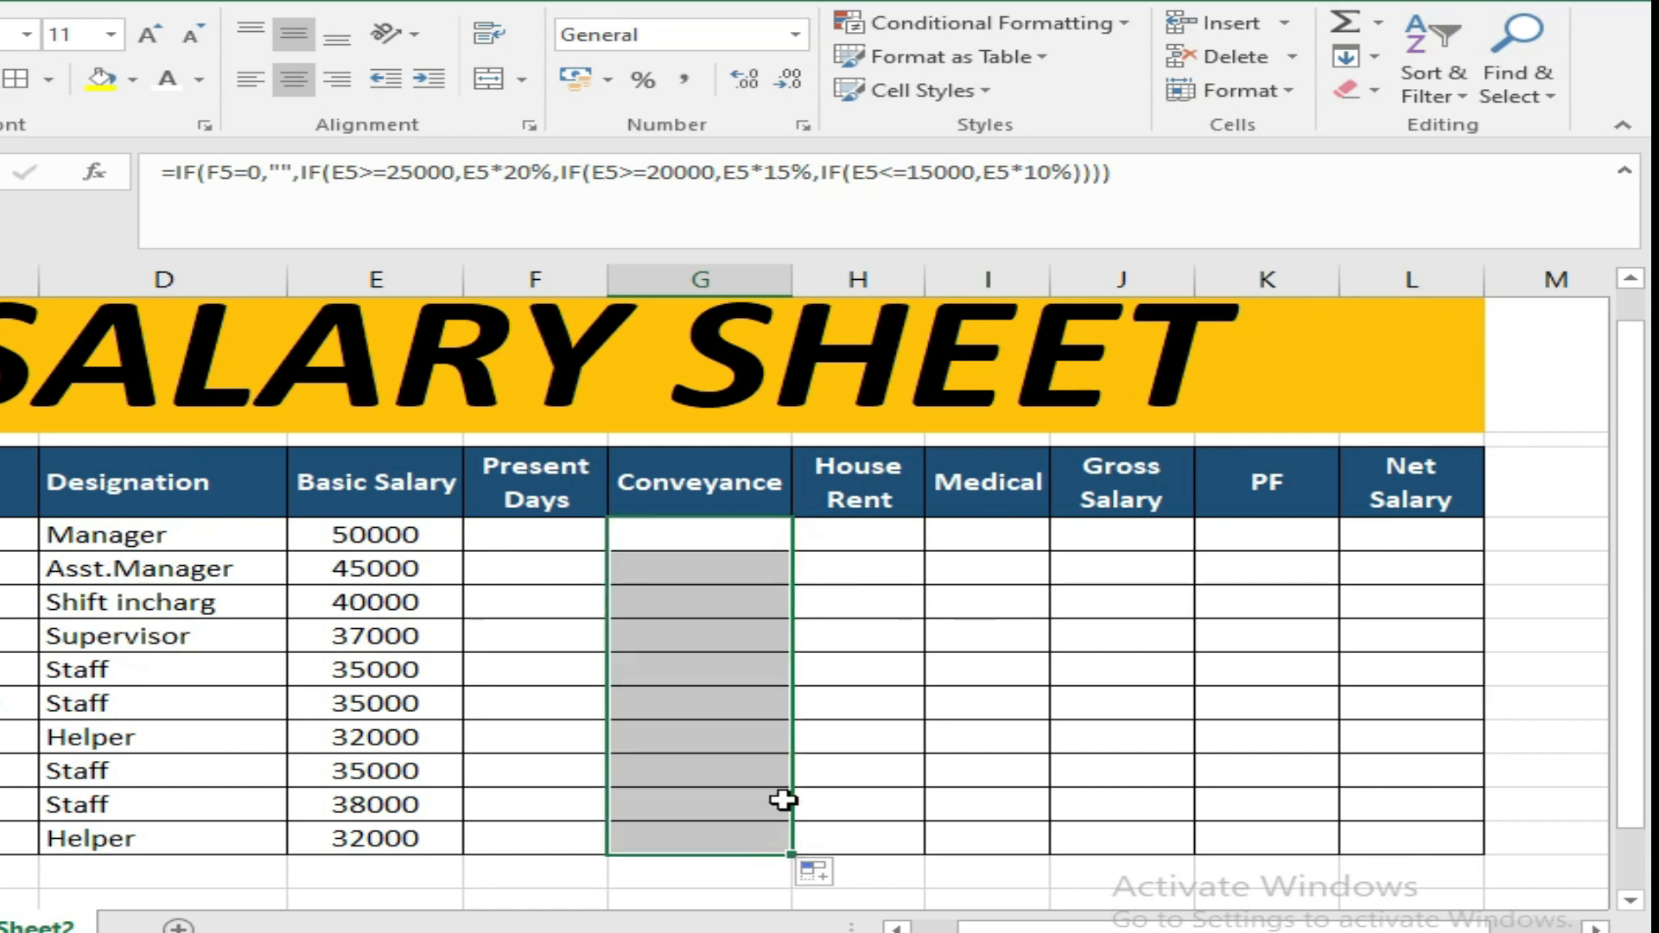
left_click(814, 538)
Enter 15 as the Manager's Present Days in F5 and check the Conveyance result in G5
left_click(515, 541)
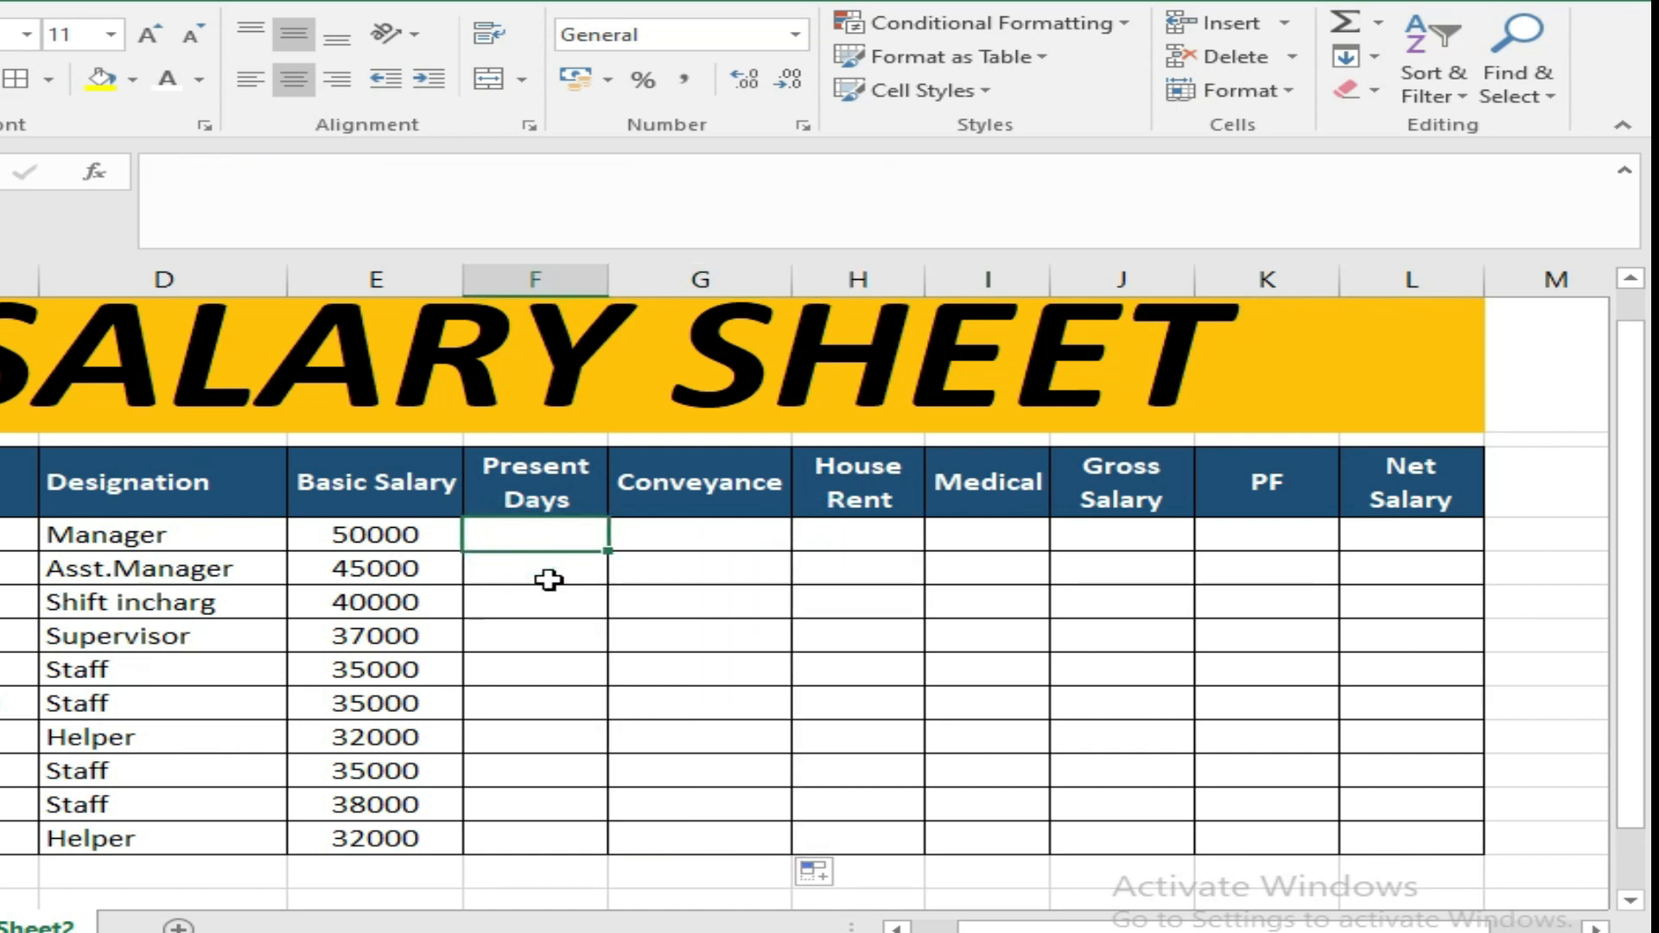
type("15")
key("Return")
key("Up")
key("Right")
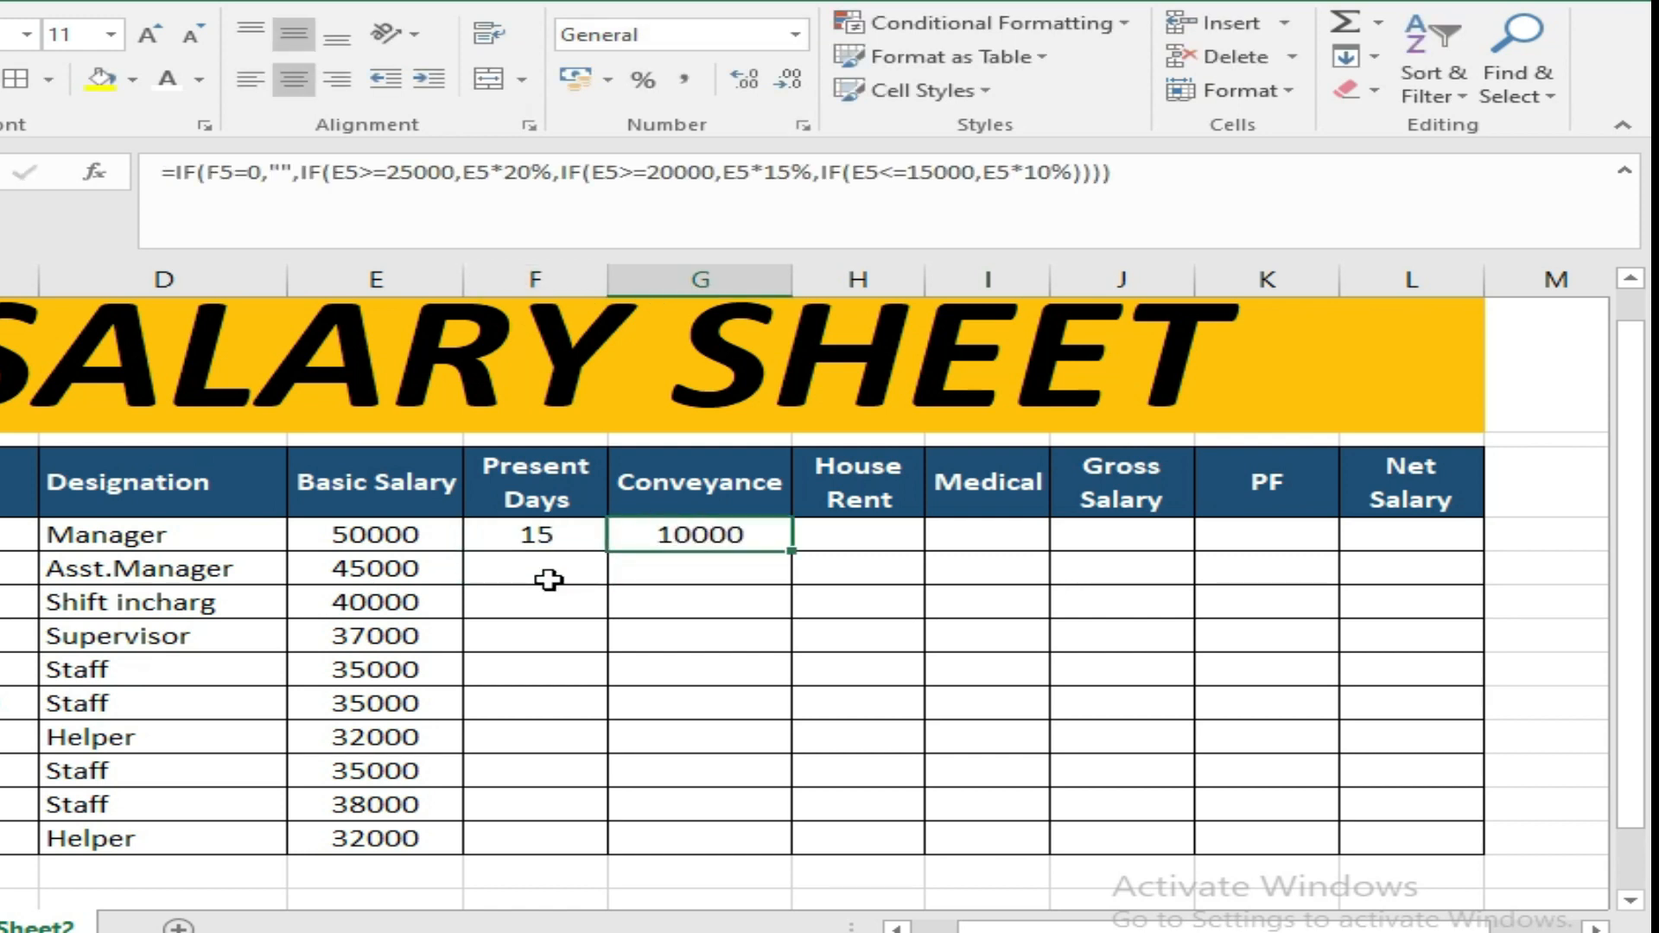
Start the House Rent formula in H5 with an IF testing Present Days for zero: =IF(F5=0"",
key("Right")
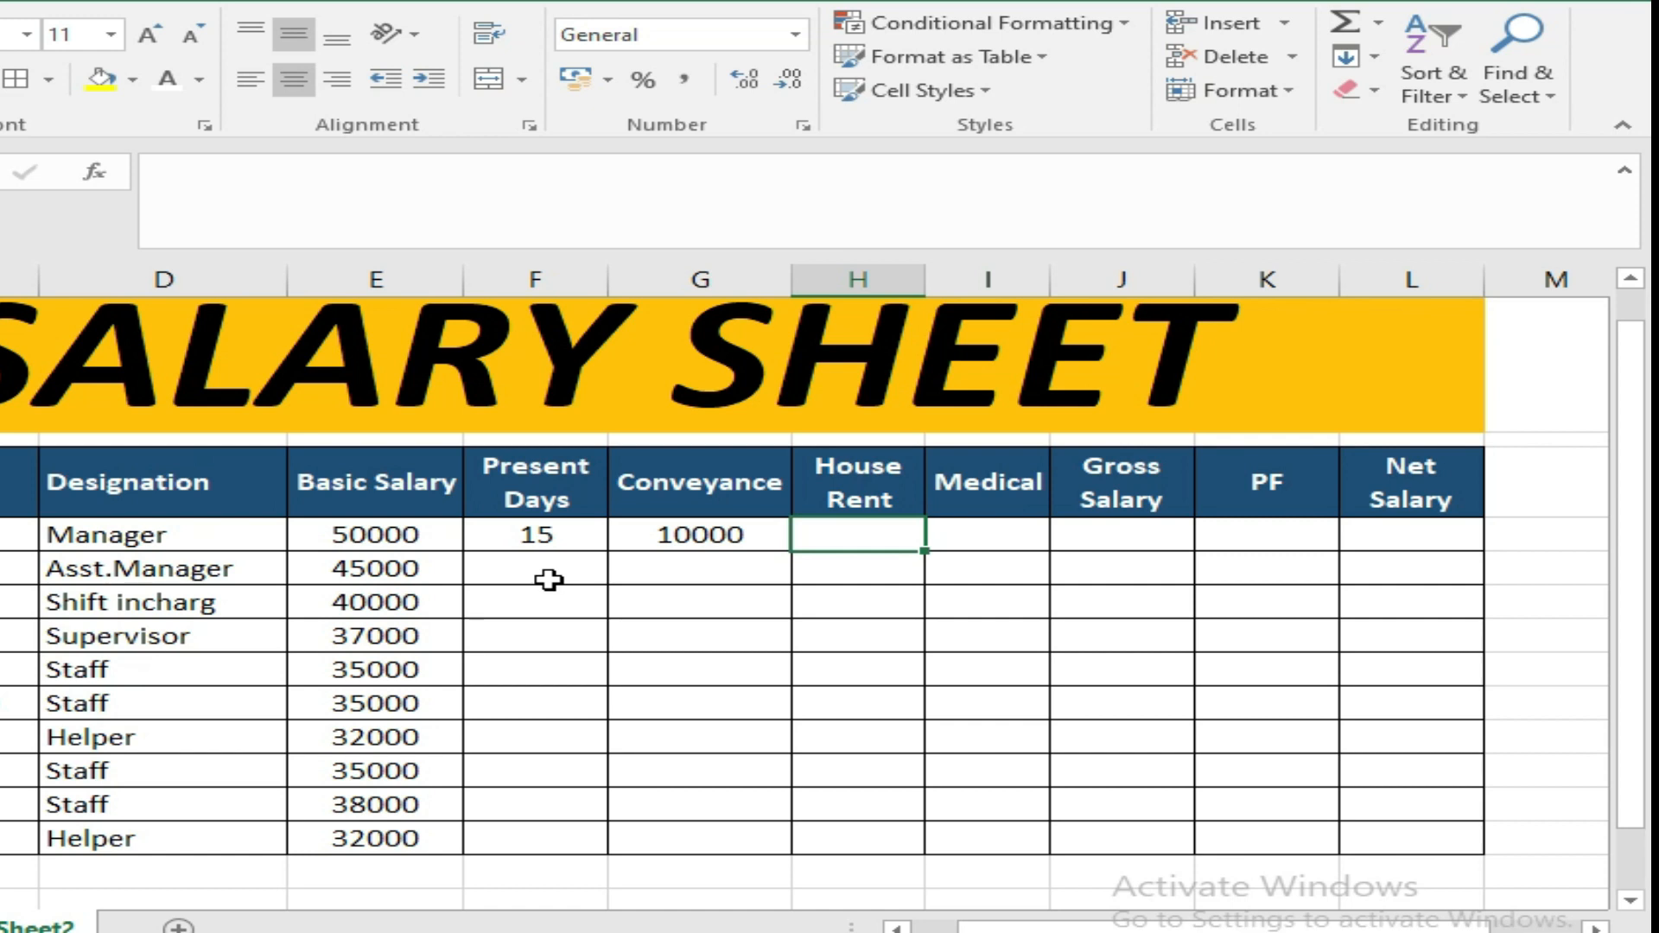
type("=if")
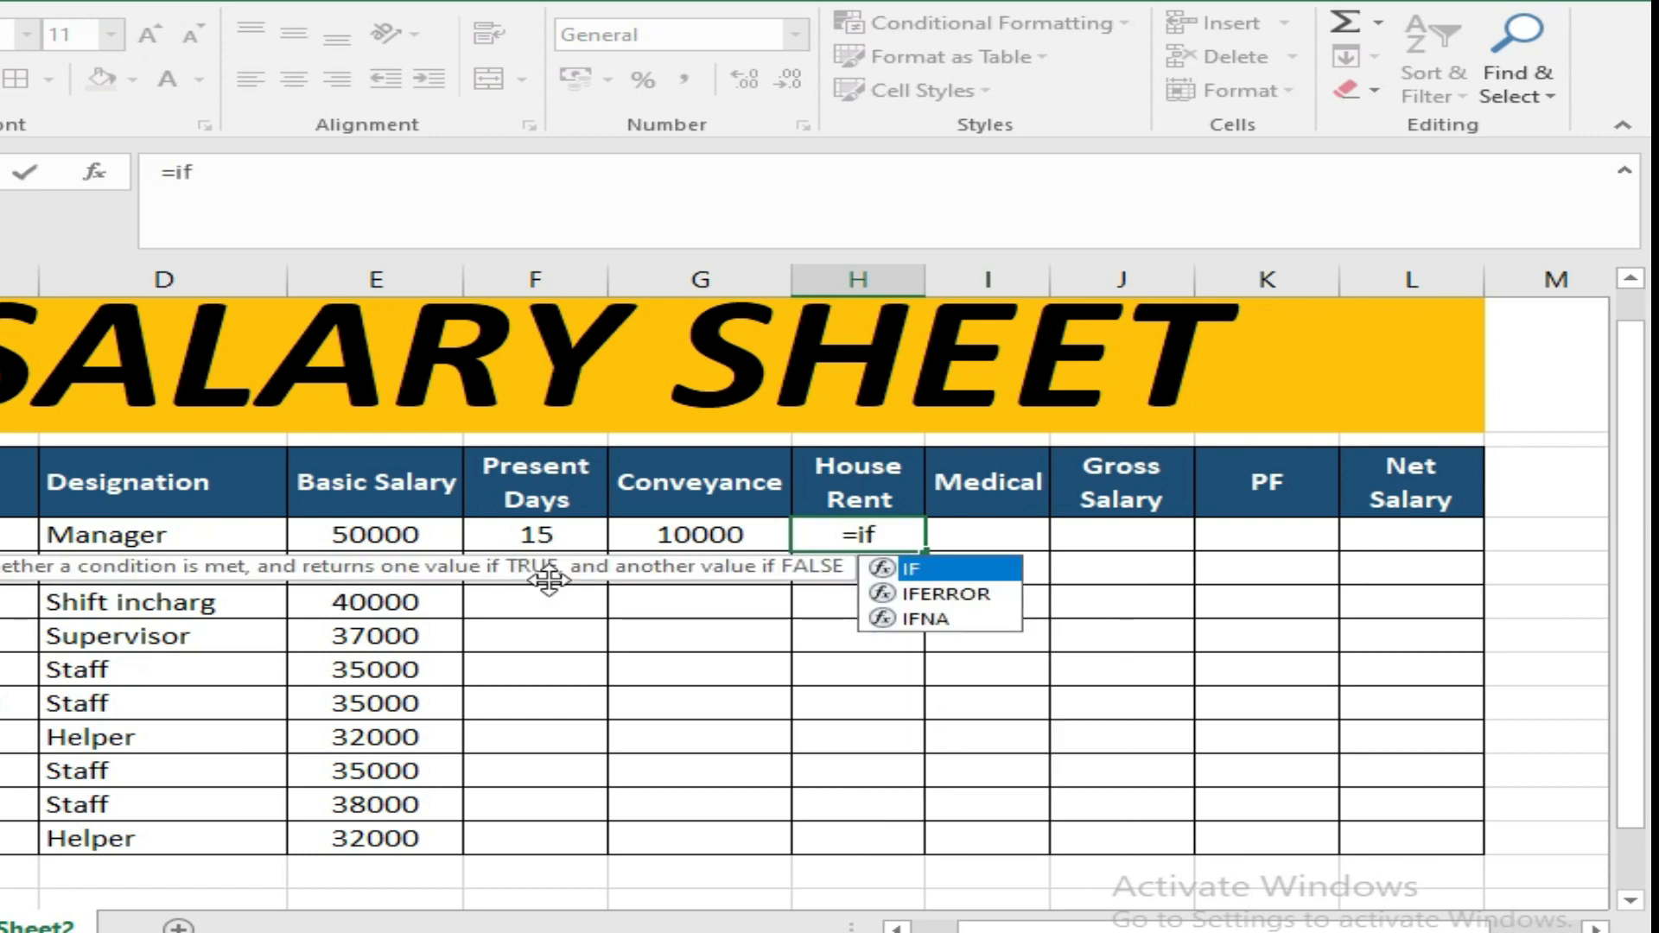
key("Tab")
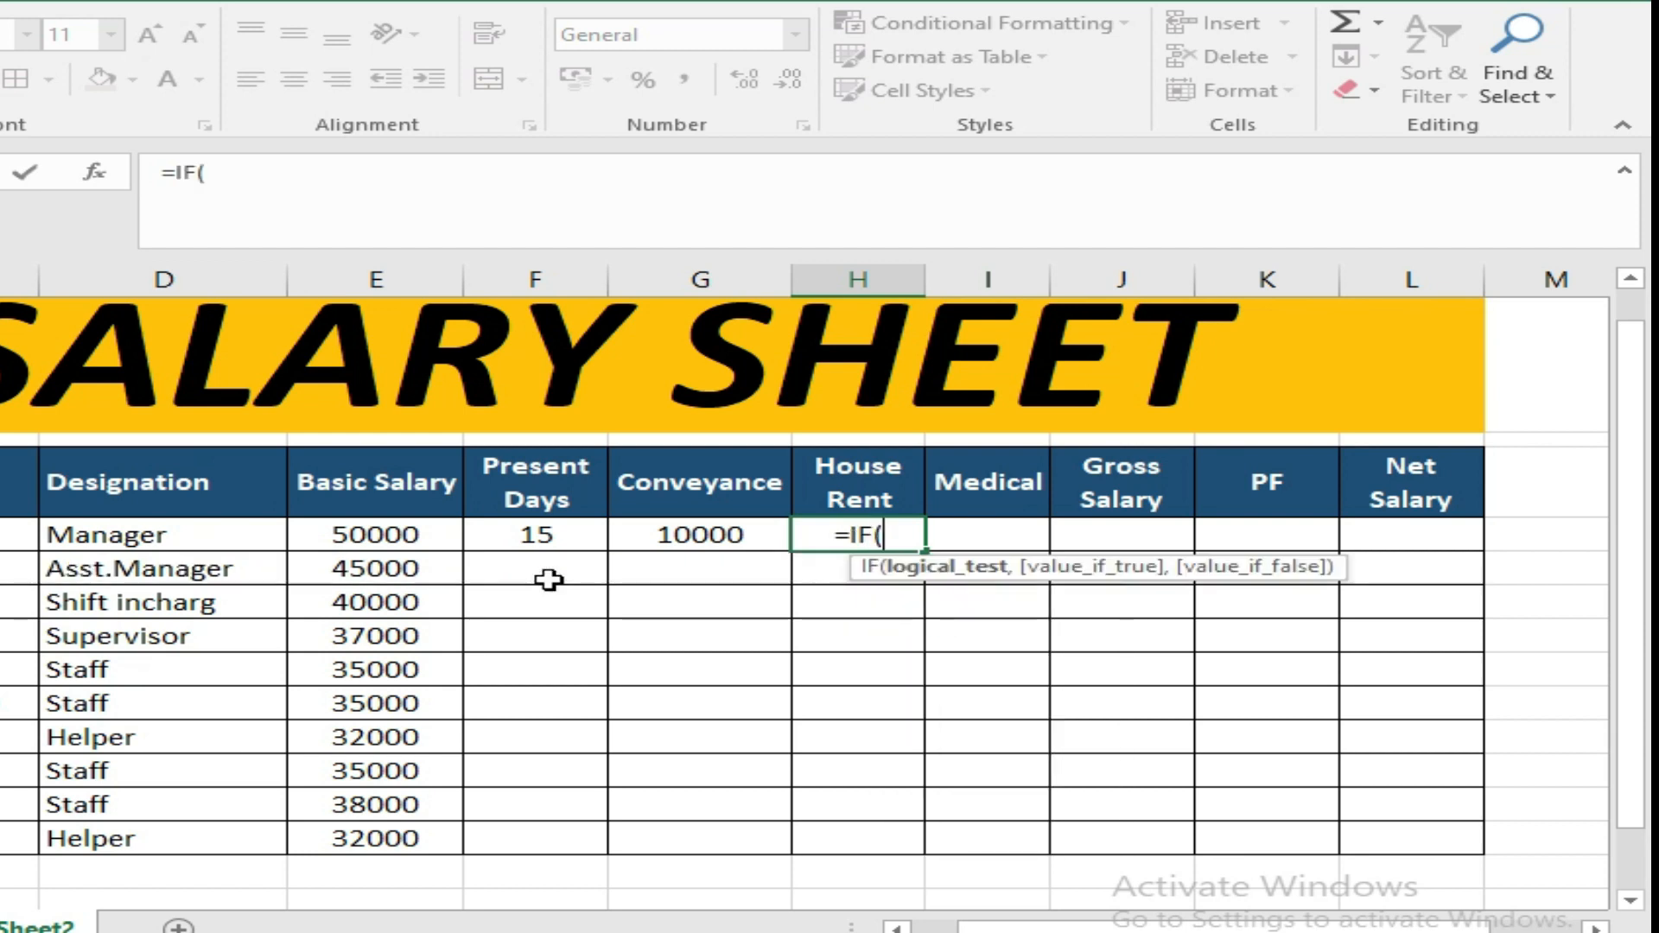
left_click(536, 537)
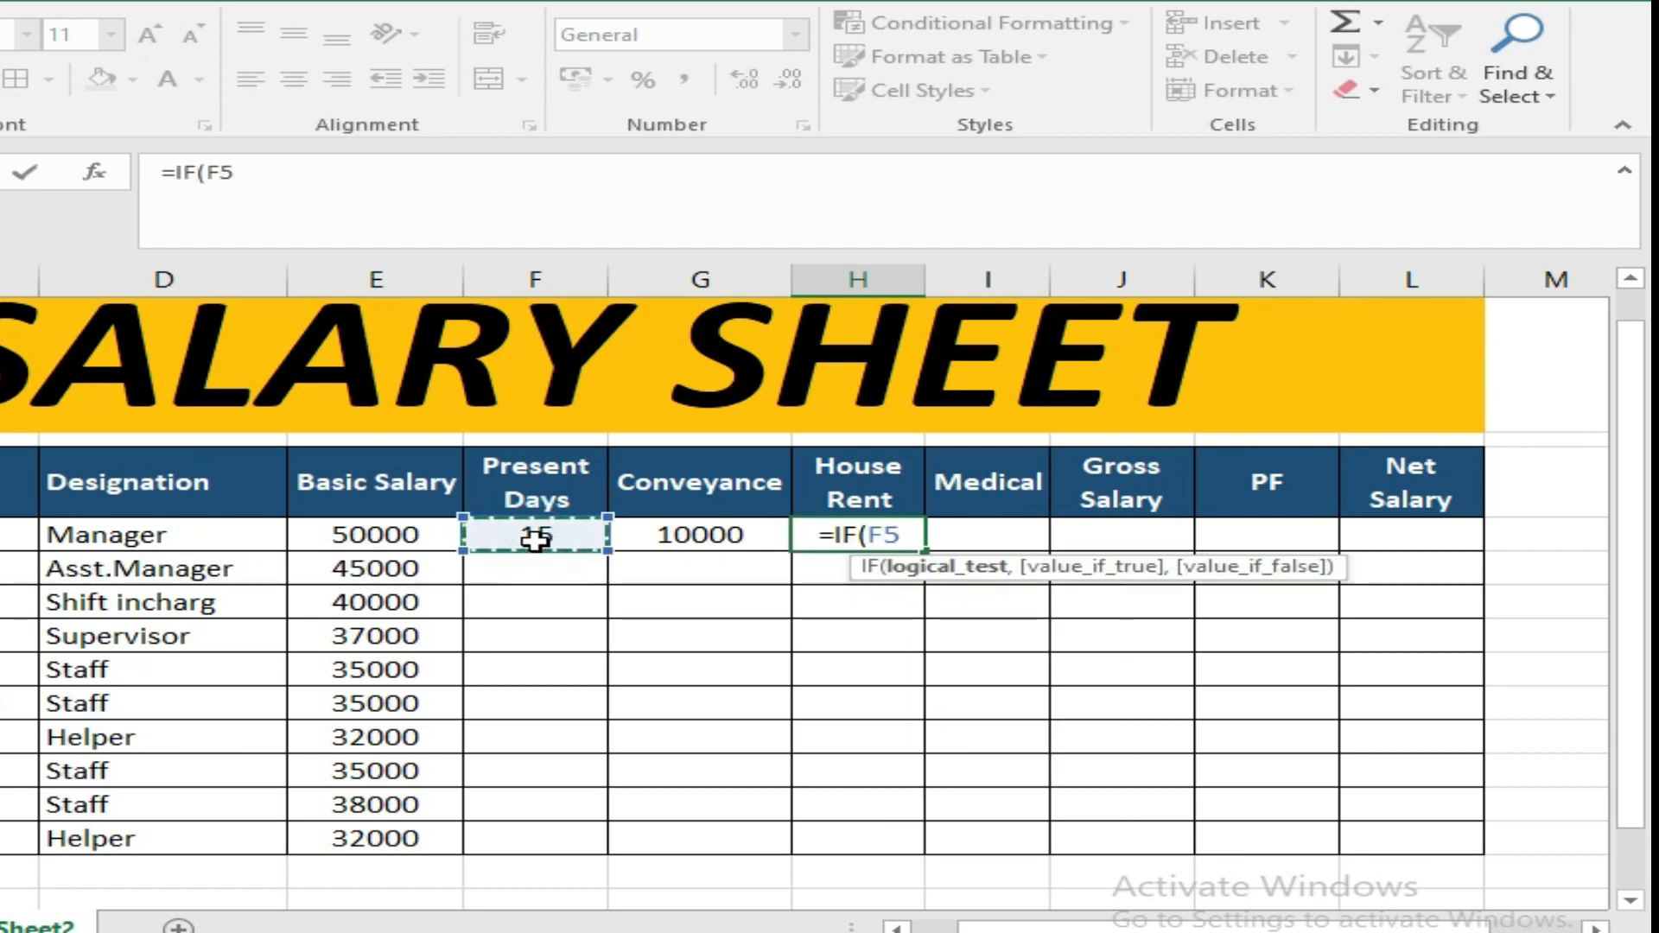
type("=0")
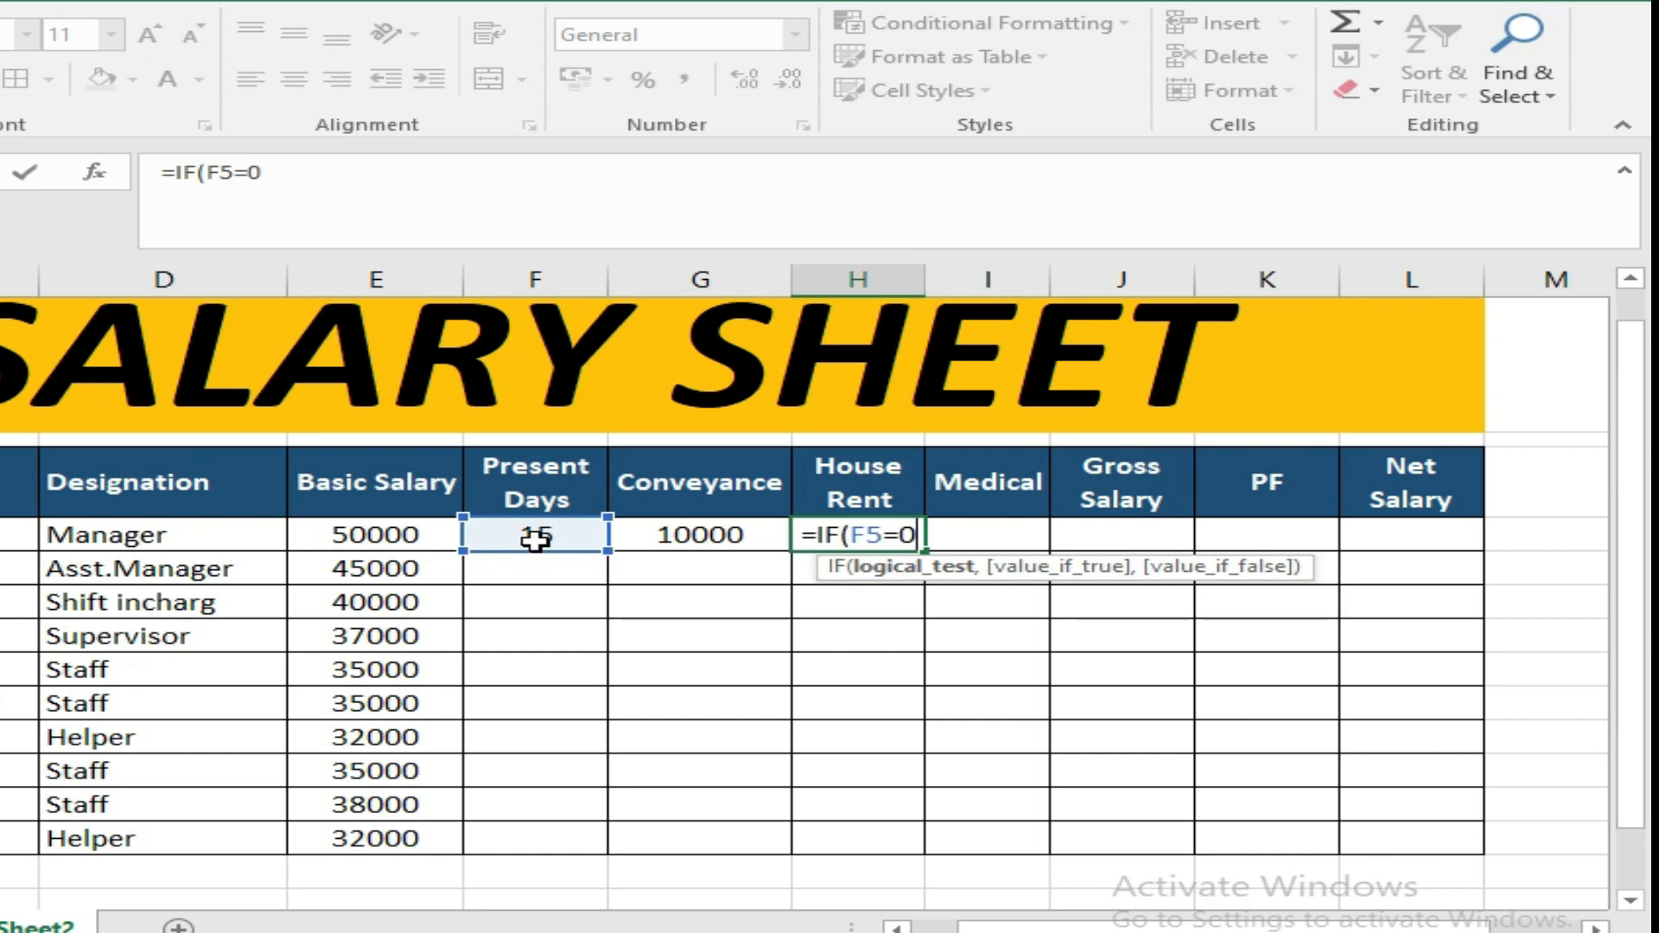
type("\"\",")
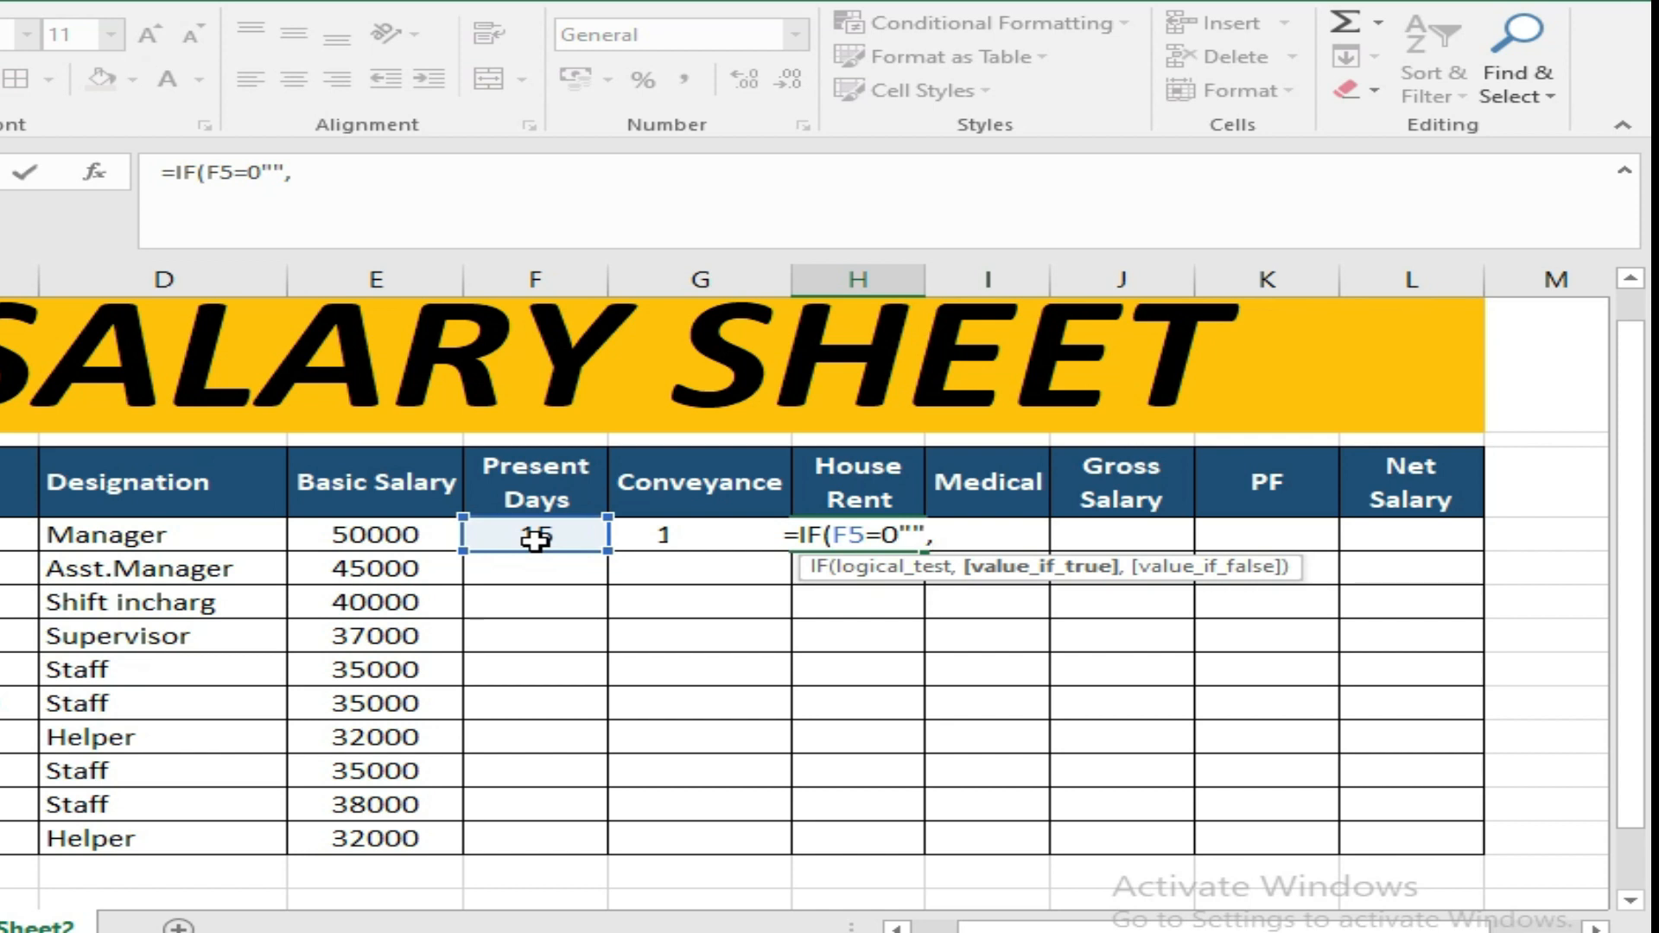
Nest a condition in the H5 formula testing for a basic salary from 25000 upward: IF(E5>=25000,
type("if")
key("Tab")
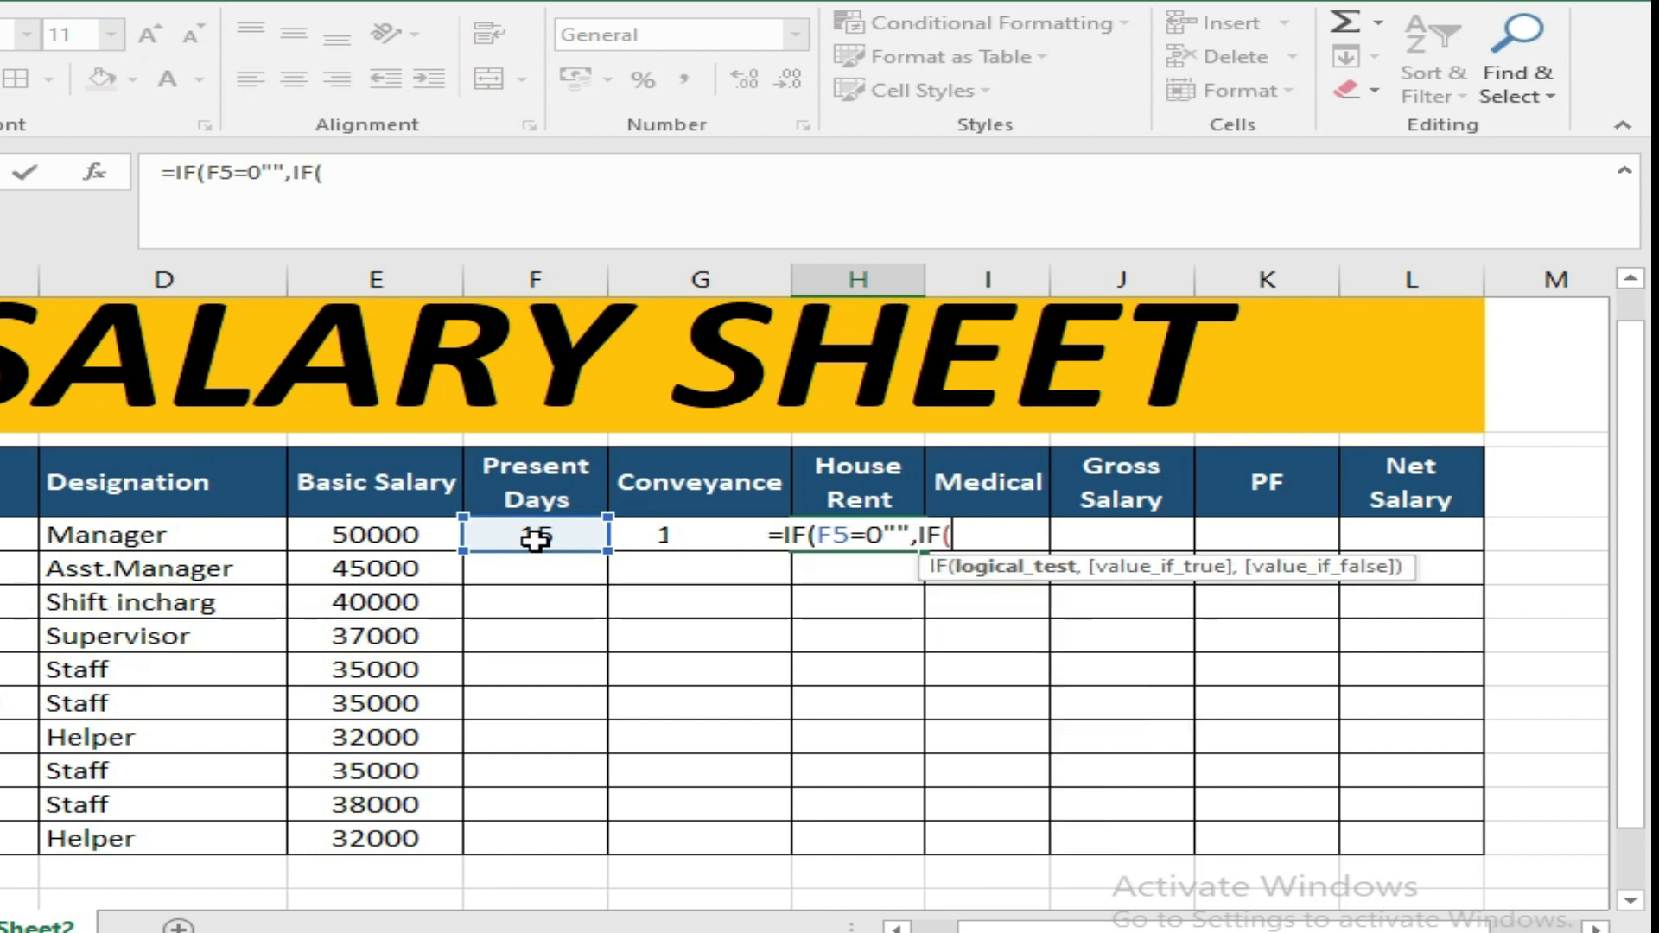
left_click(419, 536)
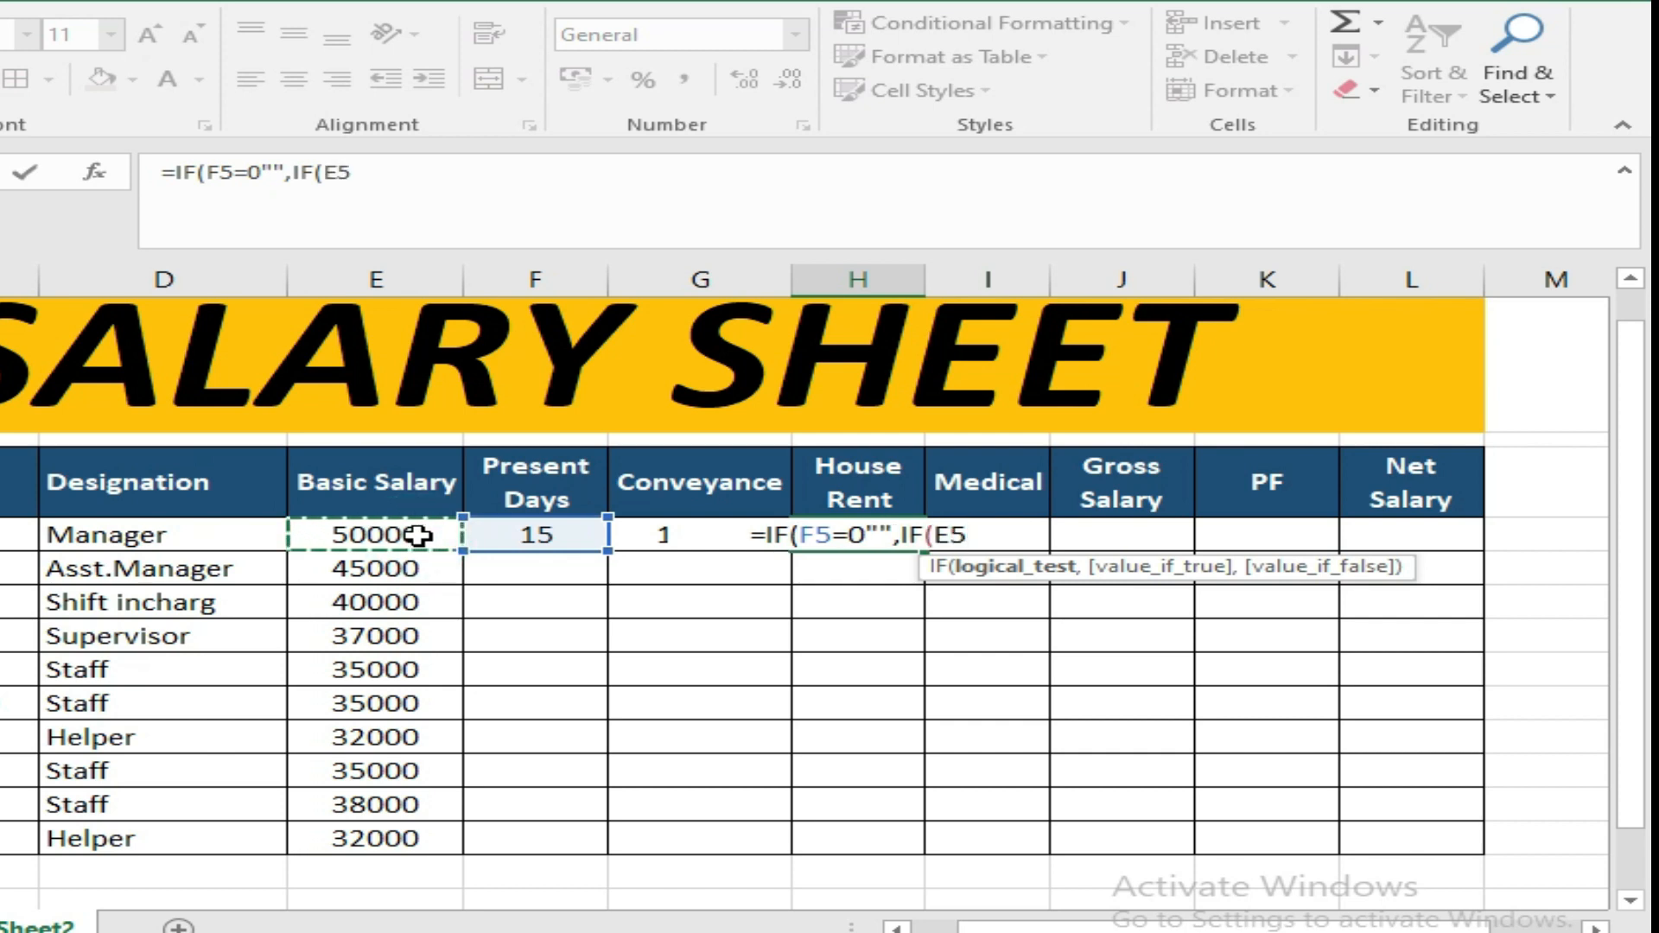
type(">=")
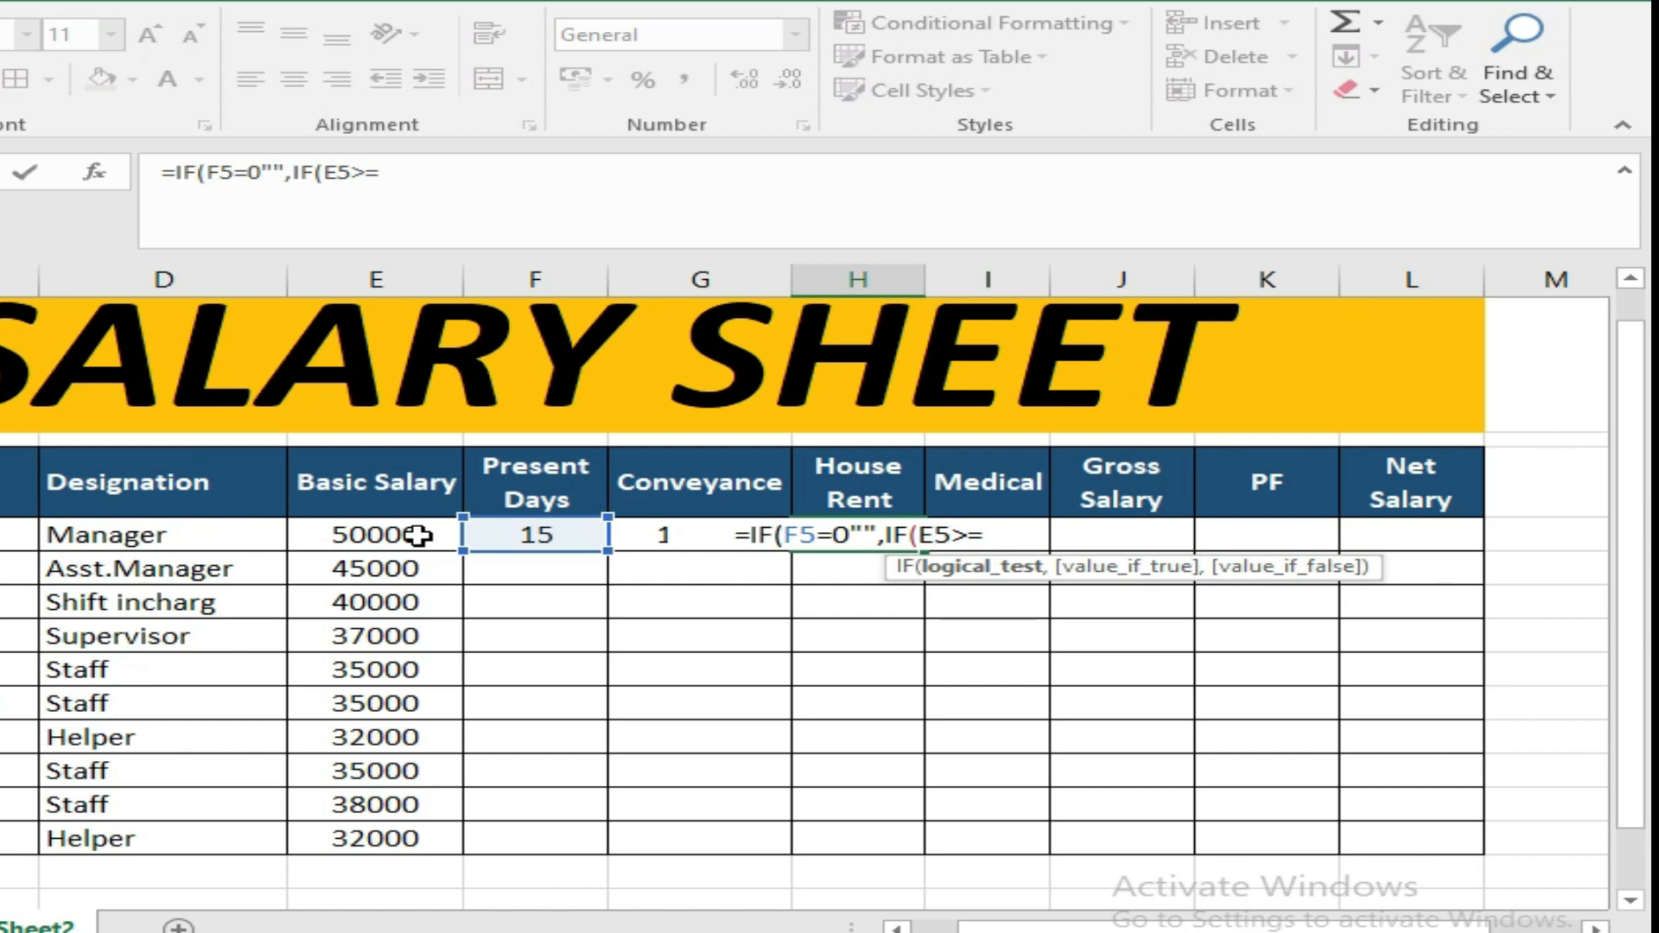
type("250")
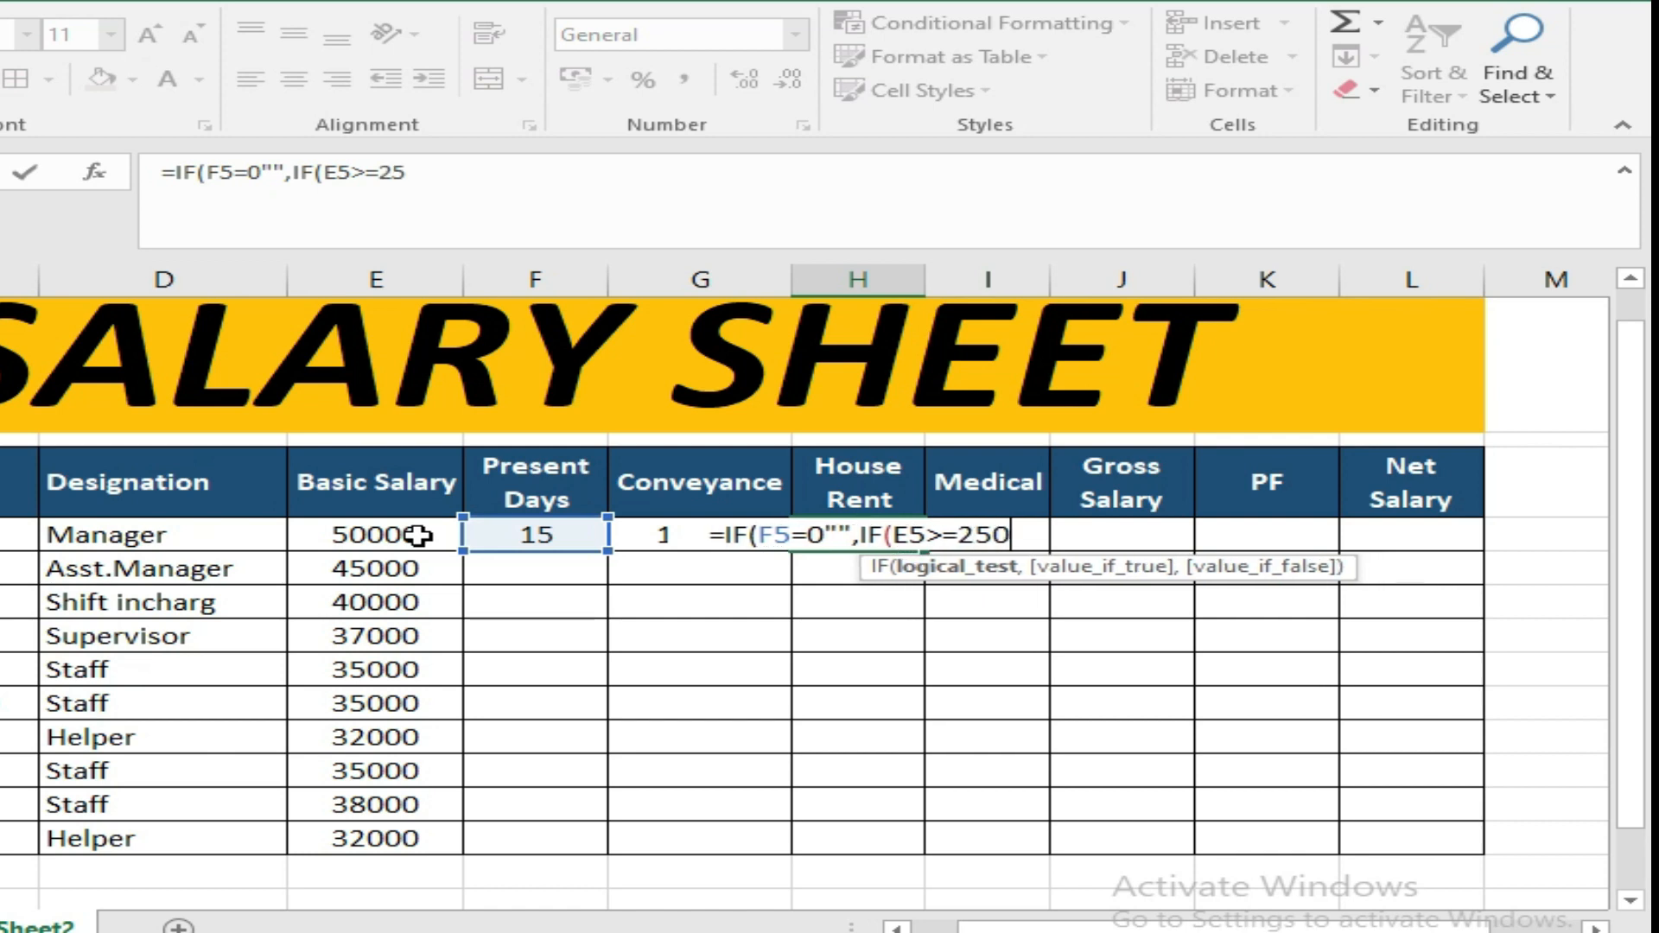
type("00,")
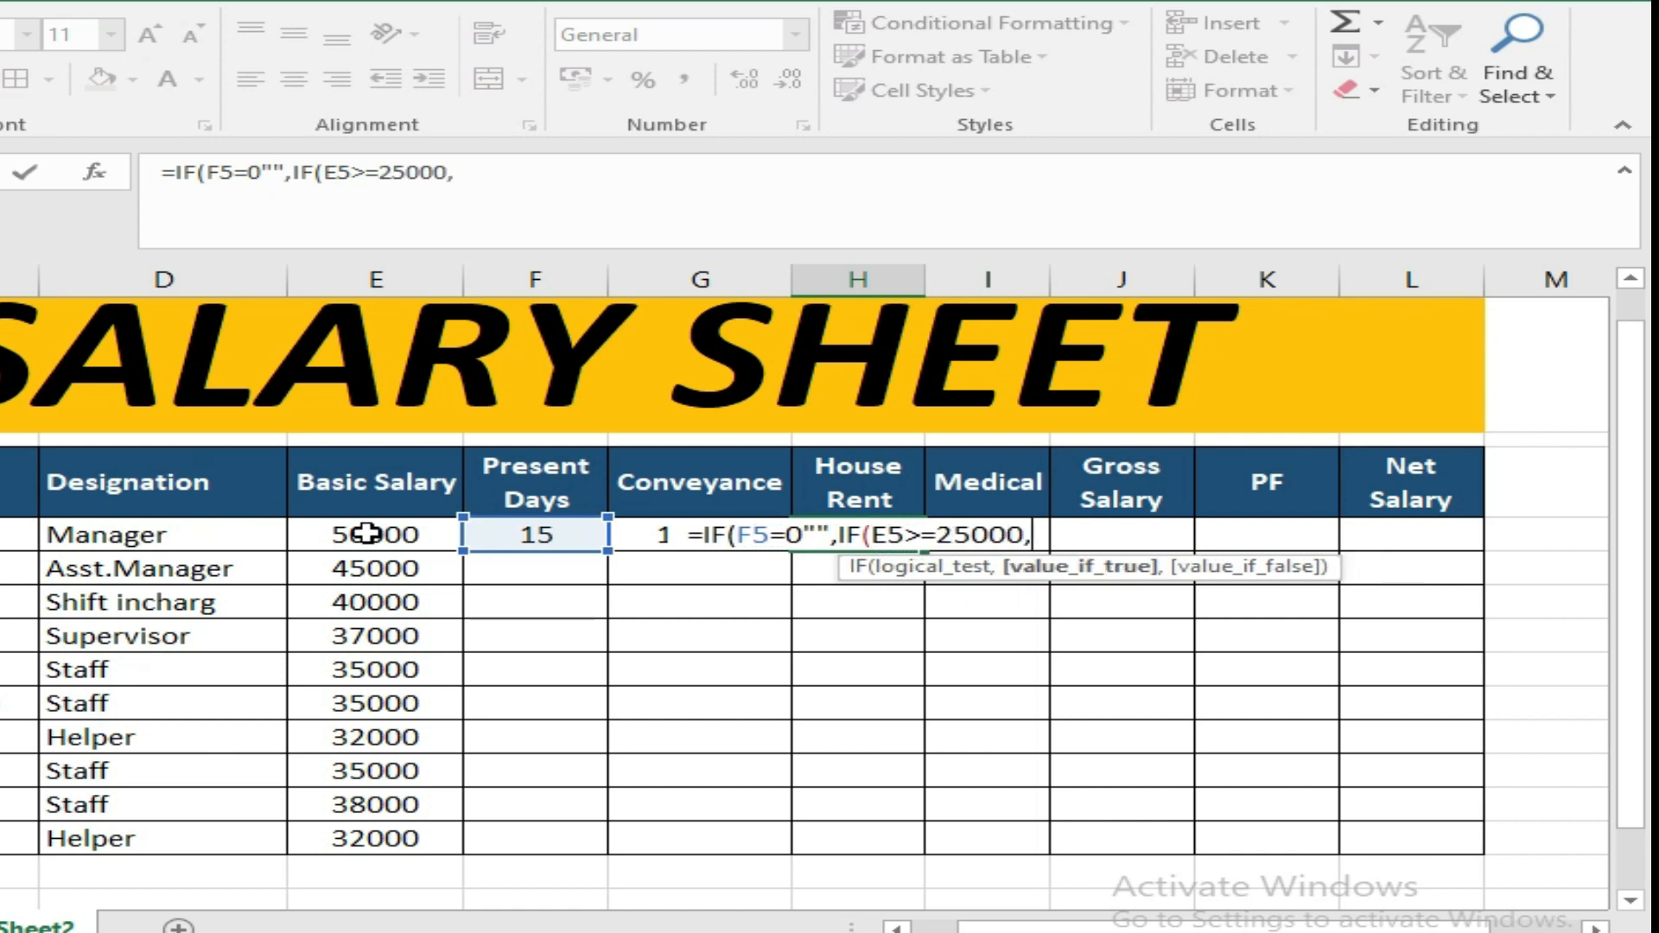
Remove the E5 reference from the H5 formula's salary condition and pick the Manager's basic salary cell again
left_click(895, 536)
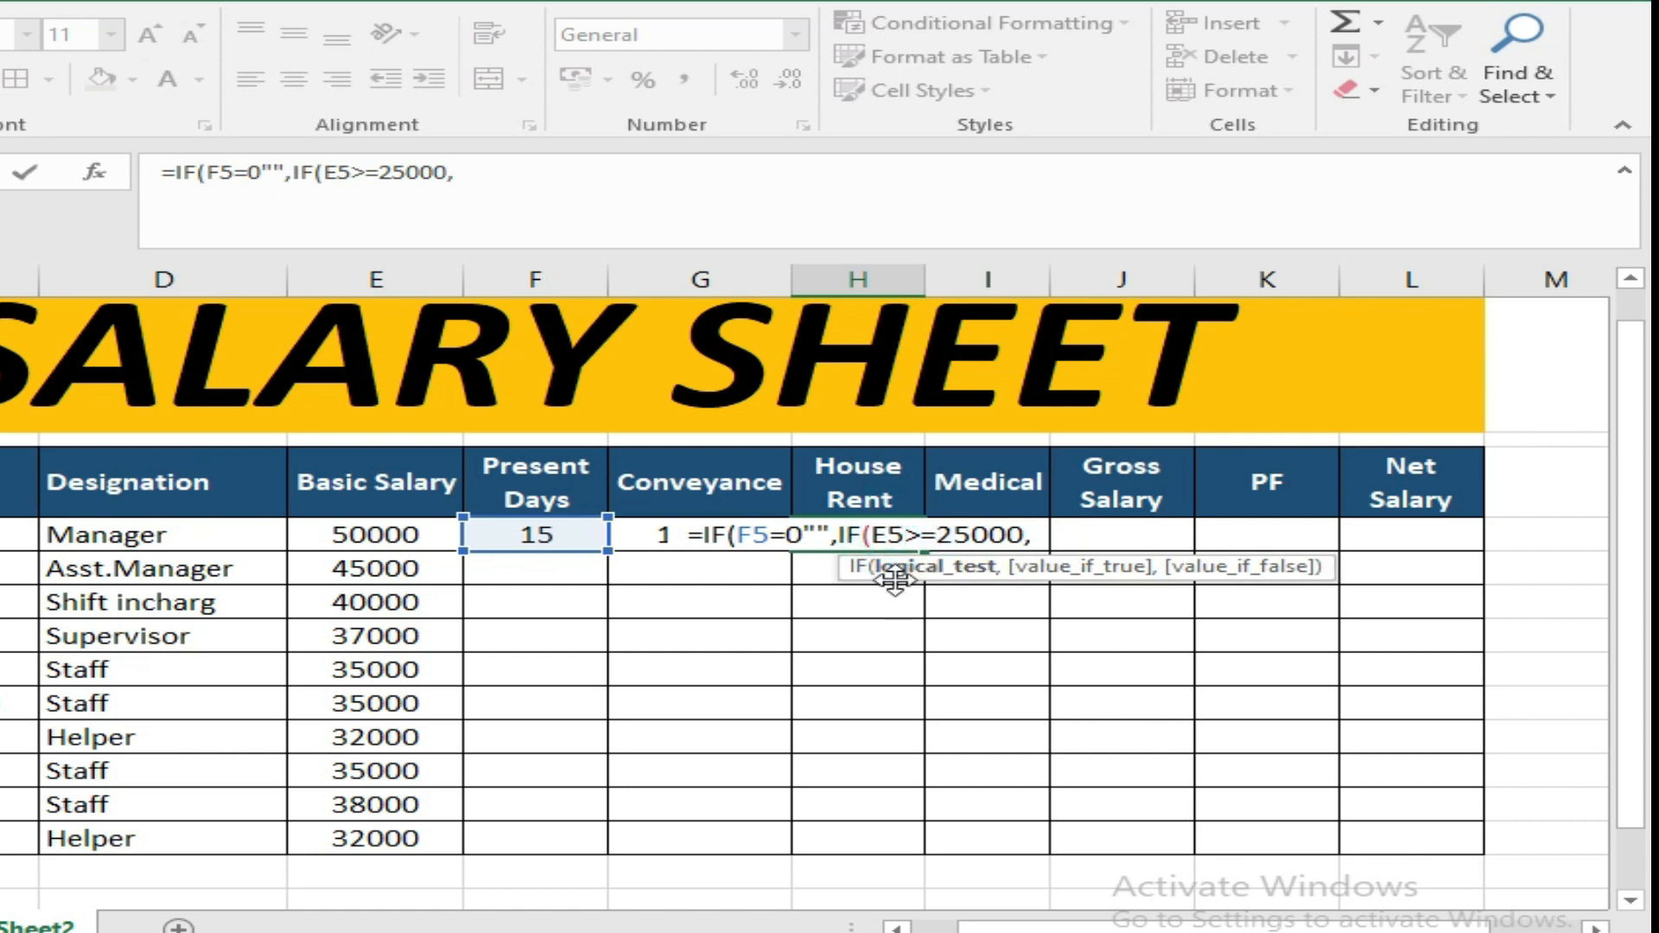
key("BackSpace")
key("BackSpace")
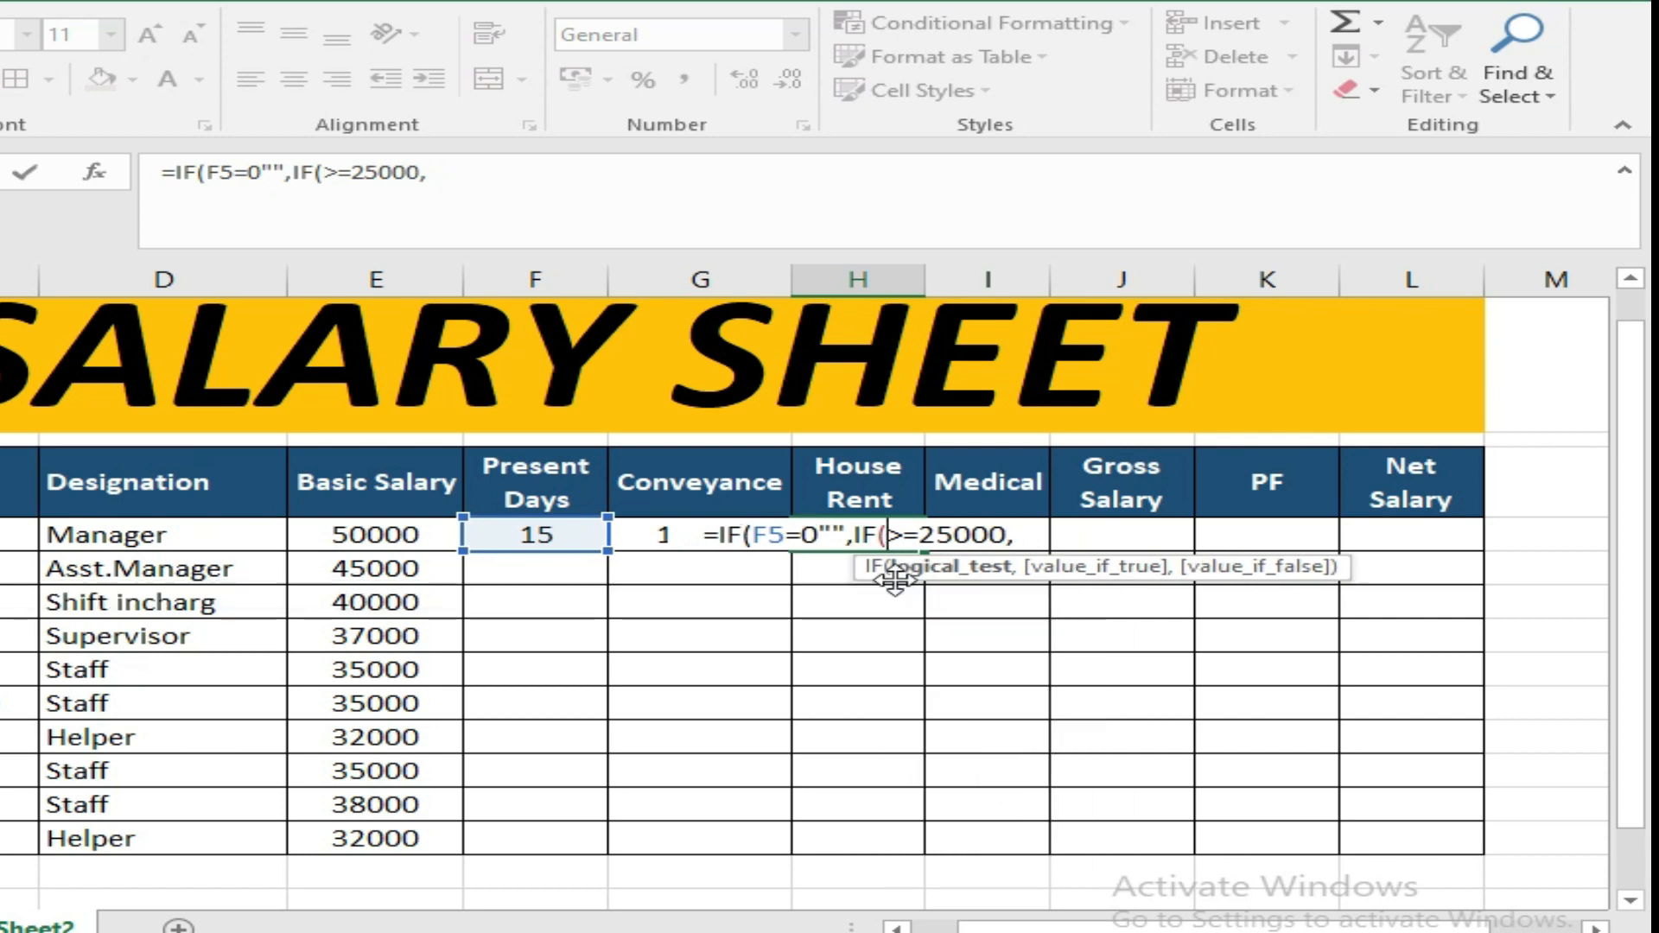
left_click(389, 537)
left_click(1056, 533)
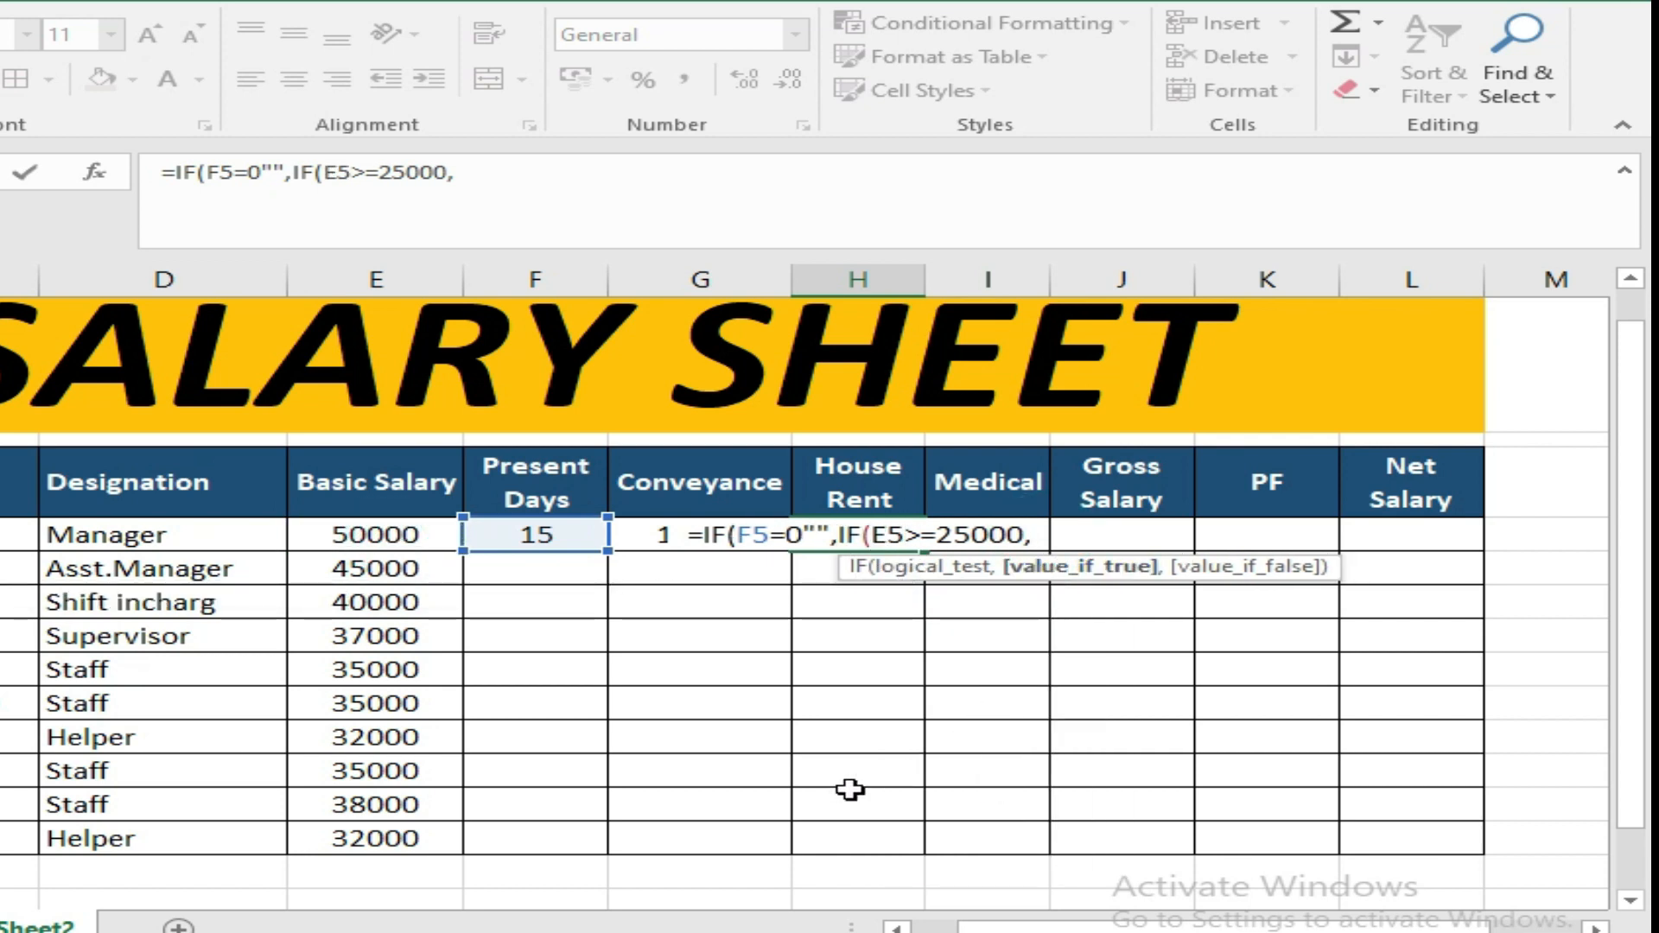
Give 30% of basic salary as the result of the H5 formula's 25000 condition: E5*30%,
left_click(363, 533)
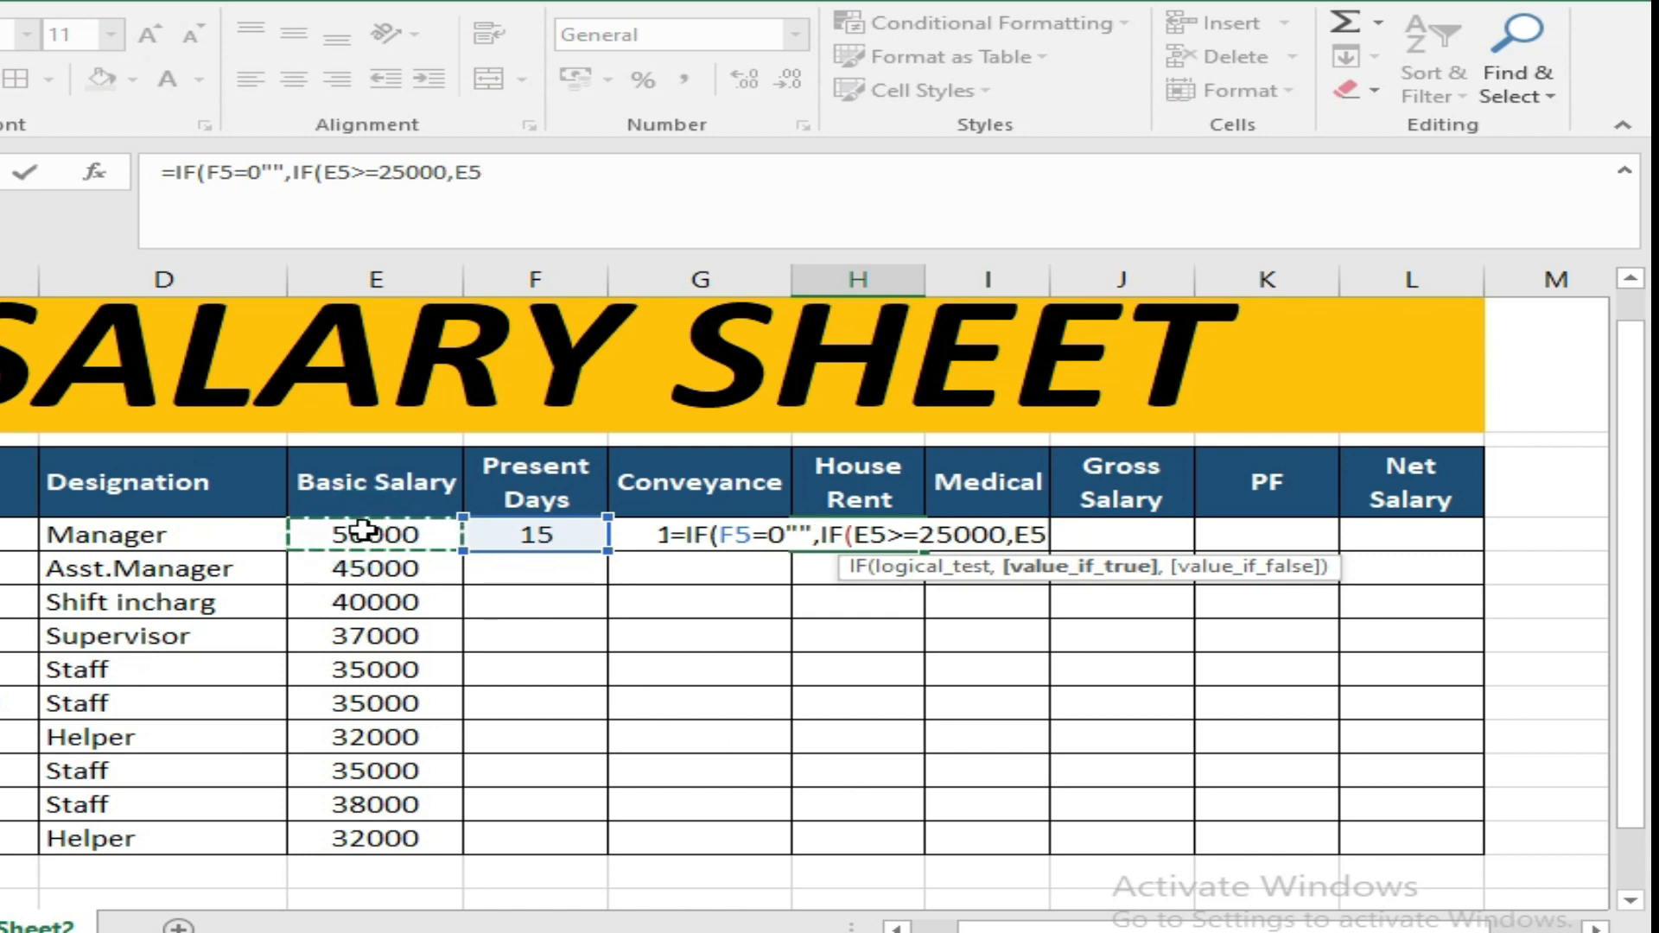
type("*")
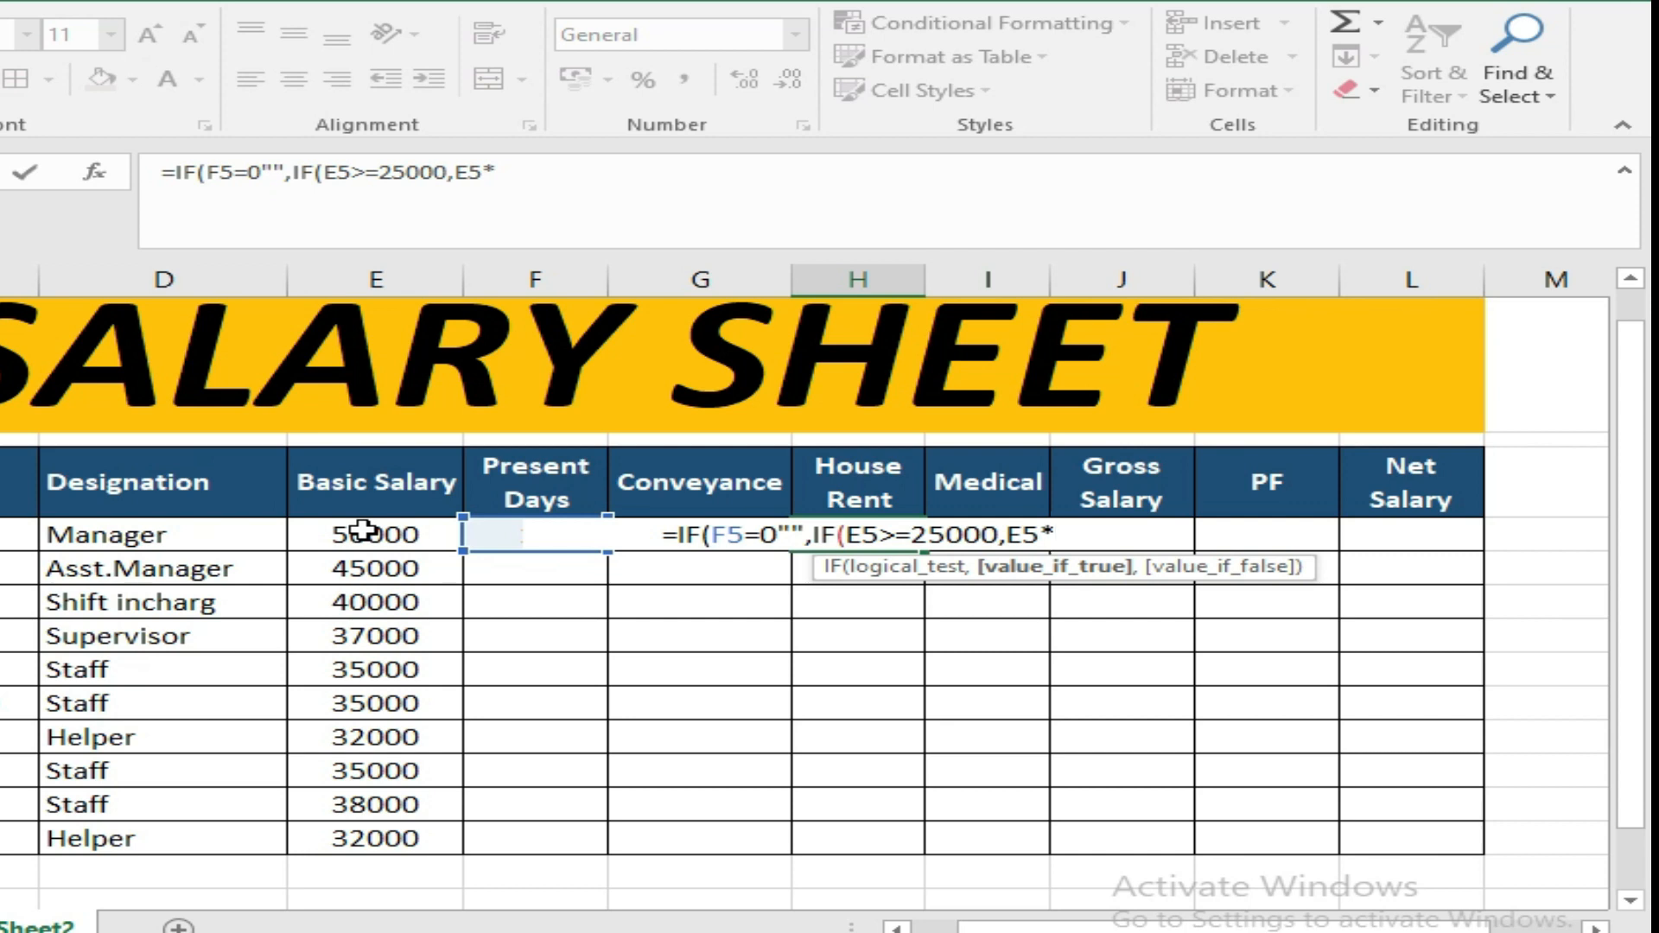
type("30%,")
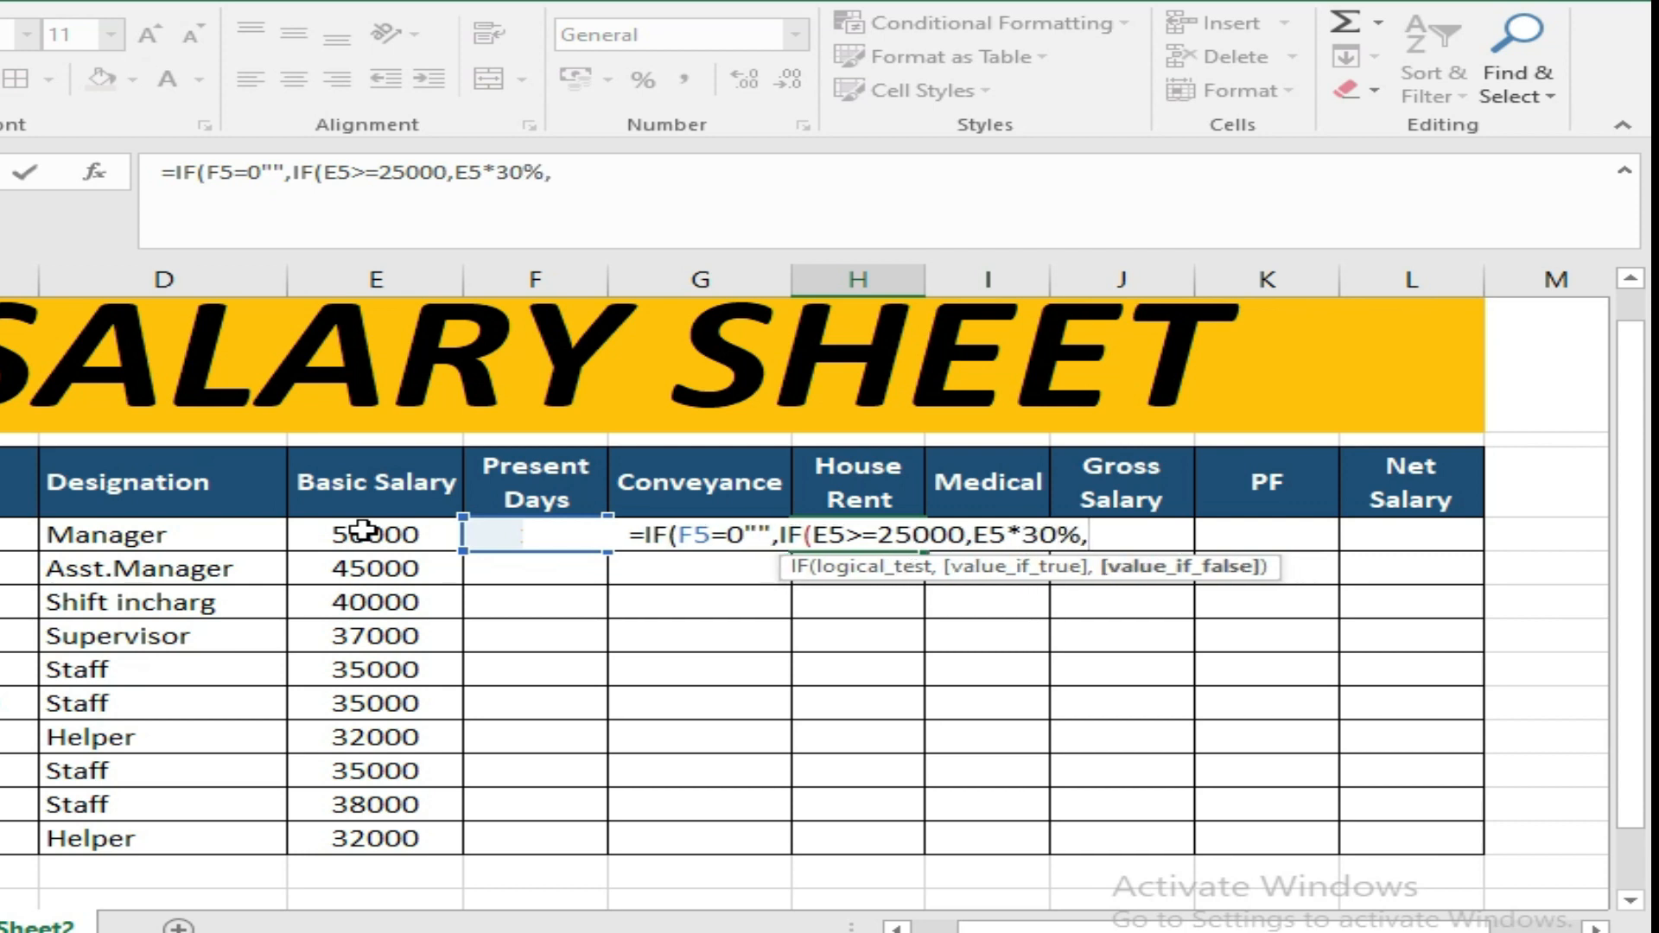
Nest another IF in the H5 formula testing for a basic salary from 20000 upward: IF(E5>=20000,
type("if")
key("Tab")
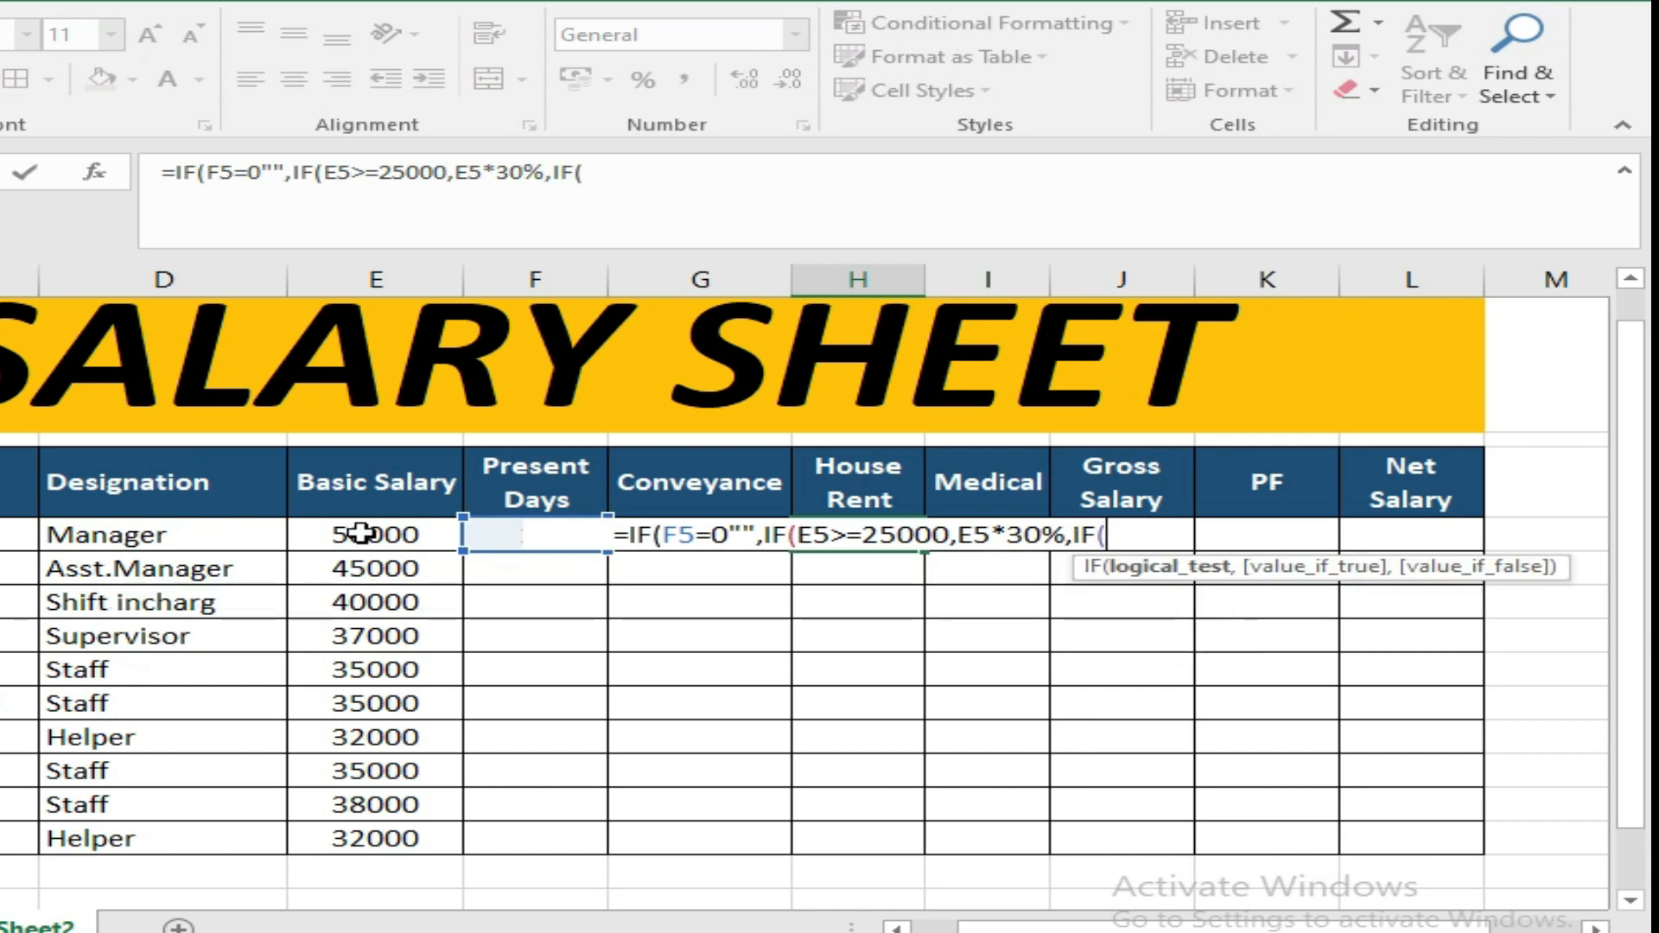
left_click(363, 534)
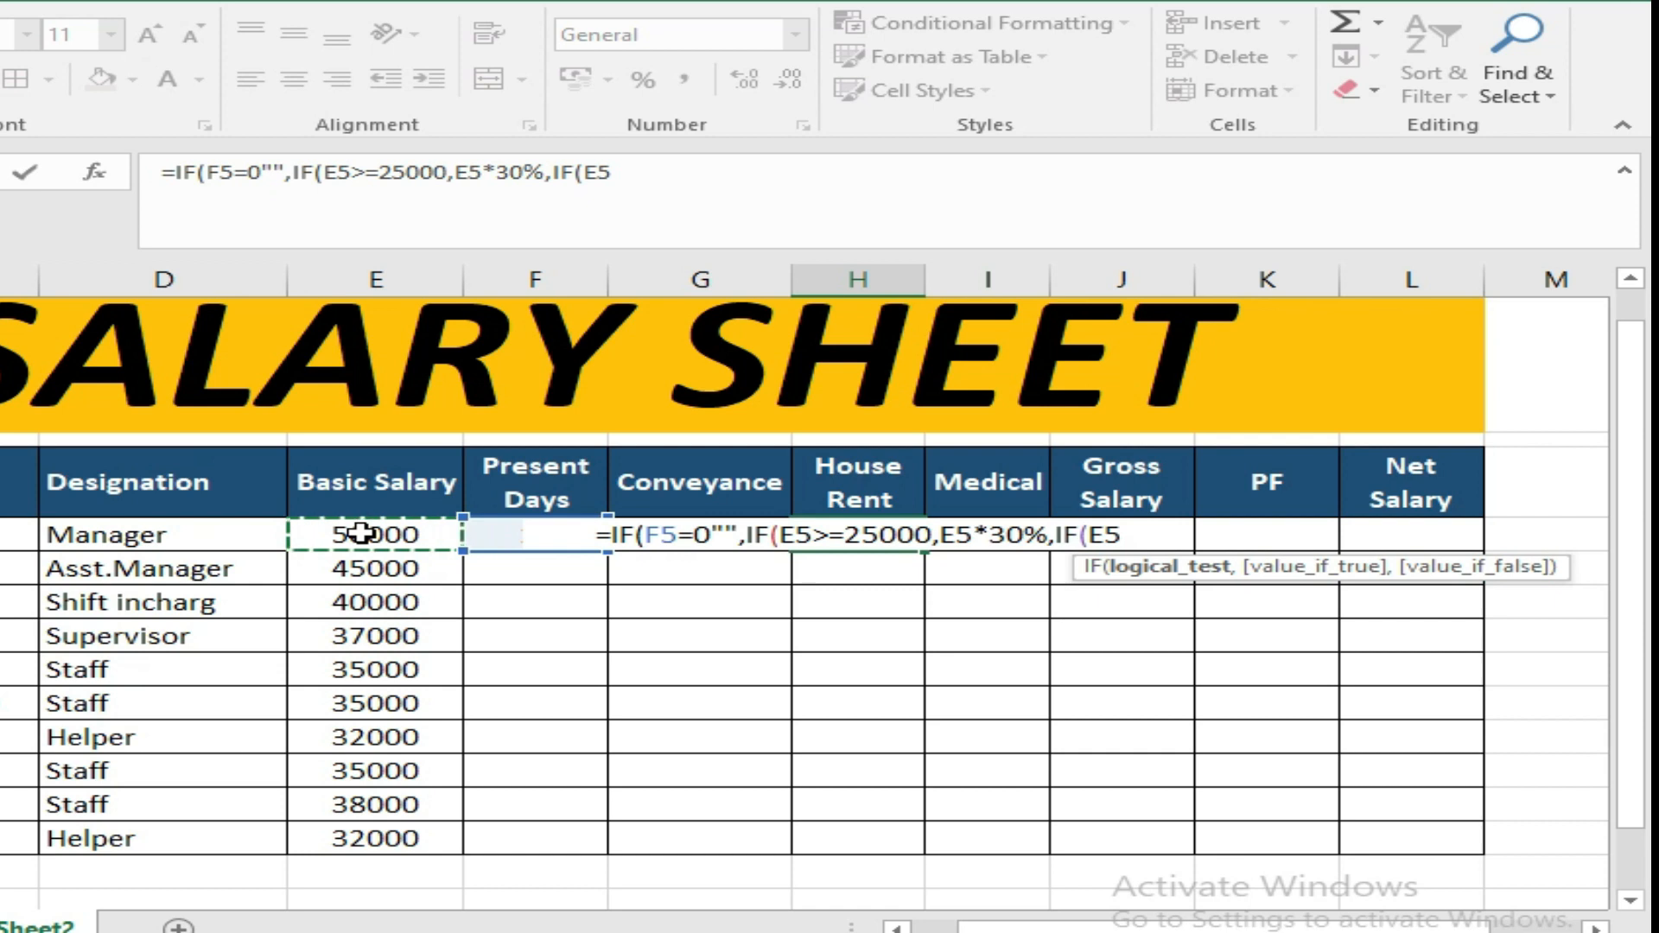
type(">=")
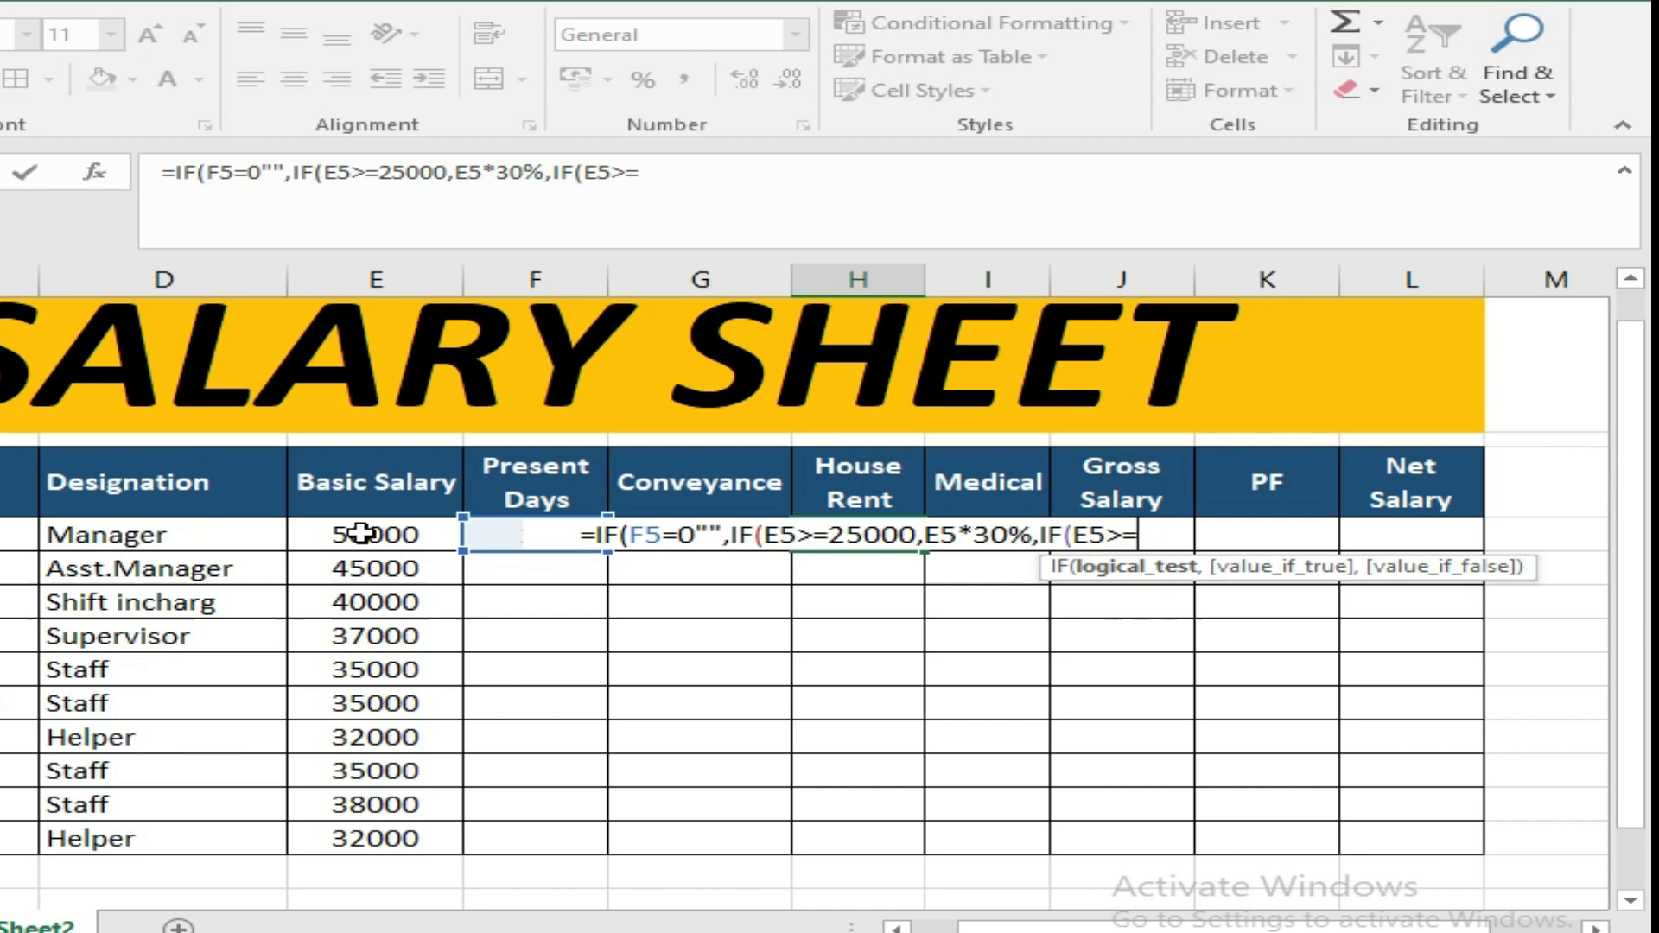
type("2")
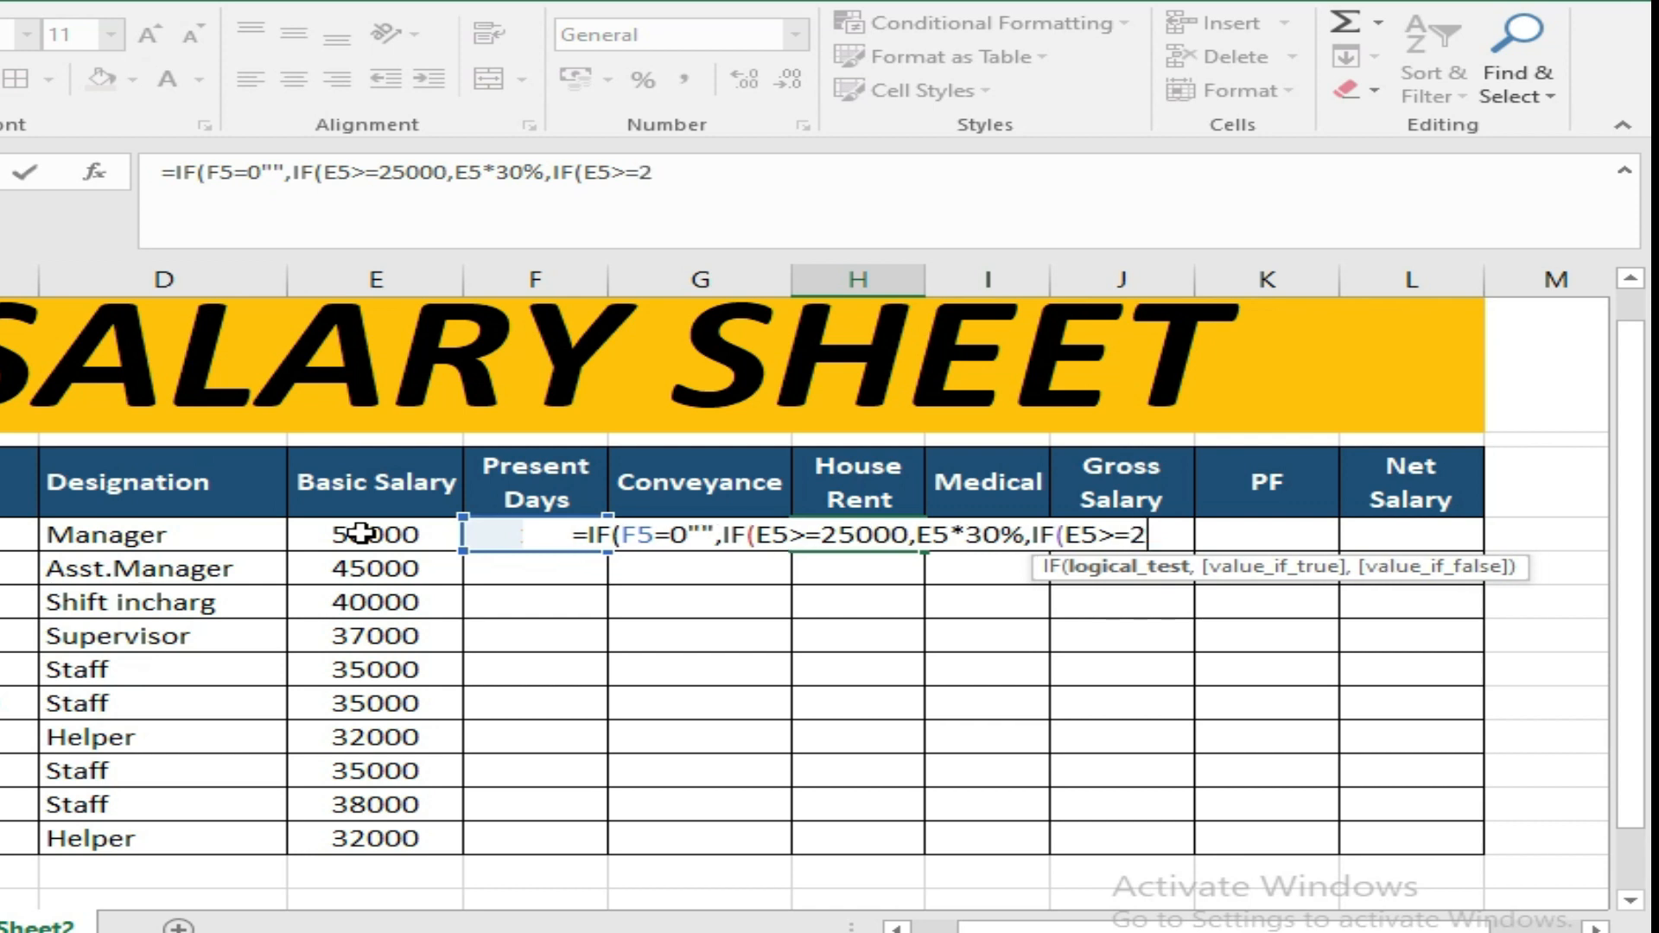
type("0000")
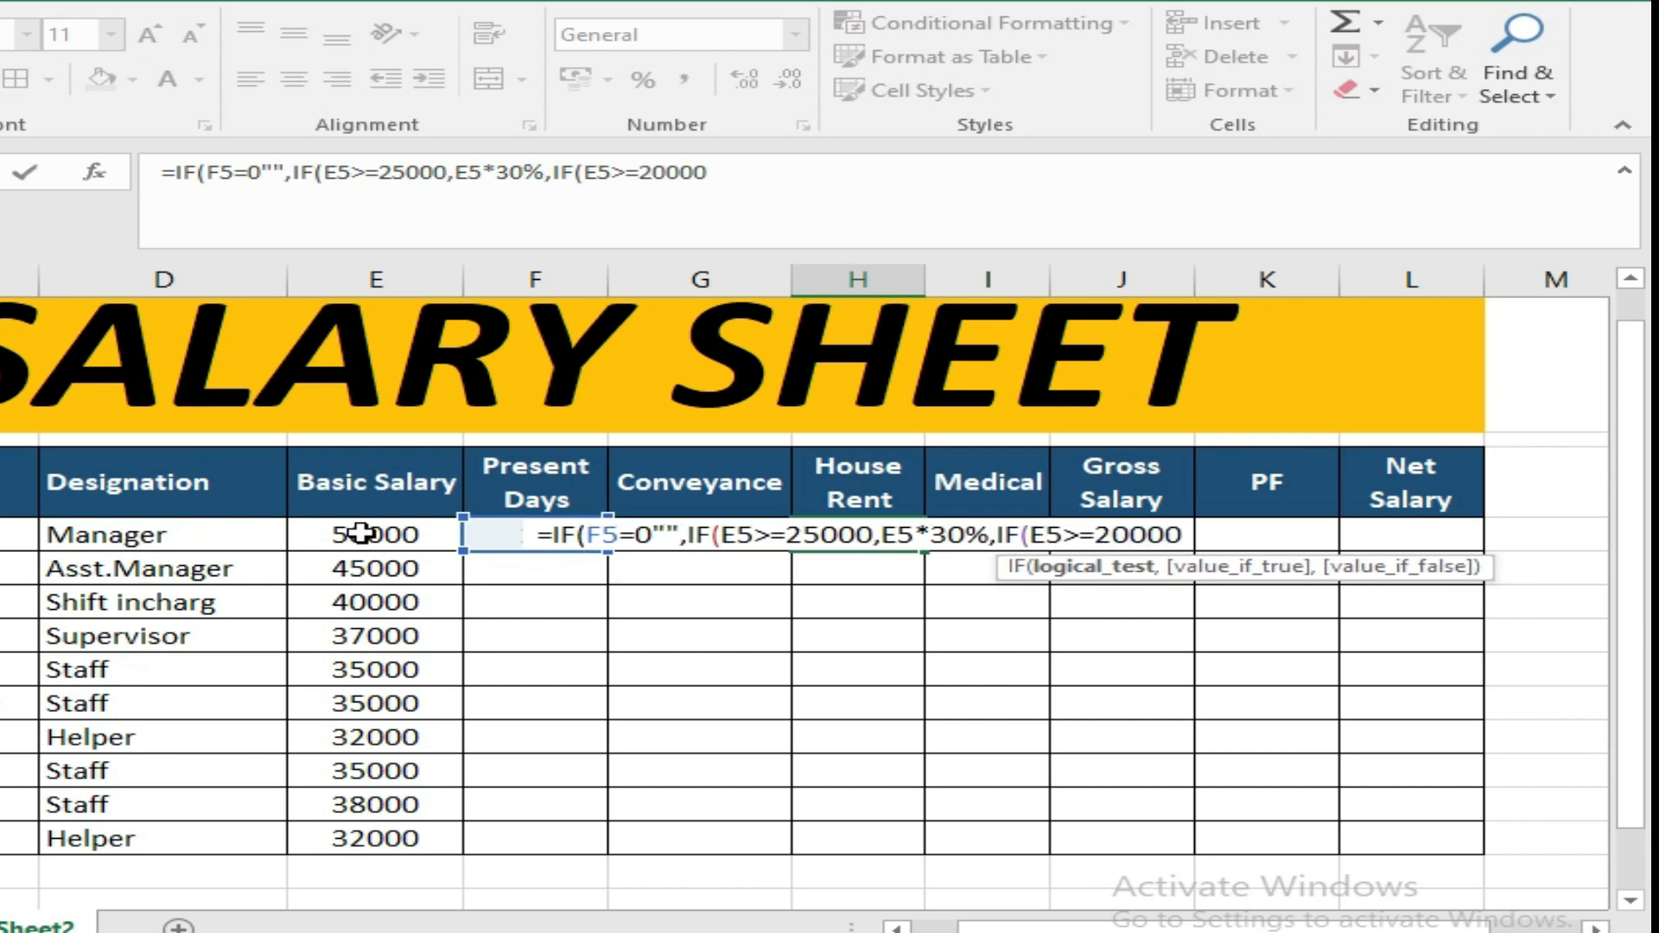
type(",")
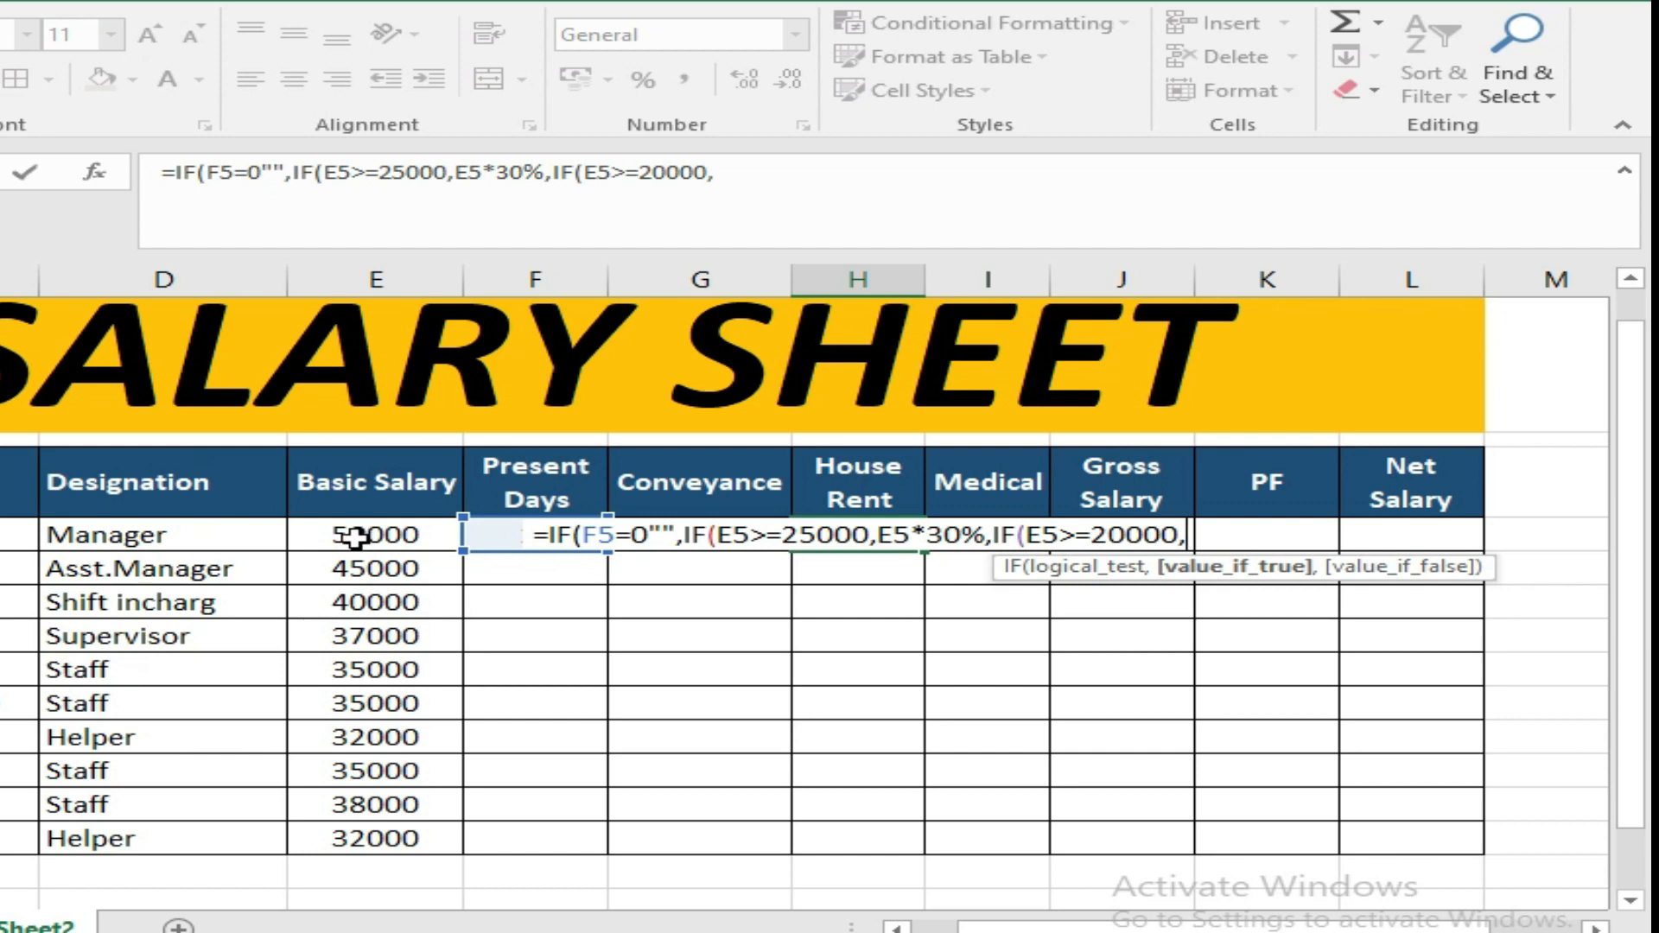
Give 25% of basic salary as the result of the H5 formula's 20000-and-above condition: E5*25%,
left_click(359, 534)
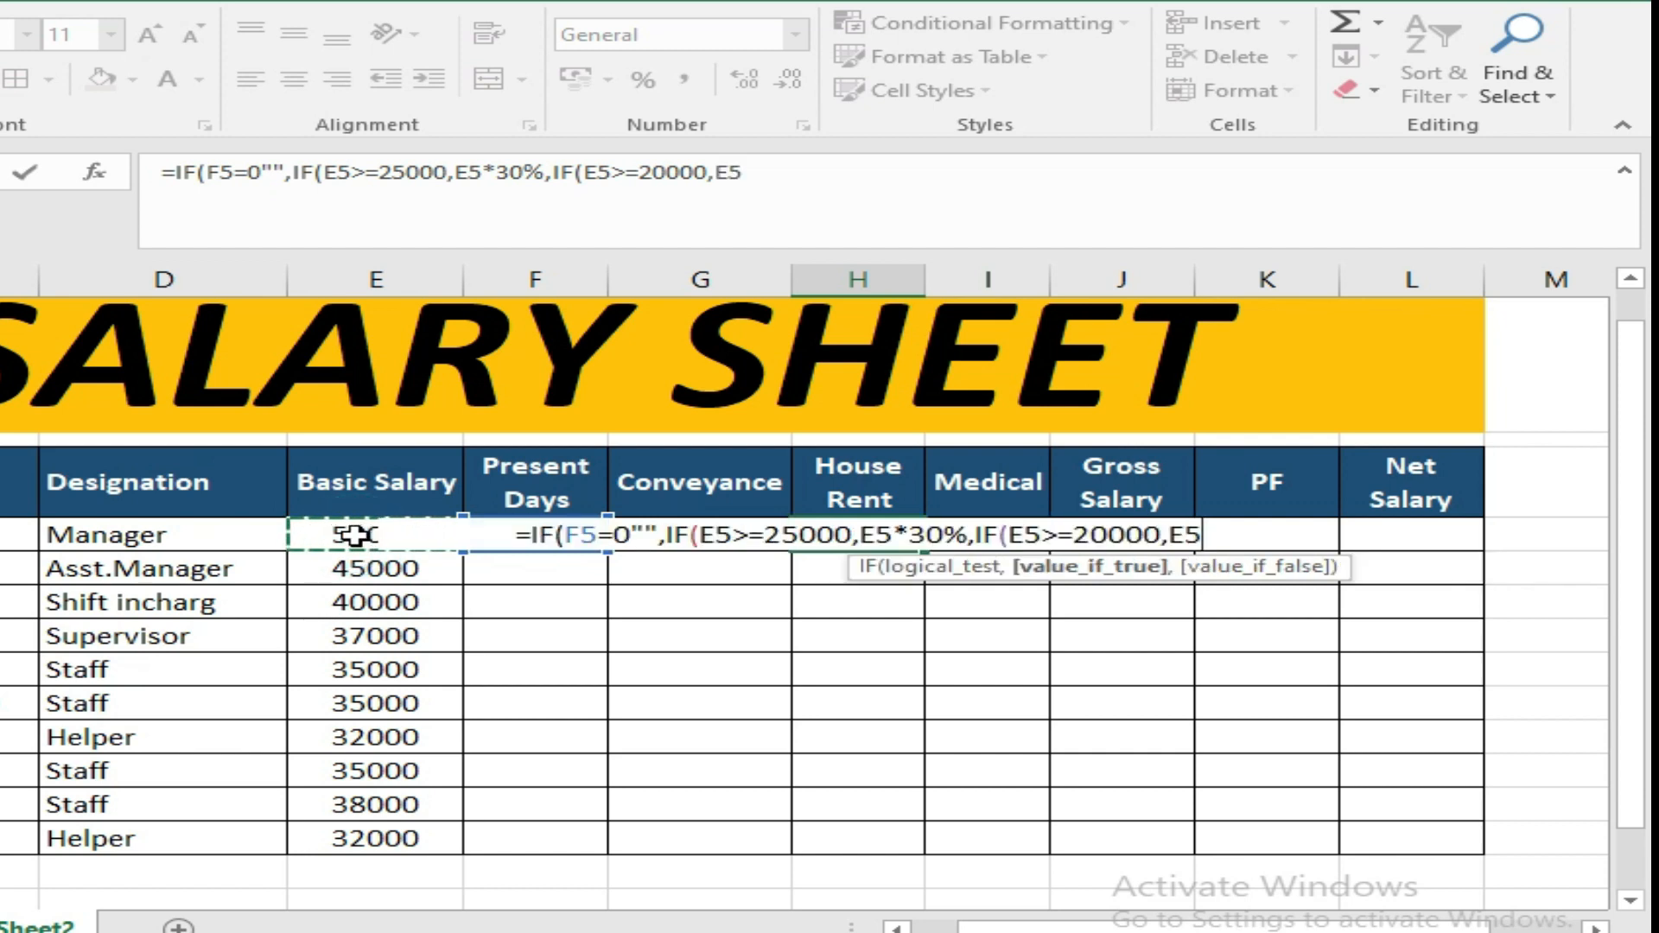
type("*")
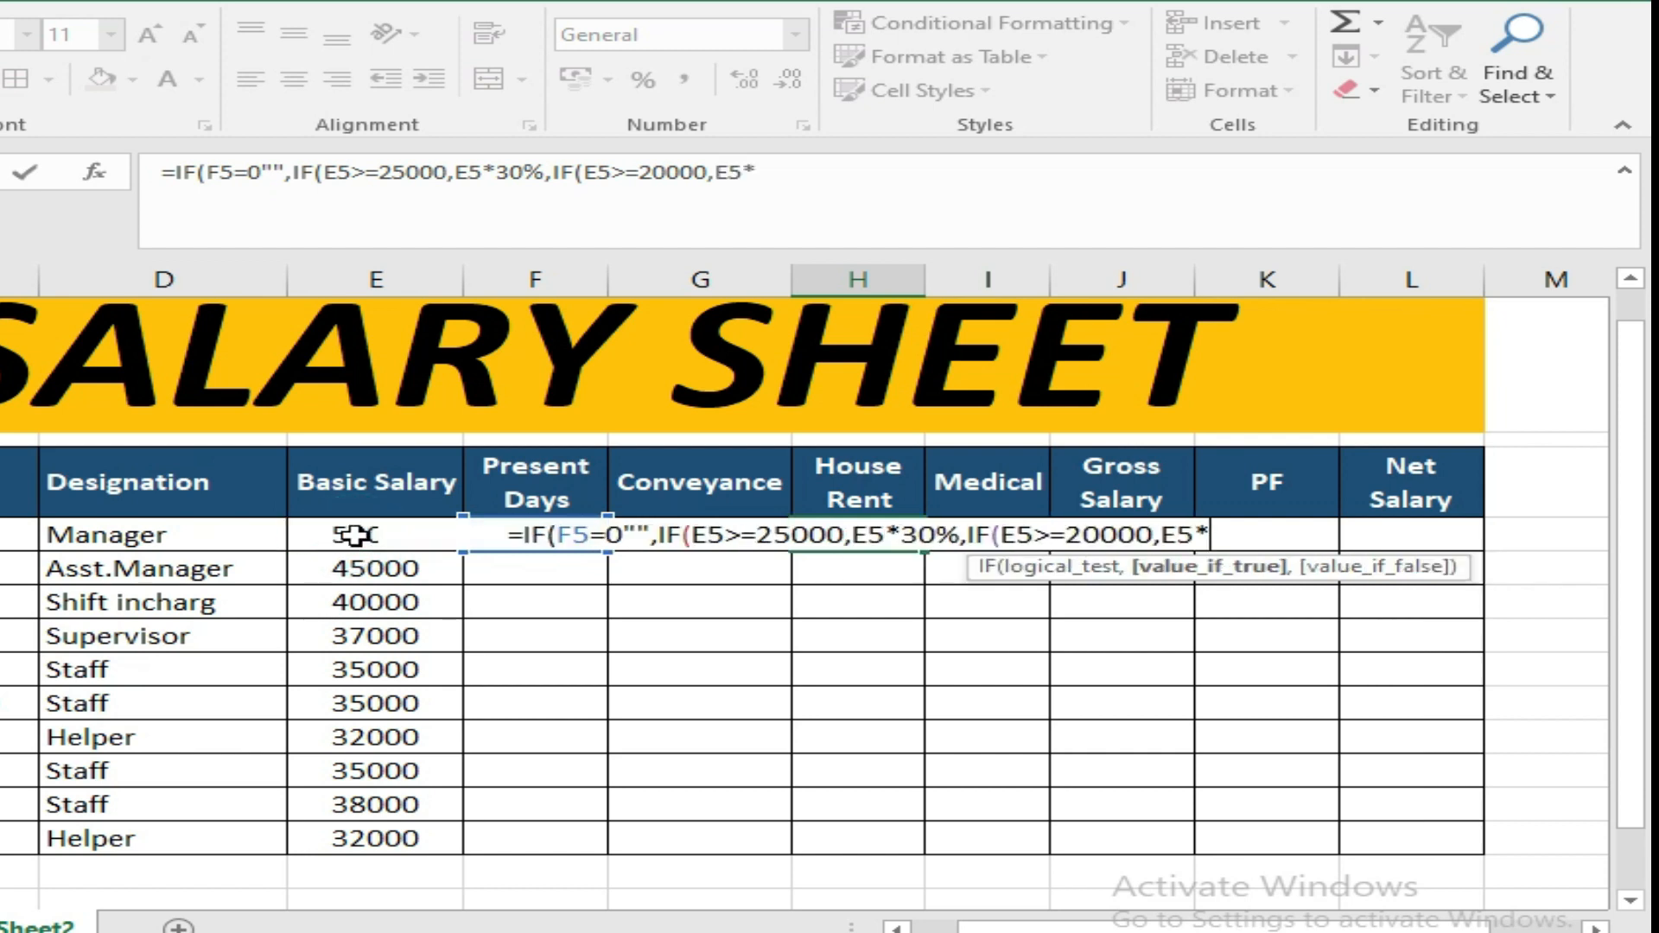
type("25")
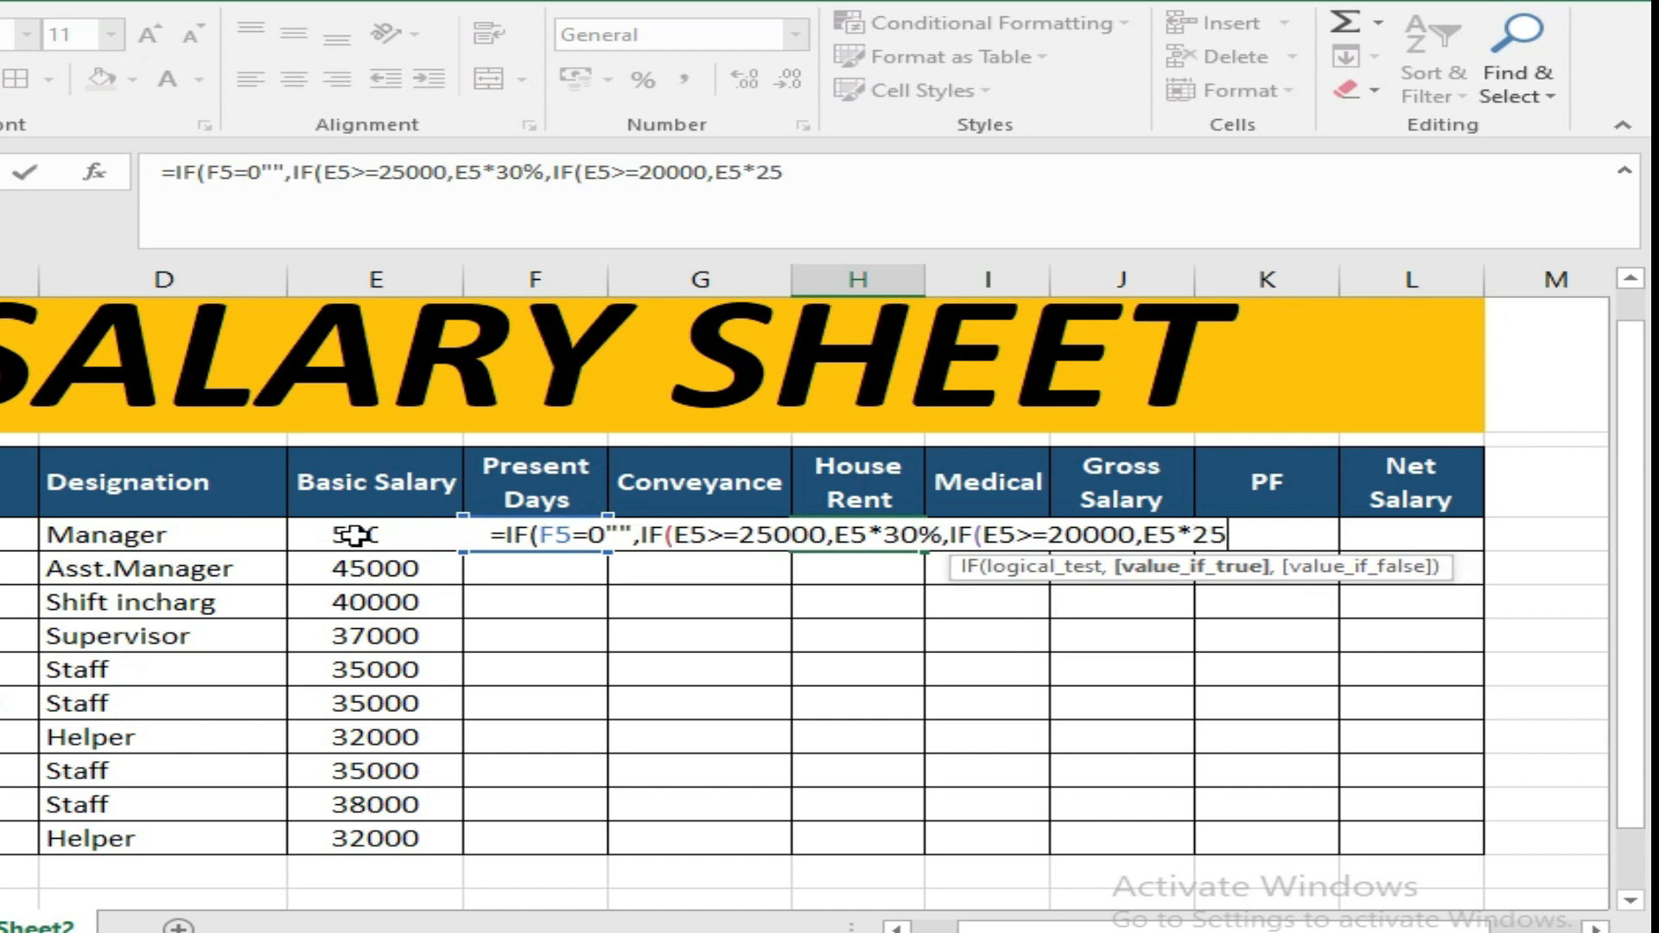
type("%")
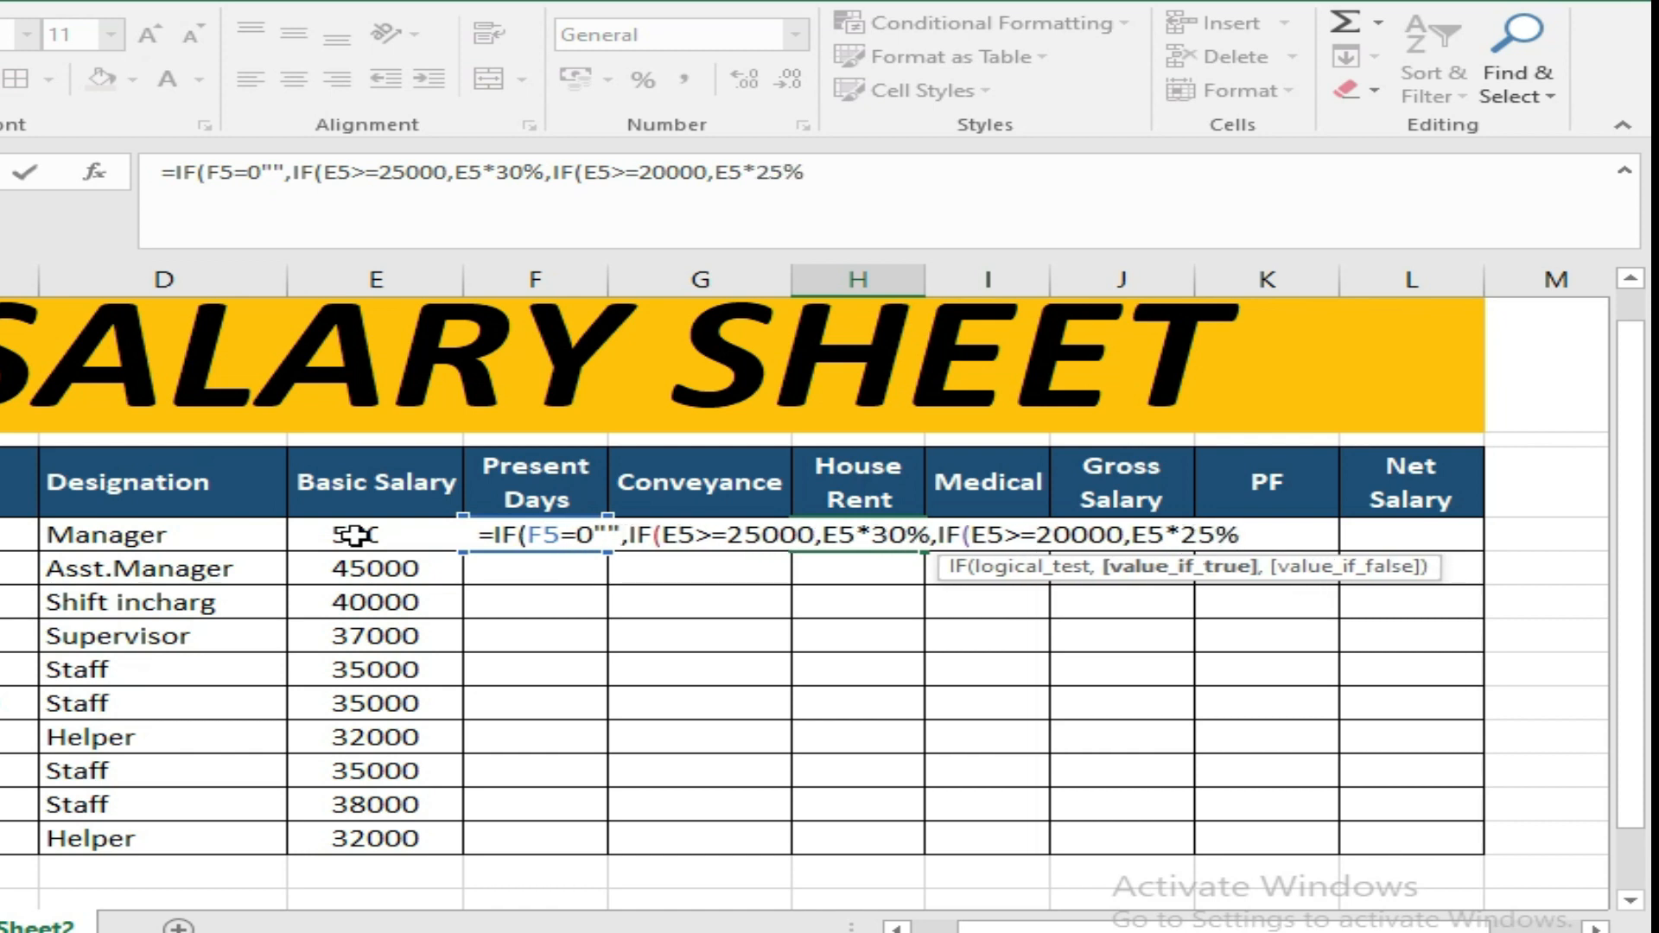
type(",")
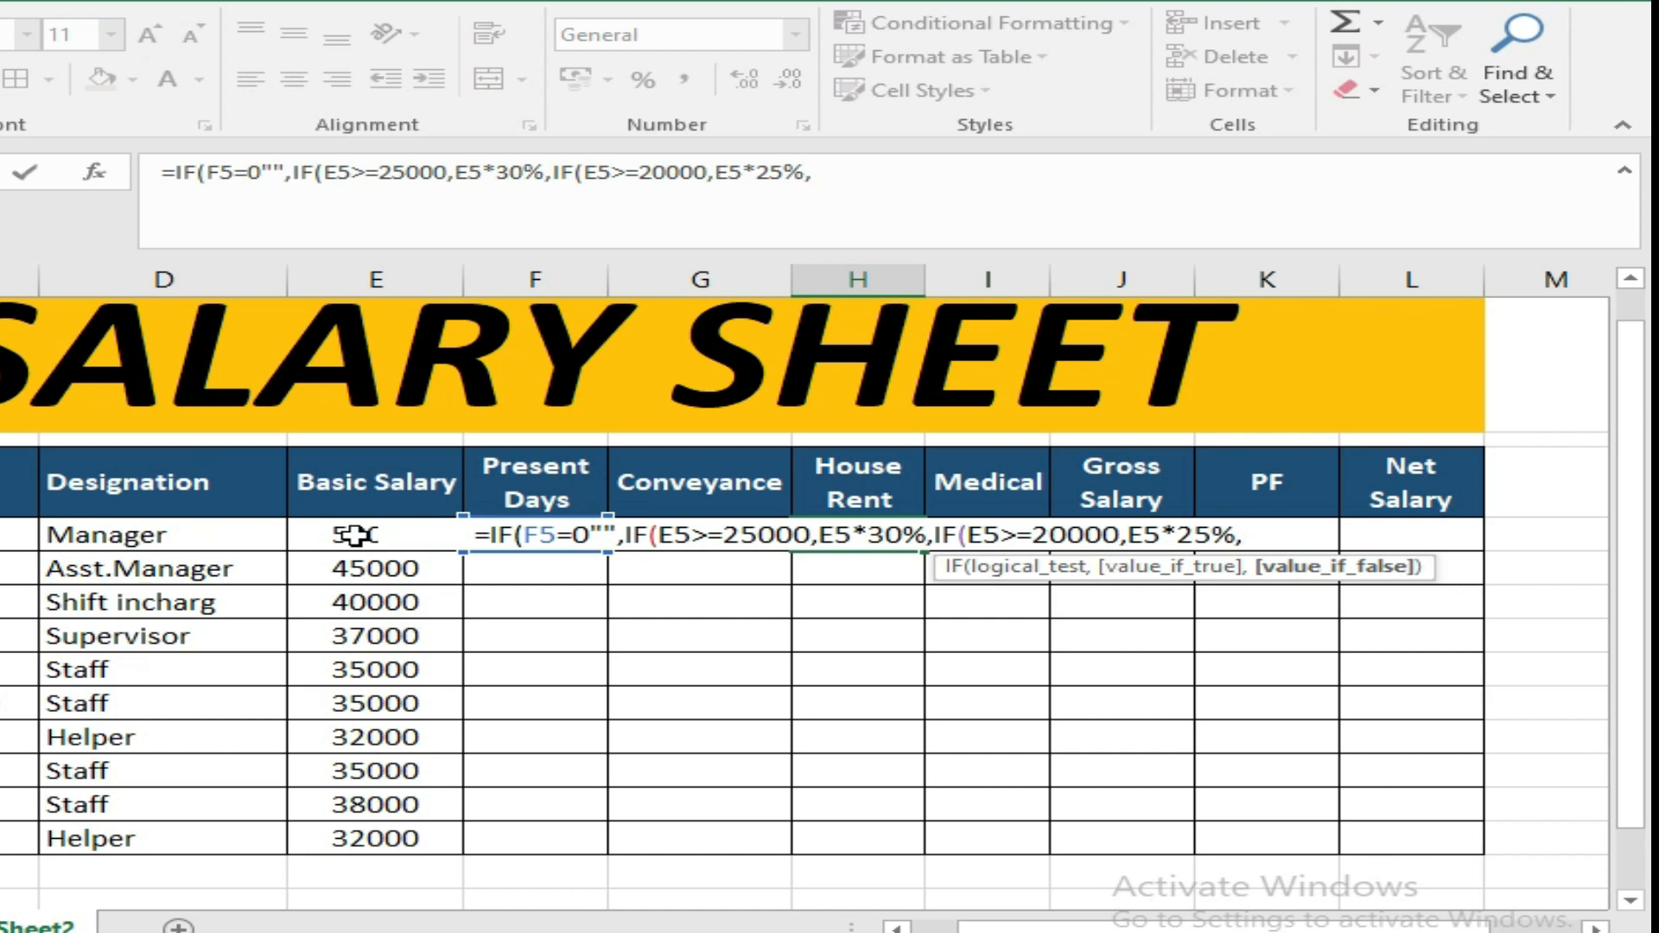
Nest a final IF in the H5 formula testing for a basic salary below 20000: IF(E5<20000,
type("if")
key("Tab")
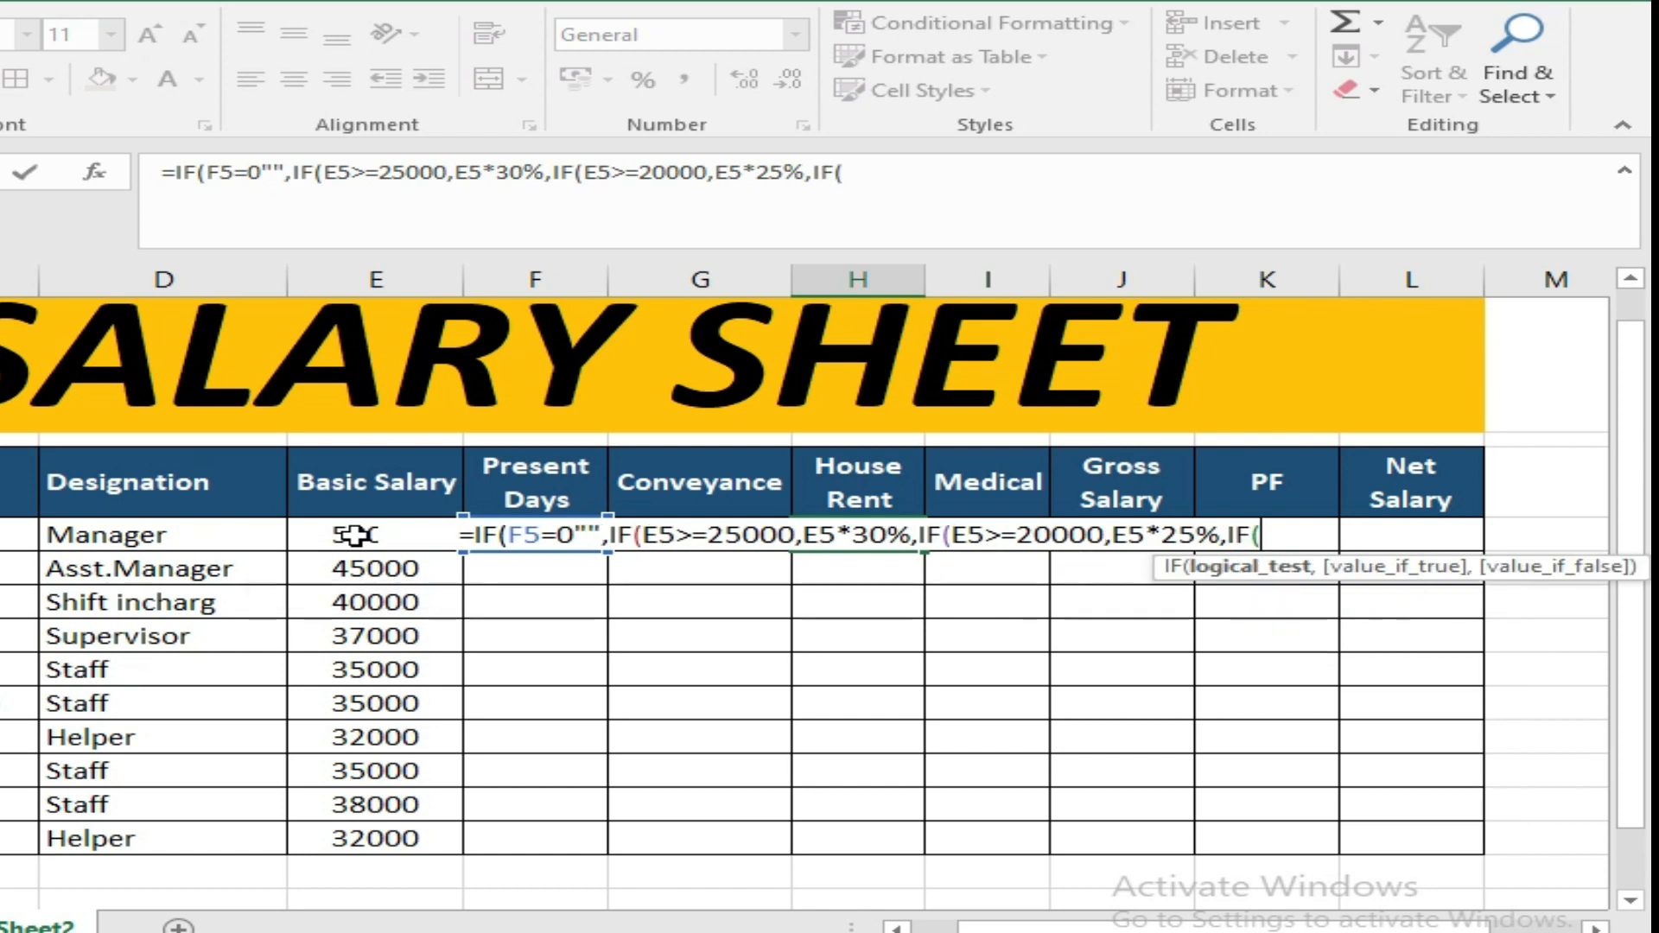
left_click(354, 536)
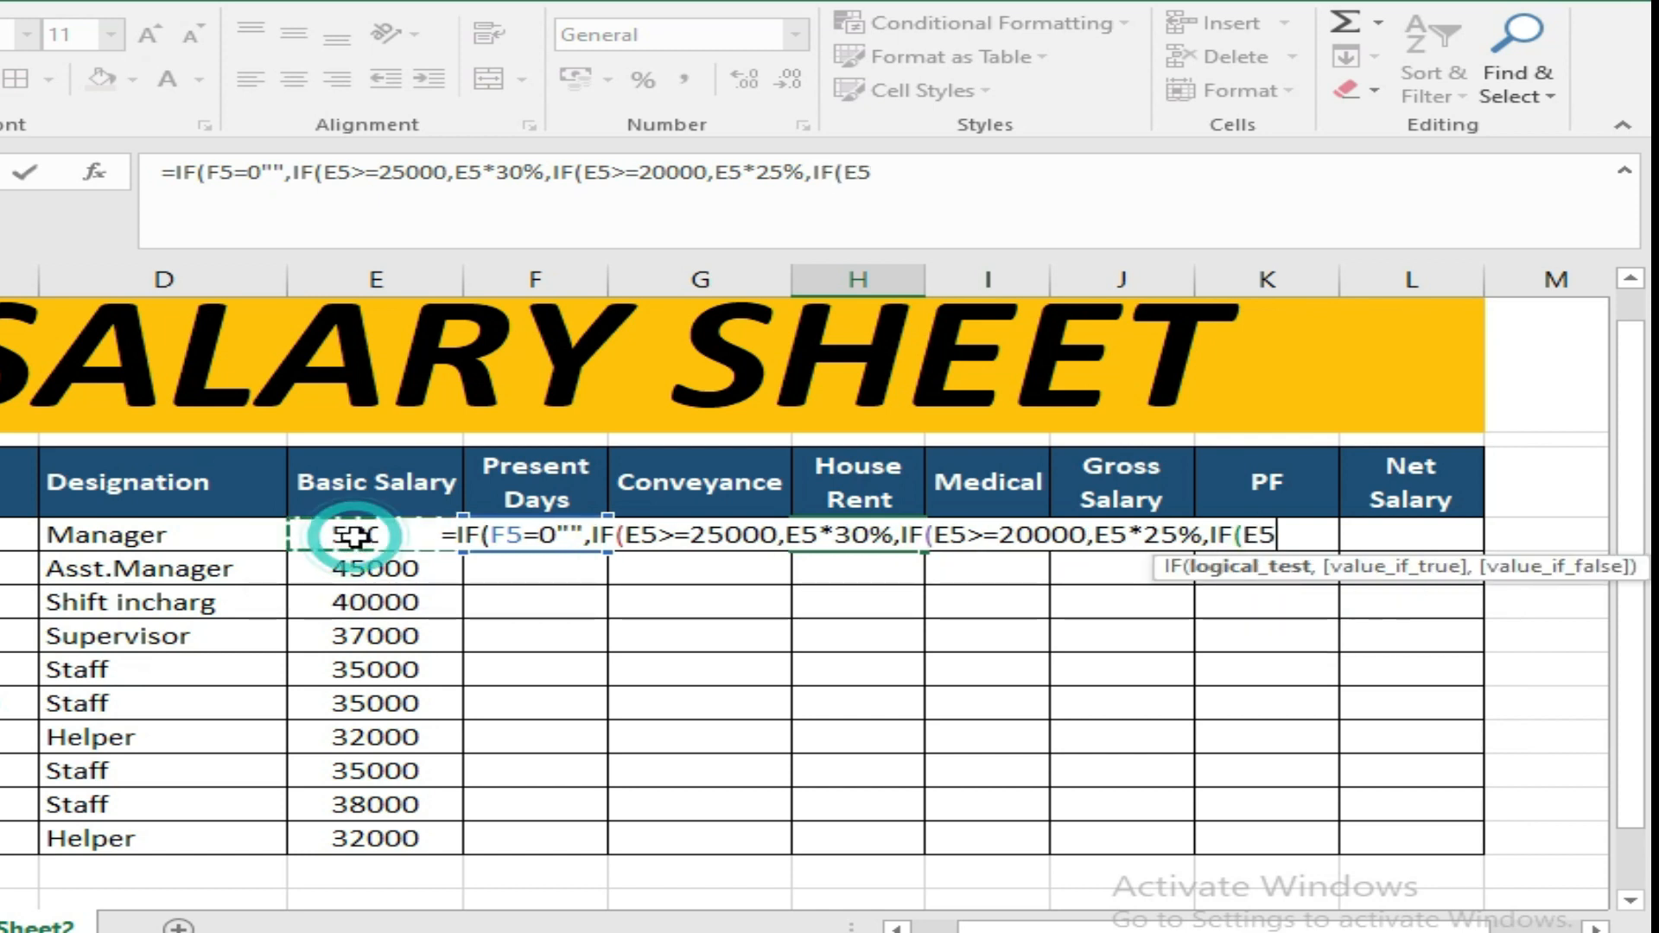
type("<")
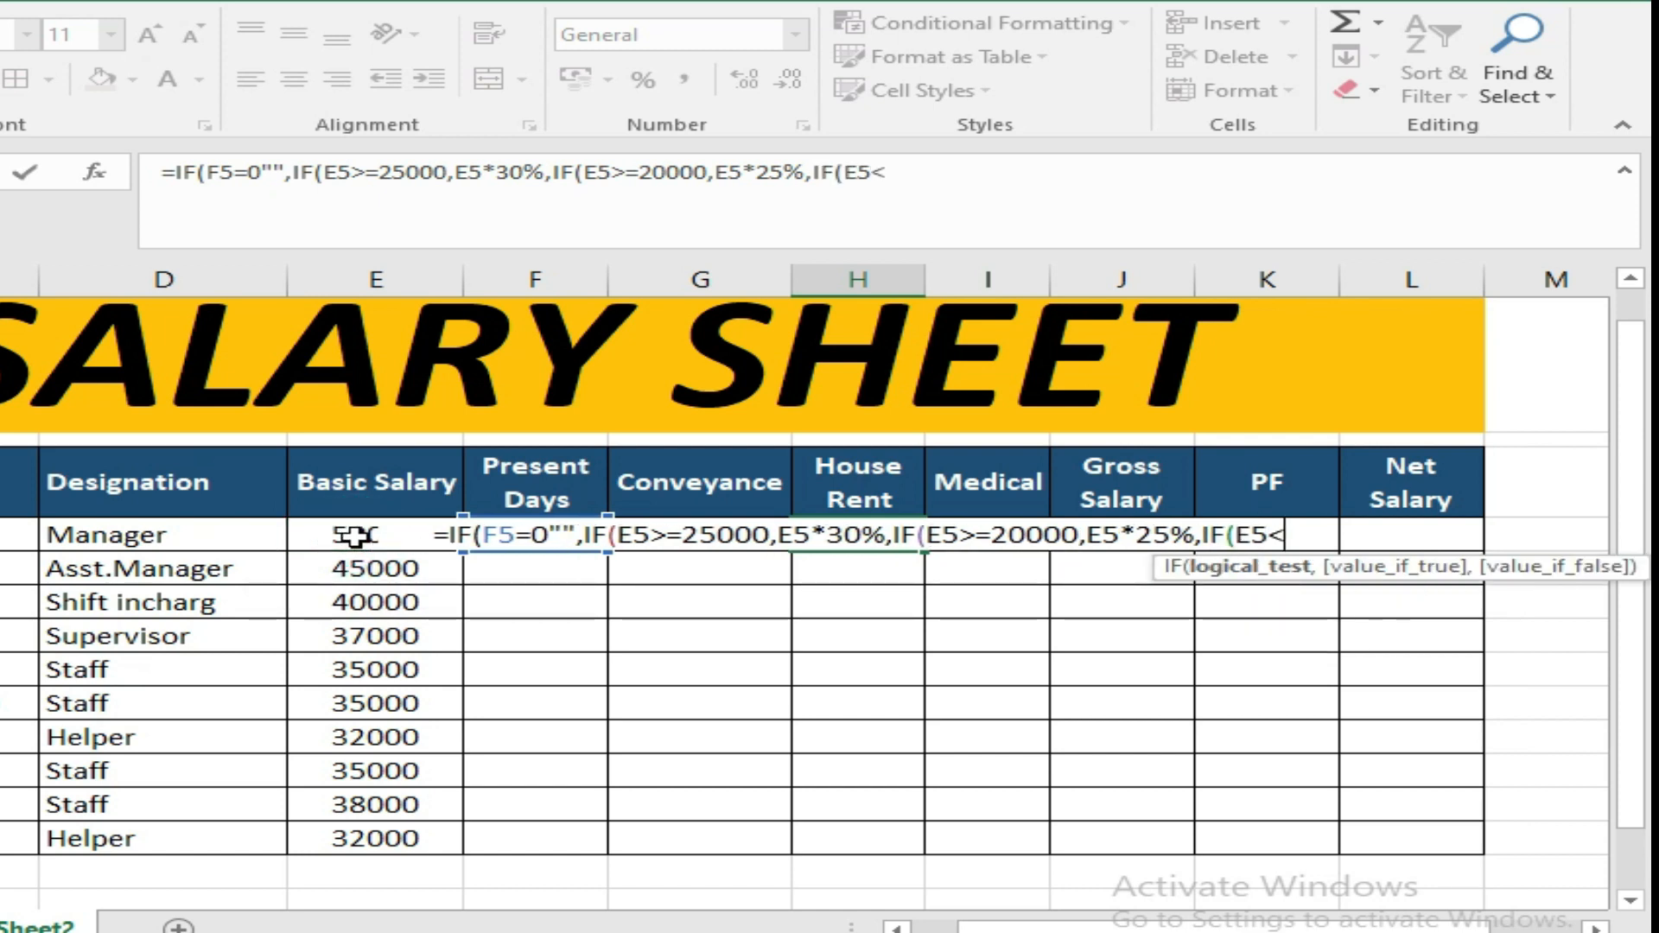
type("20000")
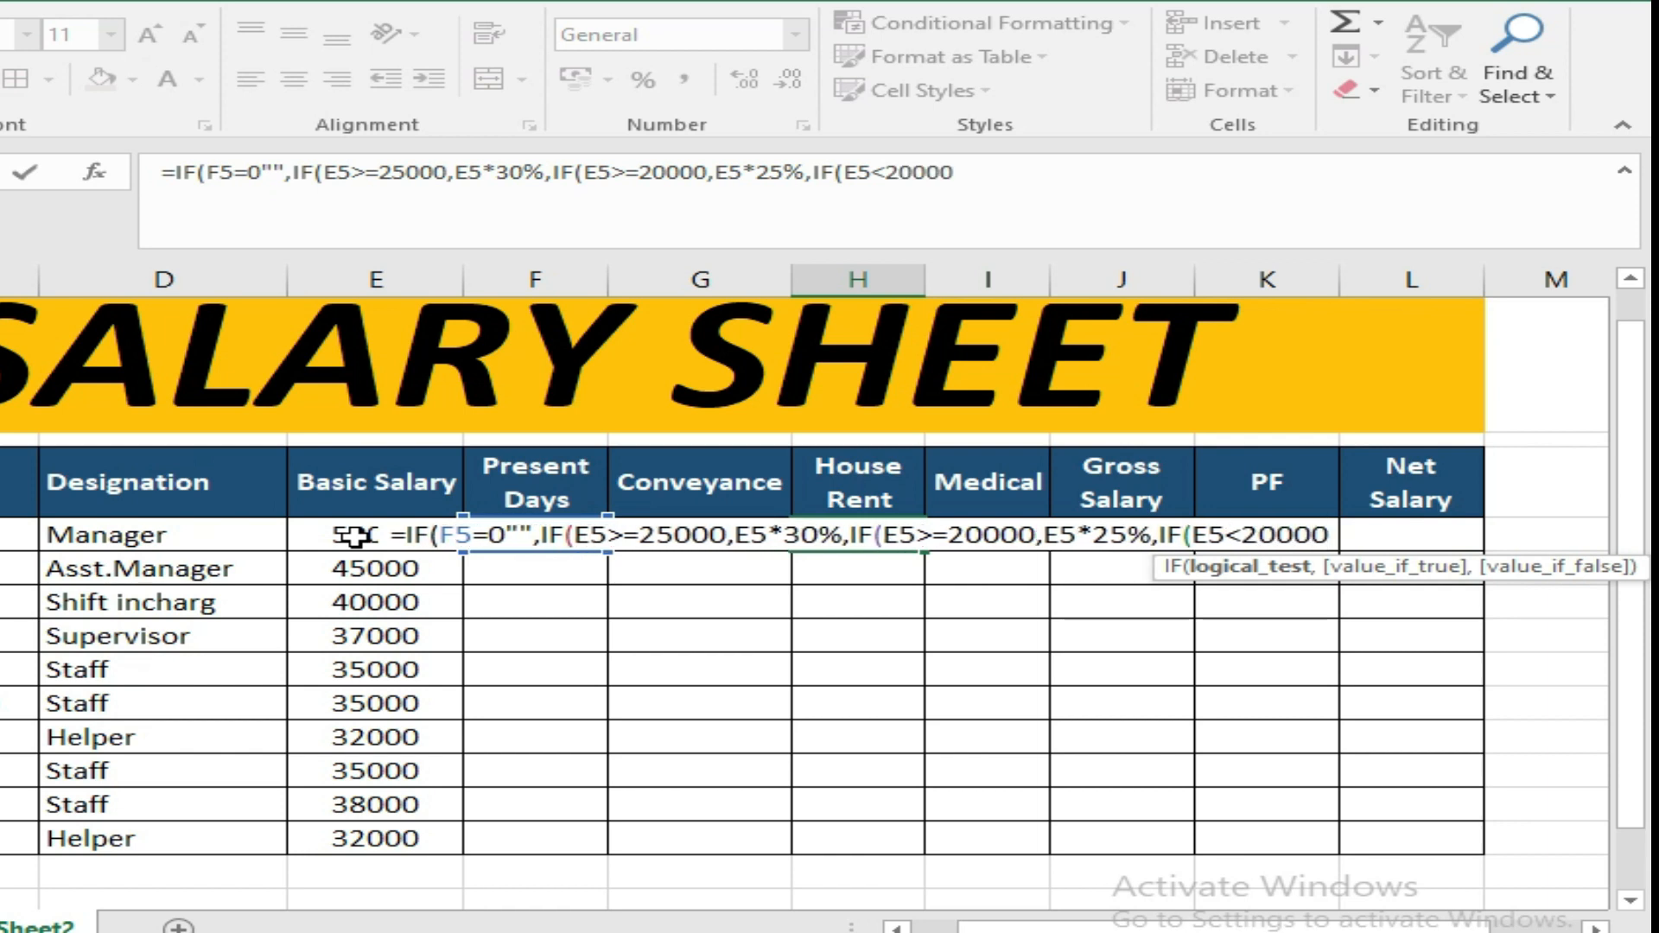
type(",")
Give E5*20% as the result of the H5 formula's below-20000 condition, close all four IFs and try to enter the formula
left_click(354, 536)
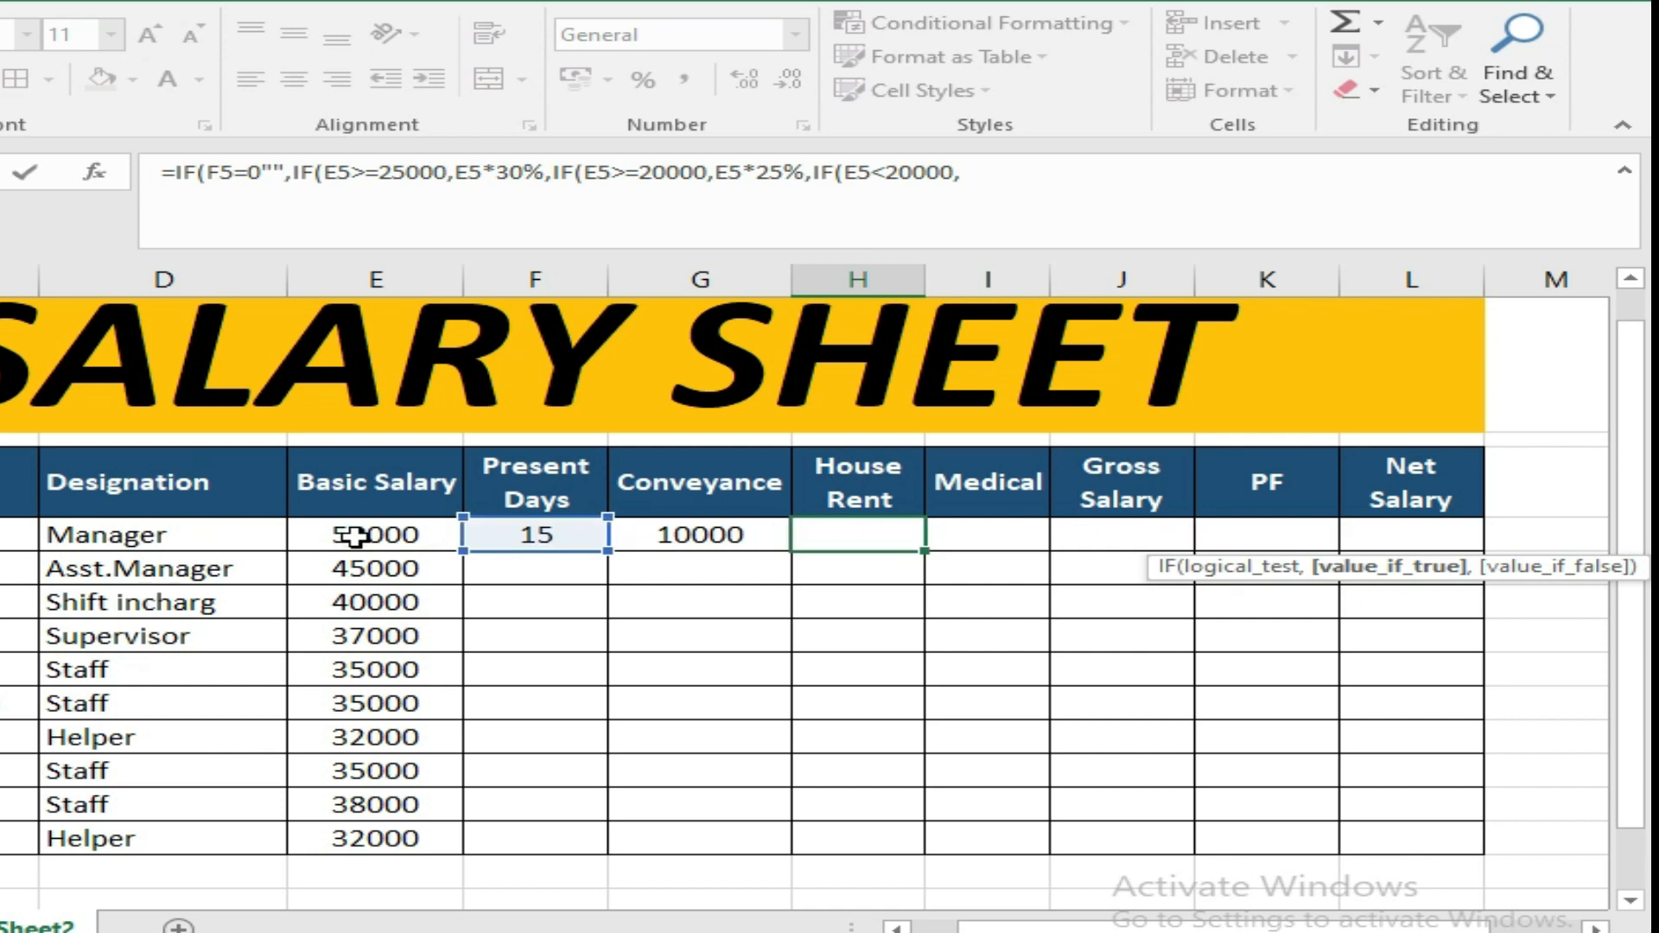
type("*")
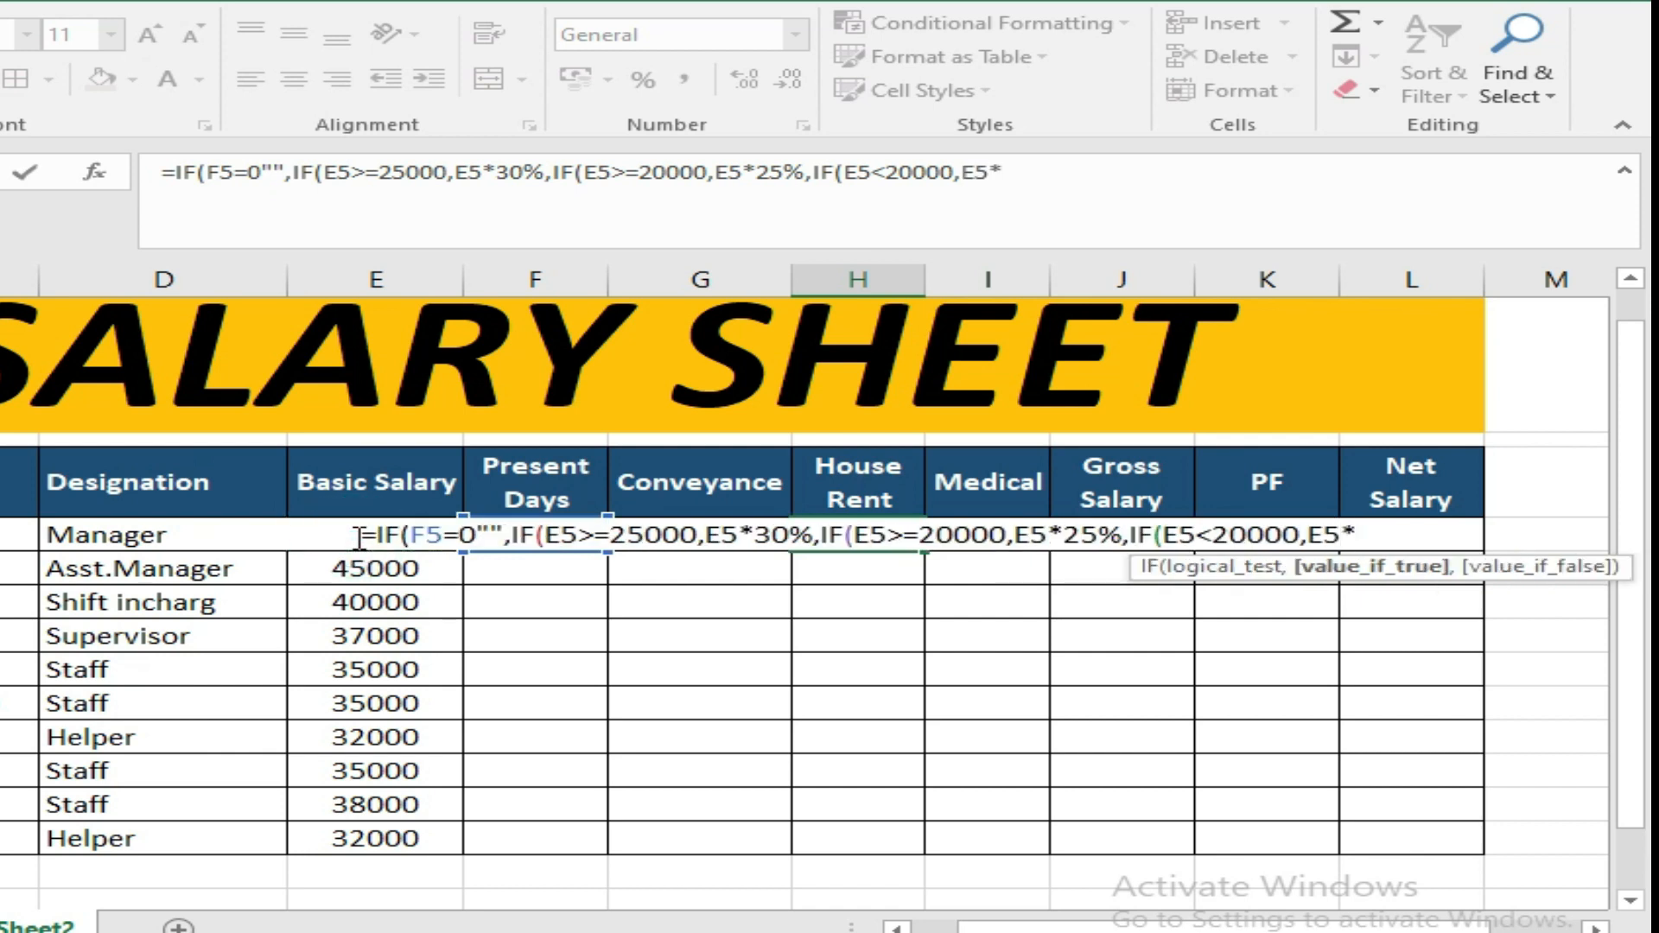
type("20")
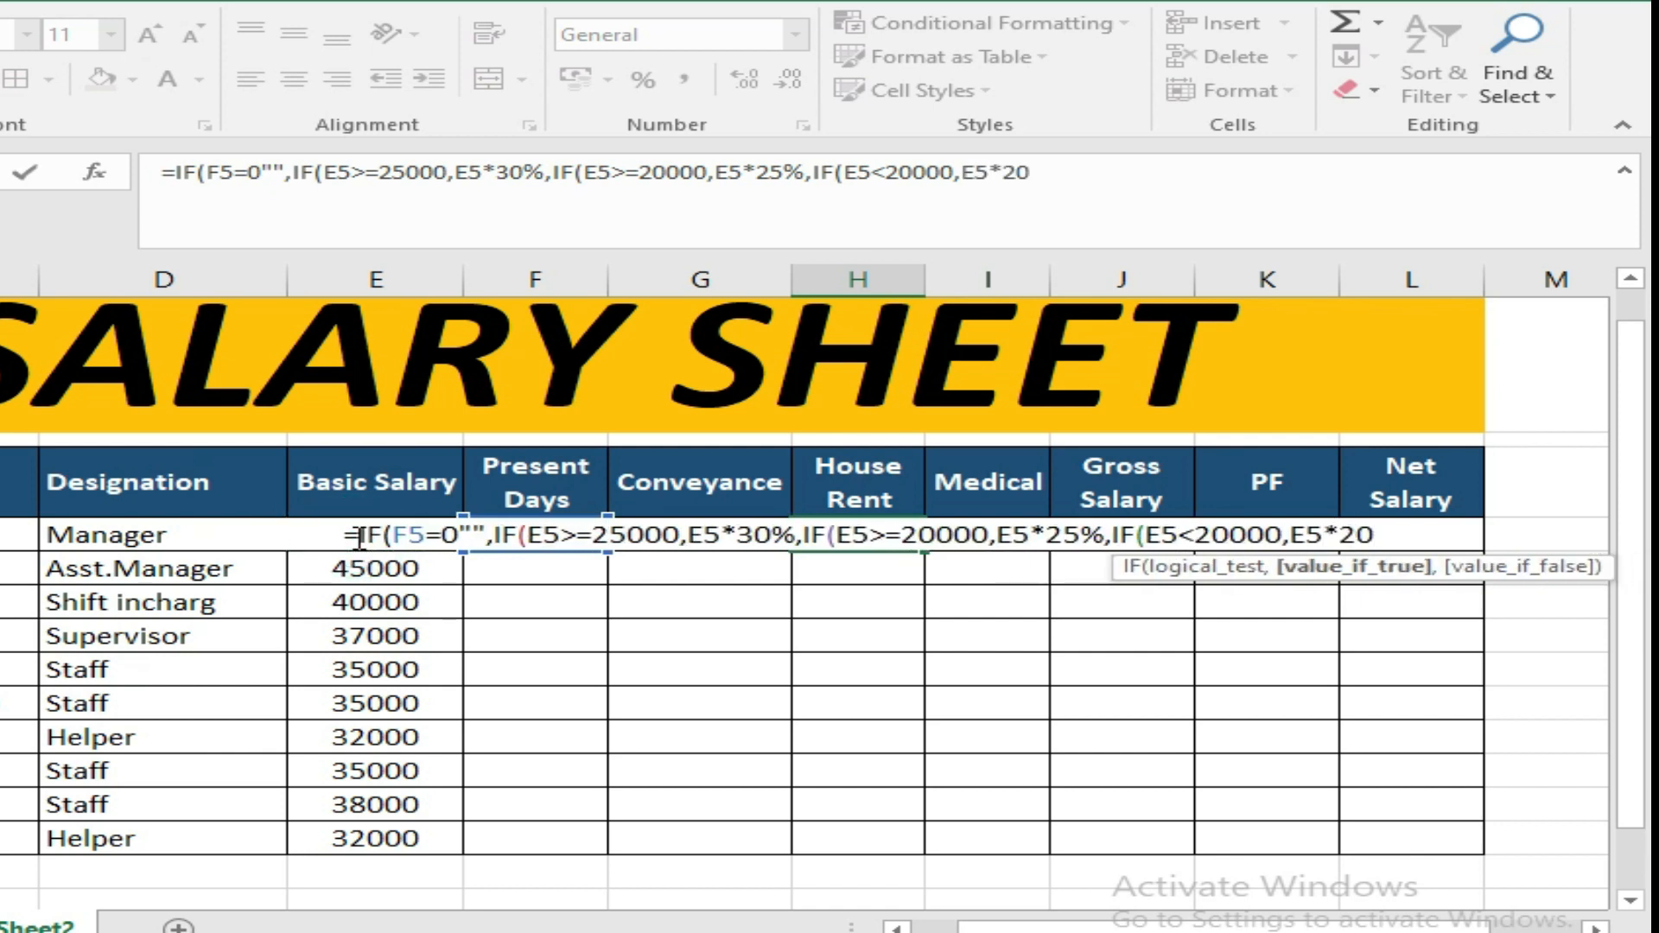
type("%")
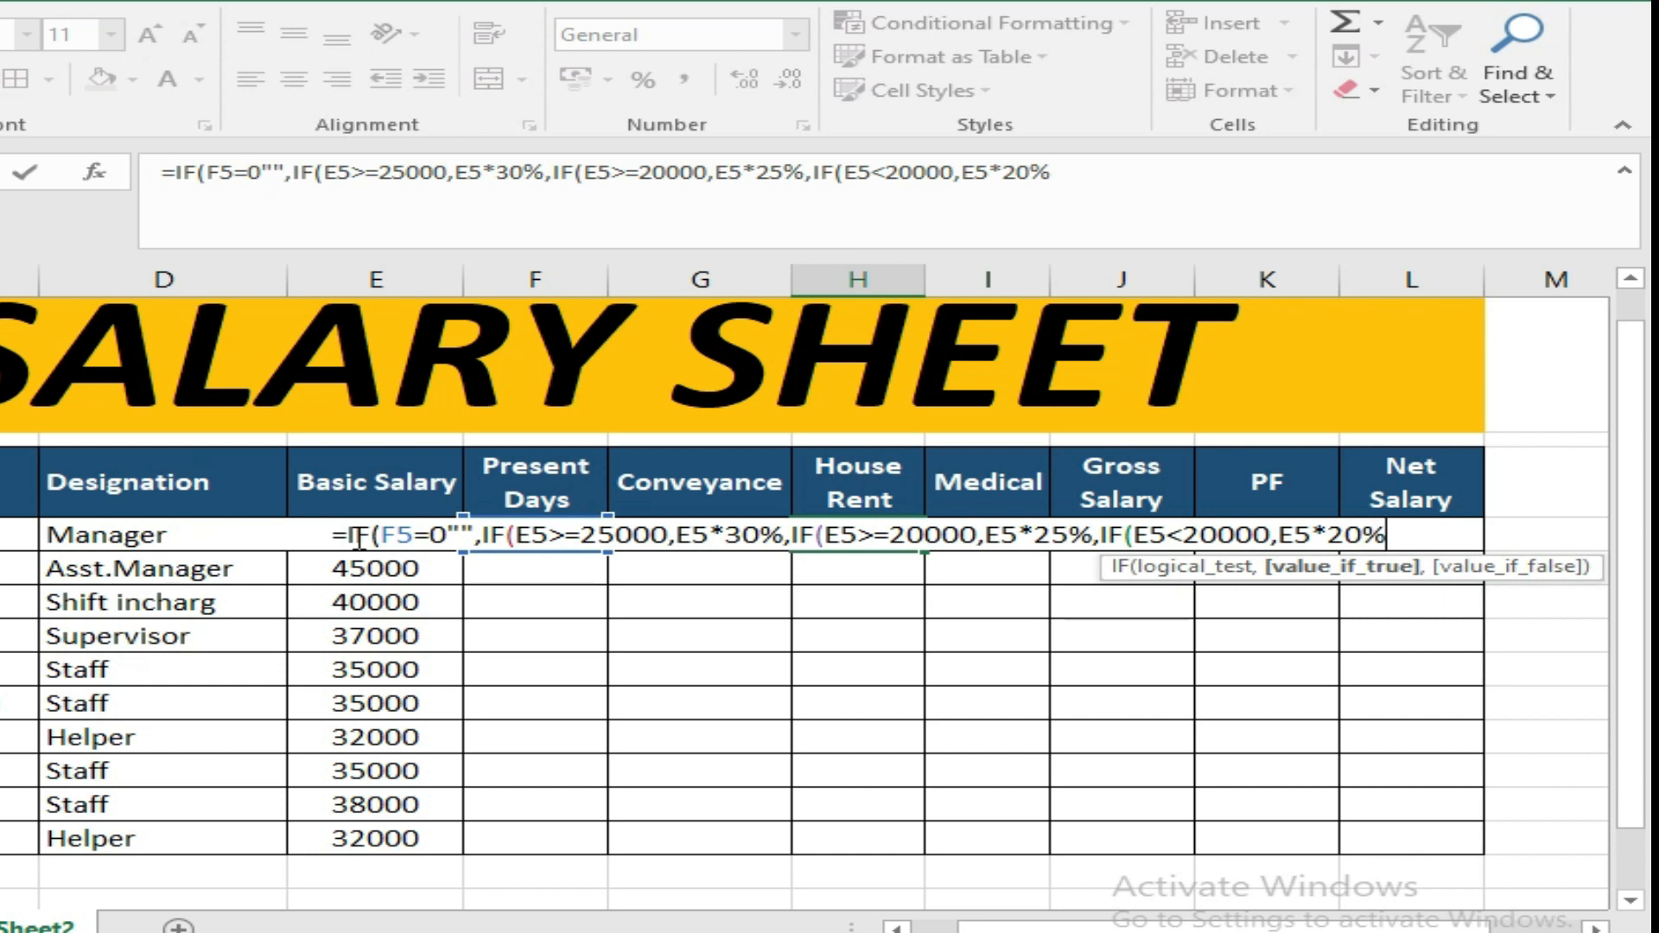
type(")")
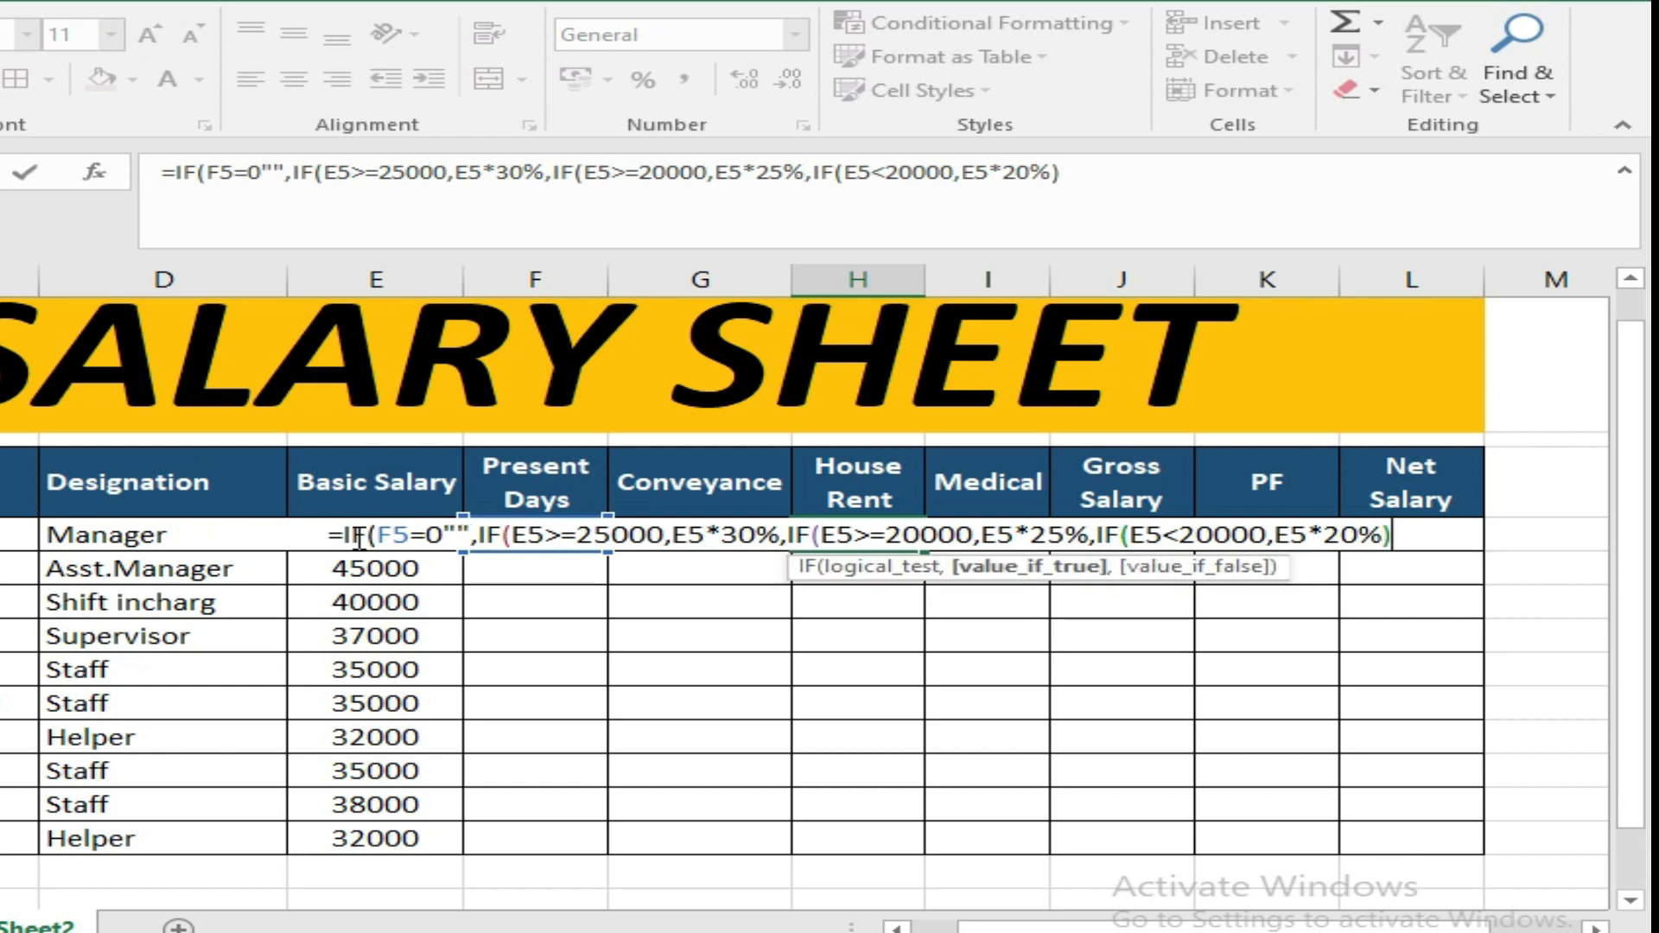
type(")))")
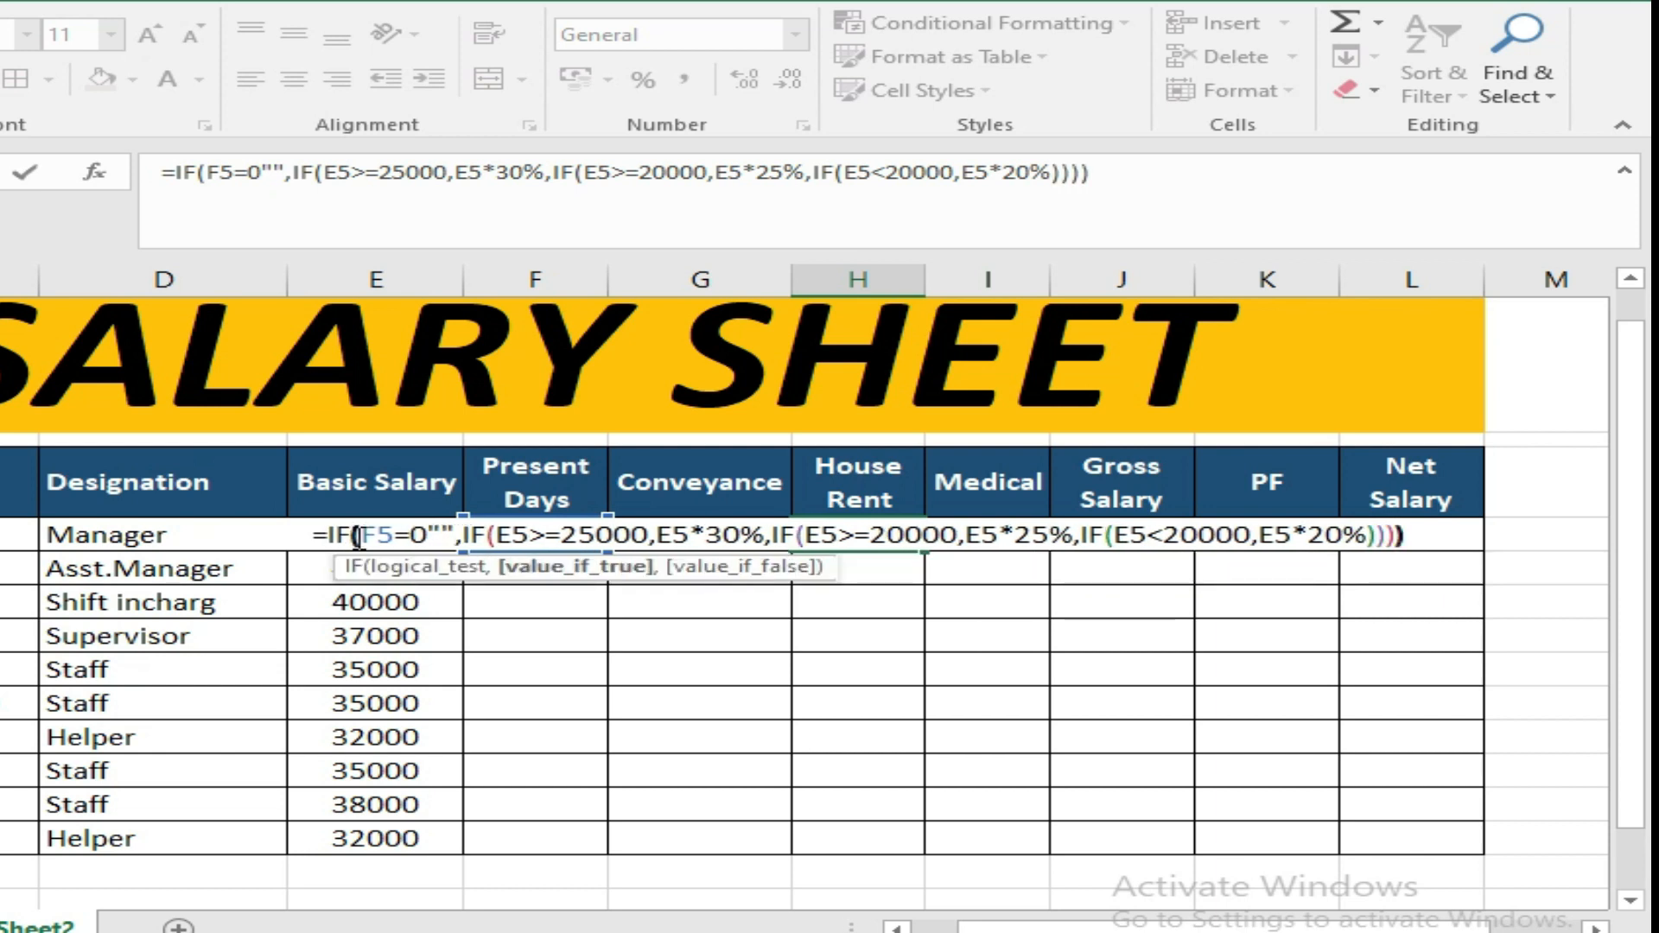
key("Return")
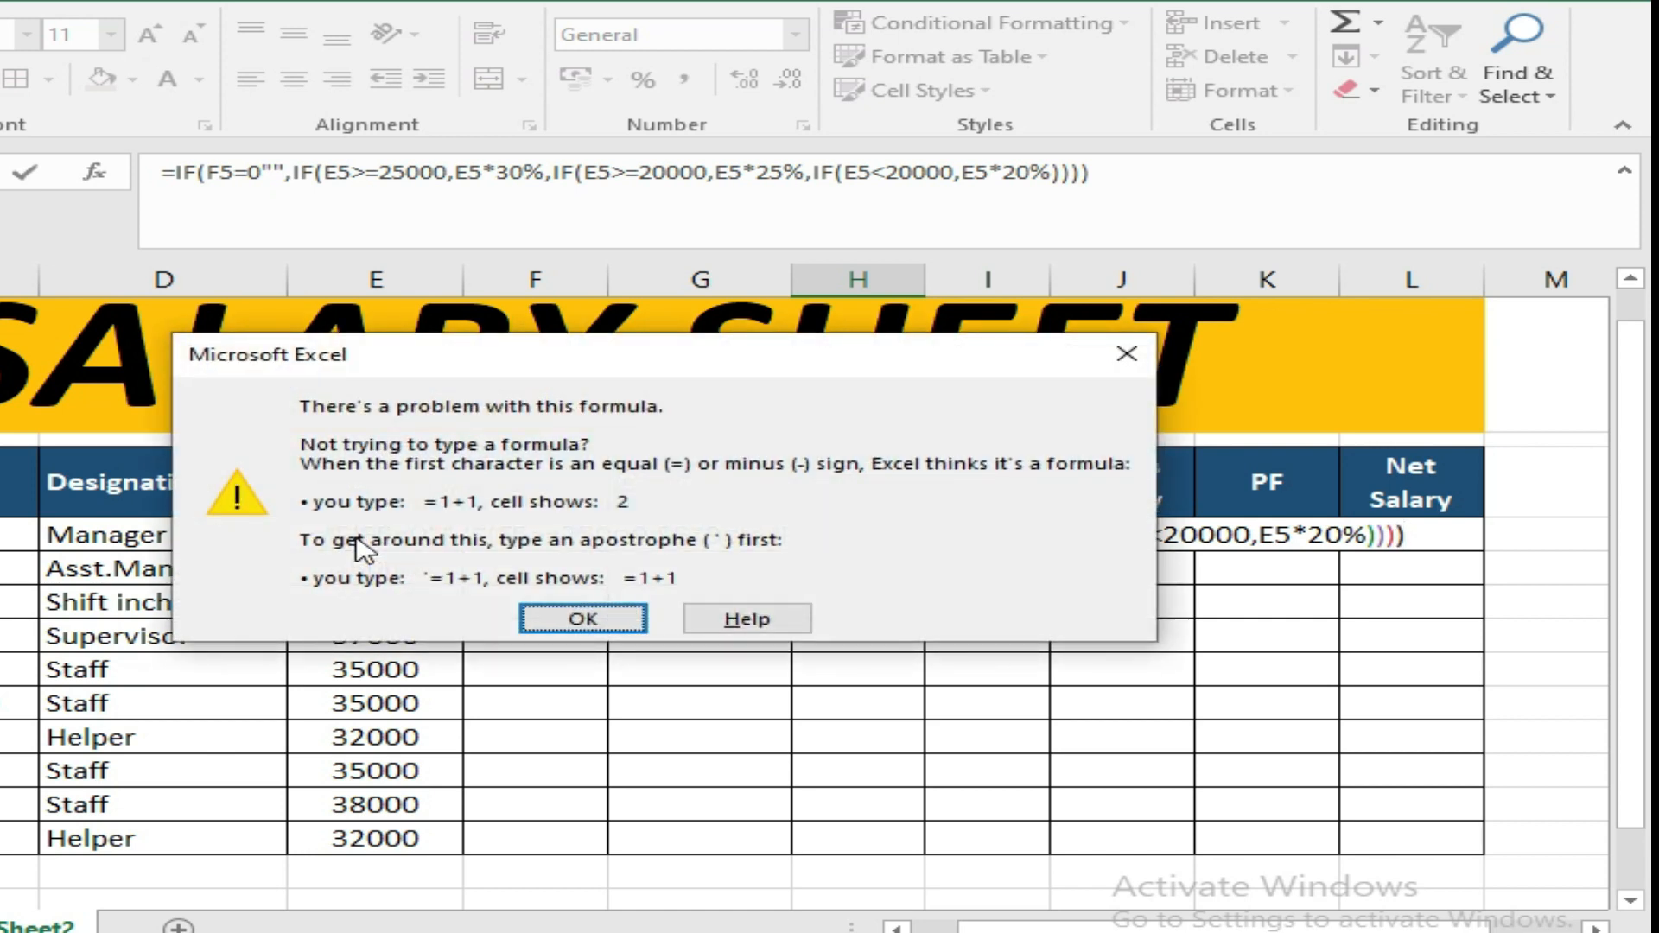
key("Return")
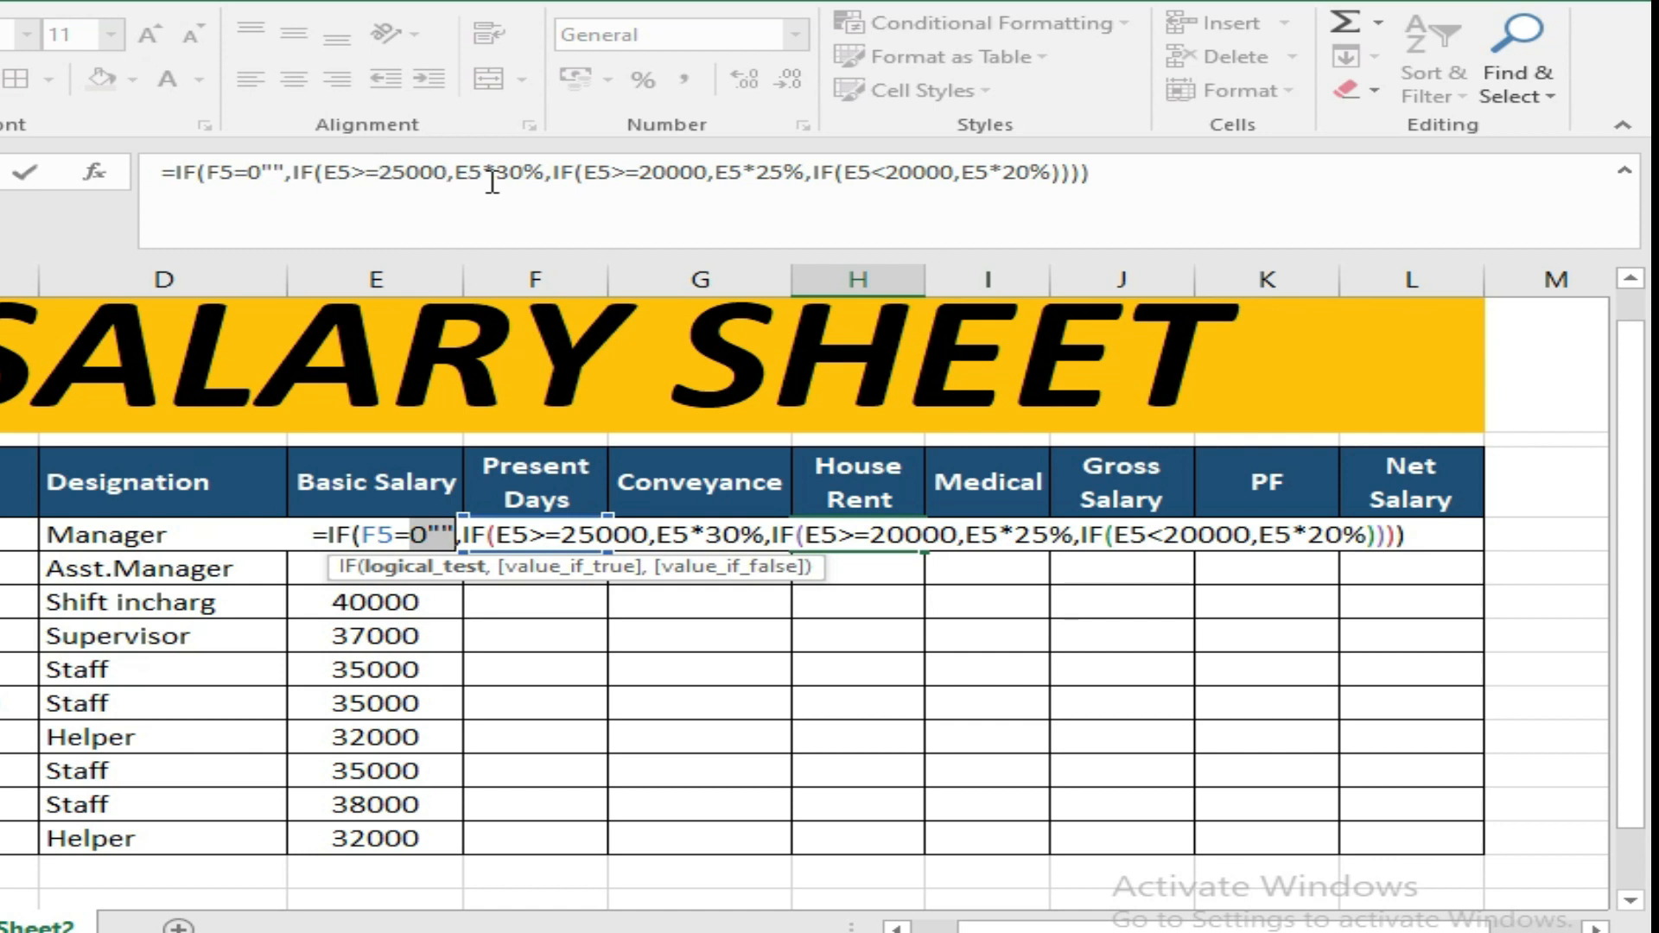
Insert the missing comma between F5=0 and the empty quotes in the H5 formula and enter it
left_click(250, 177)
left_click(261, 176)
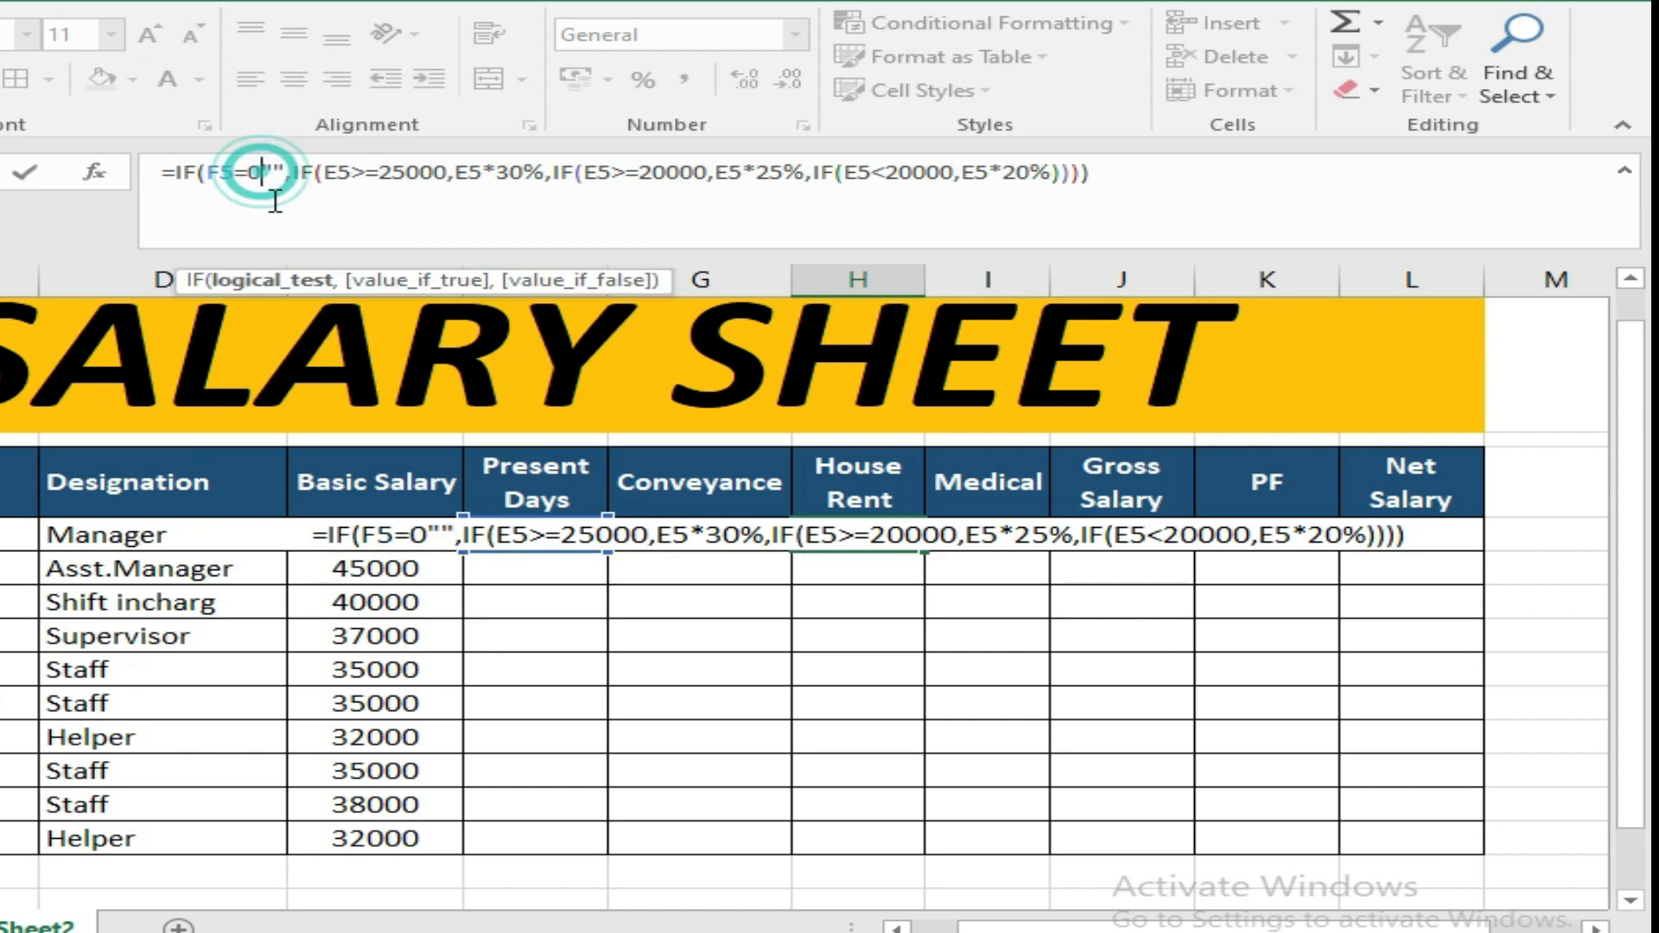
type(",")
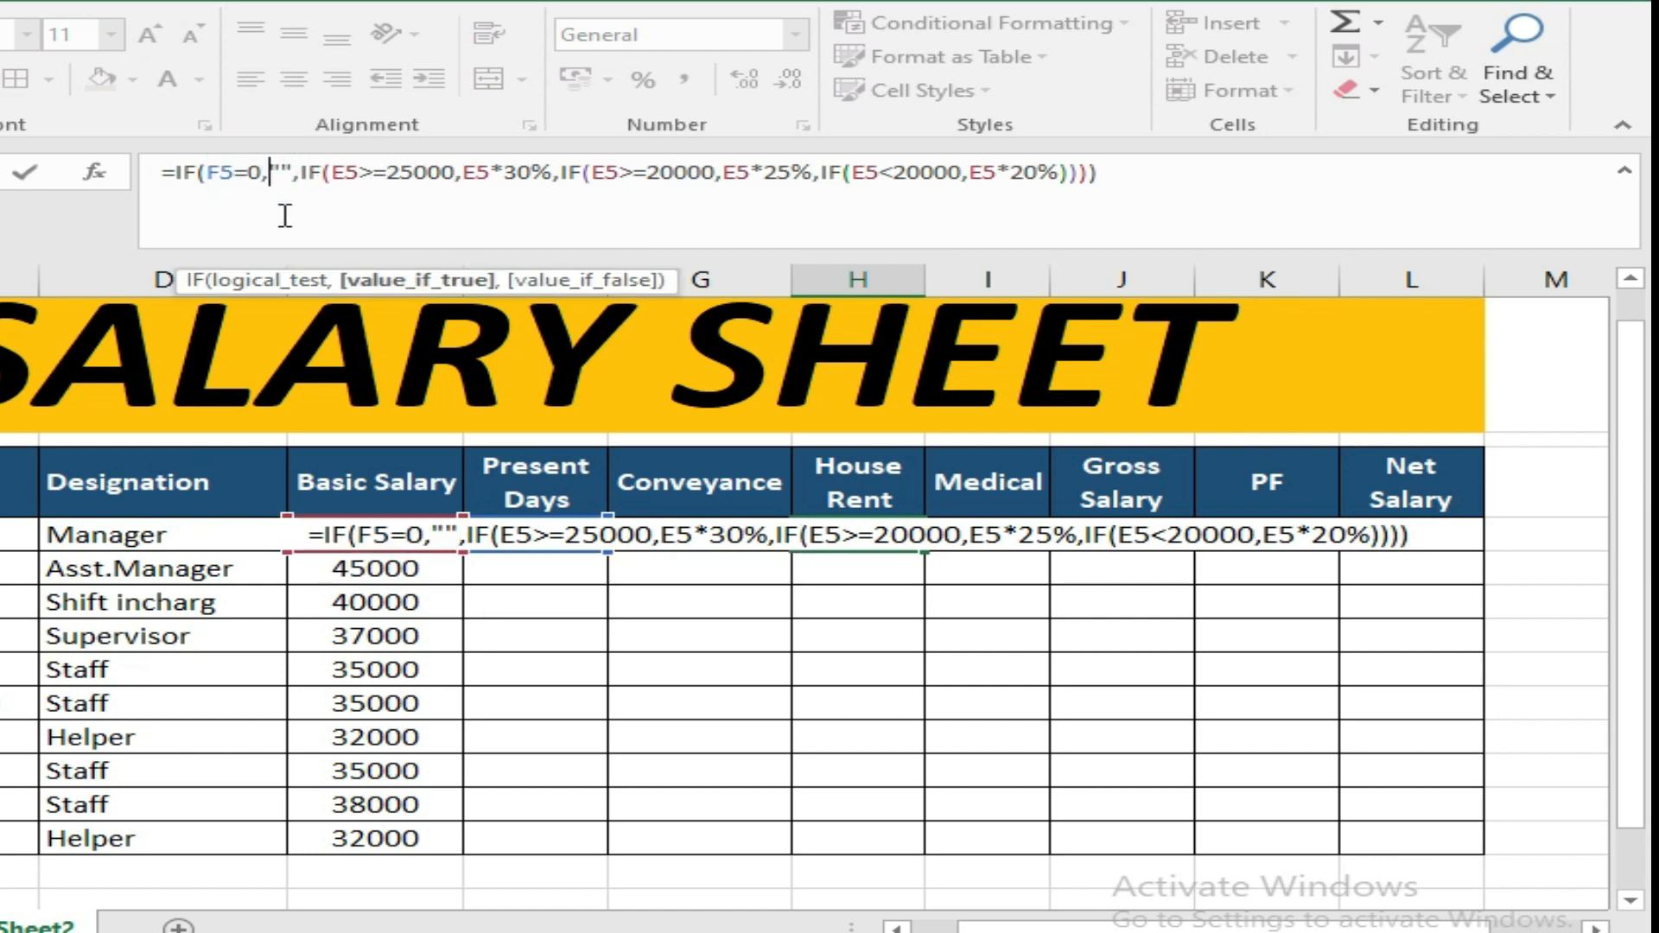
key("Return")
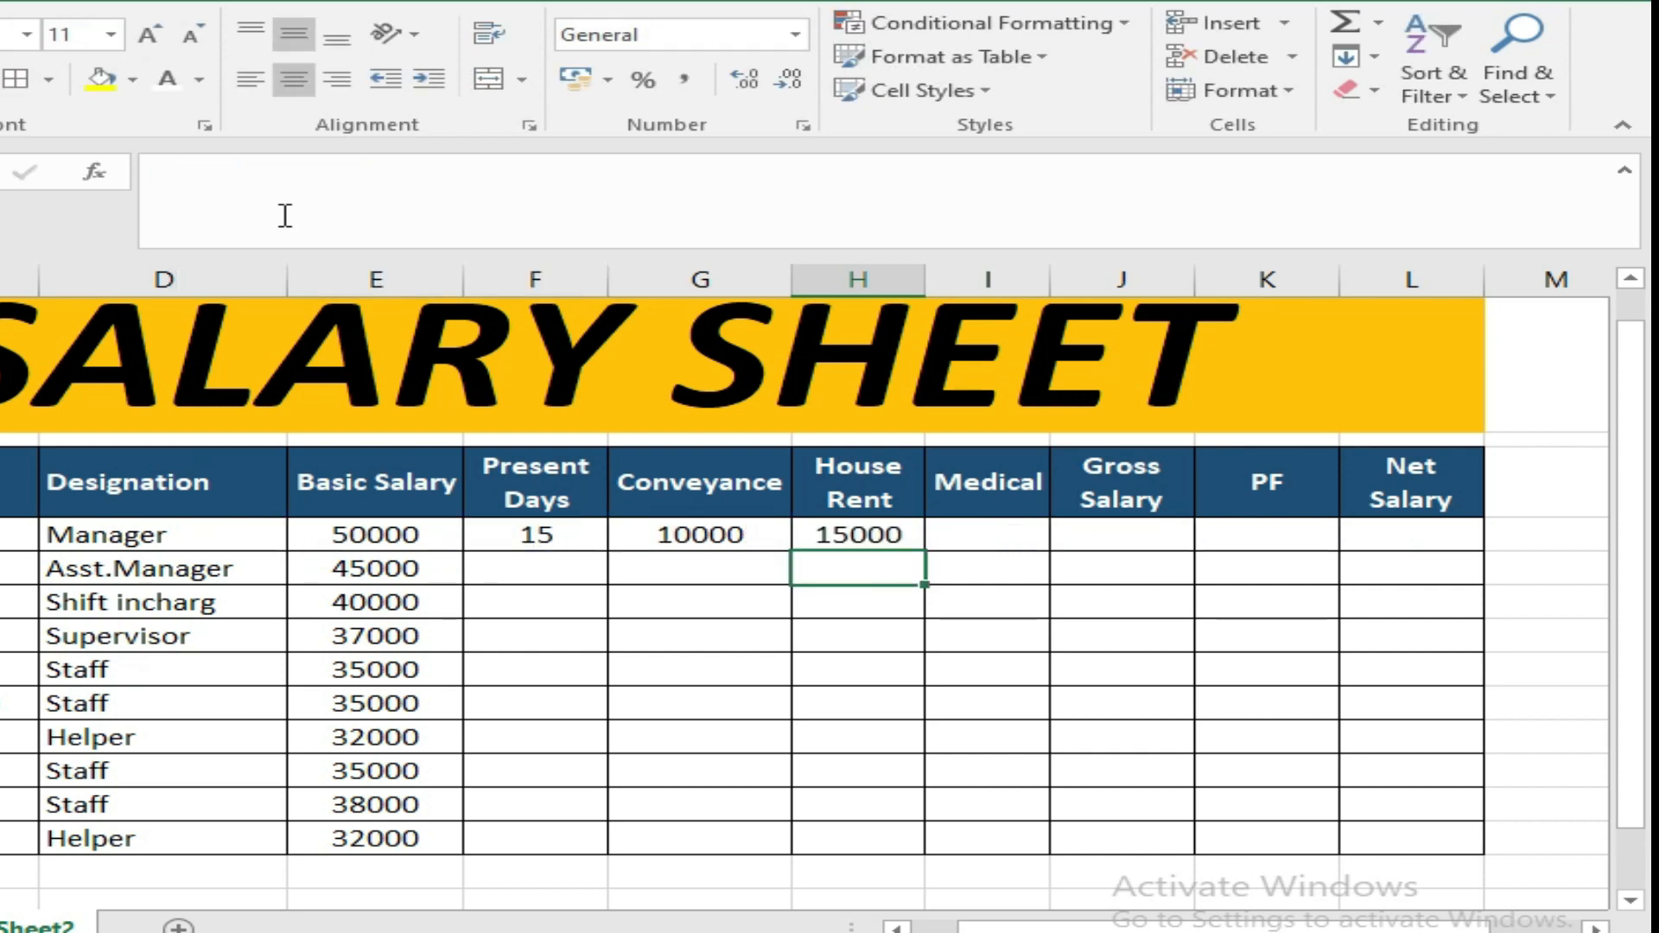
Start the Medical formula in I5 with an IF testing Present Days for zero: =IF(F5=0"",
left_click(940, 535)
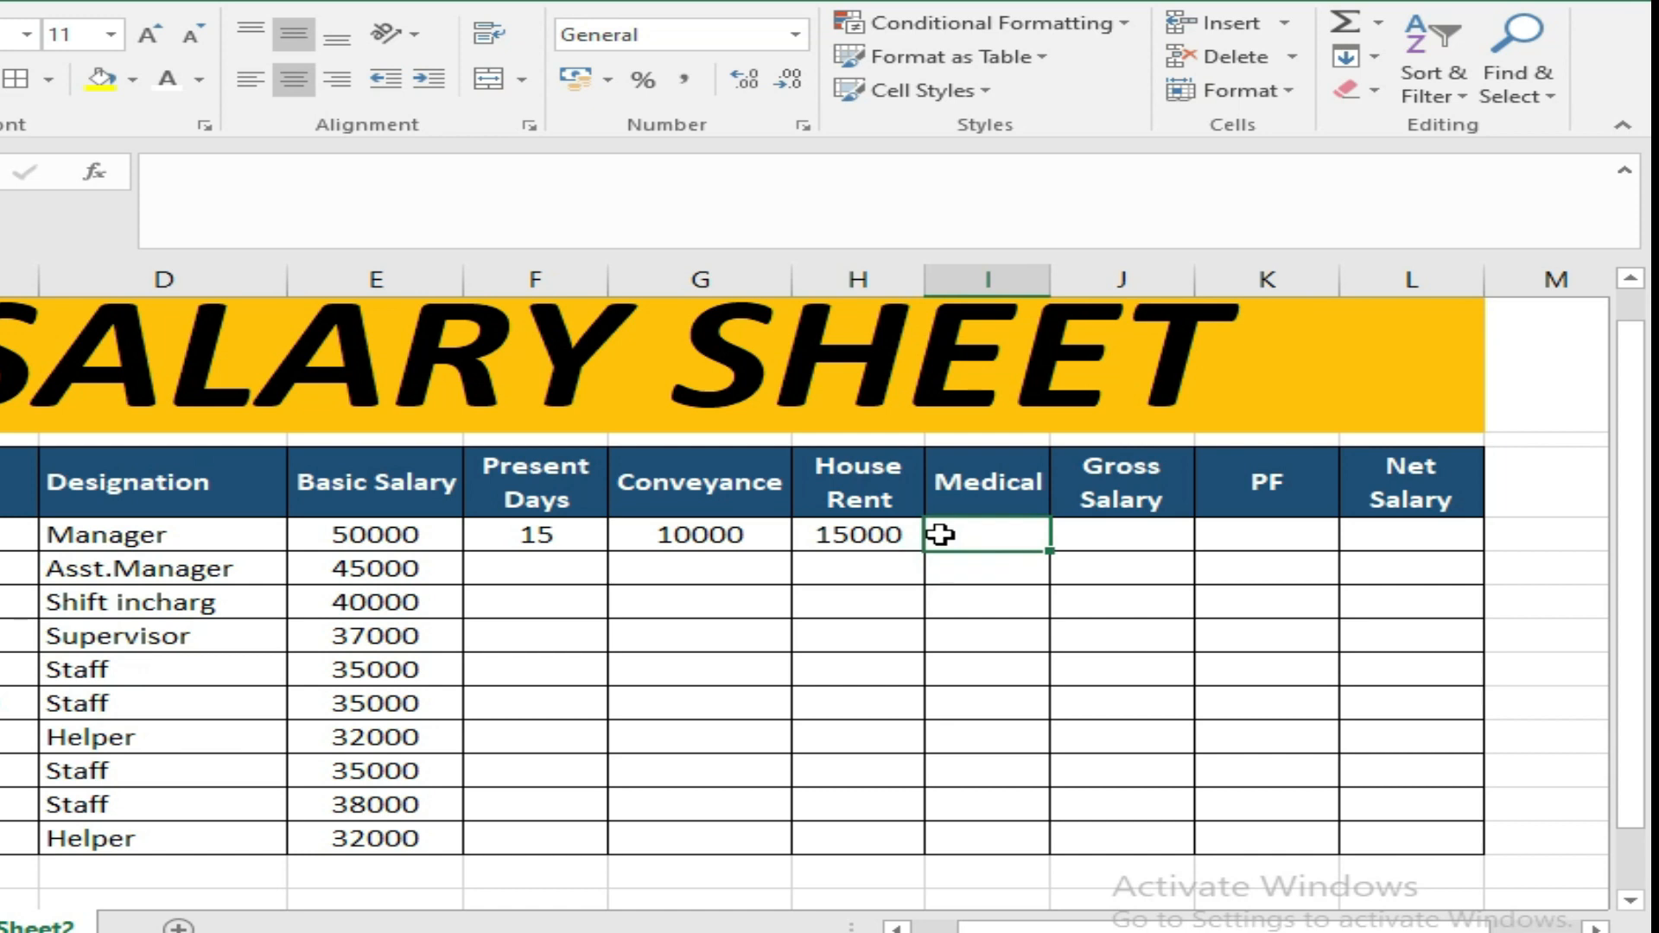
type("=")
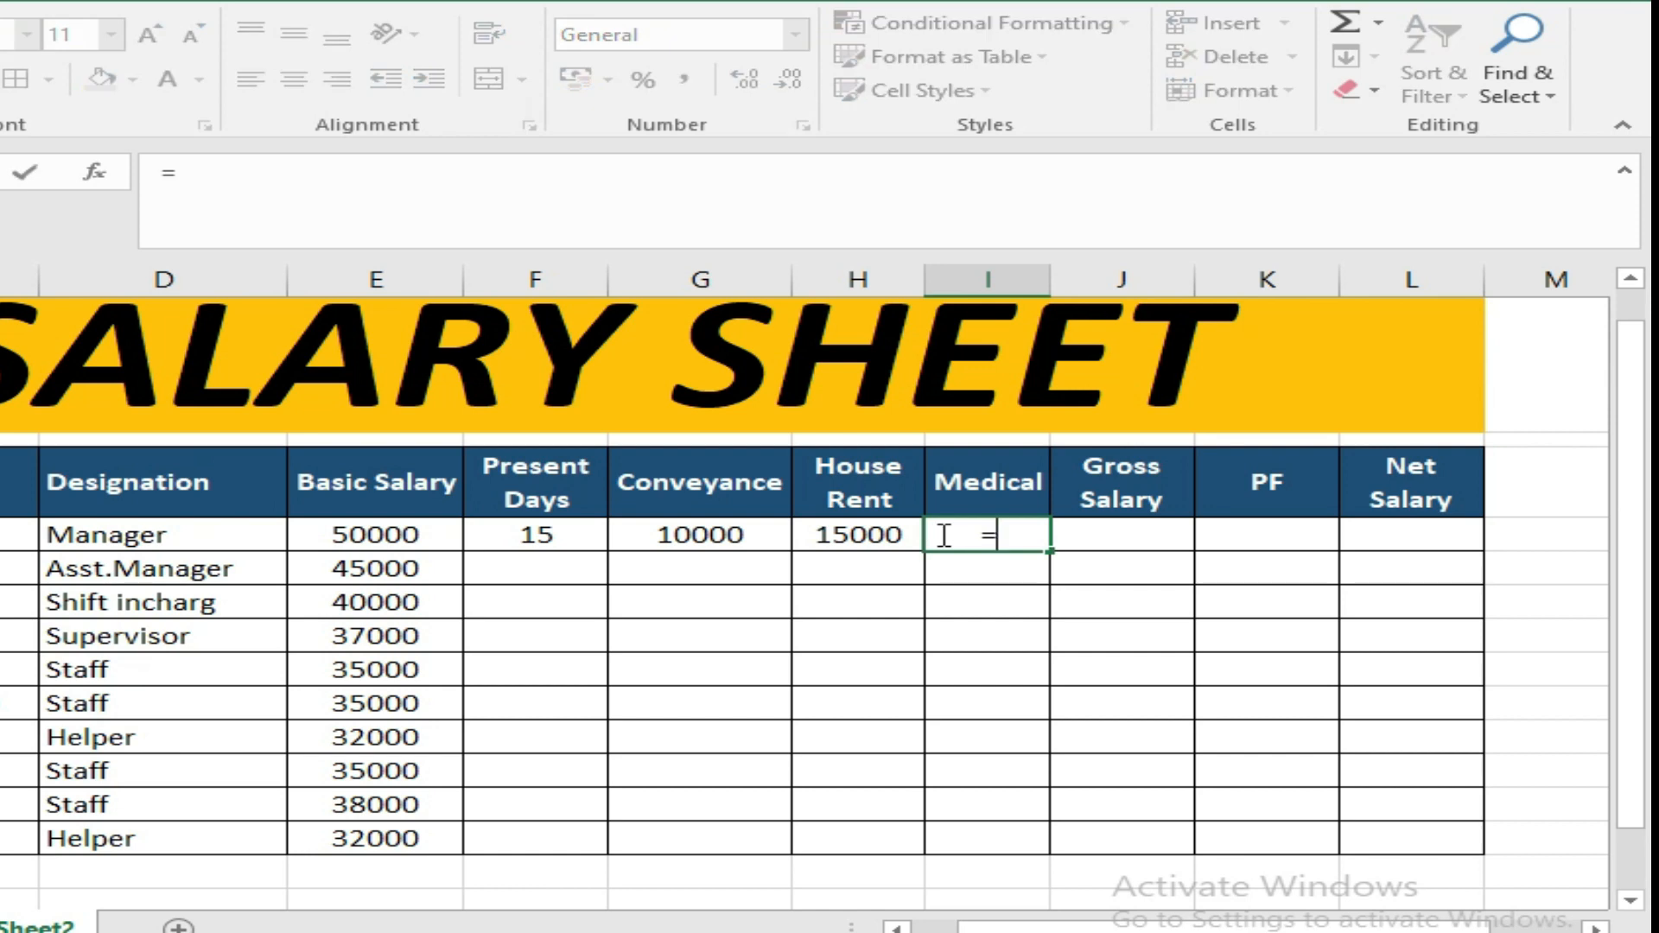
type("if")
key("Tab")
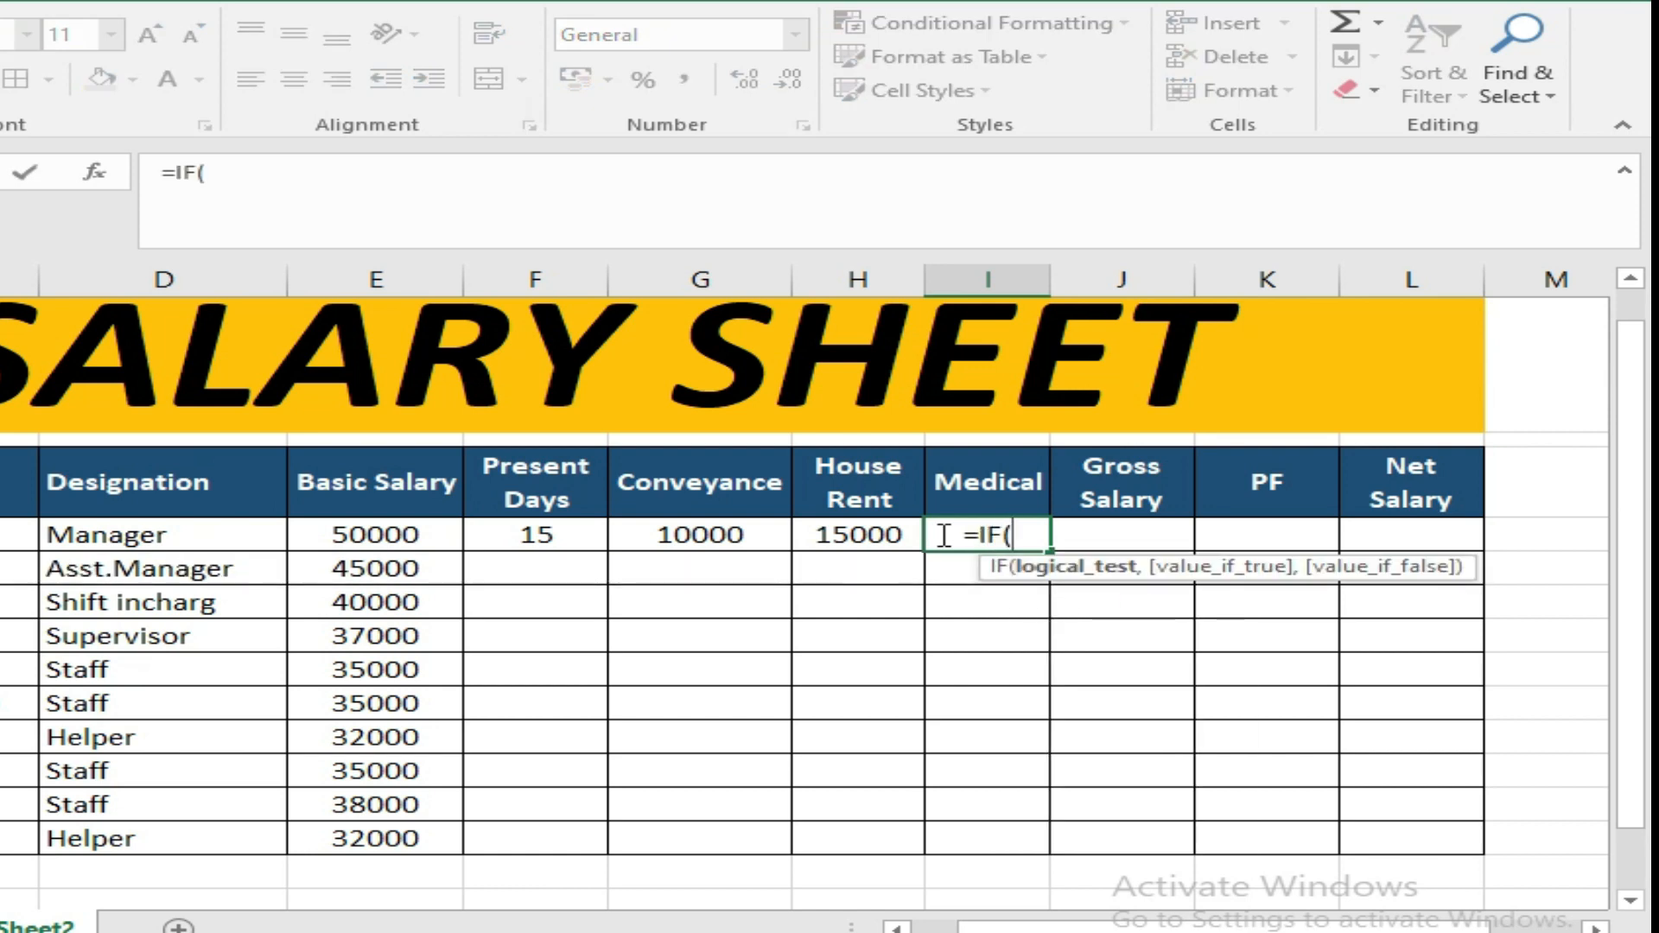
left_click(581, 529)
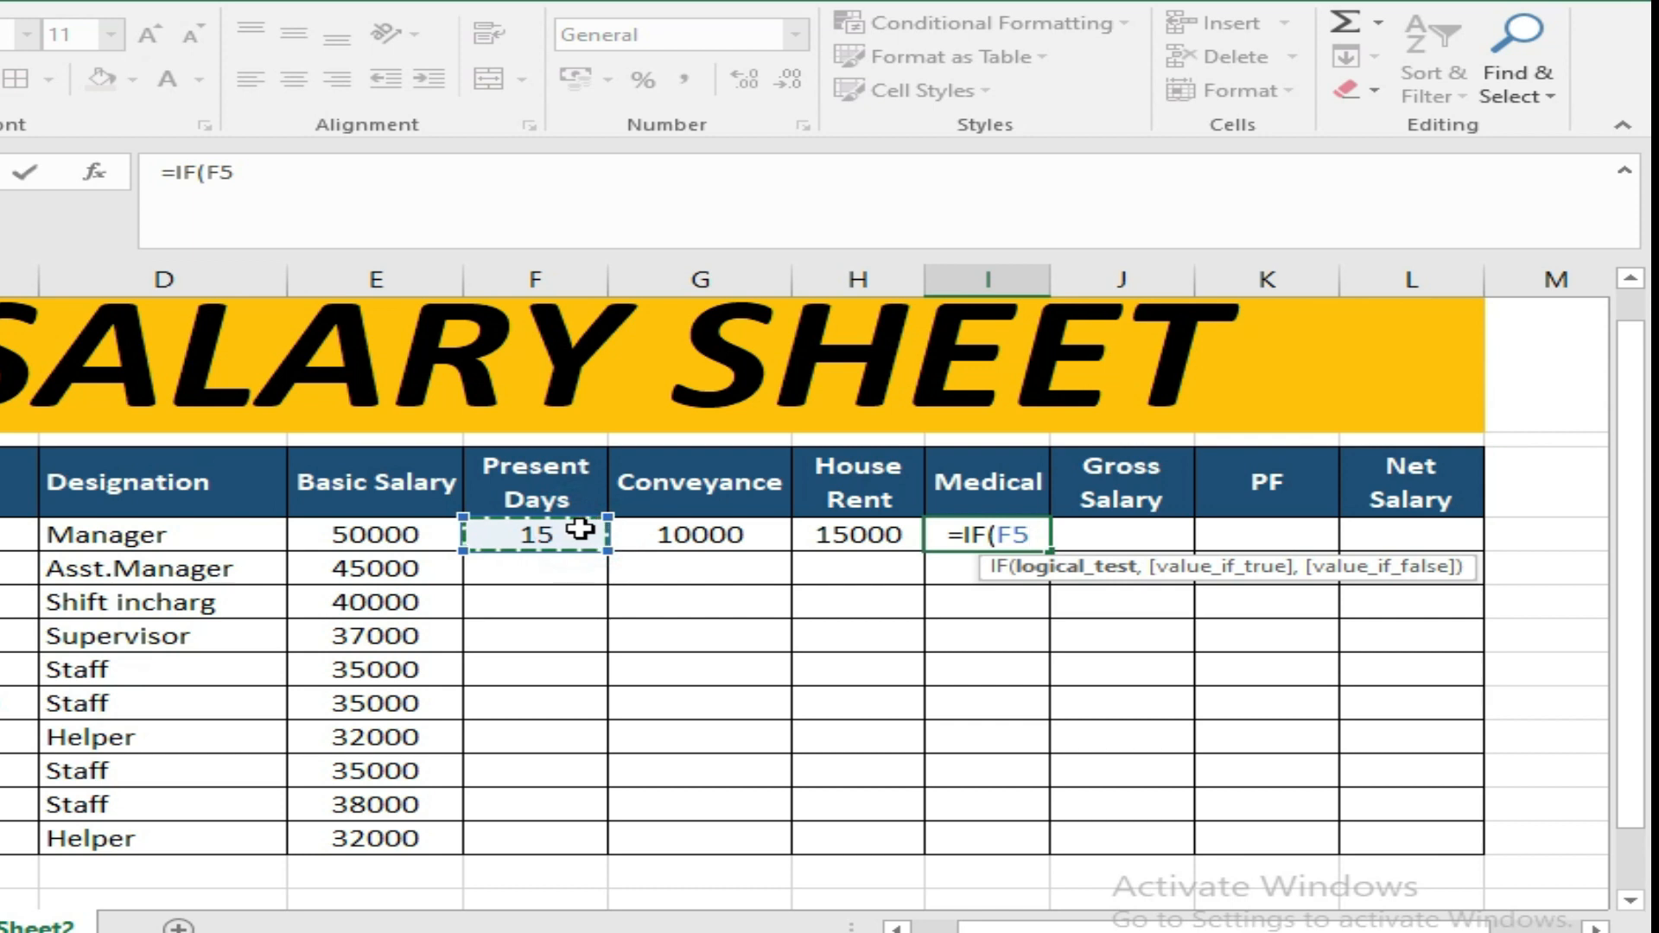
type("=0")
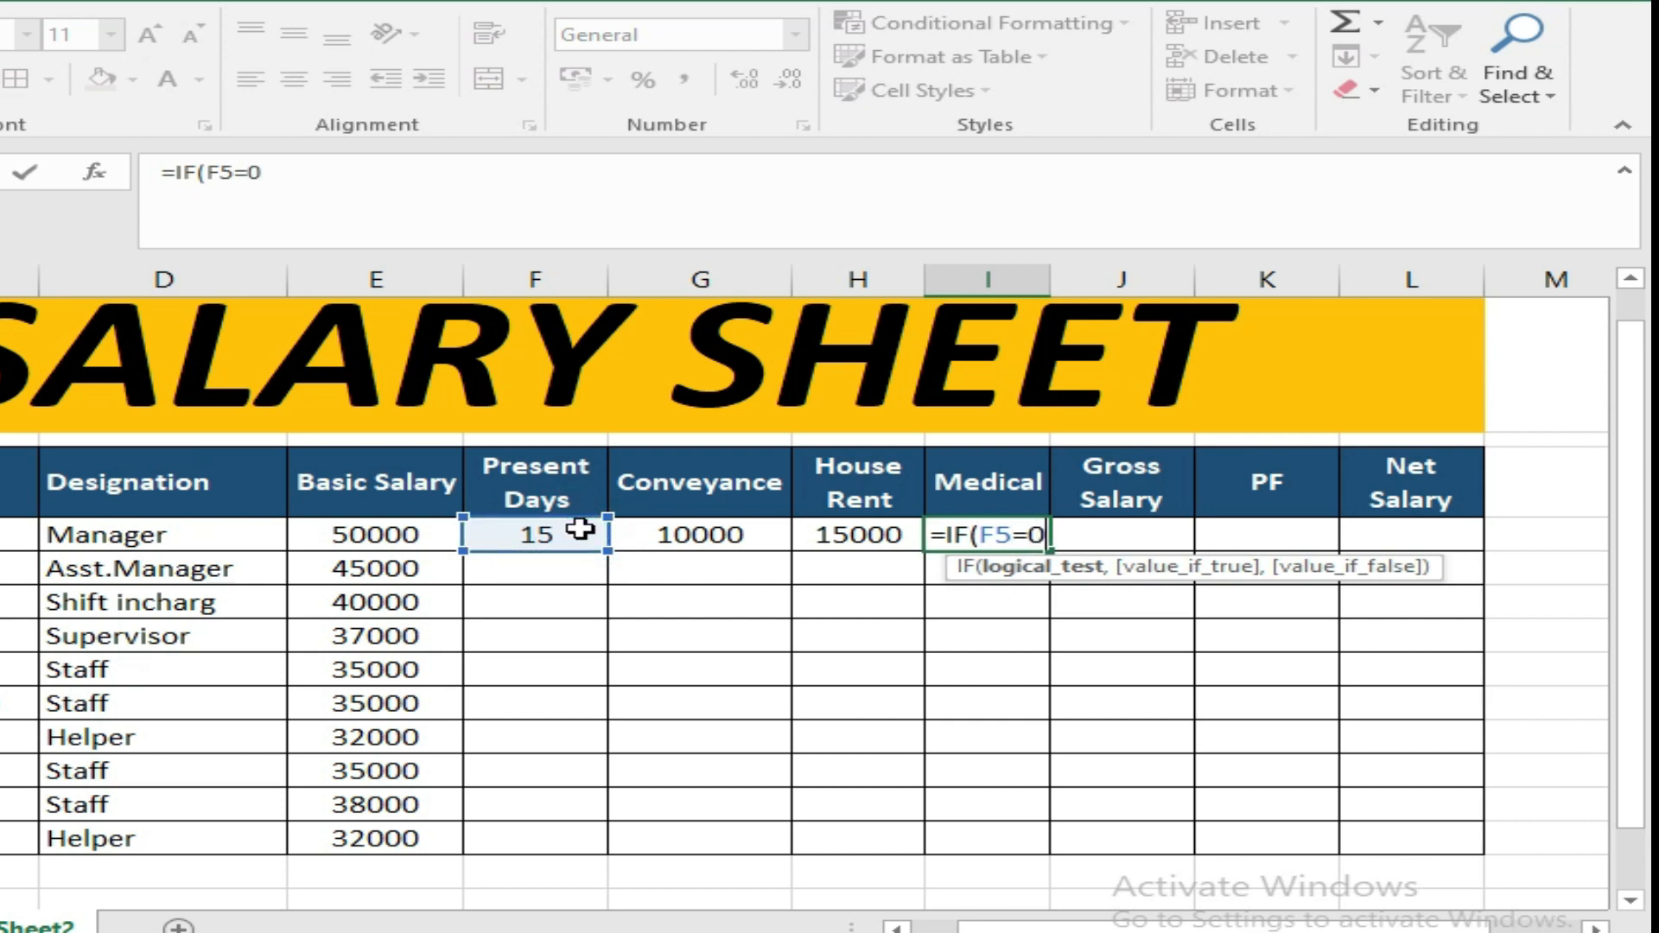
type("\"\",")
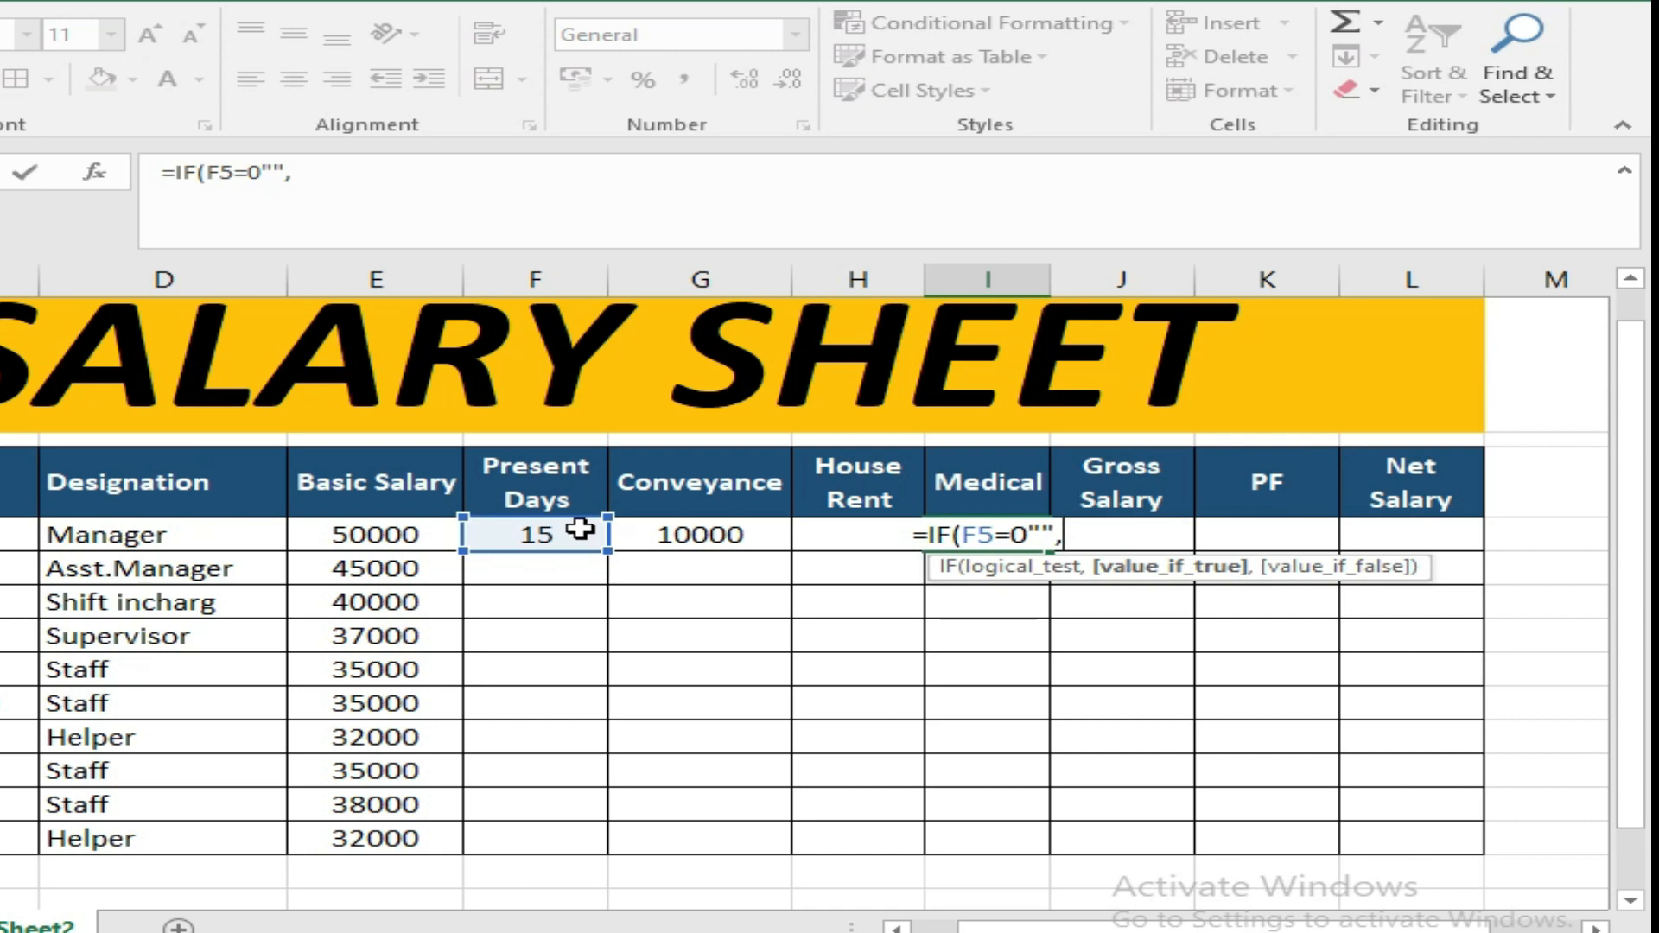
Add E5*10% as the next argument of the I5 Medical formula, close the IF and try to enter the formula
left_click(393, 534)
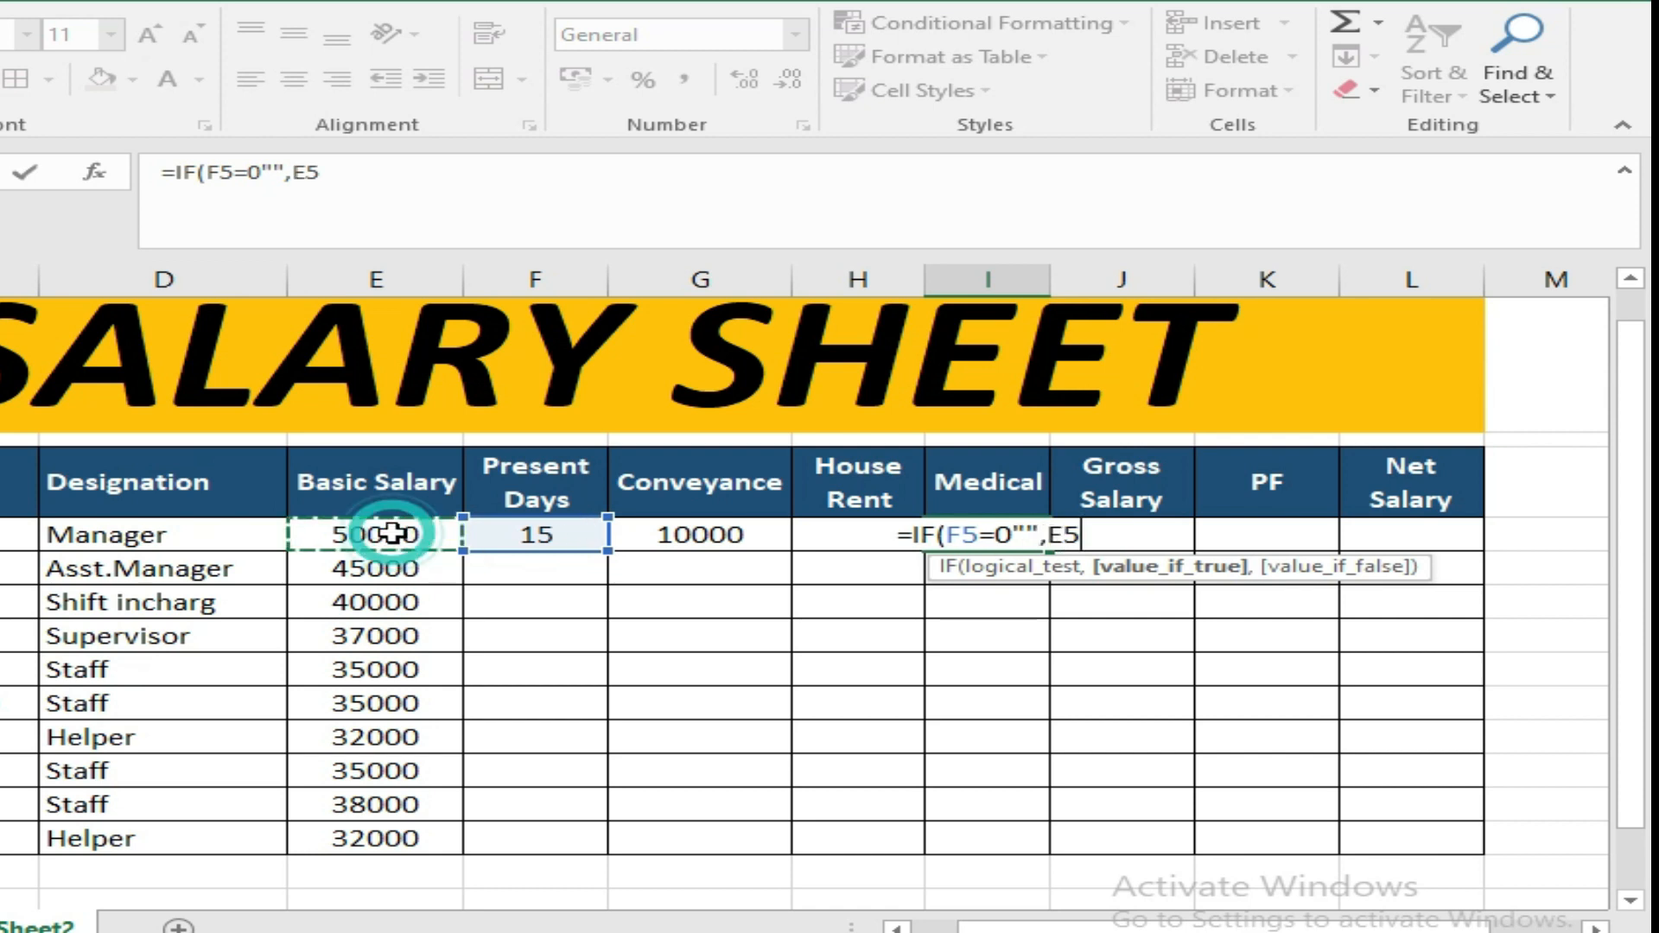
type("*1")
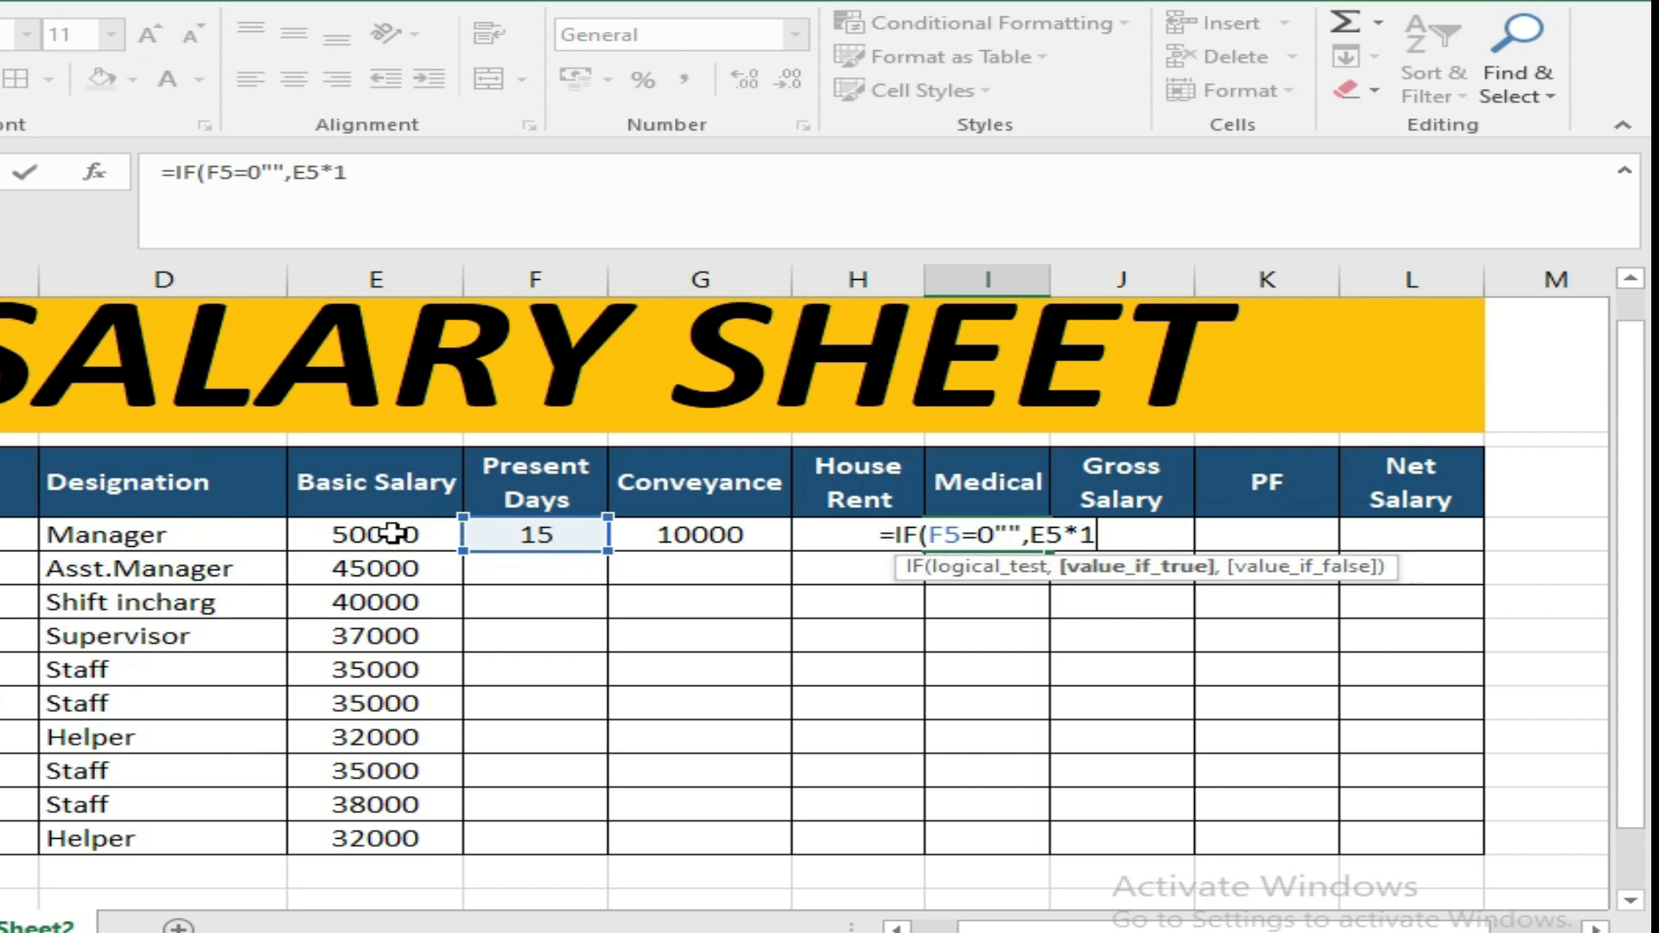
type("0%")
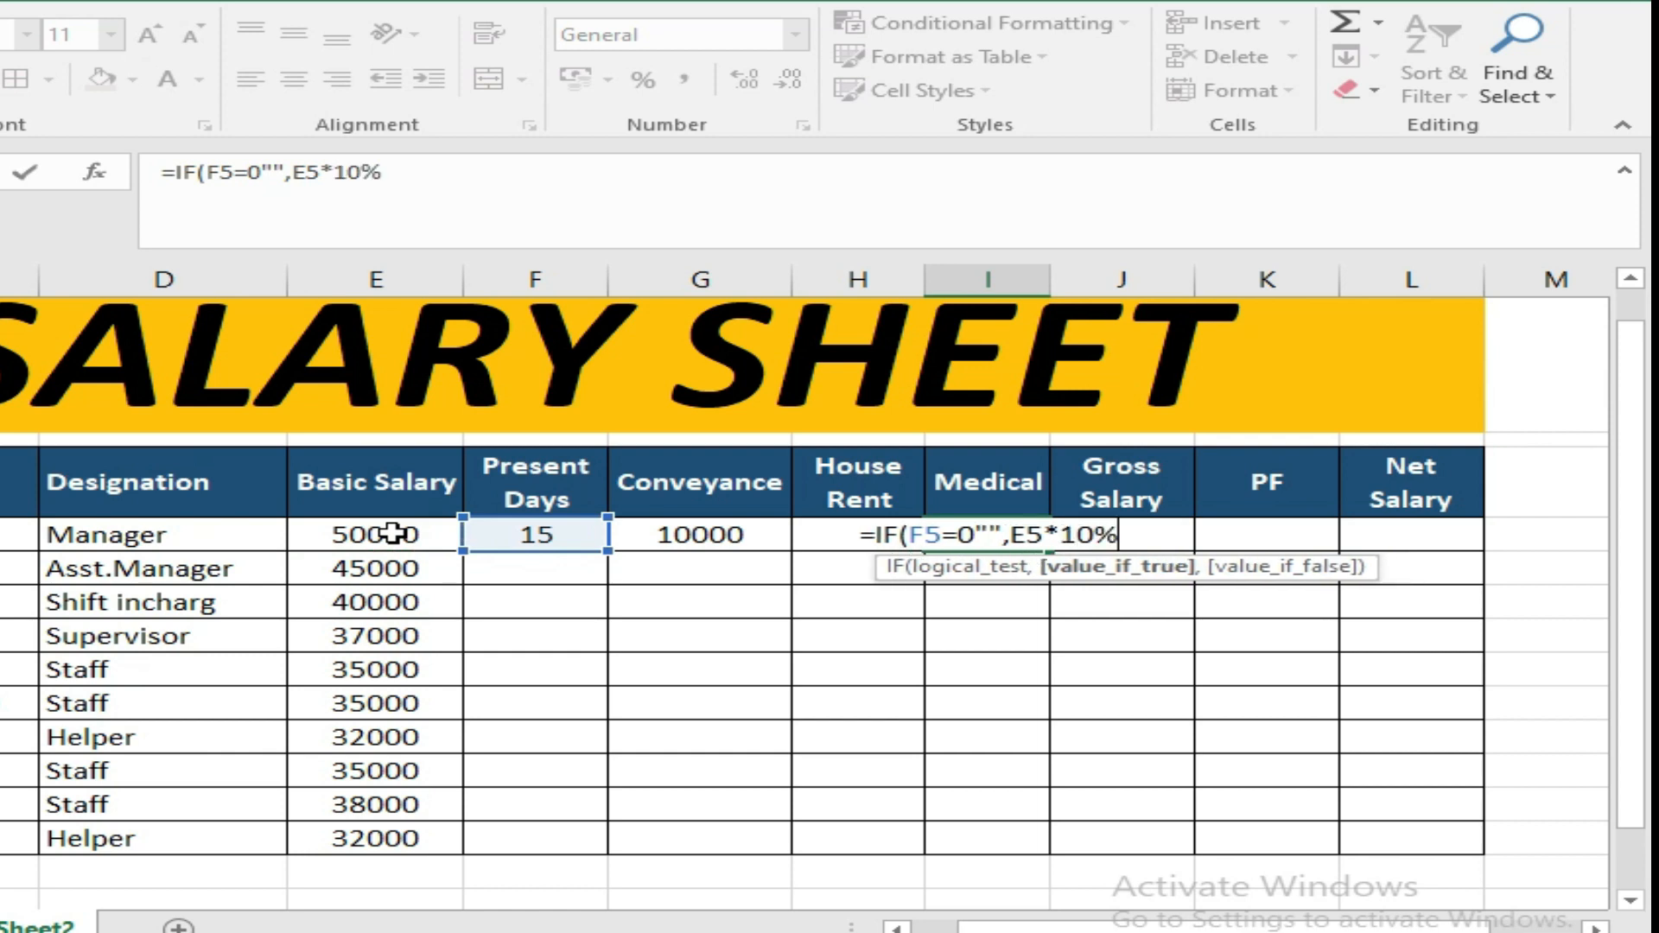
type(")")
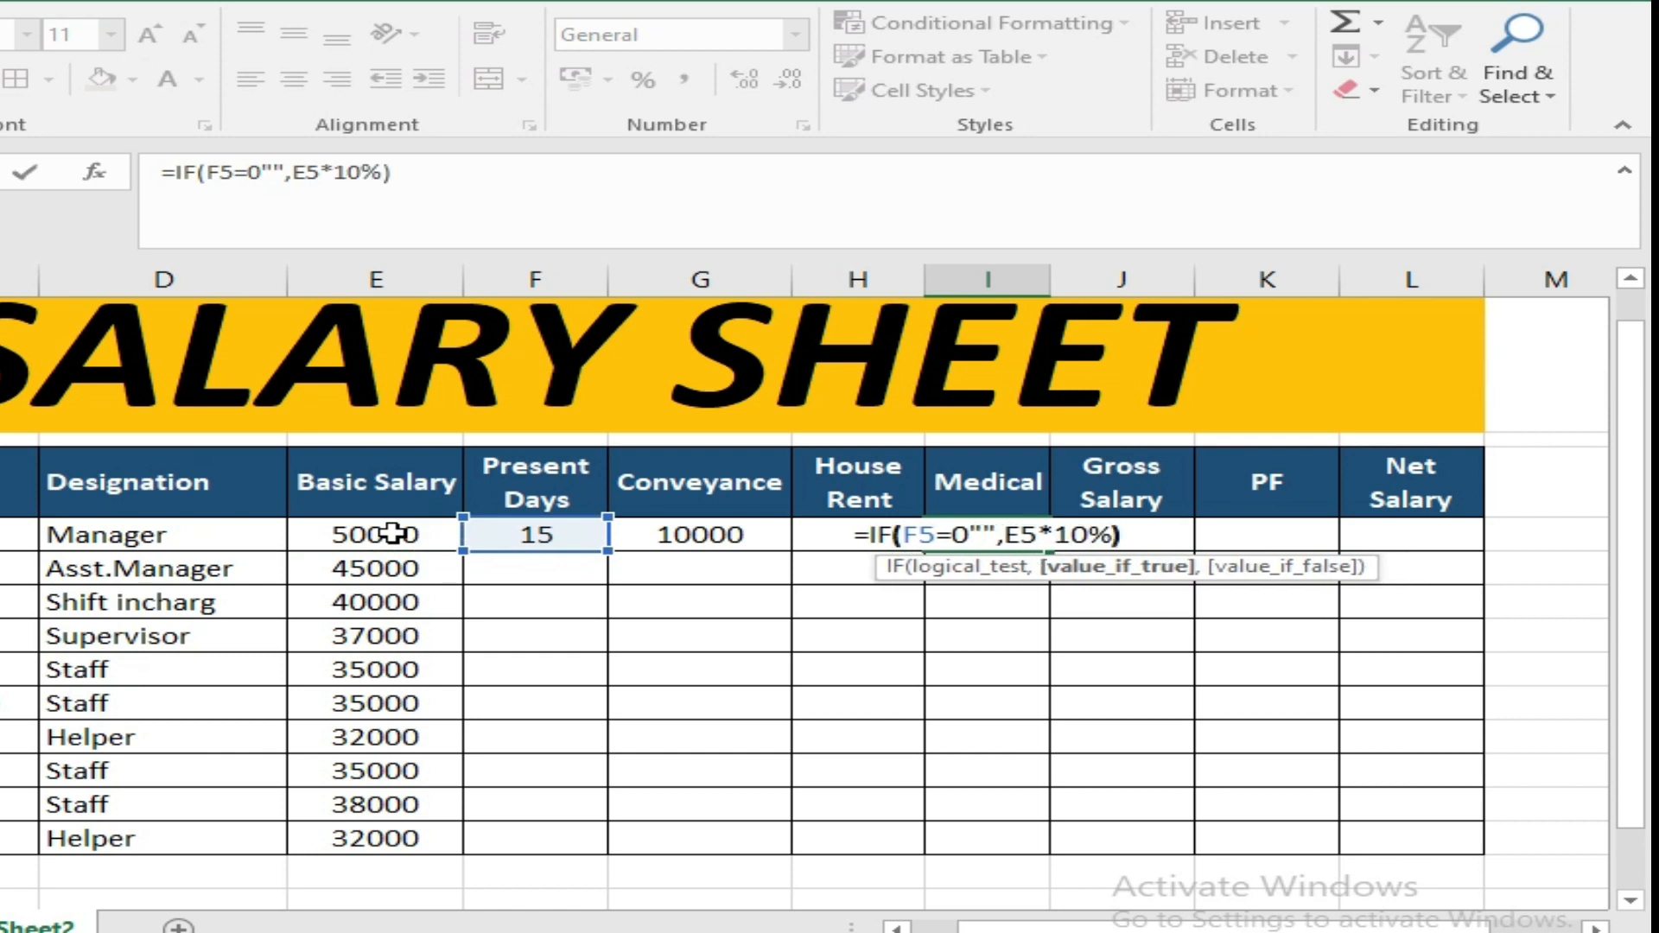
key("Return")
key("Return")
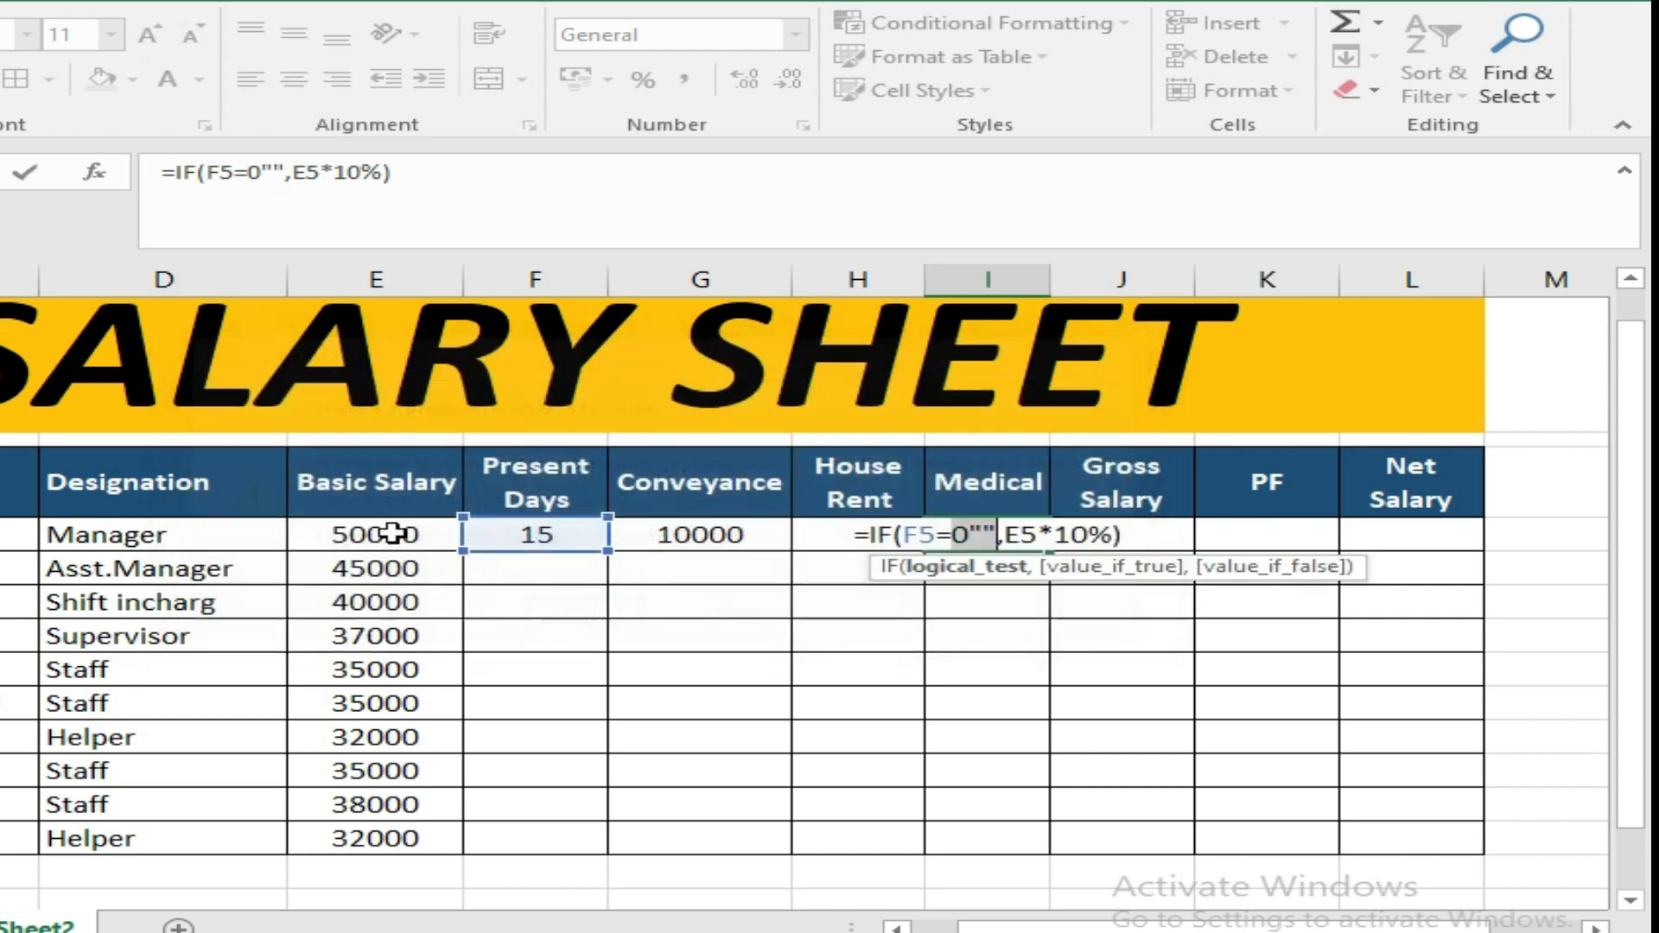
Insert the missing comma between F5=0 and the empty quotes in the I5 formula and enter it
left_click(259, 172)
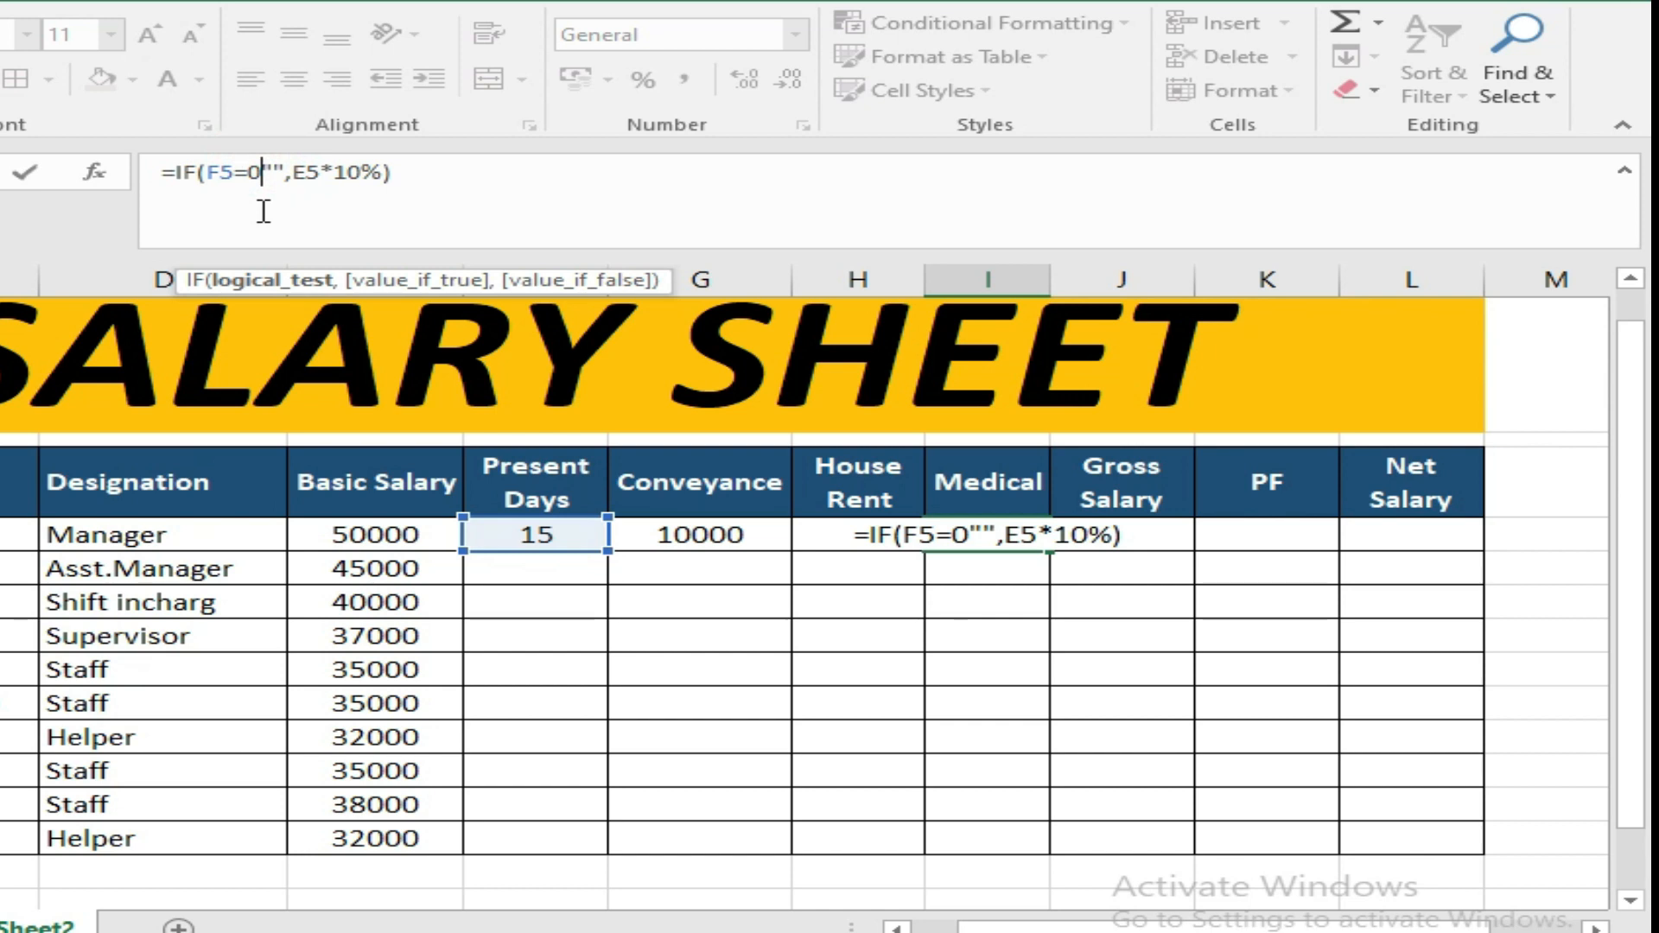
type(",")
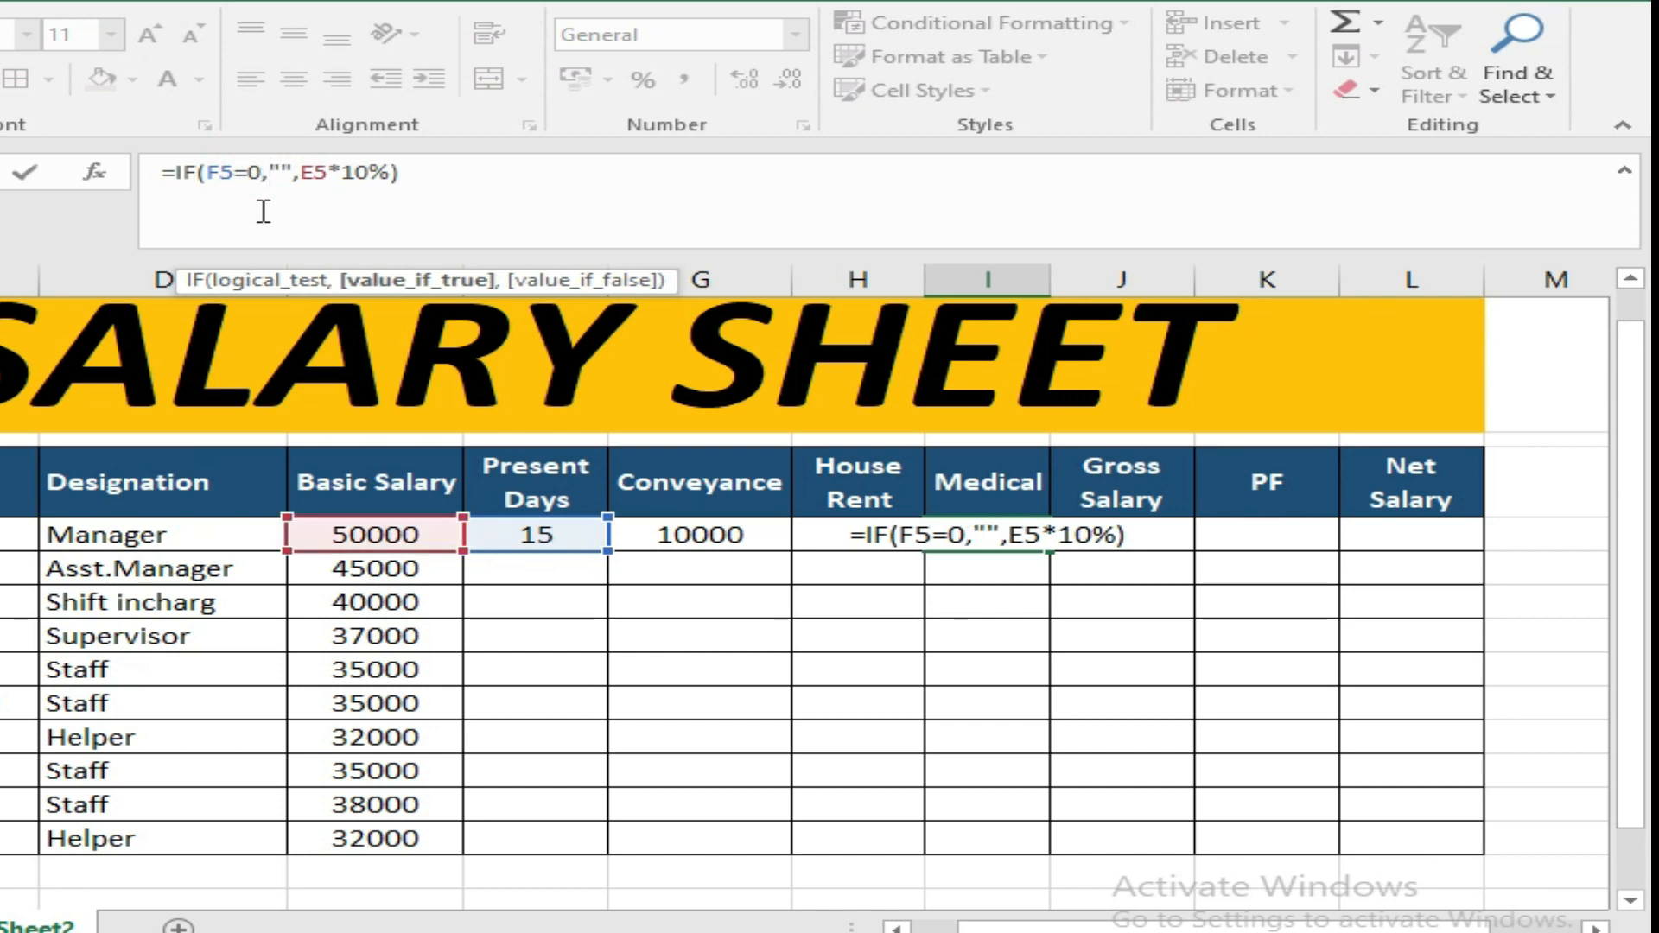
key("Return")
Start the Gross Salary formula in J5 with an IF that returns blank for zero Present Days: =IF(F5=0,"",
key("Up")
key("Right")
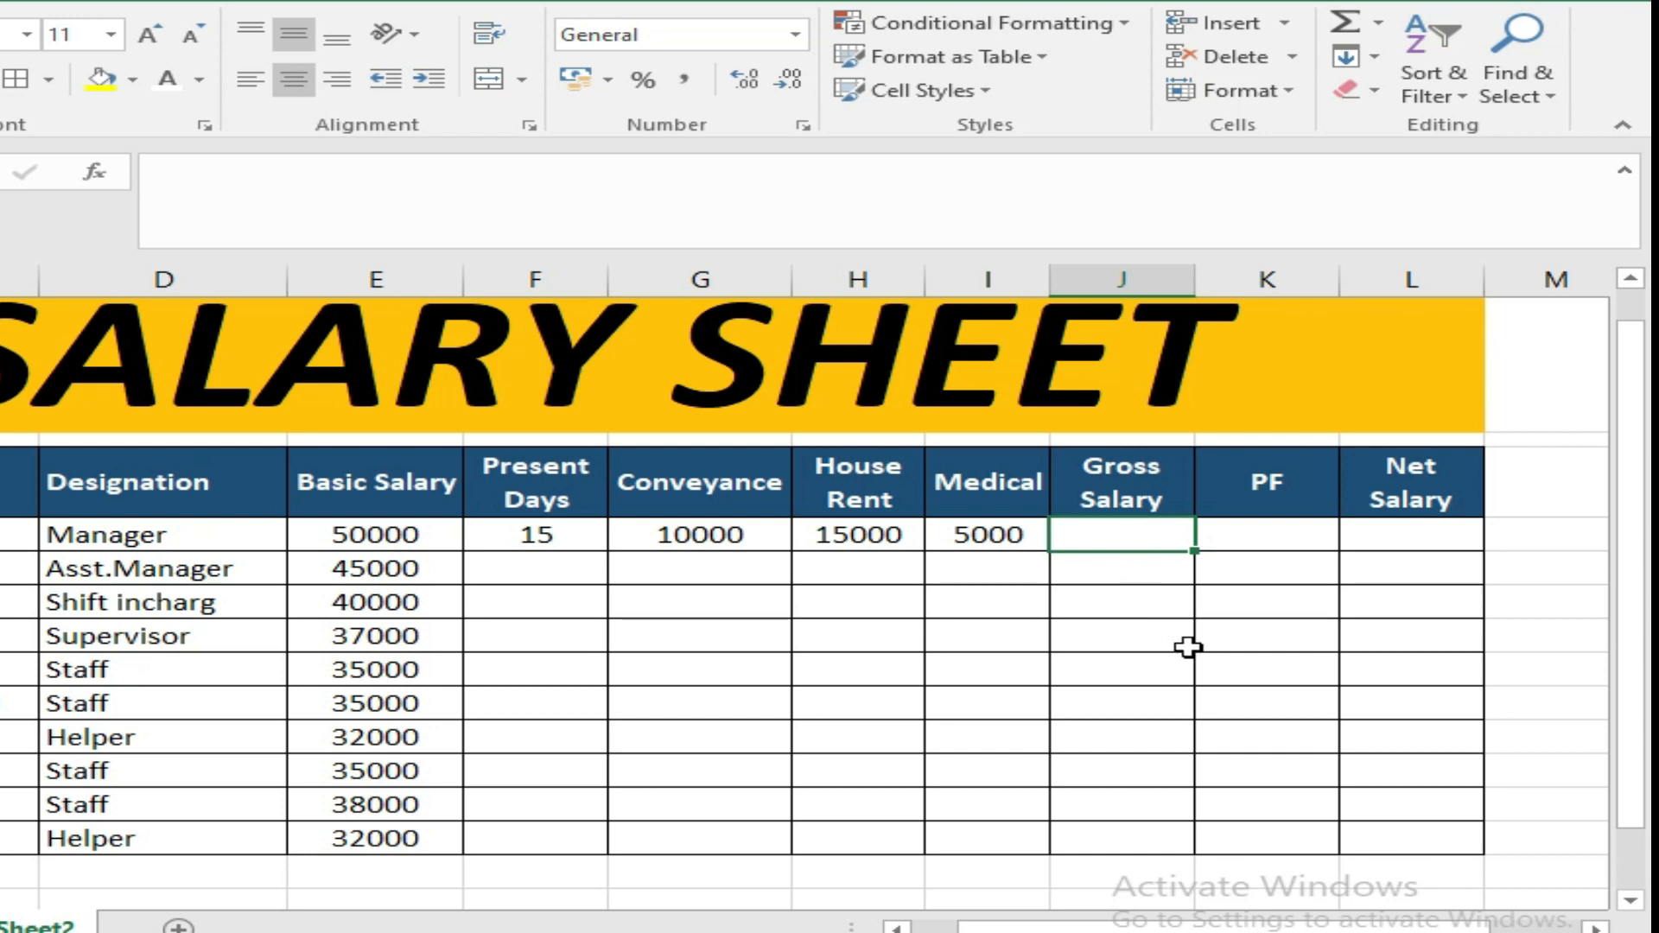
type("=")
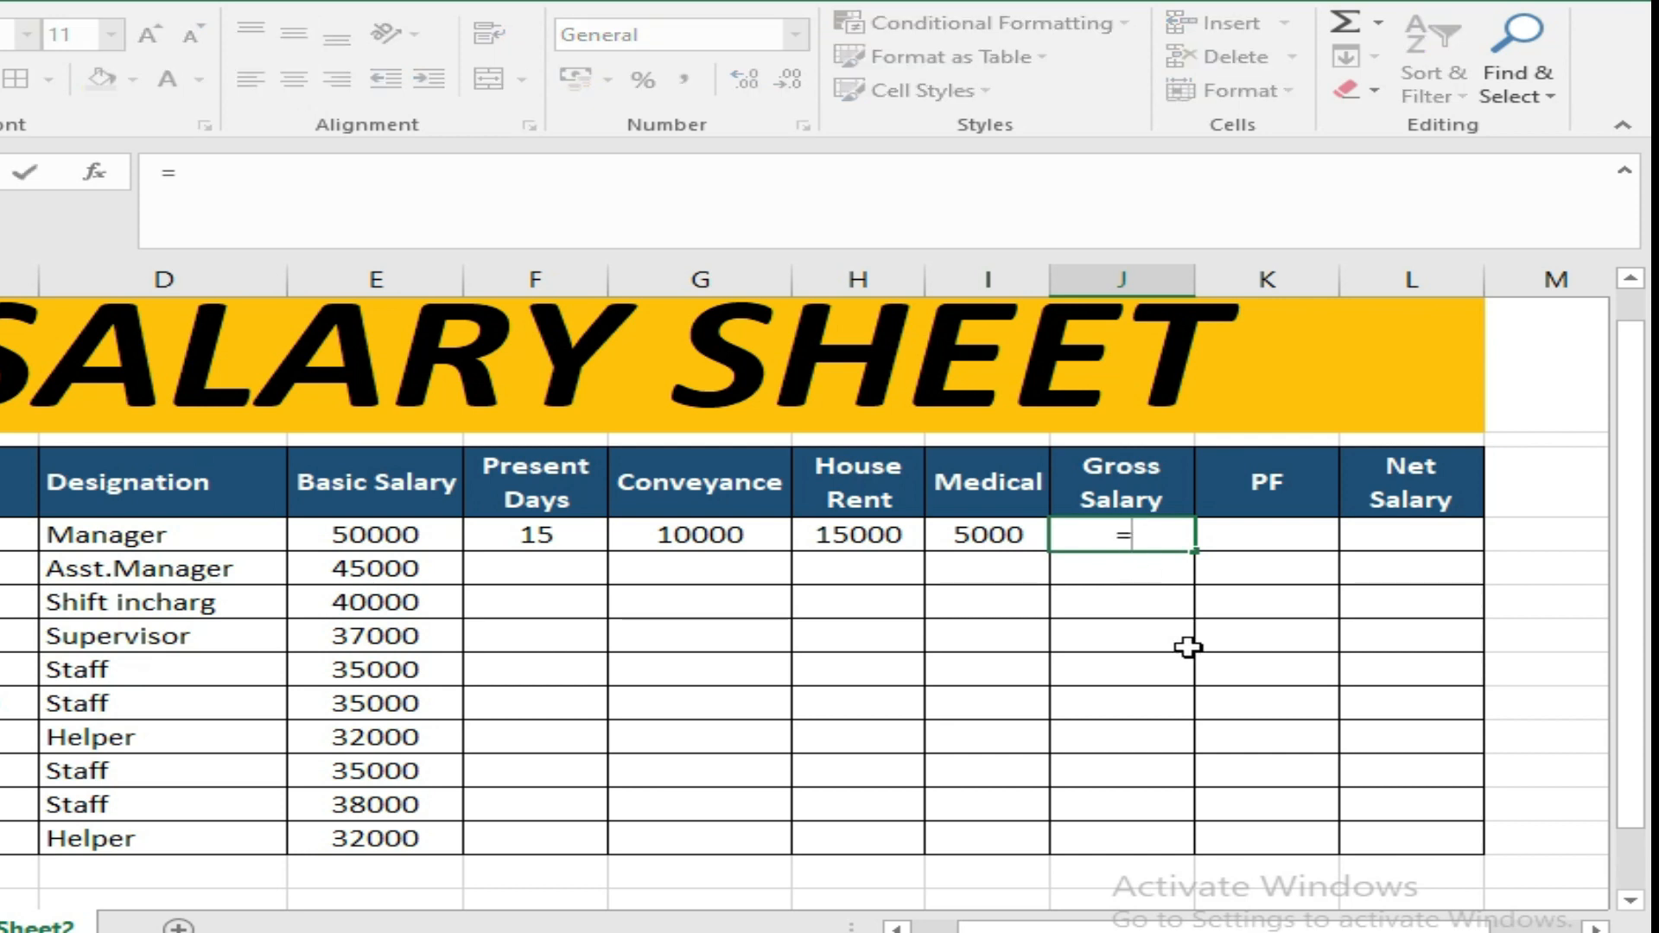
type("if")
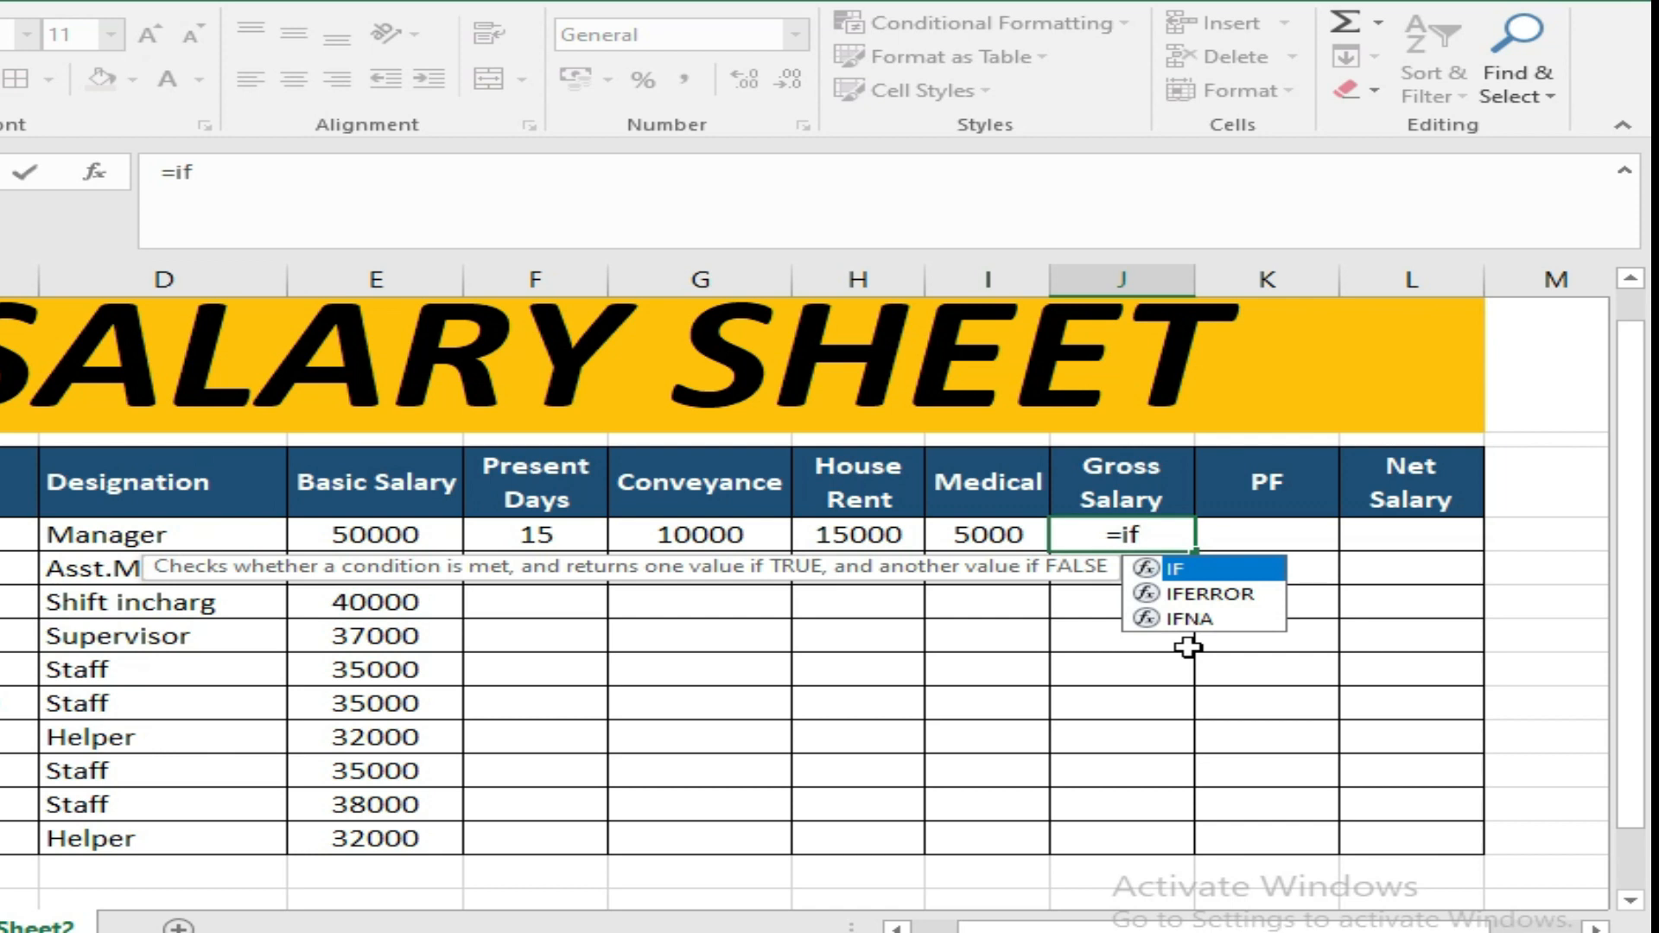
key("Tab")
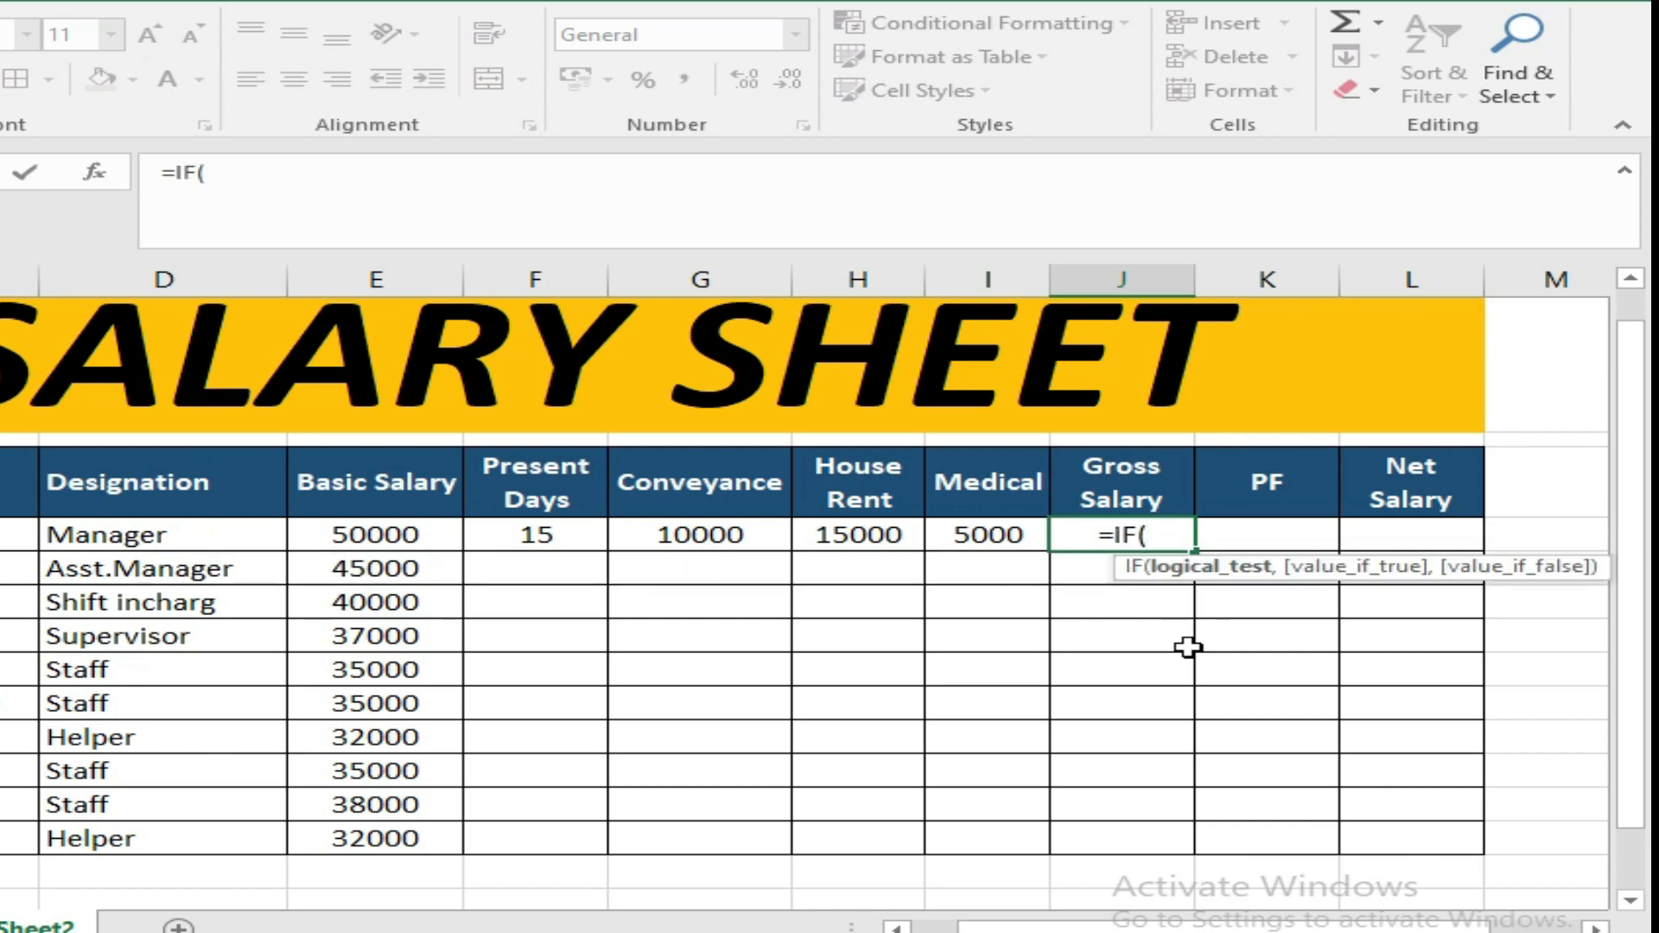
left_click(572, 537)
type("=")
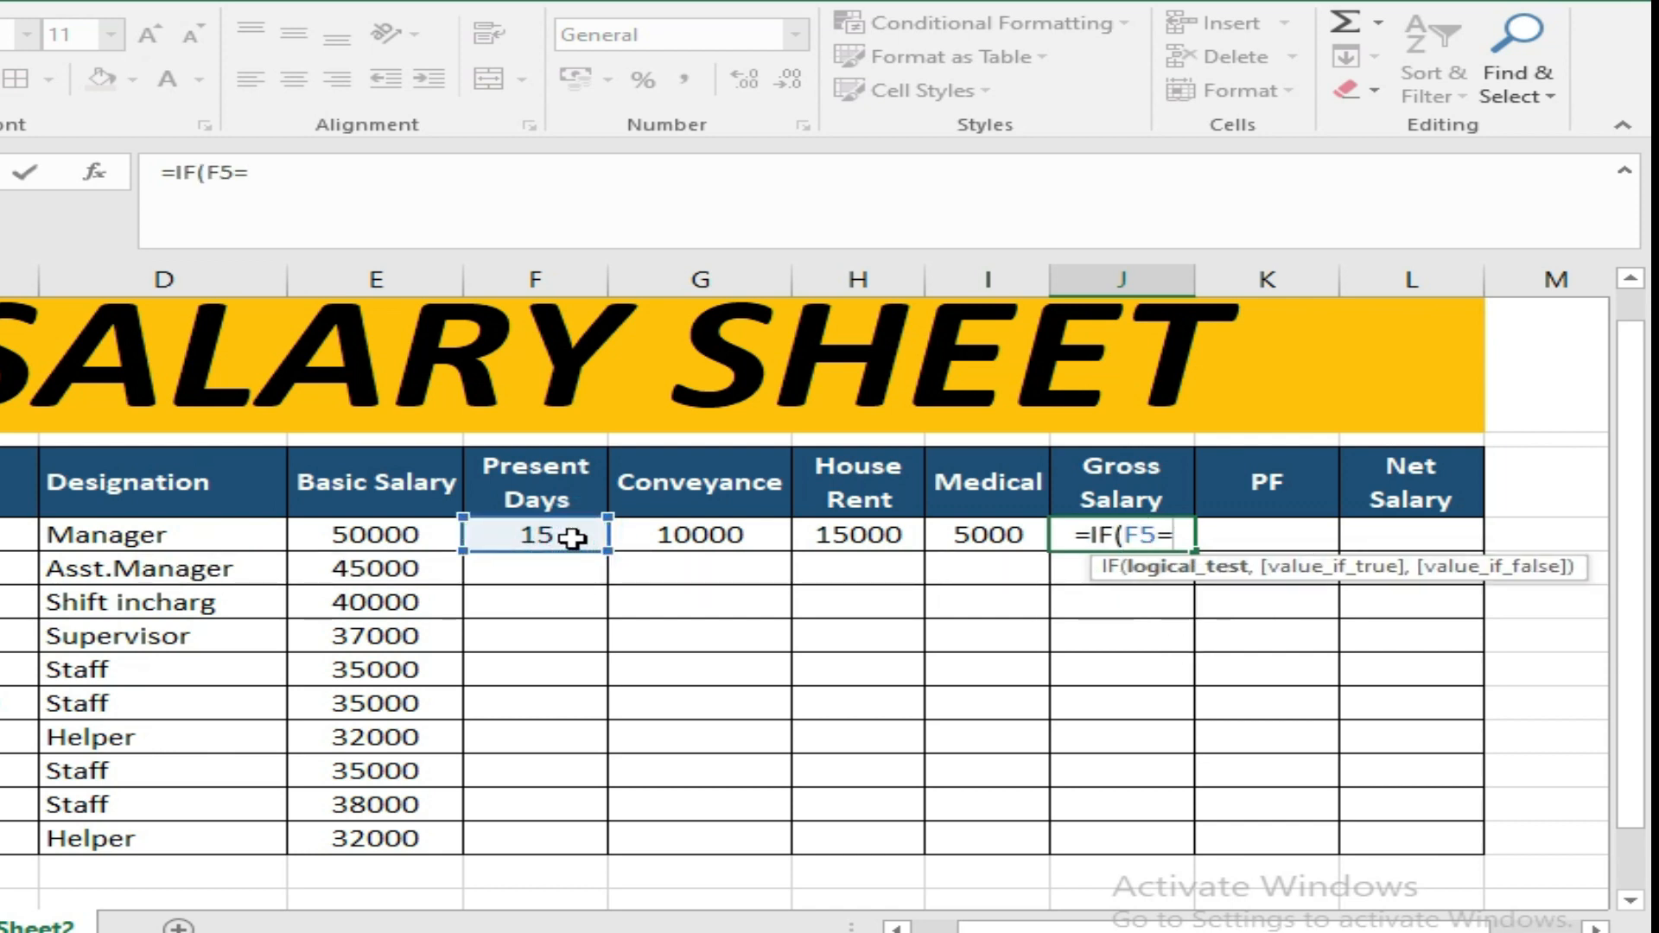
type("0")
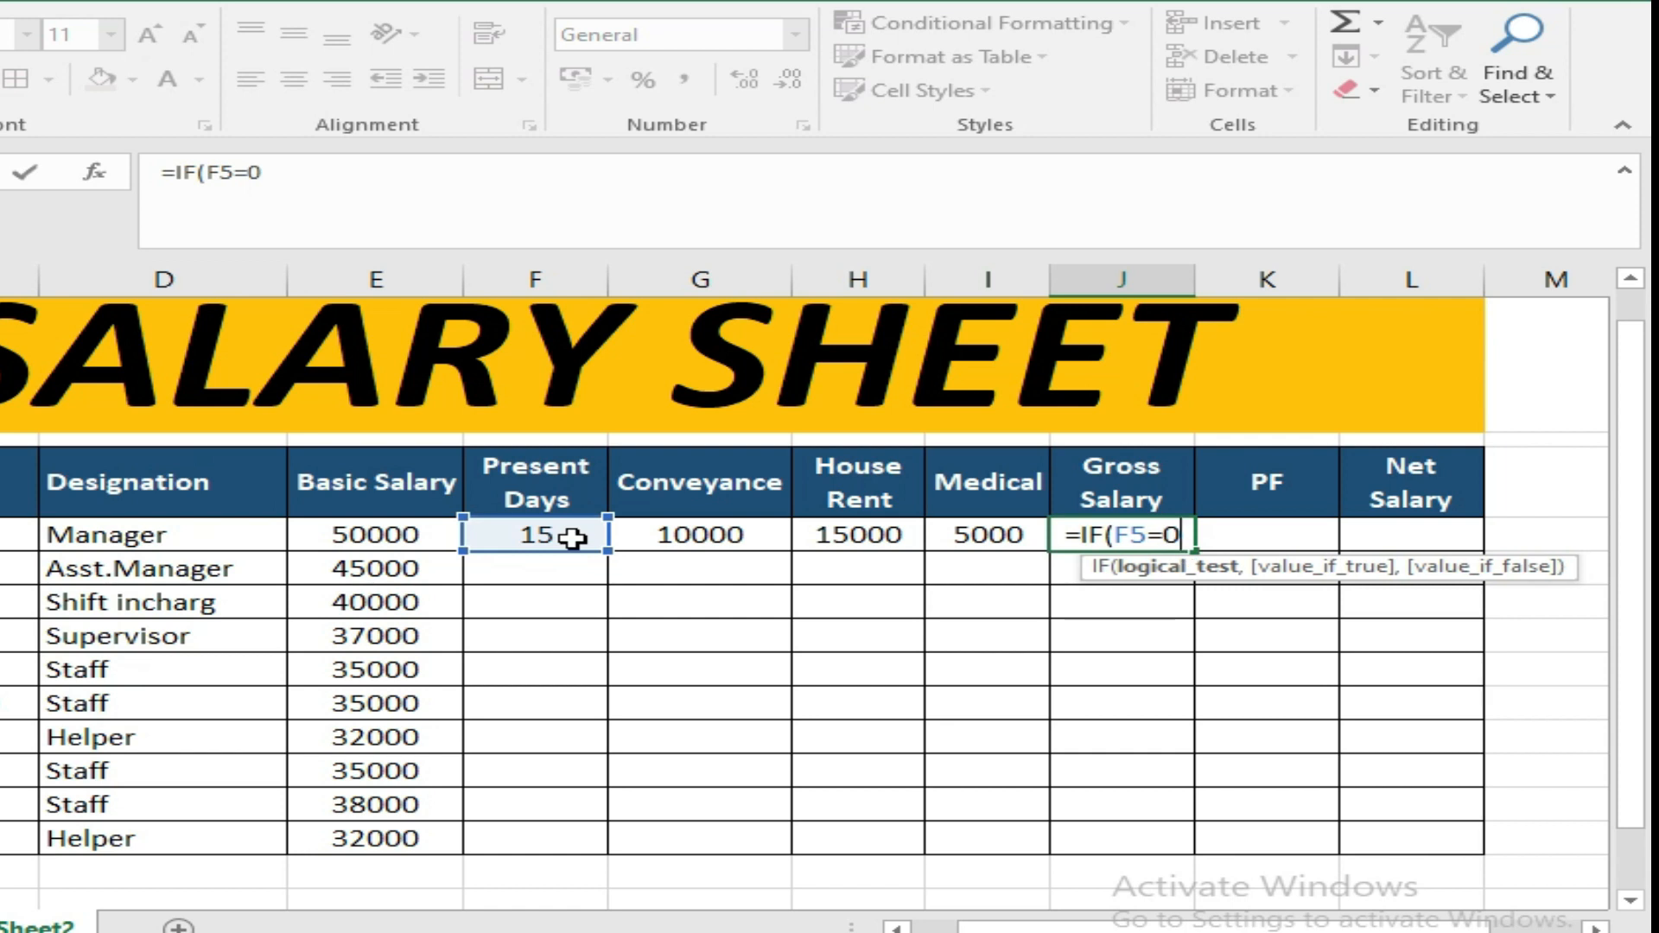
type(",\"\"")
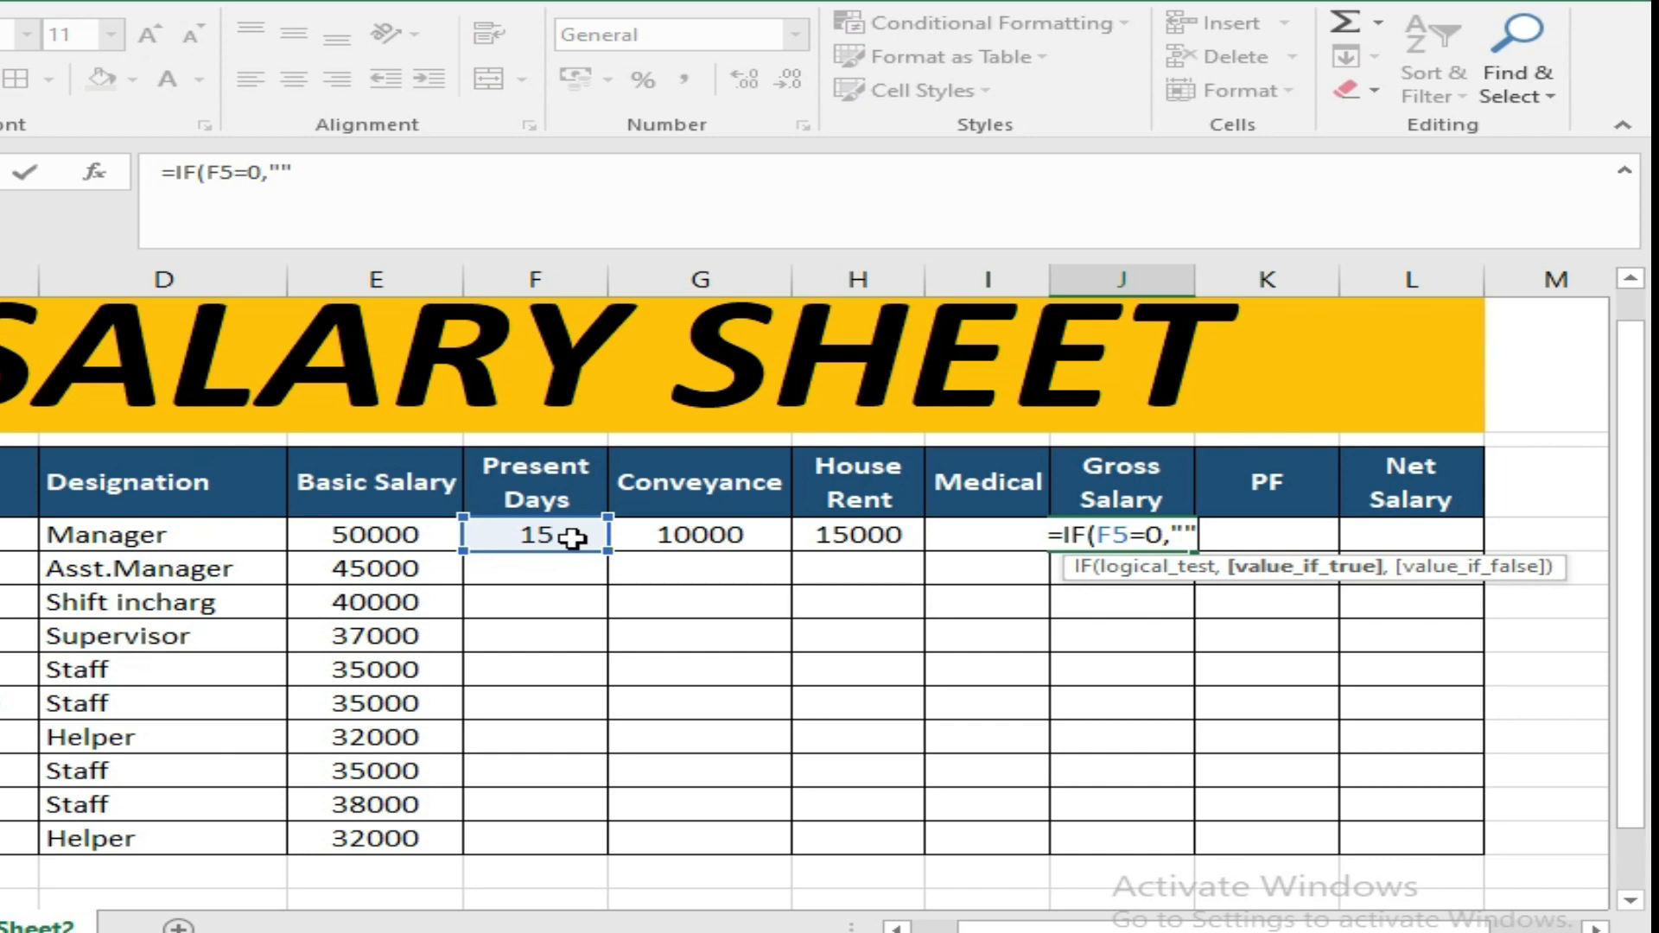
type(",")
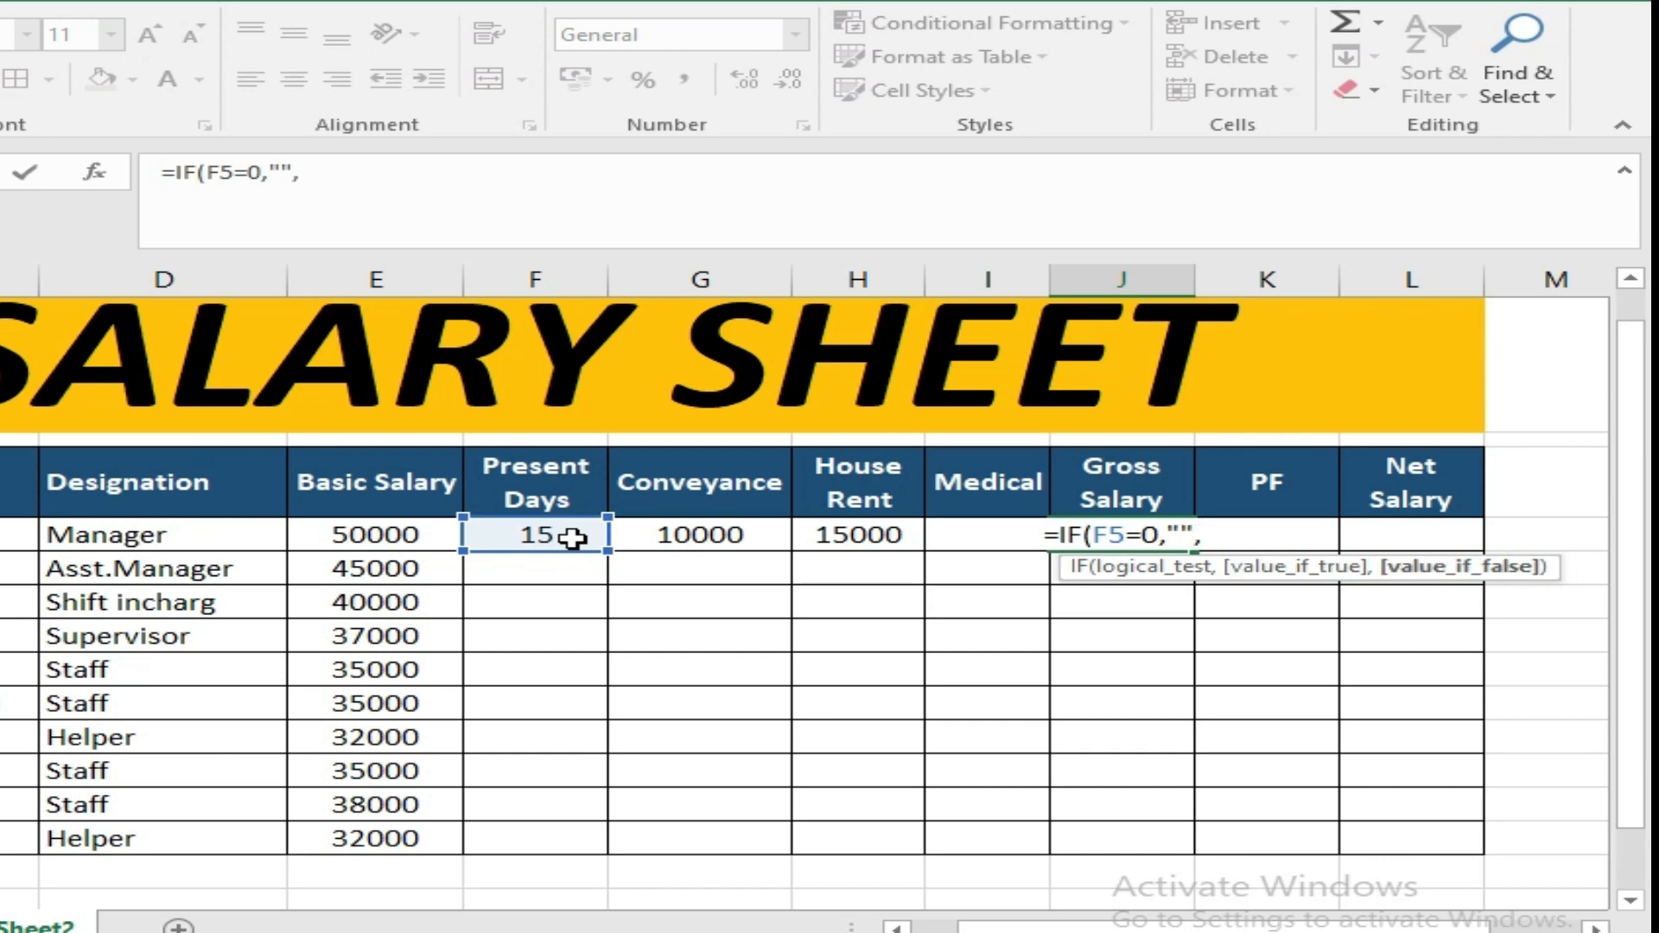
Add the total of the Conveyance, House Rent and Medical allowances to the J5 formula with SUM(G5:I5)
type("sum")
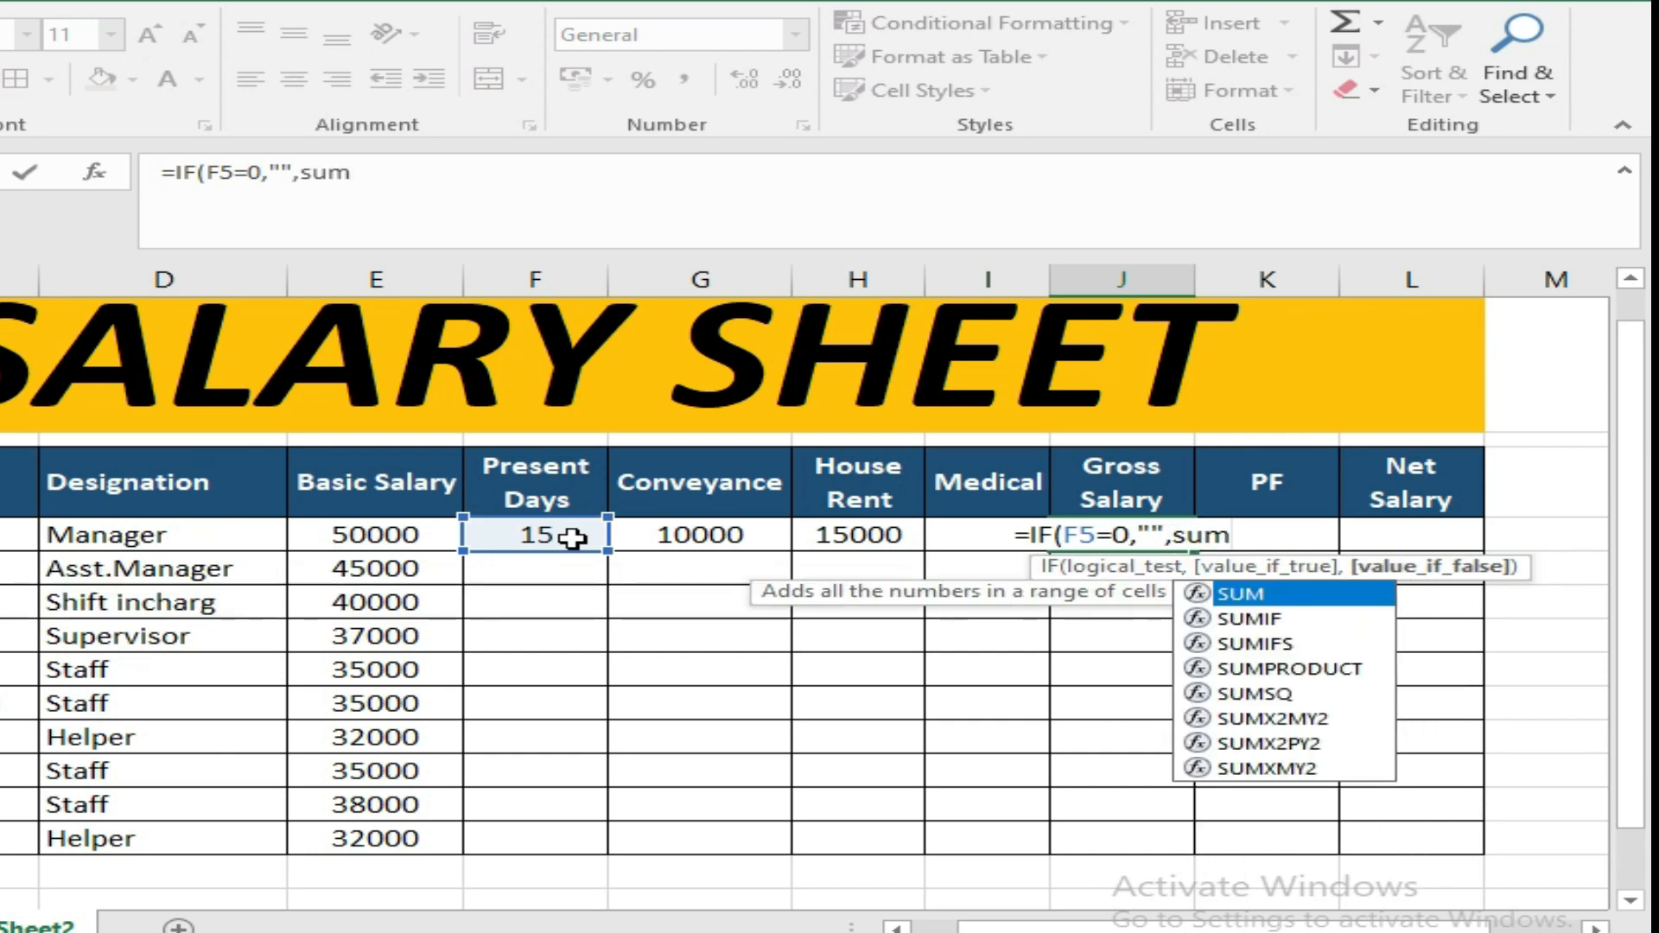
key("Tab")
left_click_drag(688, 537, 961, 537)
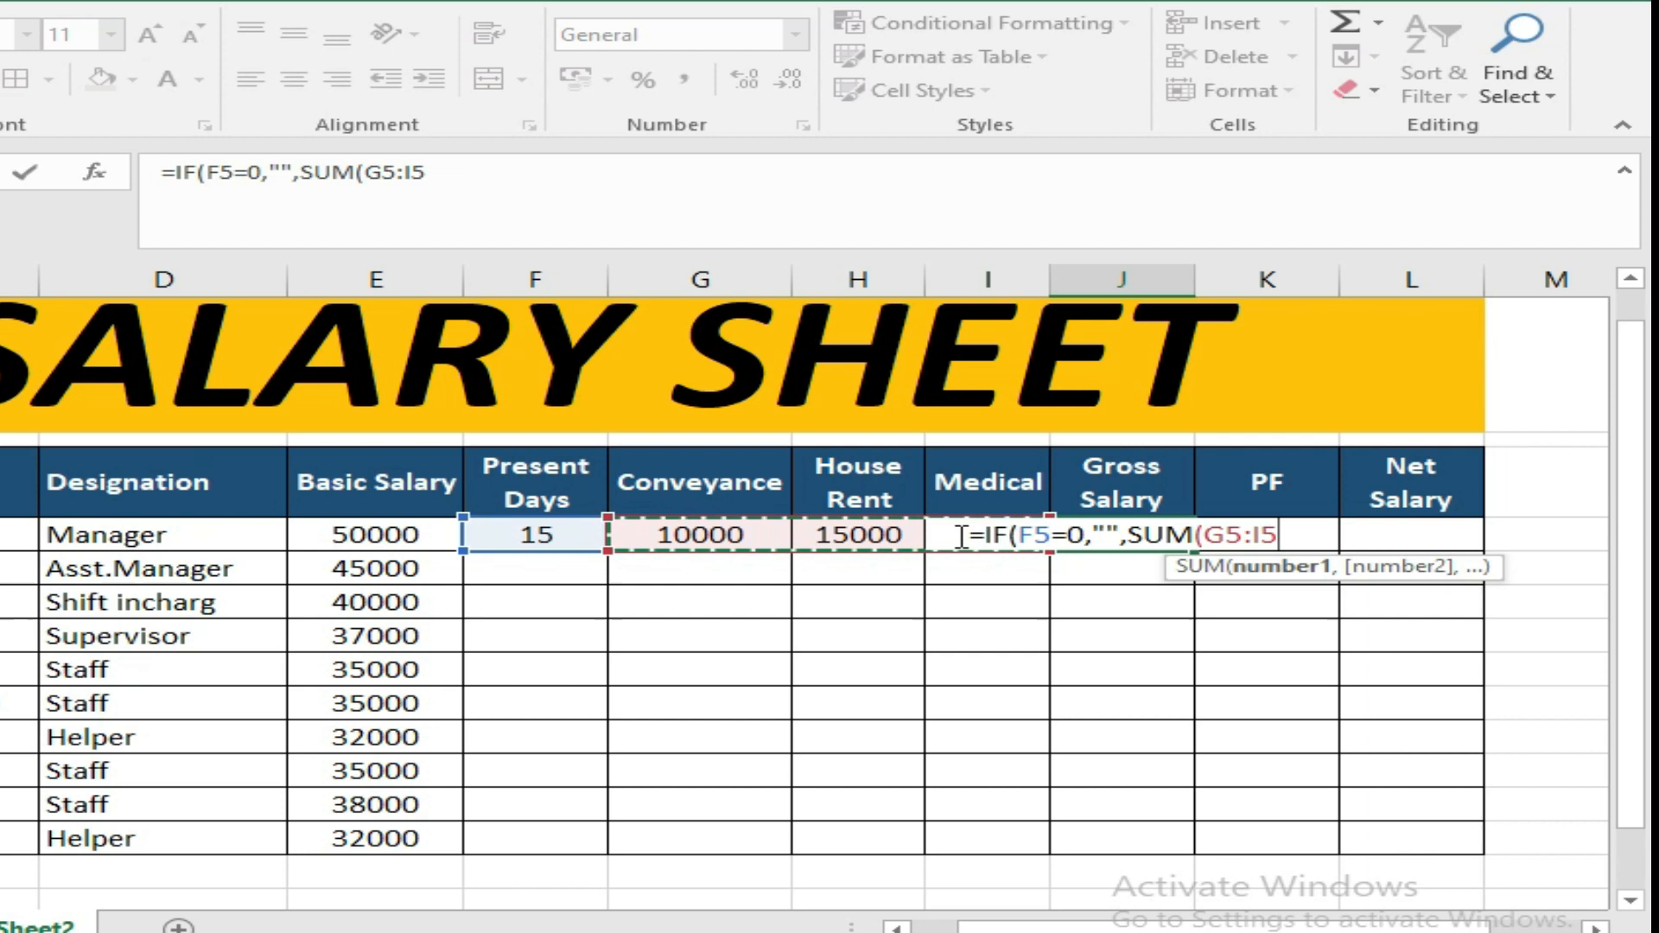
type(")")
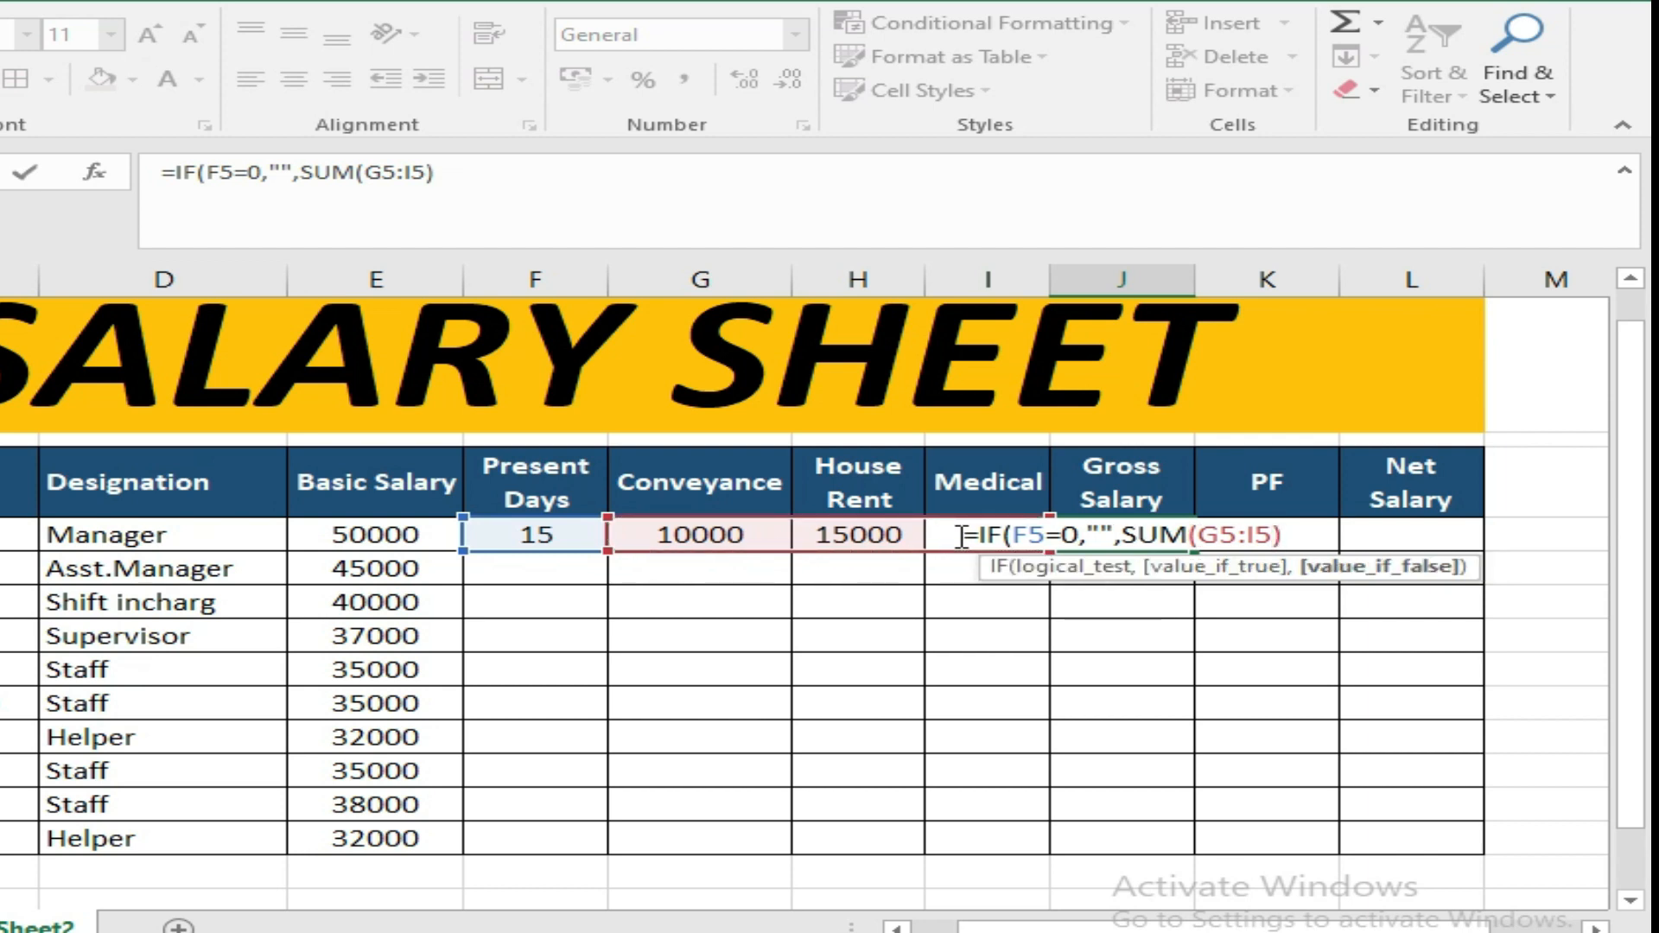
Append the basic salary earned for the days present, +E5/30*F5, to the J5 formula, close the IF and enter it
type("+")
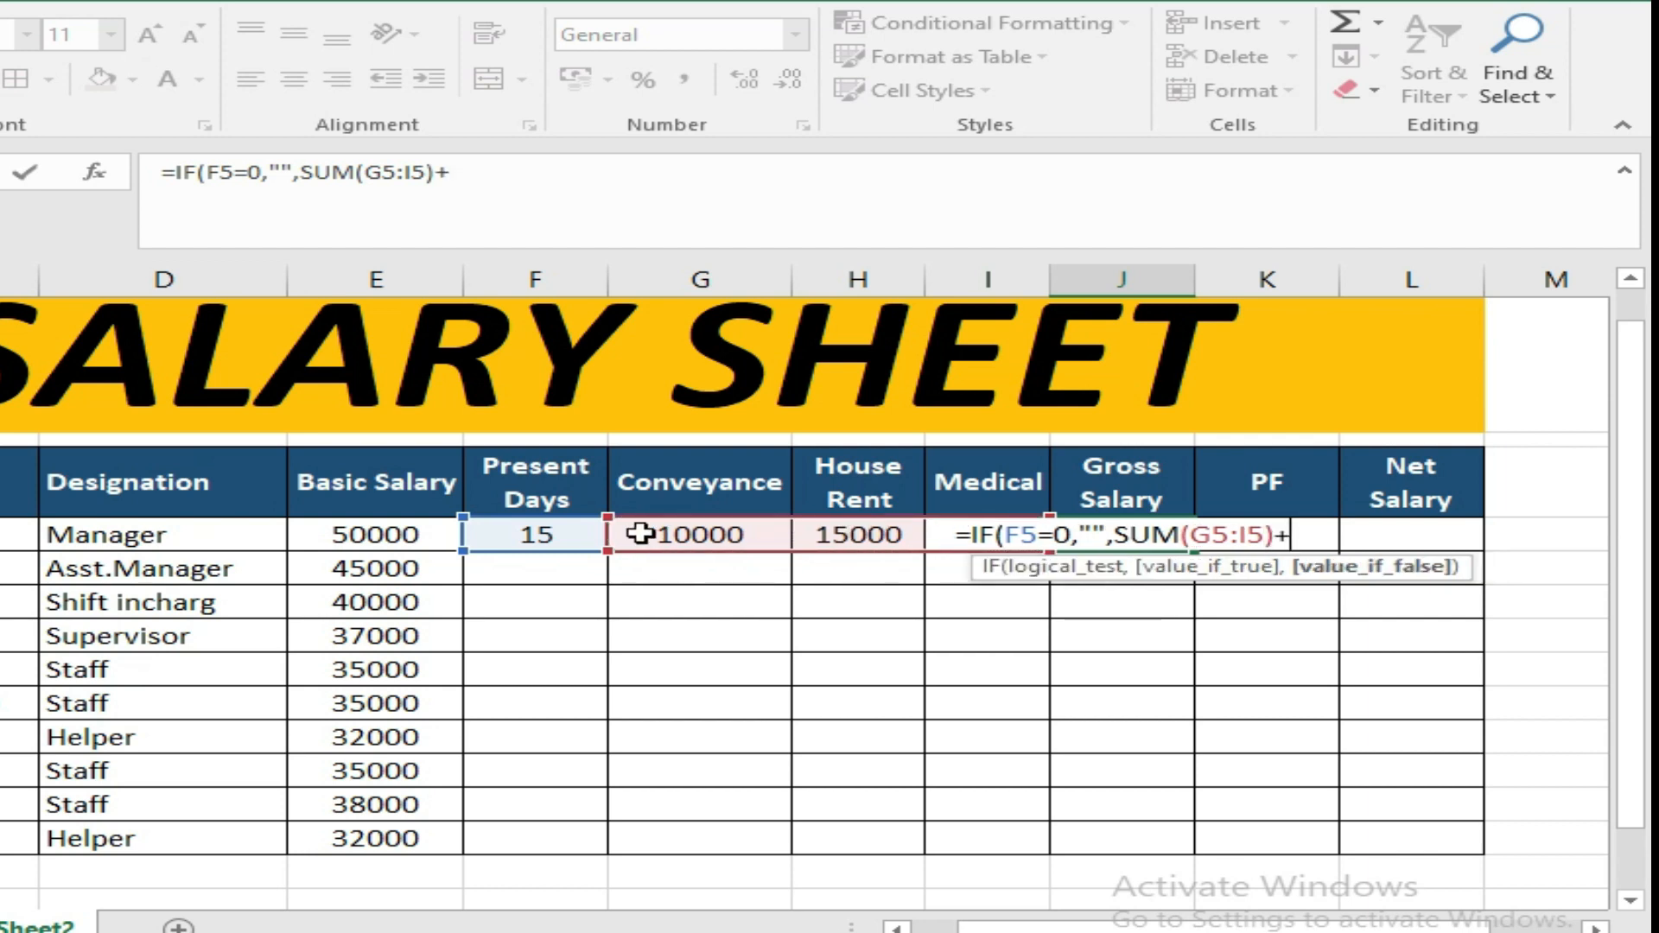
left_click(397, 531)
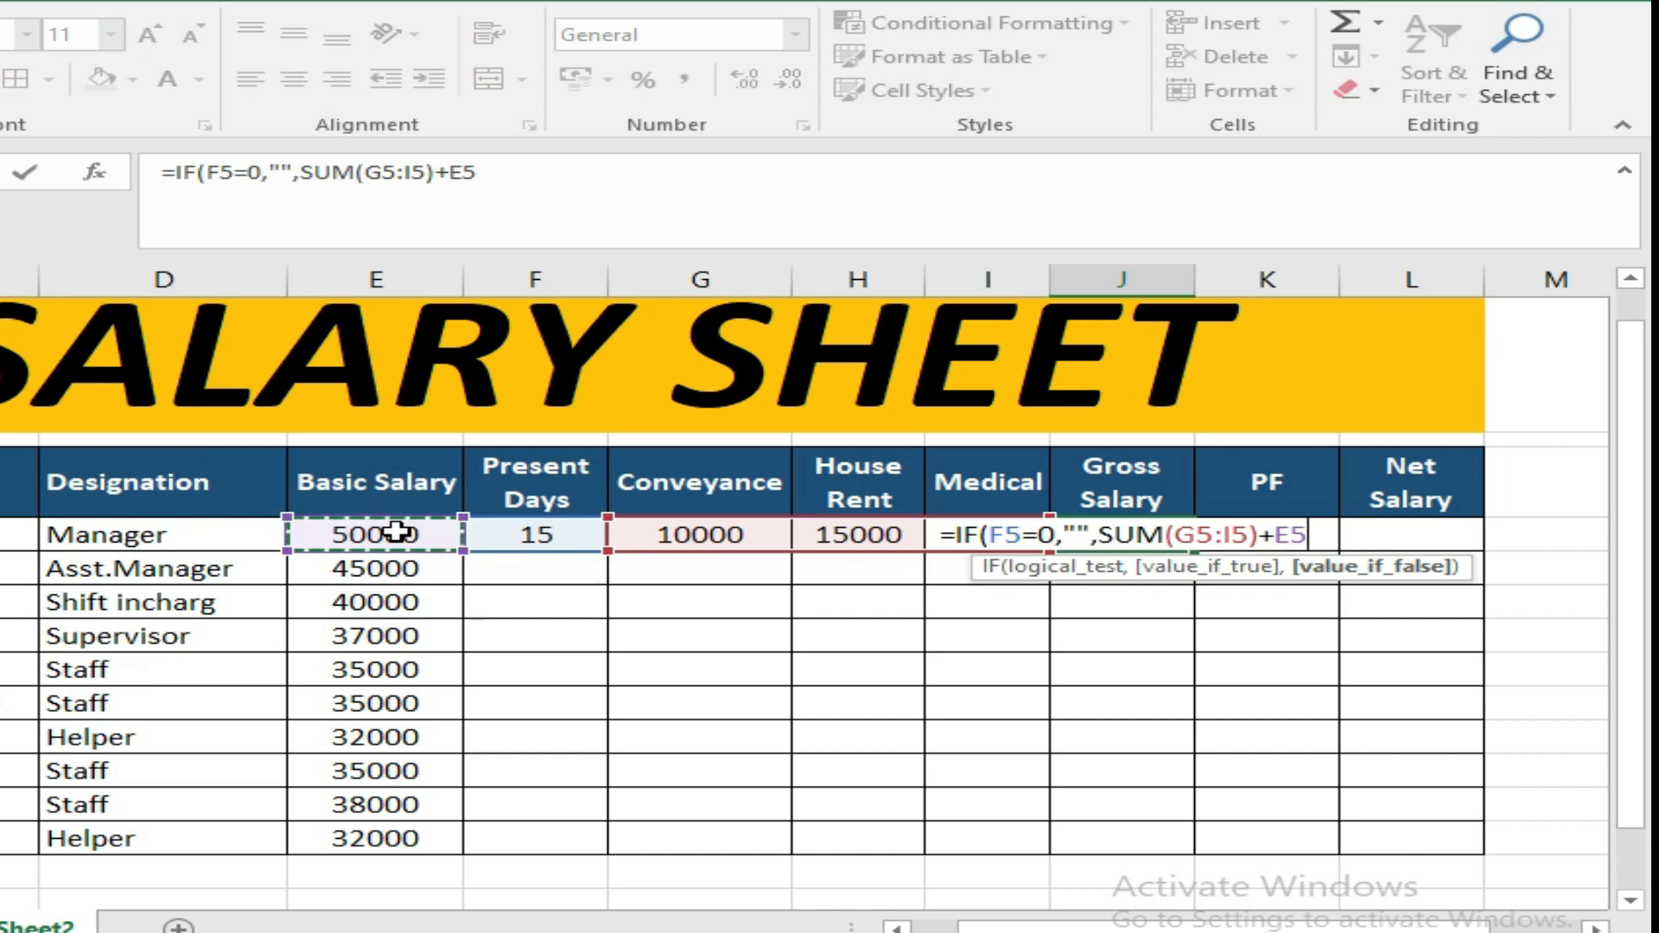
type("/30")
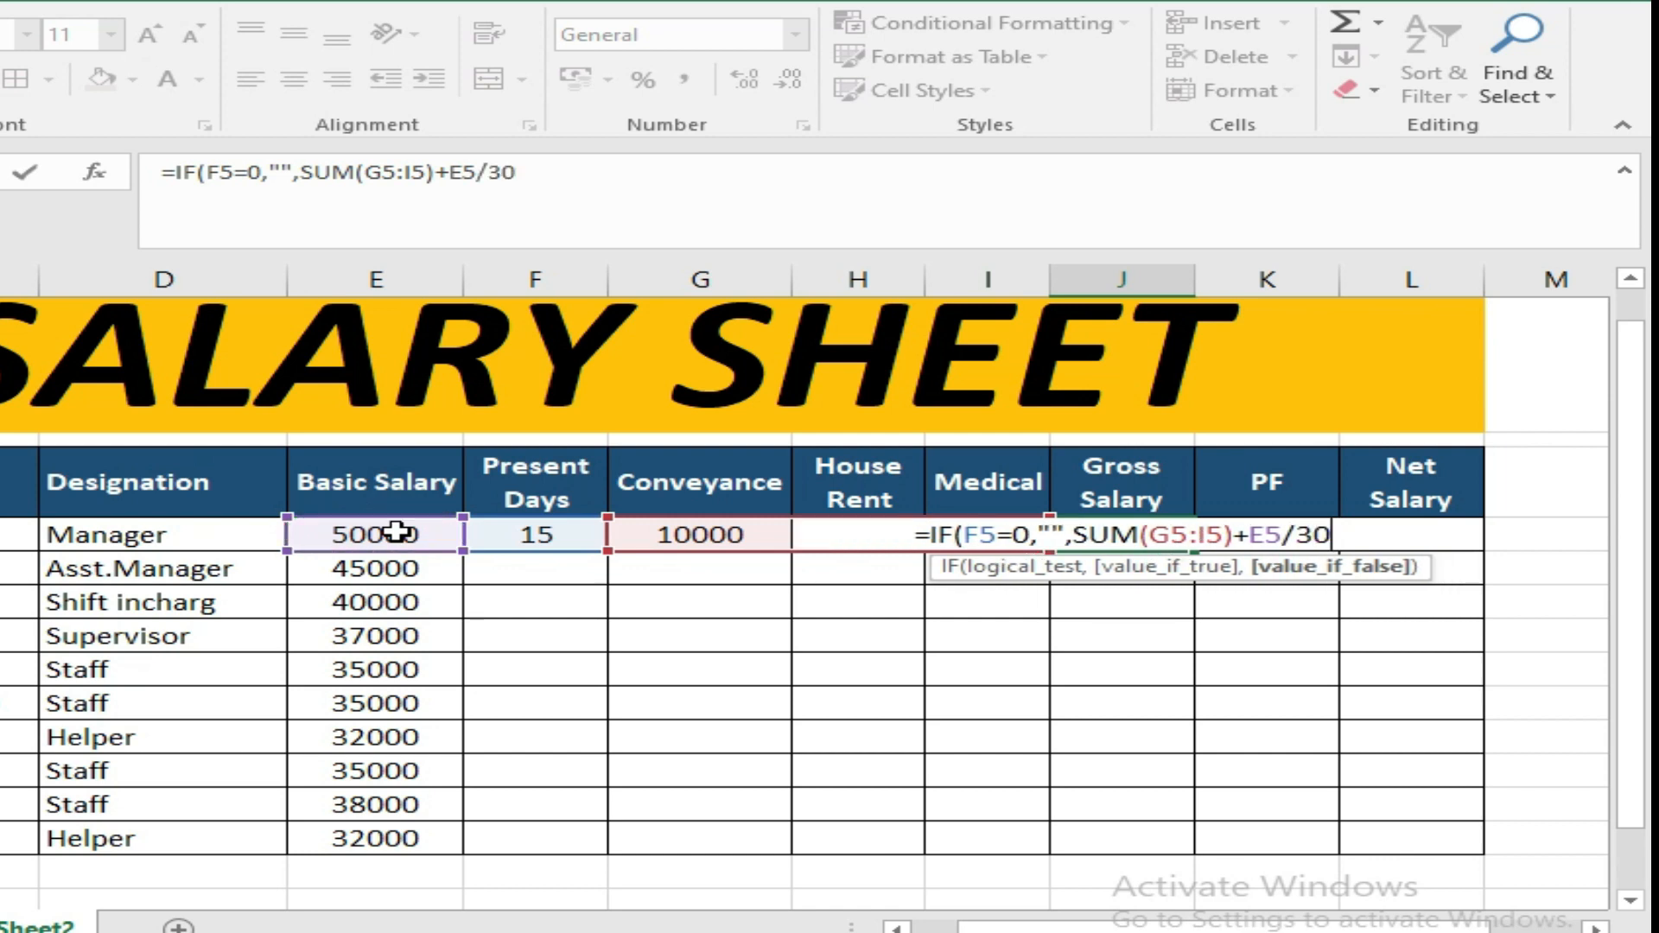
type("*")
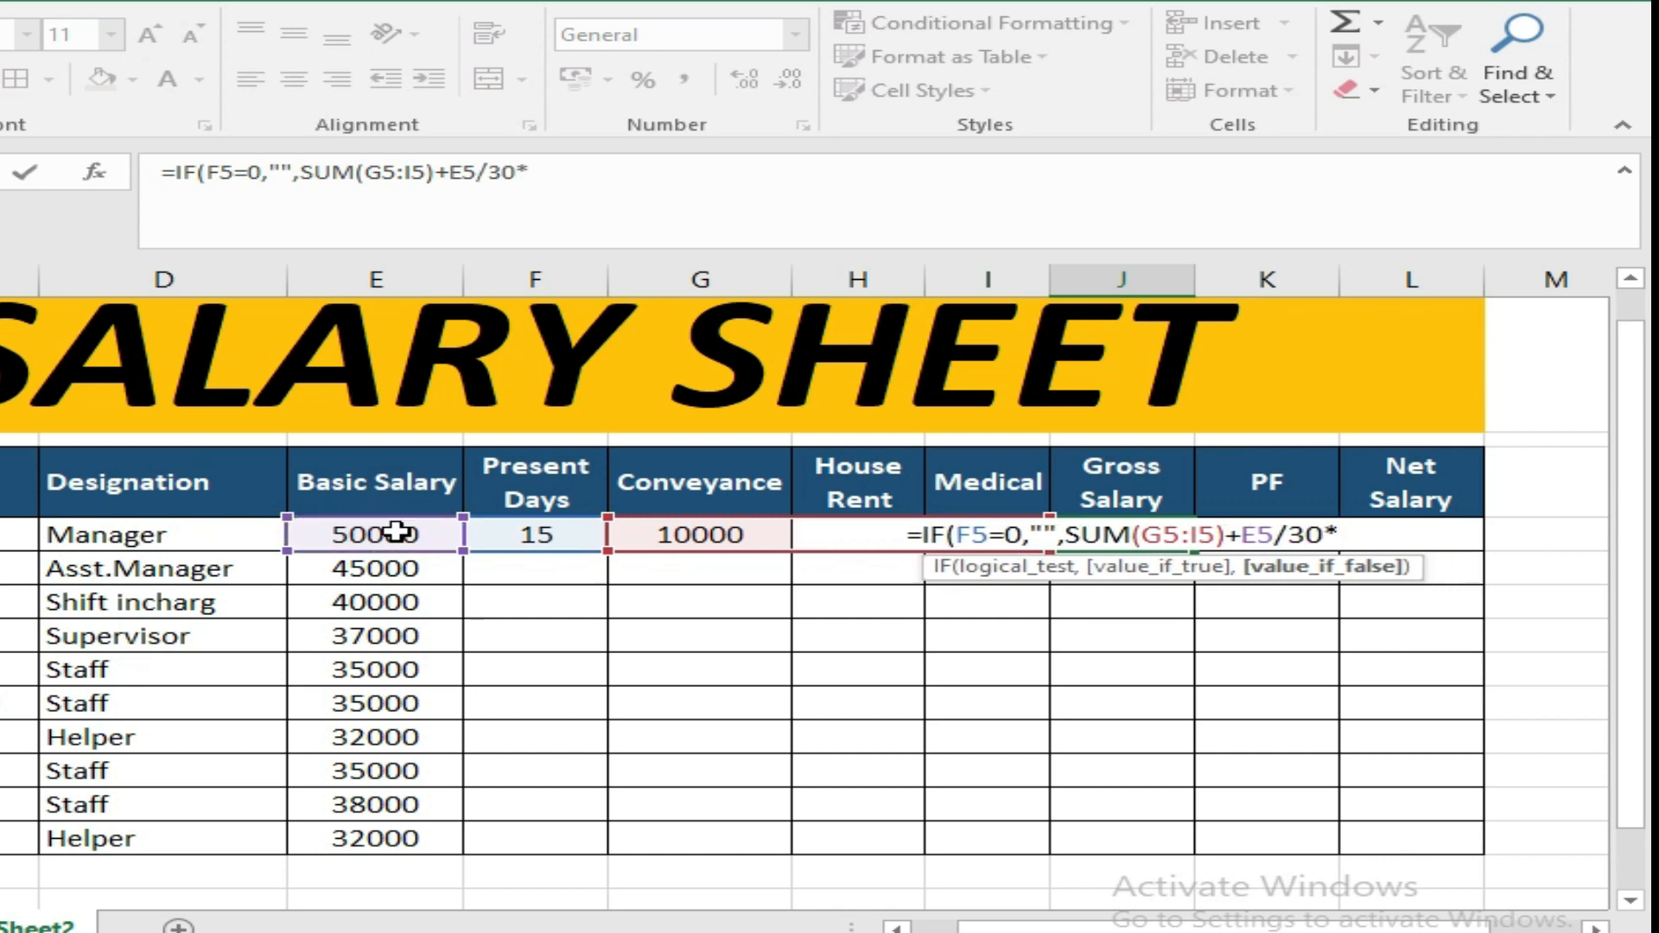
left_click(515, 530)
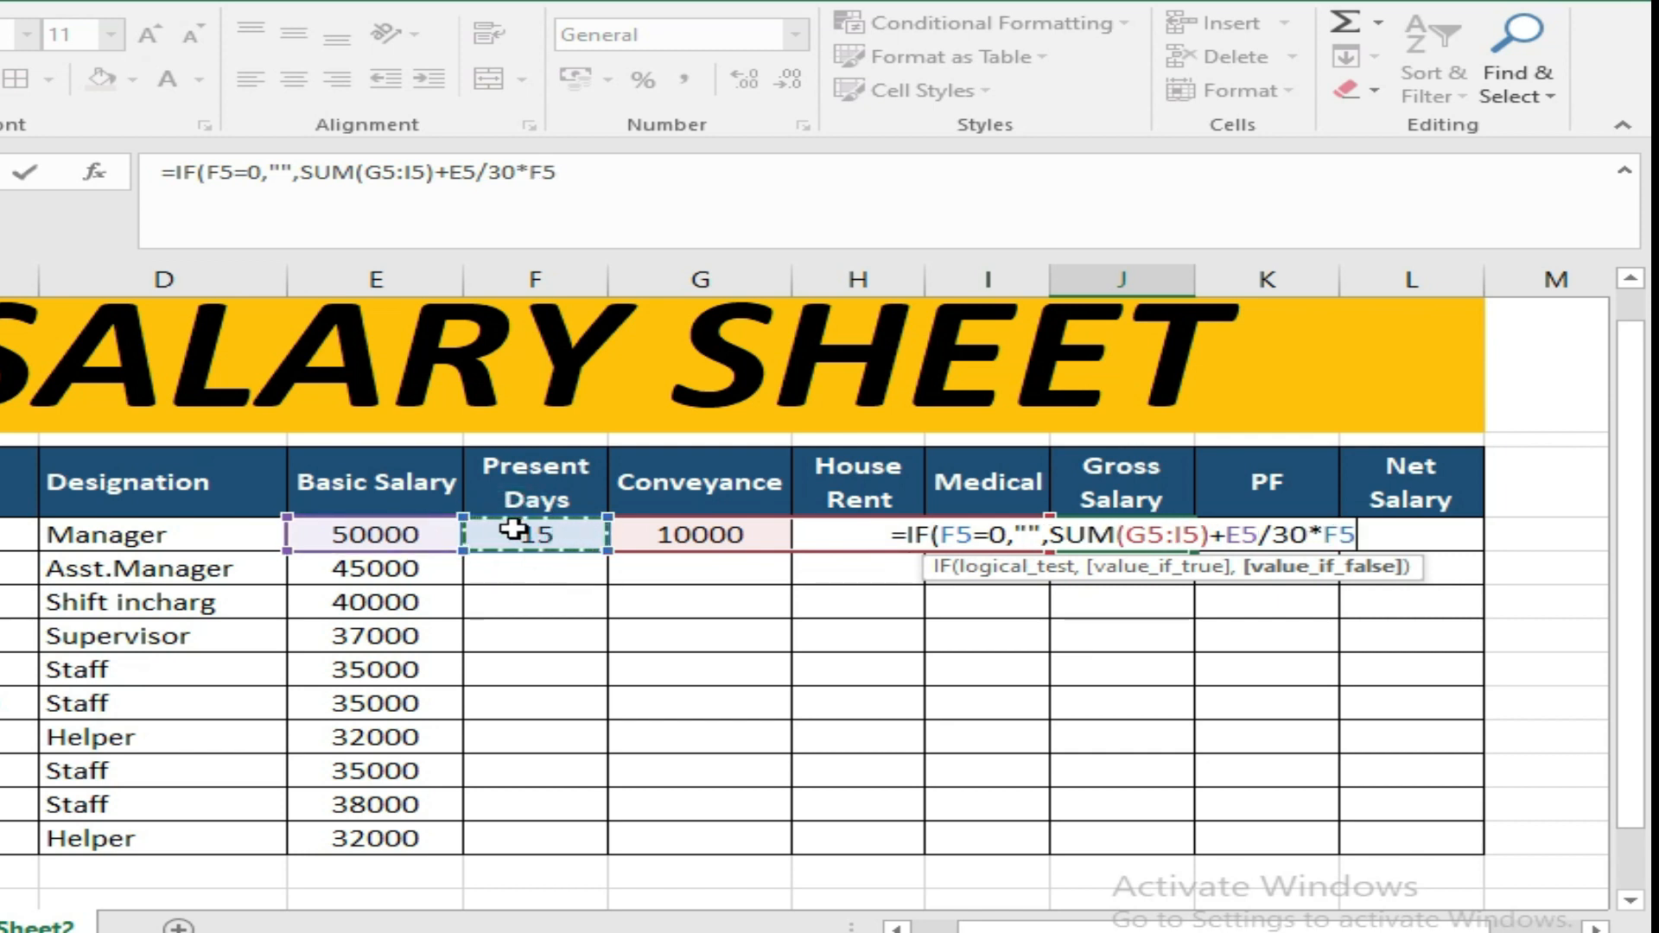
type(")")
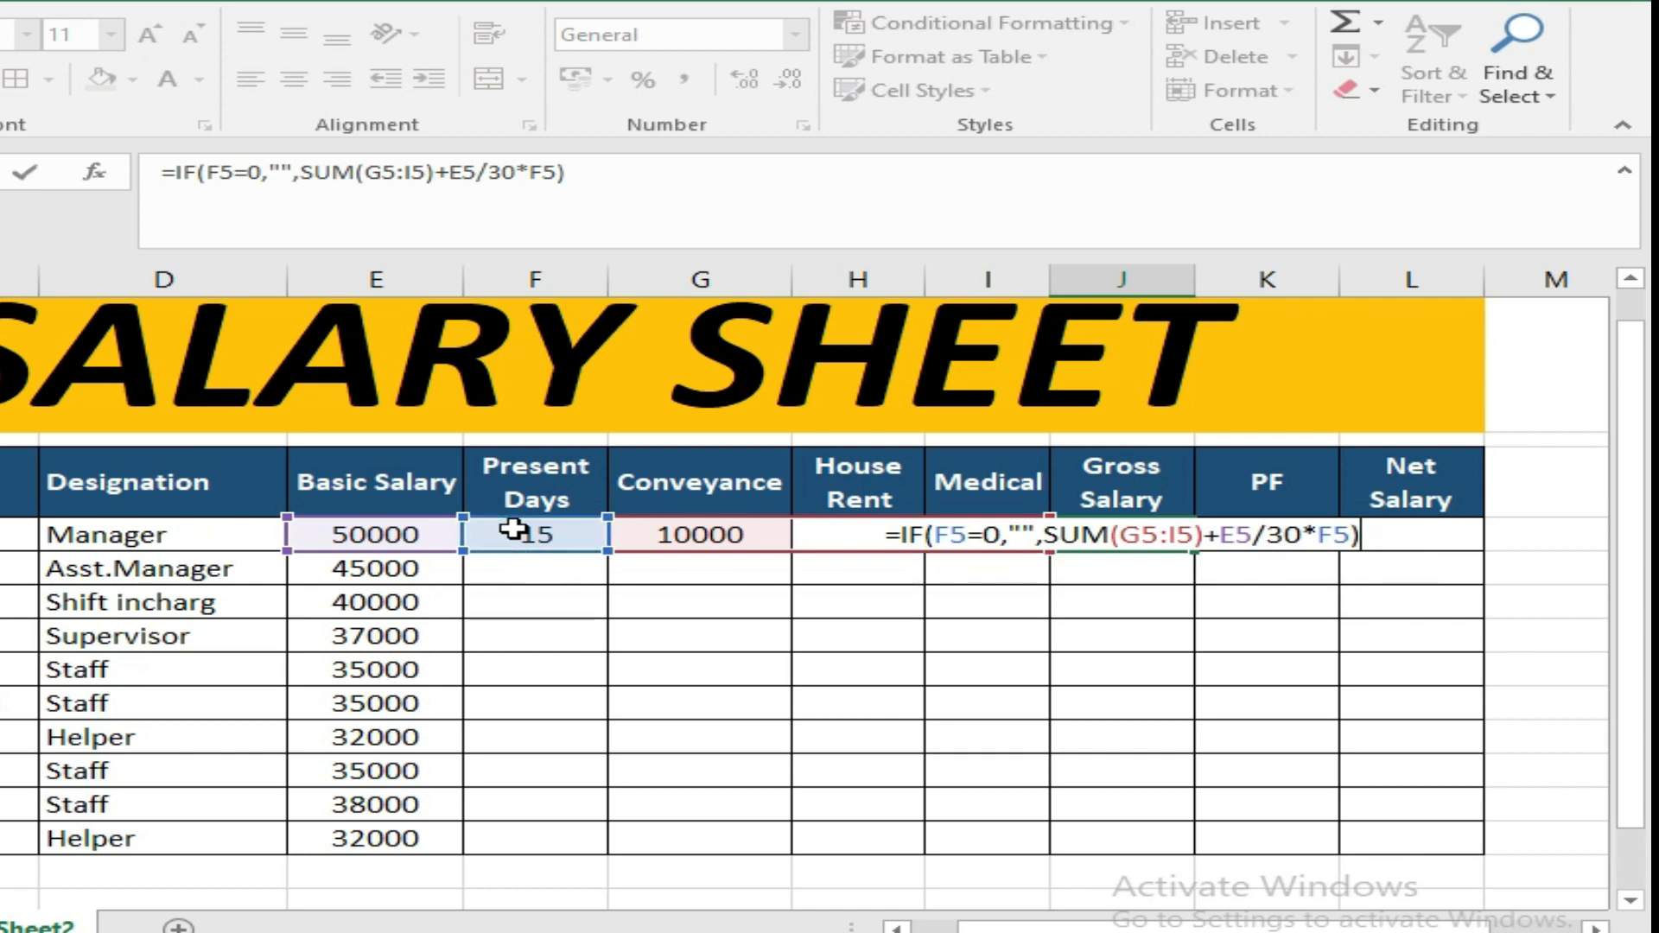
key("Return")
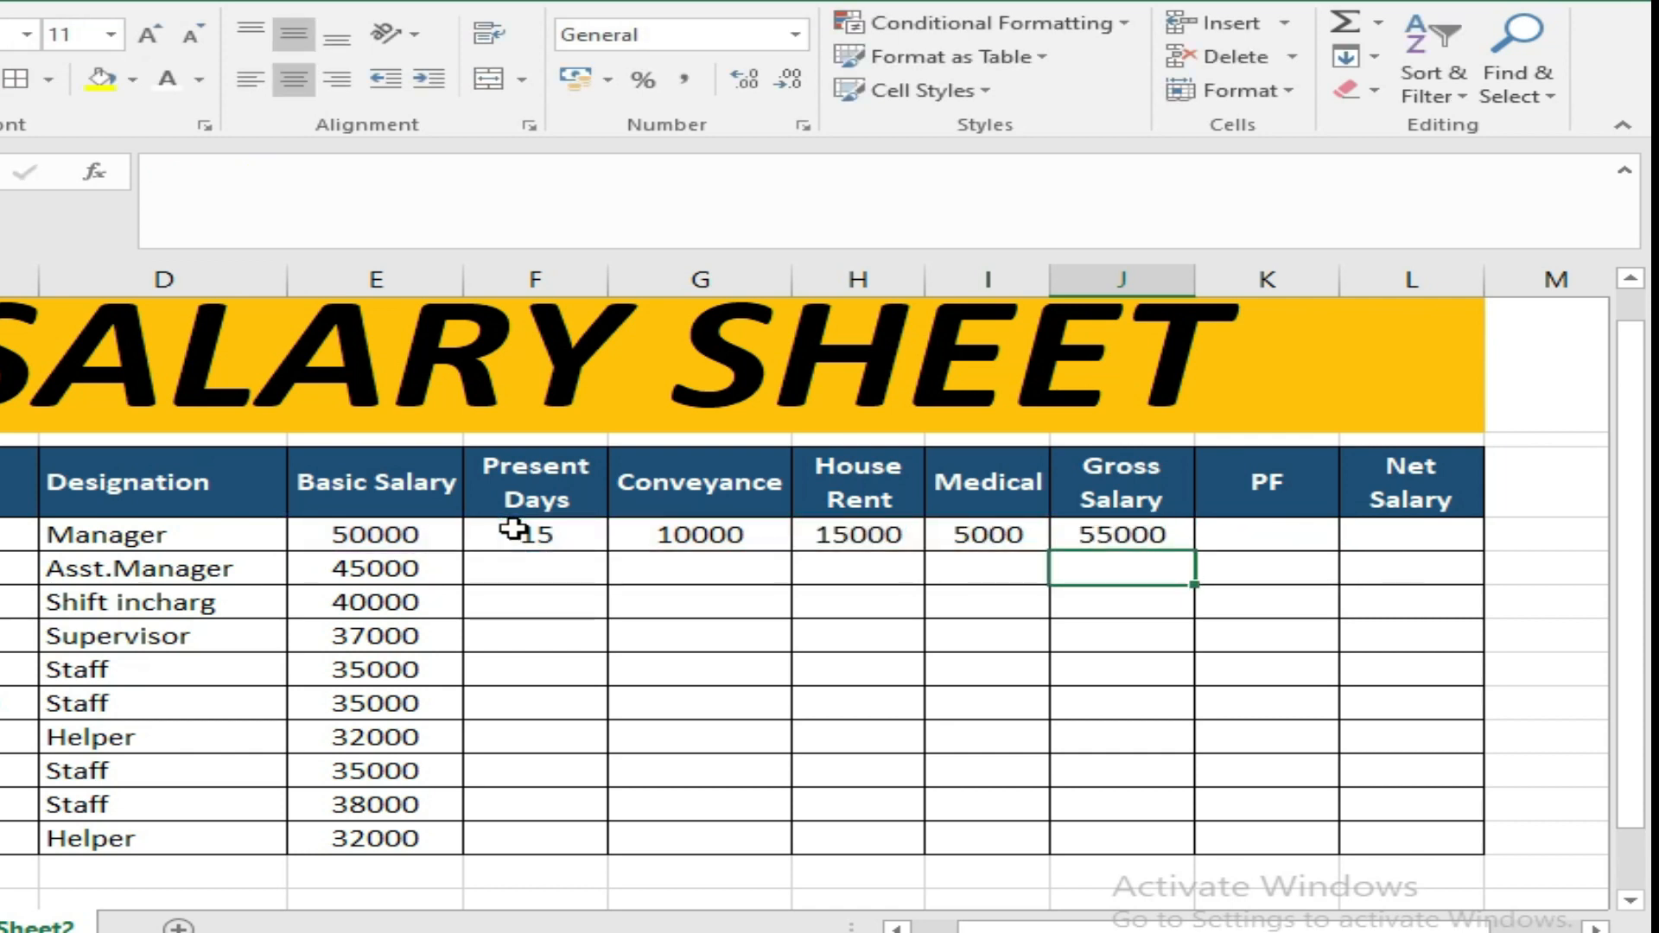
Start the PF formula in K5 with an IF that returns blank for zero Present Days: =IF(F5=0,"",
key("Up")
key("Right")
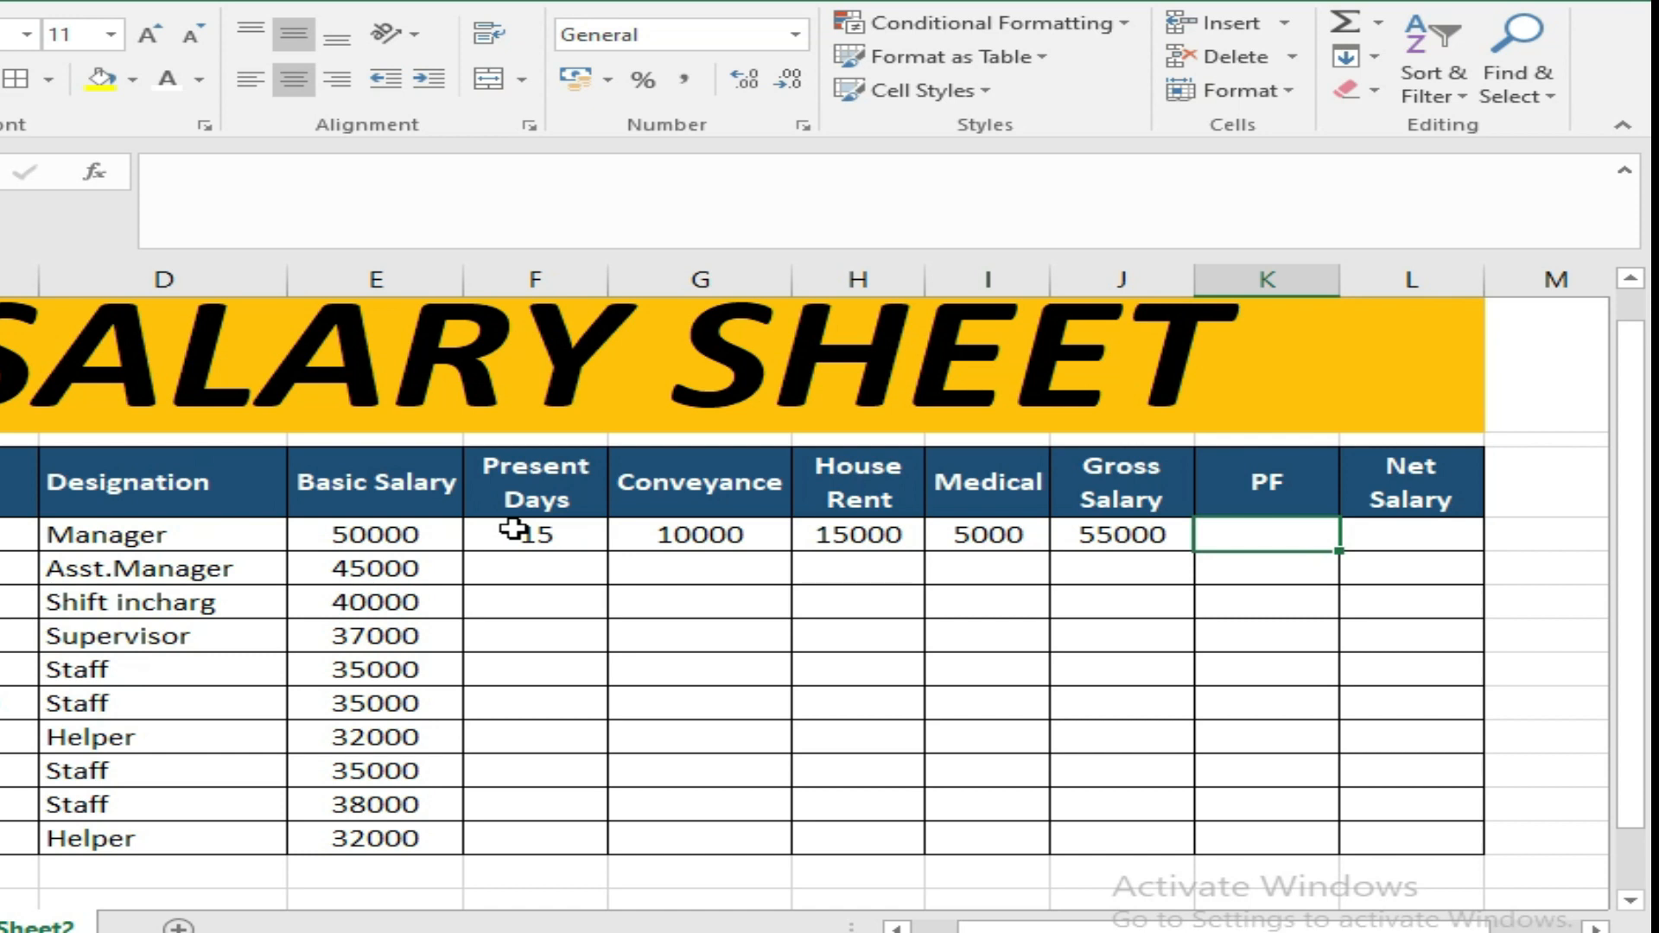
type("=if")
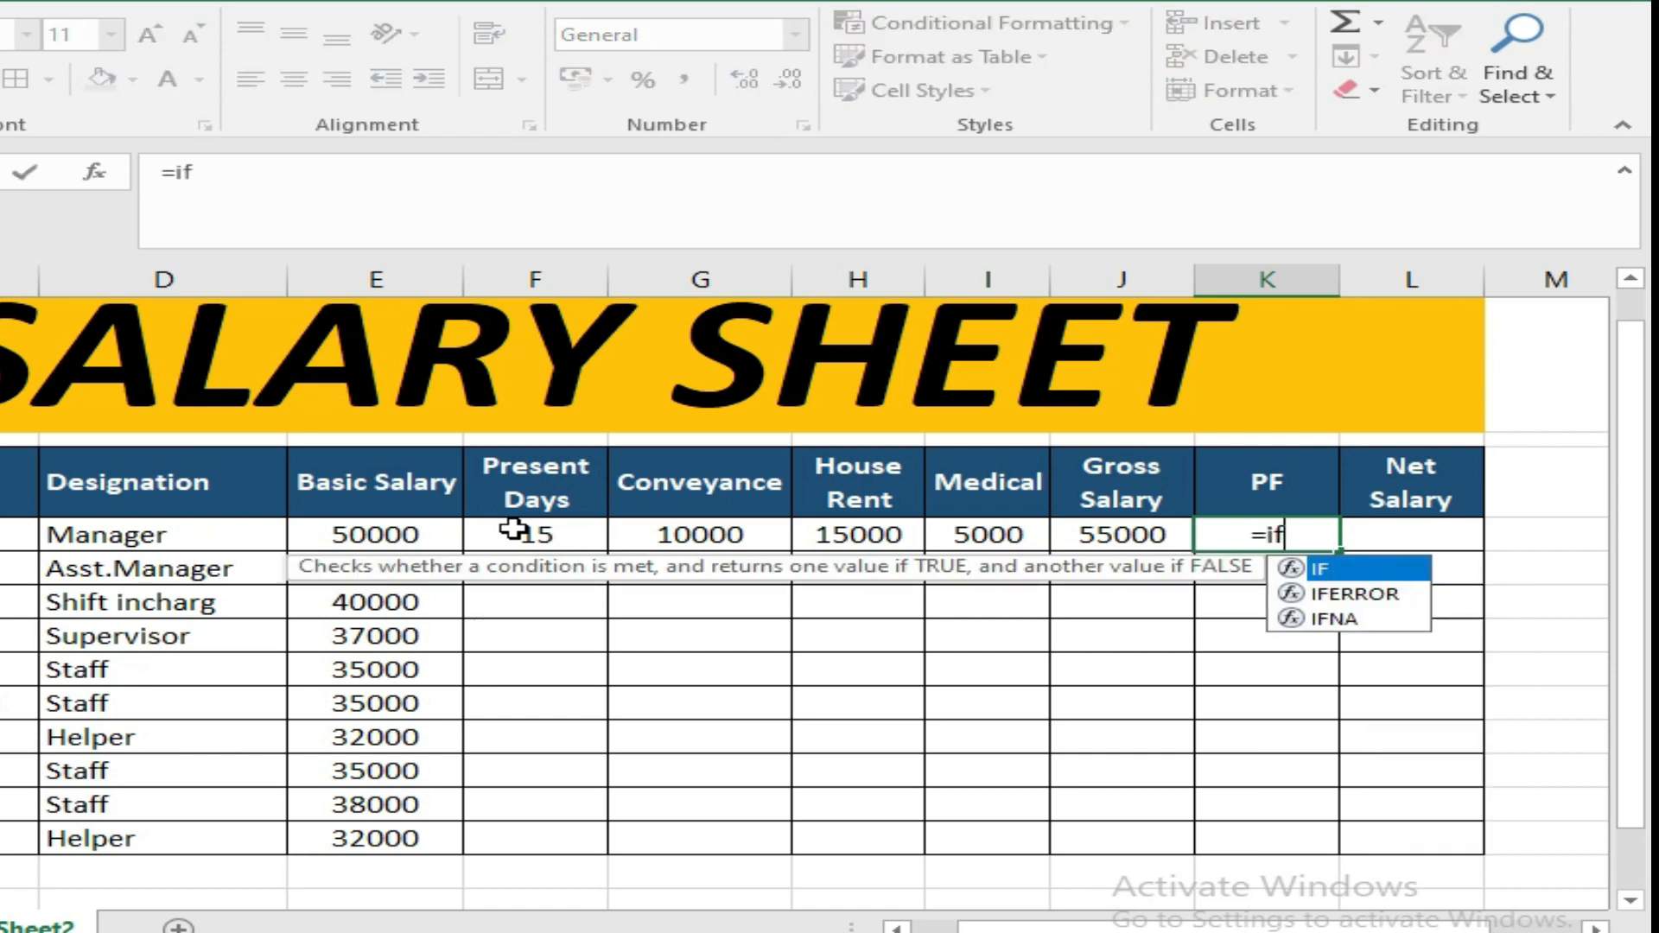
key("Tab")
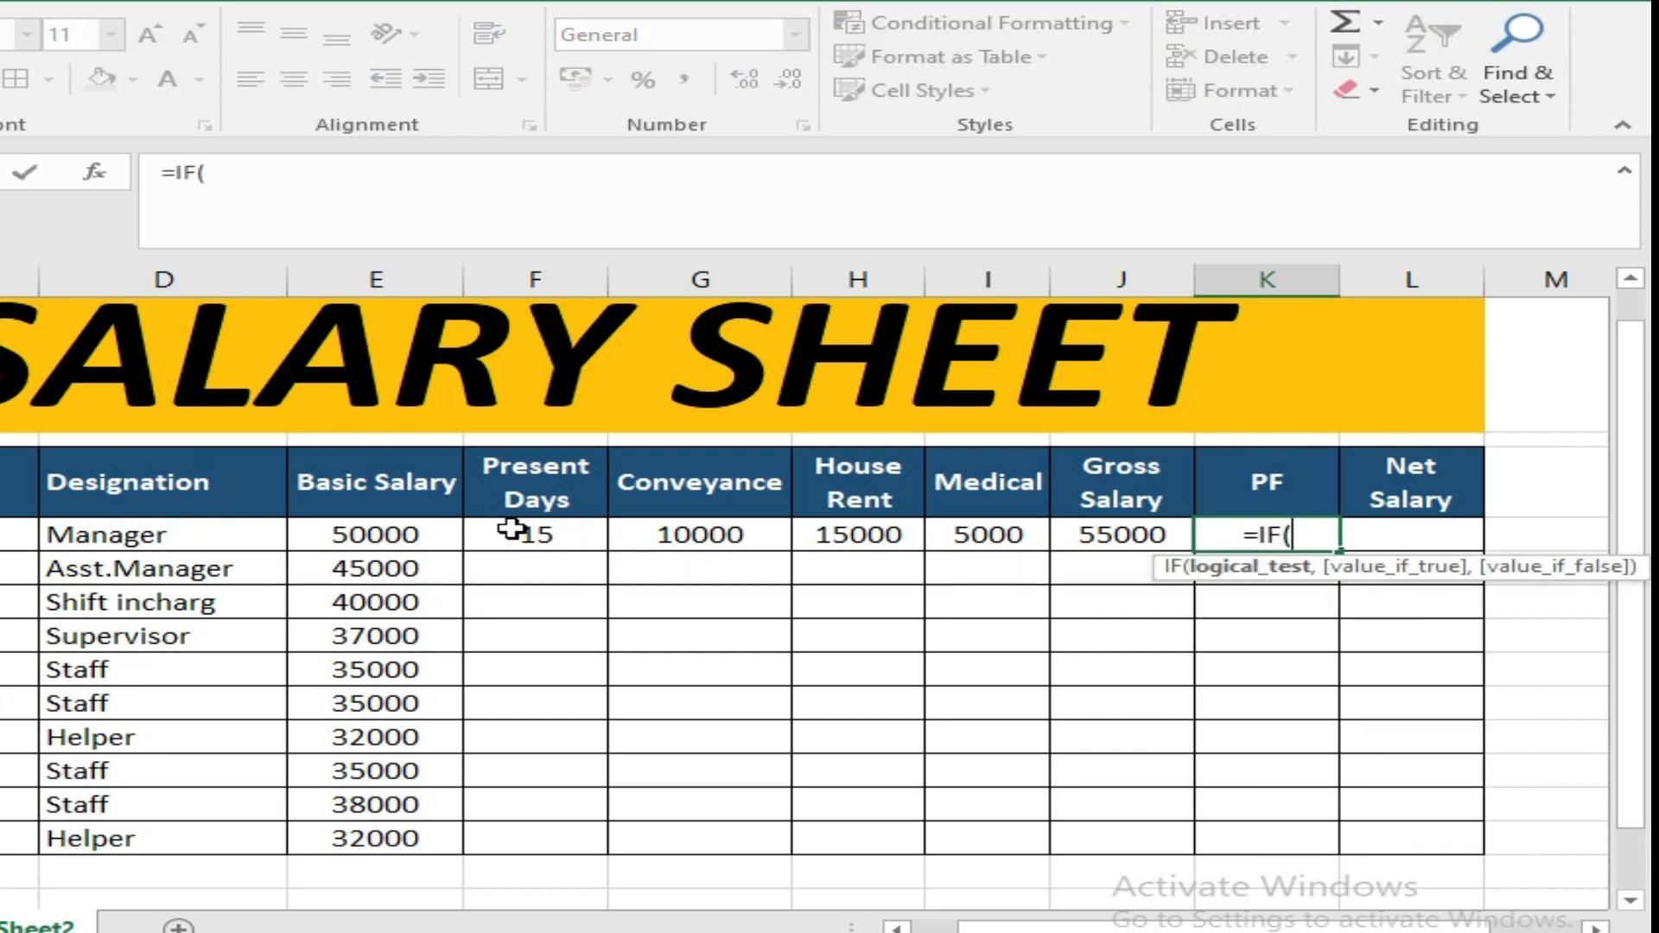
left_click(514, 529)
type("=")
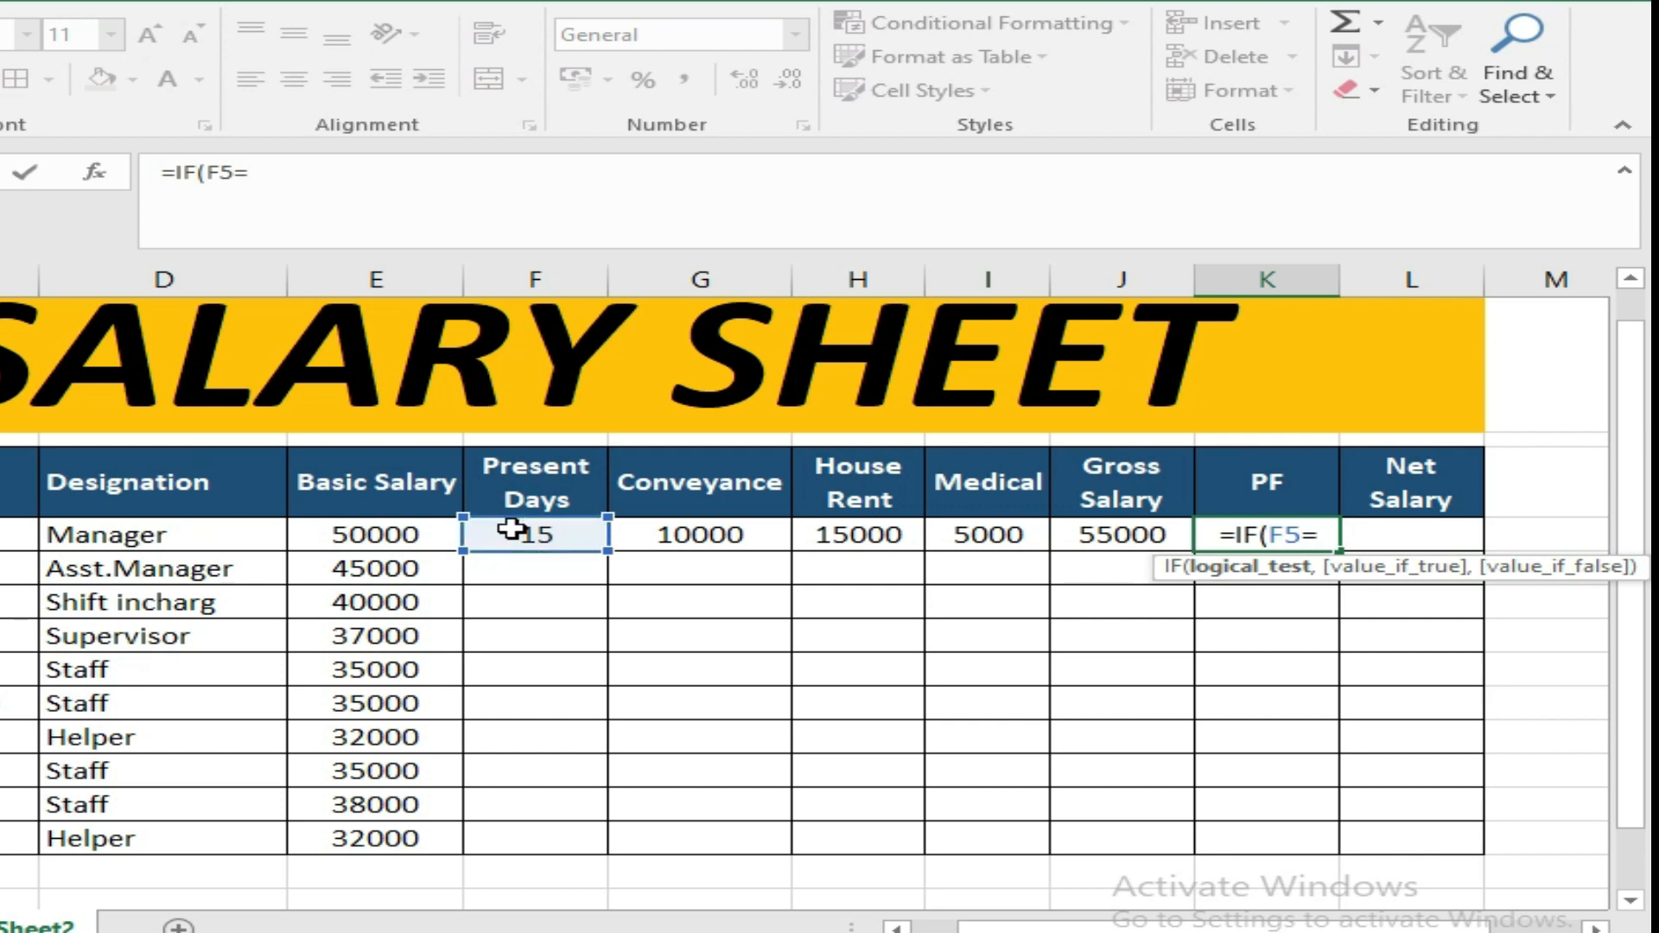
type("0,")
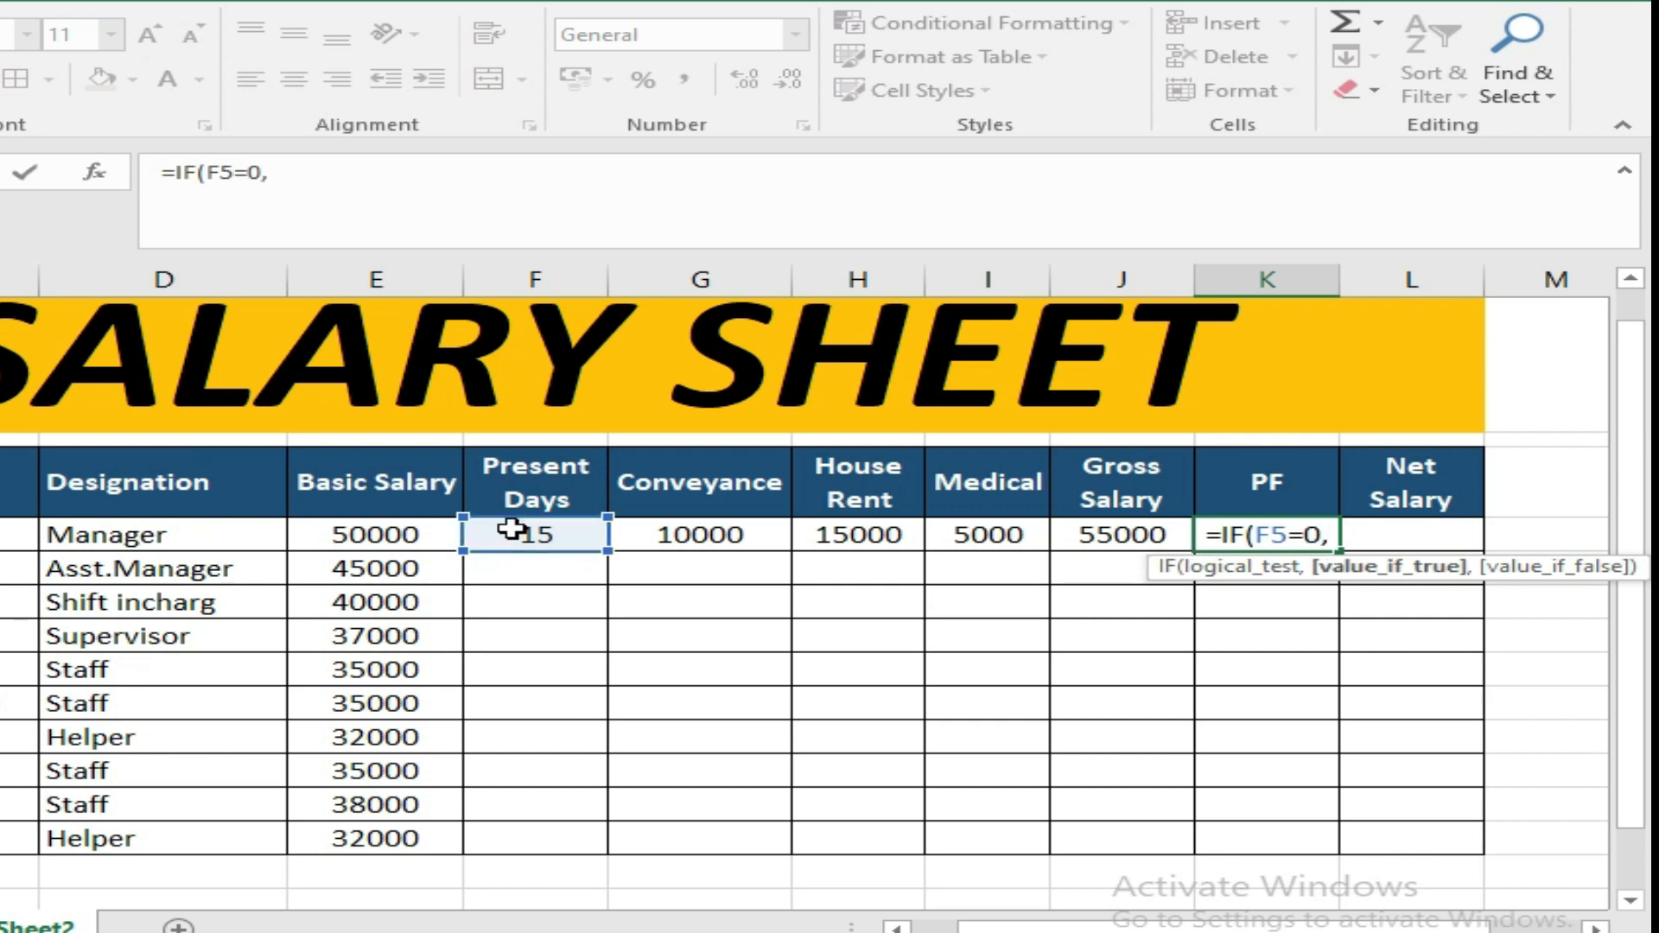
type("\"\",")
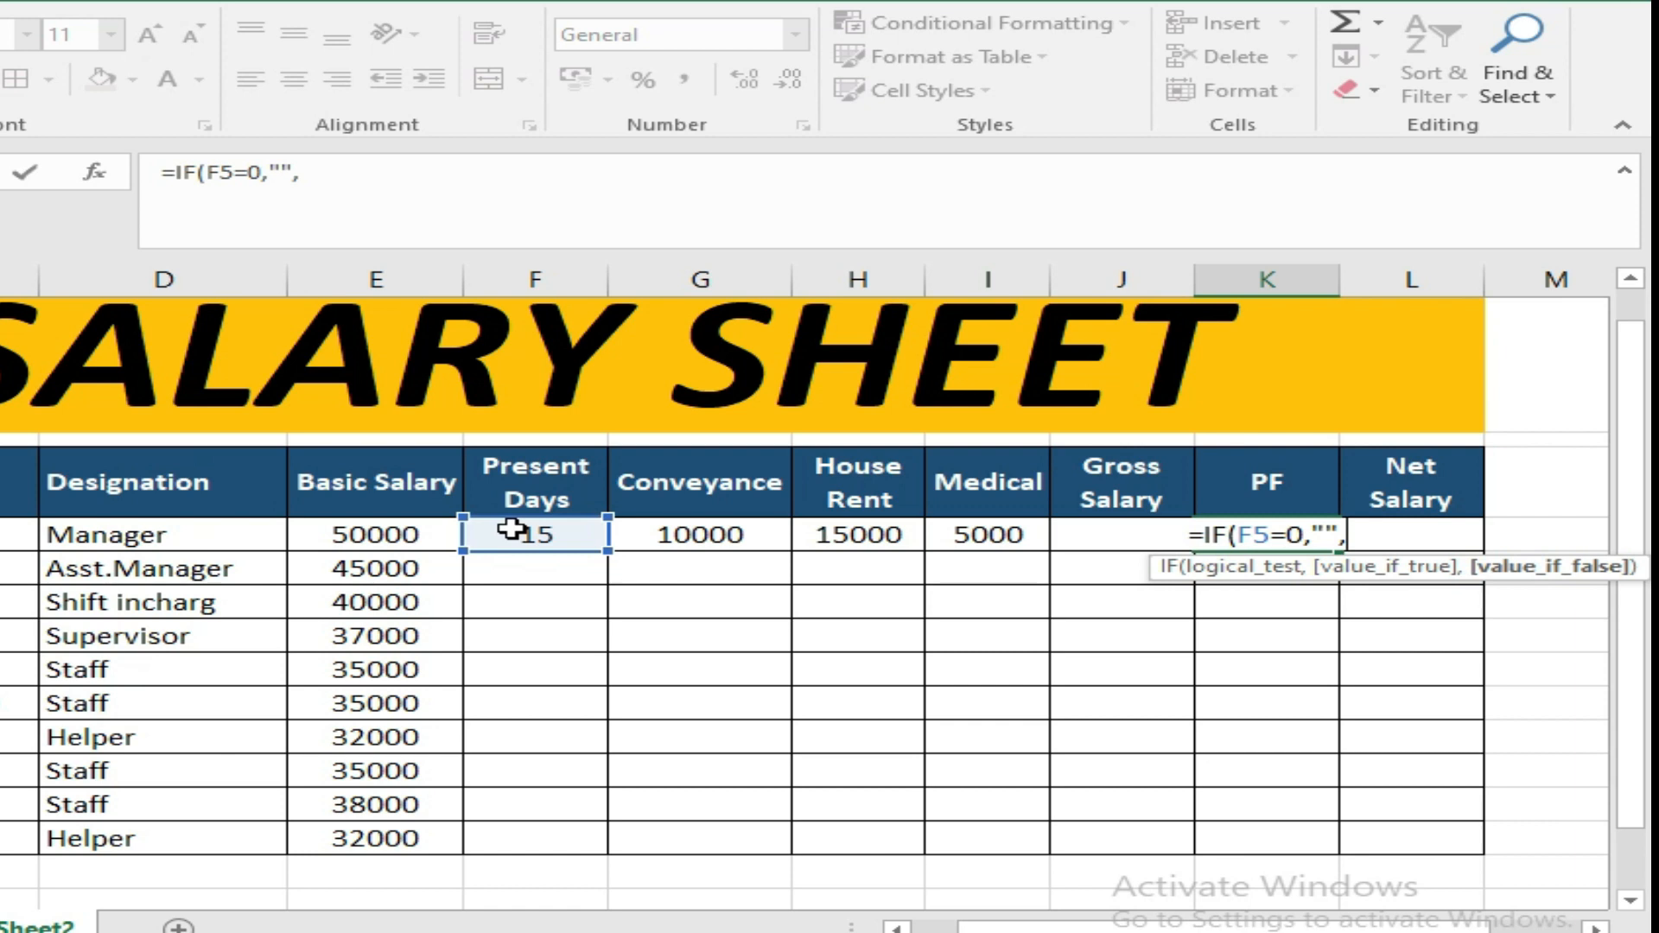
Give E5*7% as the otherwise result of the K5 PF formula, close the IF and enter it
left_click(384, 532)
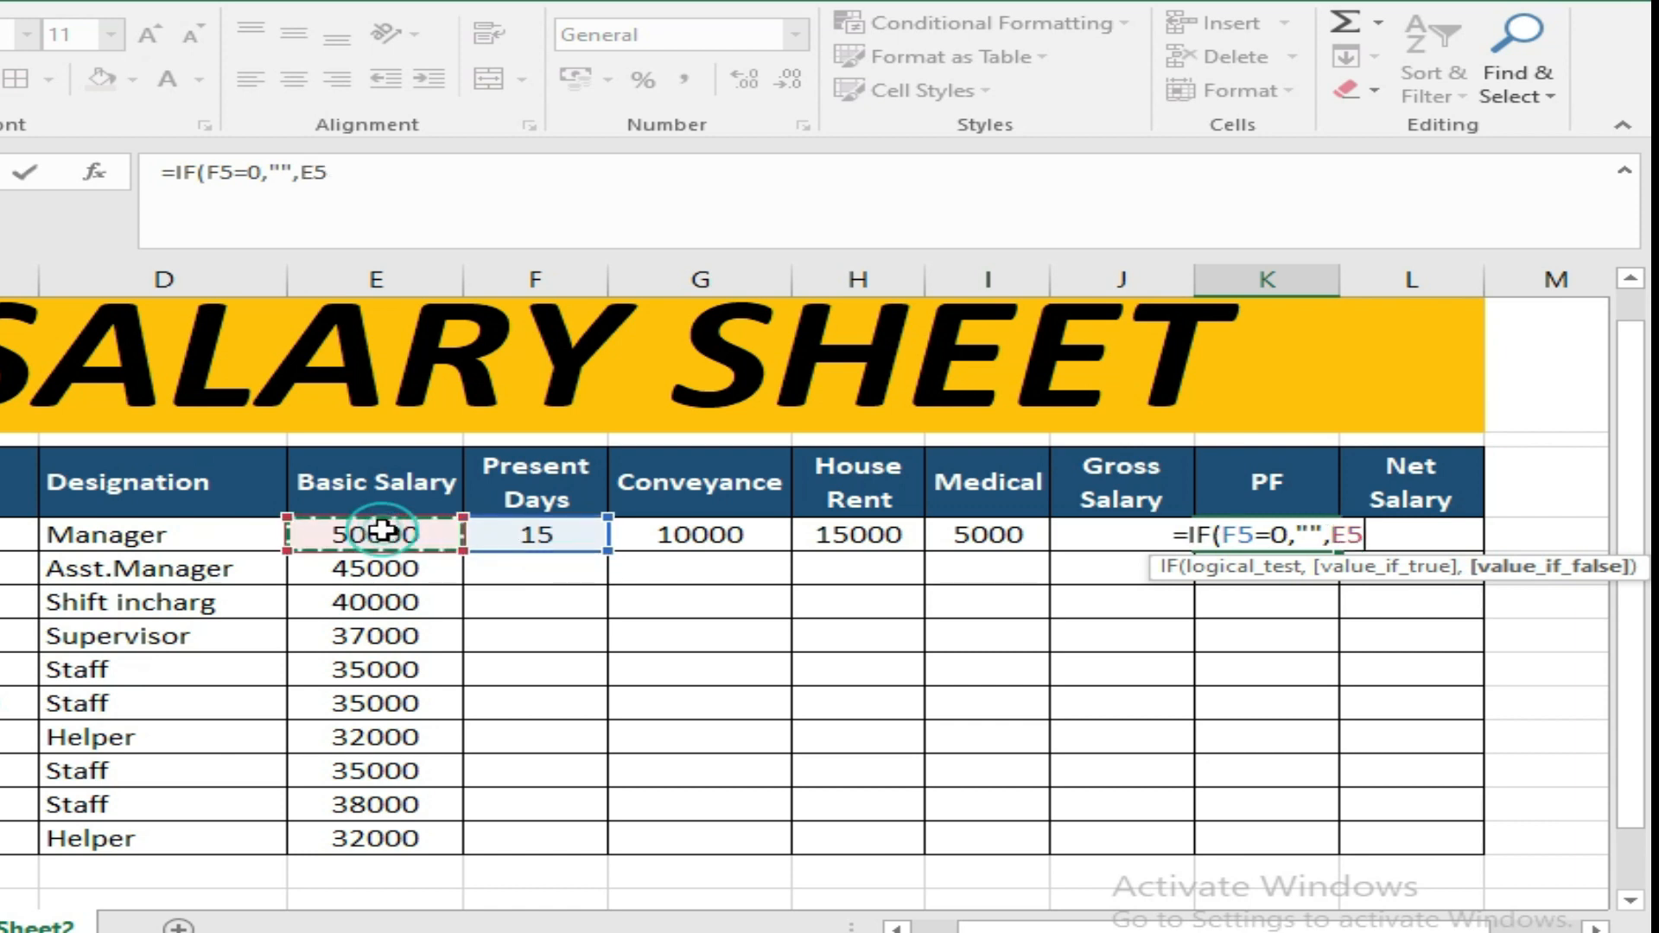
type("*7")
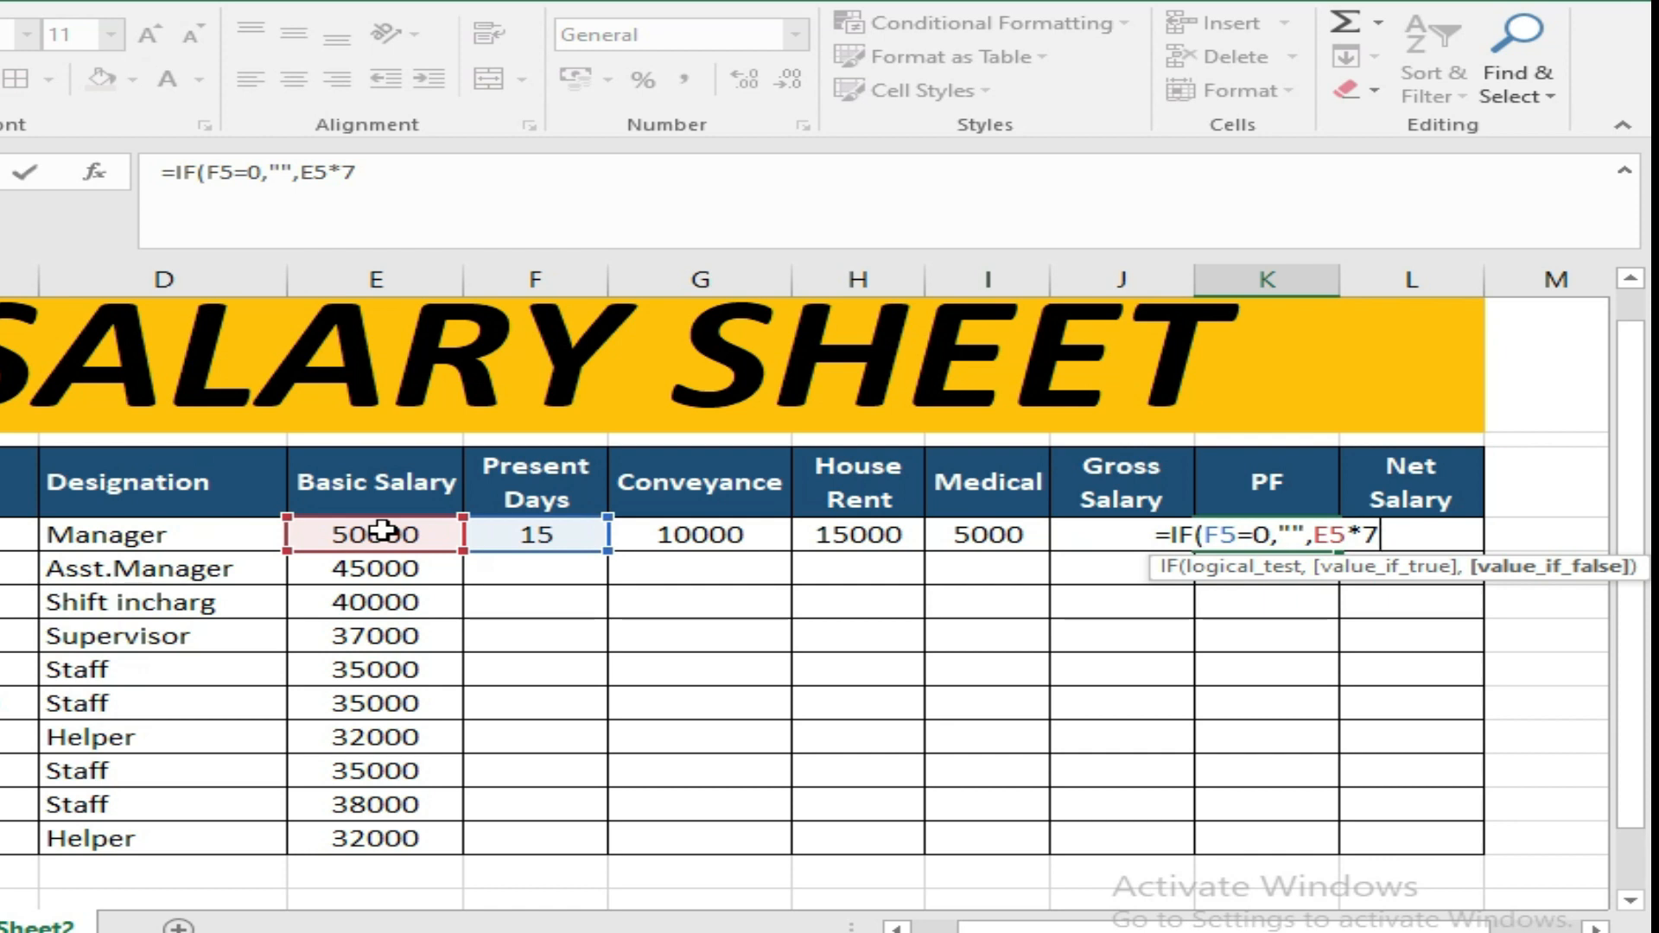
type("%")
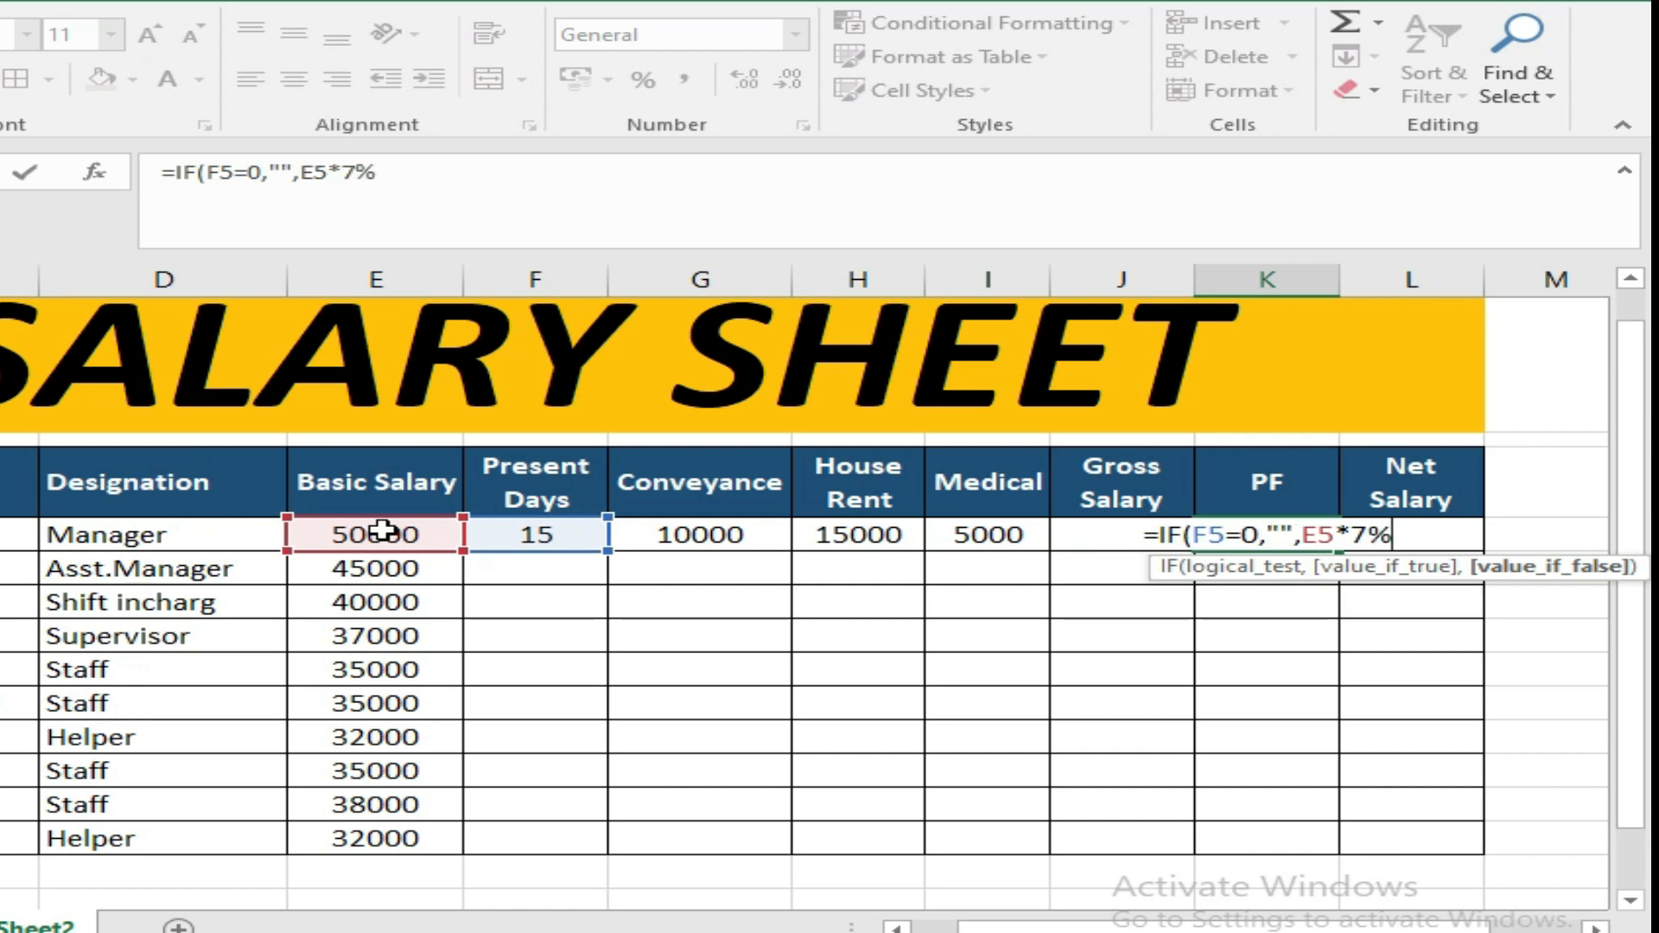
type(")")
key("ctrl+Return")
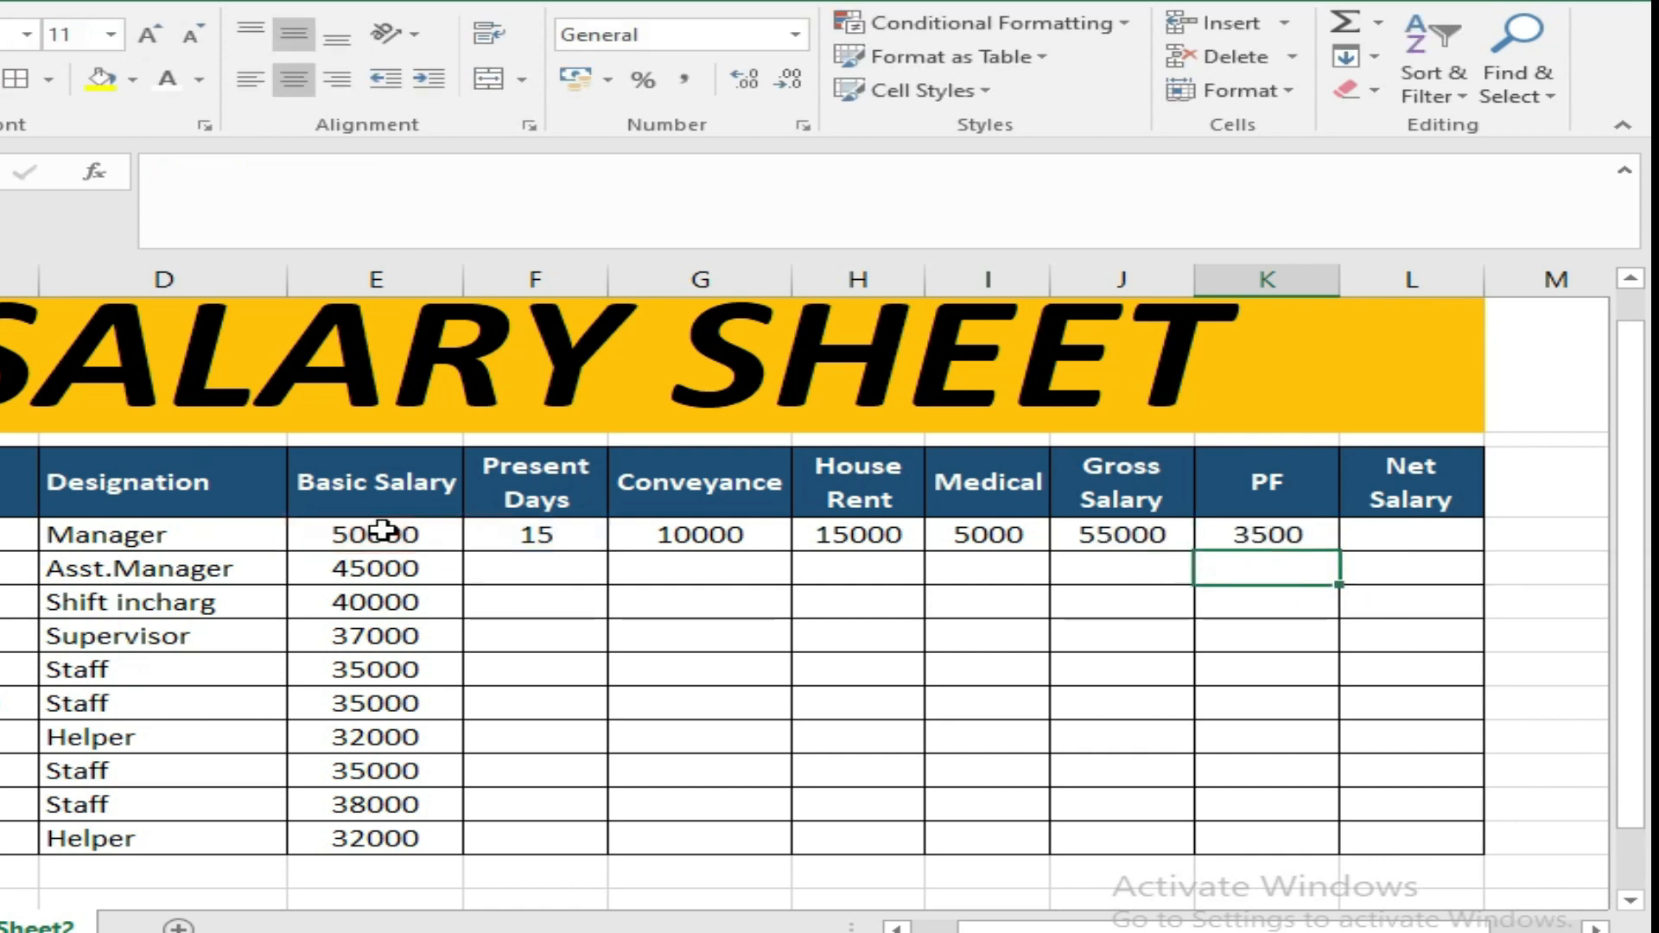
Start the Net Salary formula in L5 with an IF that returns blank for zero Present Days: =IF(F5=0,"",
key("Right")
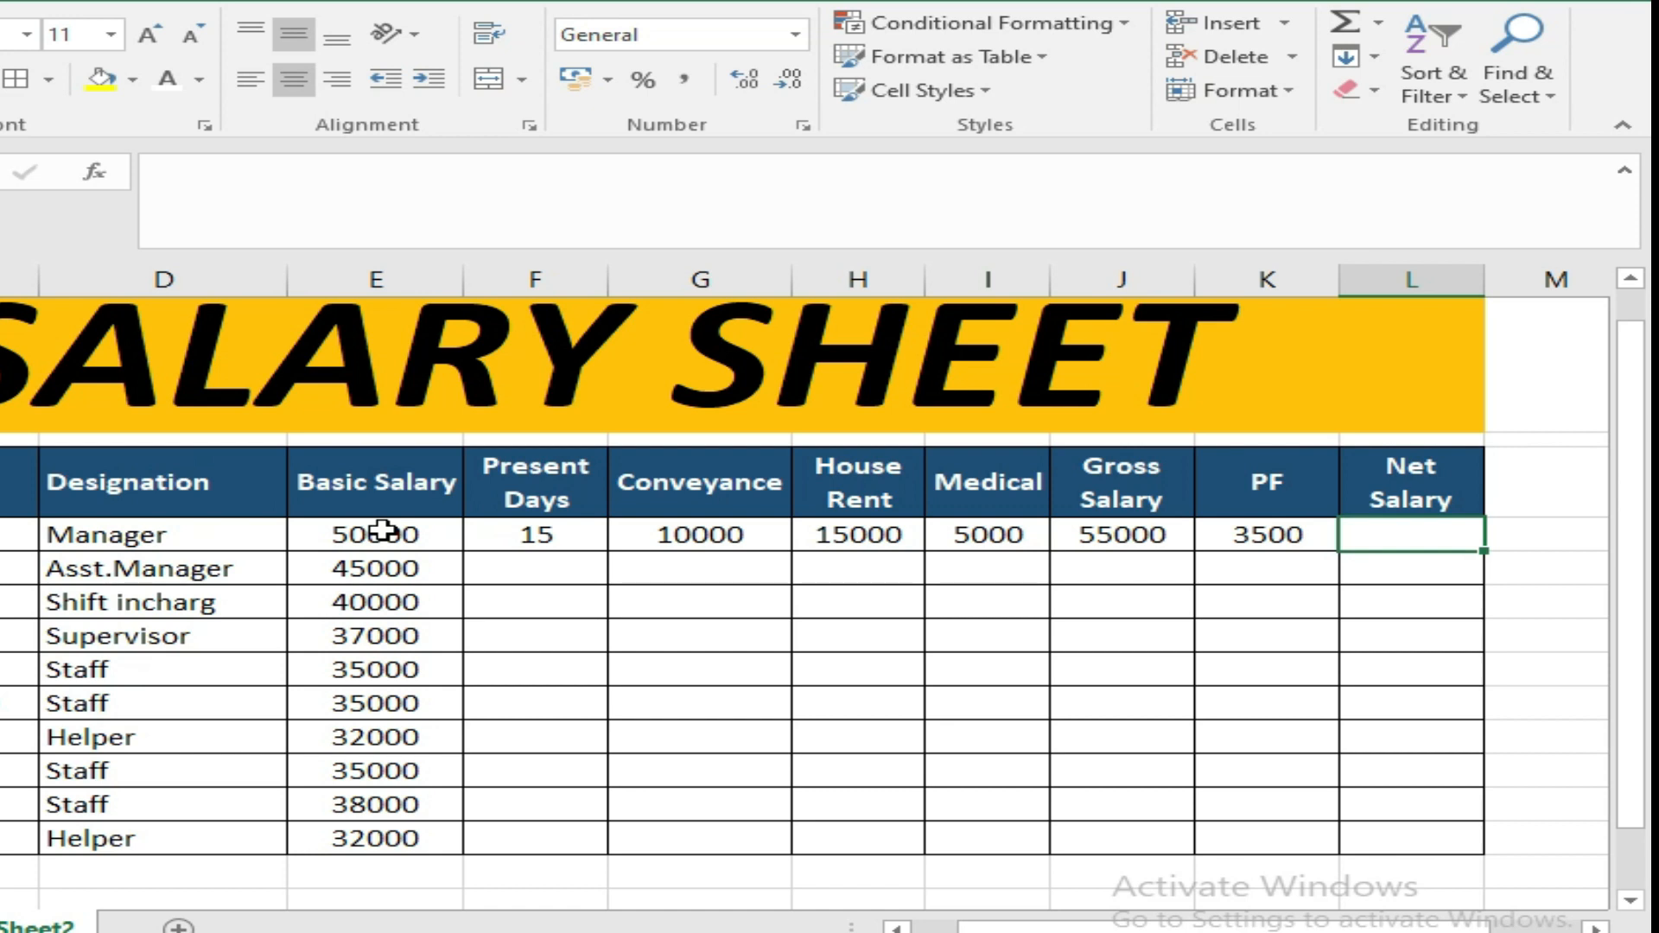
type("=if")
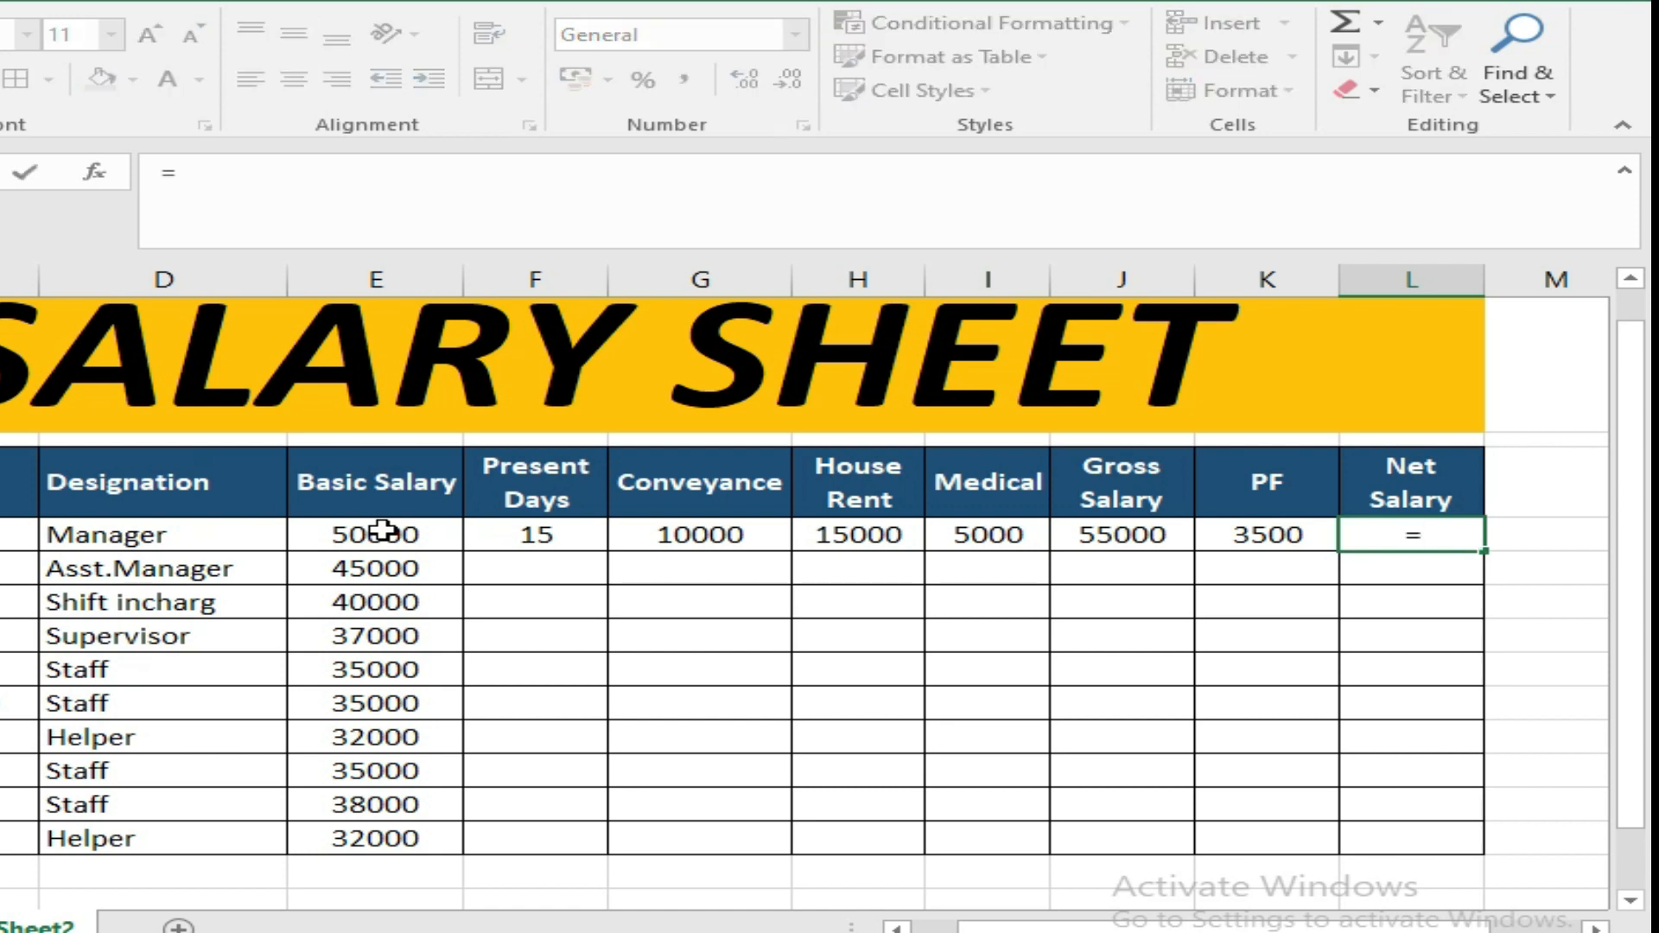
key("Tab")
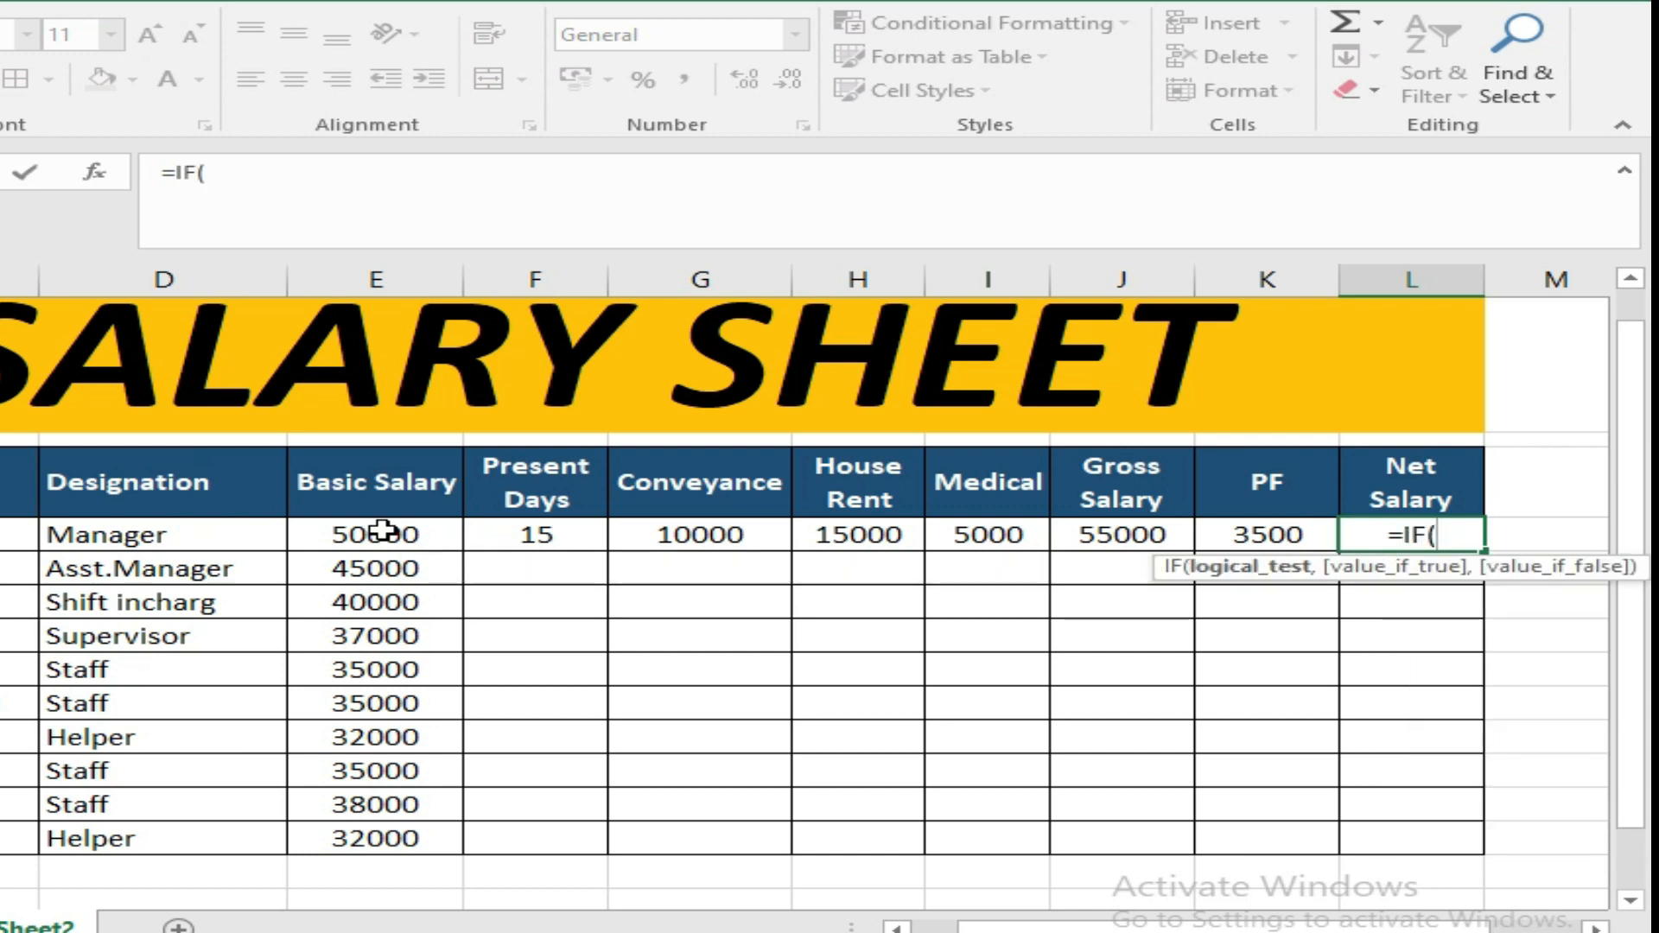
left_click(553, 544)
type("=")
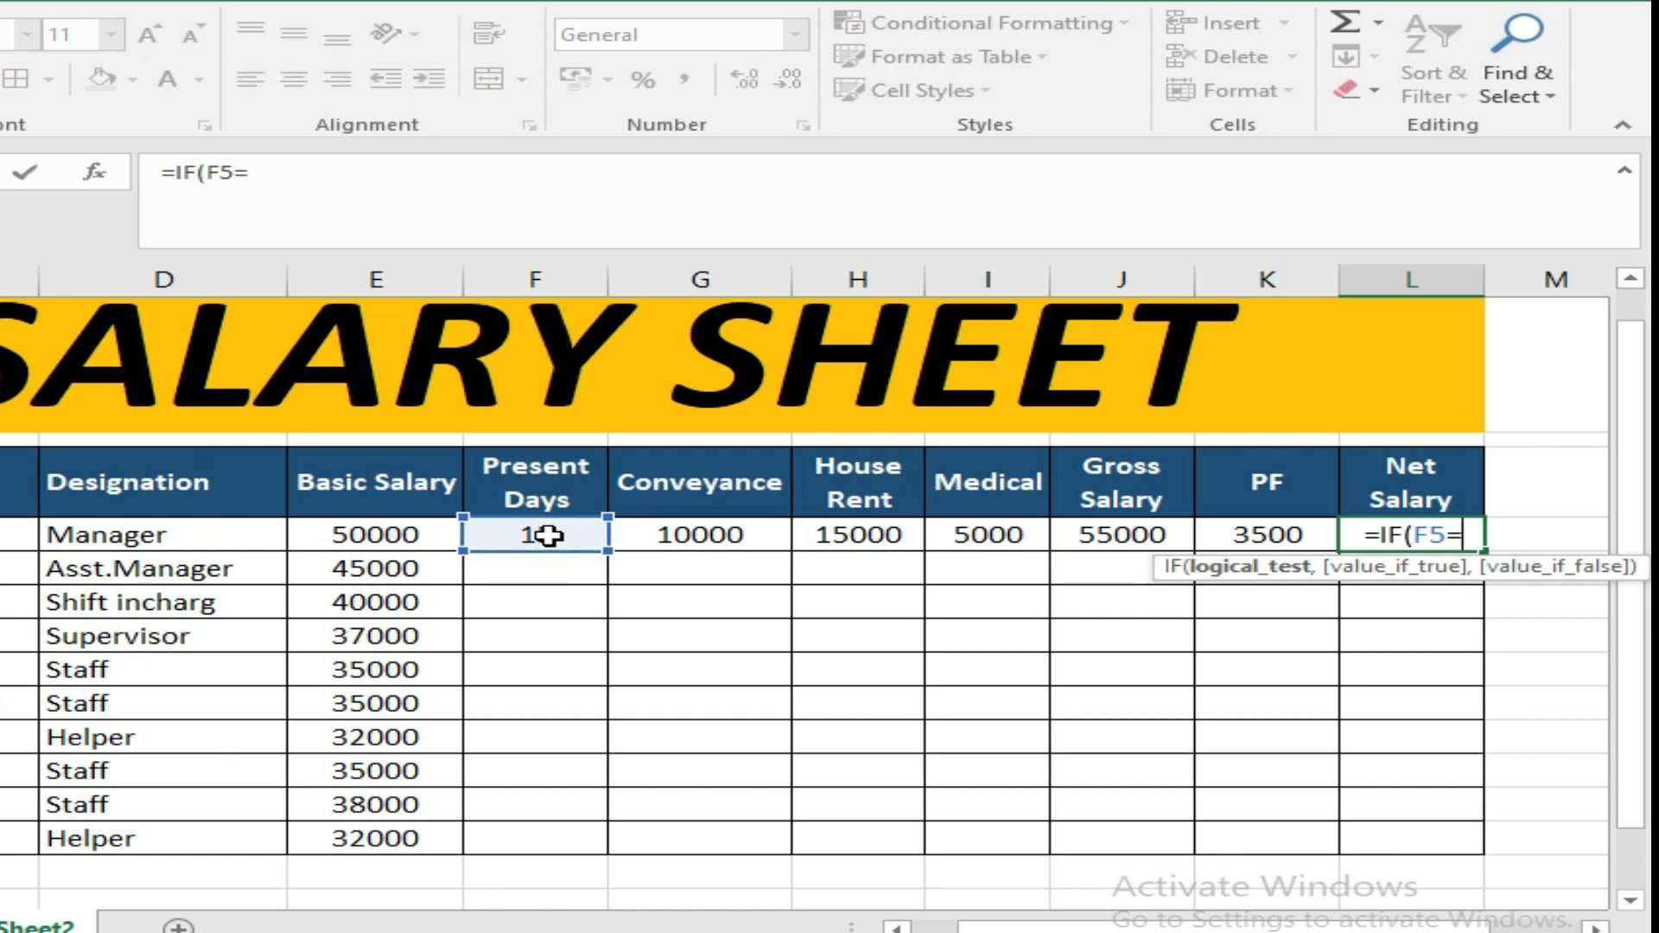
type("0")
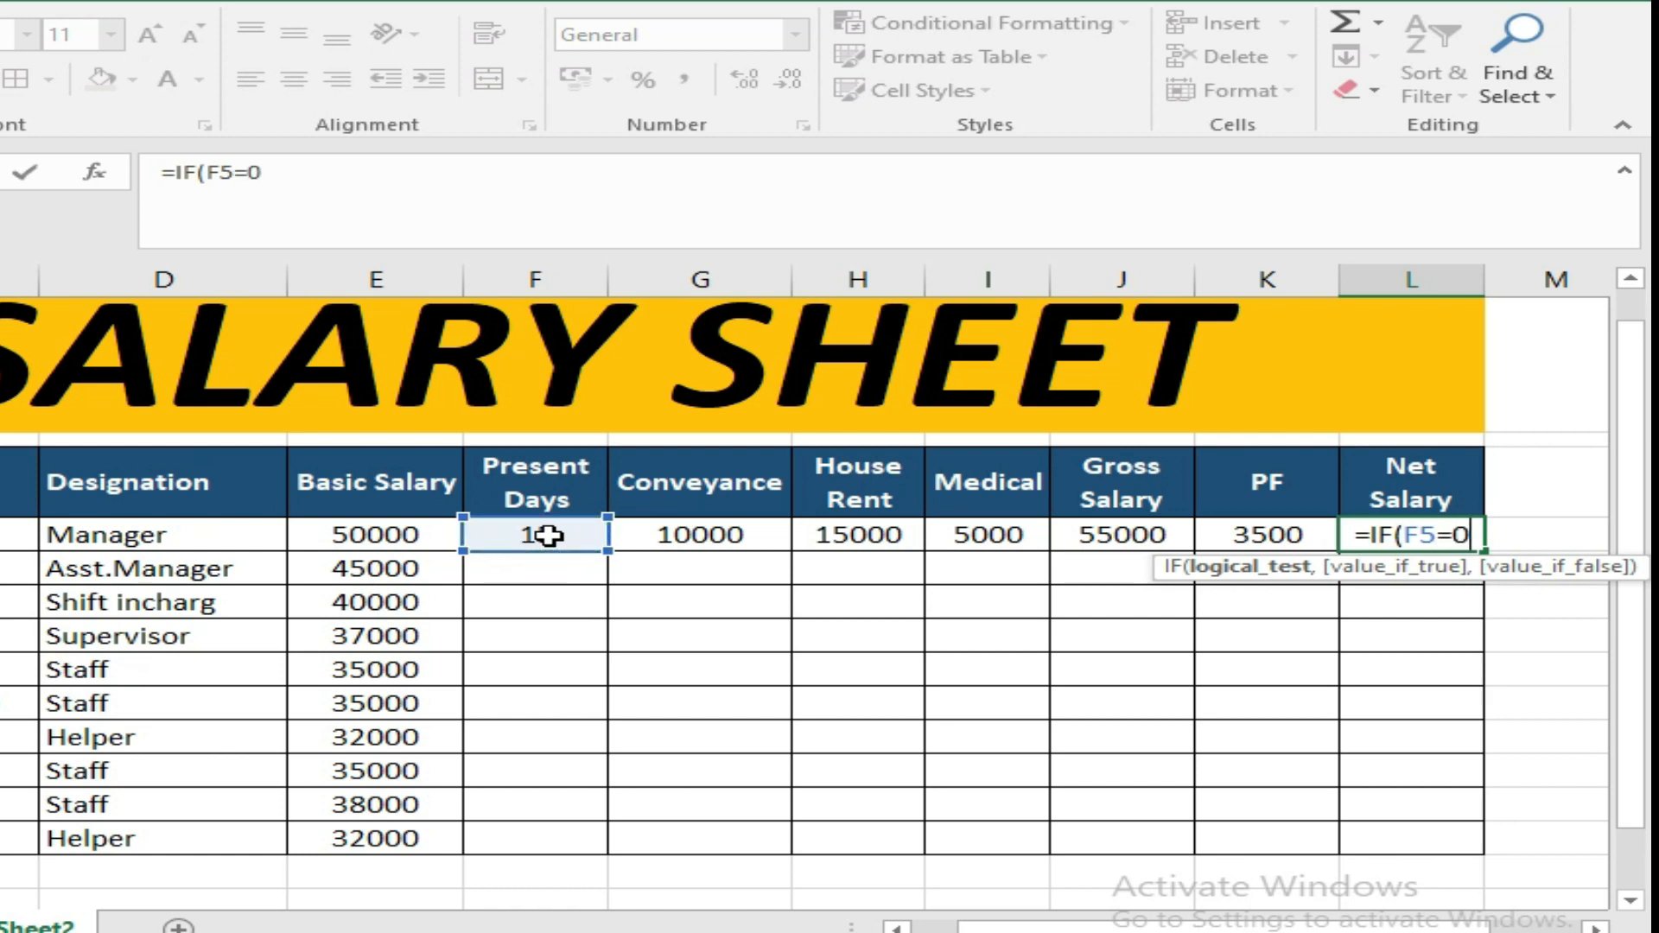
type(",\"\"")
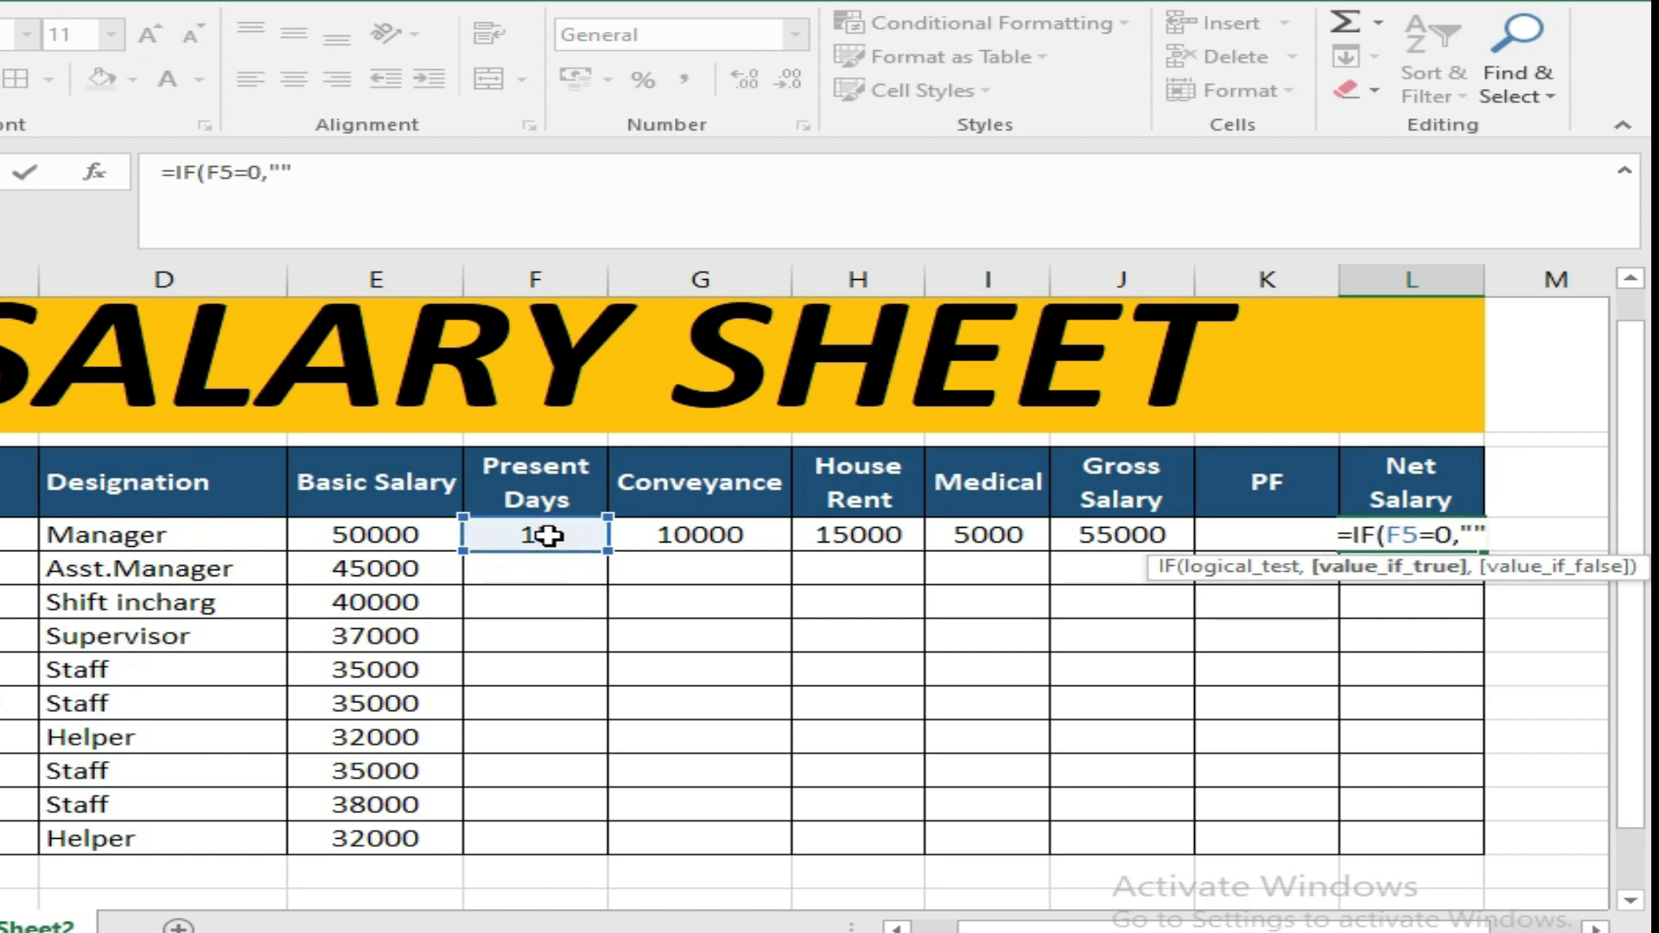
type(",")
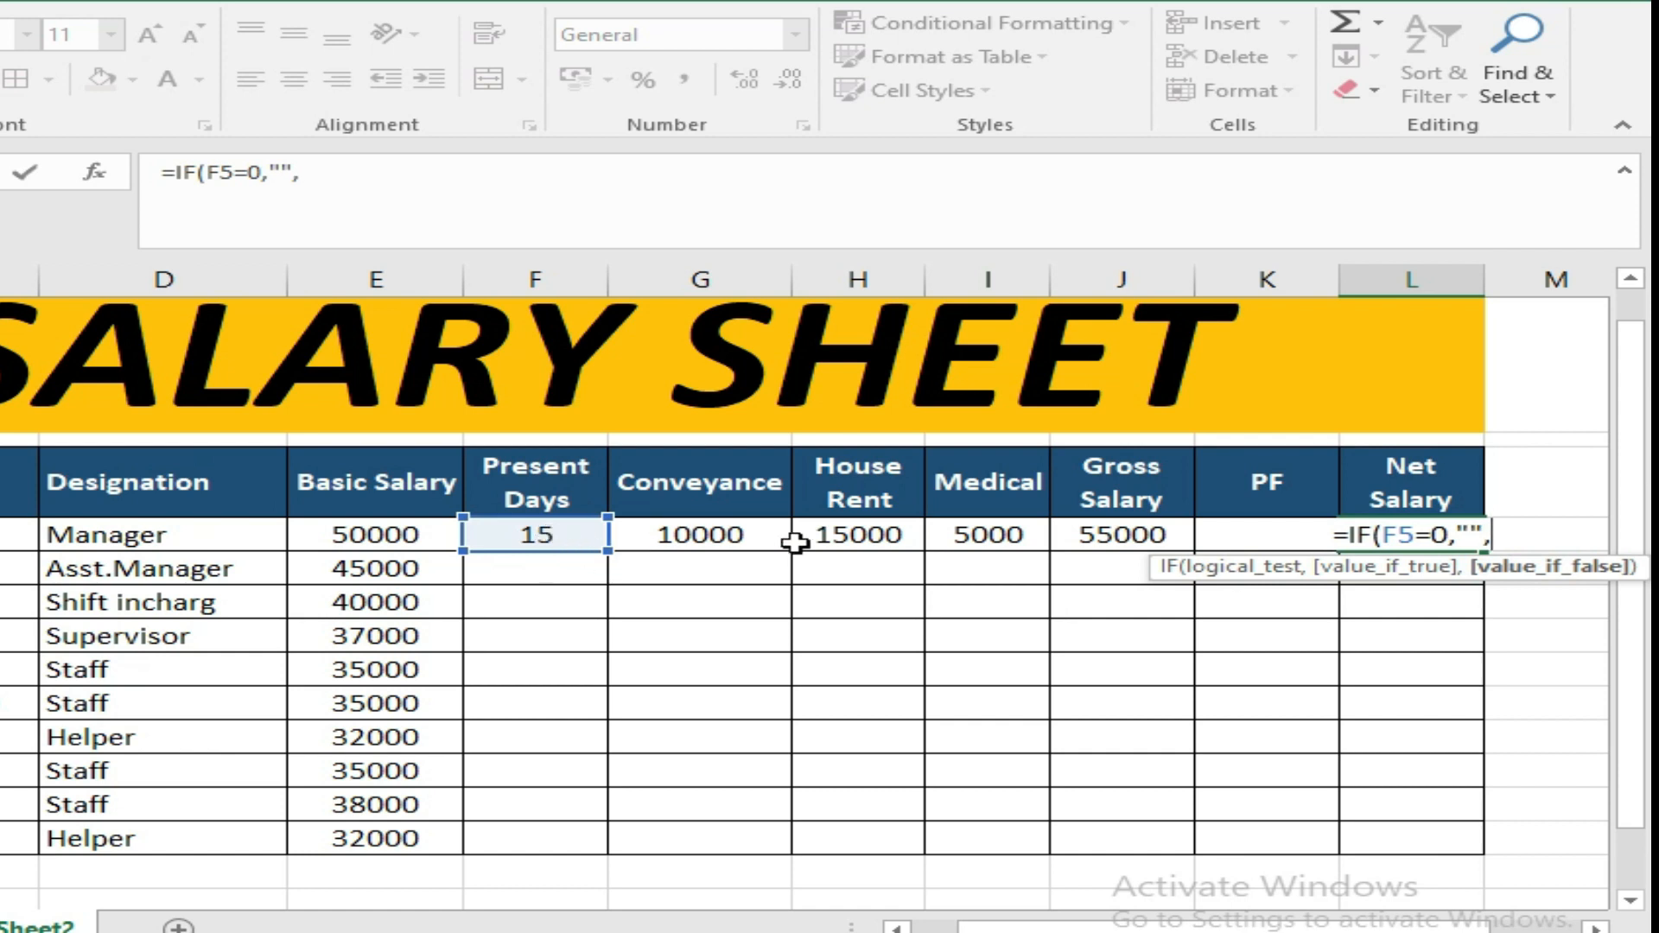
Give gross salary minus PF, J5-K5, as the otherwise result of the L5 formula, close the IF and enter it
left_click(1095, 538)
type("-")
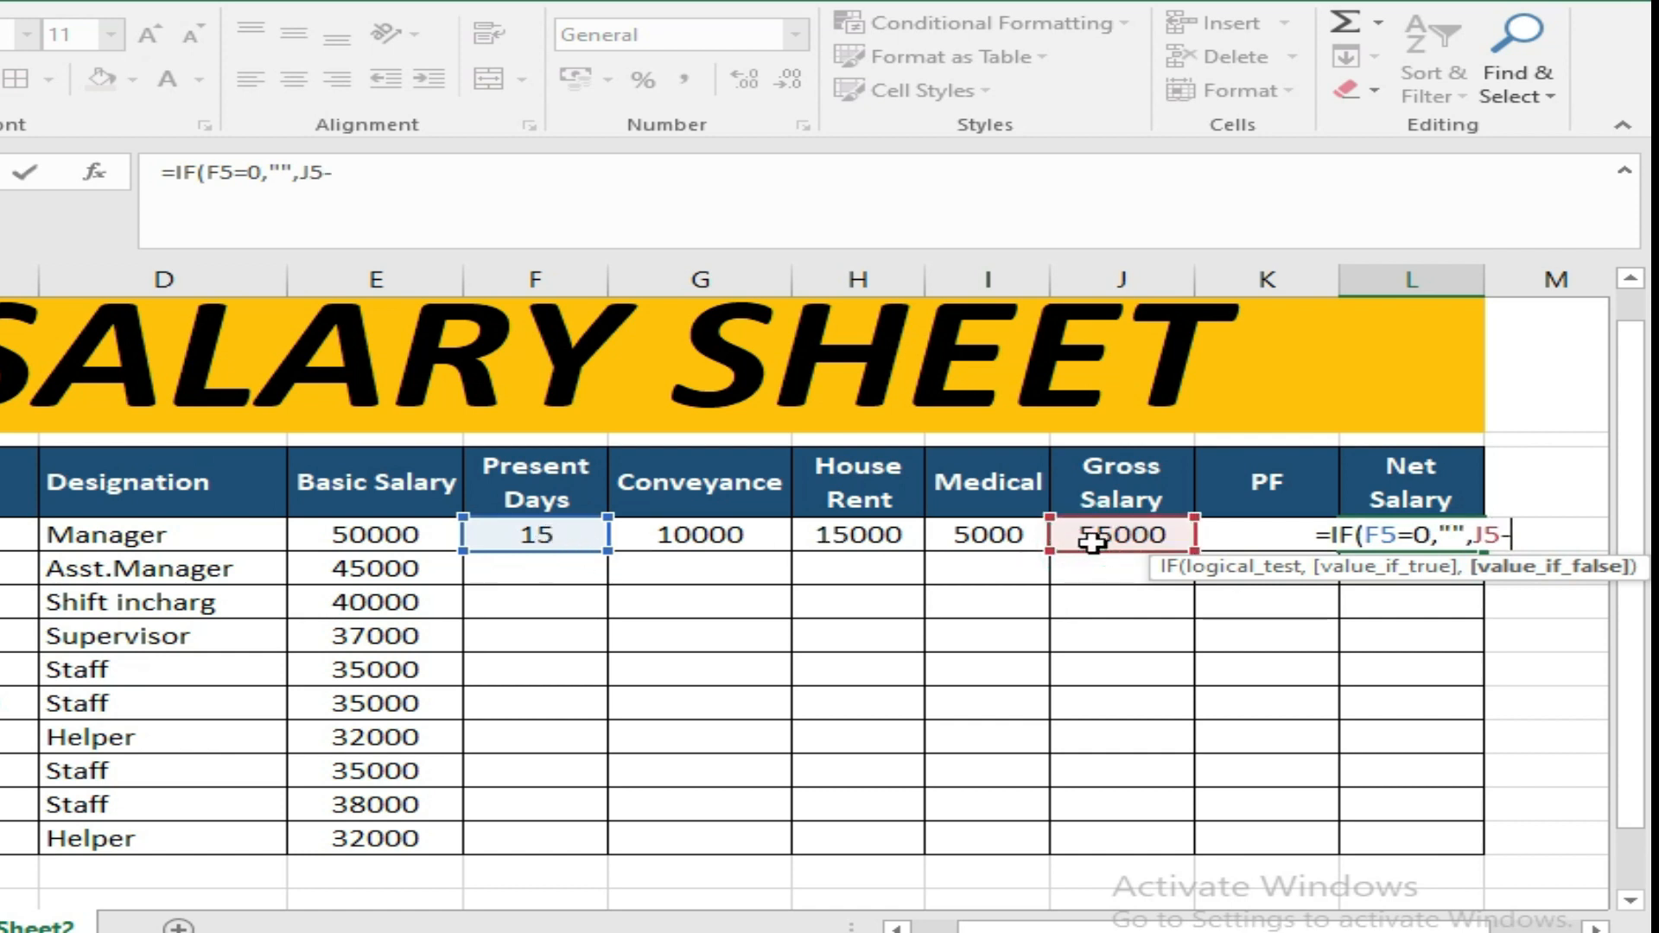
left_click(1231, 594)
key("Up")
key("Up")
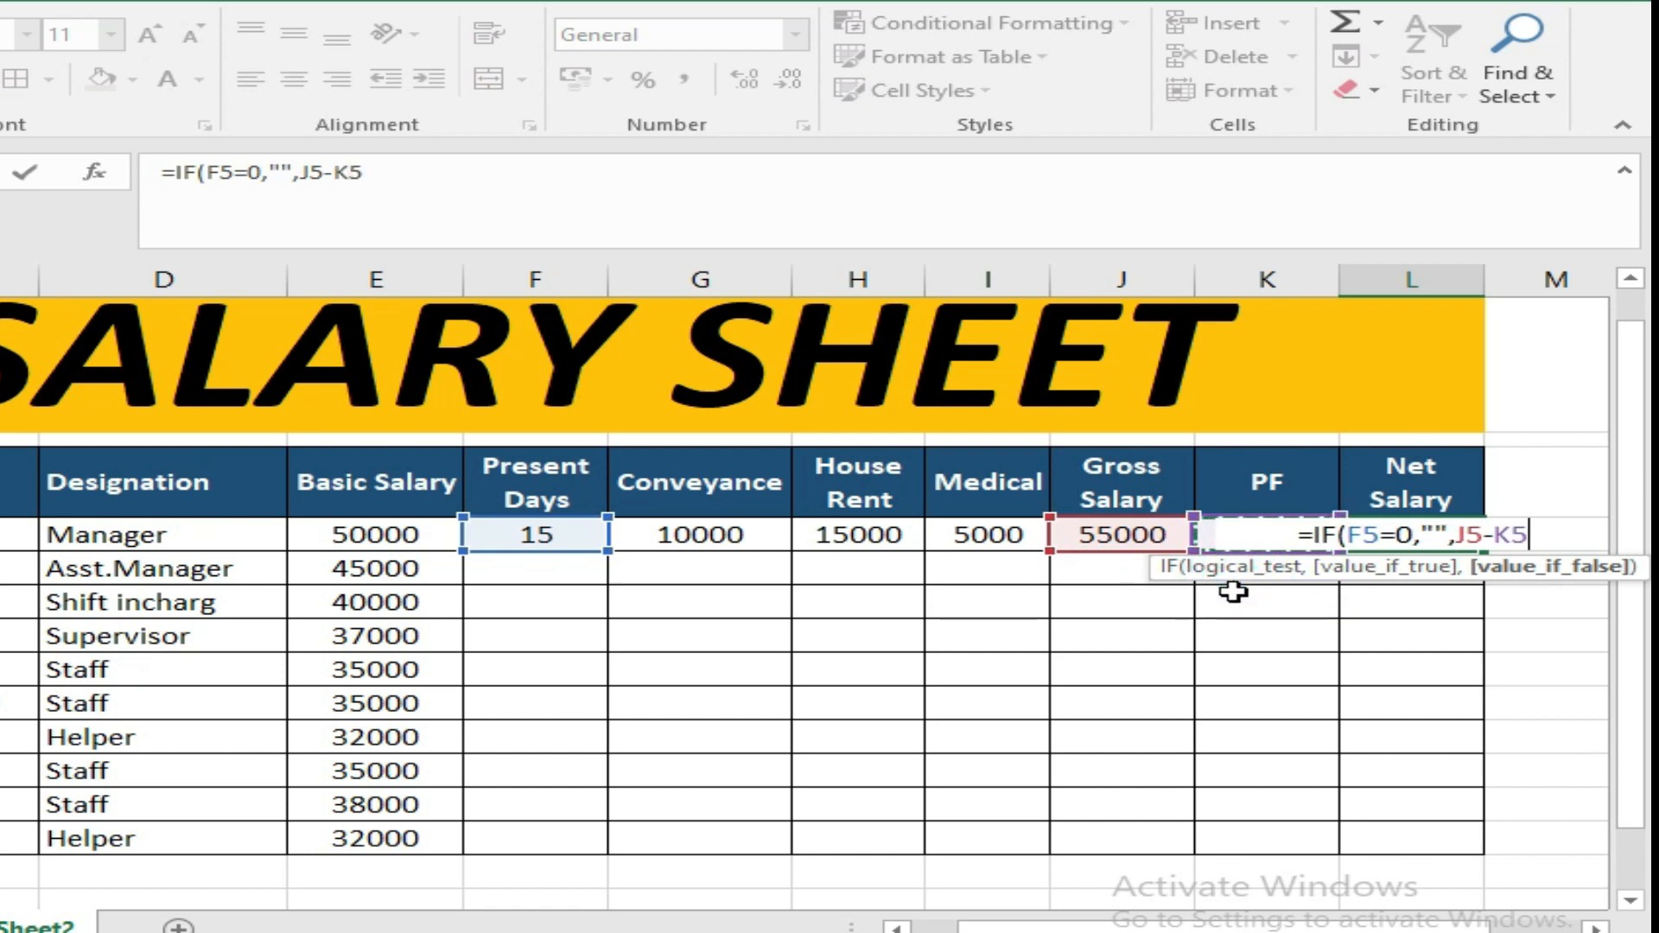
type(")")
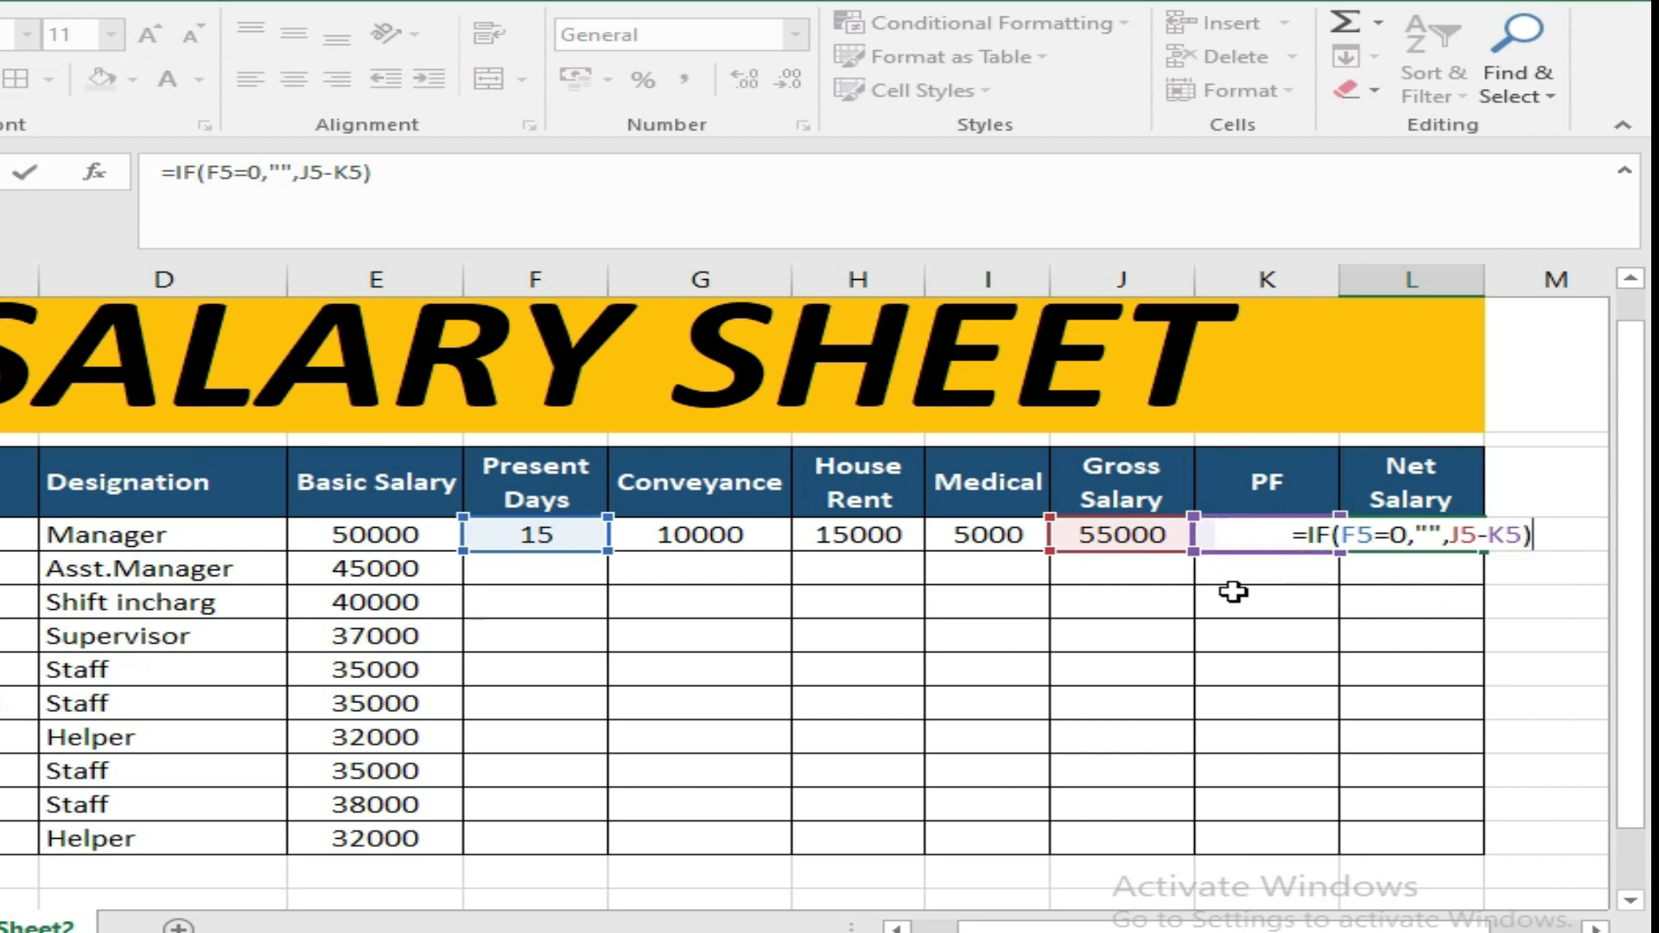
key("Return")
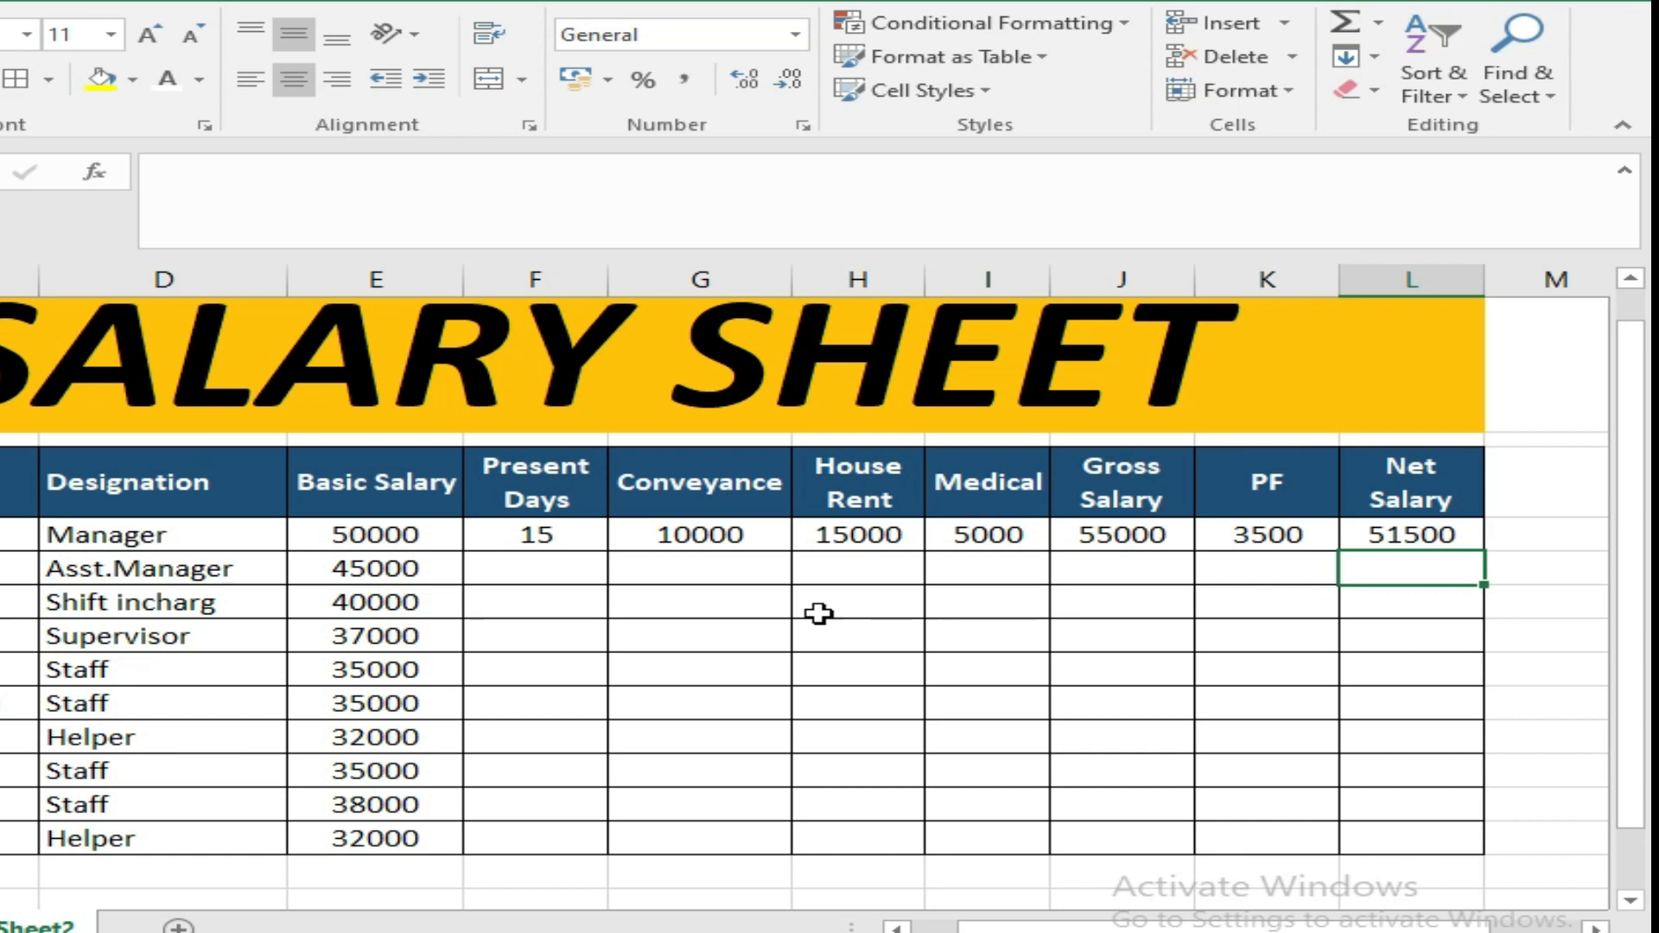
Fill the formulas from Conveyance to Net Salary in G5:L5 down through row 14
left_click(664, 532)
left_click_drag(1211, 543, 1457, 850)
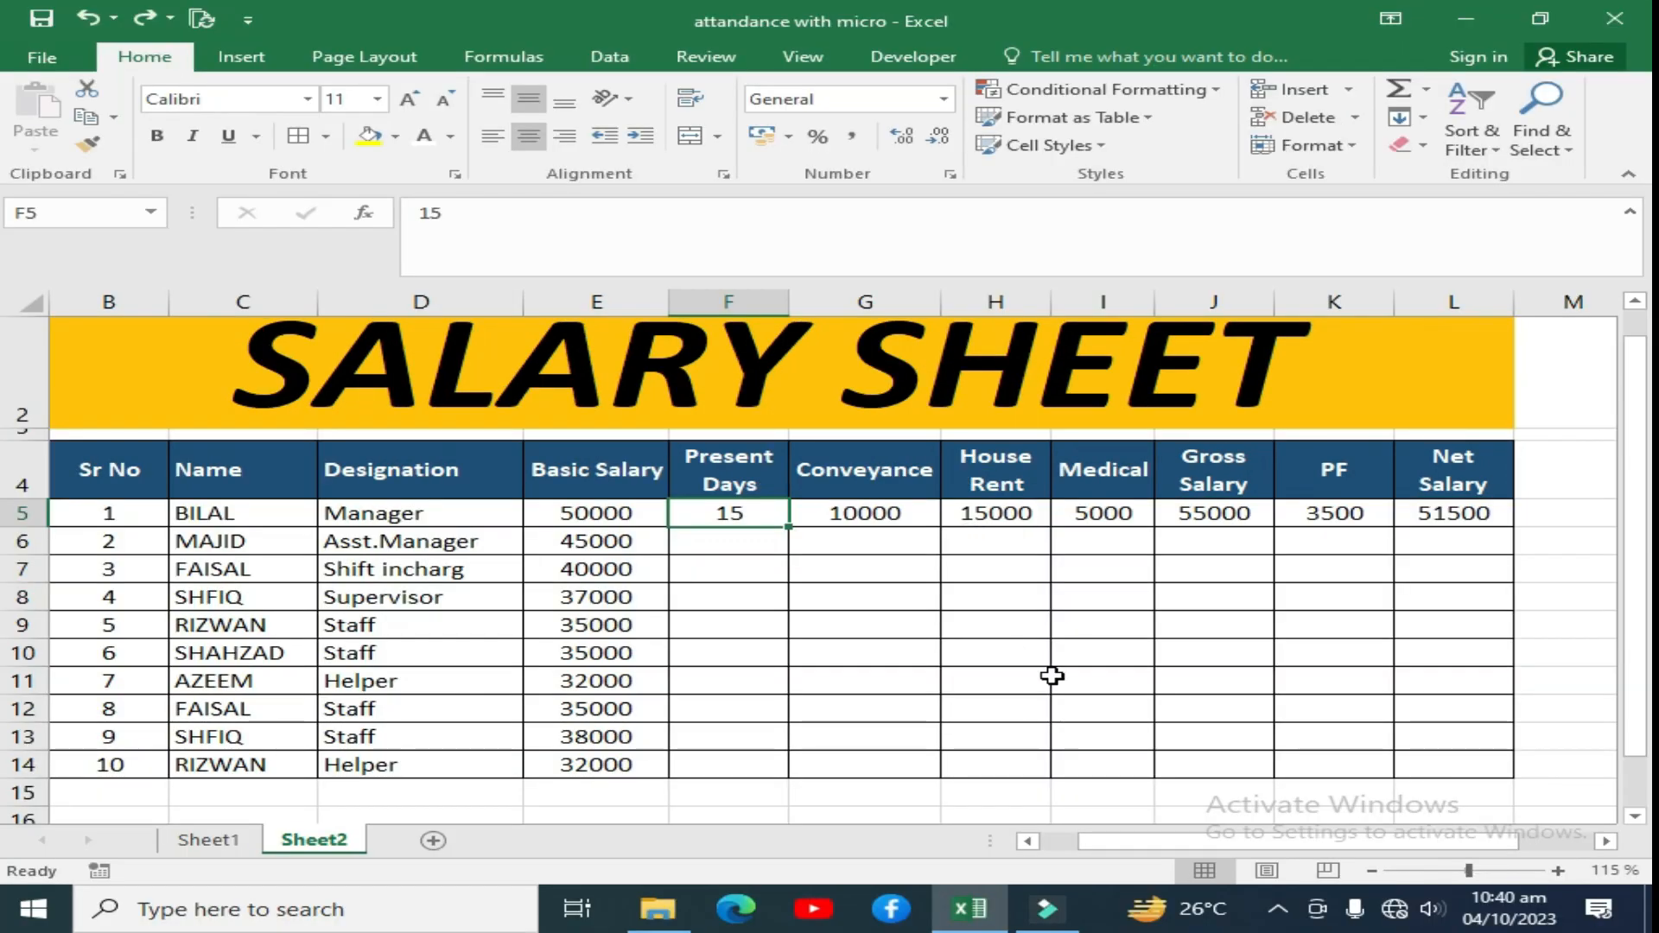
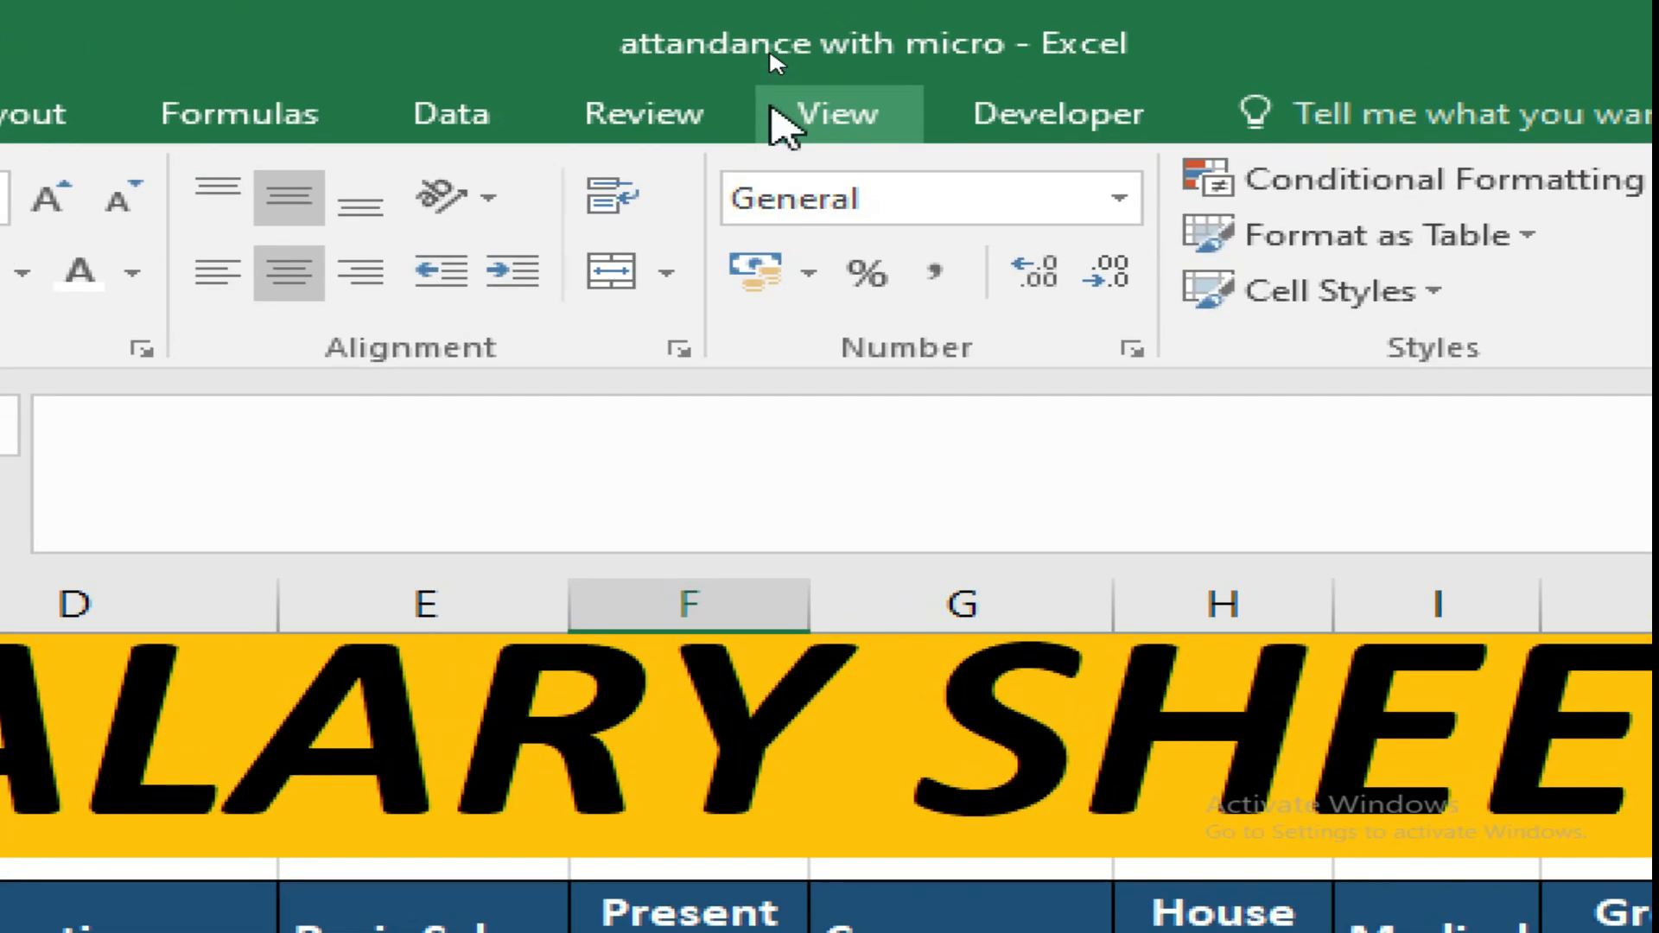
Start recording a macro named Macro1, stored in This Workbook
left_click(790, 57)
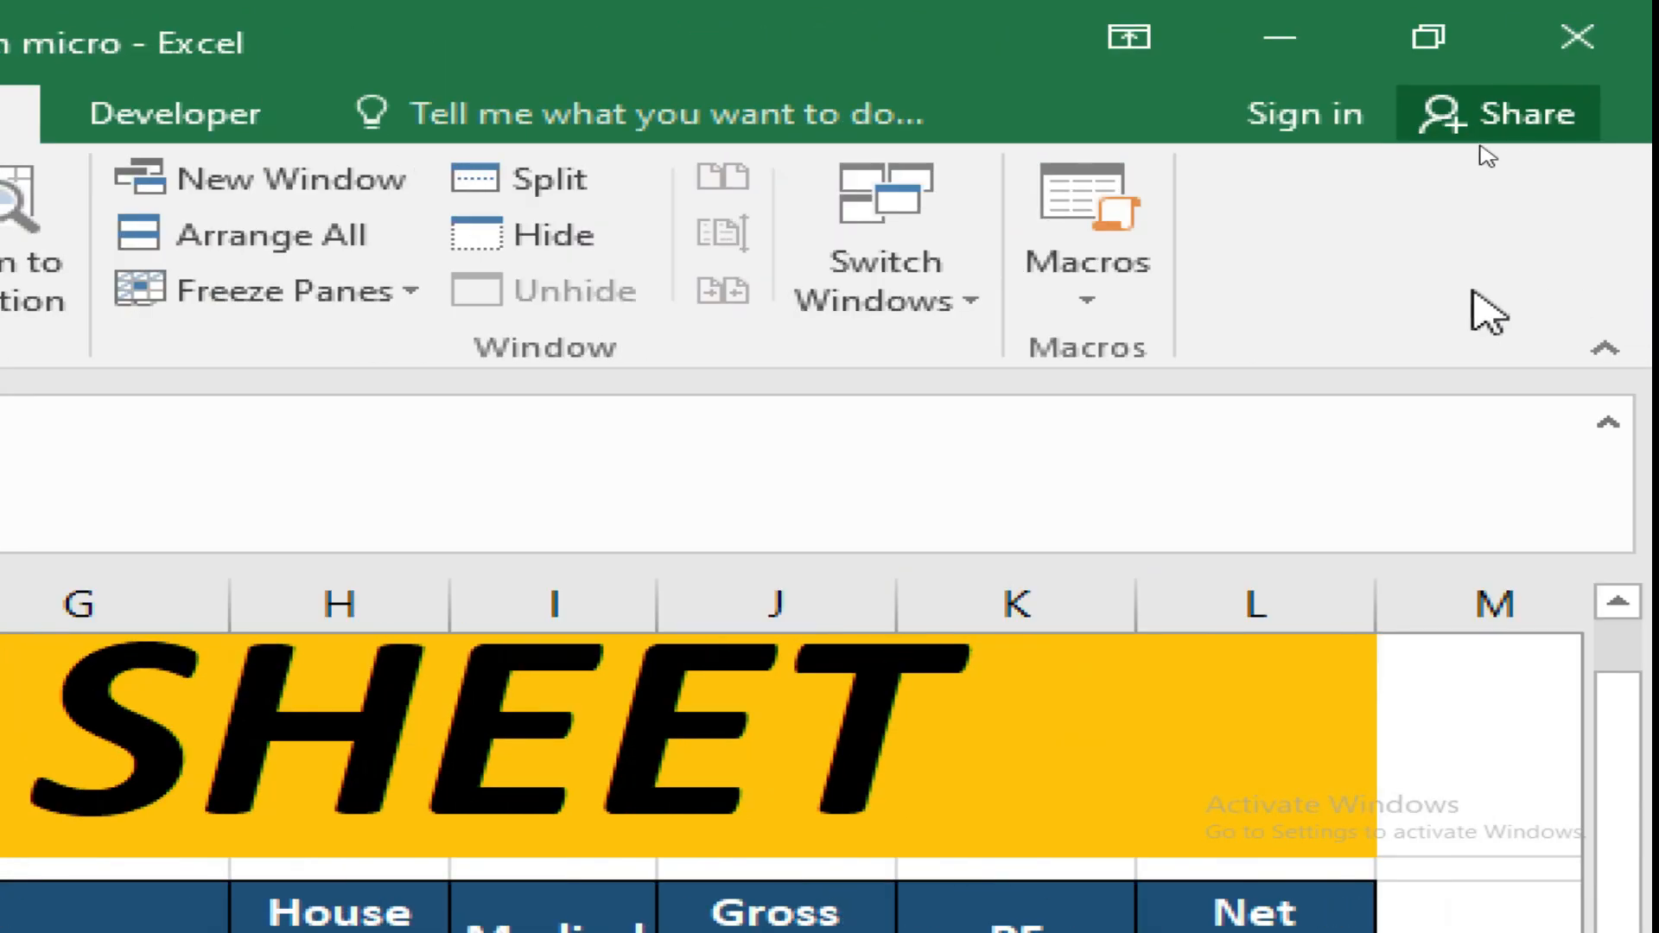
left_click(1090, 298)
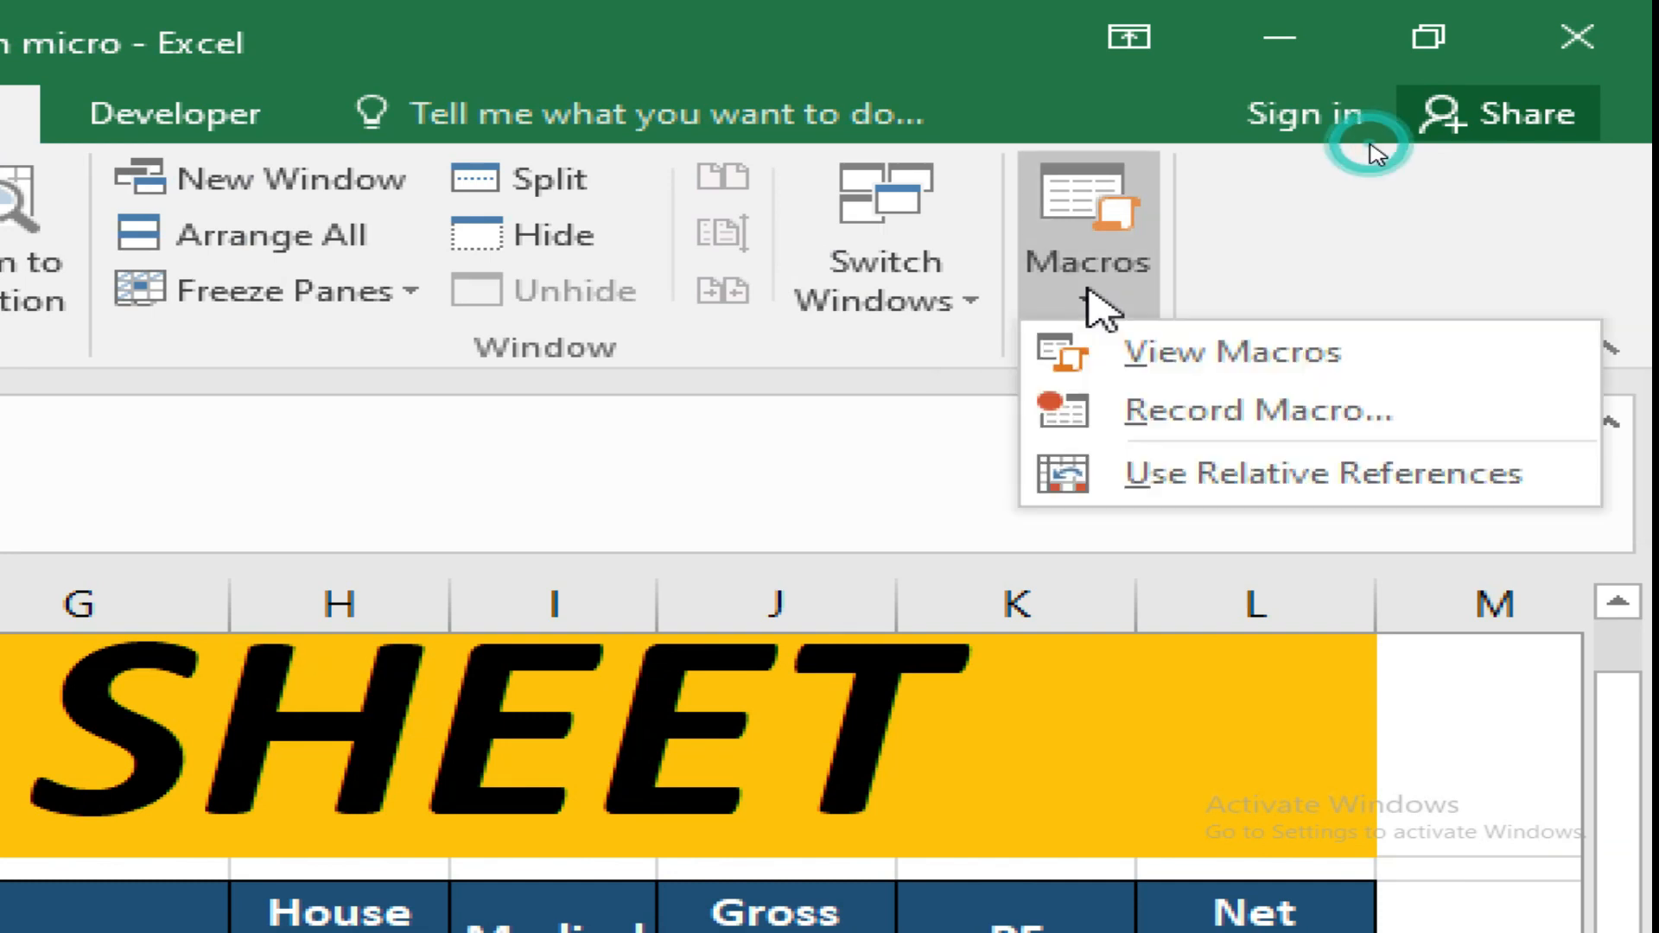
left_click(1168, 445)
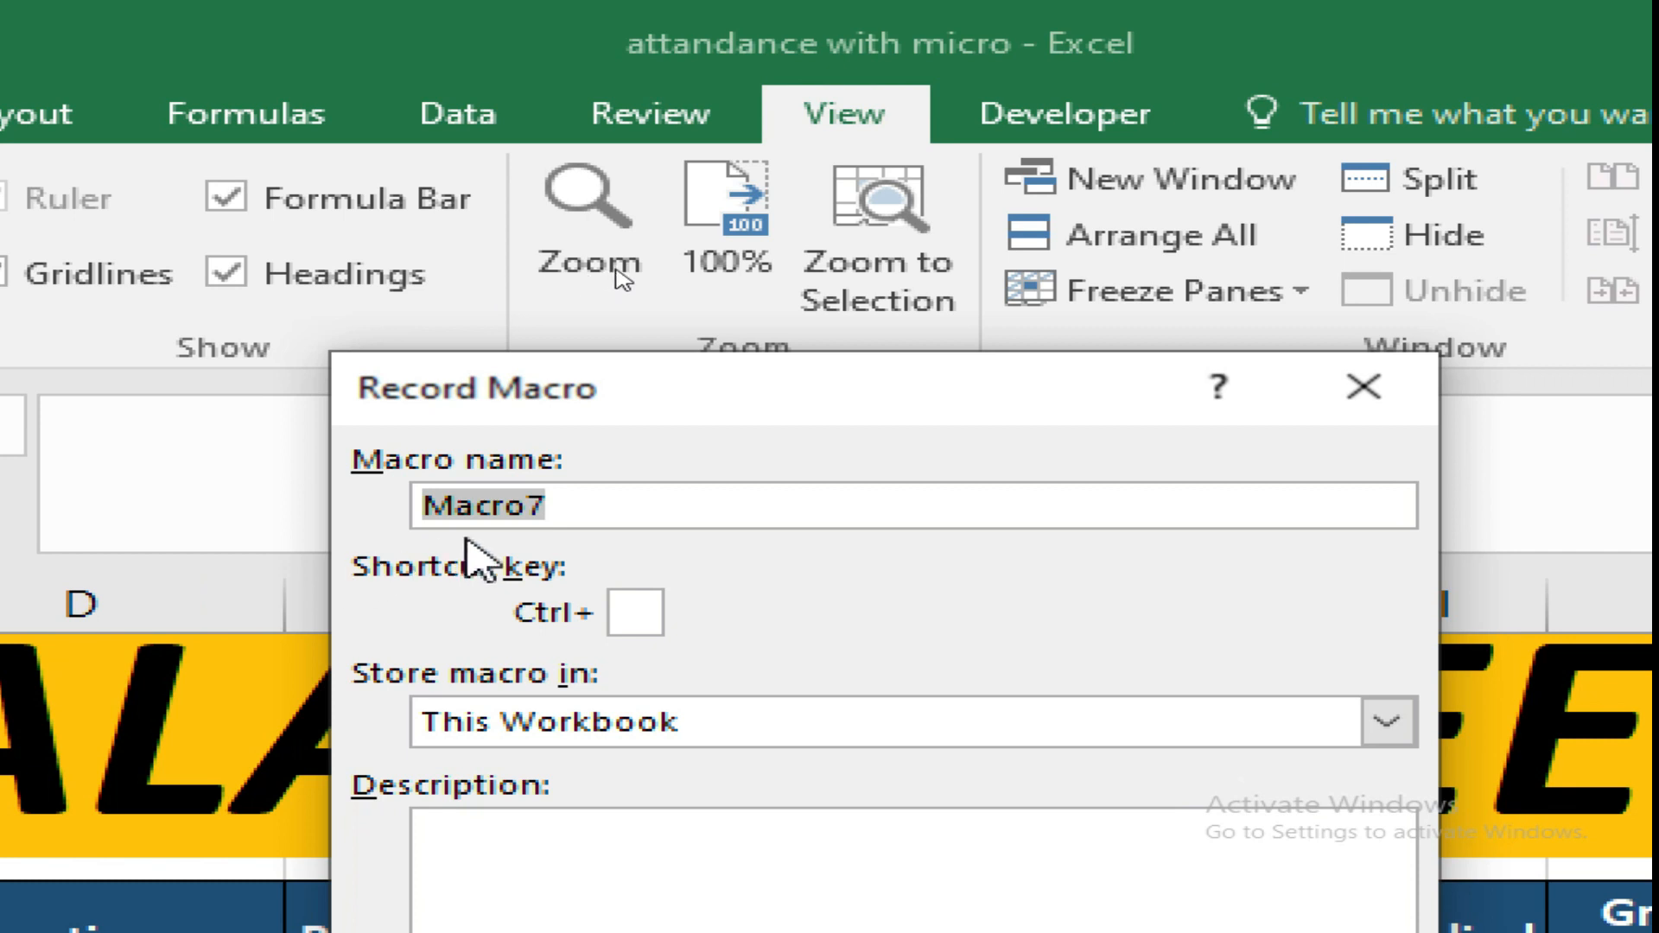
left_click(574, 502)
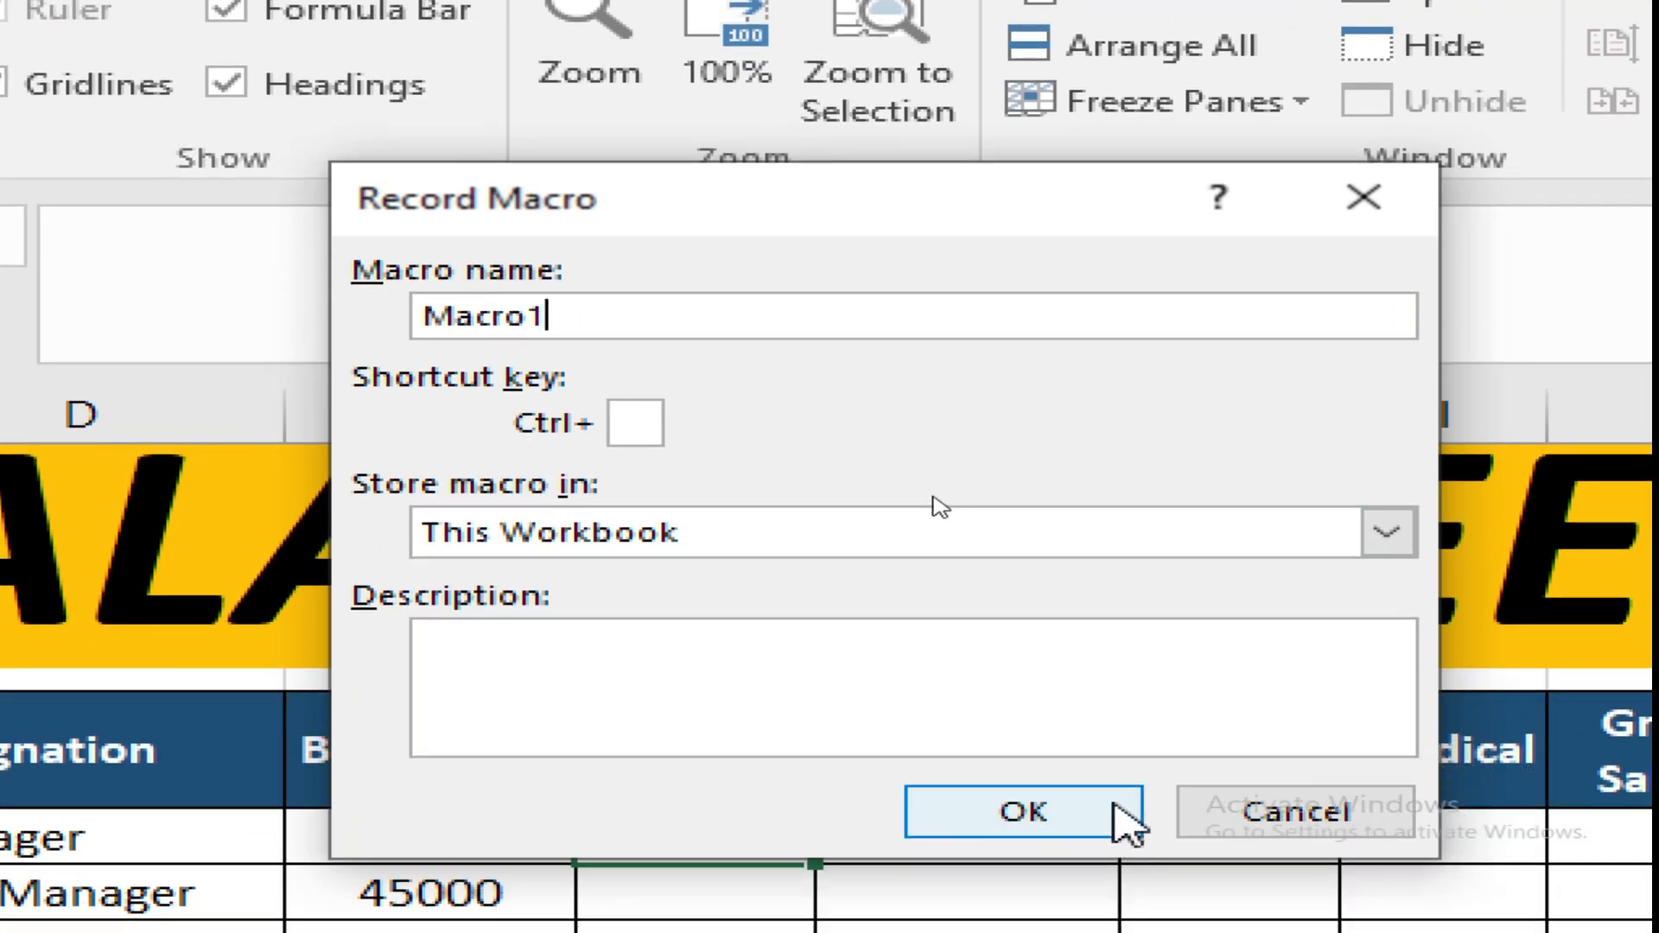
left_click(1061, 809)
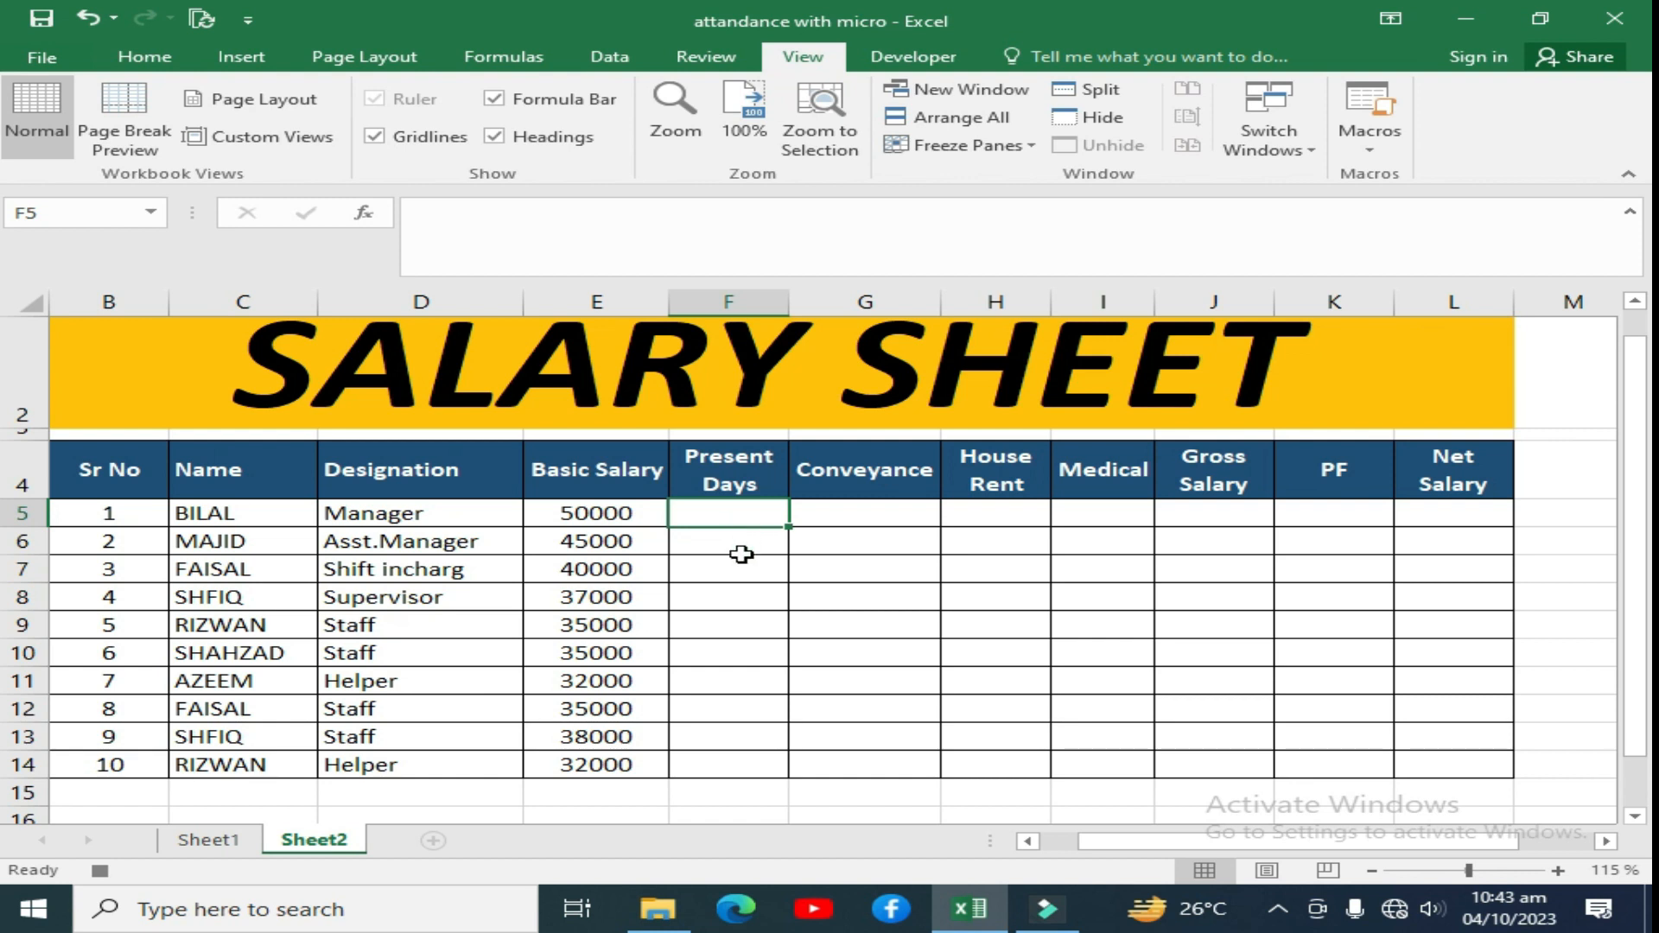
Link Present Days cell F5 to the first employee's T-P total on the attendance sheet with =Sheet1!AG5
type("=")
left_click(218, 837)
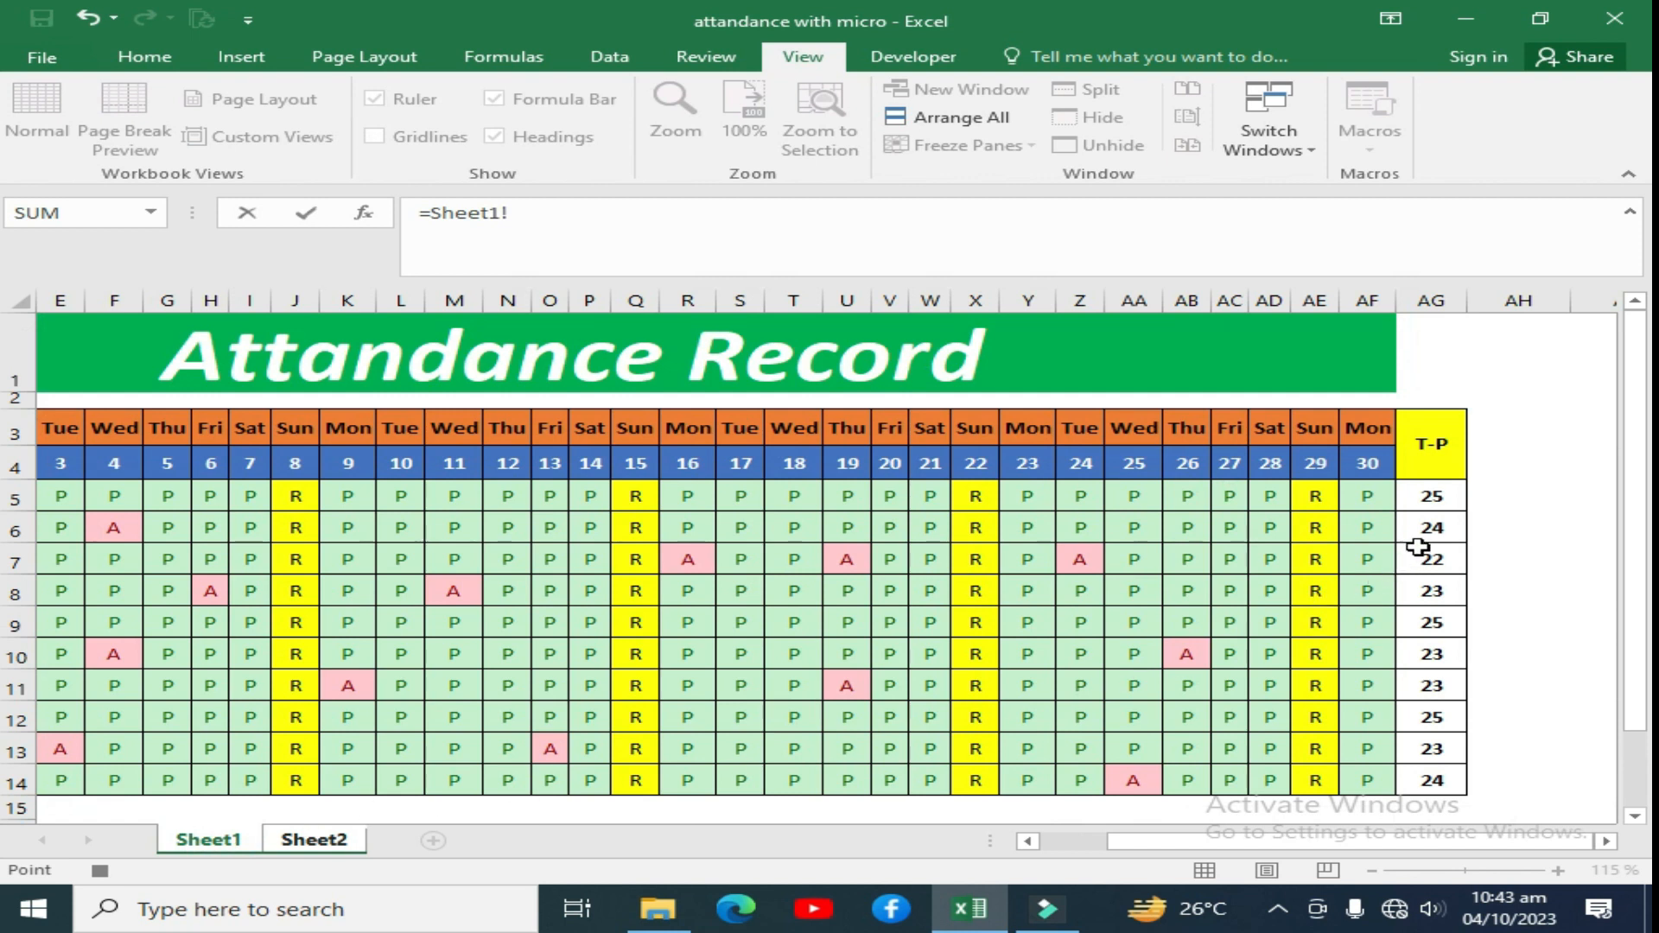
left_click(1437, 497)
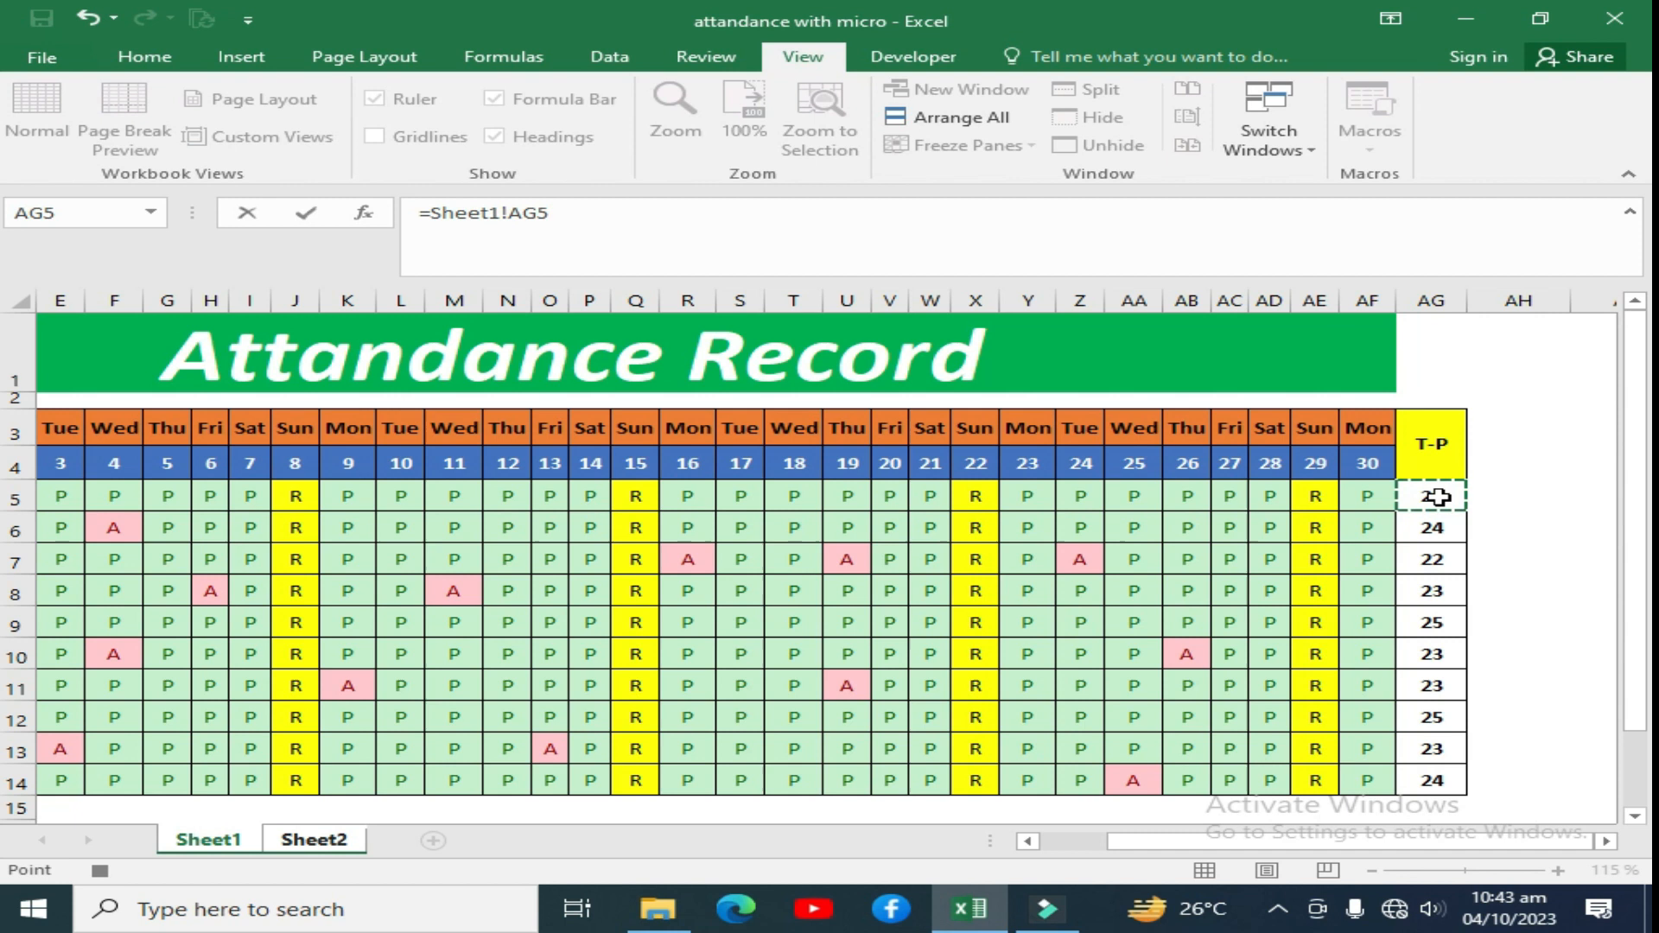
key("Return")
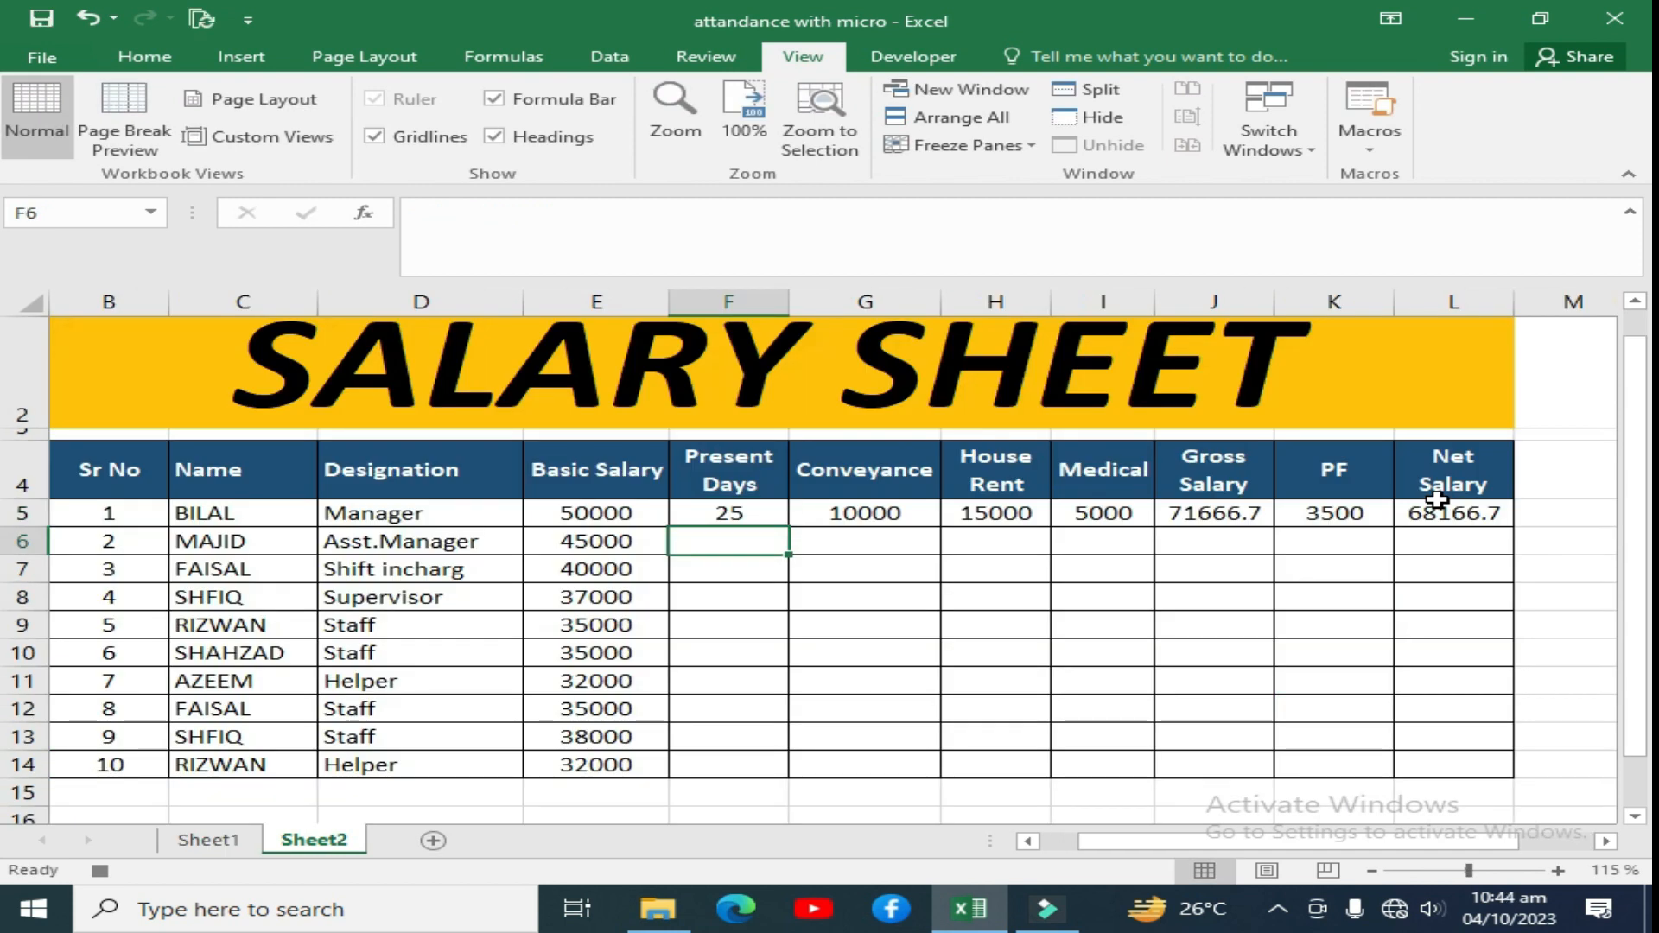
Fill the Present Days link from F5 down to F14 and stop recording the macro
left_click(765, 506)
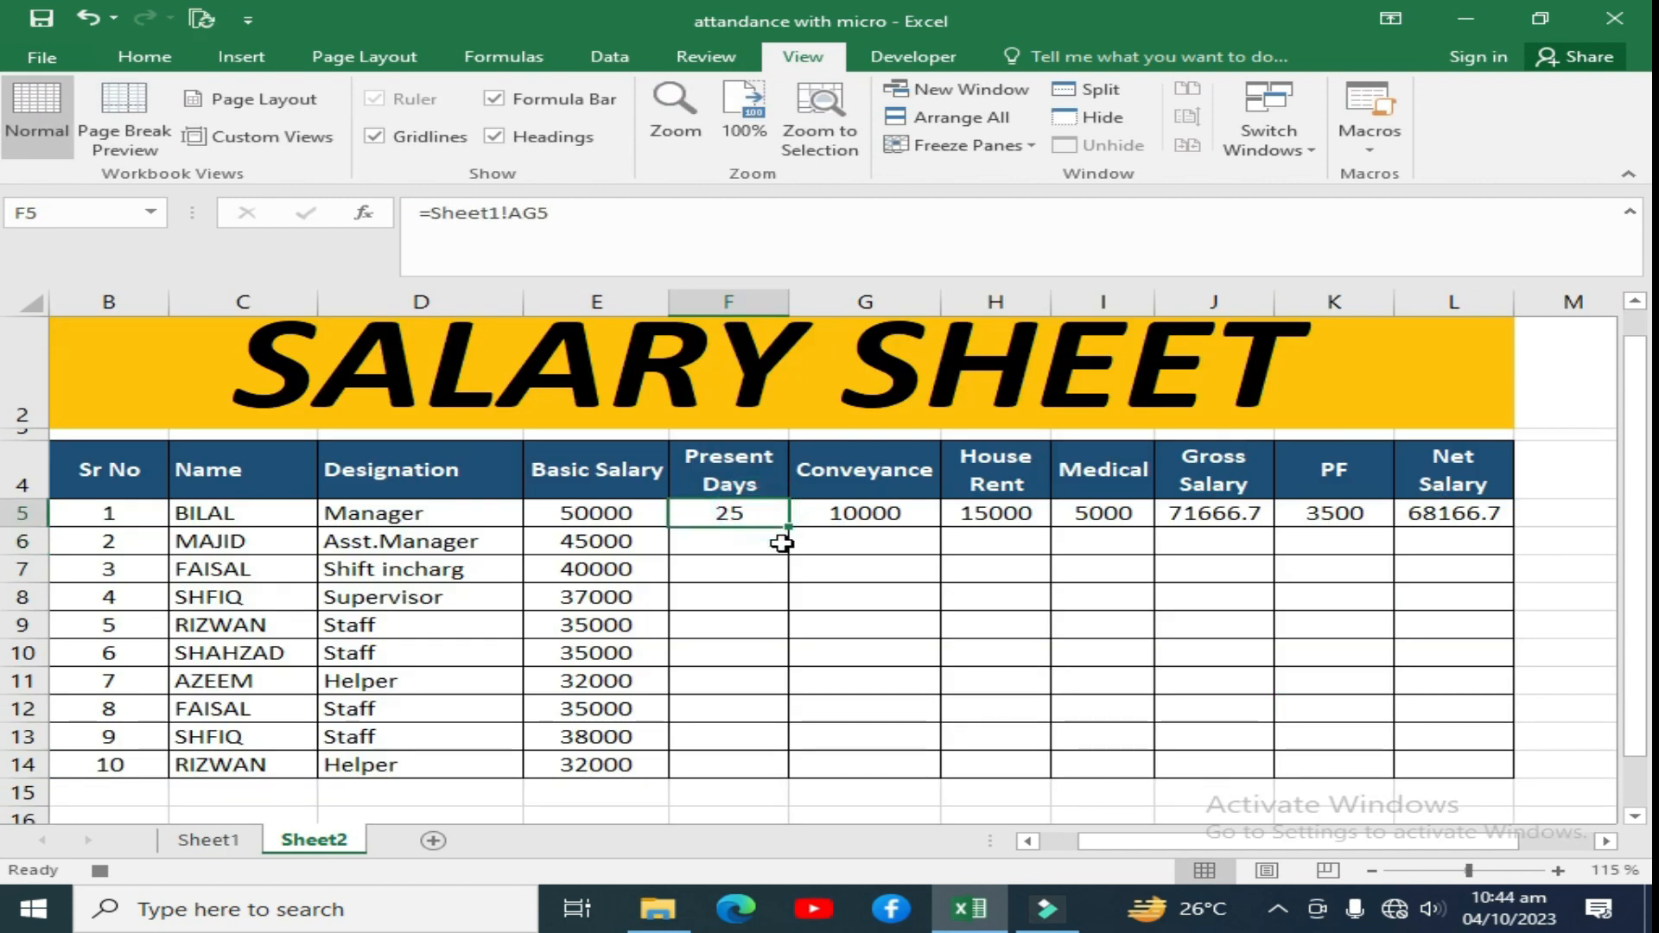
left_click_drag(788, 529, 775, 778)
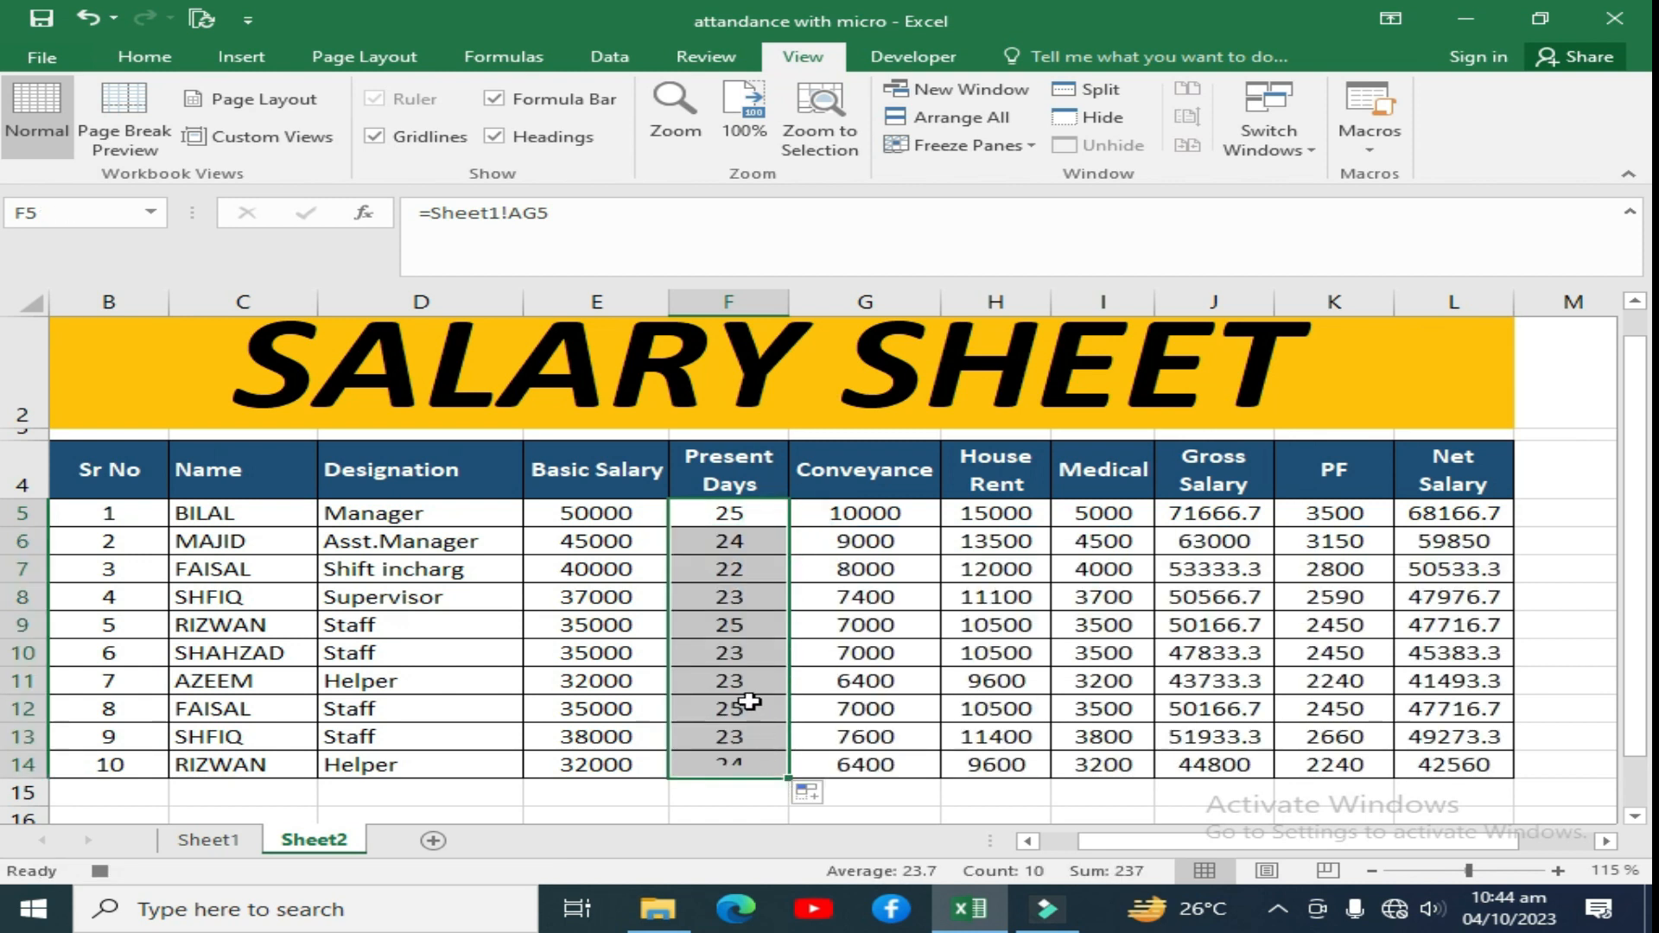
left_click(745, 516)
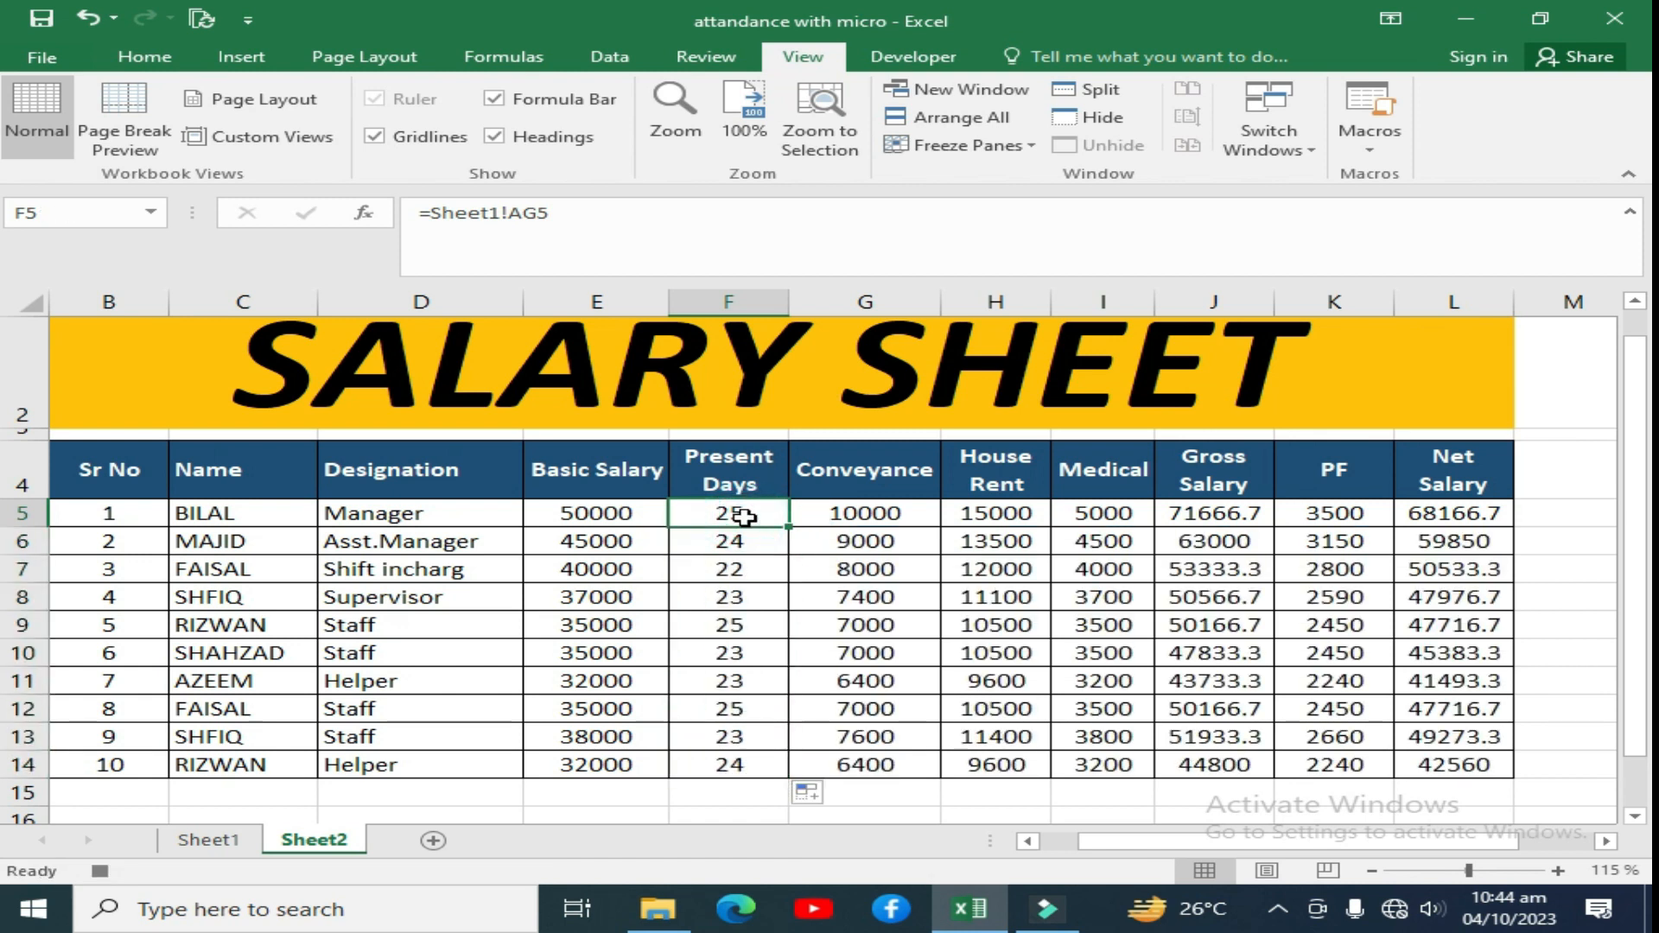
left_click(1370, 143)
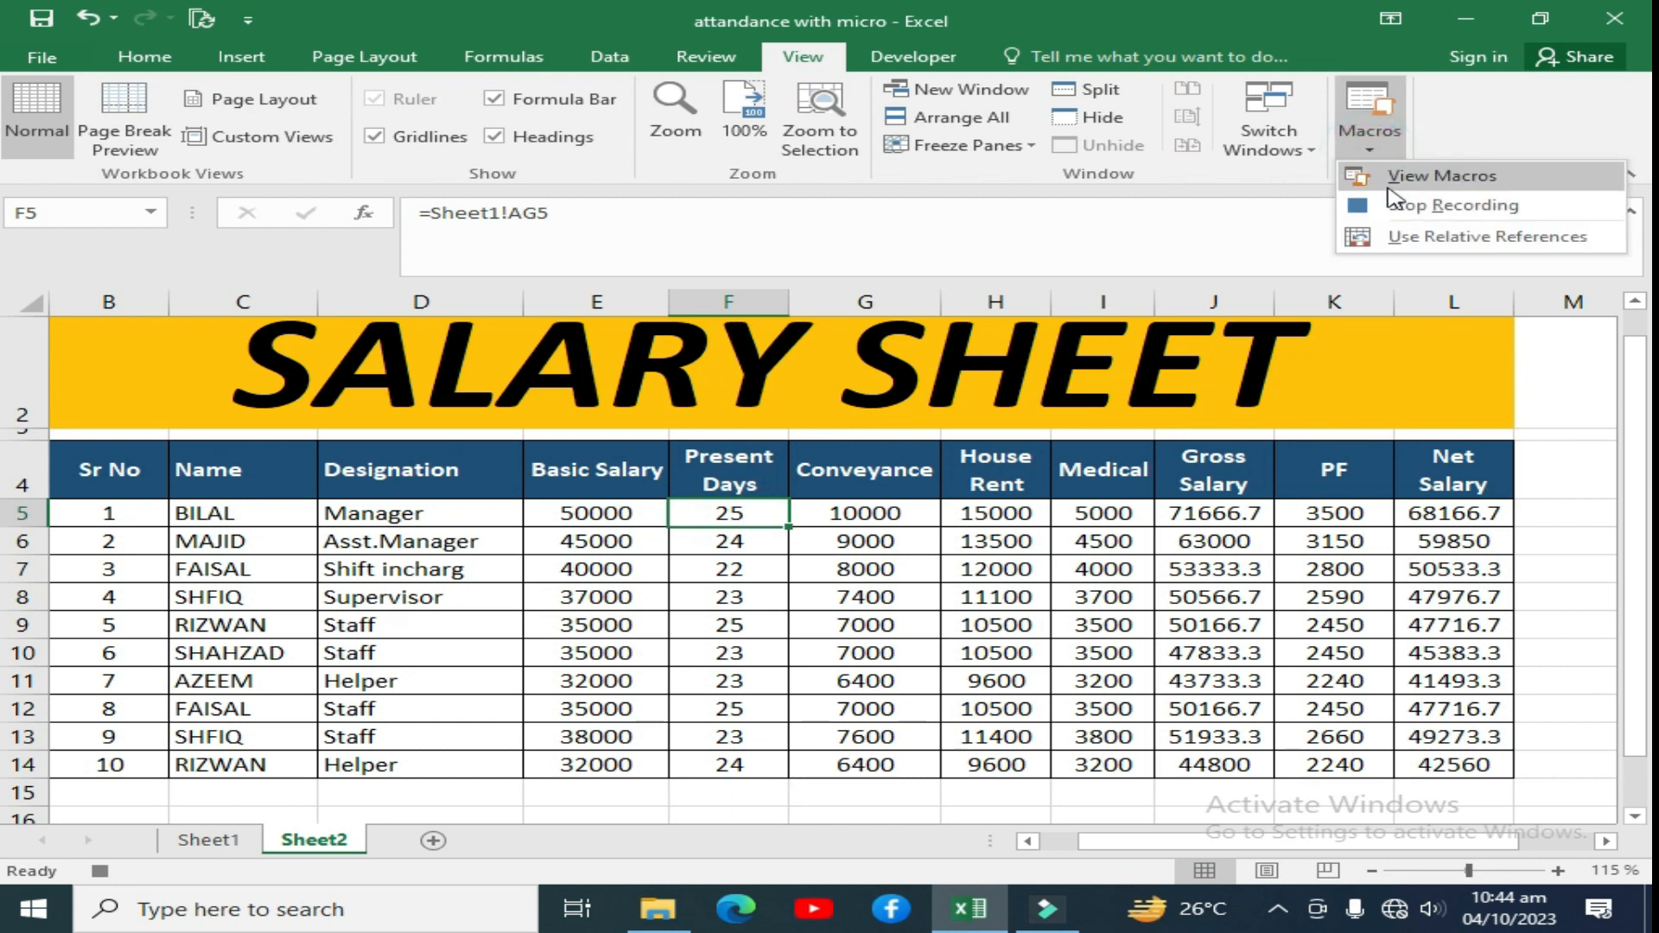
left_click(1394, 204)
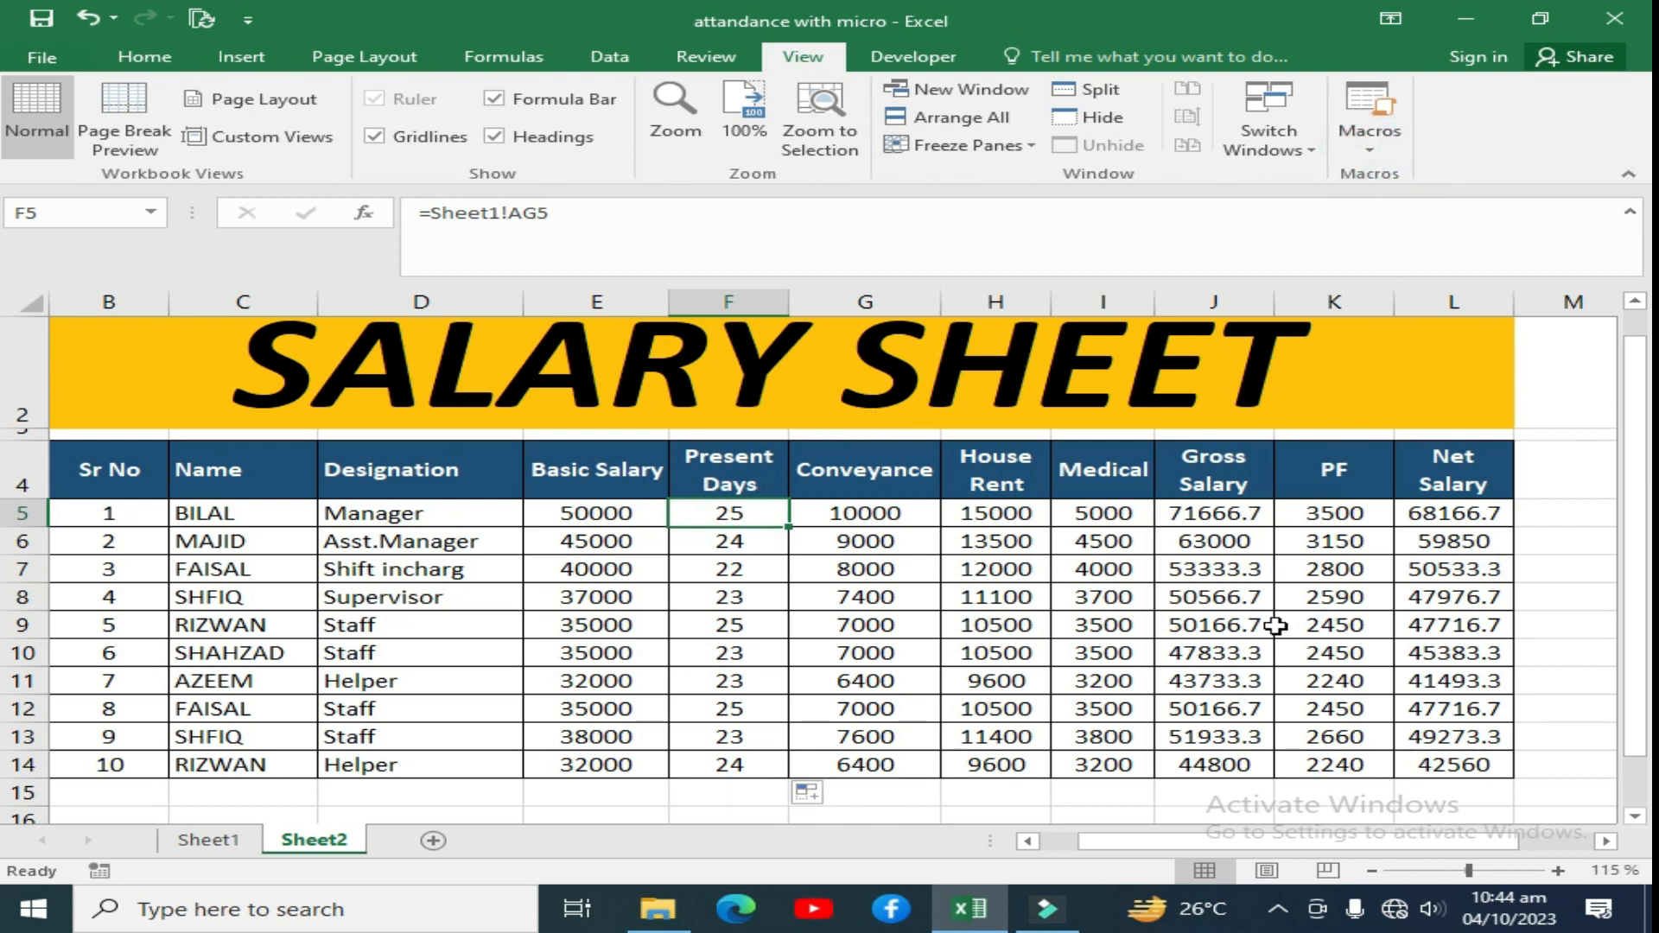
Draw a rounded rectangle about 2.58 cm wide and 1.38 cm high beside the salary table, around columns M to O
left_click_drag(1132, 843, 1290, 833)
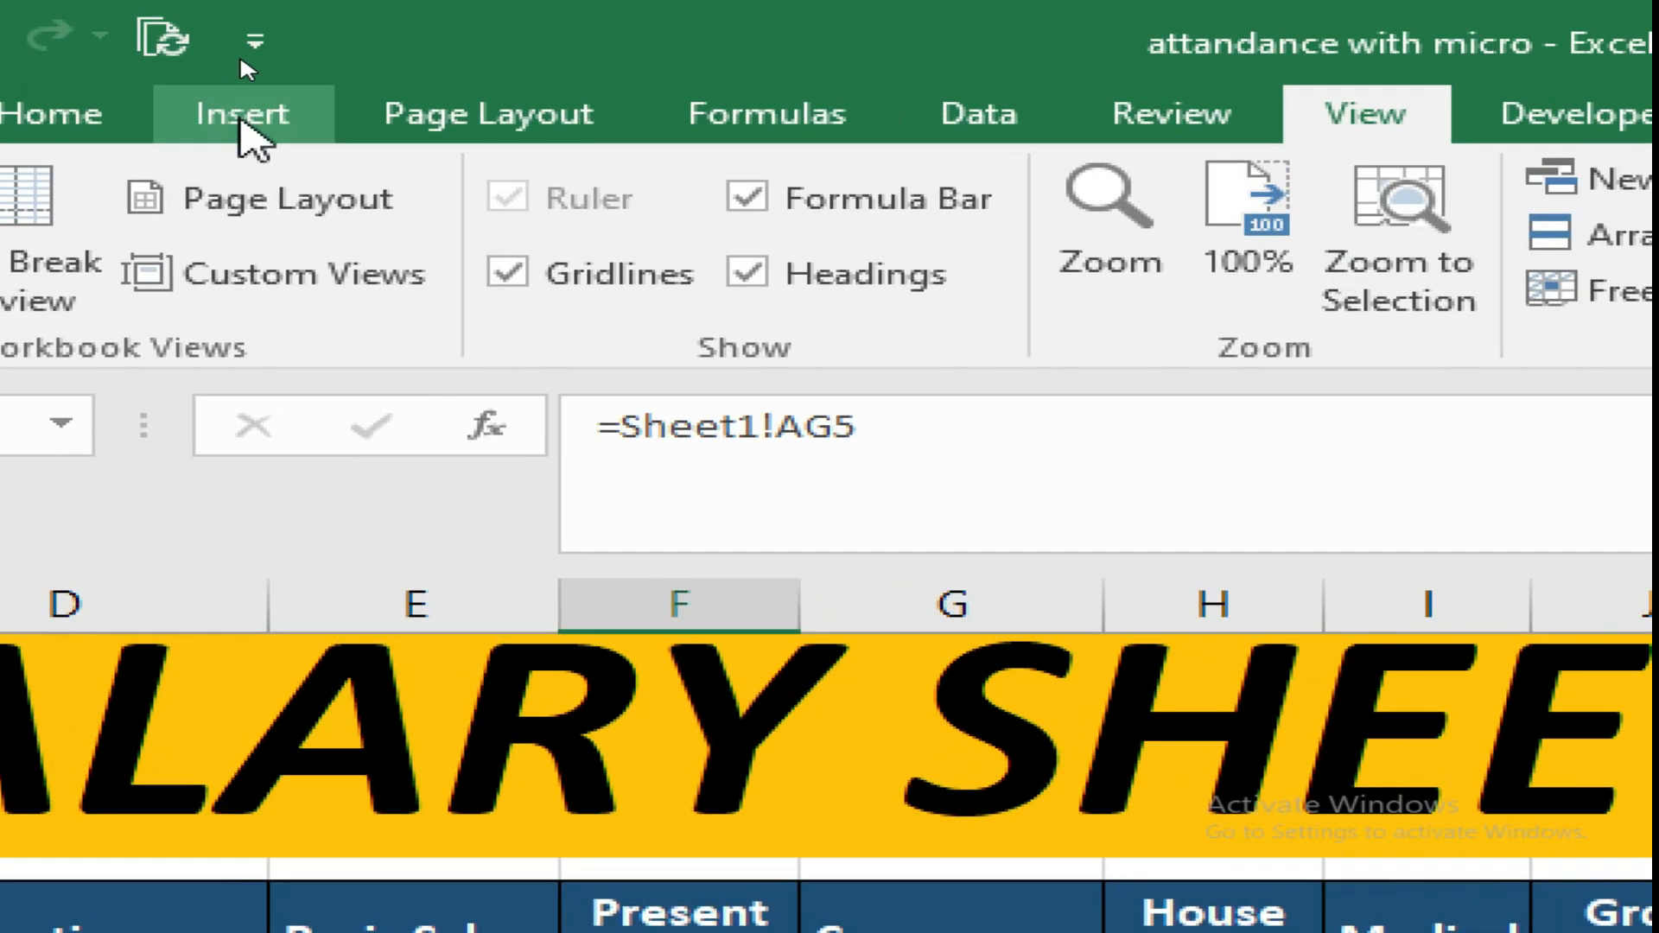
left_click(241, 58)
left_click(504, 298)
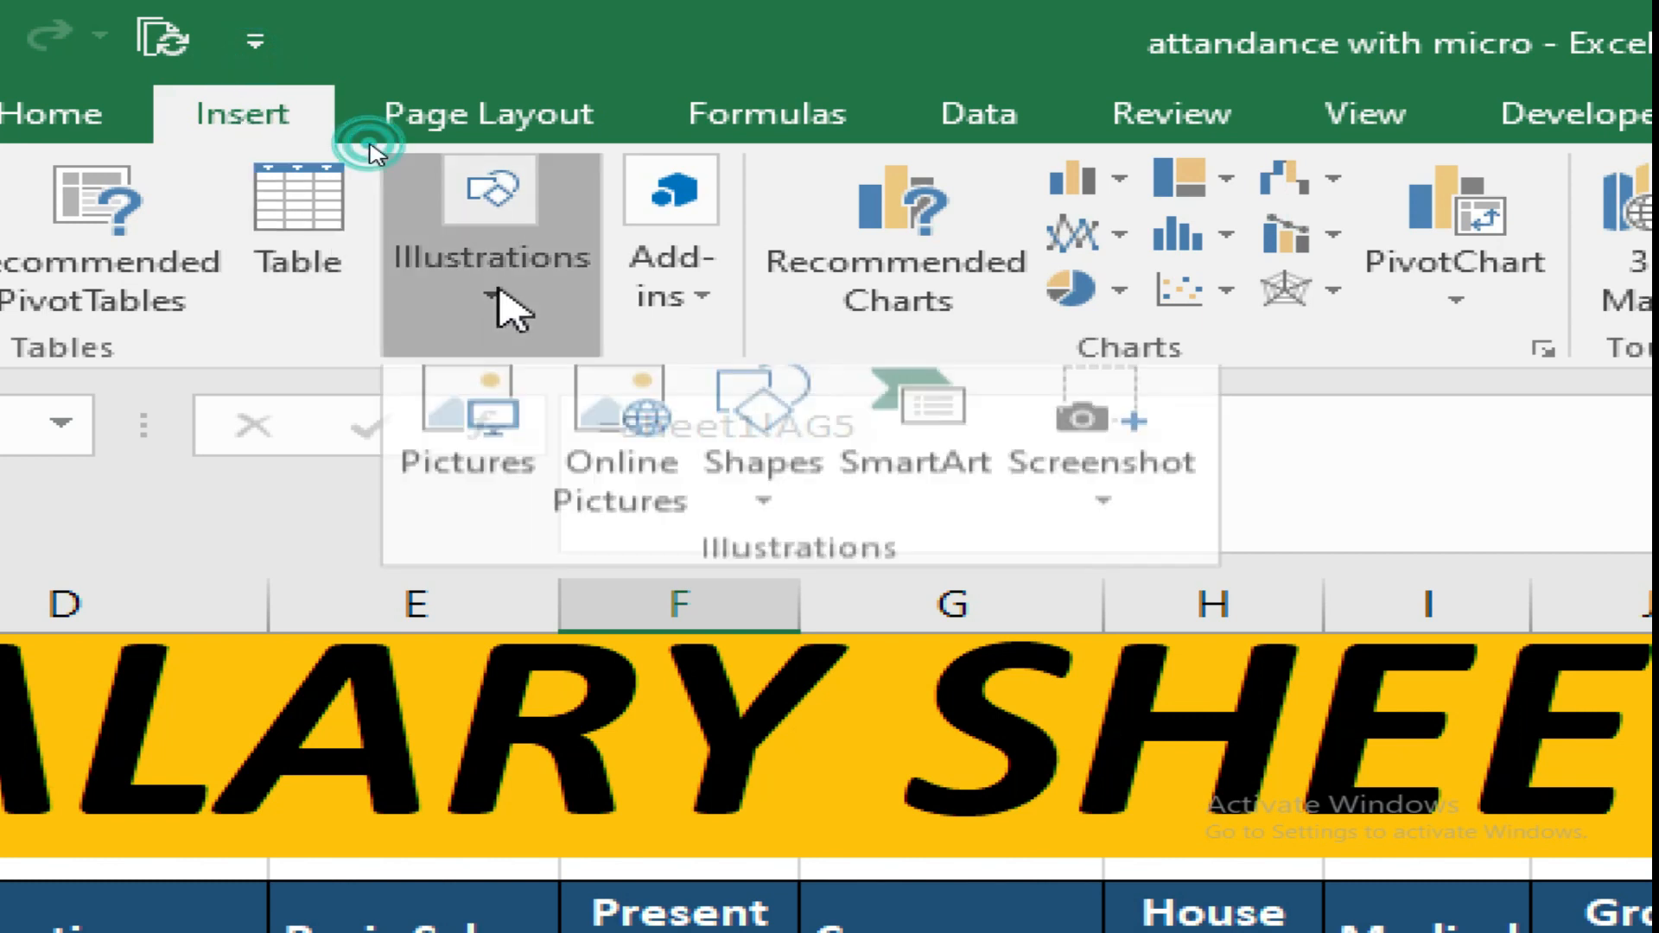
left_click(750, 518)
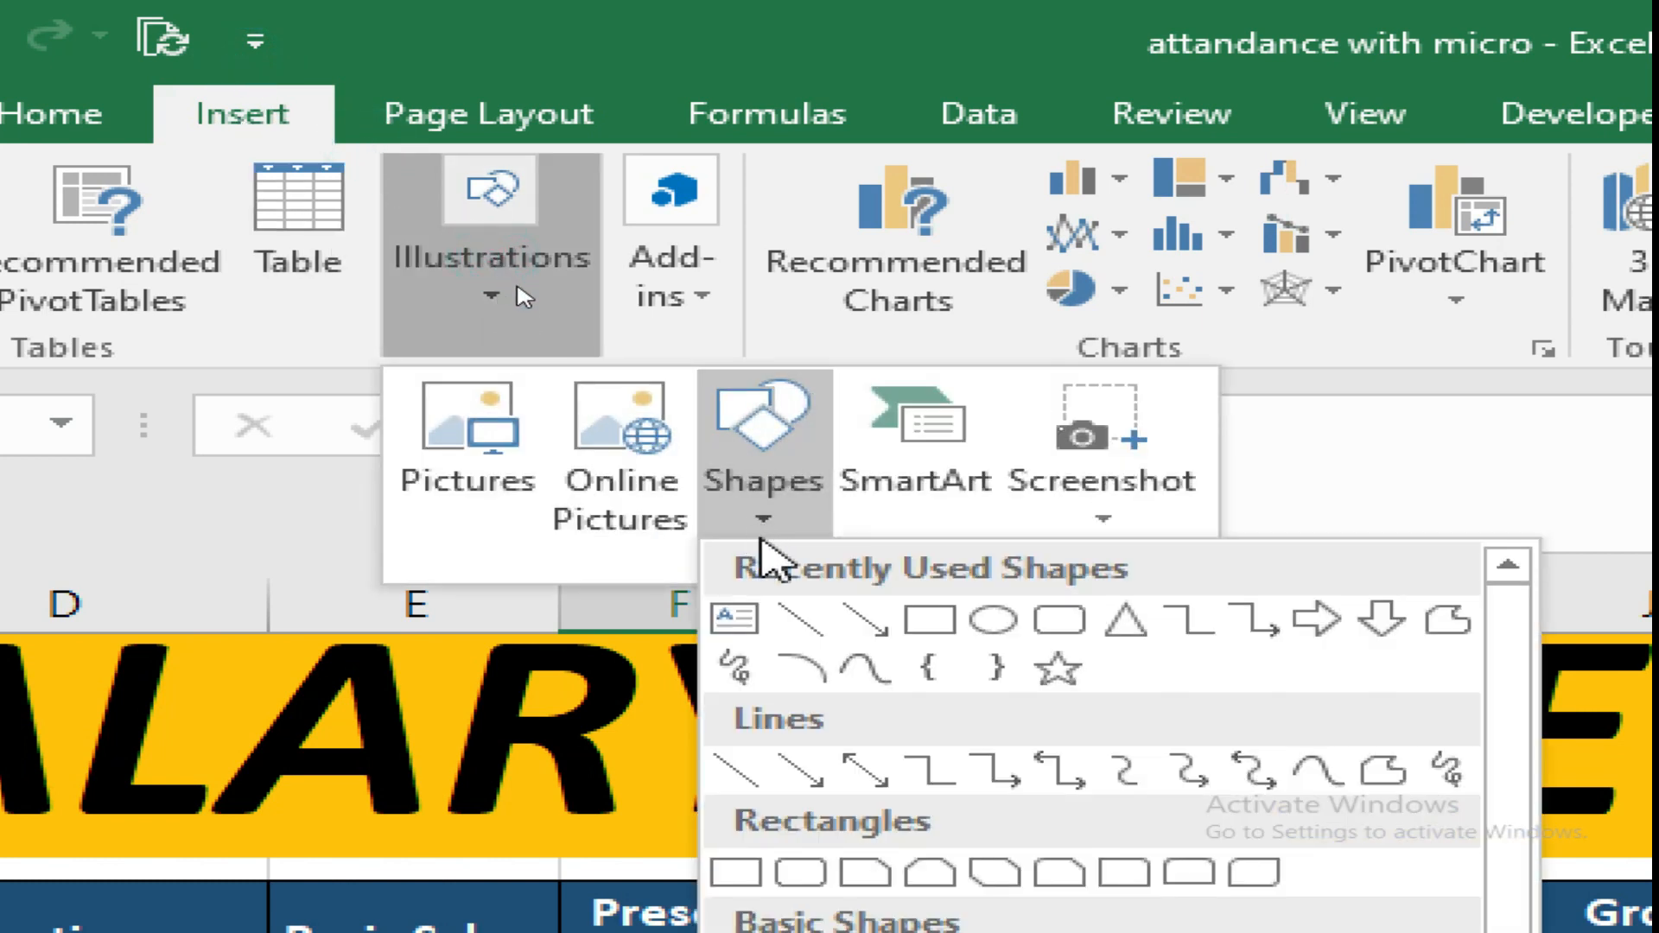
left_click(1070, 637)
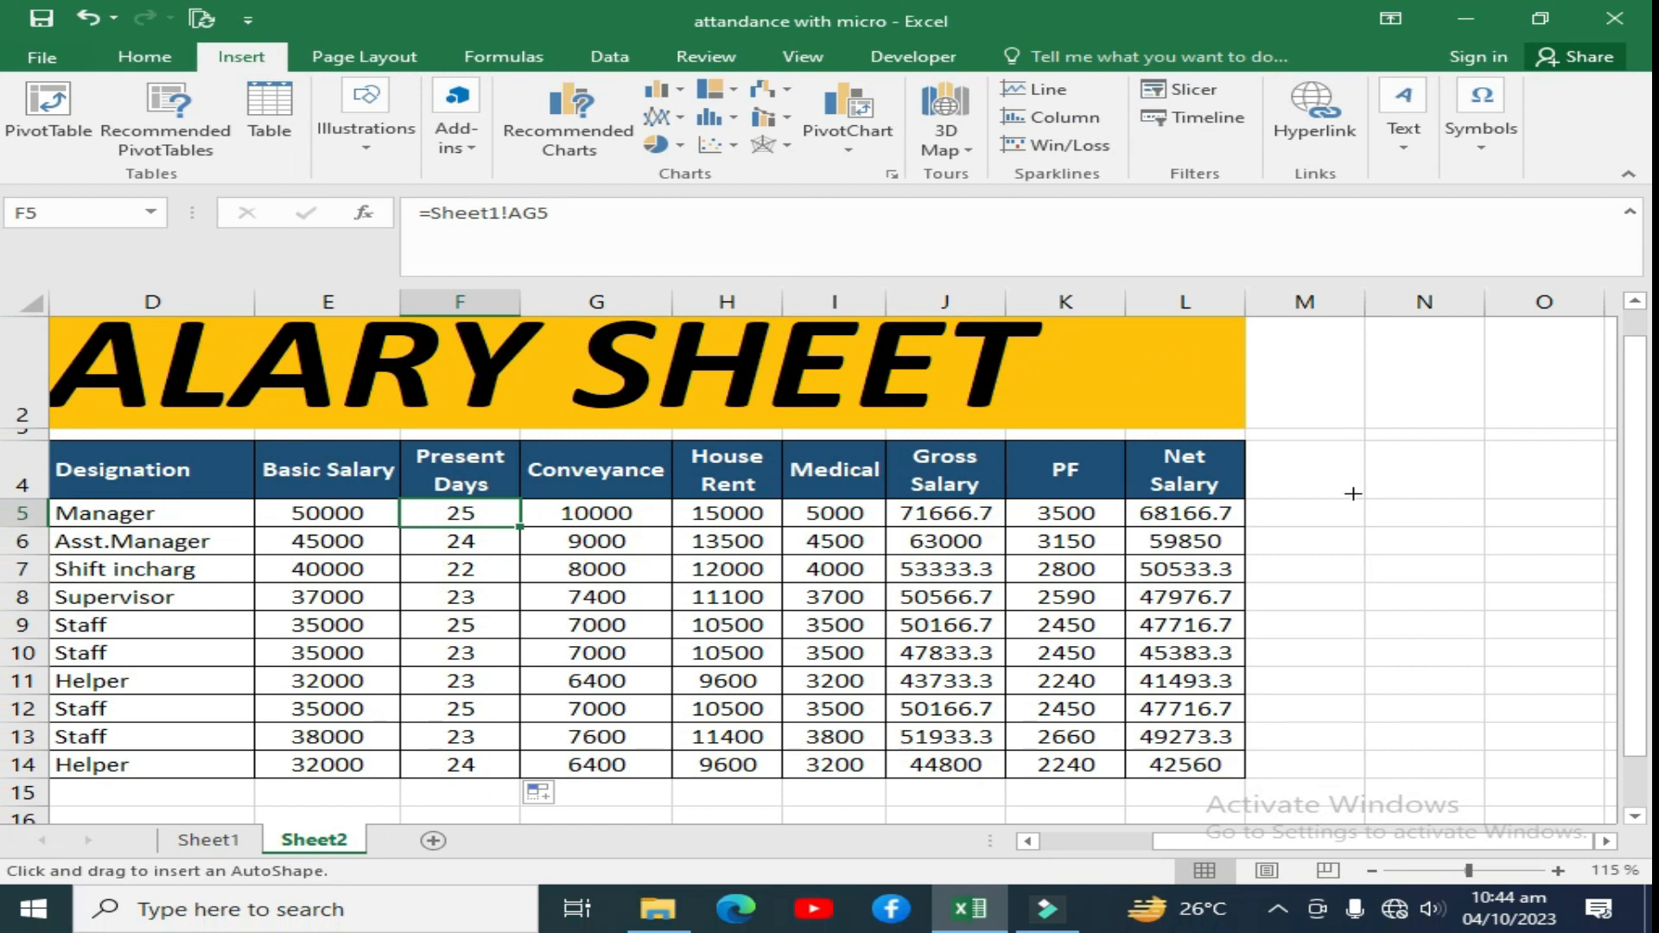
mouse_move(1353, 494)
left_mouse_down()
mouse_move(1418, 544)
mouse_move(1535, 567)
left_mouse_up()
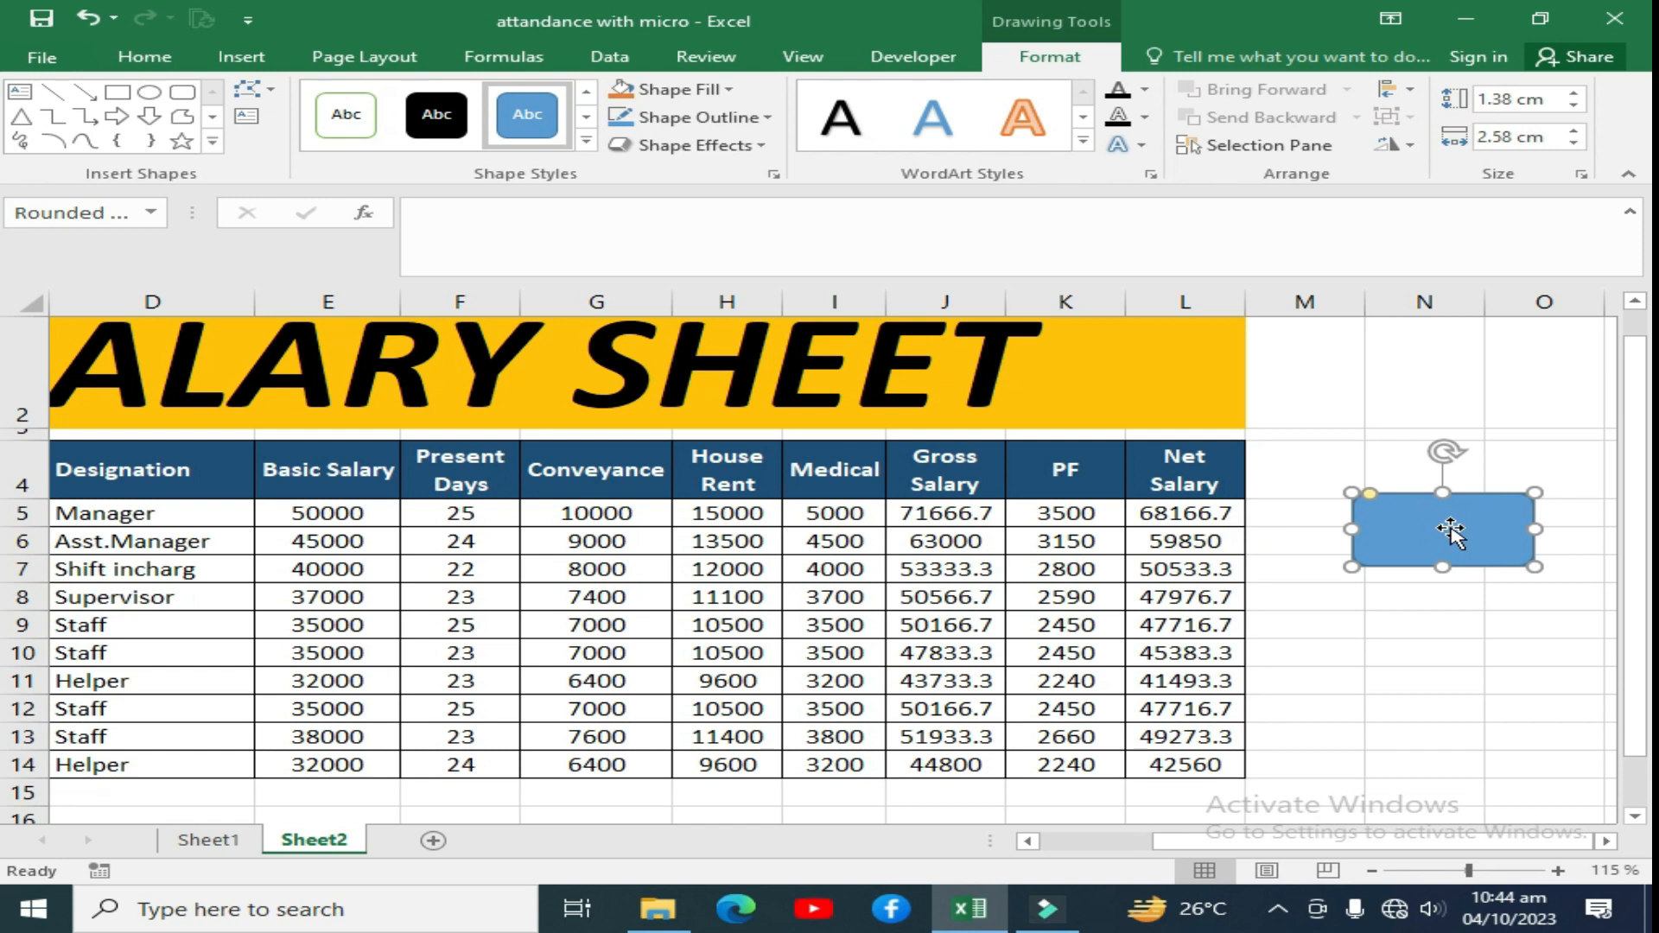
Label the rounded rectangle "Update Salary" and widen it to about 2.97 cm
right_click(1450, 528)
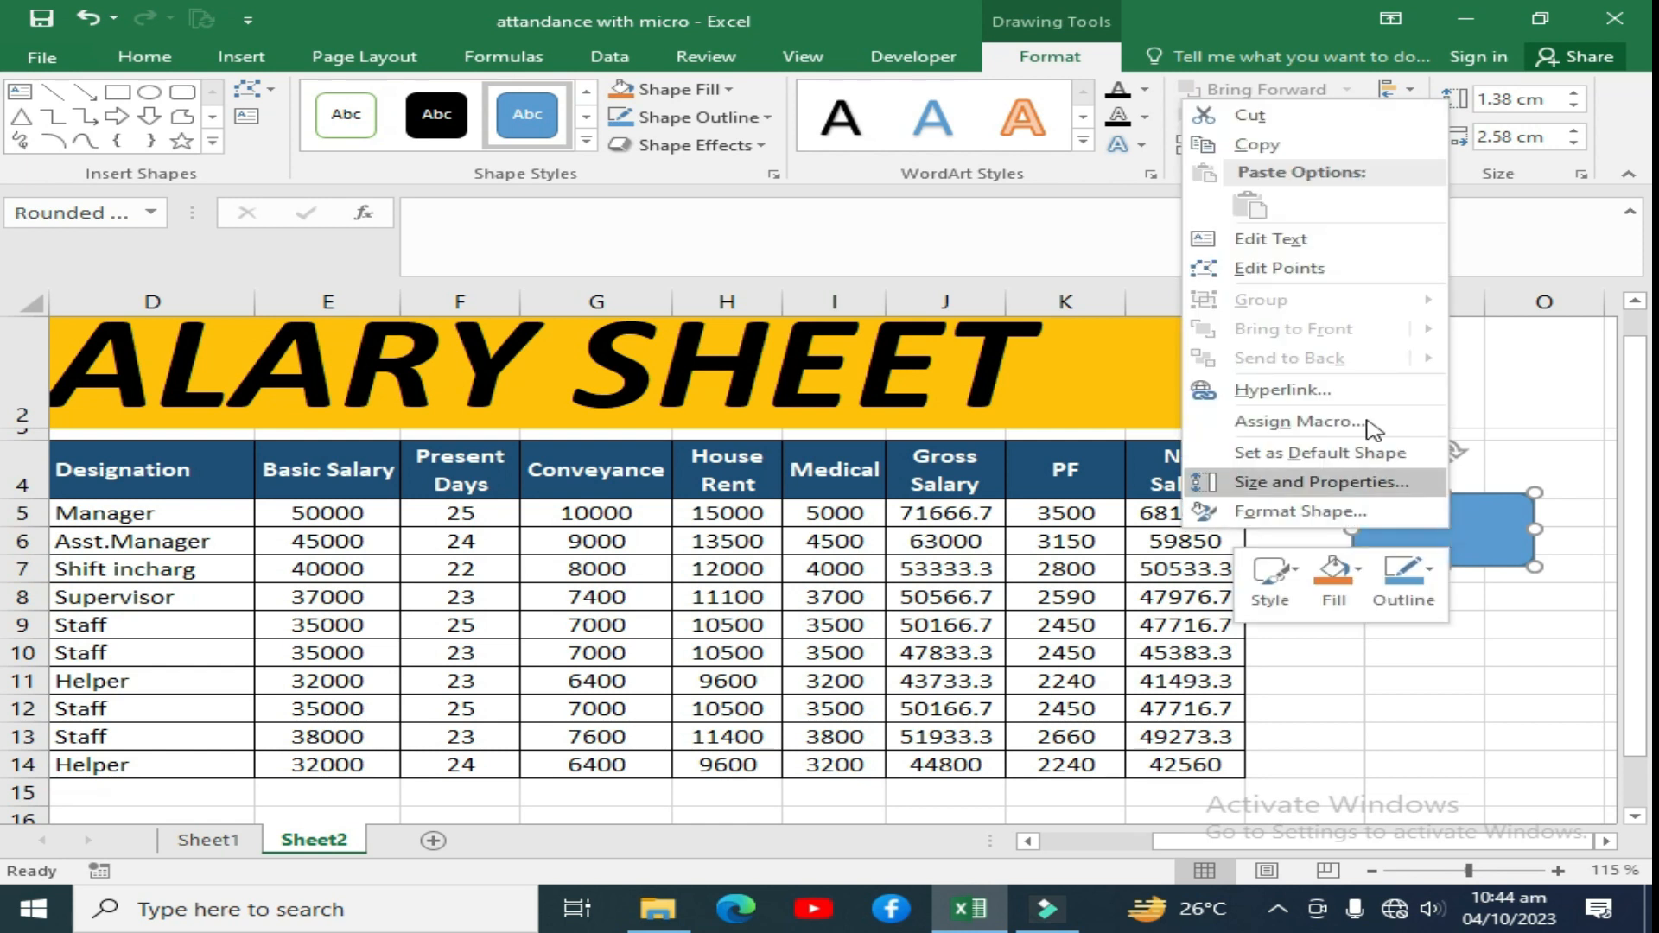
left_click(1253, 233)
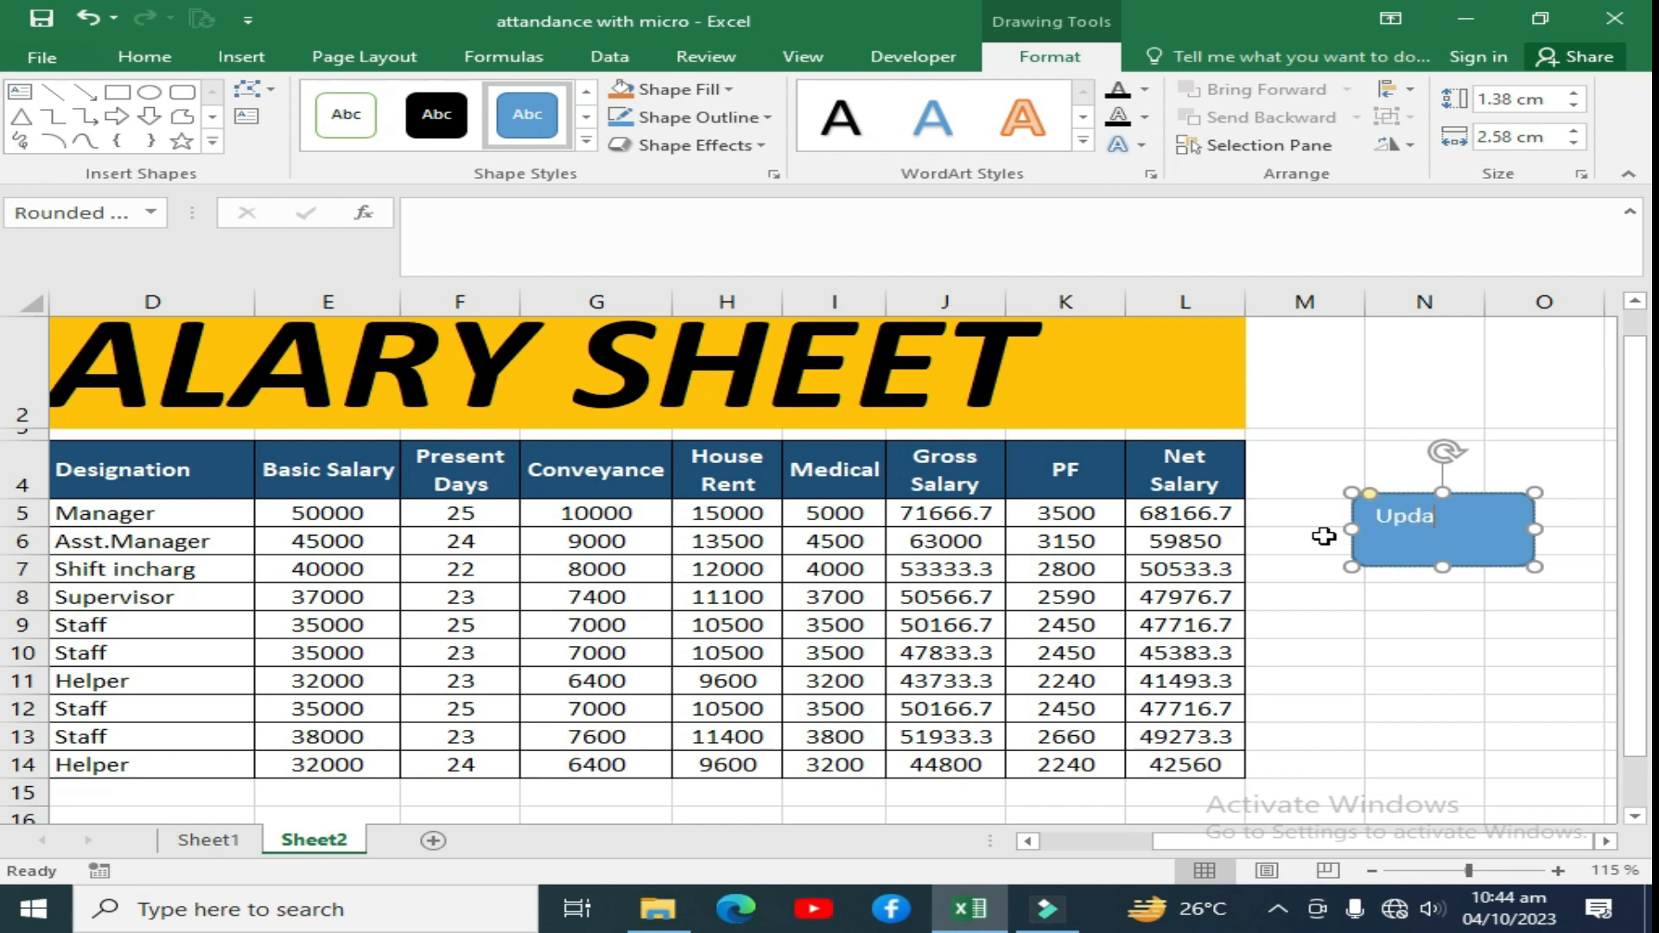
type("Update Salary")
left_click_drag(1539, 532, 1562, 531)
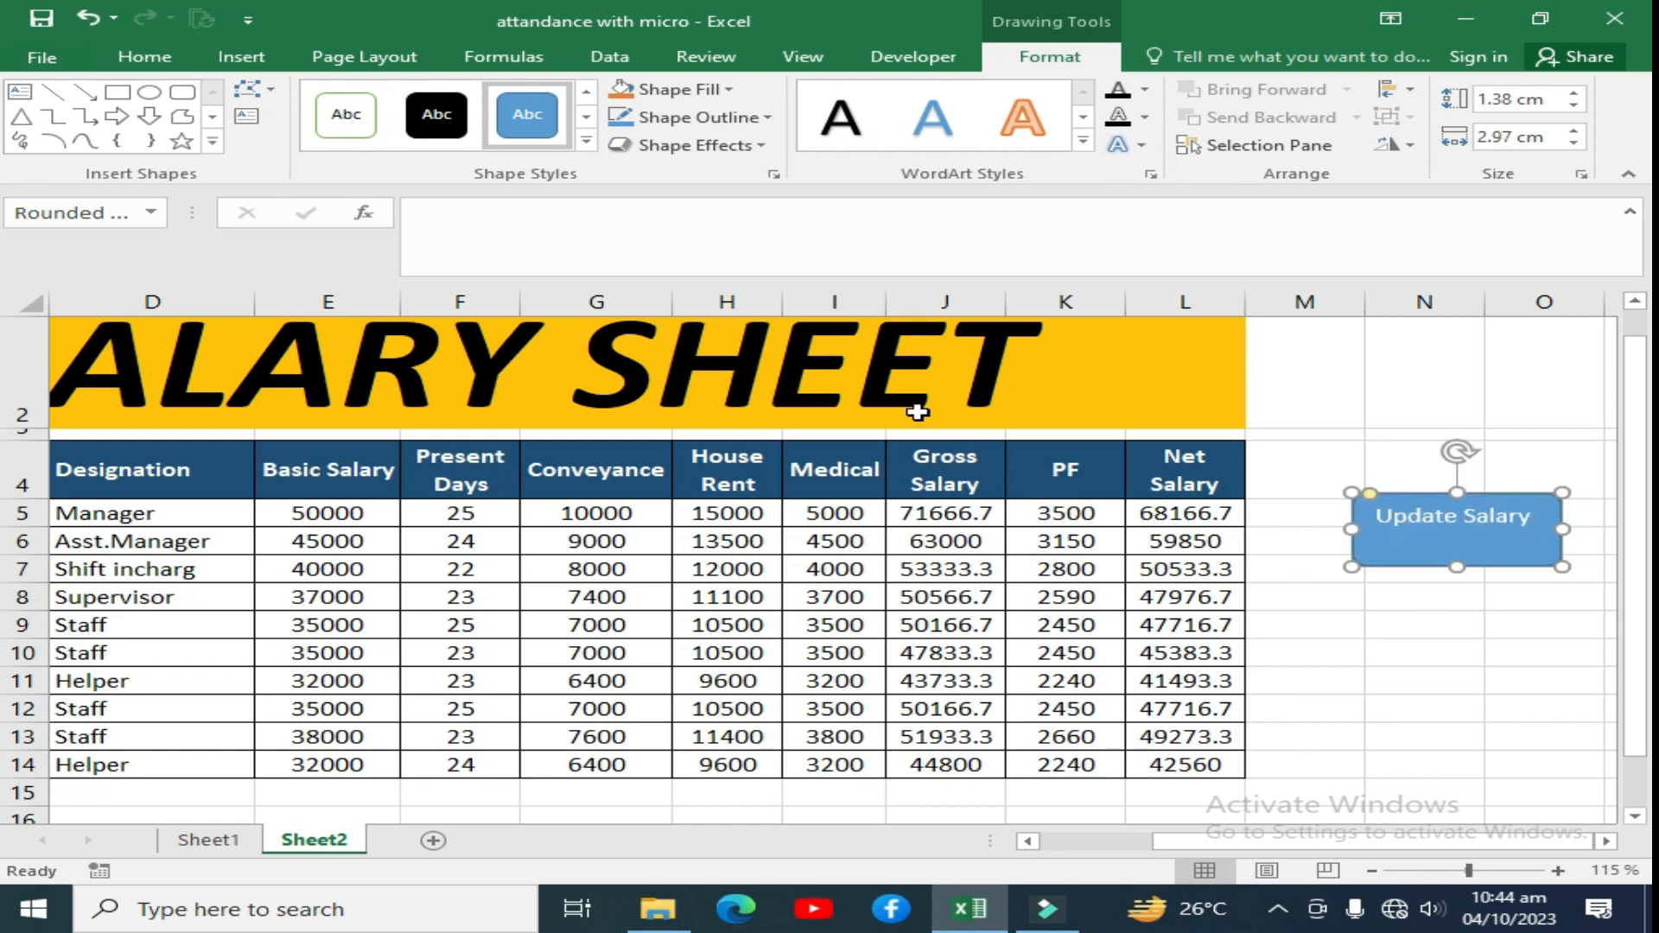
Apply a blue gradient theme style to the Update Salary shape and make its label bold, centred horizontally and vertically
left_click(586, 141)
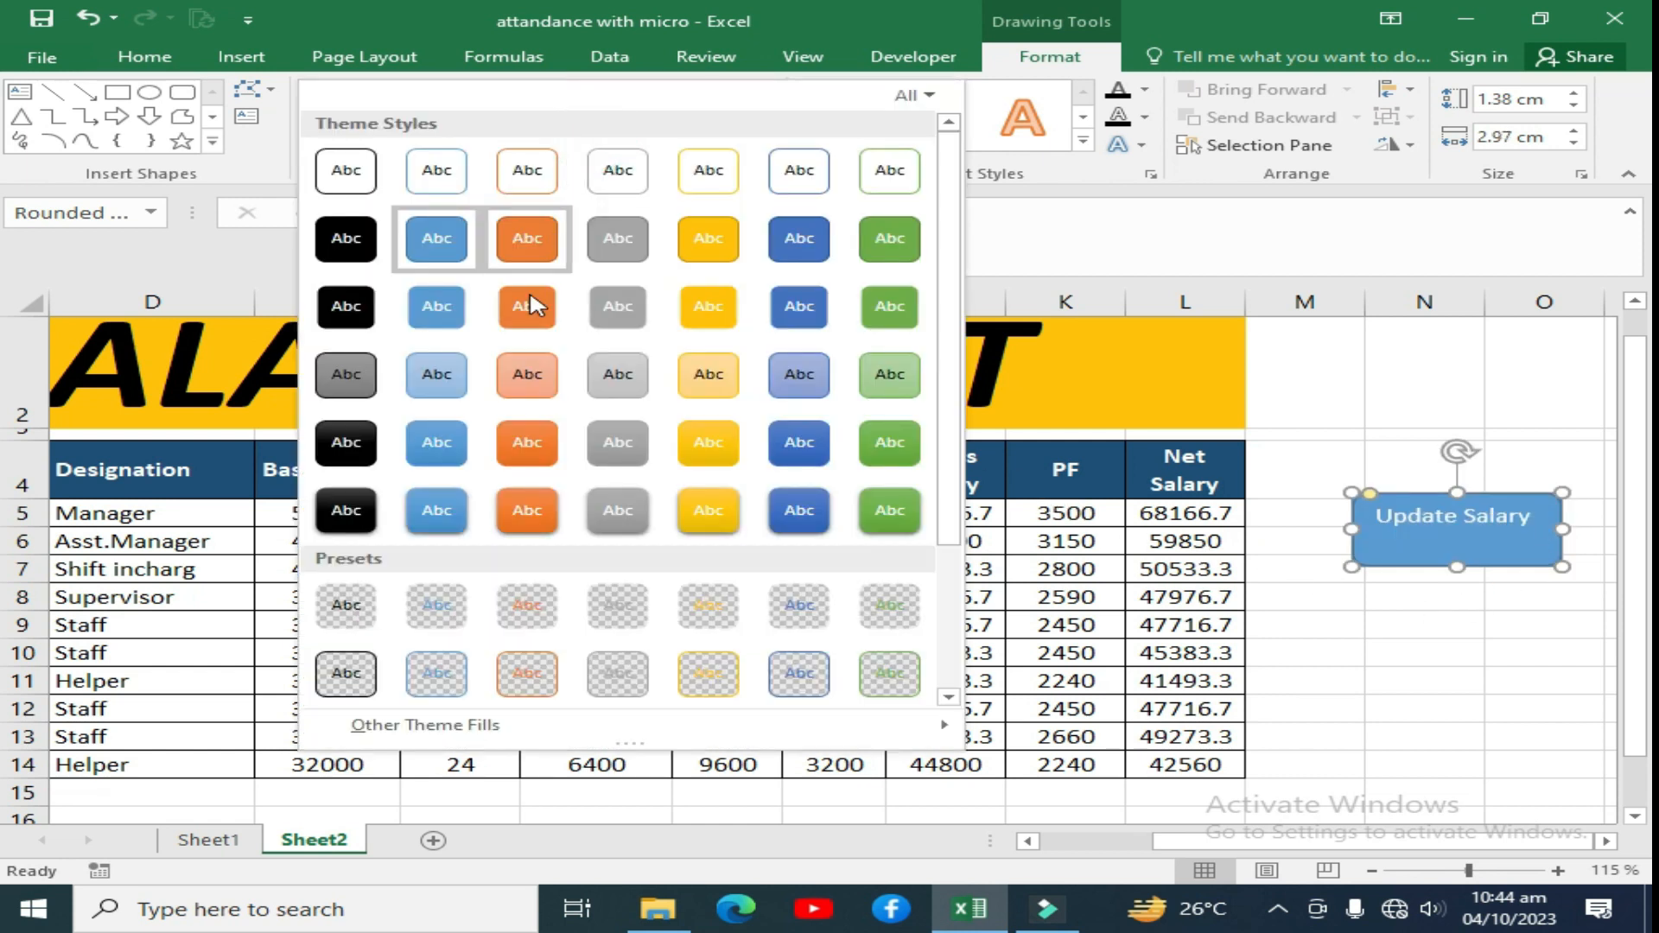
left_click(450, 455)
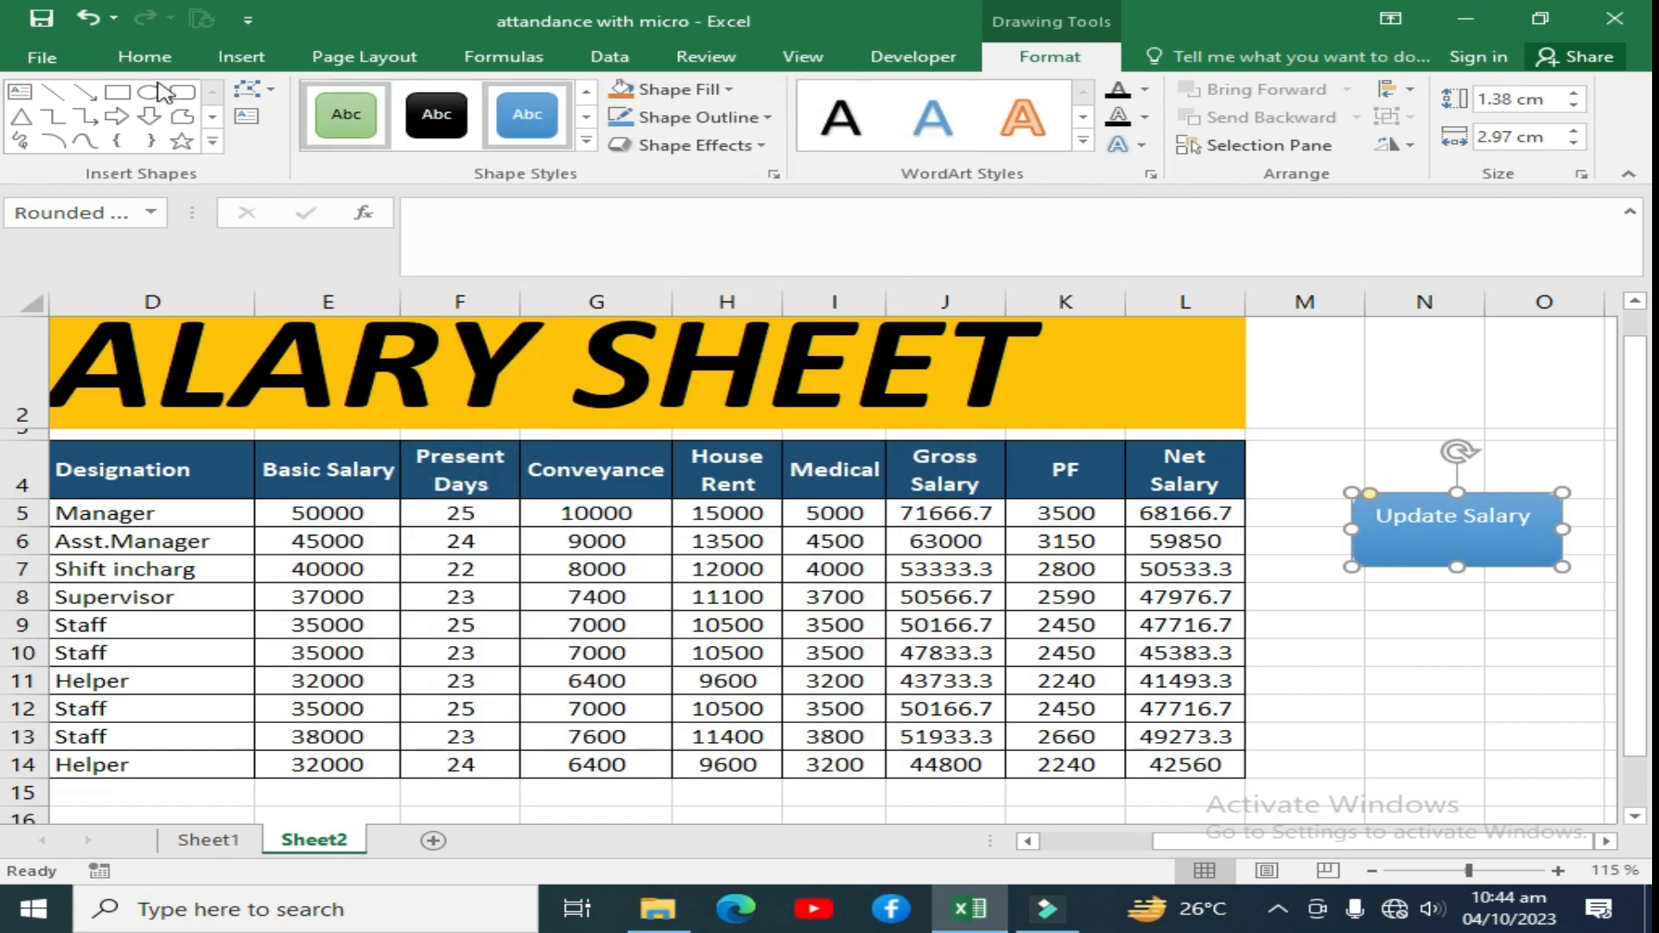
left_click(136, 61)
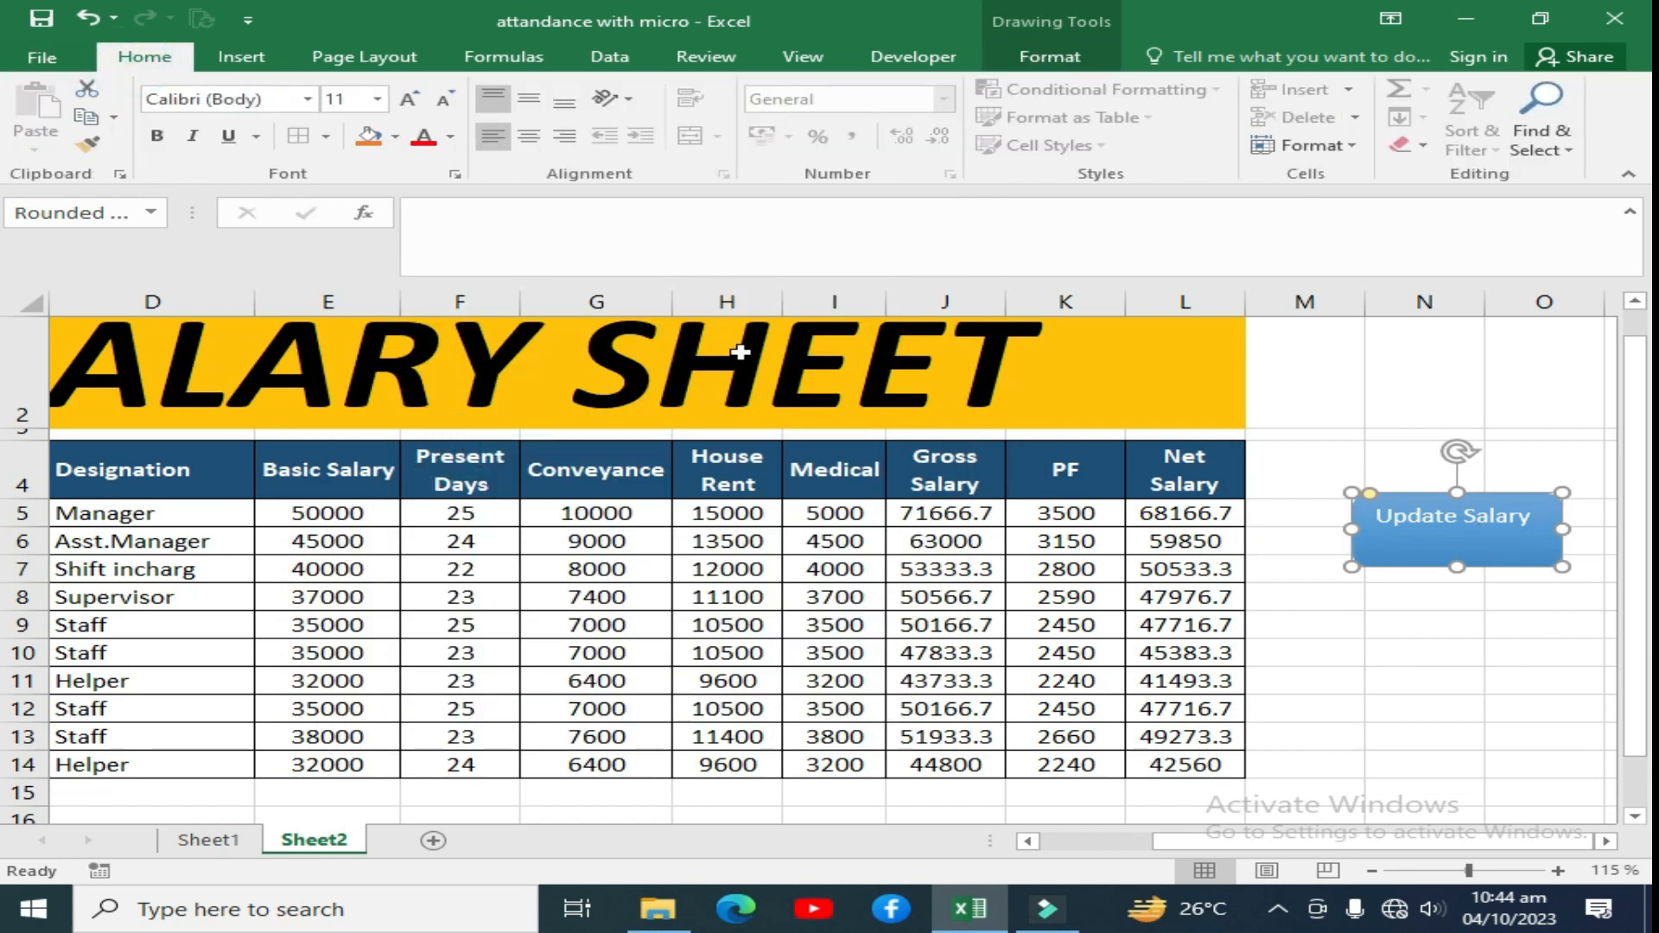
left_click(528, 135)
left_click(529, 98)
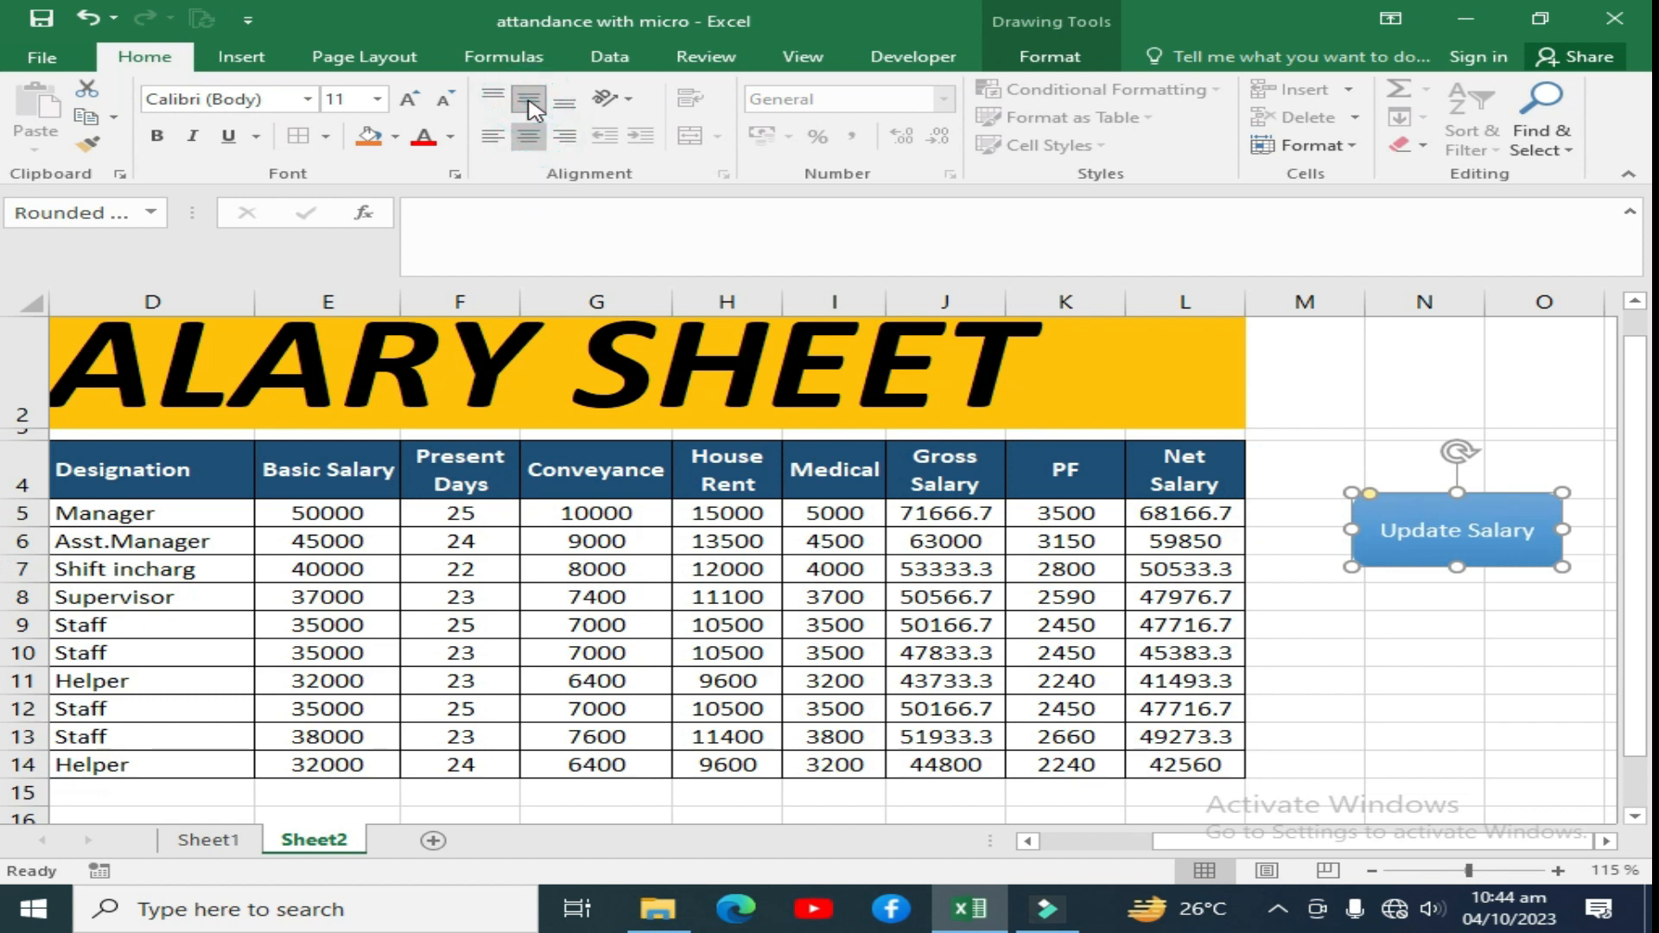
left_click(156, 136)
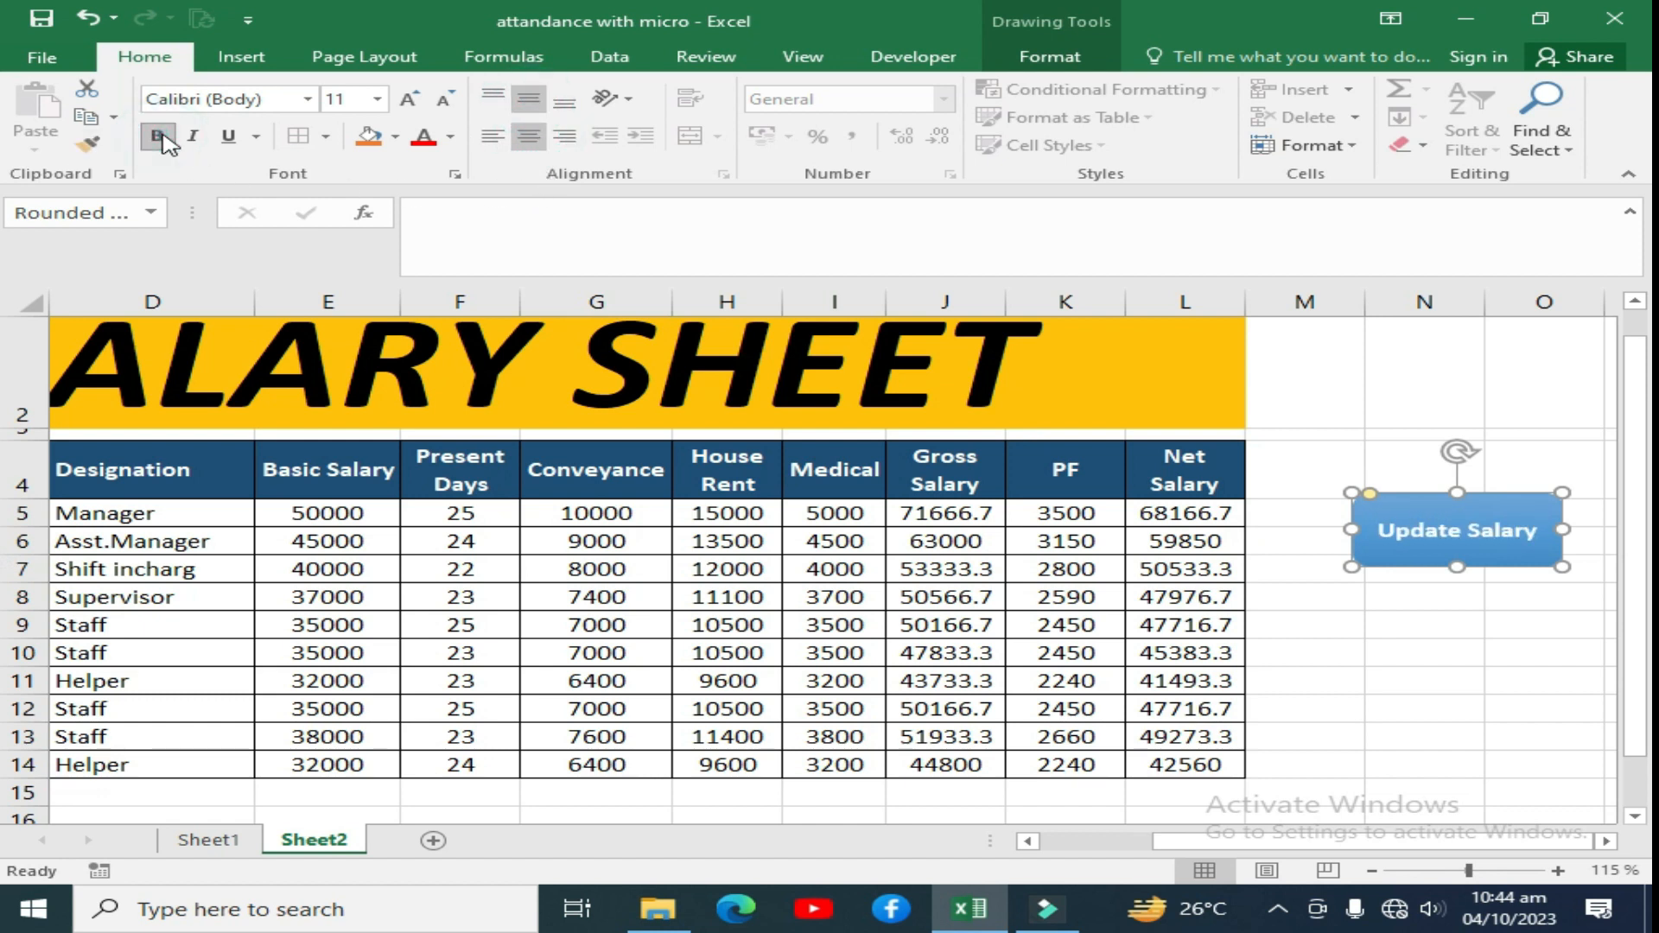
left_click(1526, 646)
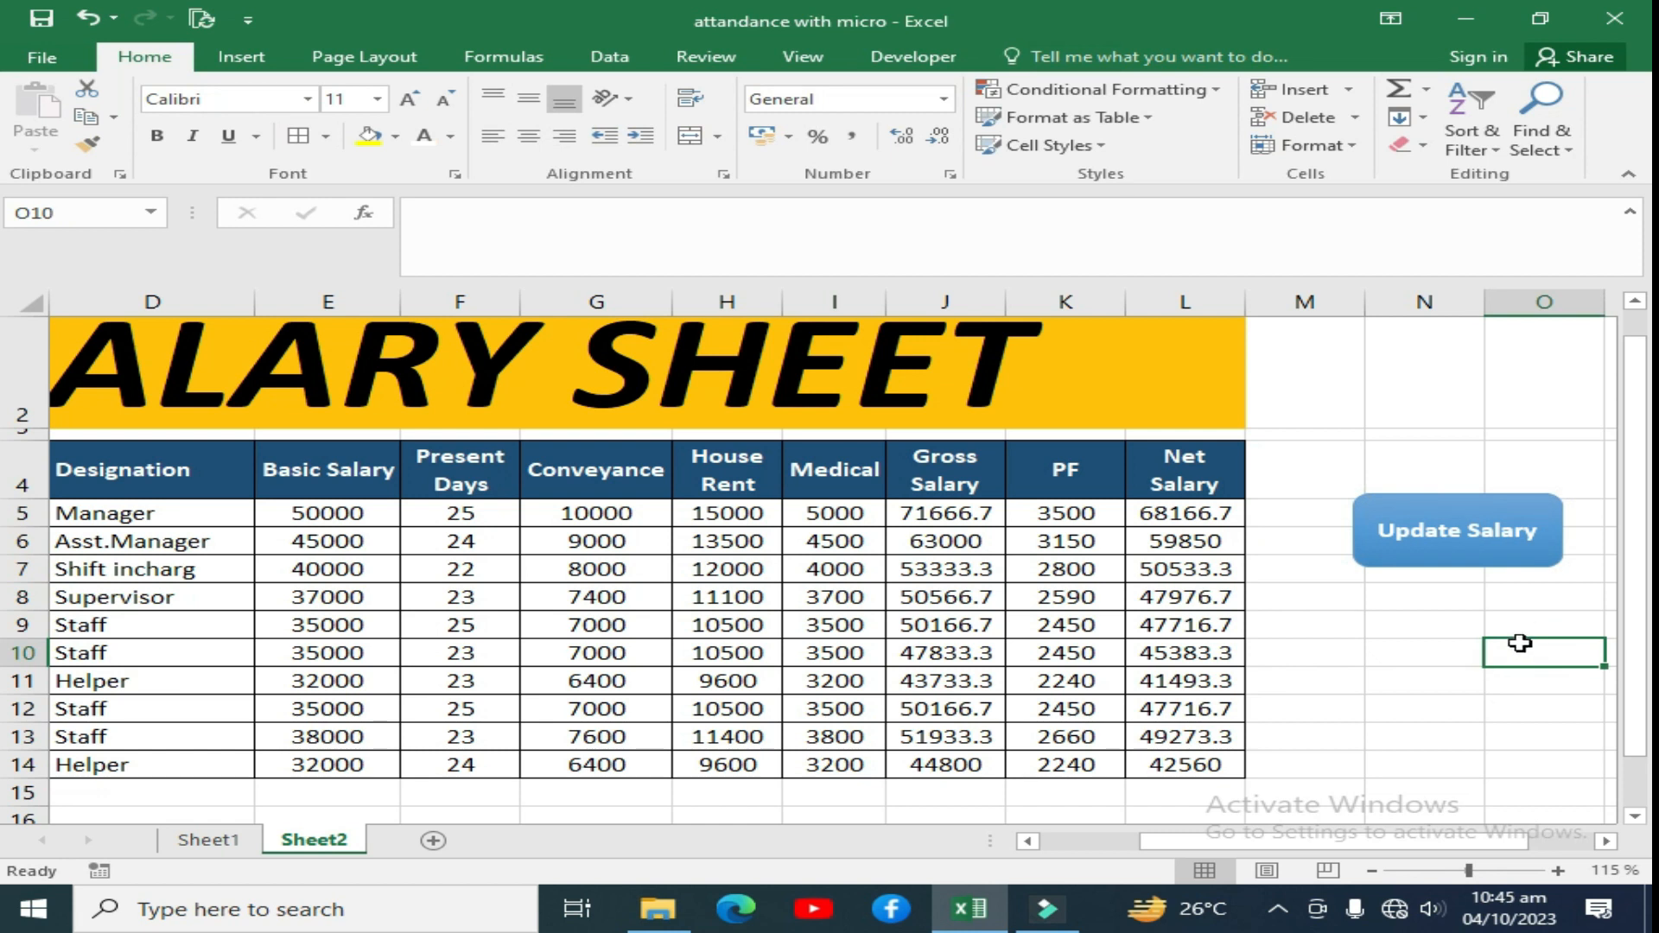
Assign Macro1 to the Update Salary shape and deselect the shape
right_click(1477, 561)
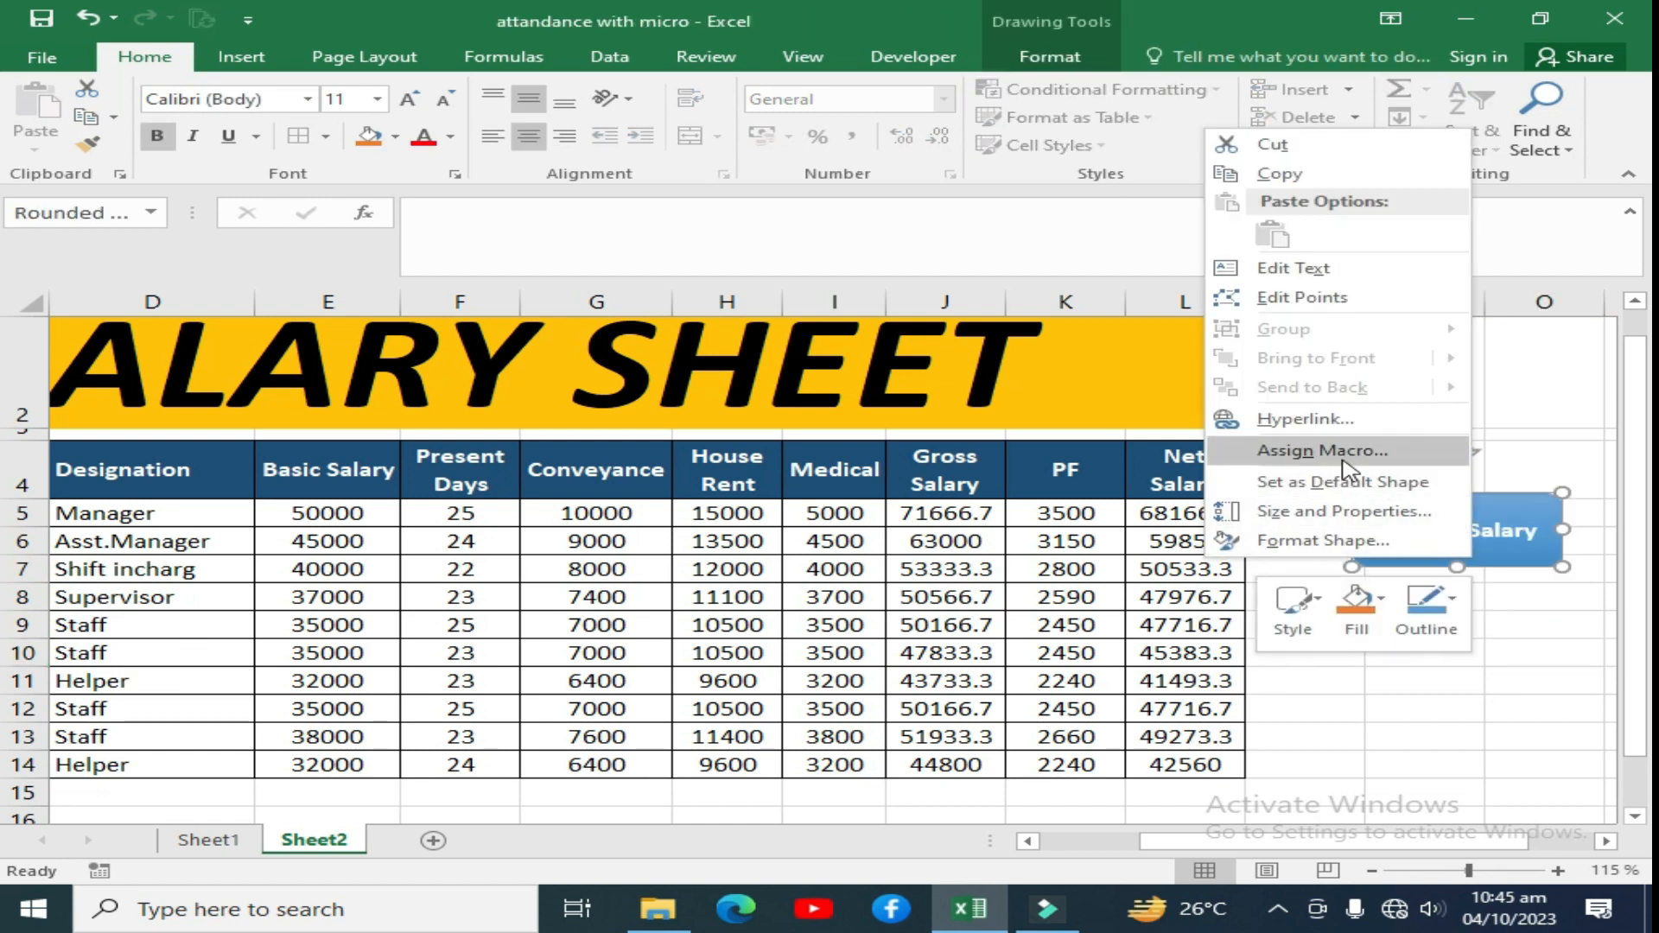
left_click(1344, 465)
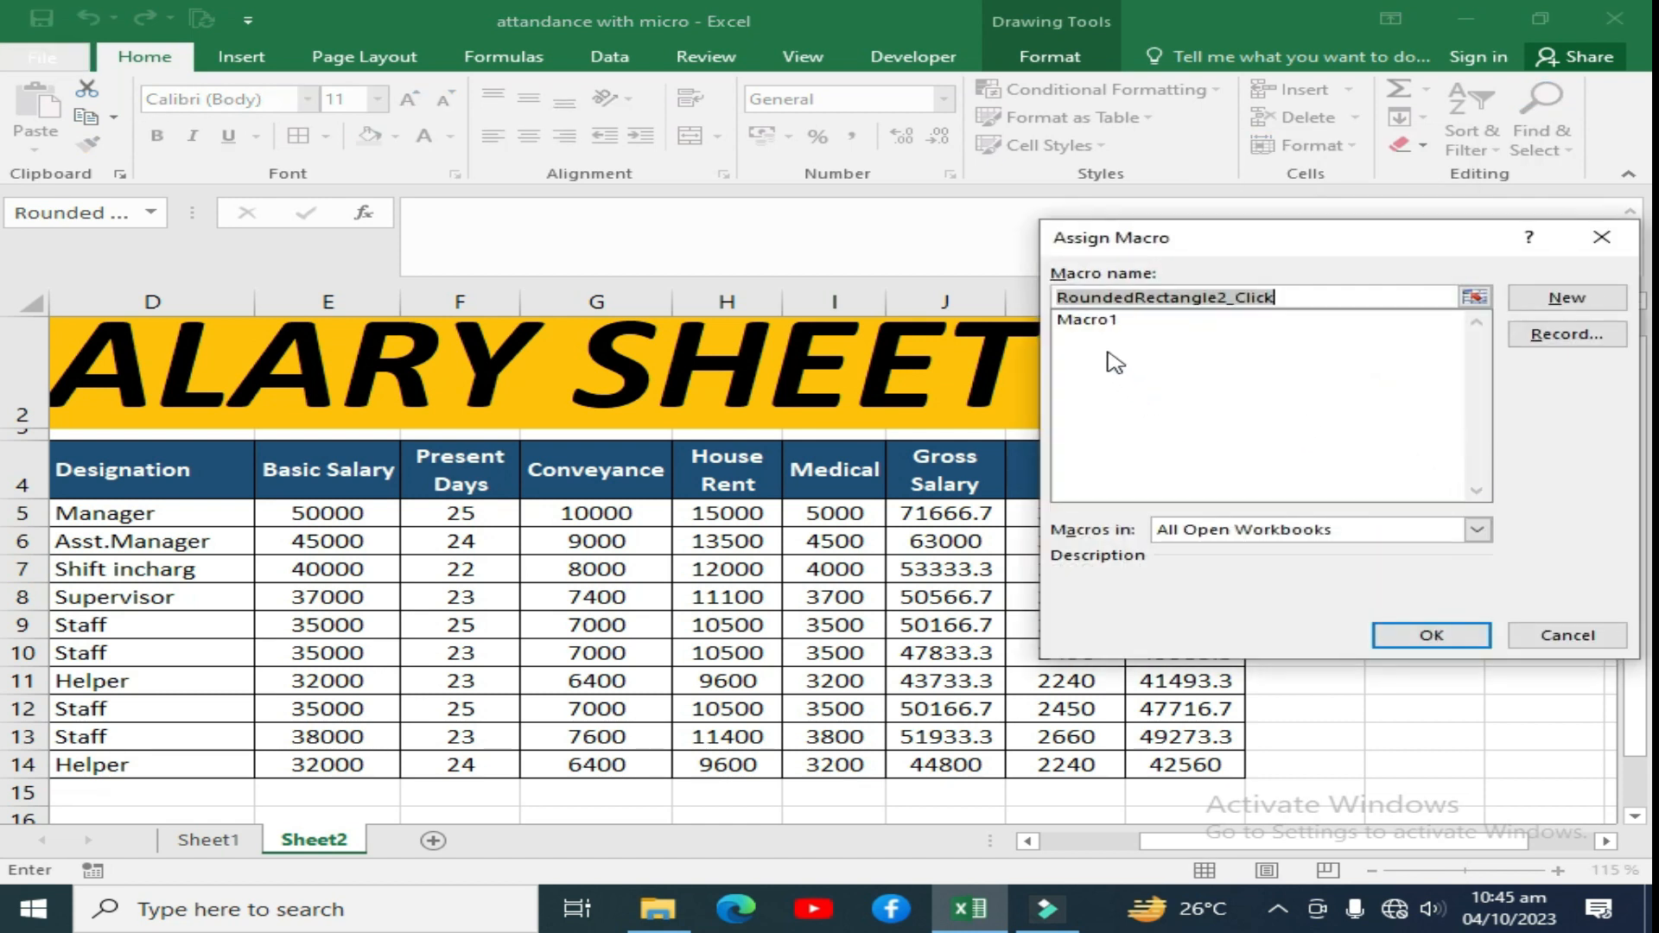
left_click(1090, 321)
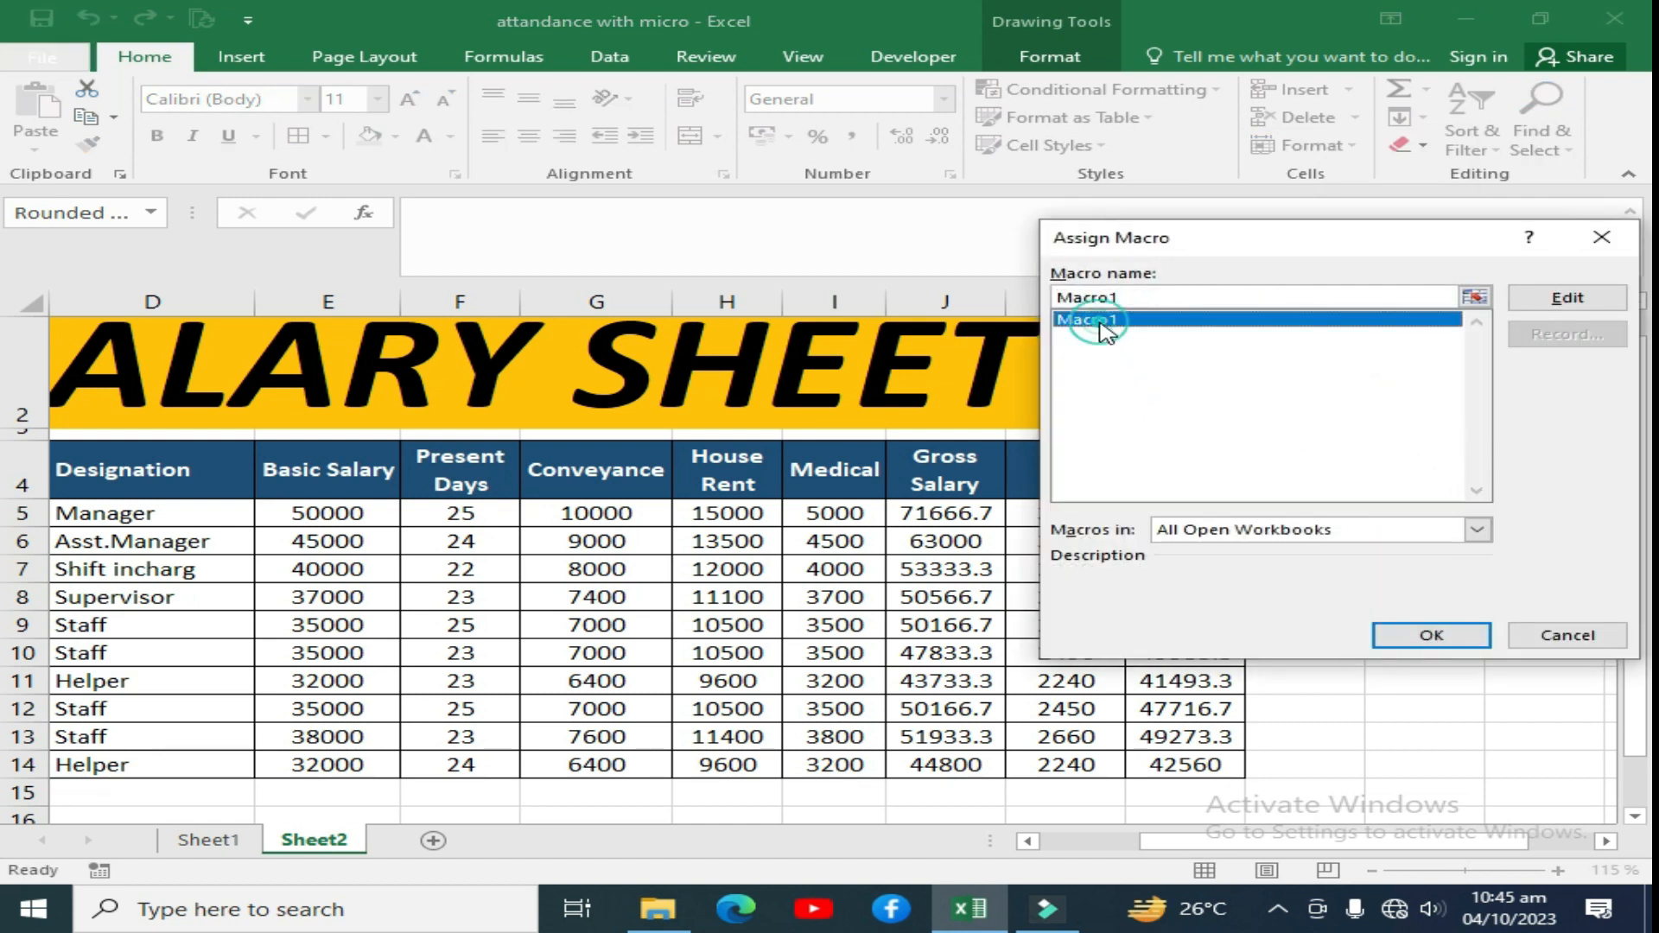
left_click(1410, 644)
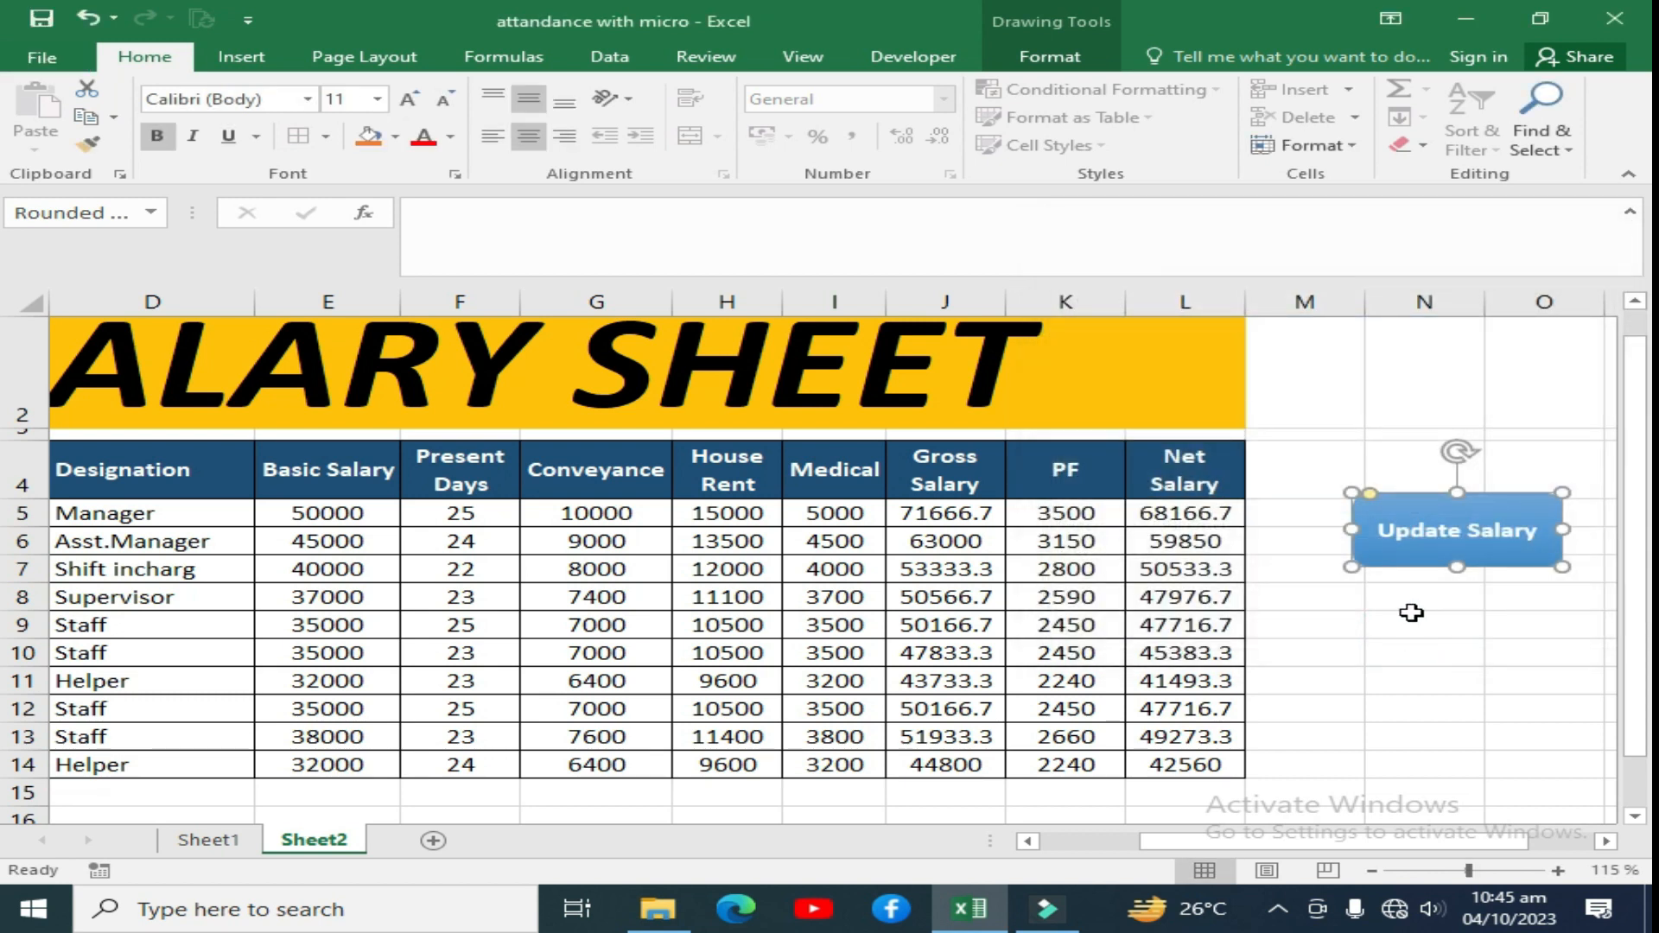
left_click(1411, 613)
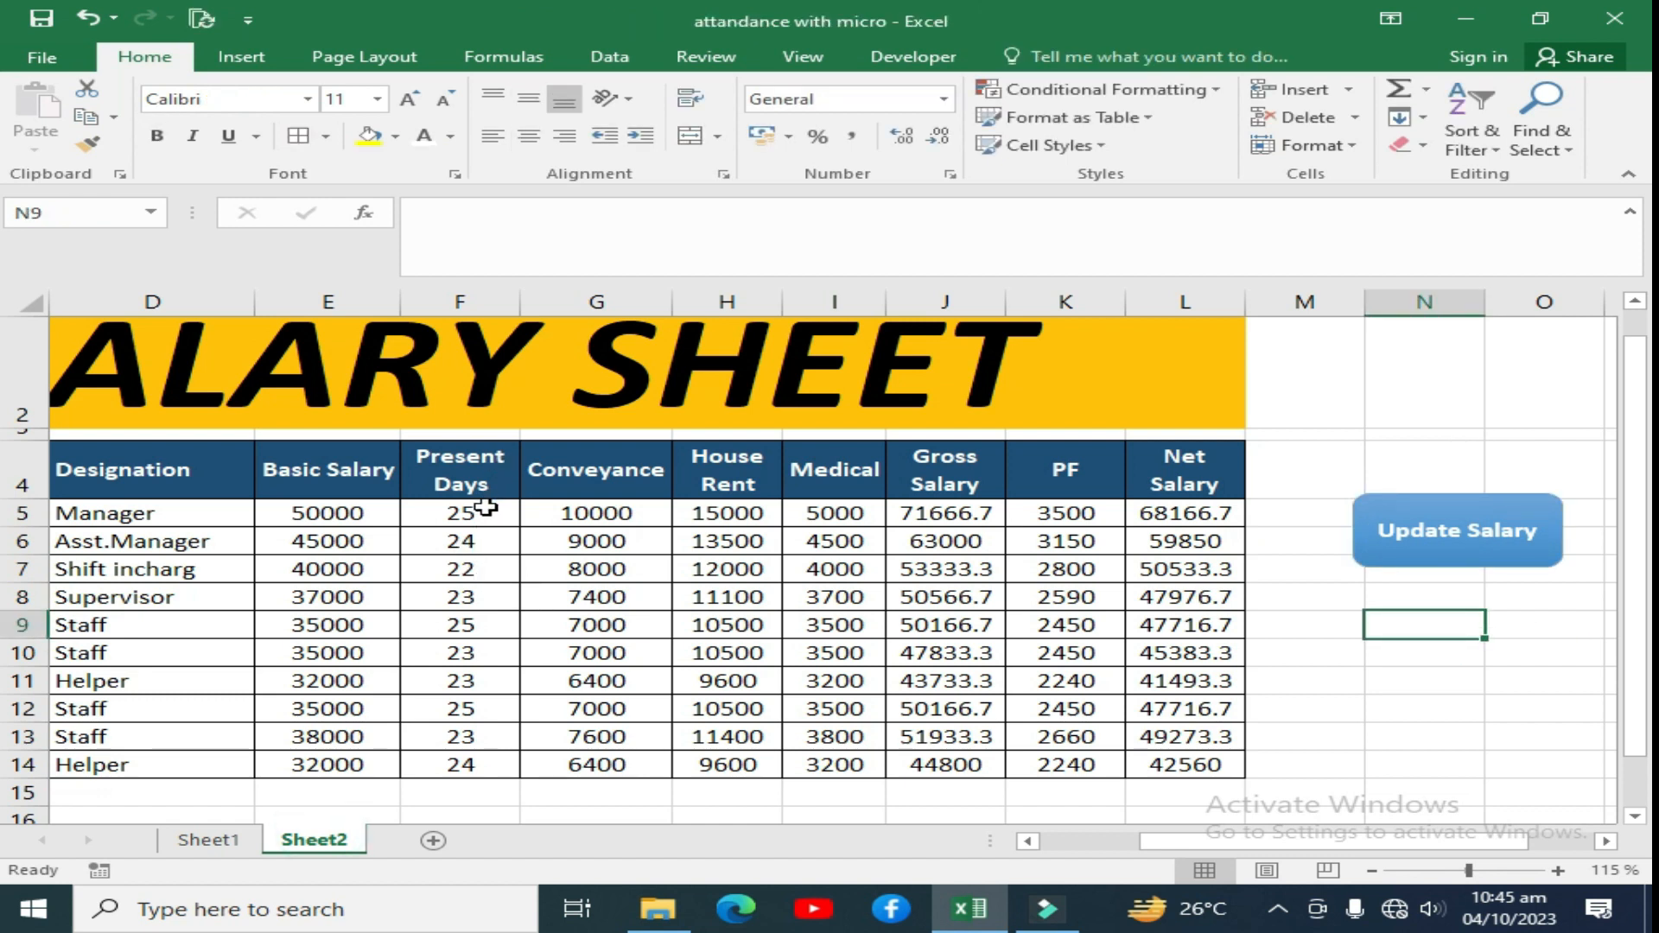
Clear Present Days F5:F14 on Sheet2 and the first employee's attendance marks for days 23 to 28 (Y5:AD5) on Sheet1
left_click_drag(485, 508, 471, 758)
key("ctrl+Page_Up")
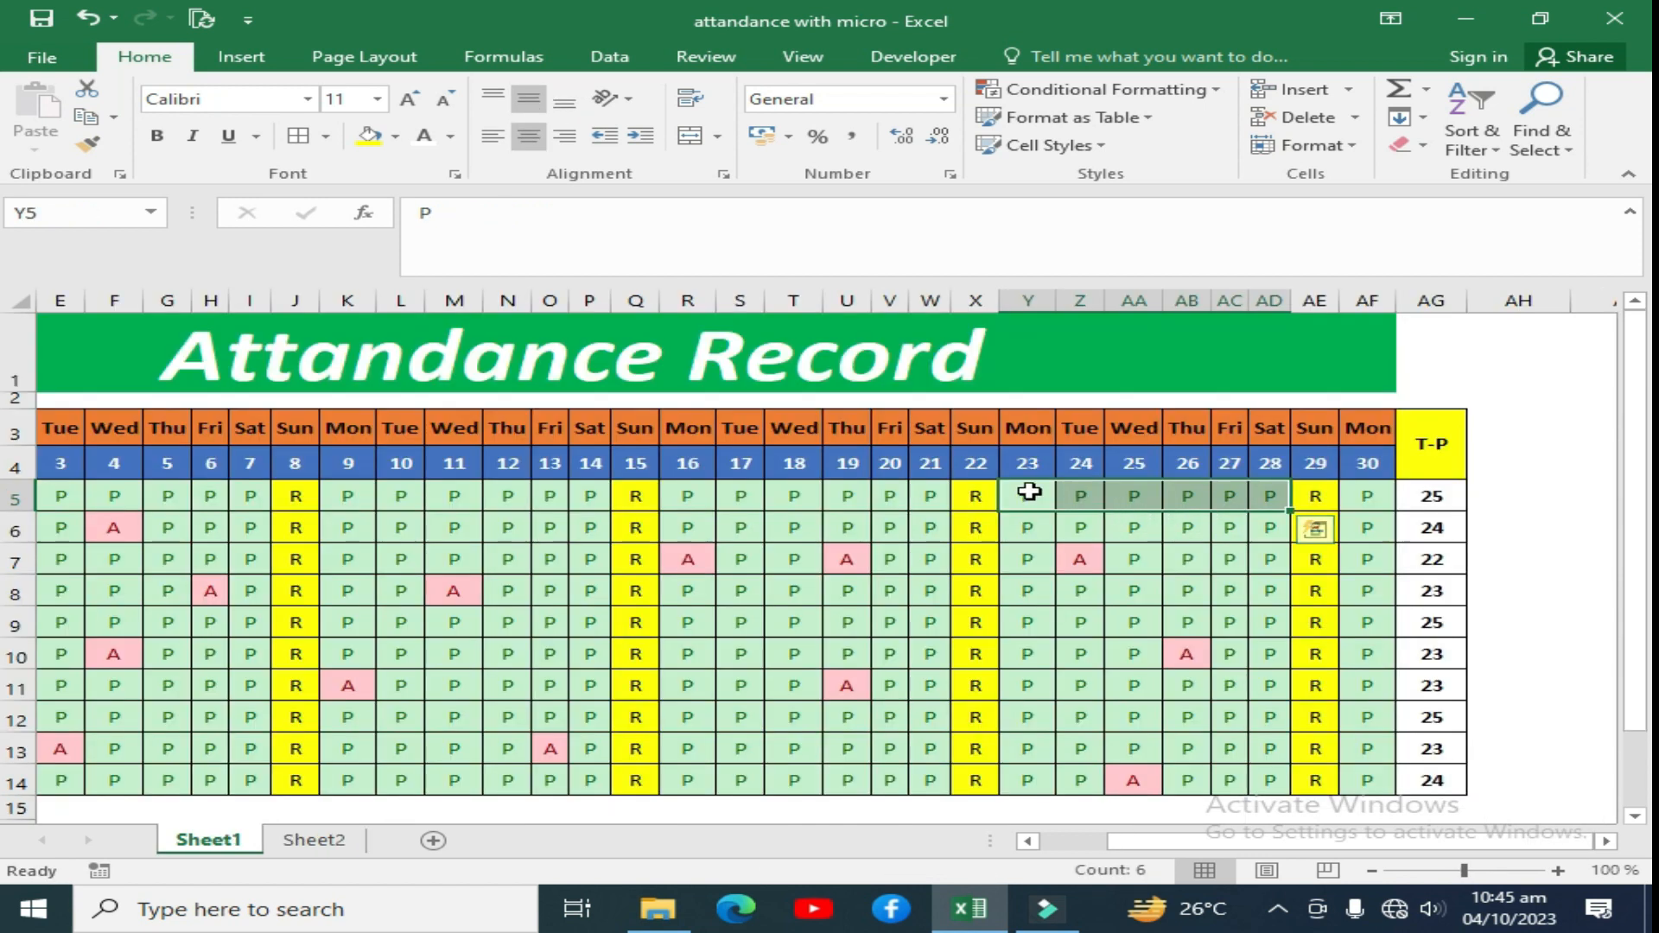
left_click_drag(1021, 499, 1251, 492)
key("Delete")
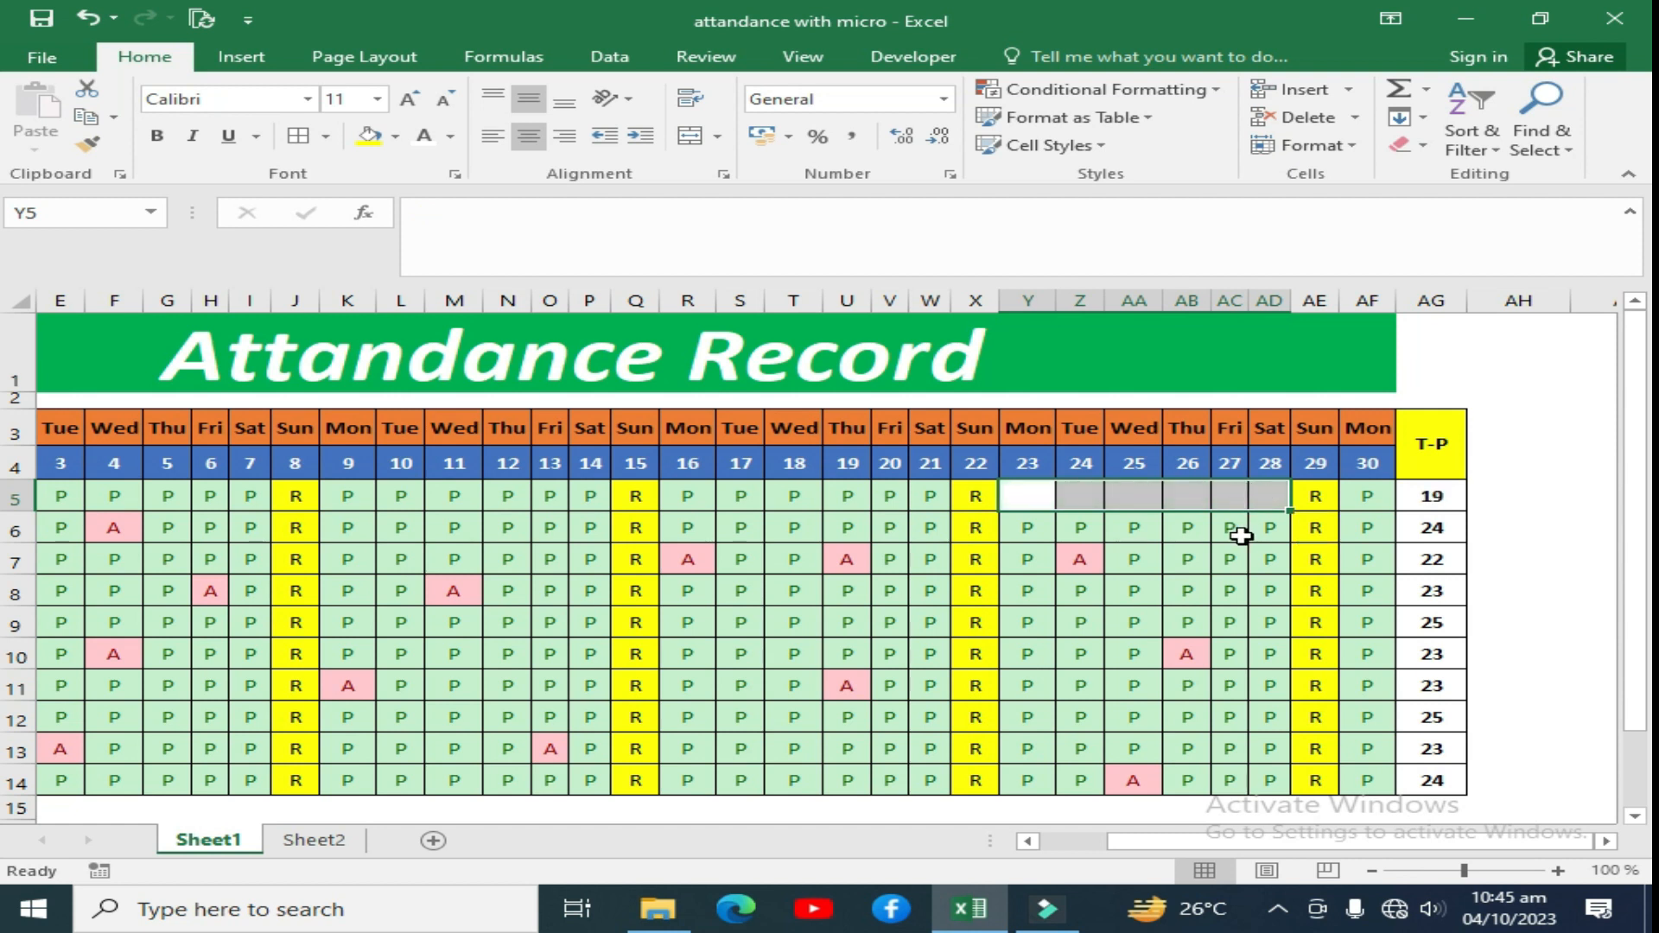
left_click(1230, 529)
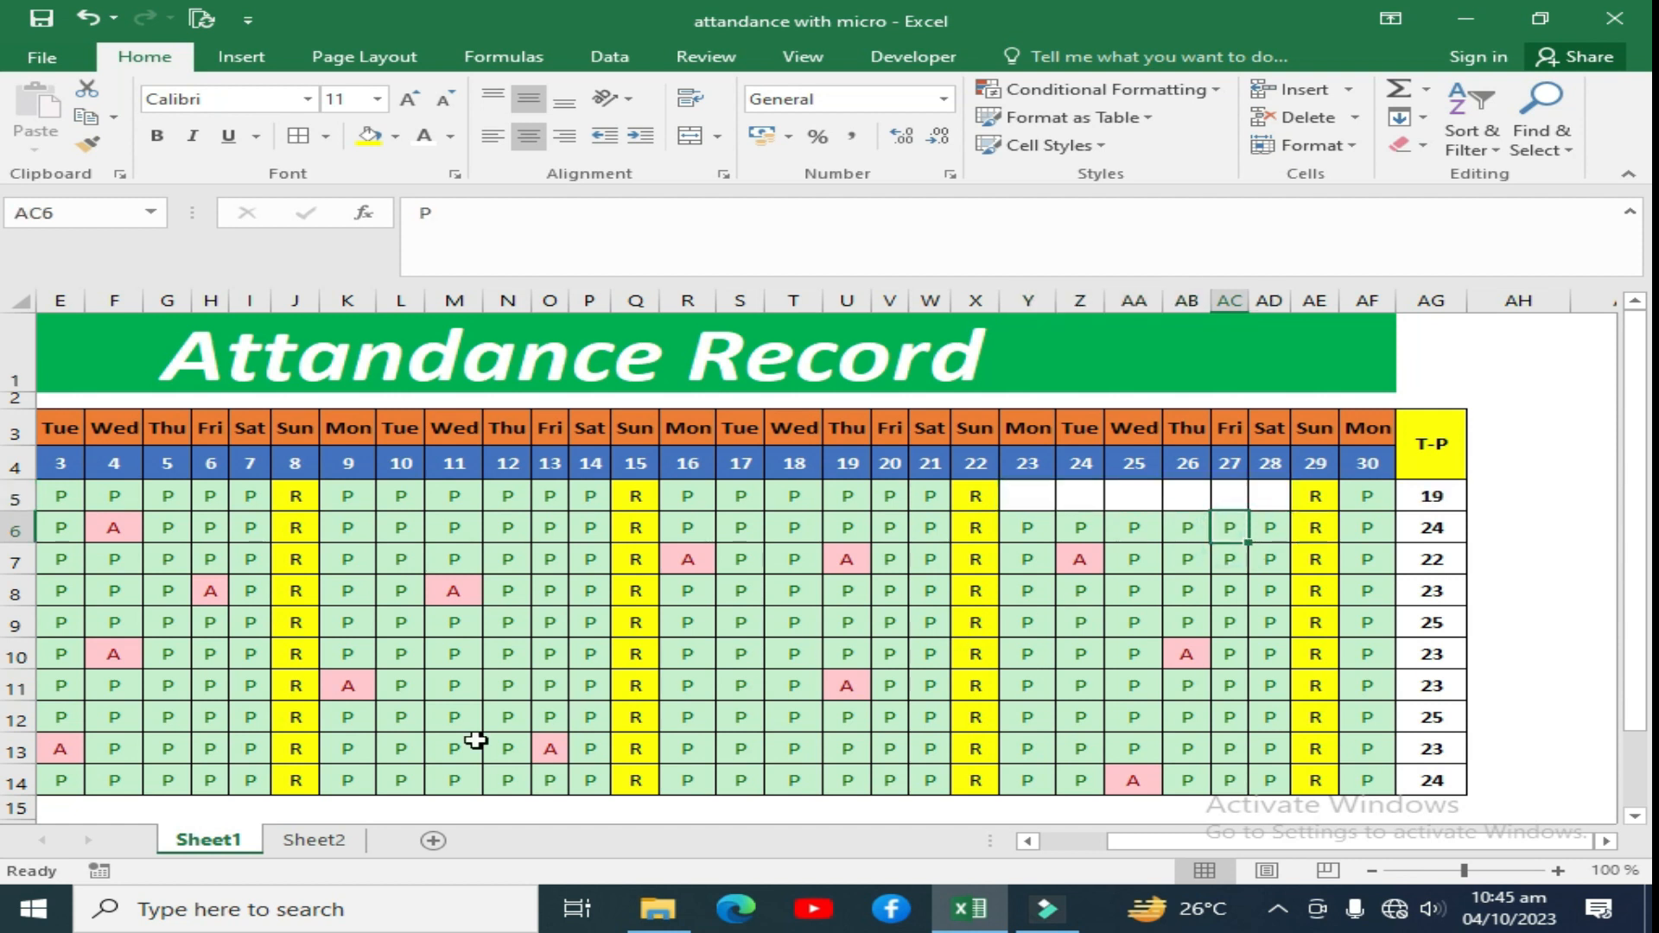
Return to the salary sheet and run the Update Salary button's macro to refill the Present Days column
left_click(311, 839)
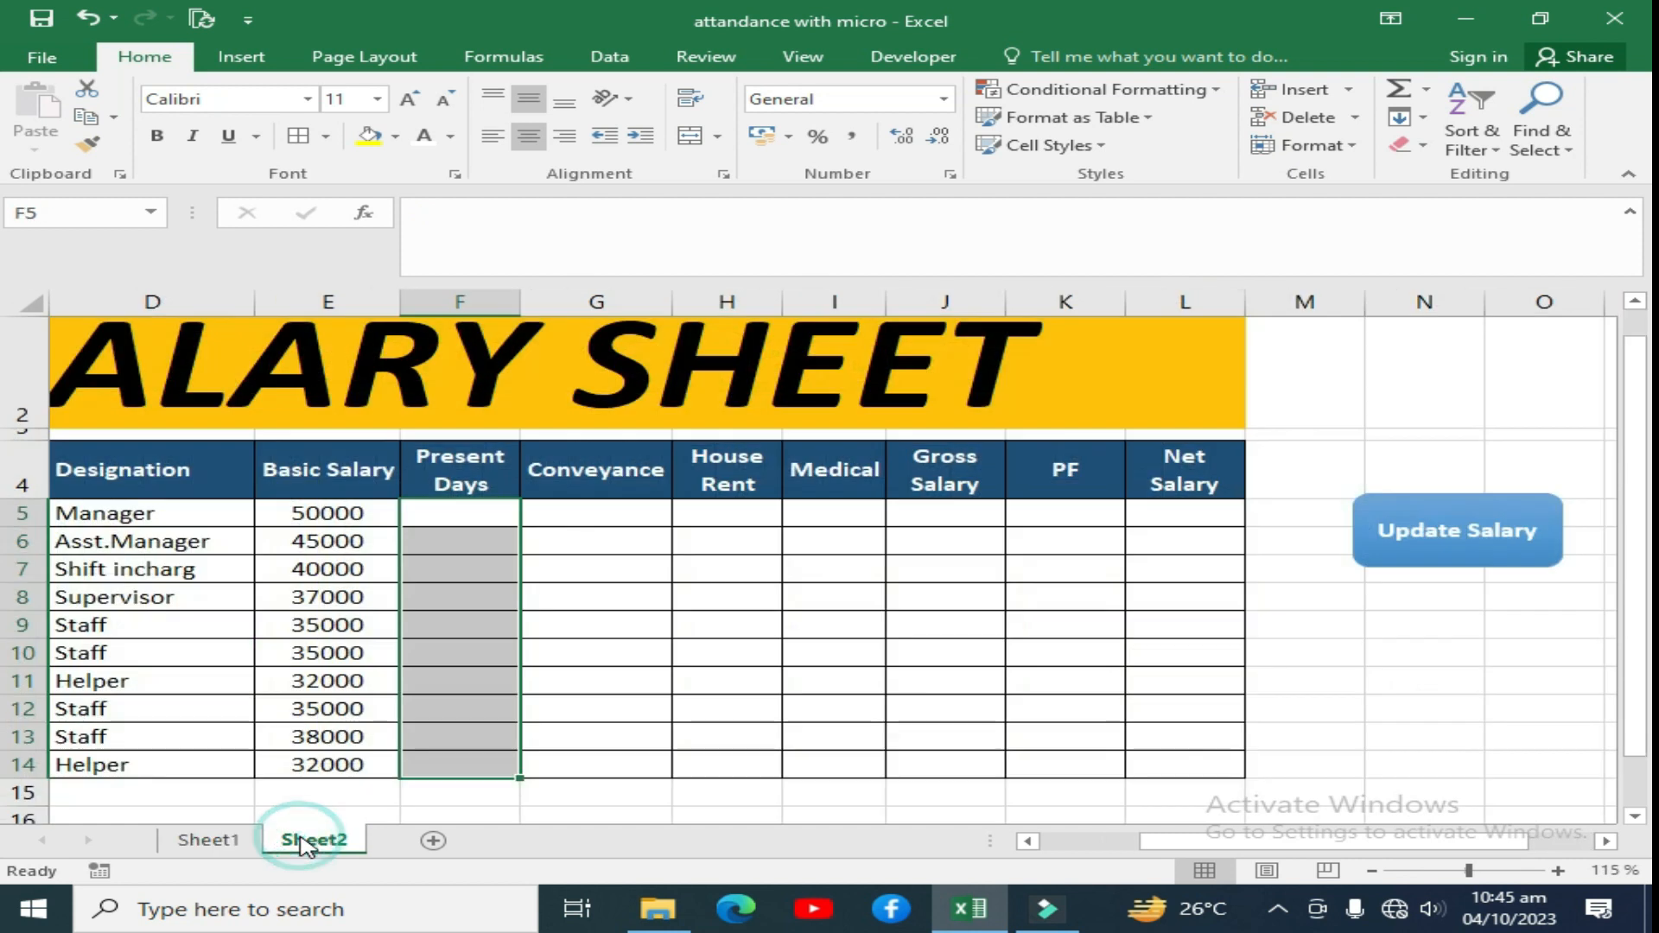
left_click(1437, 549)
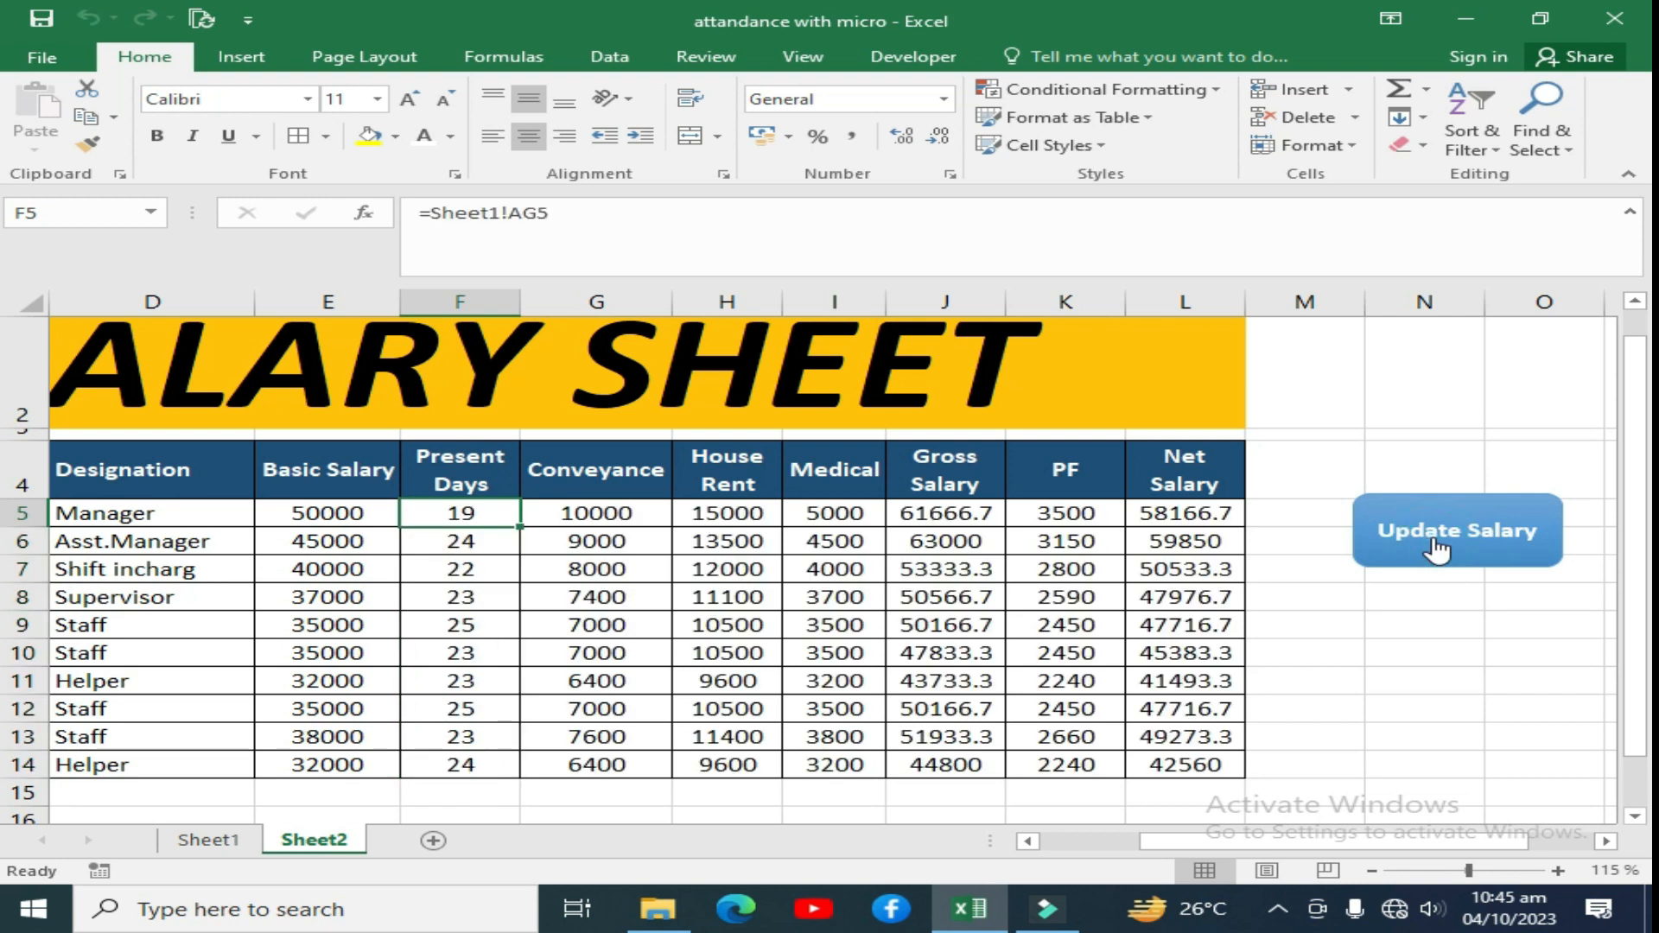